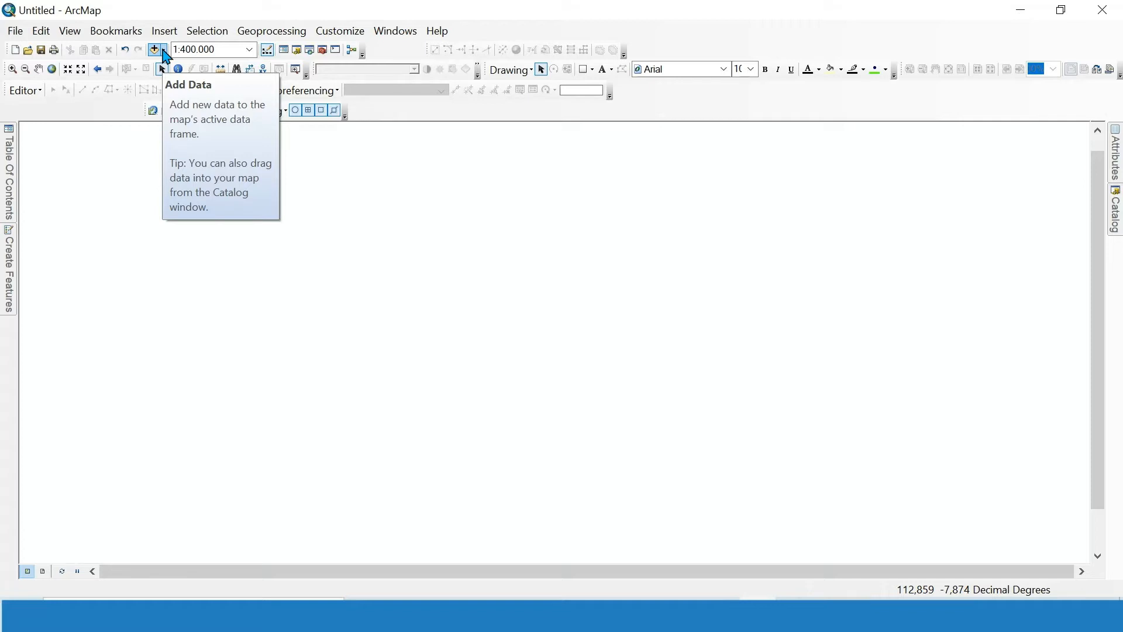
Start adding data to the map and browse to the BAHAN folder.
click(164, 51)
click(173, 67)
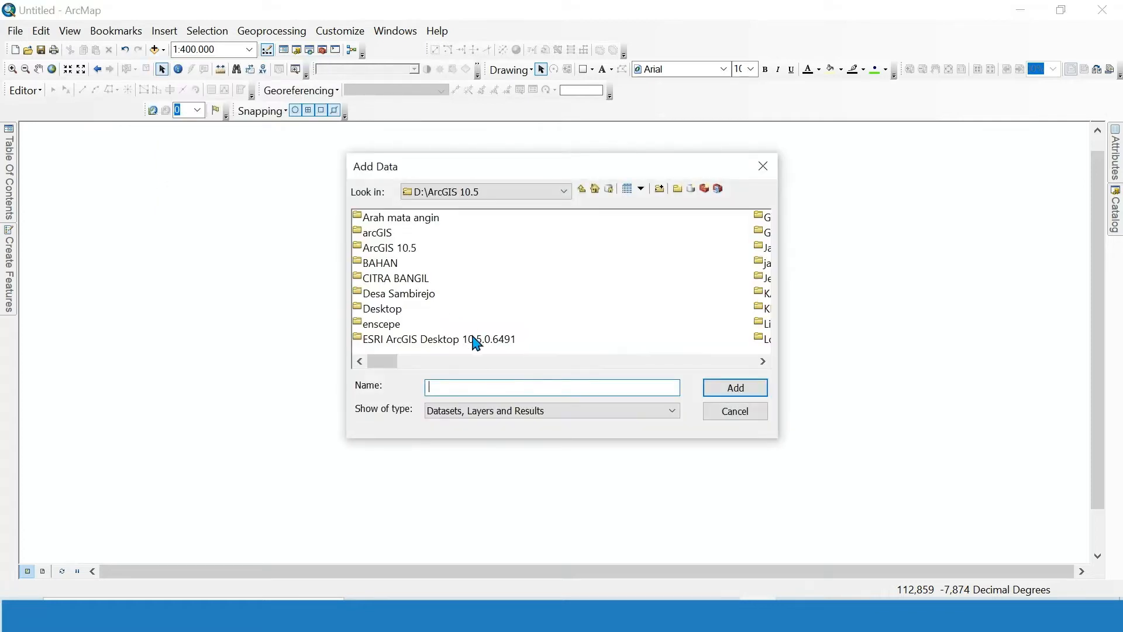
drag(390, 362, 359, 372)
double_click(381, 265)
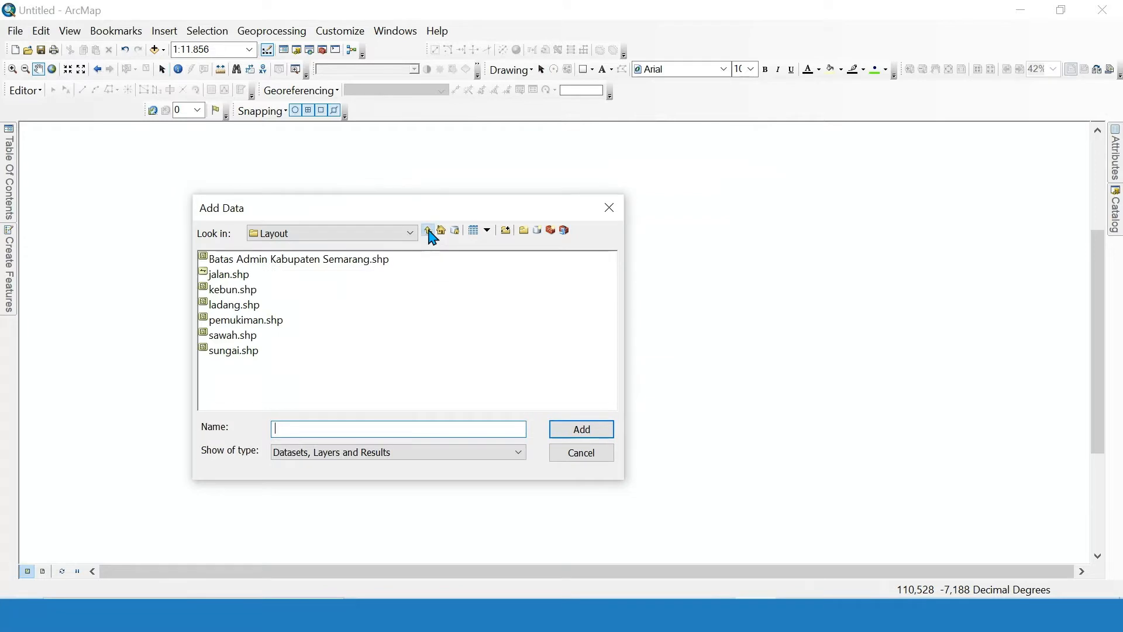
click(428, 230)
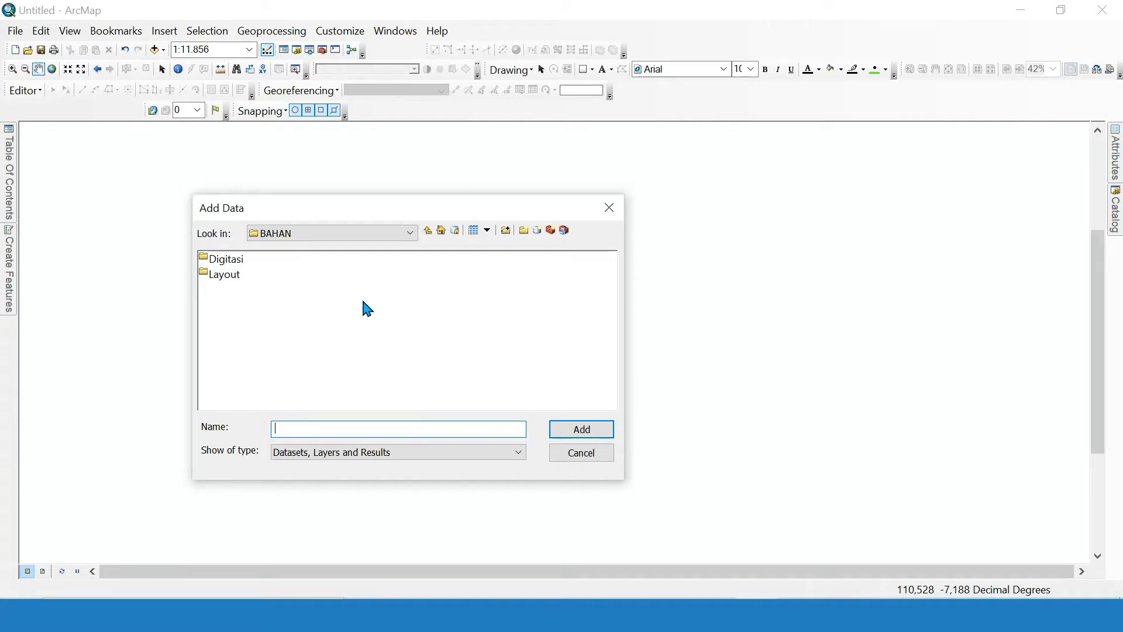
click(506, 232)
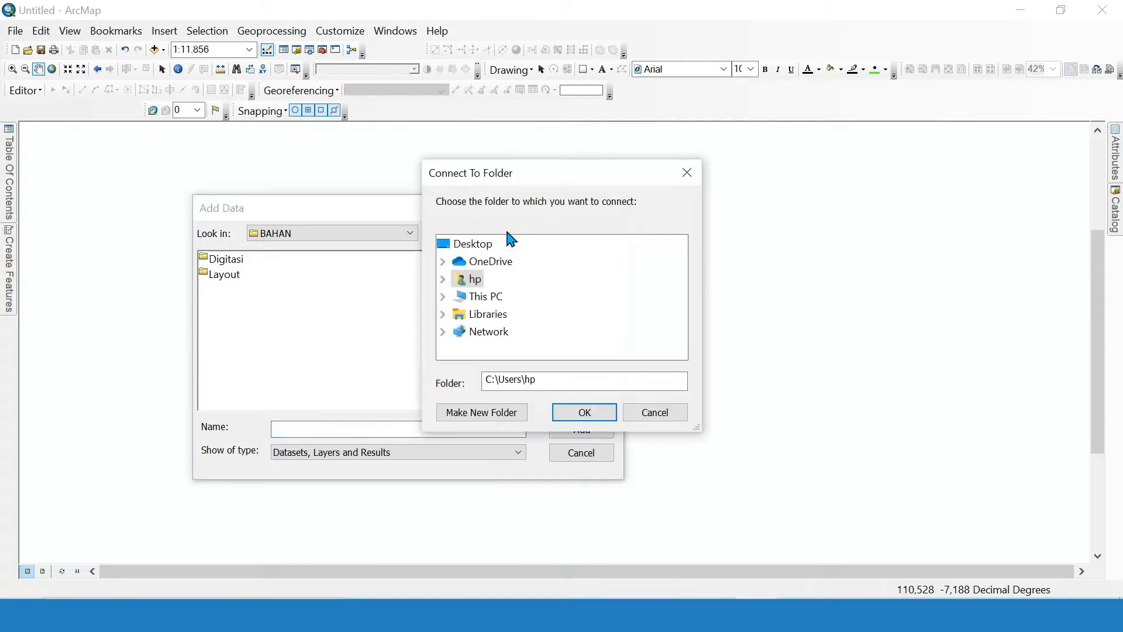
double_click(499, 323)
scroll(532, 322, down, 1)
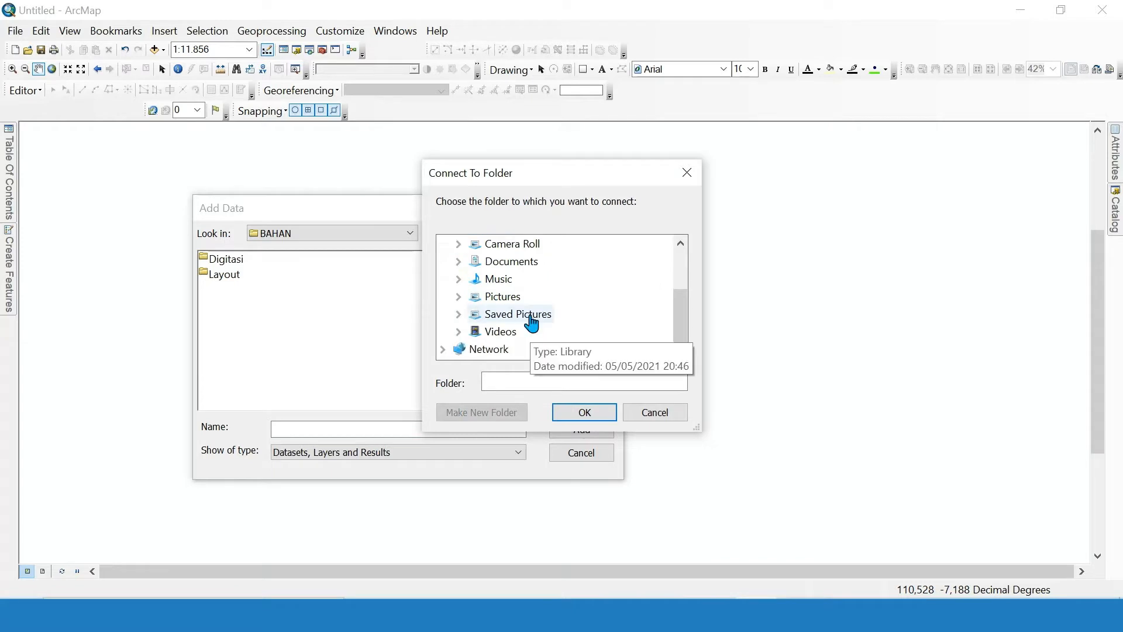
scroll(533, 322, up, 2)
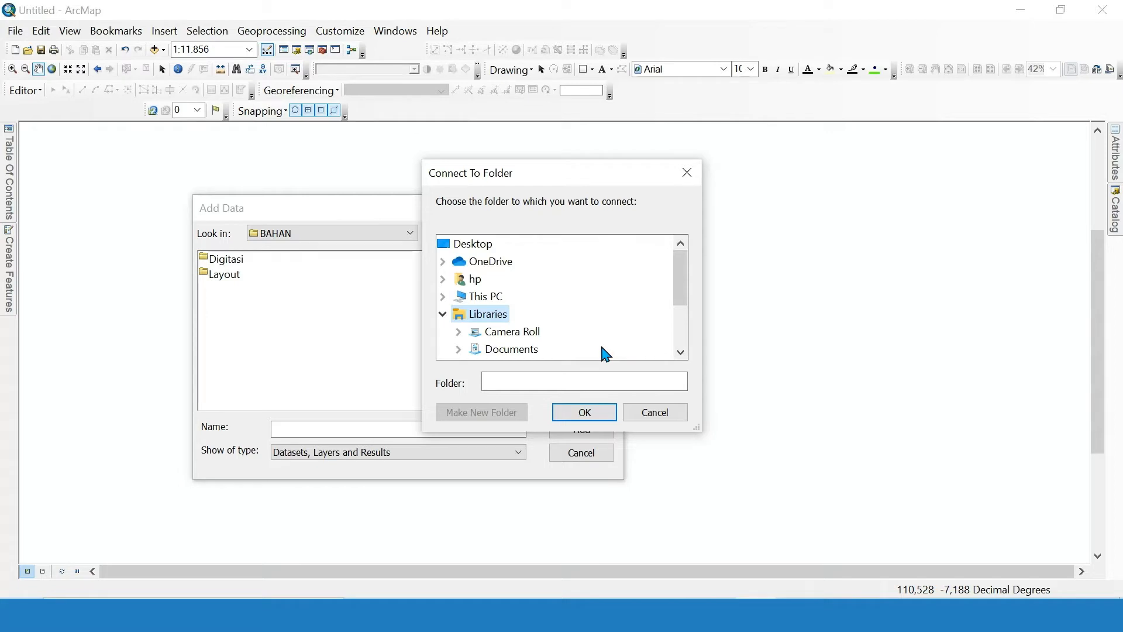
click(628, 419)
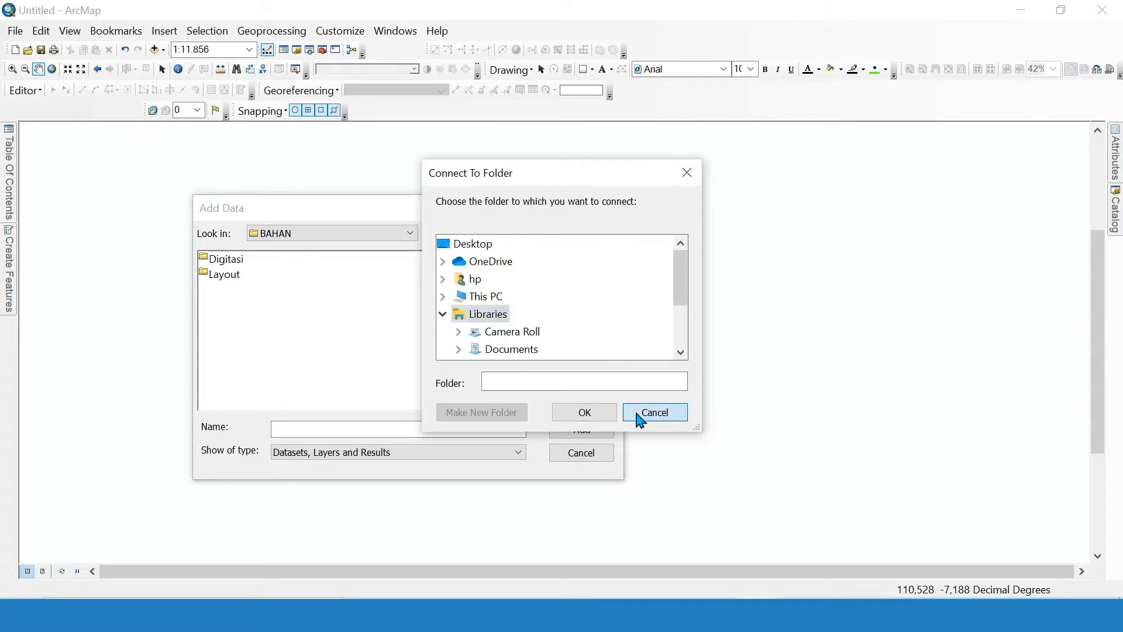
Add all seven shapefiles in the Layout folder to the map, from Batas Admin Kabupaten Semarang.shp through sungai.shp.
double_click(237, 272)
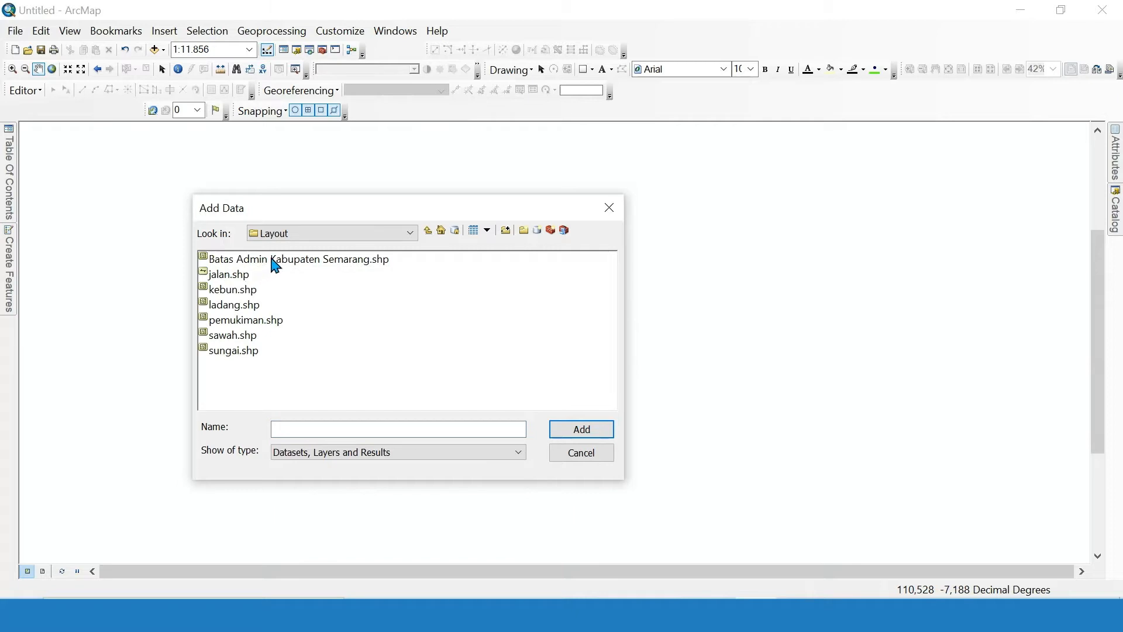
click(275, 263)
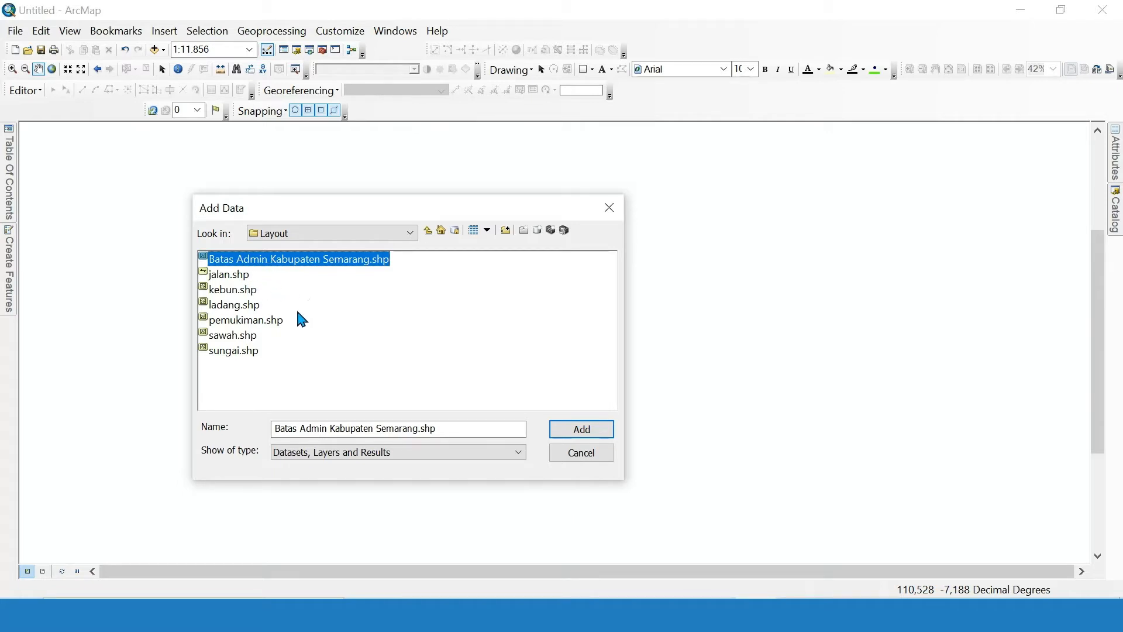
shift+click(253, 351)
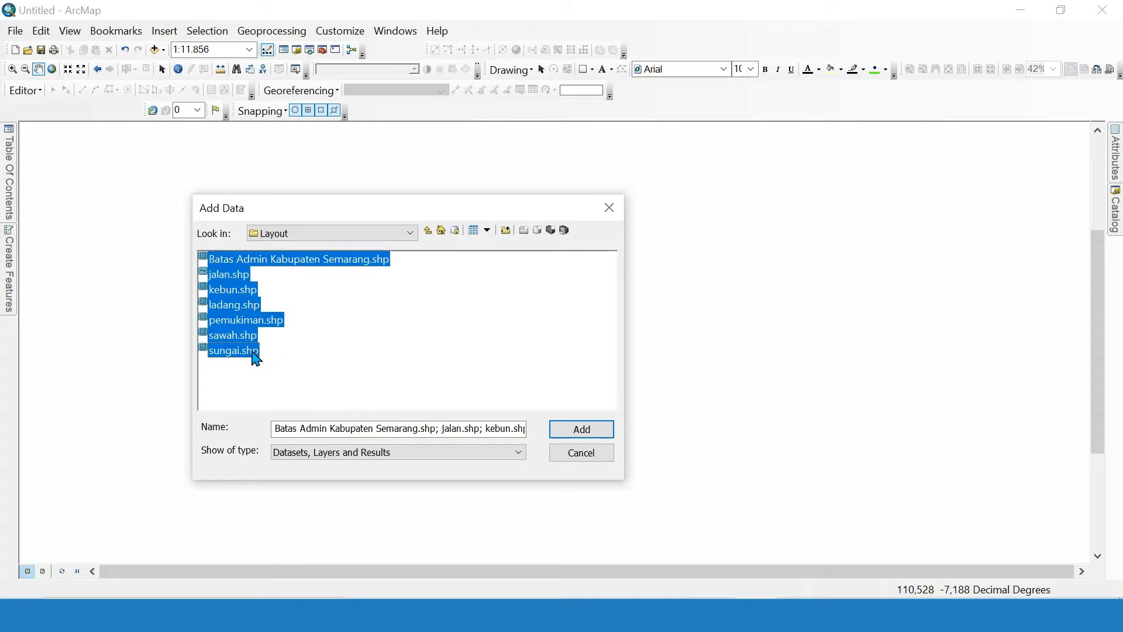
click(569, 433)
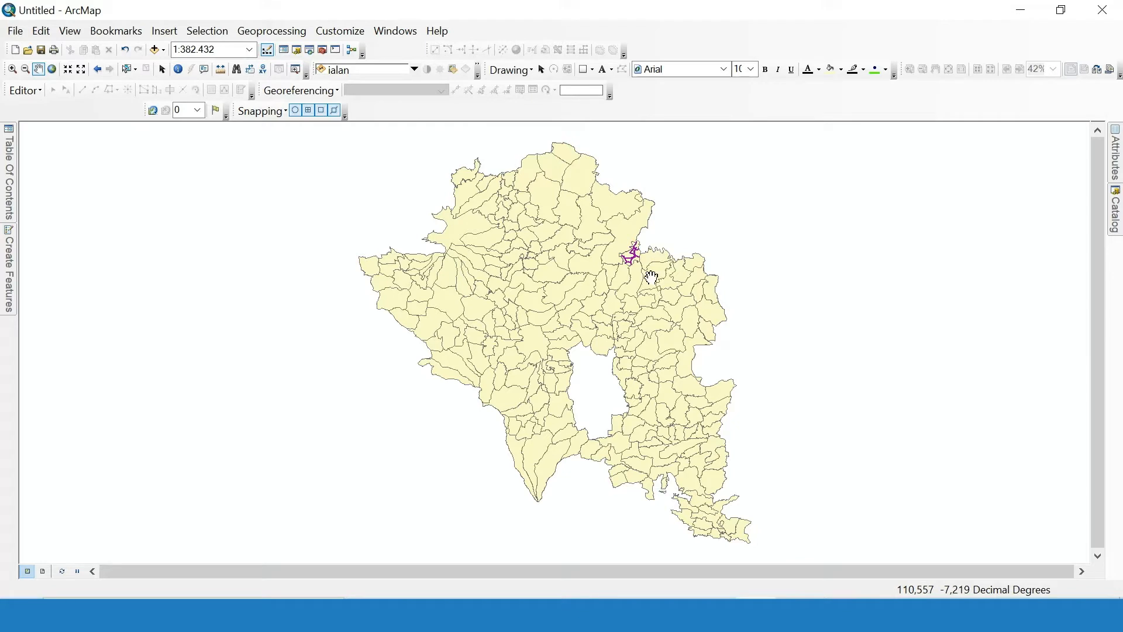
Inspect the purple road lines near the northeastern edge of the Semarang boundary map up close.
mouse_move(653, 304)
mouse_down()
mouse_move(622, 288)
mouse_move(612, 303)
mouse_move(641, 314)
mouse_move(632, 303)
mouse_up()
scroll(646, 238, up, 4)
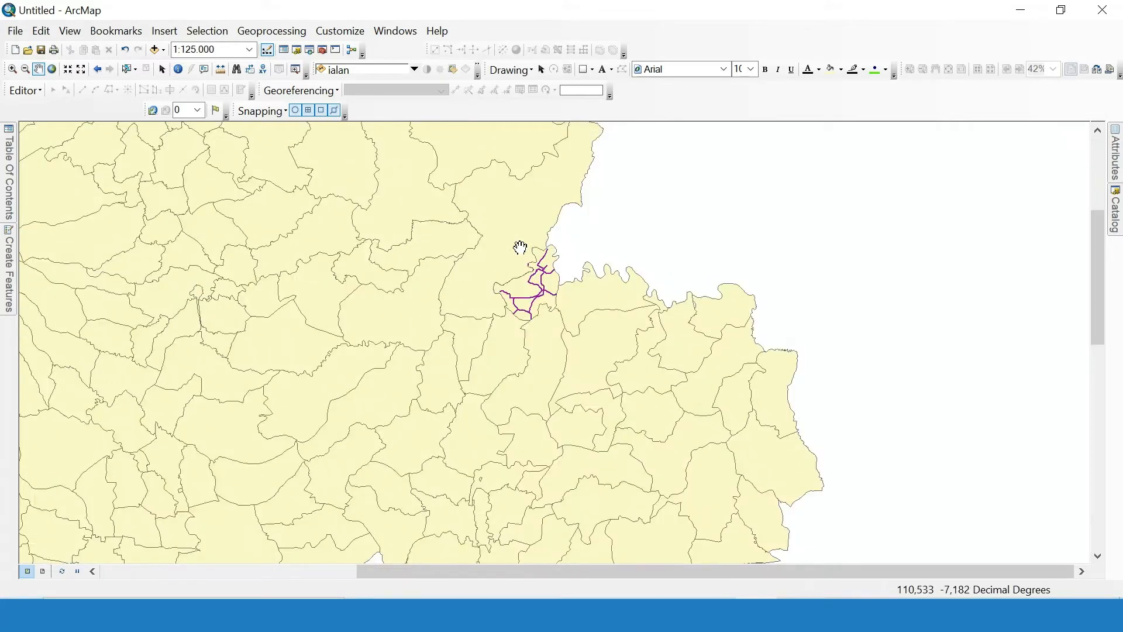
scroll(525, 246, up, 2)
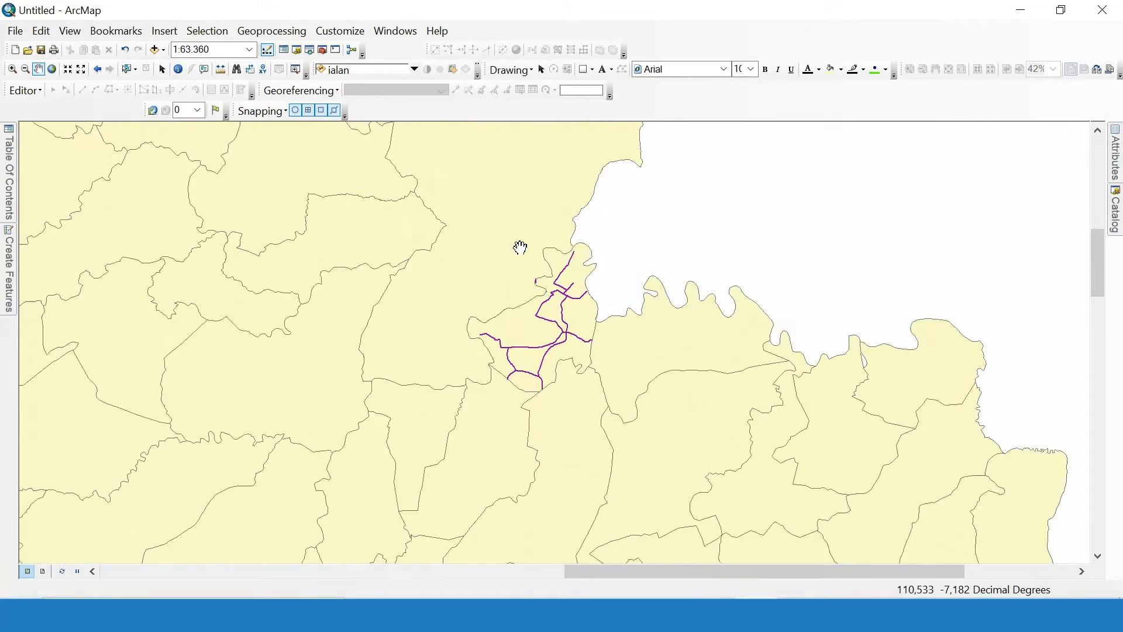
scroll(521, 248, down, 1)
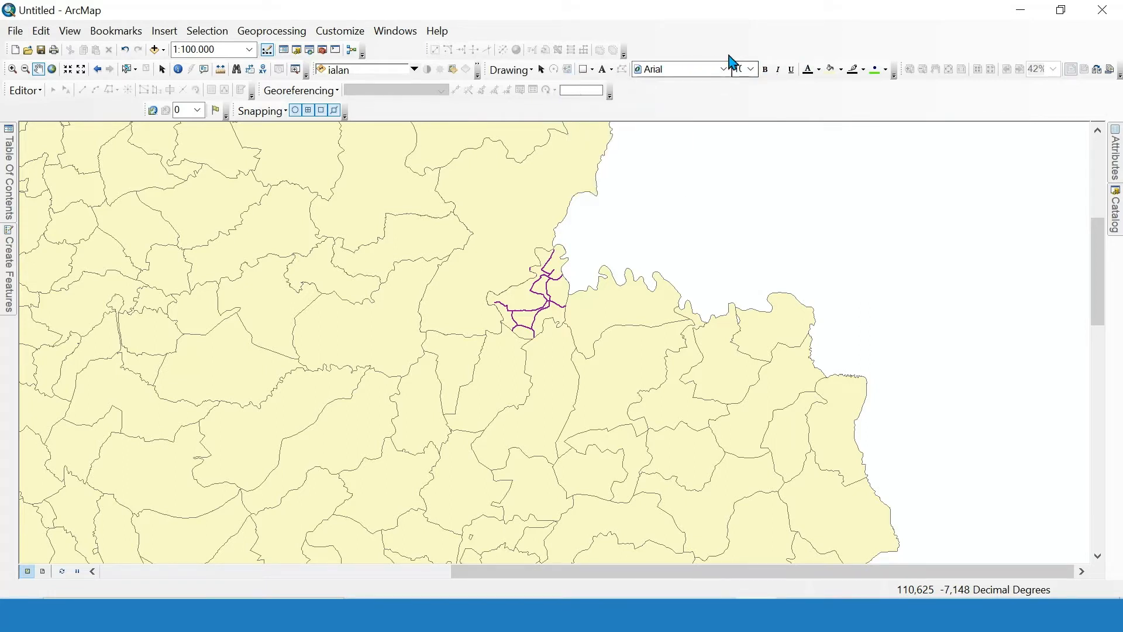
Turn off the Draw toolbar and turn it back on.
right_click(815, 36)
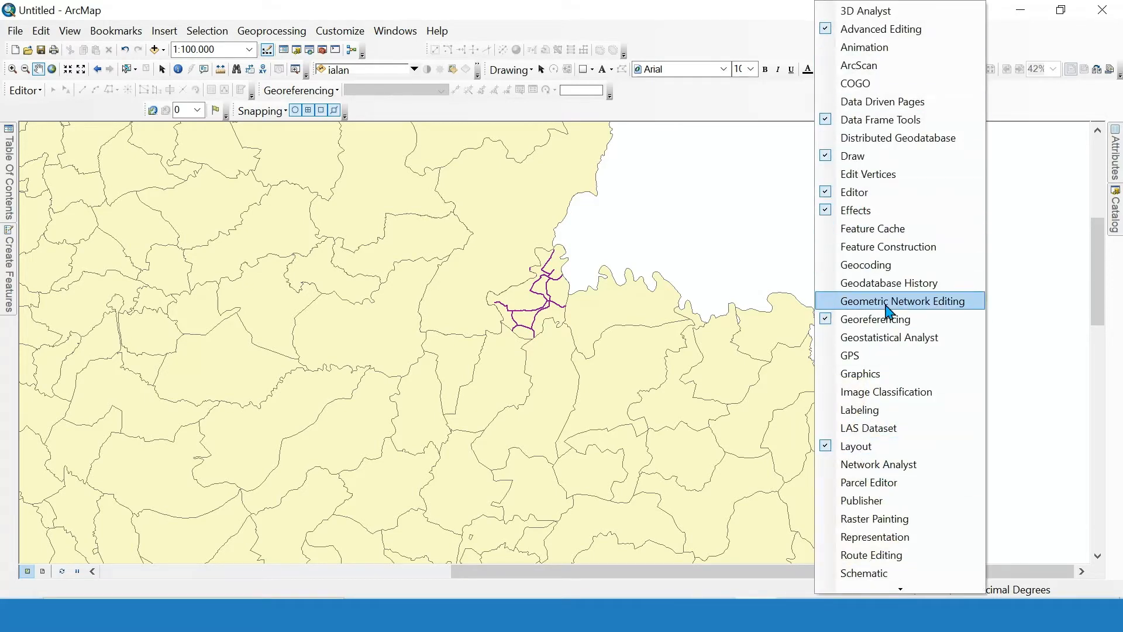
click(851, 157)
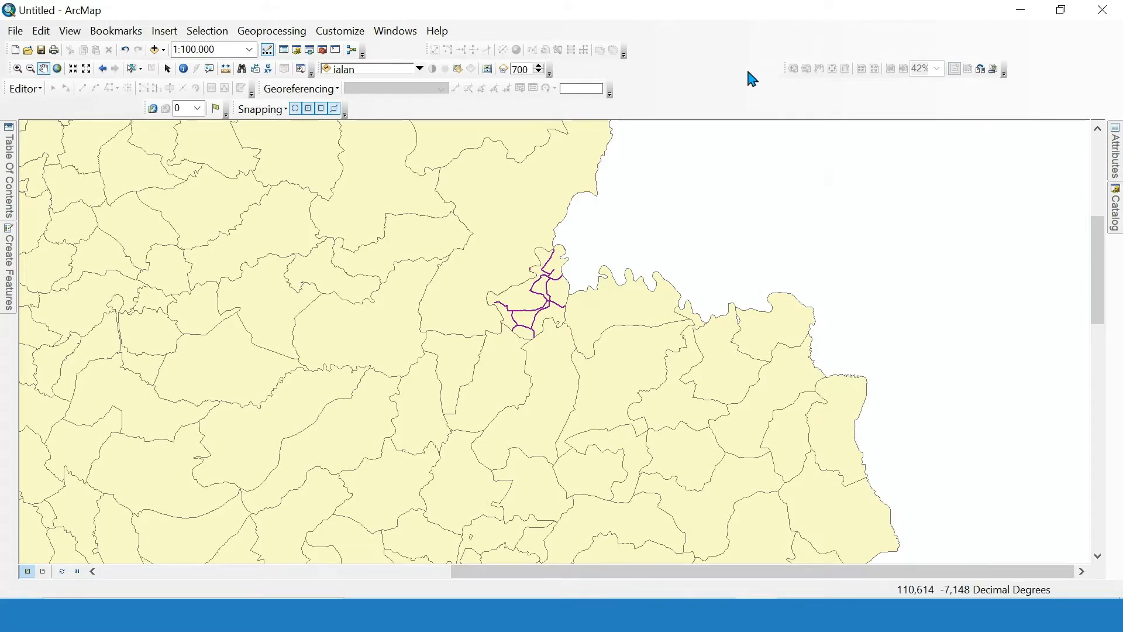
right_click(709, 33)
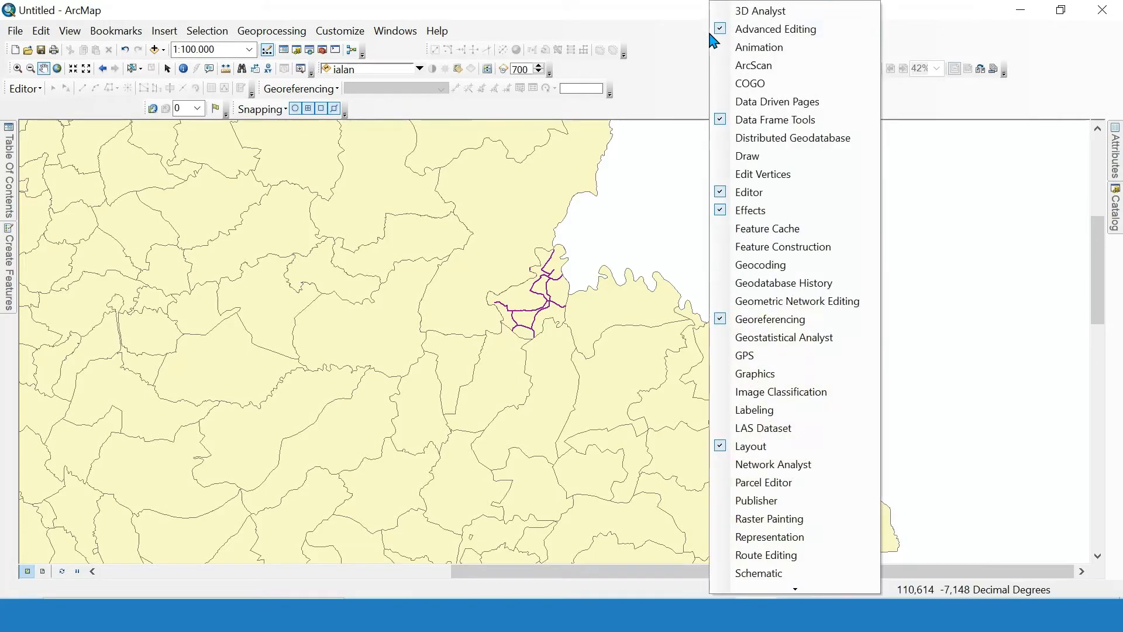
click(760, 158)
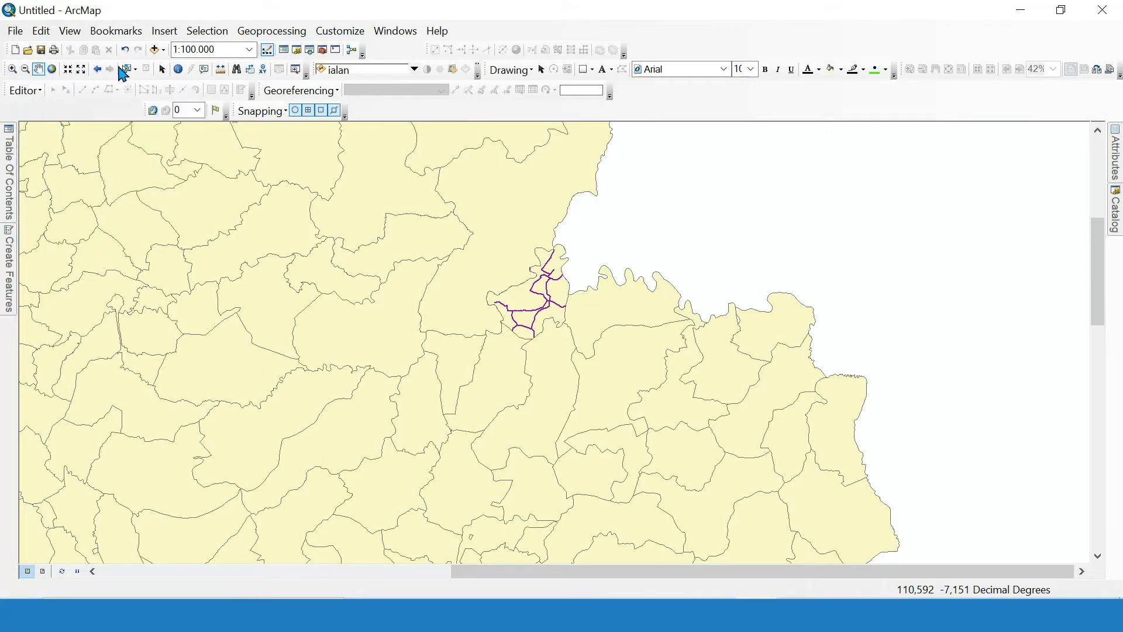
Zoom in on the road network with a zoom box and zoom back out with the Zoom Out tool.
click(13, 68)
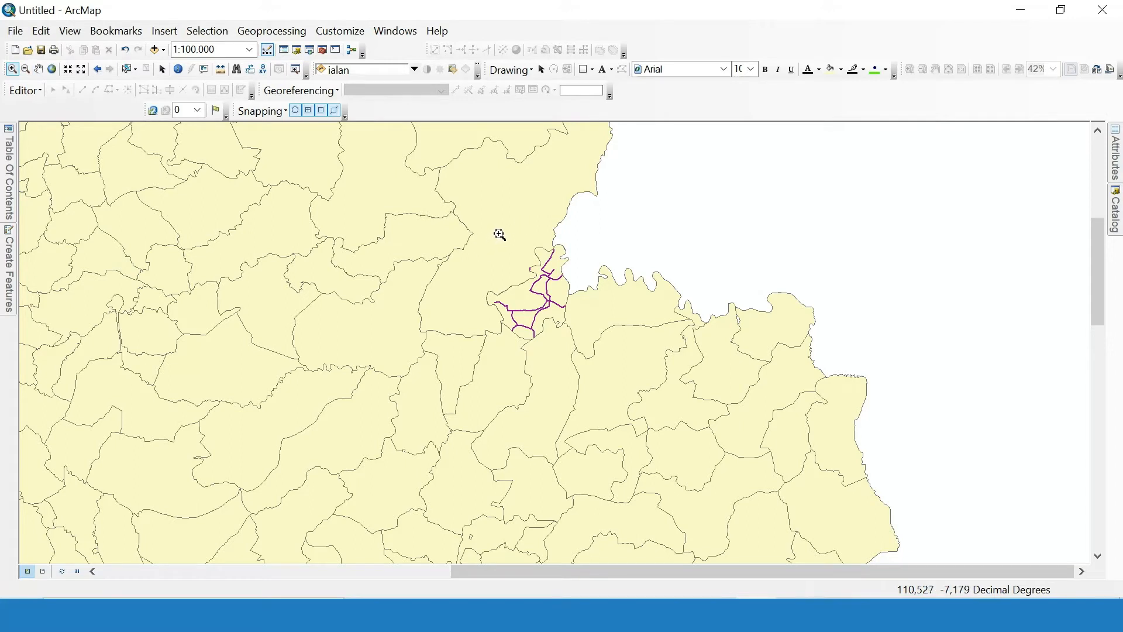
drag(499, 233, 636, 318)
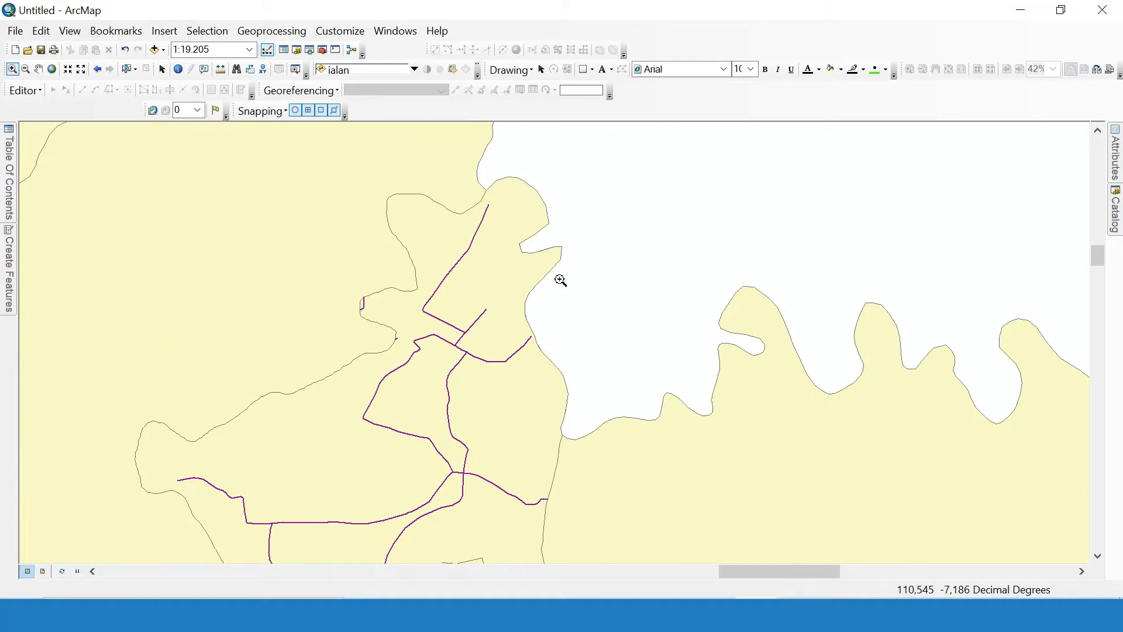
click(25, 68)
drag(379, 159, 761, 463)
drag(456, 249, 643, 375)
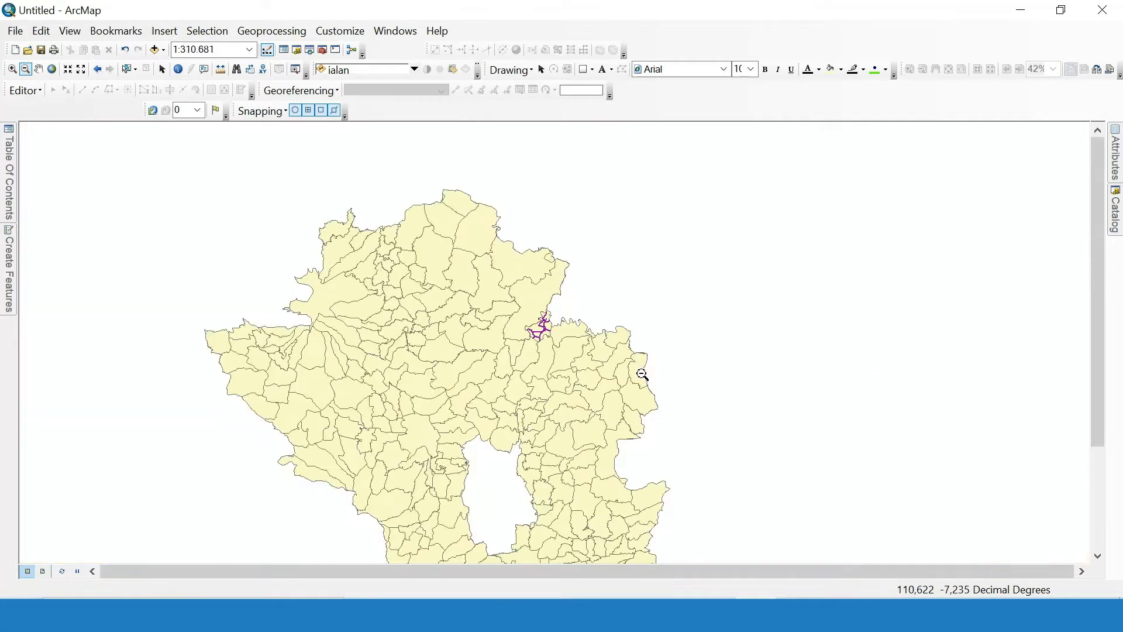
Move the map around with the Pan tool and restore the full extent of the data.
click(38, 69)
drag(435, 346, 409, 243)
drag(494, 419, 538, 436)
drag(527, 351, 490, 401)
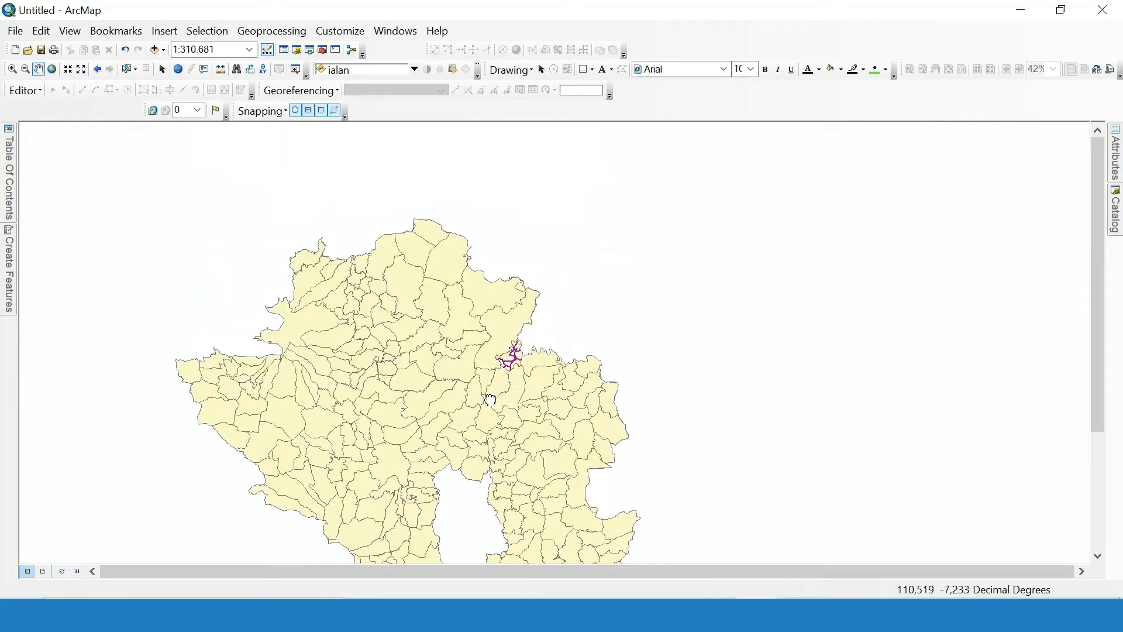
click(52, 69)
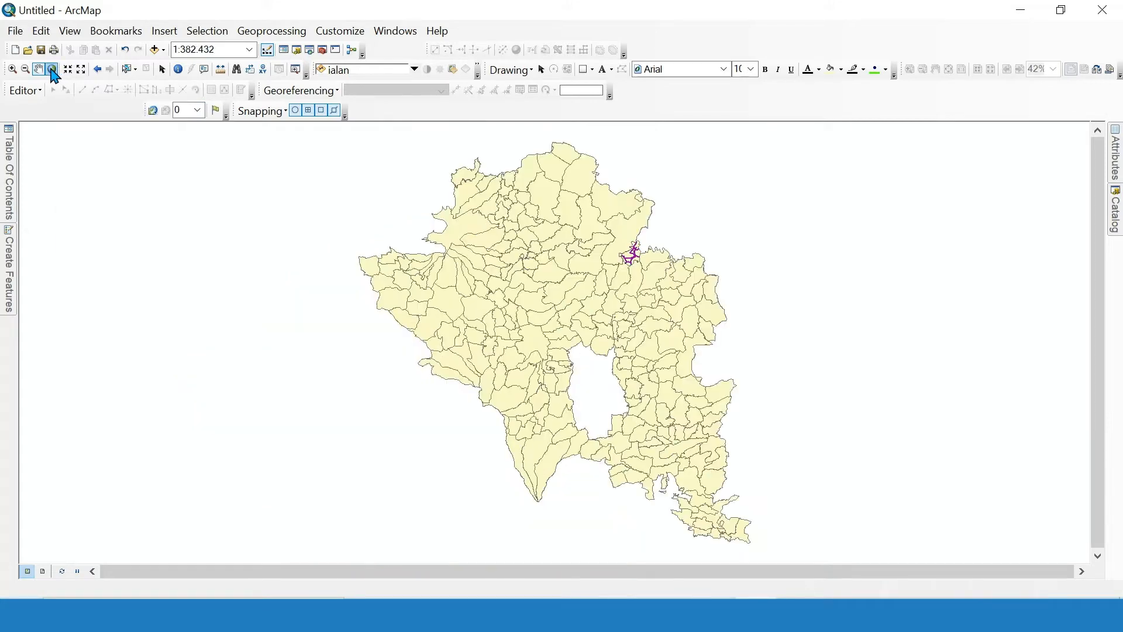
drag(574, 261, 520, 263)
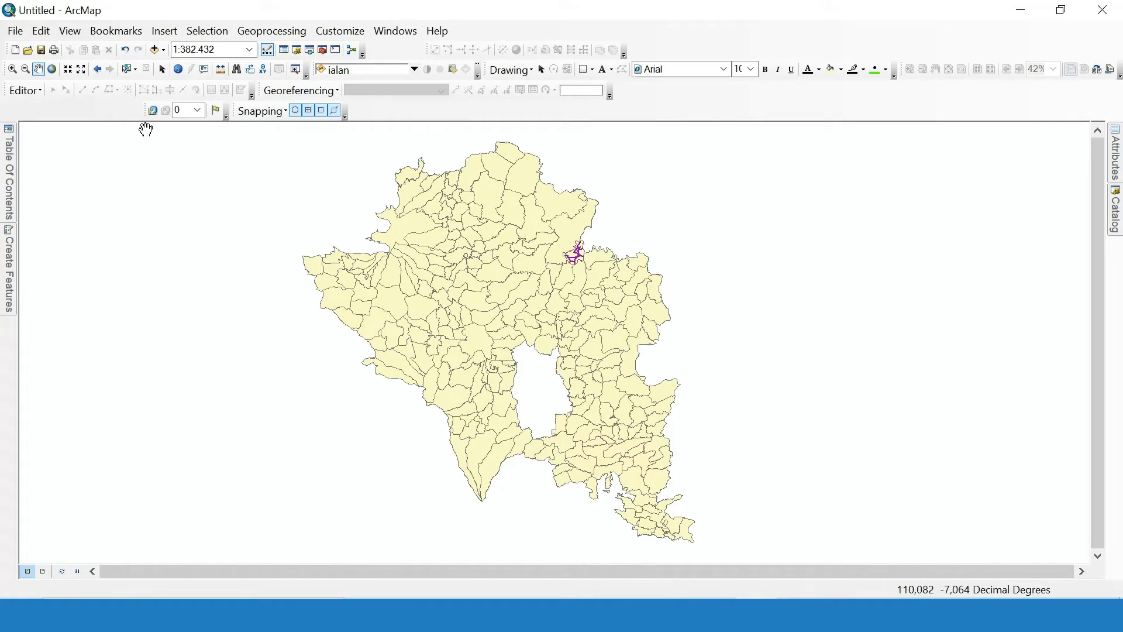
Enlarge the map around its centre with Fixed Zoom In until the scale is 1:150.000.
click(67, 70)
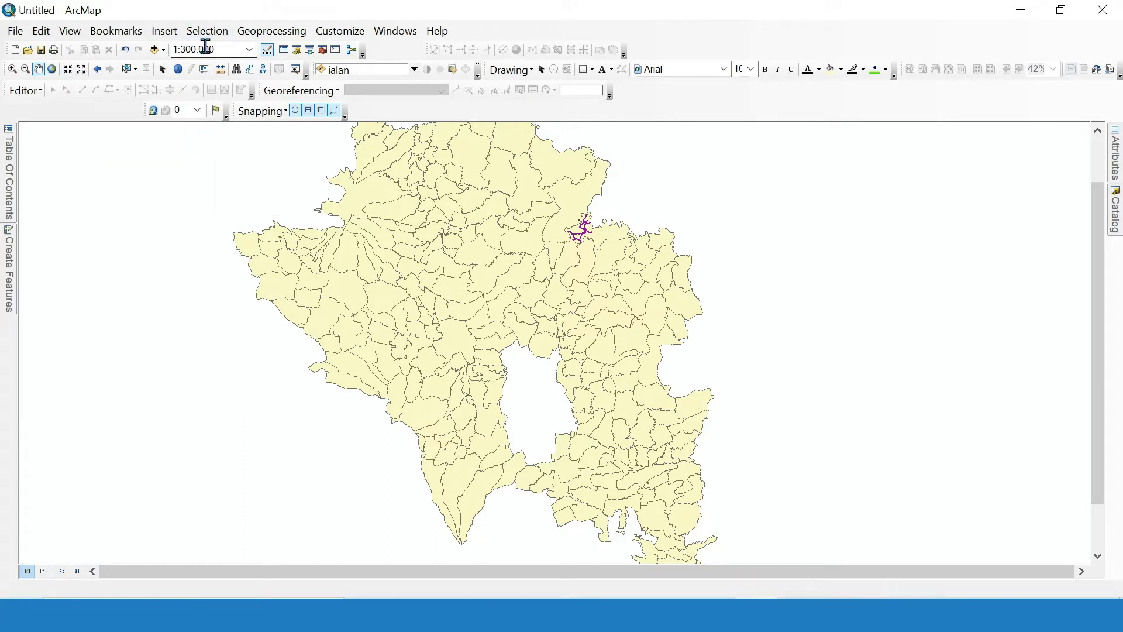
click(68, 70)
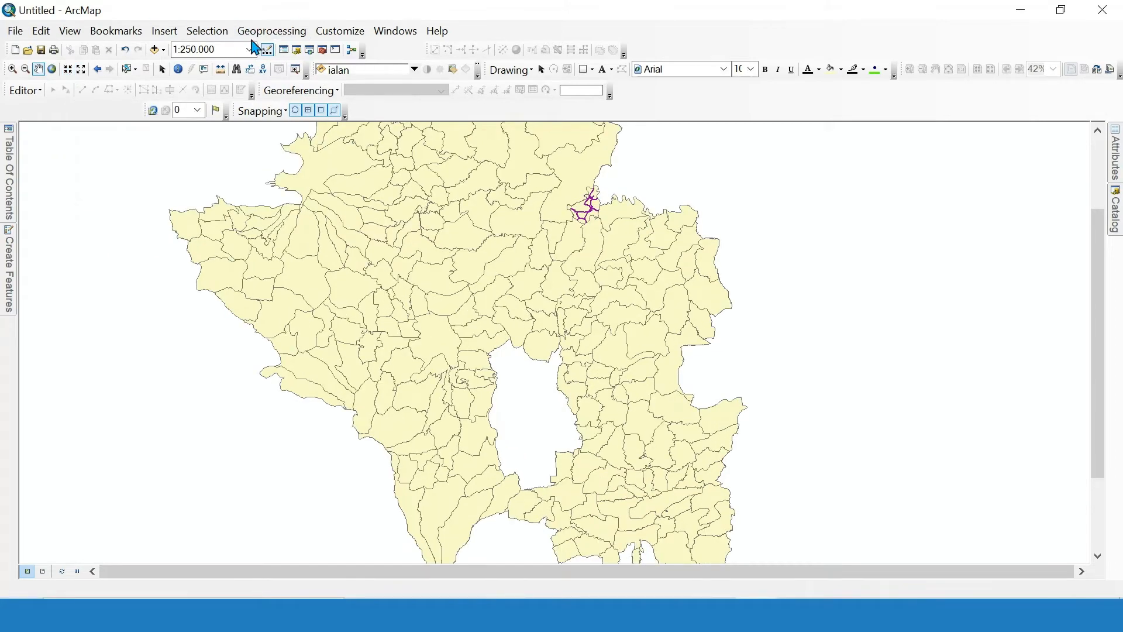
click(70, 70)
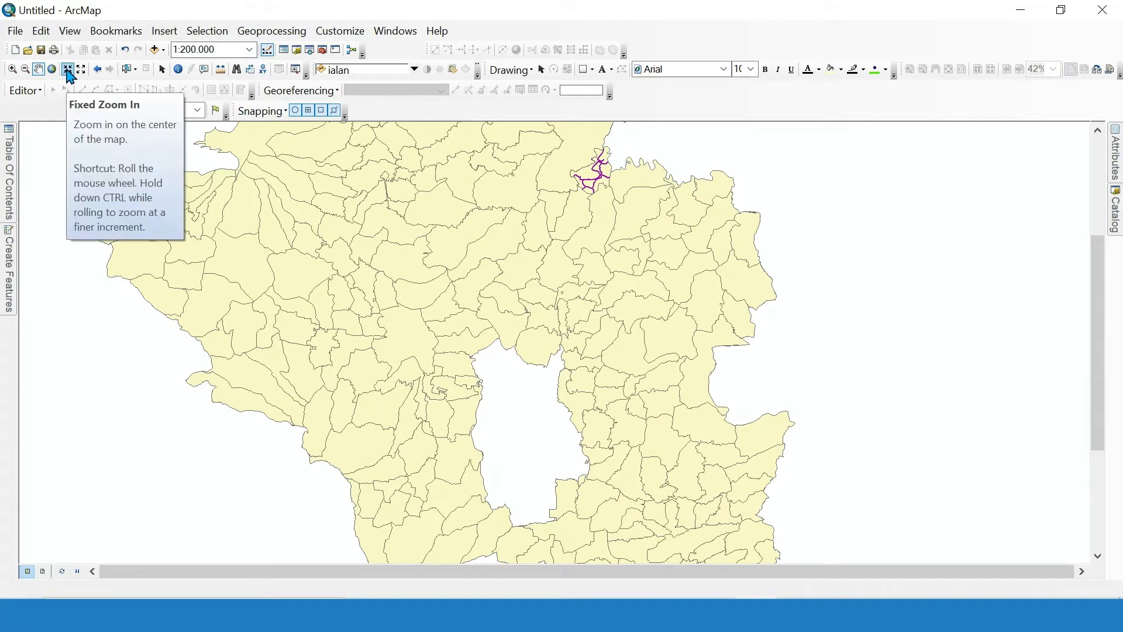
click(68, 71)
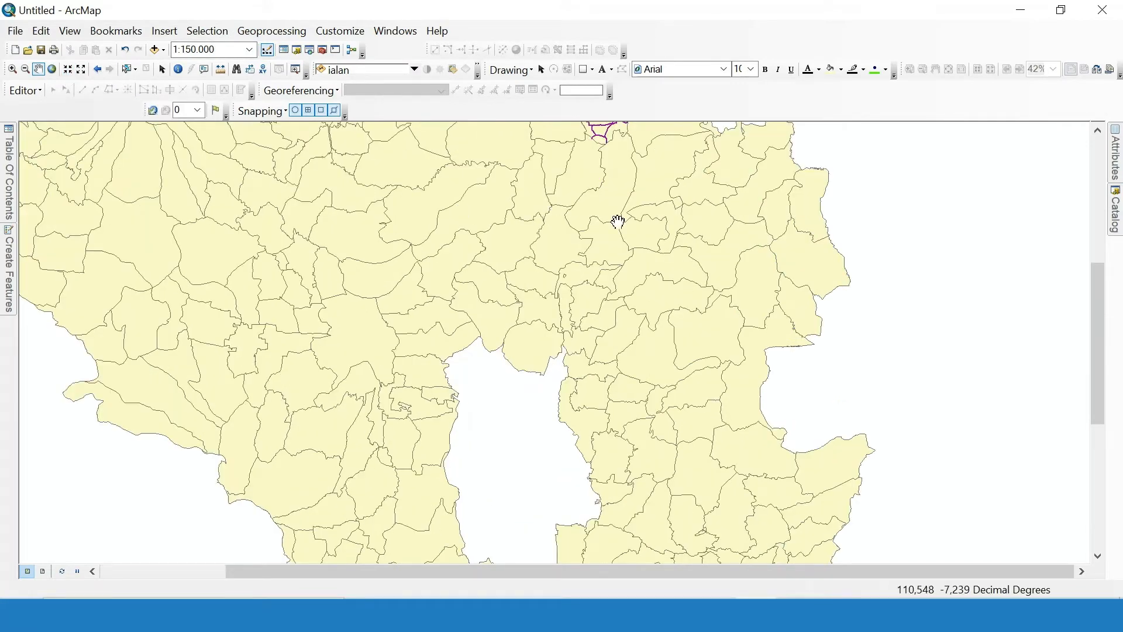
Bring the road network into close view and use Fixed Zoom Out to return to 1:150.000.
drag(612, 220, 609, 369)
drag(612, 275, 614, 306)
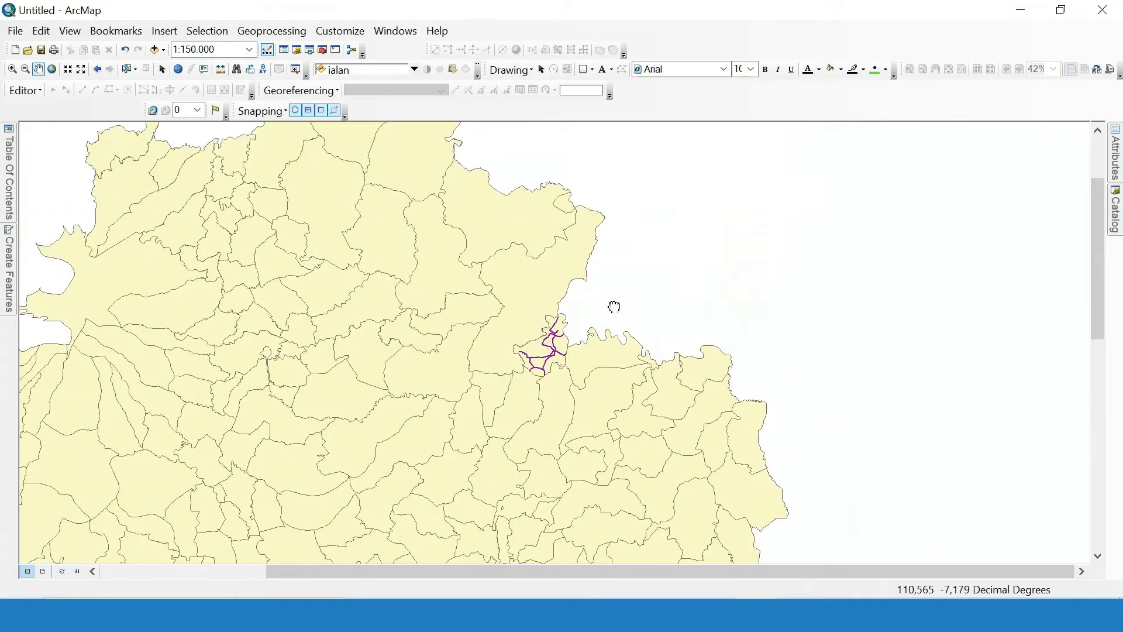
scroll(584, 338, up, 3)
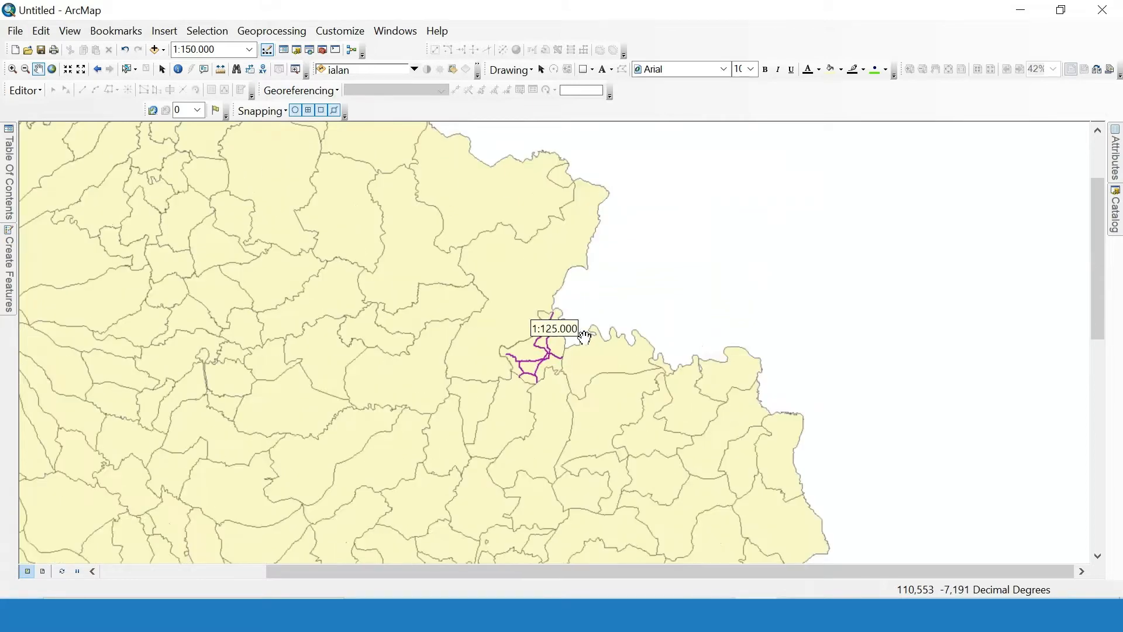
click(82, 69)
click(81, 70)
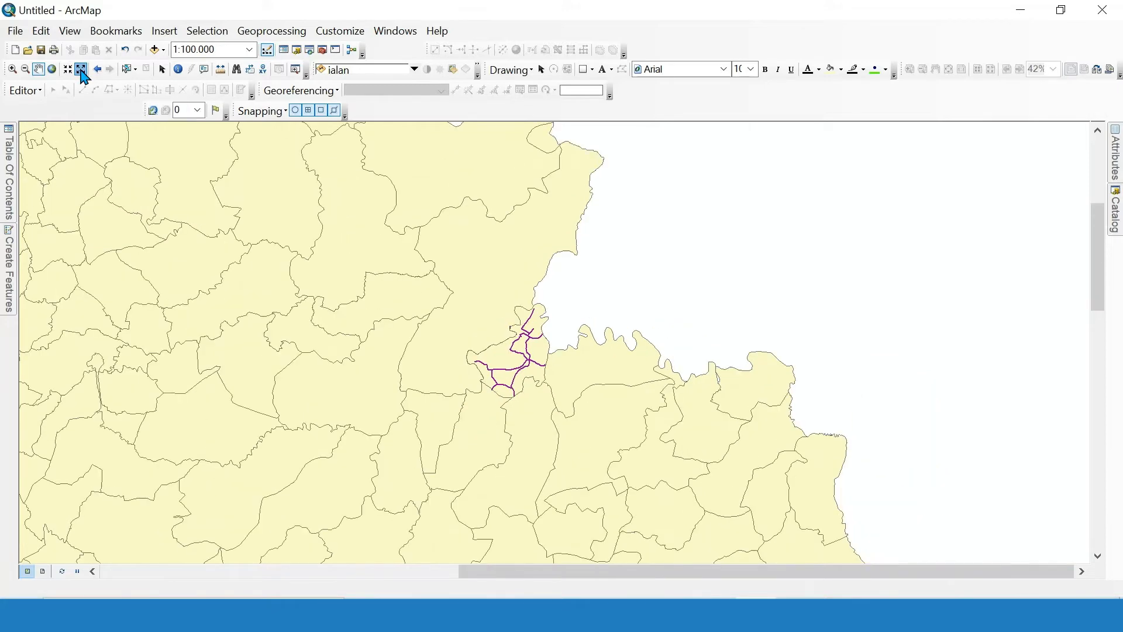
click(82, 70)
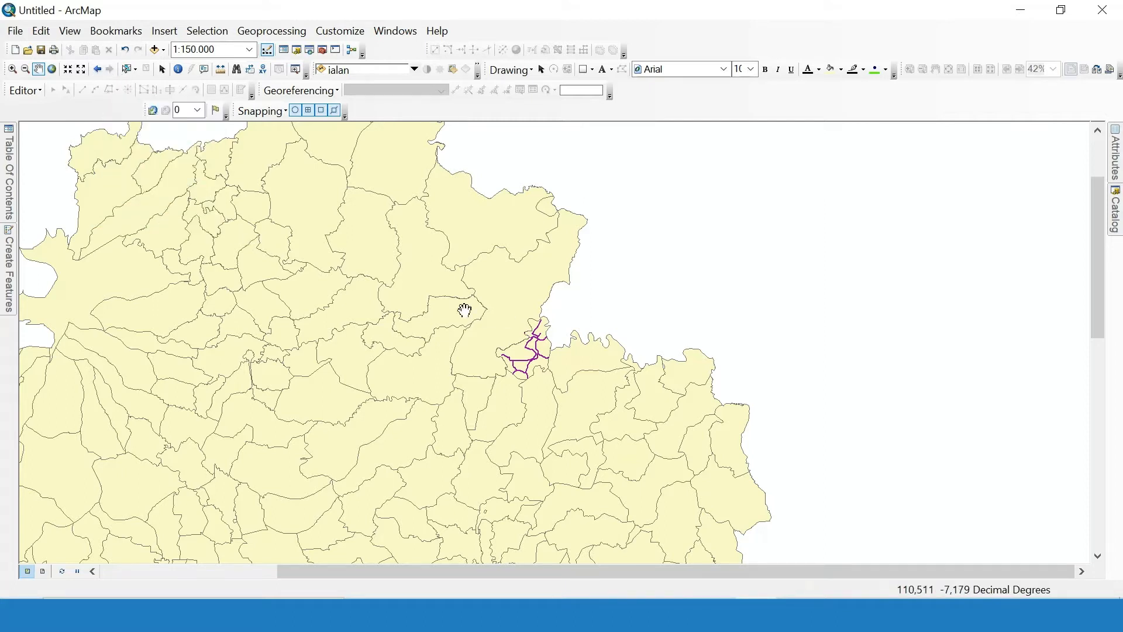
Switch to the layout view, reposition the map inside the data frame and activate the Select Elements tool.
click(162, 69)
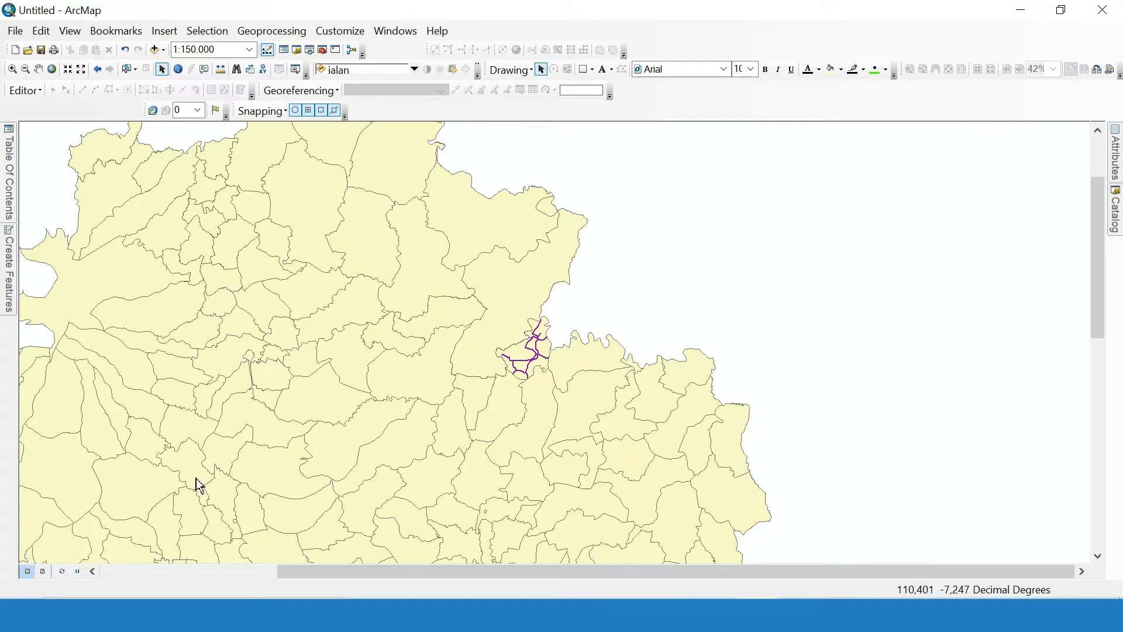
click(43, 573)
click(38, 69)
drag(549, 347, 590, 301)
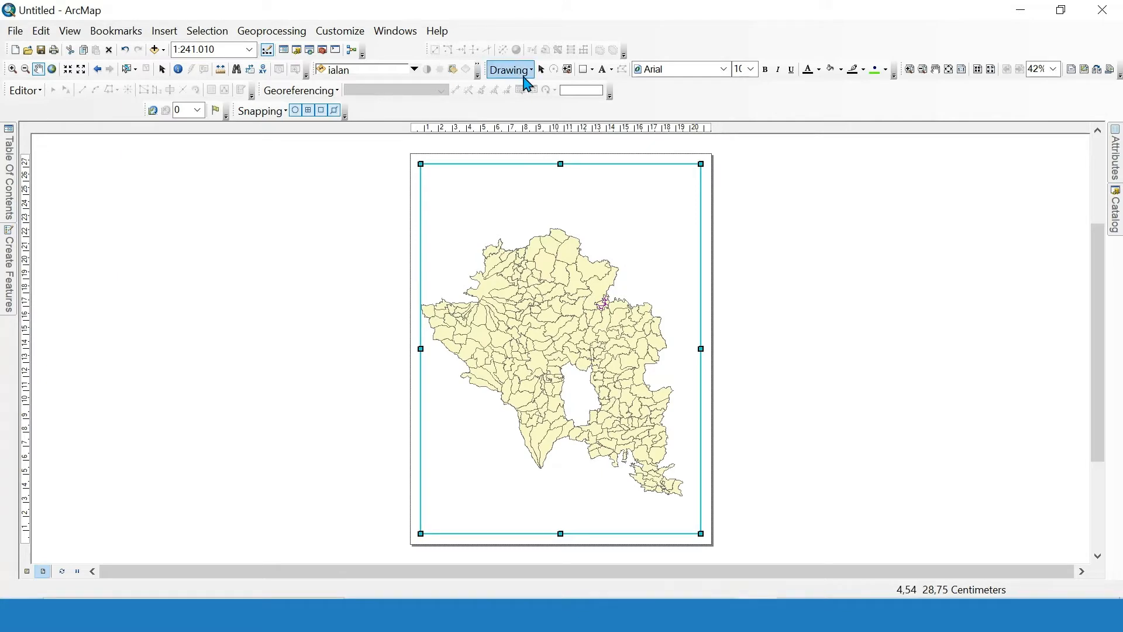
click(162, 70)
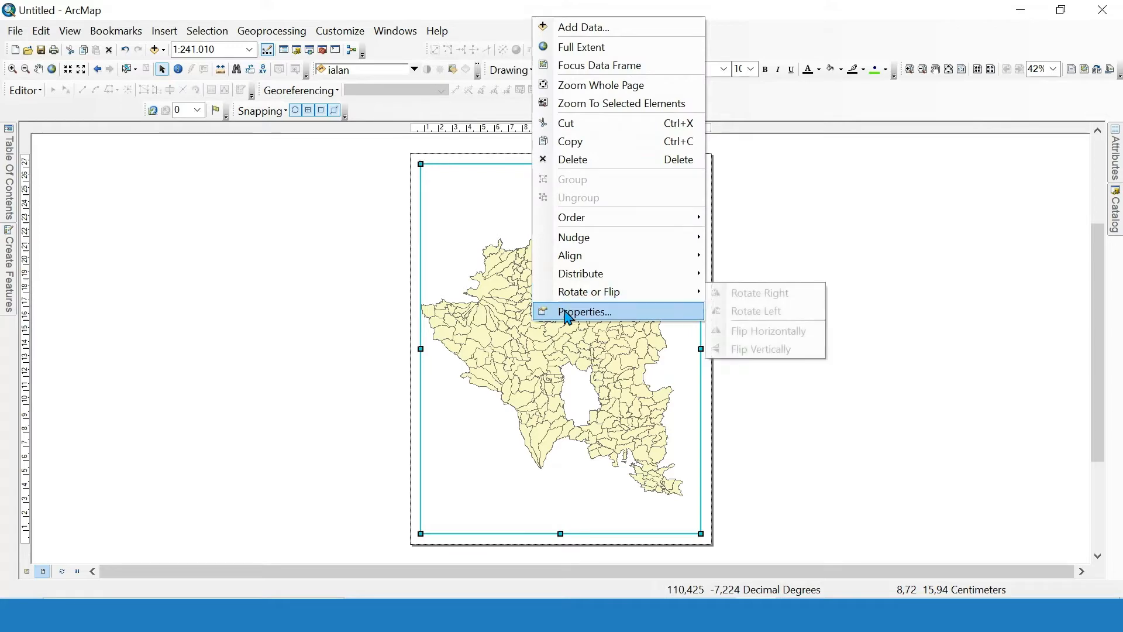
Set the data frame's coordinate system to WGS 1984 UTM Zone 49S in its properties and clear the frame selection.
click(549, 330)
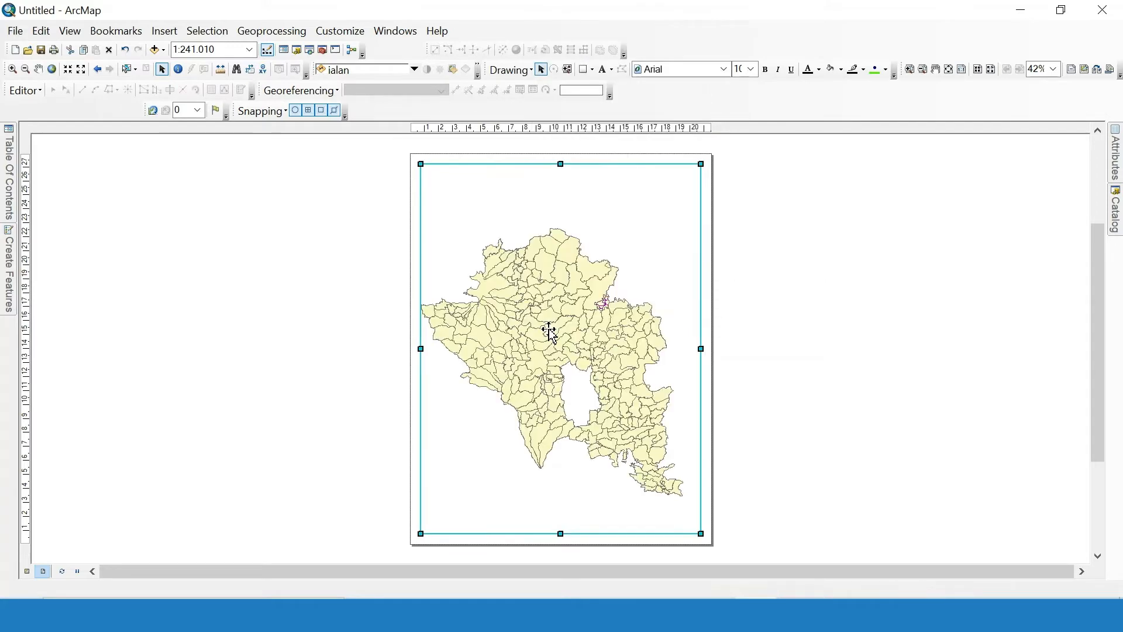
right_click(548, 330)
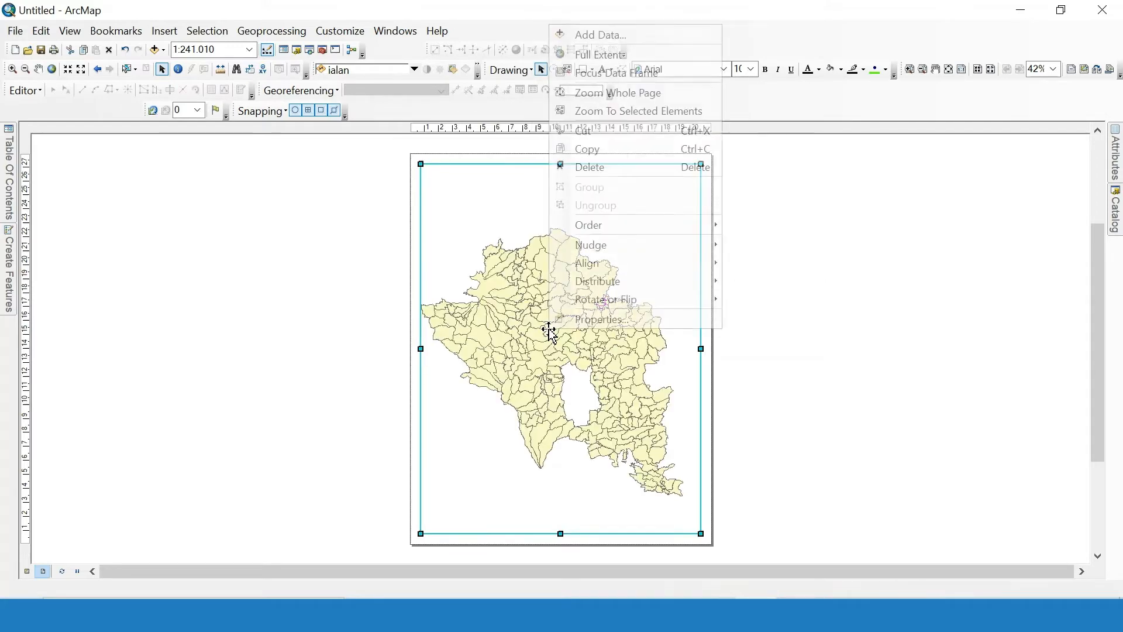
click(578, 322)
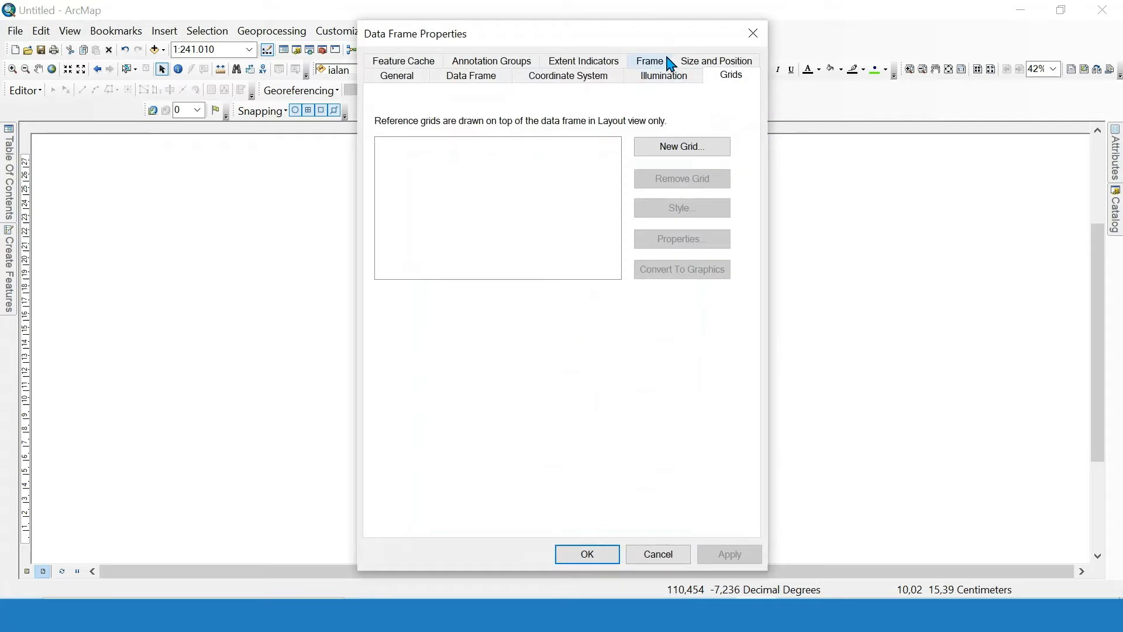
click(552, 81)
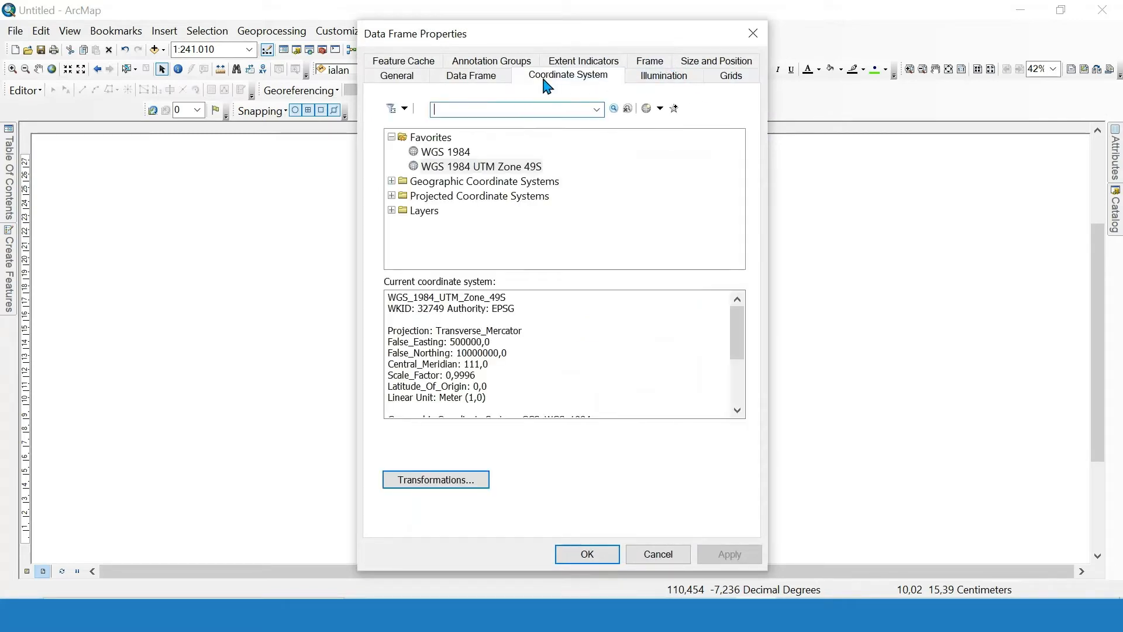
click(523, 167)
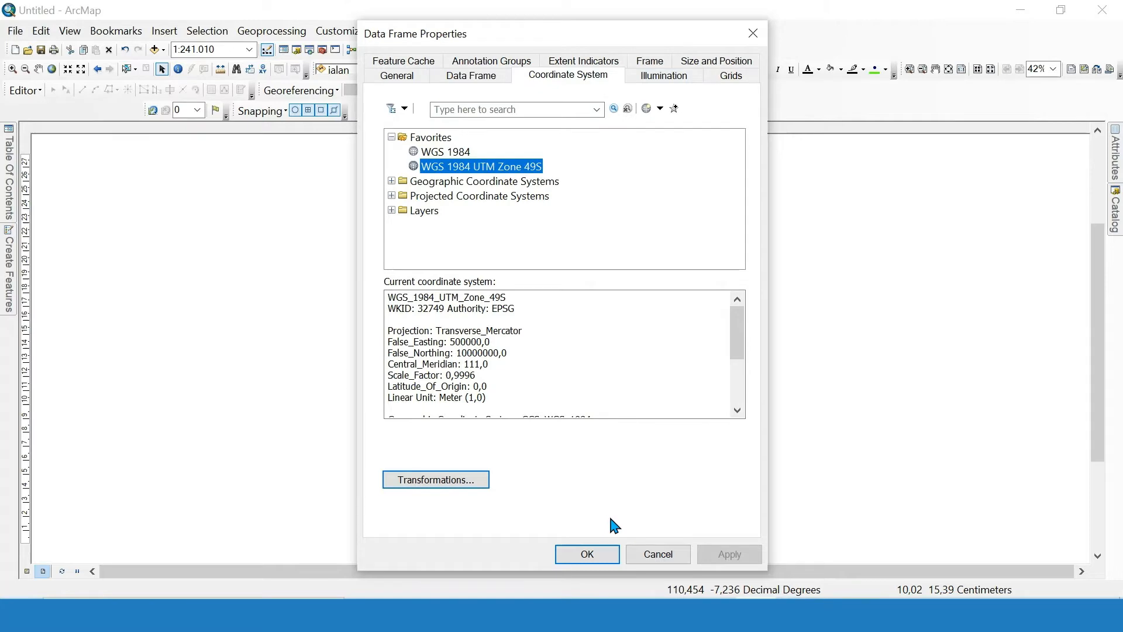
click(611, 553)
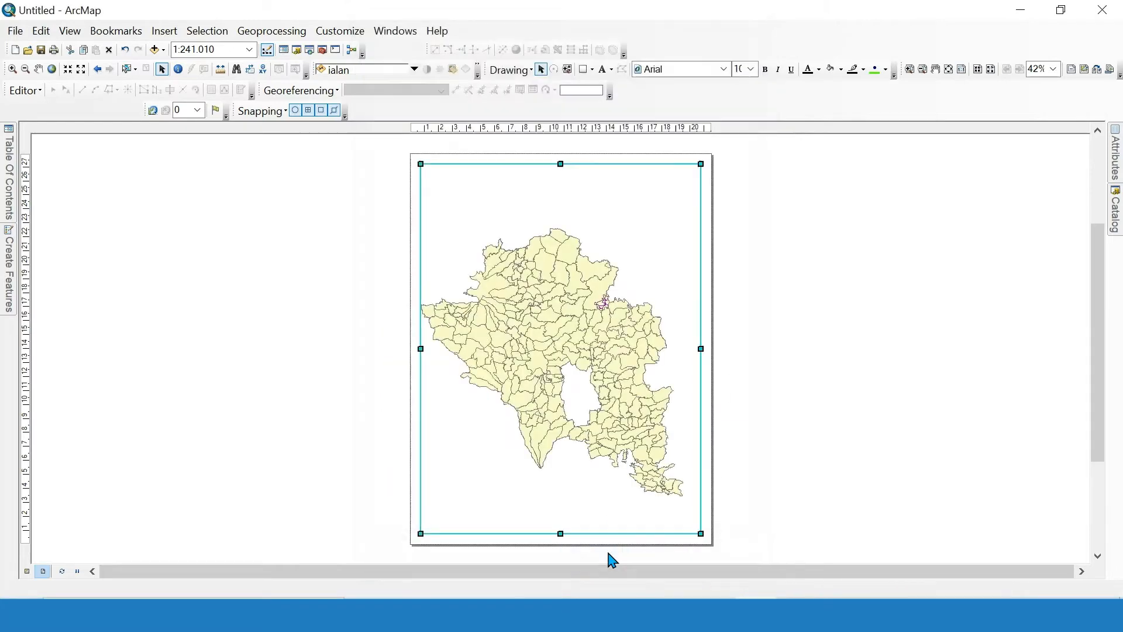
right_click(573, 321)
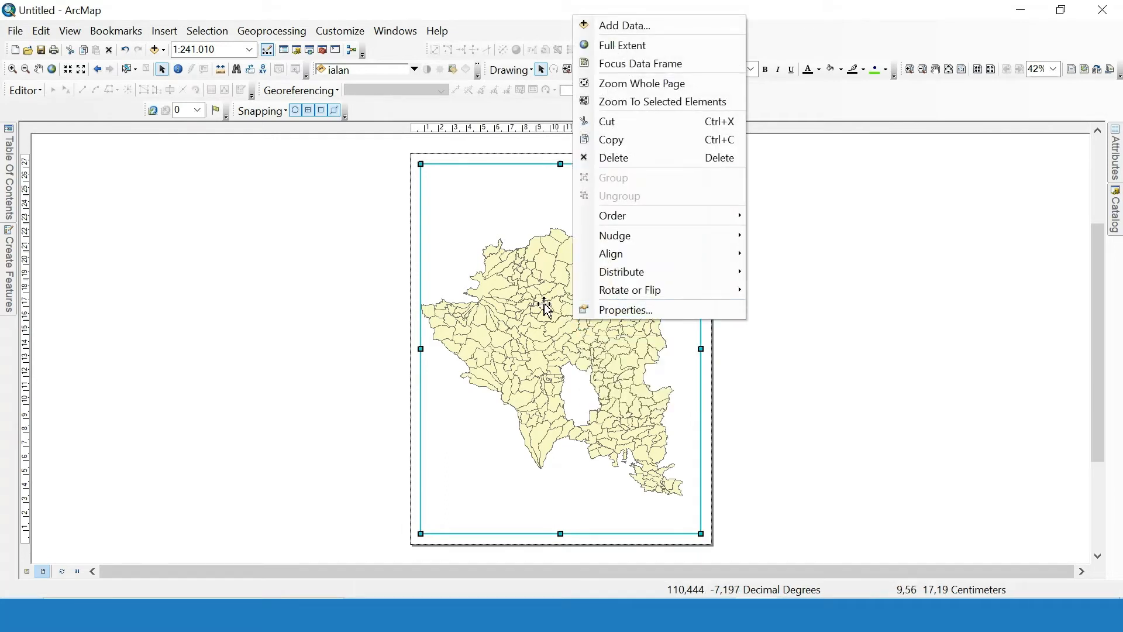
click(777, 350)
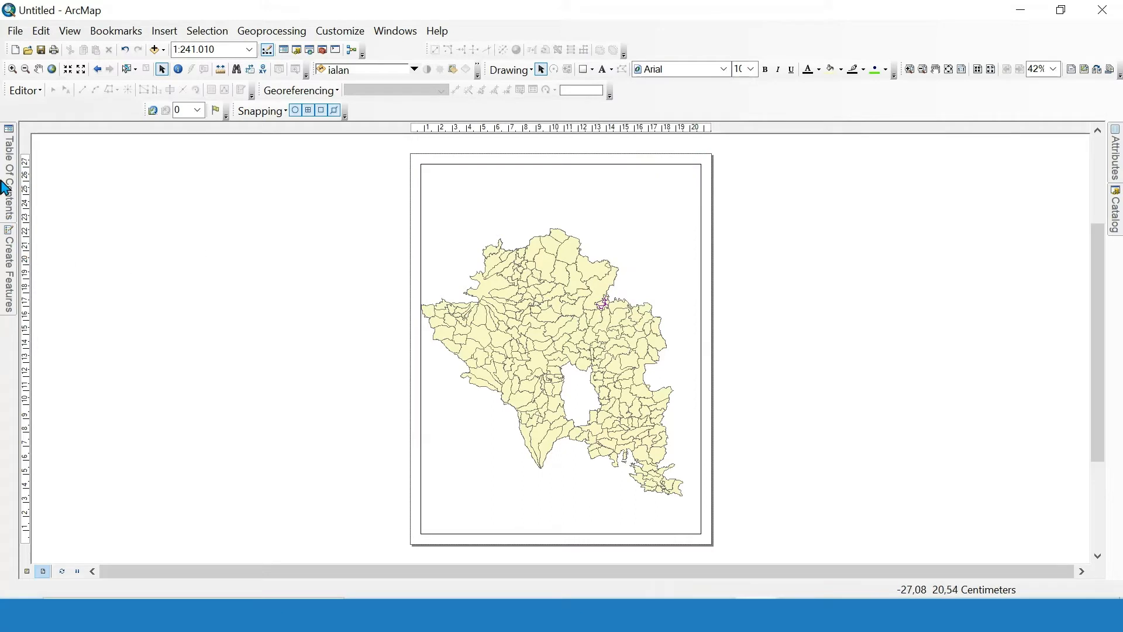
Zoom to the extent of the kebun layer and shift the map inside the data frame with the Pan tool.
mouse_move(2, 182)
click(89, 444)
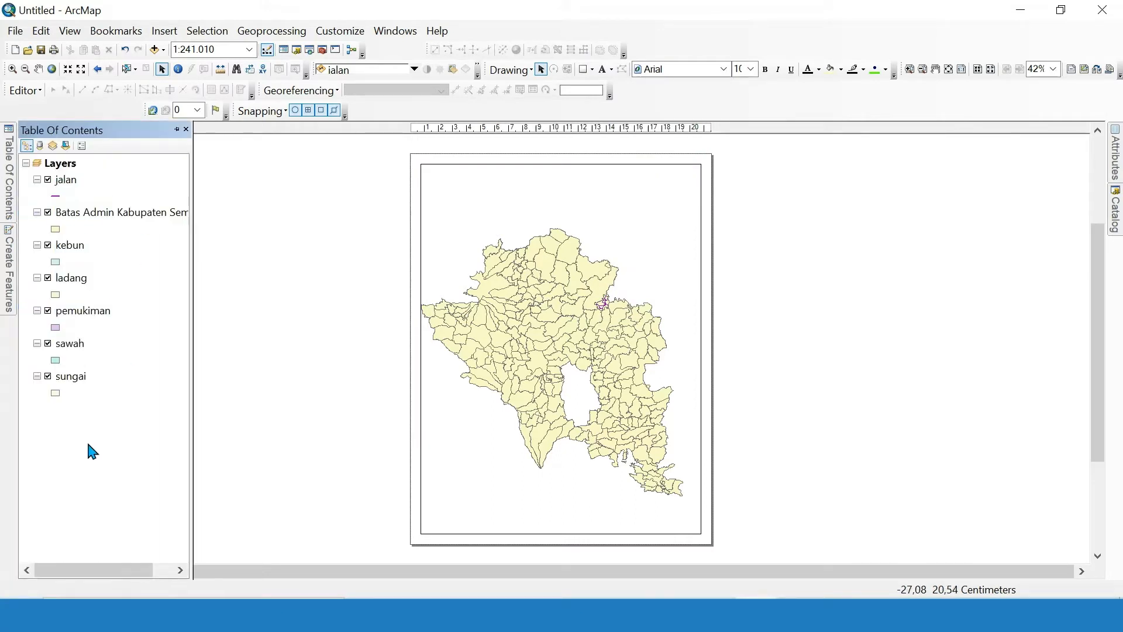
click(69, 246)
right_click(68, 245)
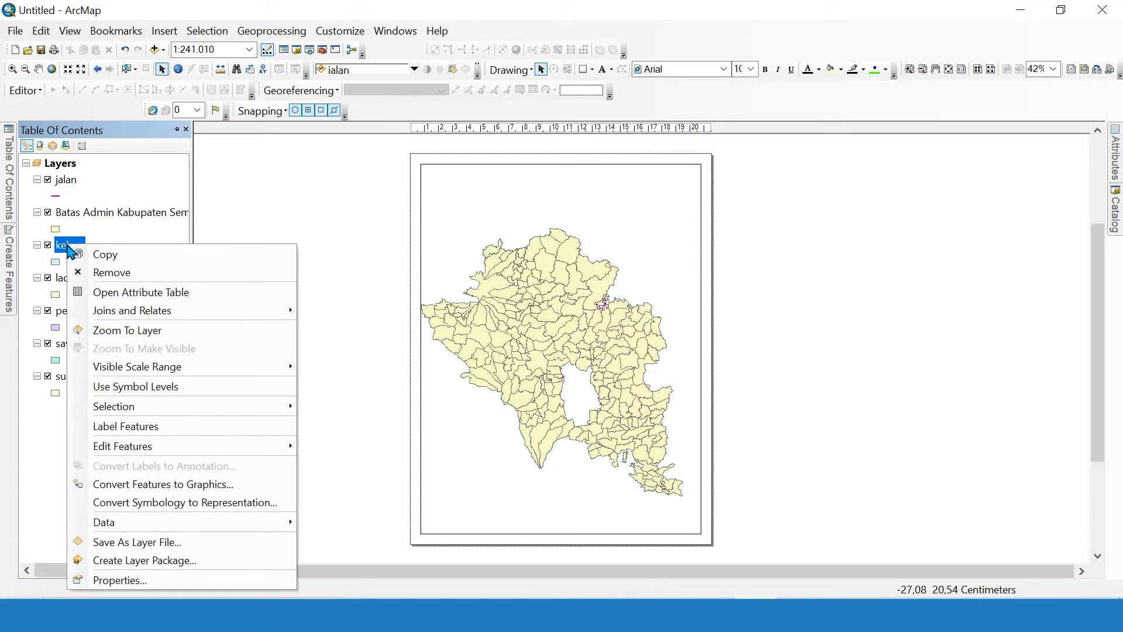
click(172, 332)
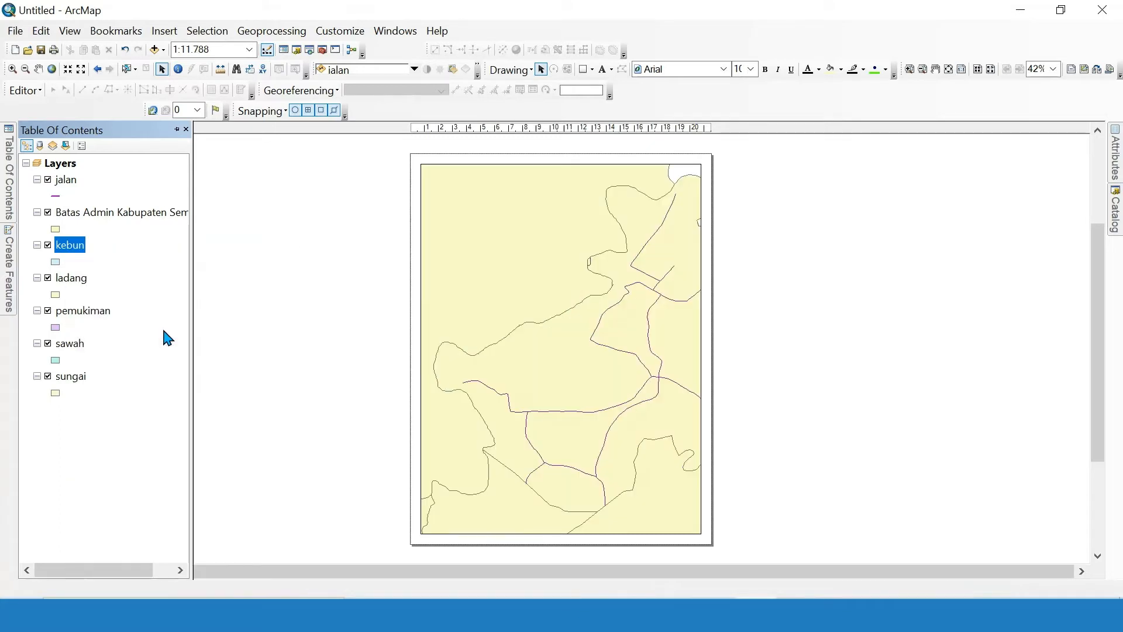
click(92, 438)
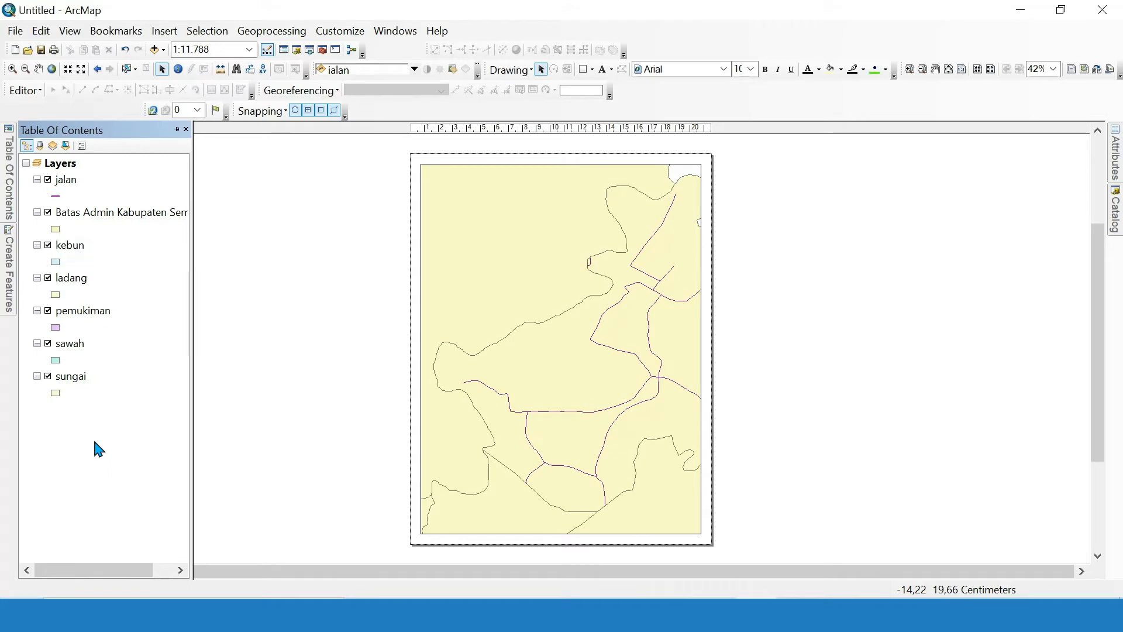
click(38, 69)
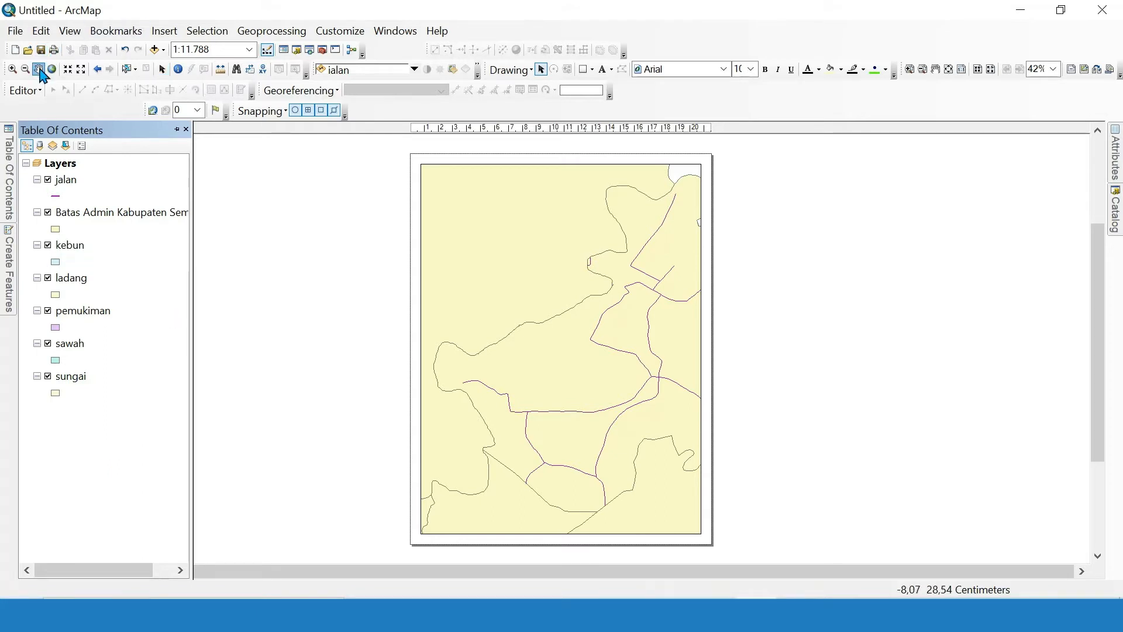
drag(632, 336, 584, 334)
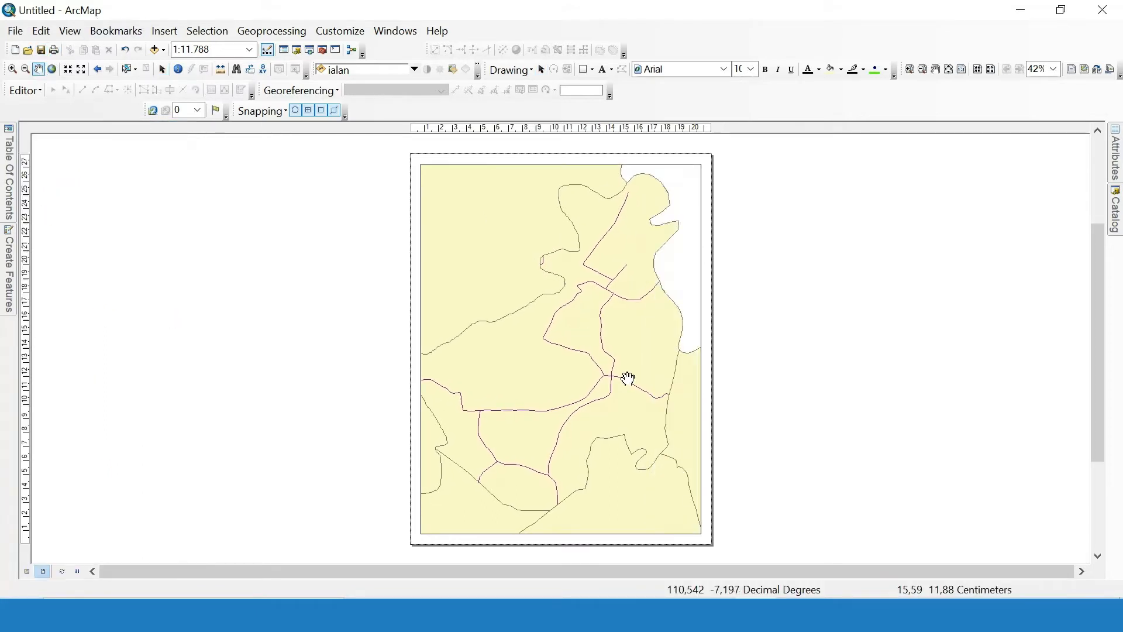
drag(627, 378, 642, 371)
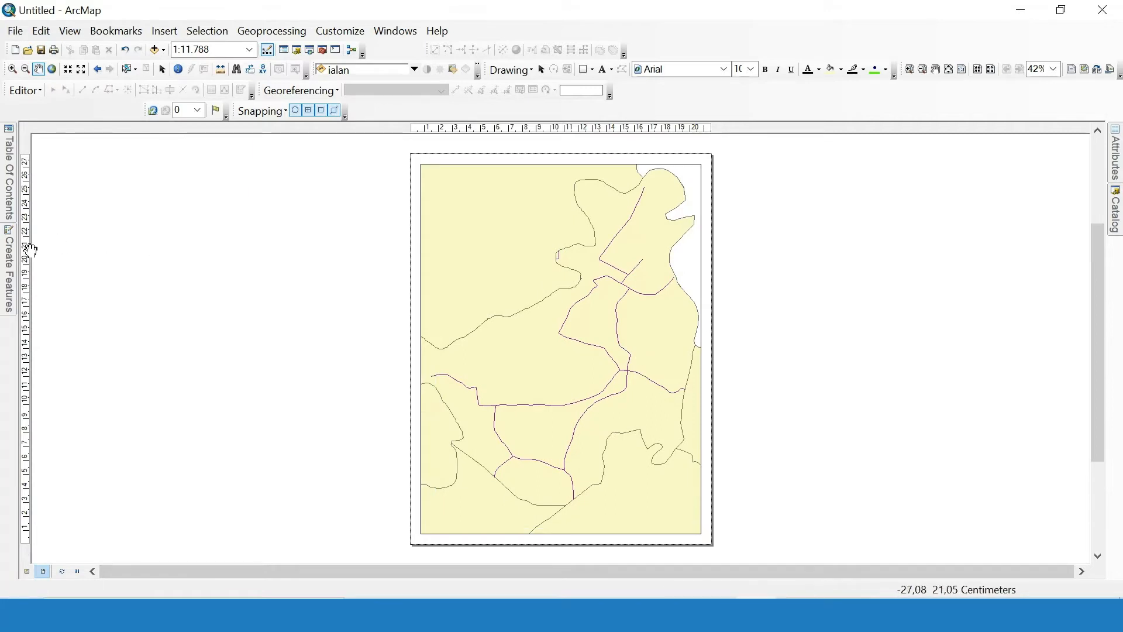
Zoom to the extent of the kebun layer and to that of the ladang layer.
mouse_move(9, 187)
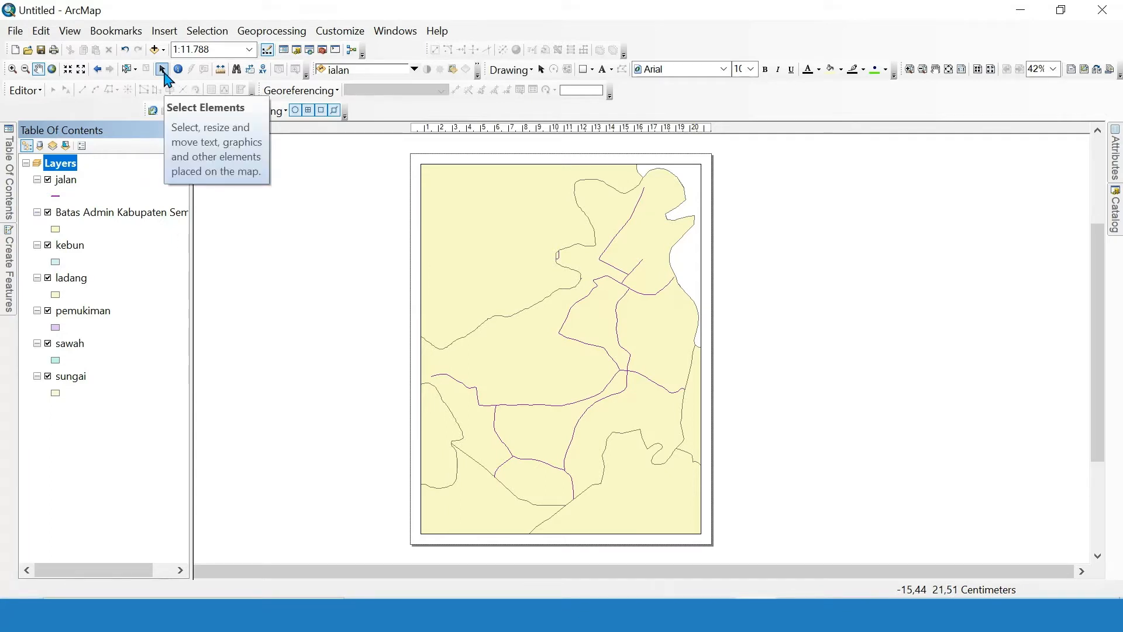
click(71, 247)
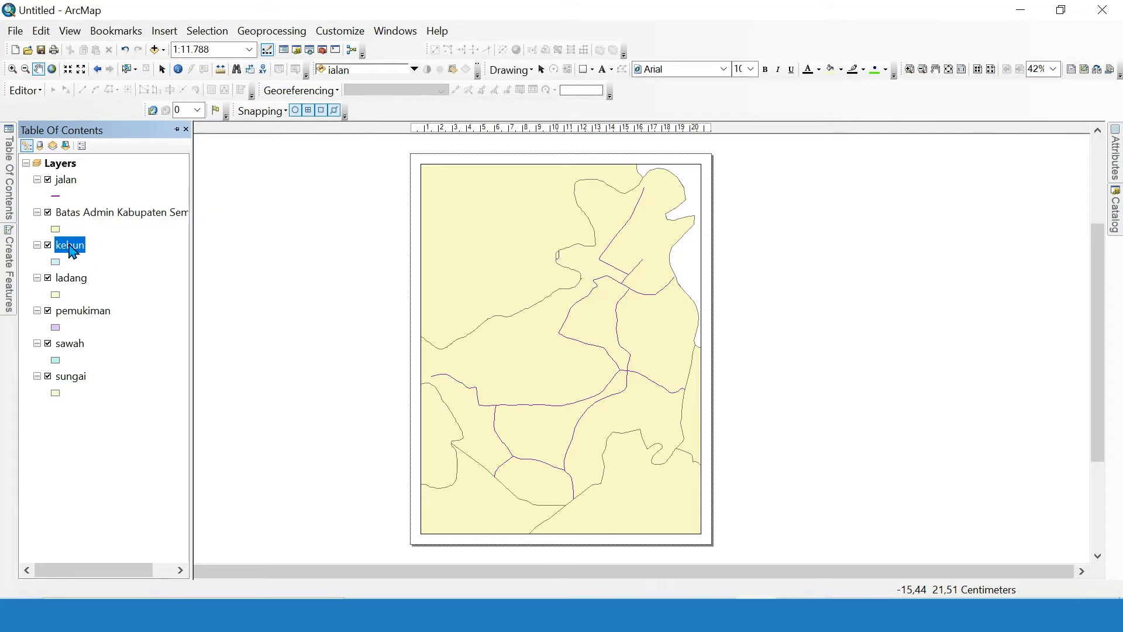
right_click(72, 250)
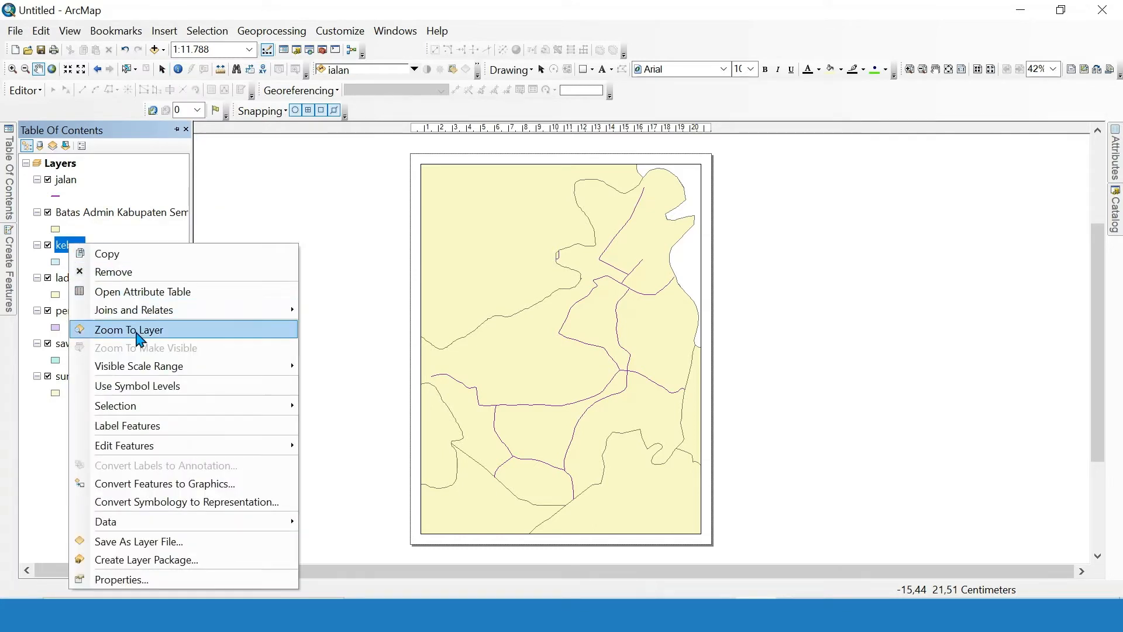
click(136, 326)
click(74, 280)
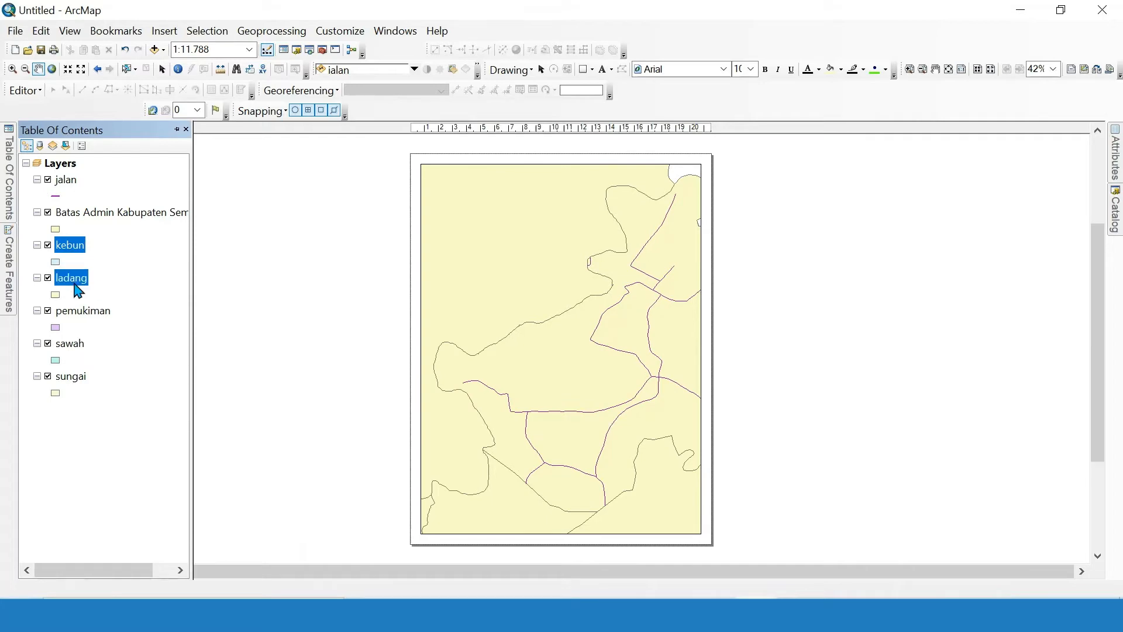
right_click(77, 290)
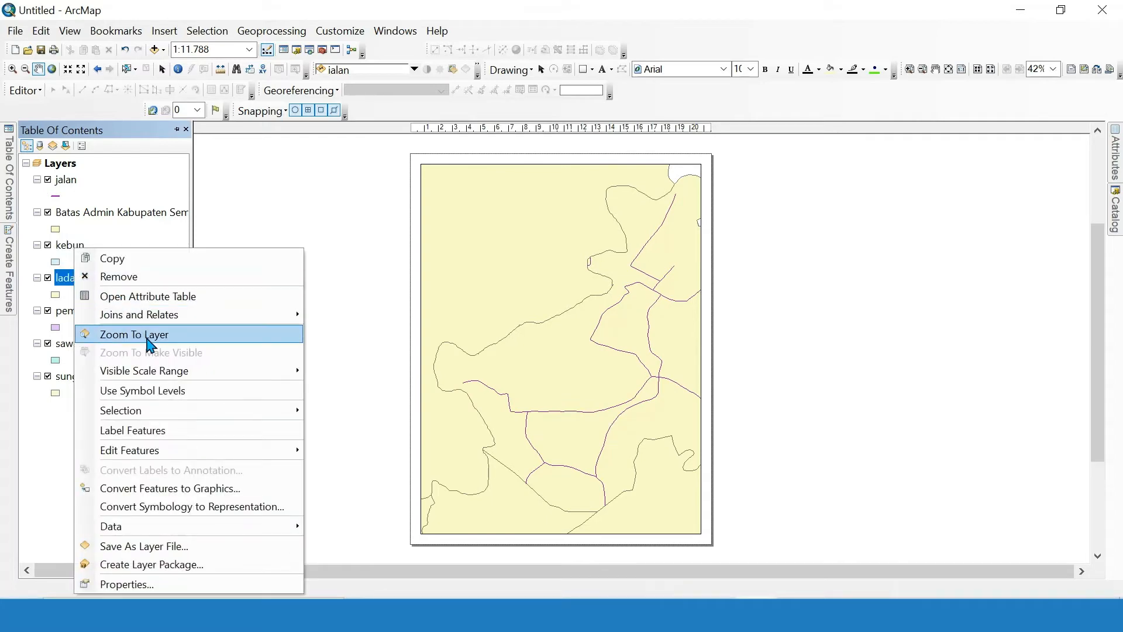
click(146, 336)
Zoom to the extent of the pemukiman layer and to that of the sawah layer.
click(88, 313)
right_click(86, 313)
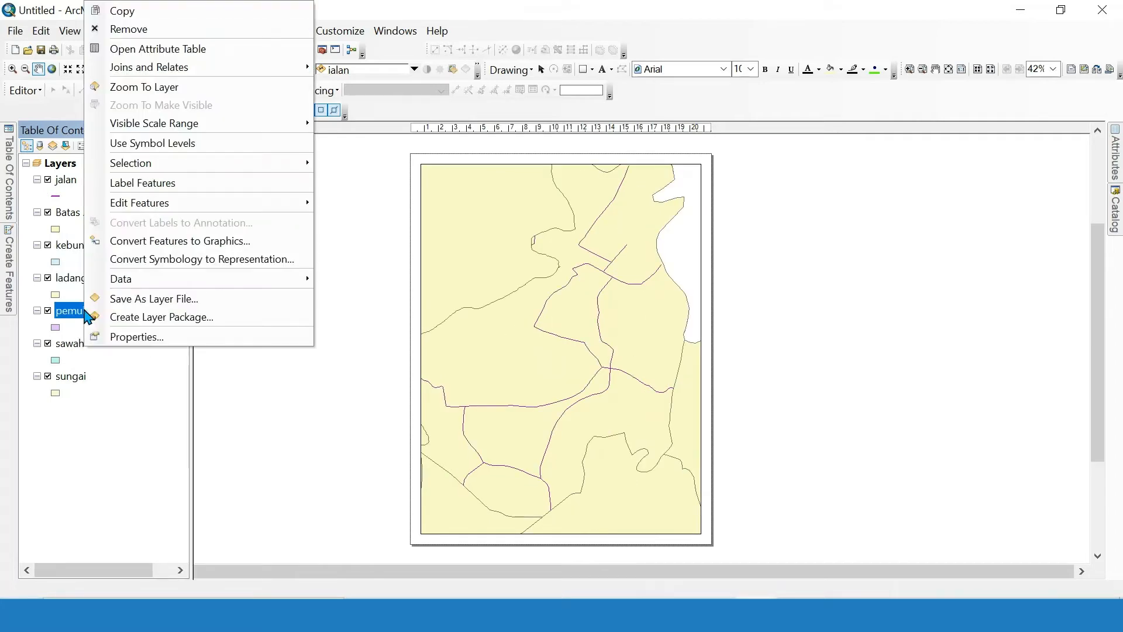
click(124, 88)
click(70, 345)
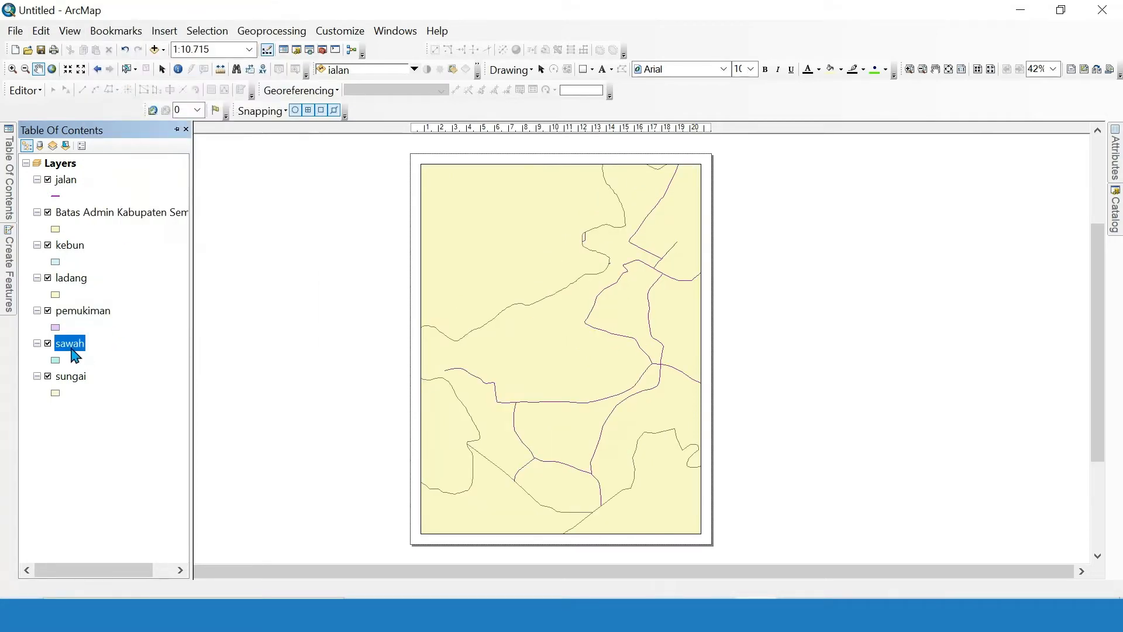
right_click(75, 351)
click(145, 90)
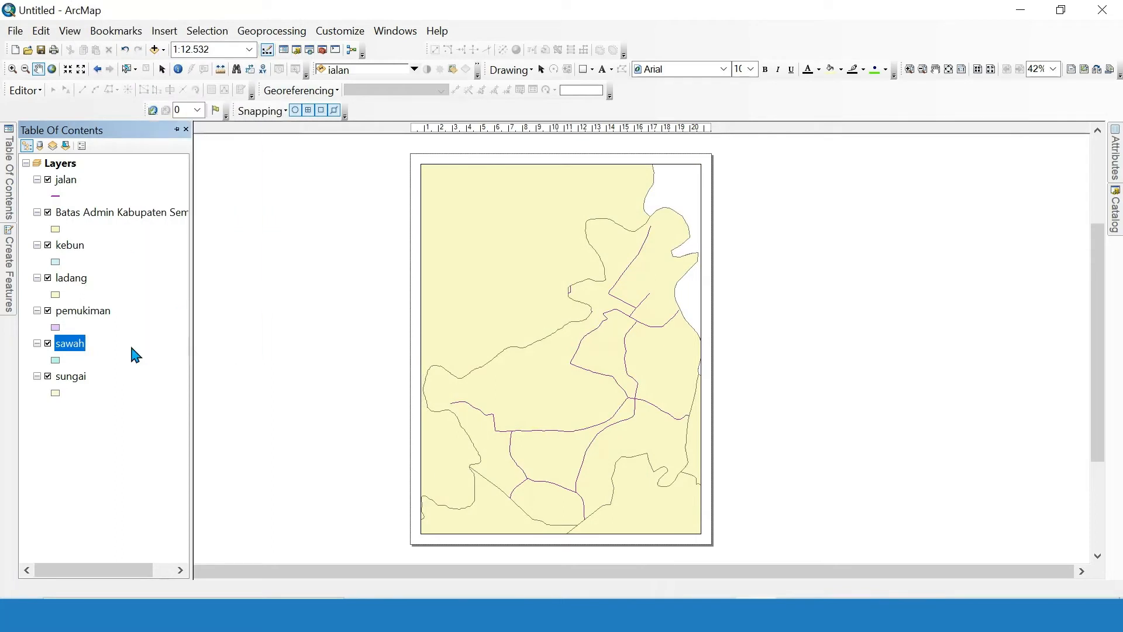
Zoom to the extent of the sungai layer and move the map upward inside the data frame.
right_click(82, 381)
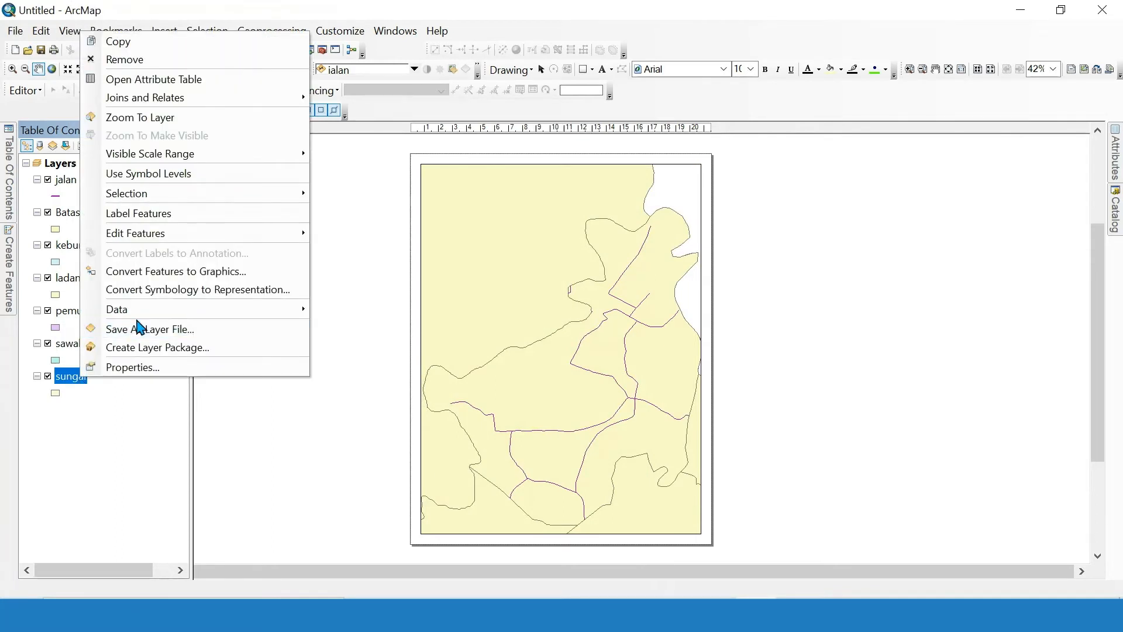
click(148, 120)
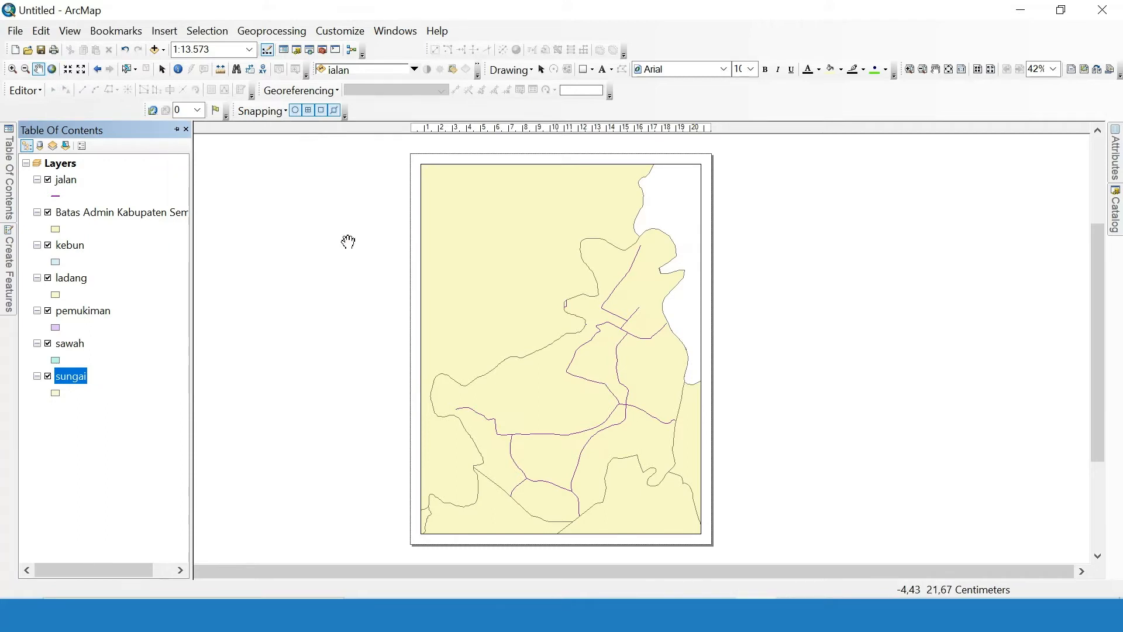
drag(591, 353, 589, 296)
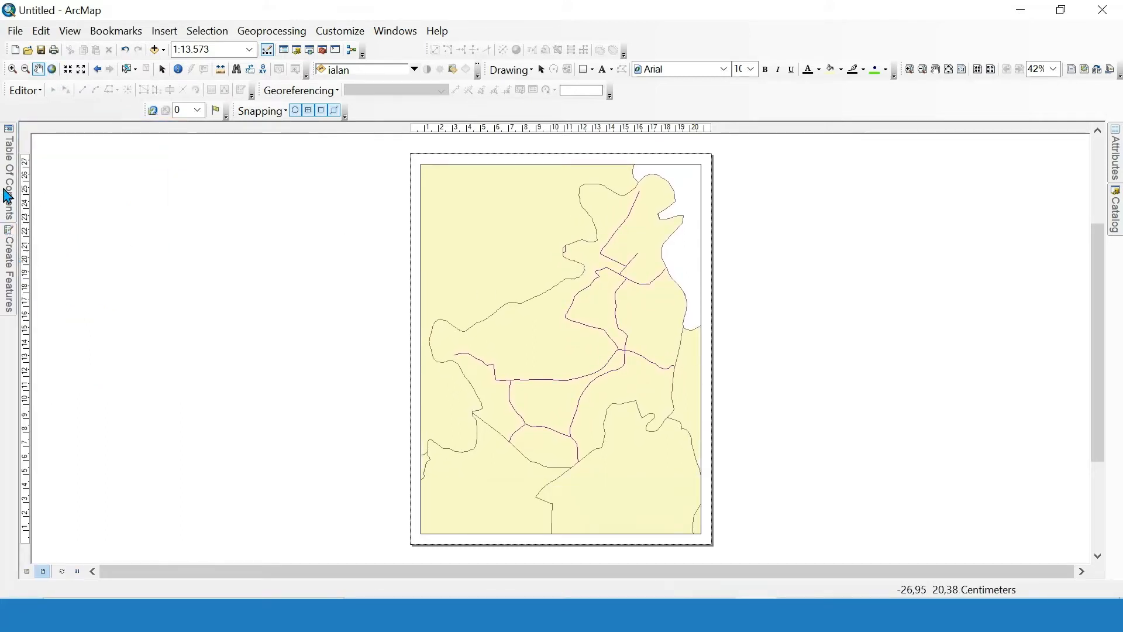
Return the map to the extent of the kebun layer.
click(65, 249)
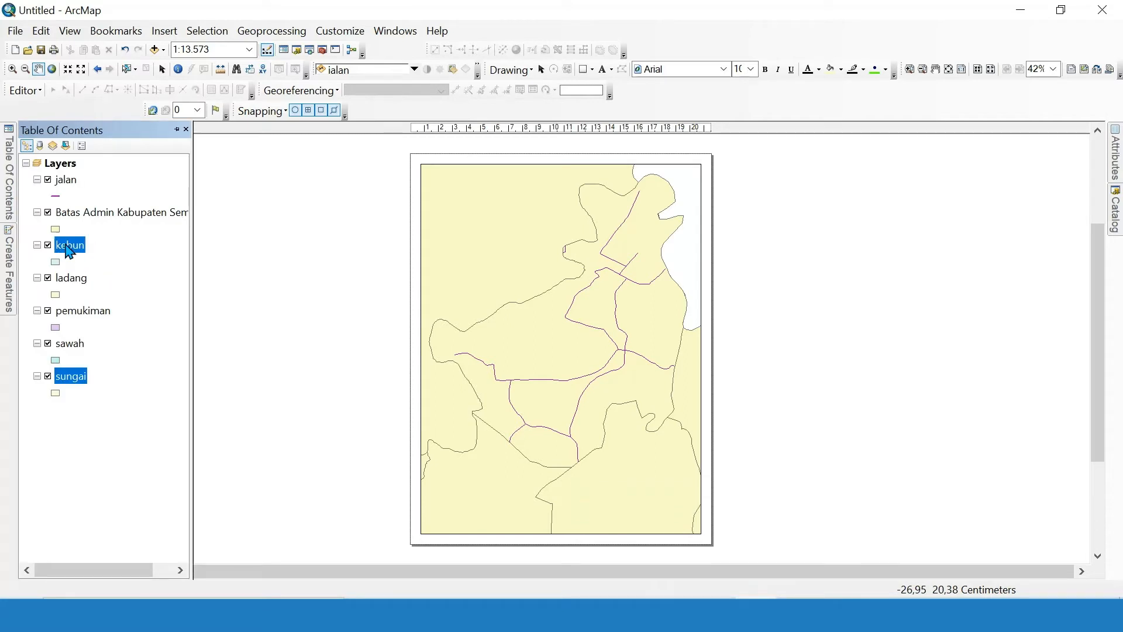
right_click(64, 249)
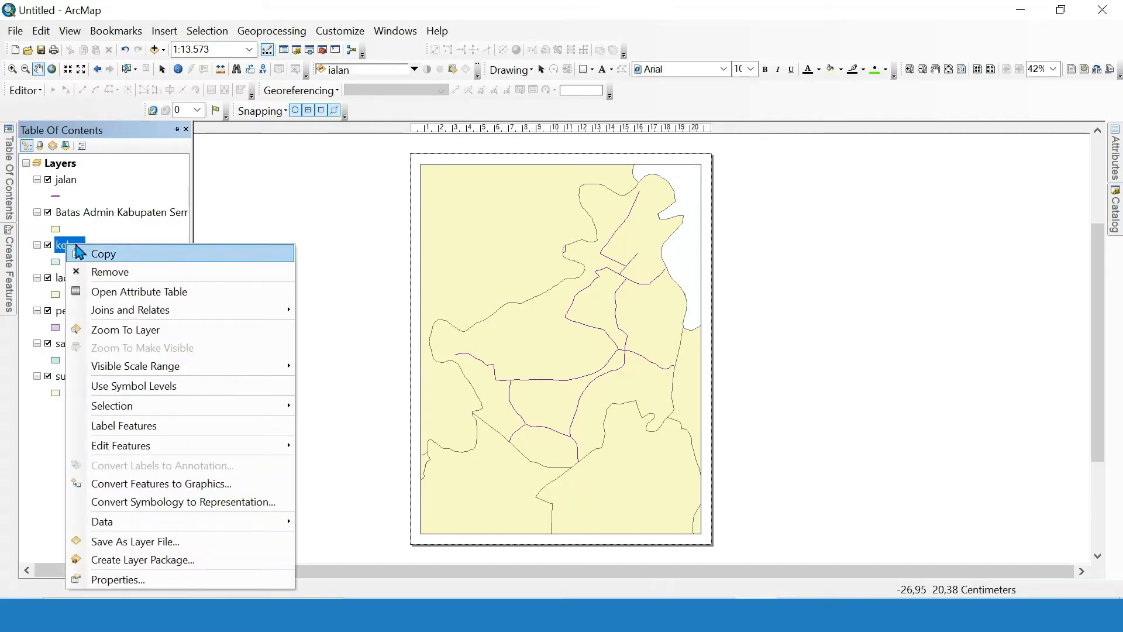
click(121, 328)
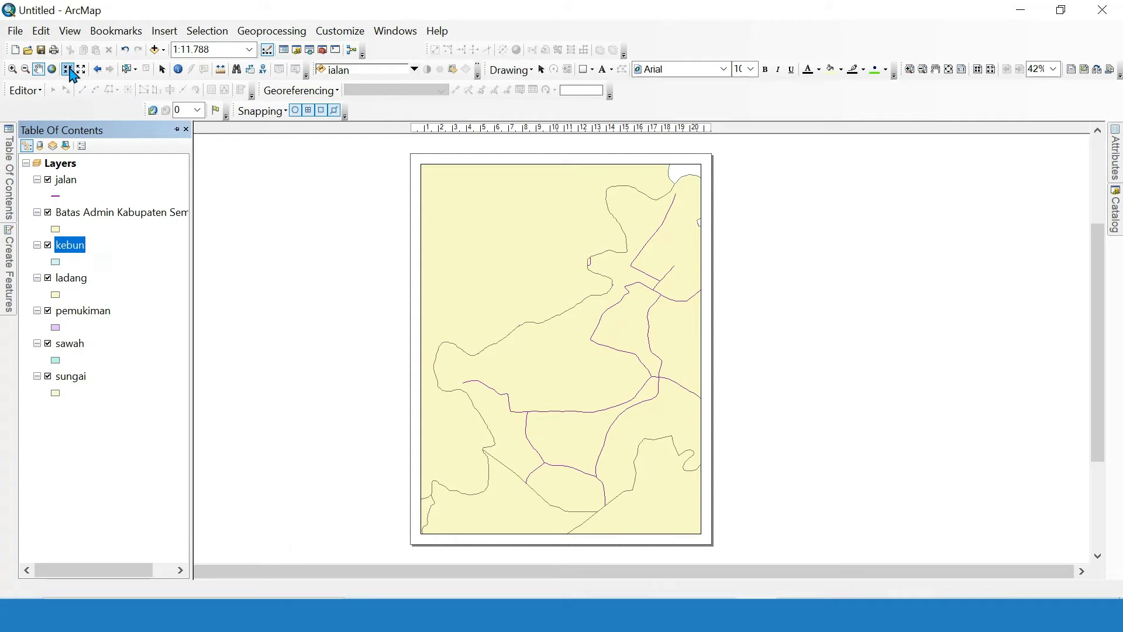
Reduce the map in stages with the Zoom Out tool to a scale of about 1:98.989.
click(25, 70)
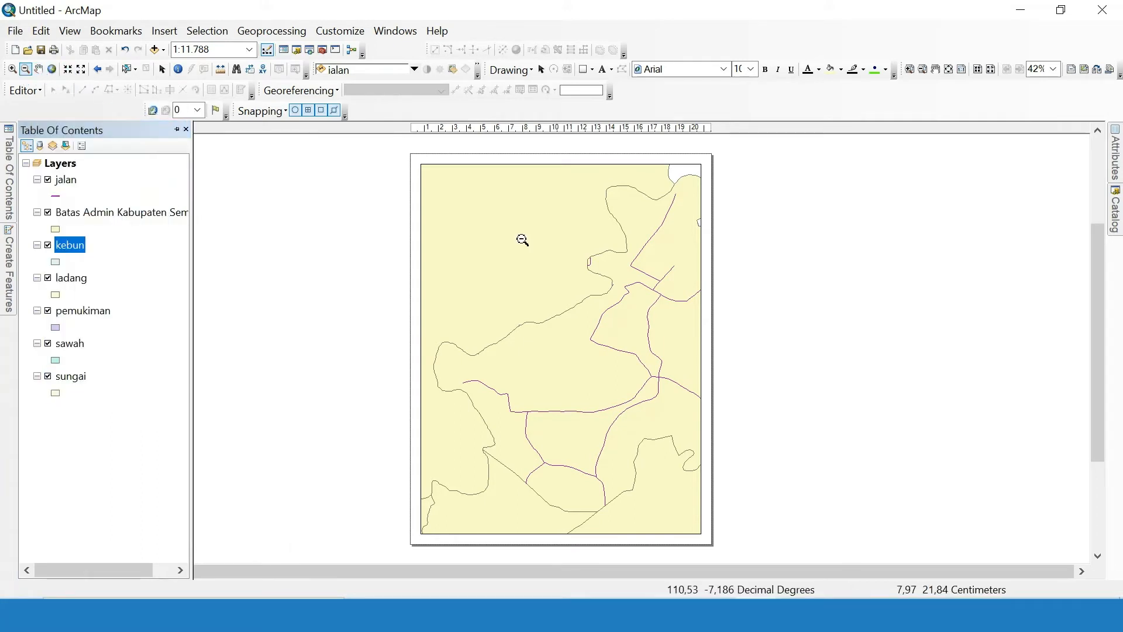
drag(471, 245, 679, 459)
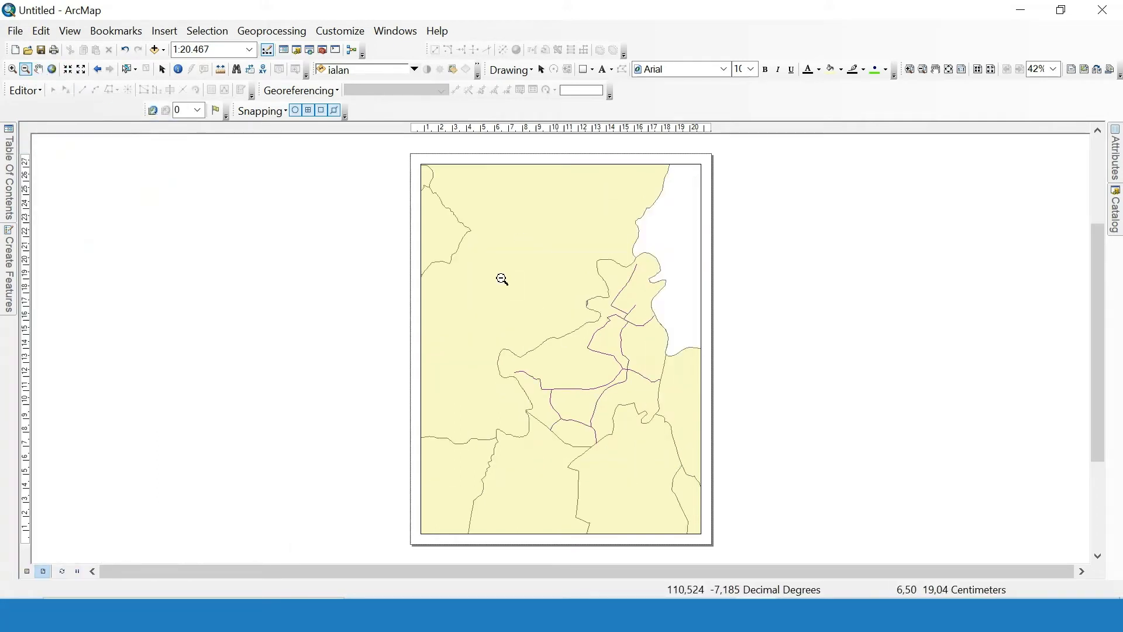
drag(501, 279, 670, 469)
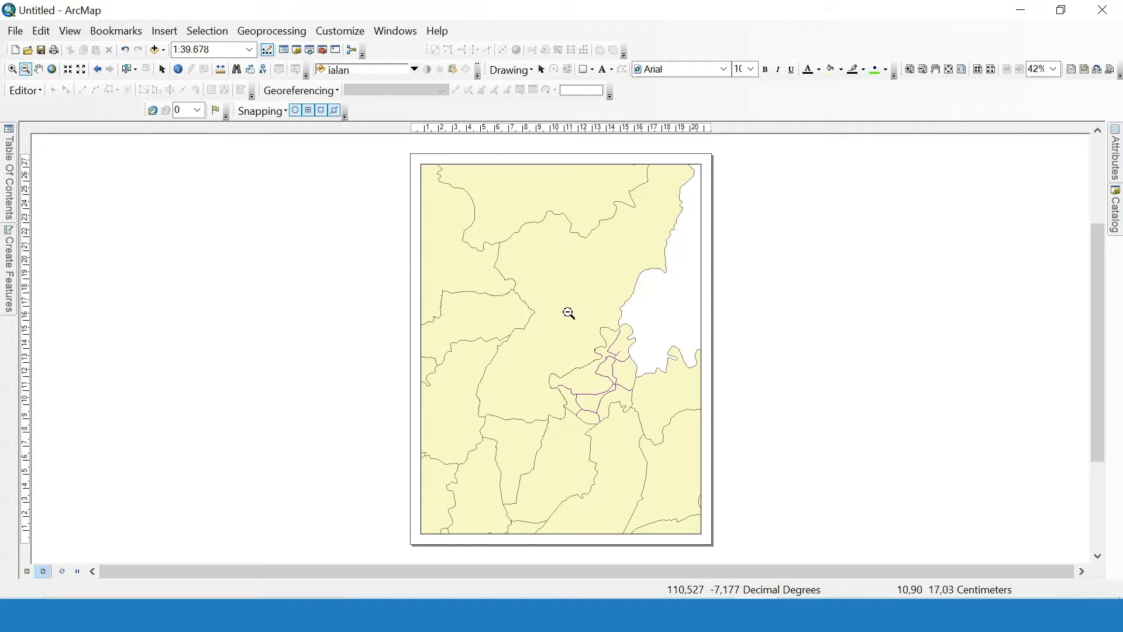
click(647, 459)
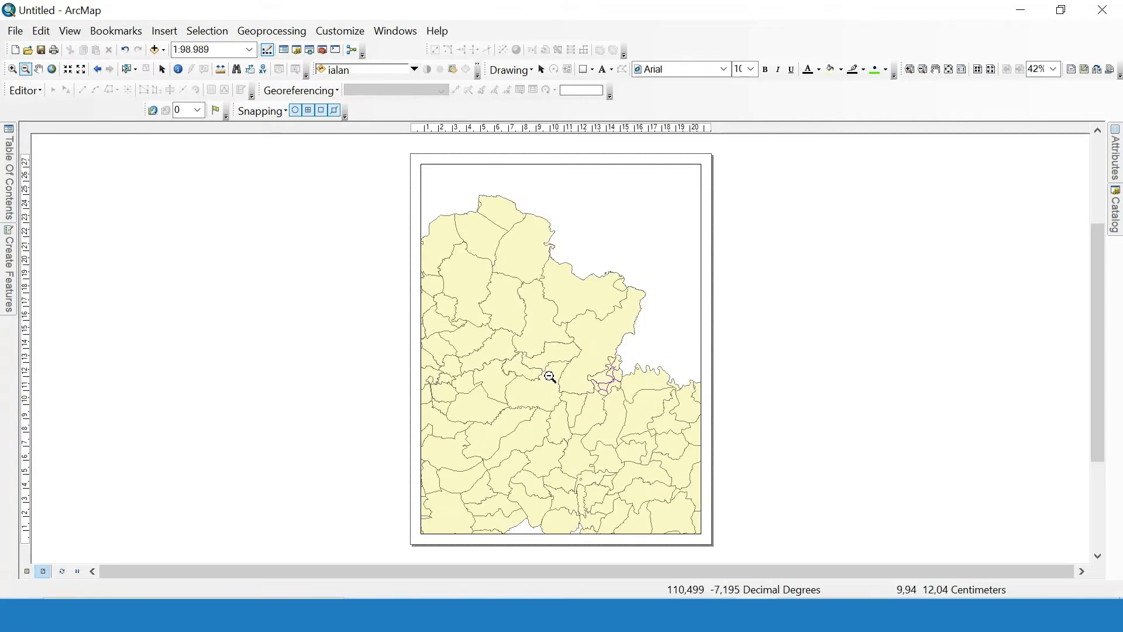
Enlarge the area around the road network with the Zoom In tool to a scale of about 1:19.107.
click(13, 70)
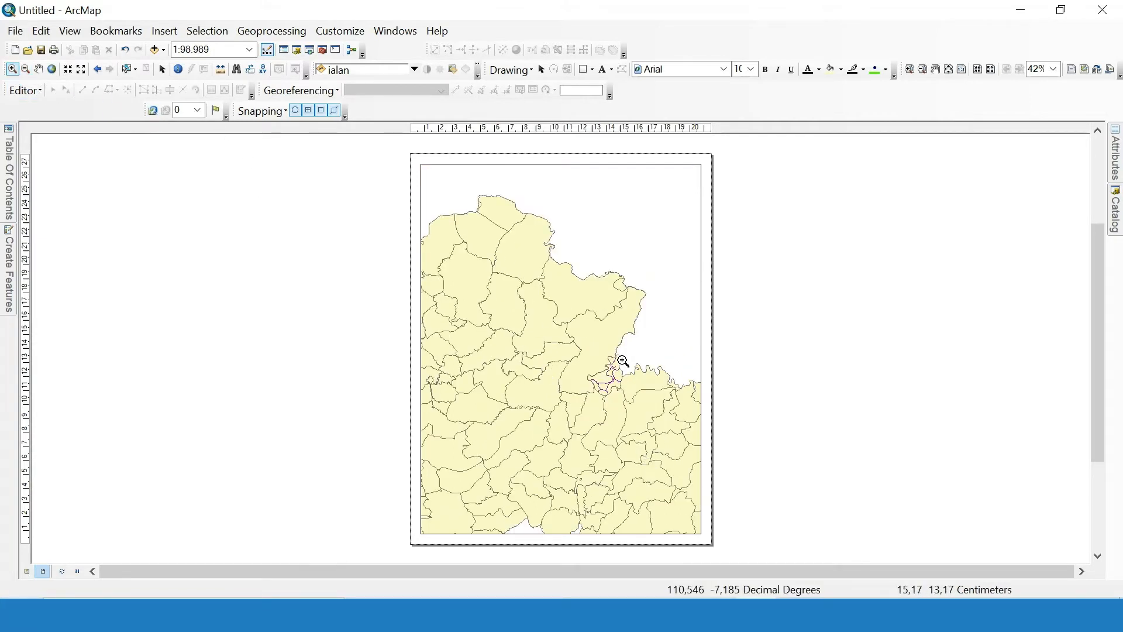
drag(572, 353, 646, 409)
drag(444, 224, 648, 436)
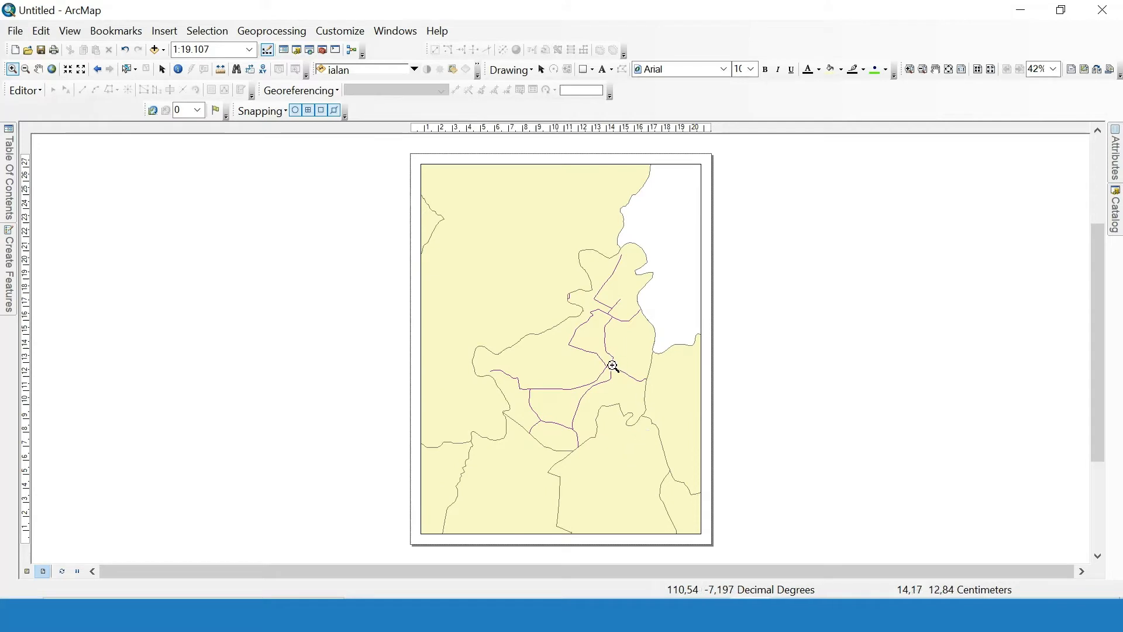
Add a graticule grid with graticule lines and labels at 30-second latitude and longitude intervals to the data frame.
click(162, 69)
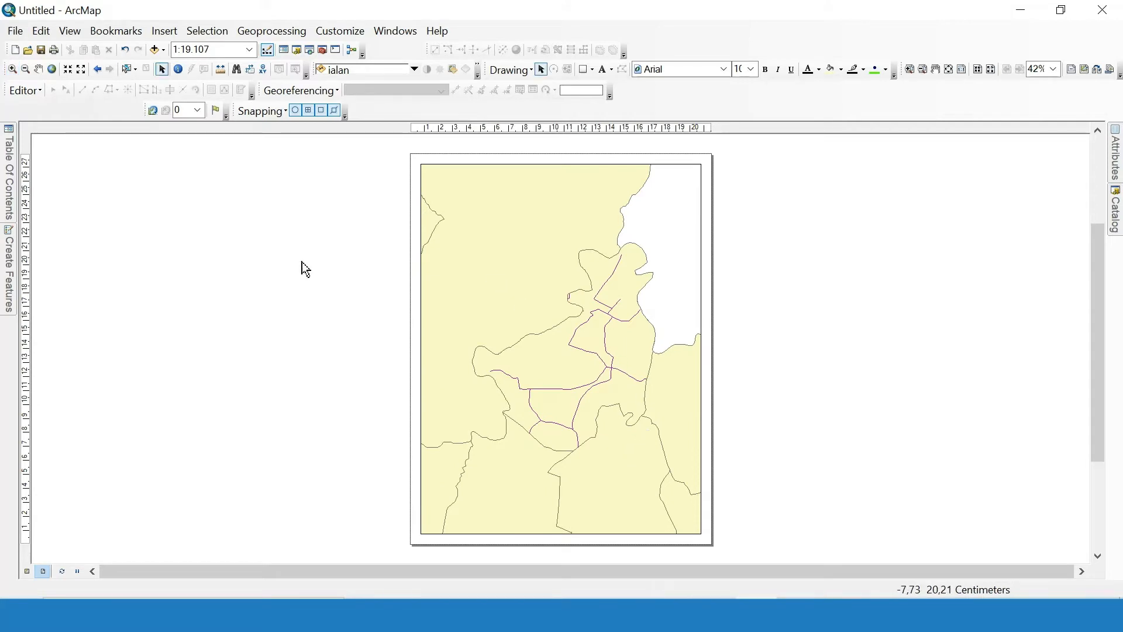
click(546, 331)
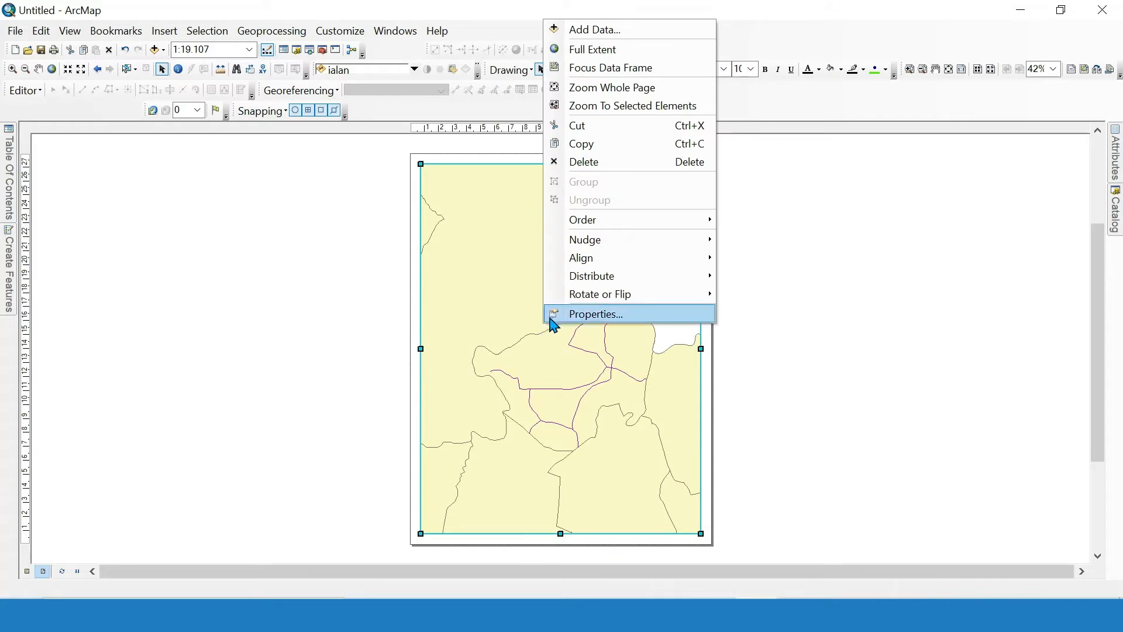
click(554, 314)
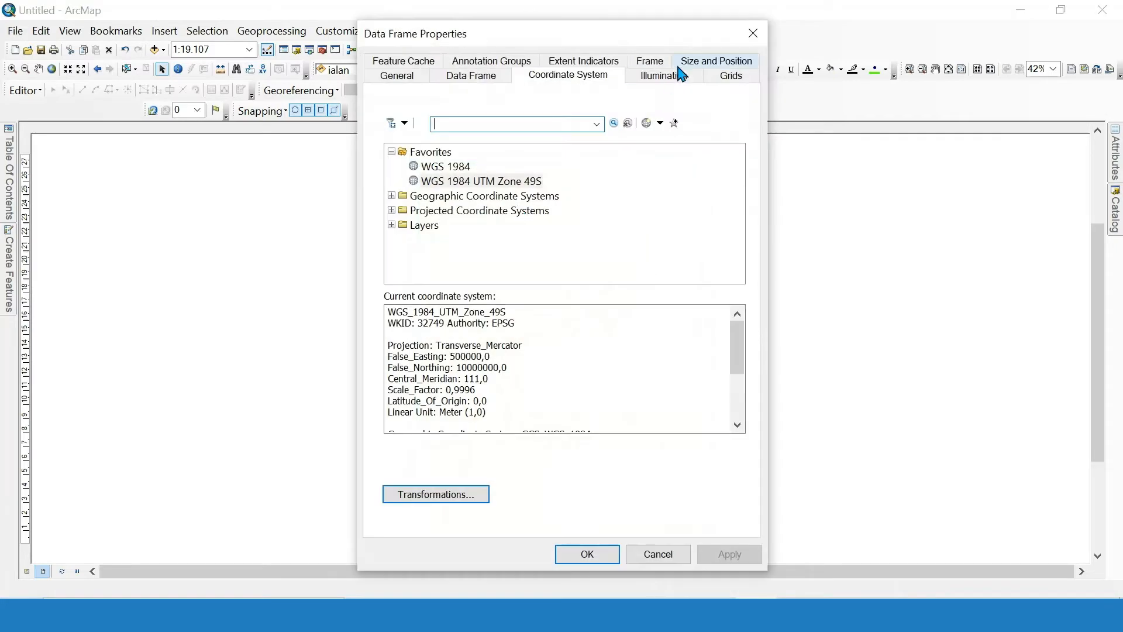
click(723, 85)
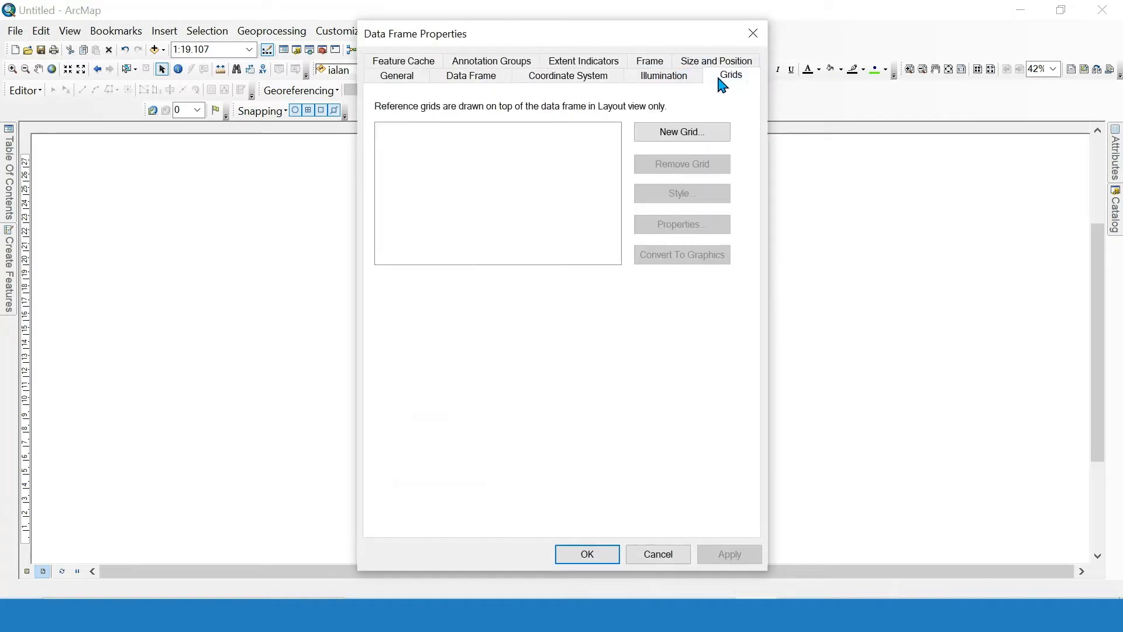
click(701, 131)
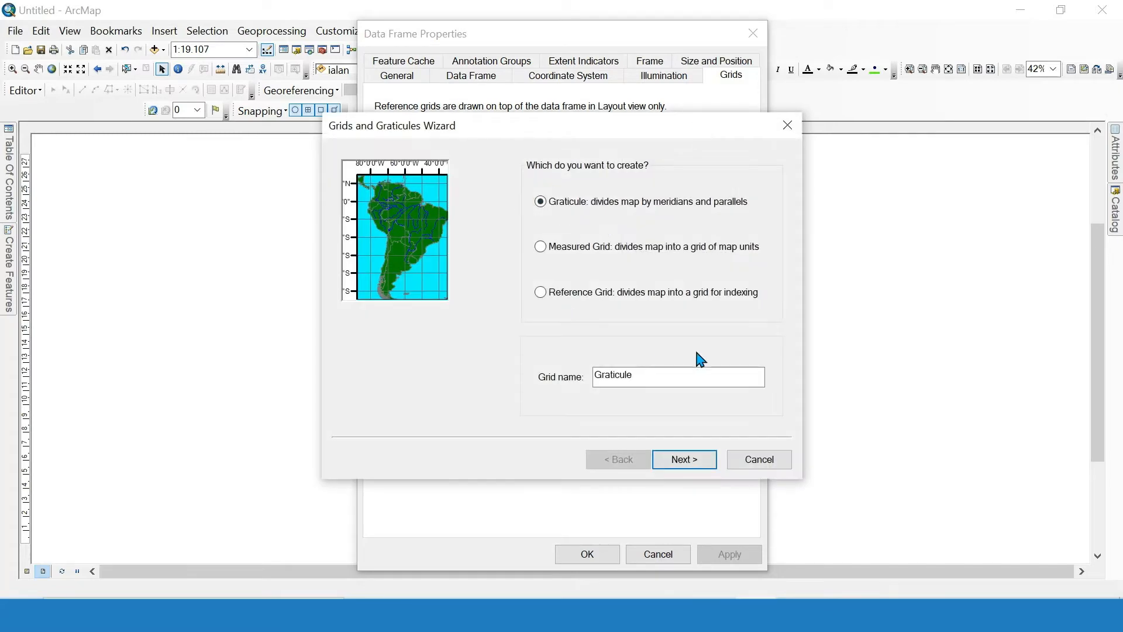
click(685, 463)
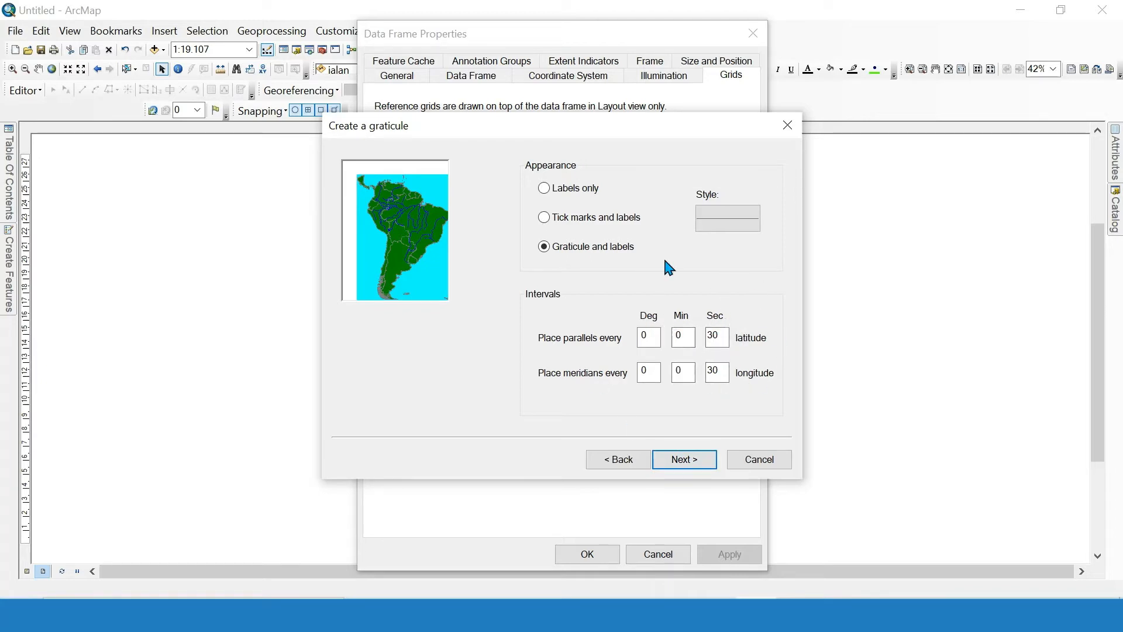
click(679, 462)
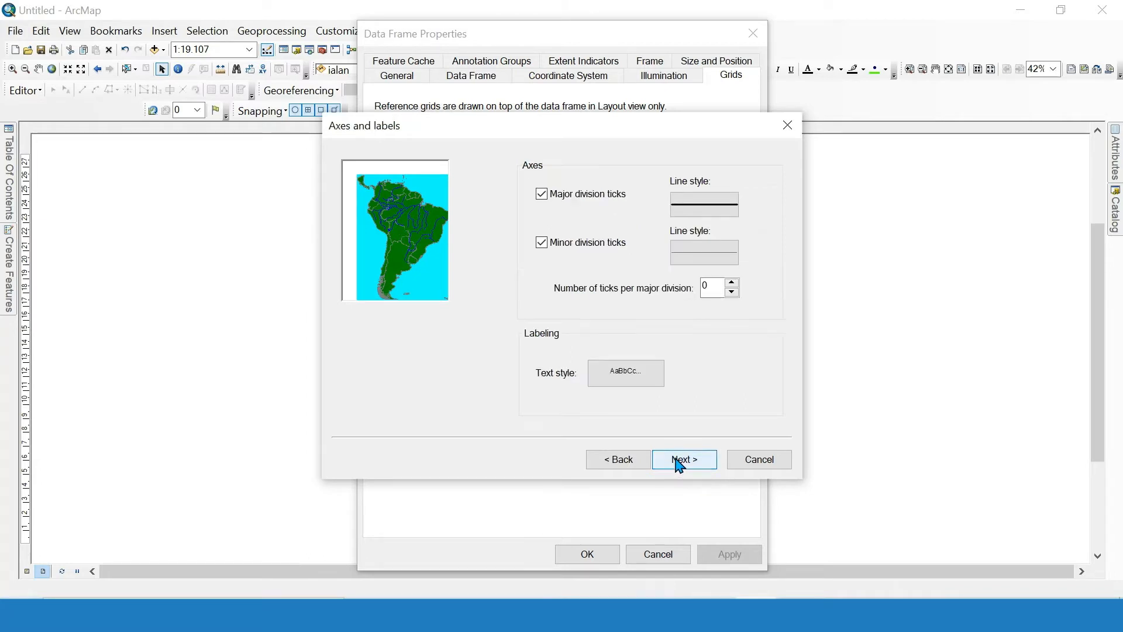
click(679, 462)
click(678, 460)
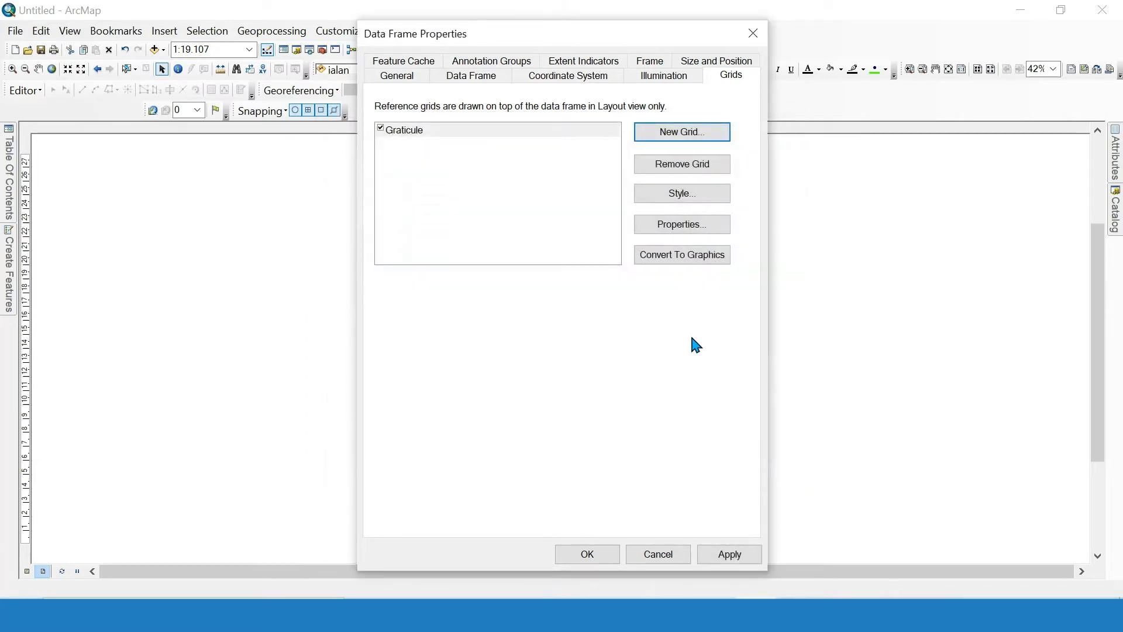
Format the graticule's labels as size 11 bold with vertical orientation on the left and right axes, and apply the grid to the map.
click(665, 235)
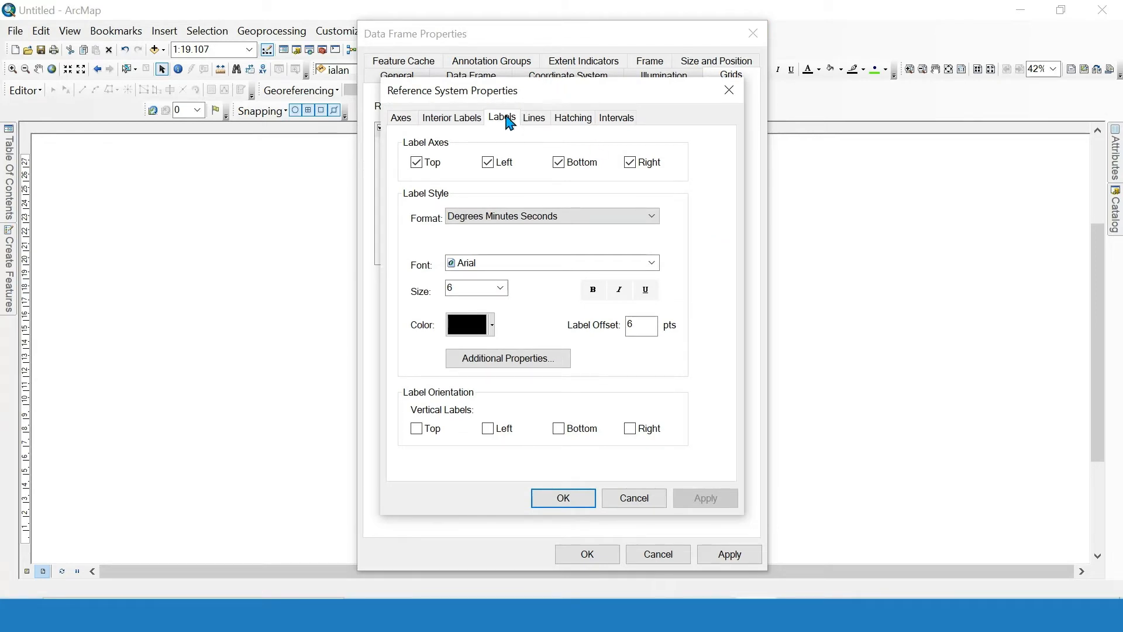
click(470, 123)
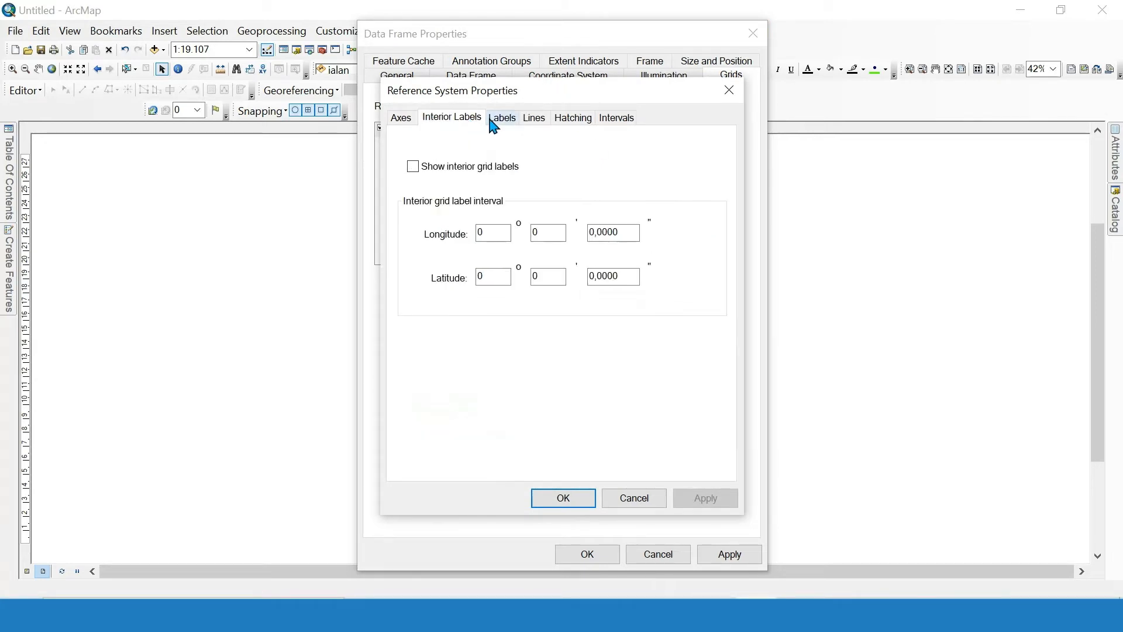
click(493, 124)
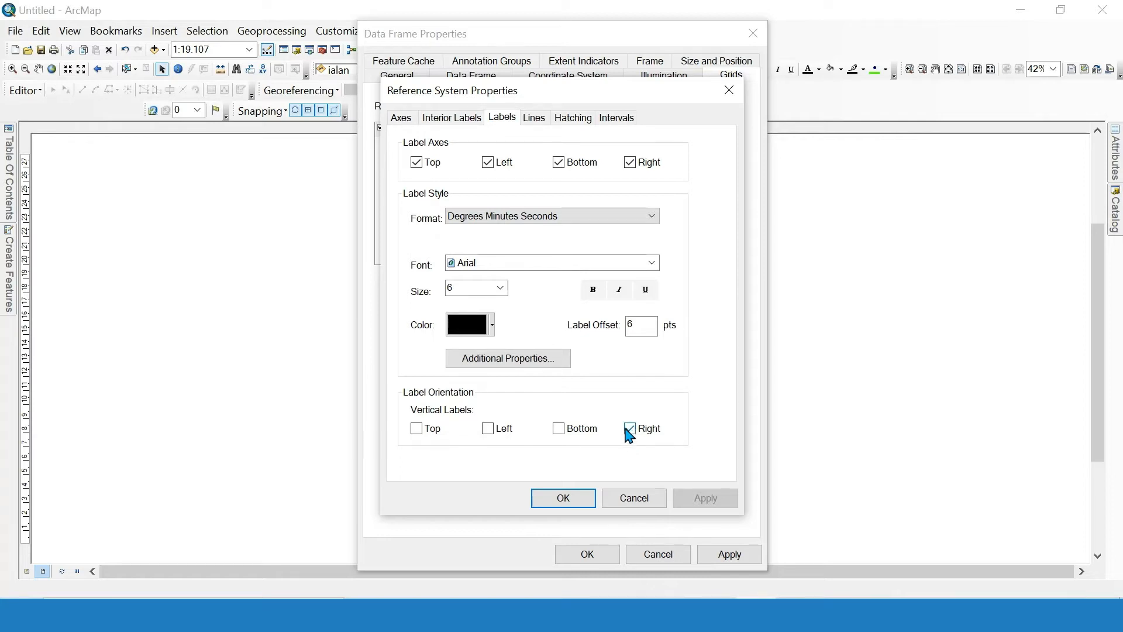
click(495, 433)
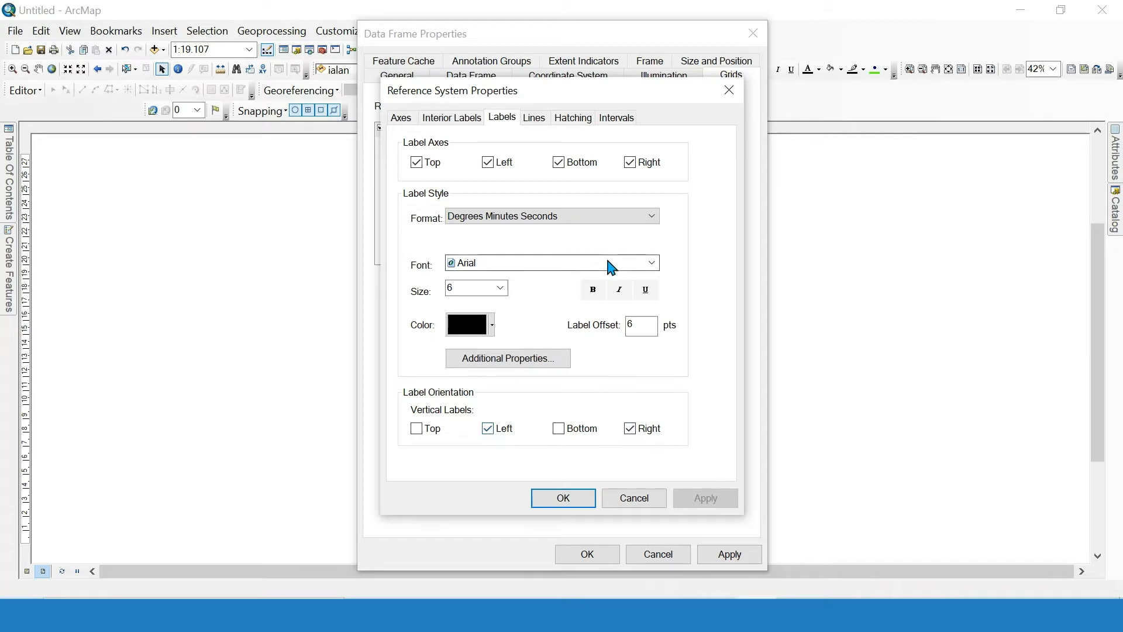
click(500, 289)
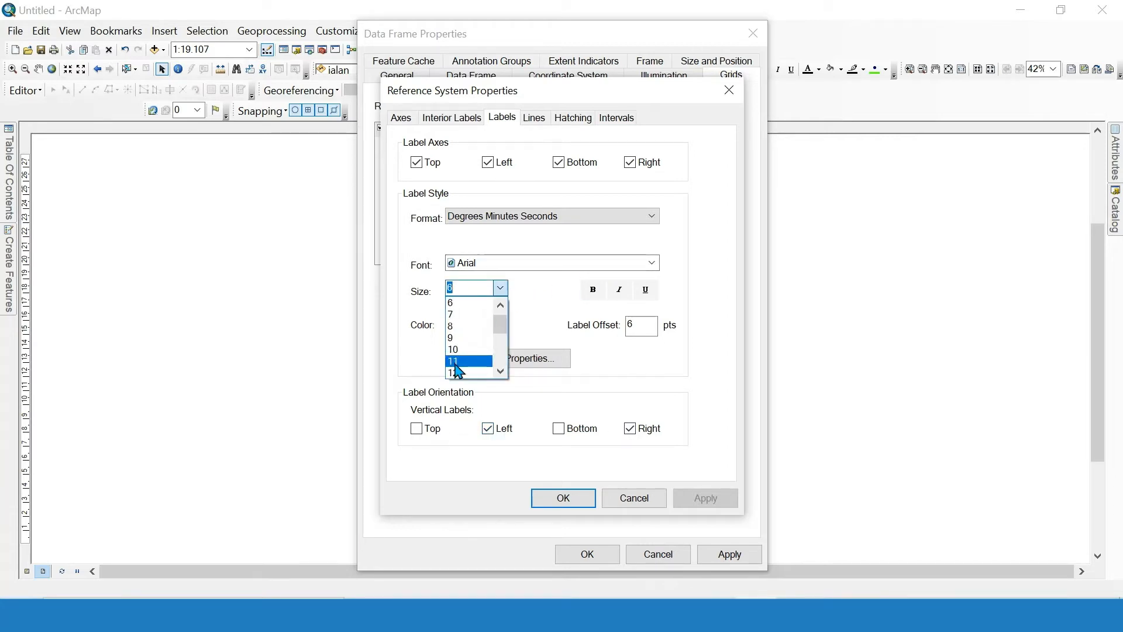
click(456, 362)
click(594, 290)
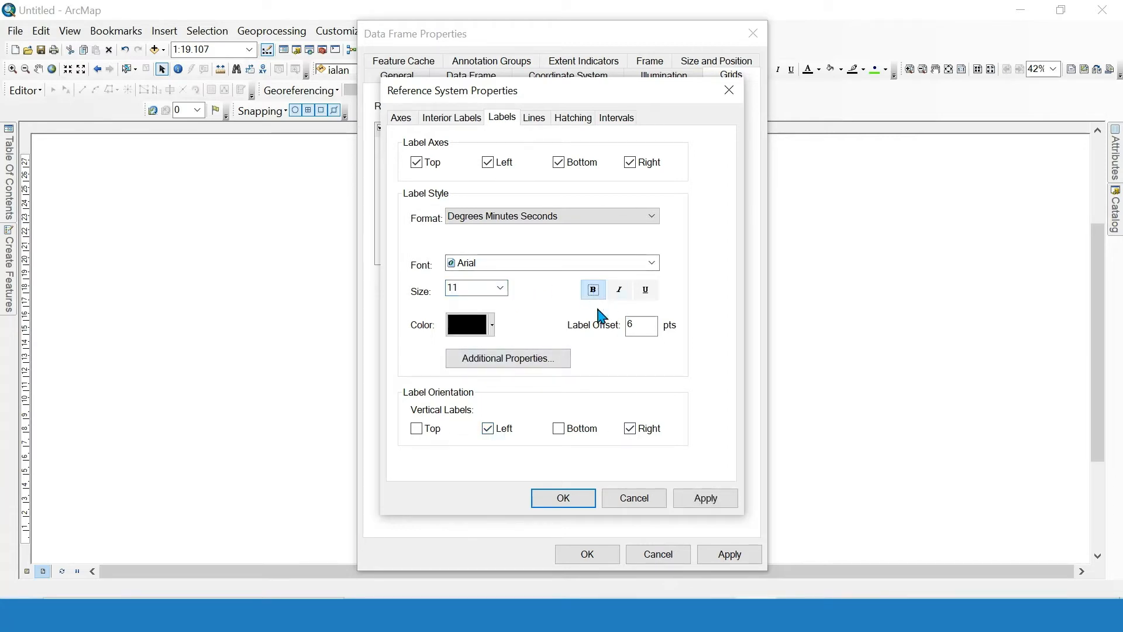
click(566, 499)
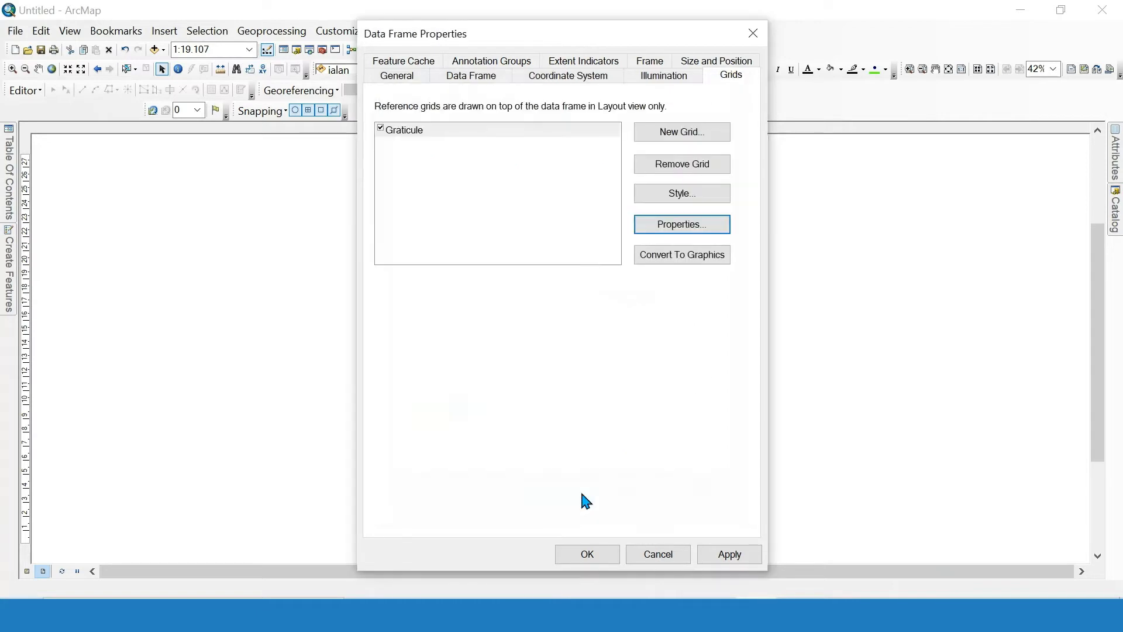
click(589, 555)
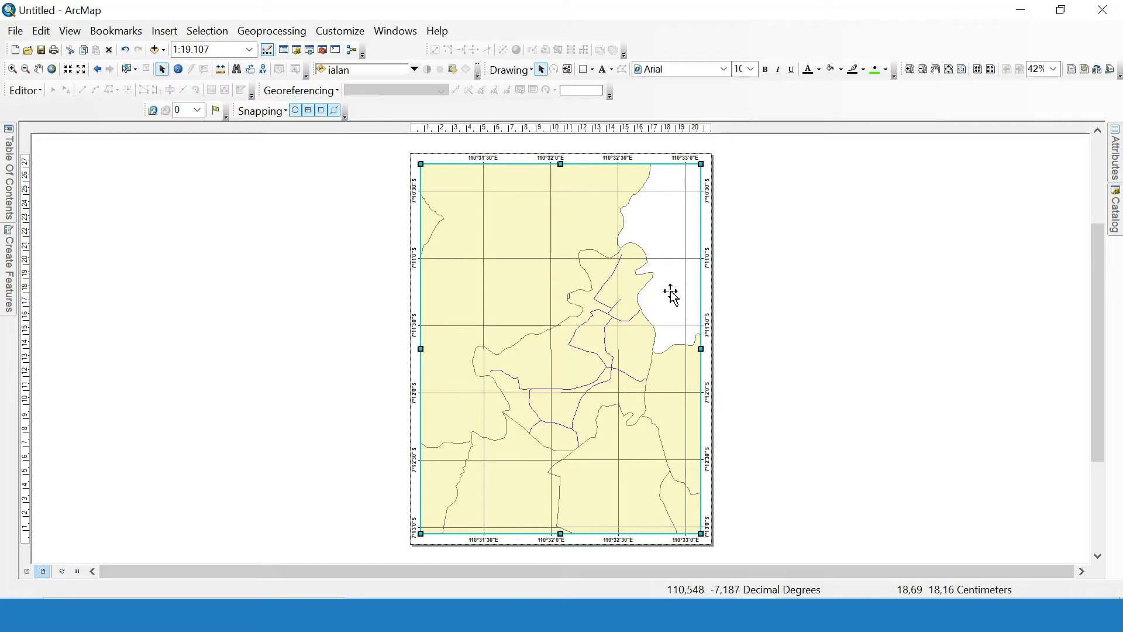
click(562, 302)
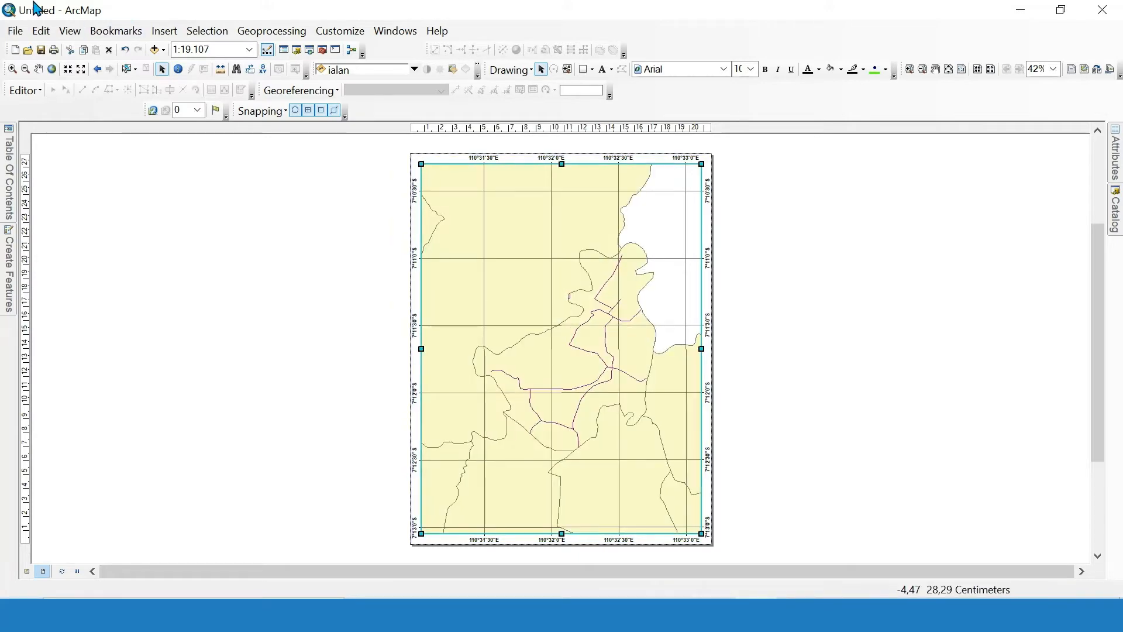
Set the layout's paper size to A1 with landscape orientation.
click(15, 31)
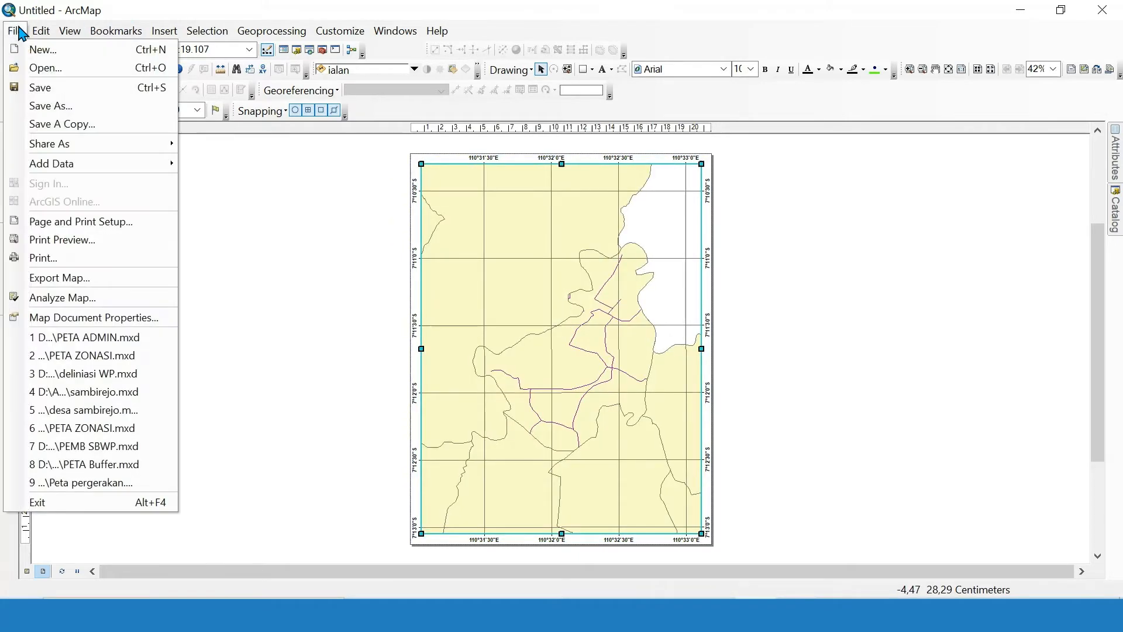
click(87, 228)
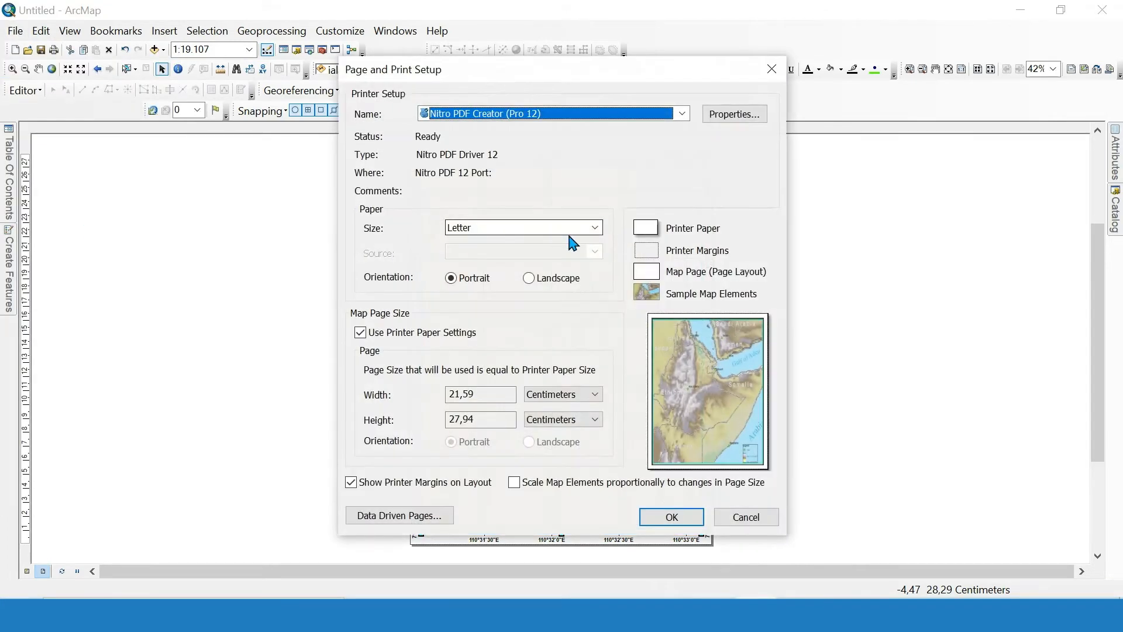
click(595, 228)
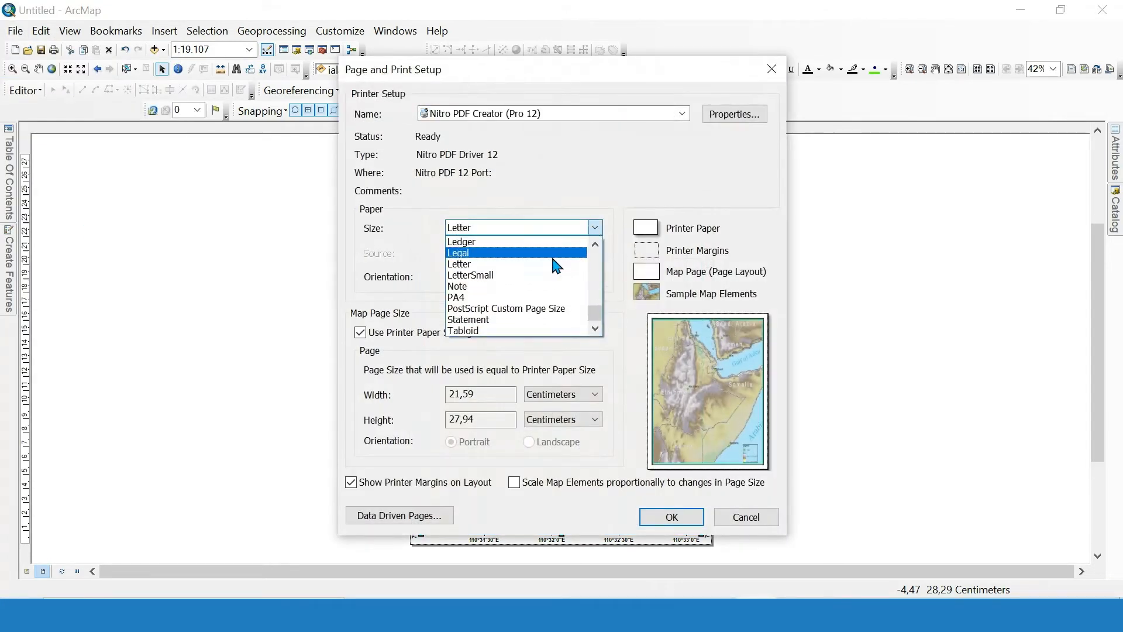
scroll(552, 259, up, 5)
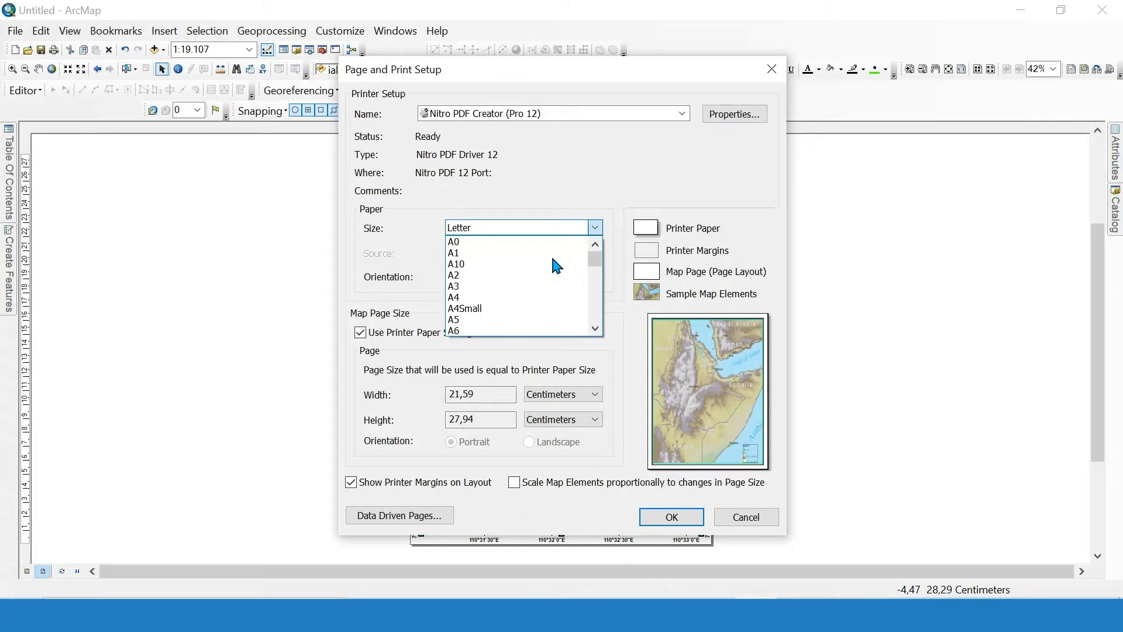
click(508, 252)
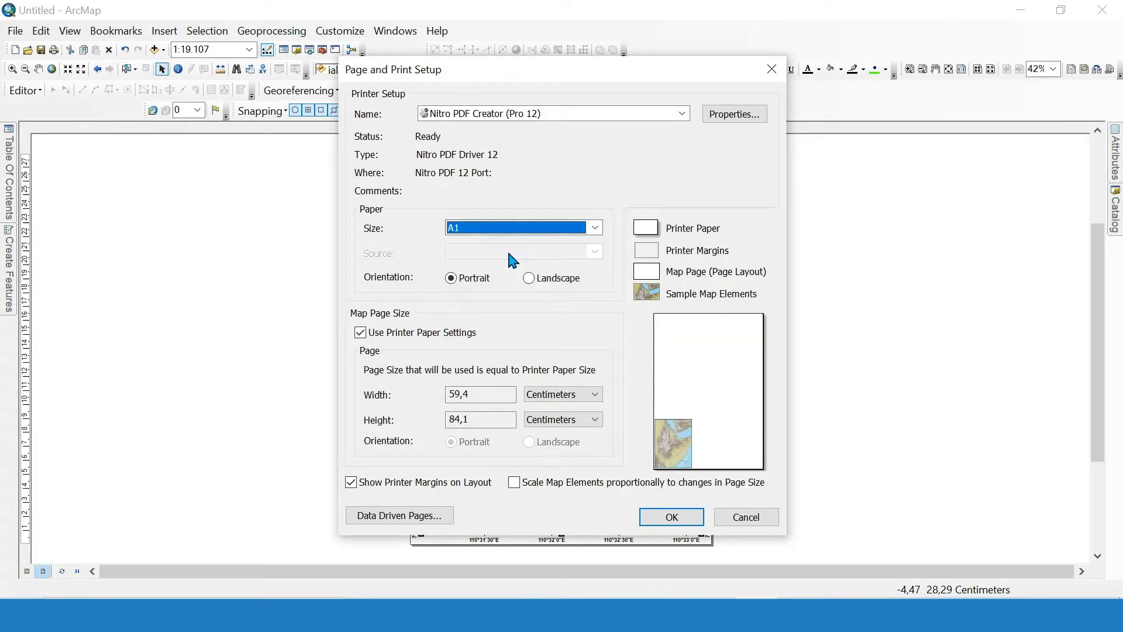
click(528, 279)
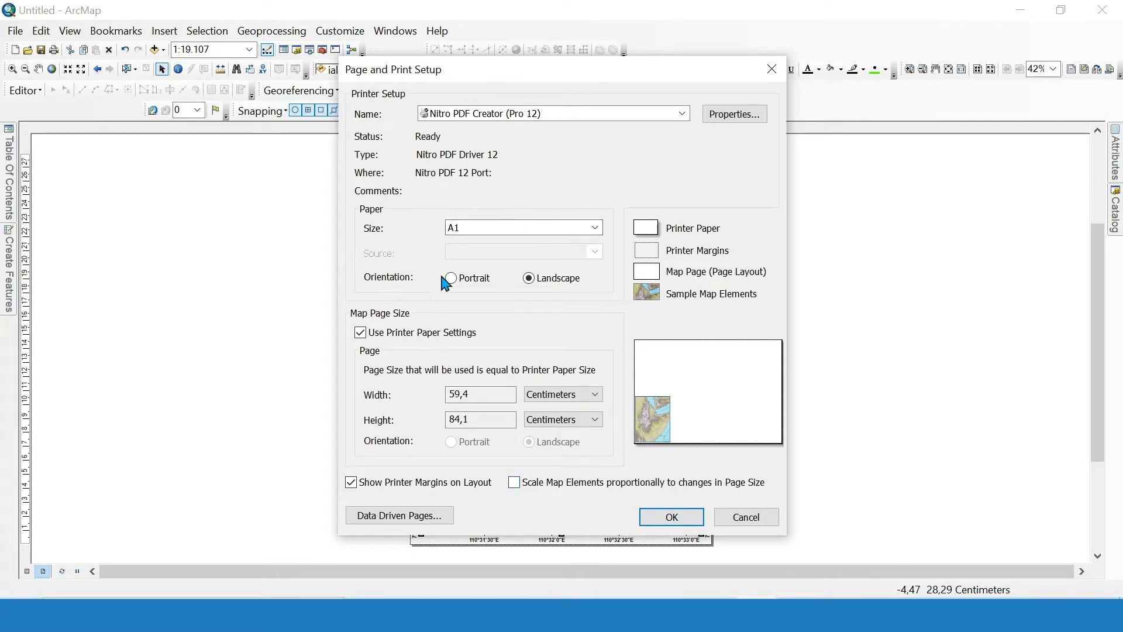
click(667, 517)
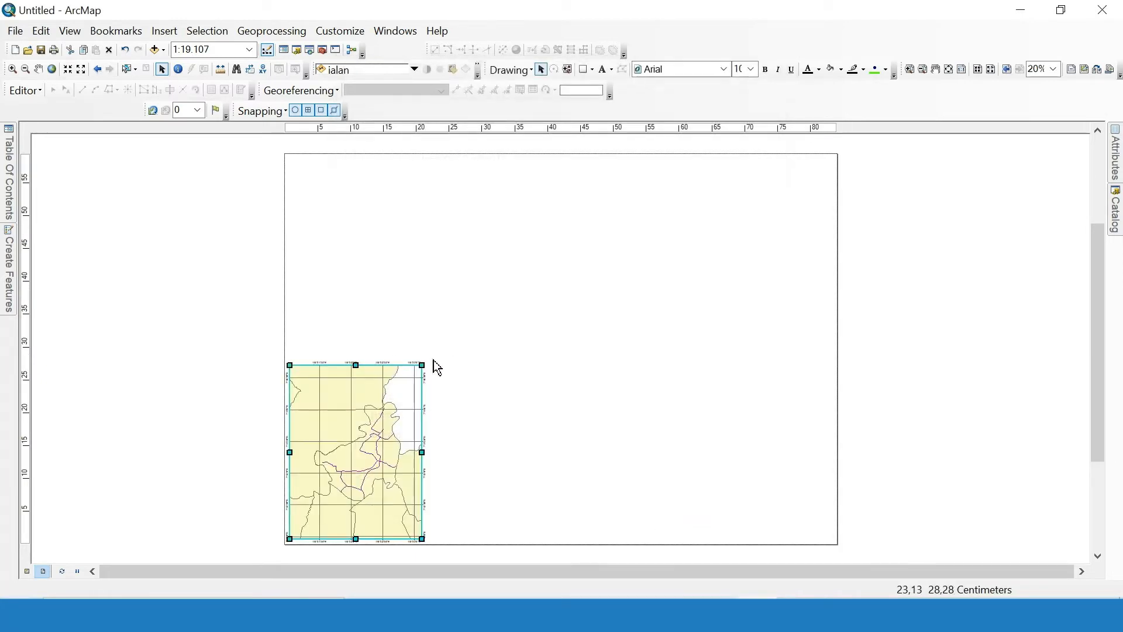
Enlarge the data frame to nearly the full page height and about two thirds of its width, leaving narrow margins for the grid labels.
drag(421, 365, 645, 164)
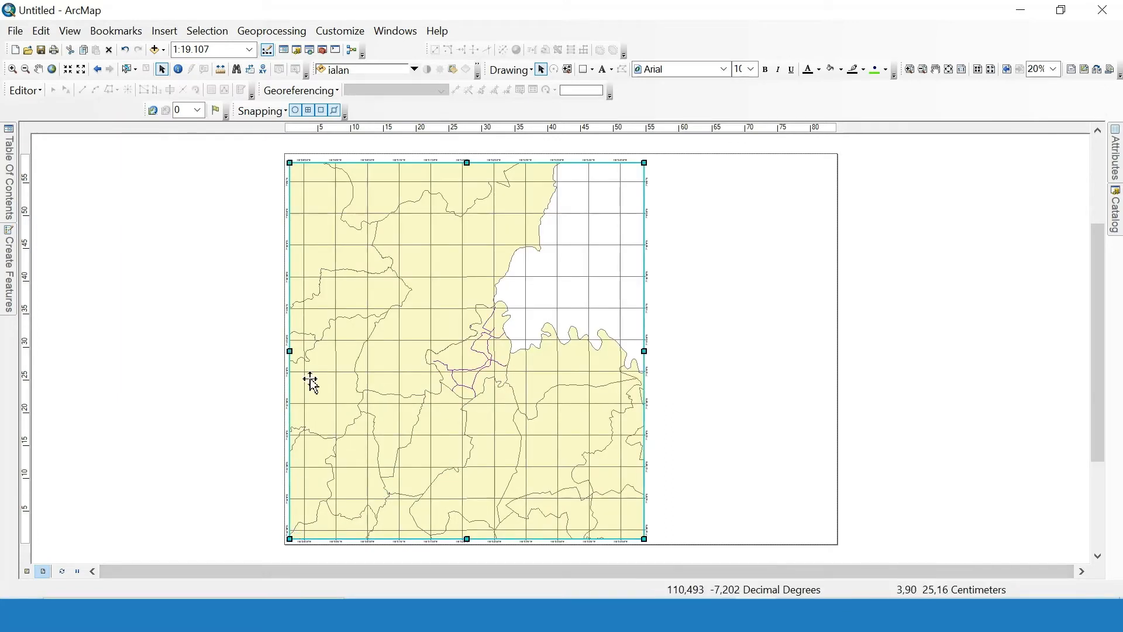
drag(291, 351, 298, 352)
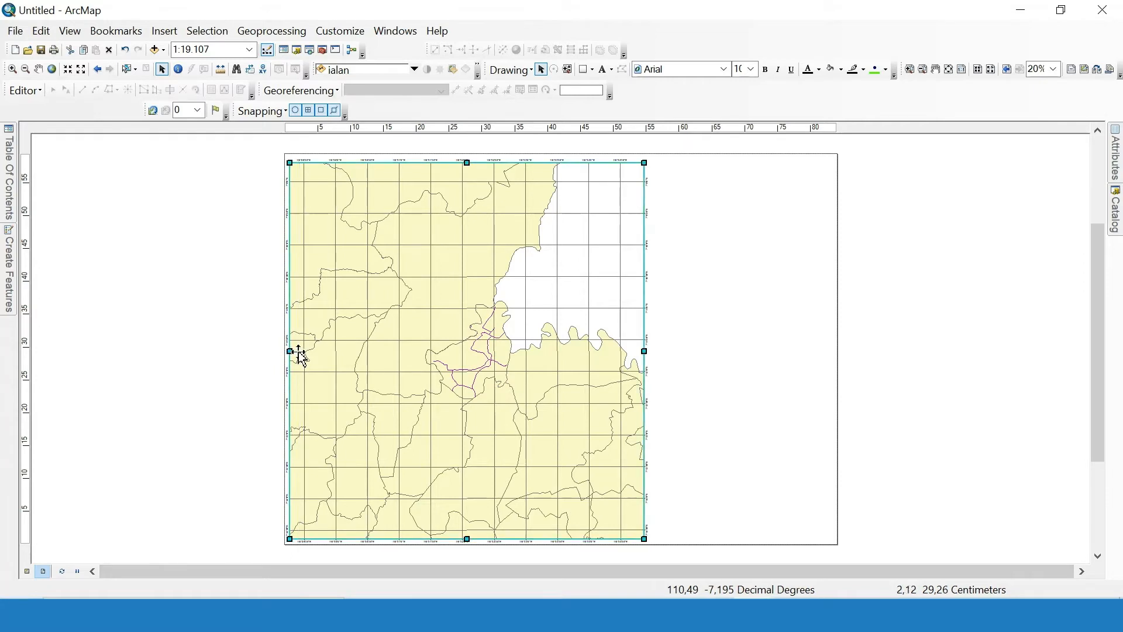
drag(474, 162, 472, 165)
drag(477, 539, 478, 536)
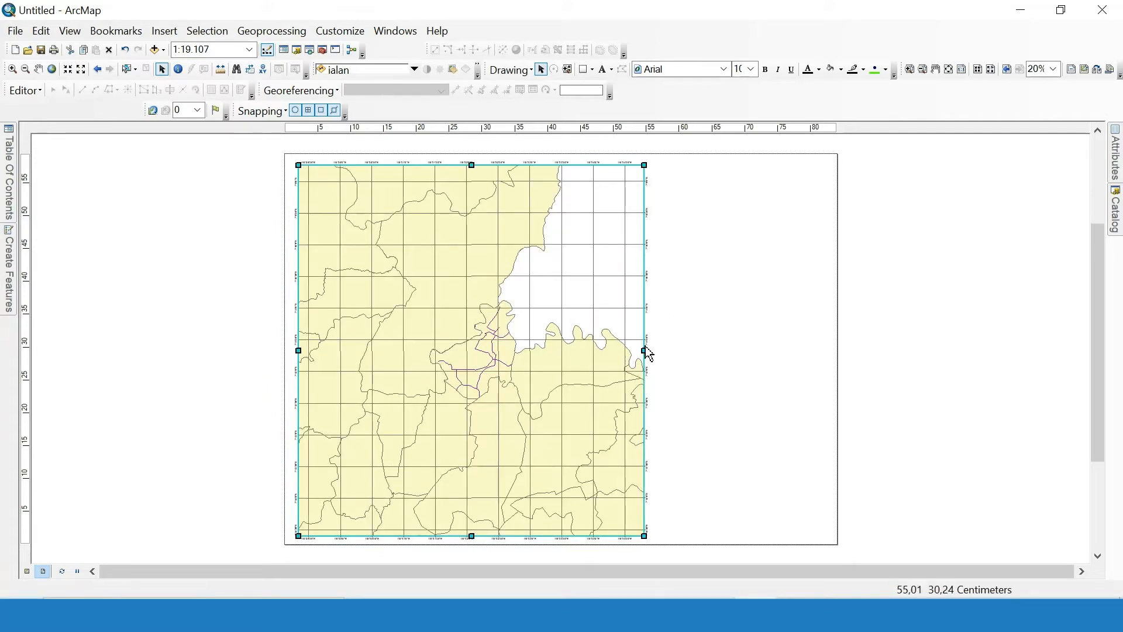
drag(644, 349, 652, 346)
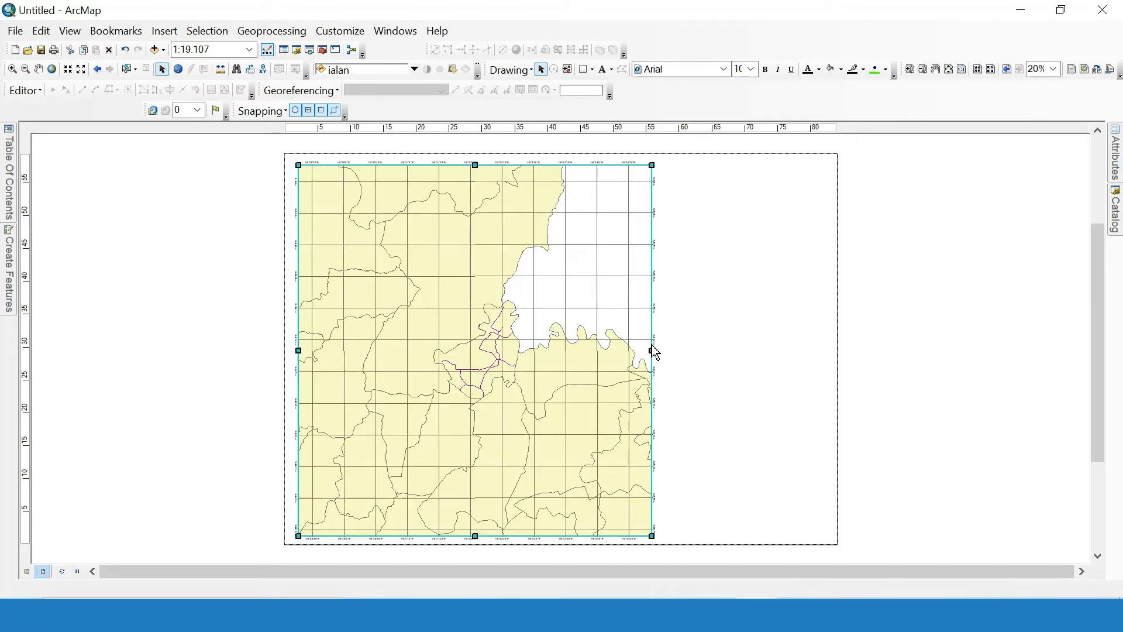
click(872, 256)
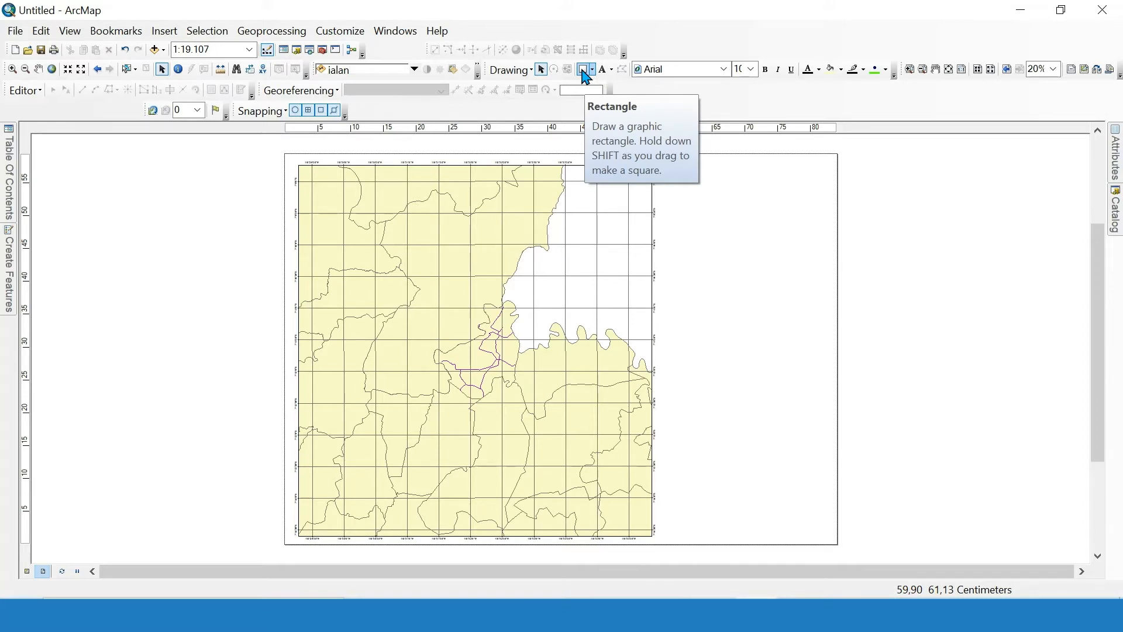
Draw a rectangle about 57.2 cm wide and 58.7 cm high around the data frame and its grid labels.
click(584, 70)
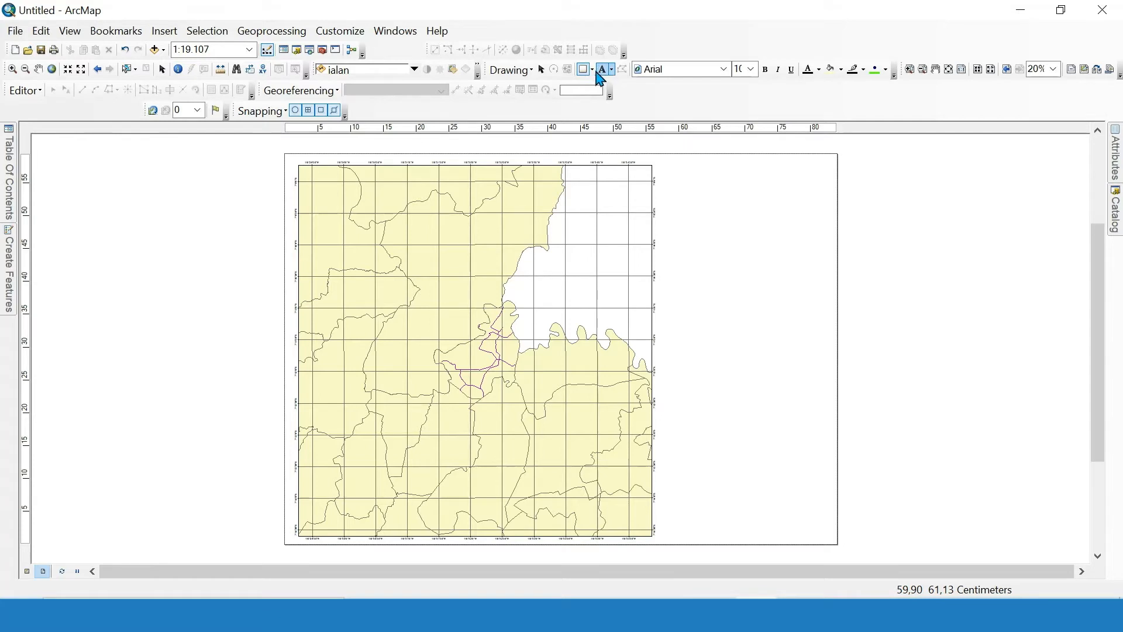
click(592, 69)
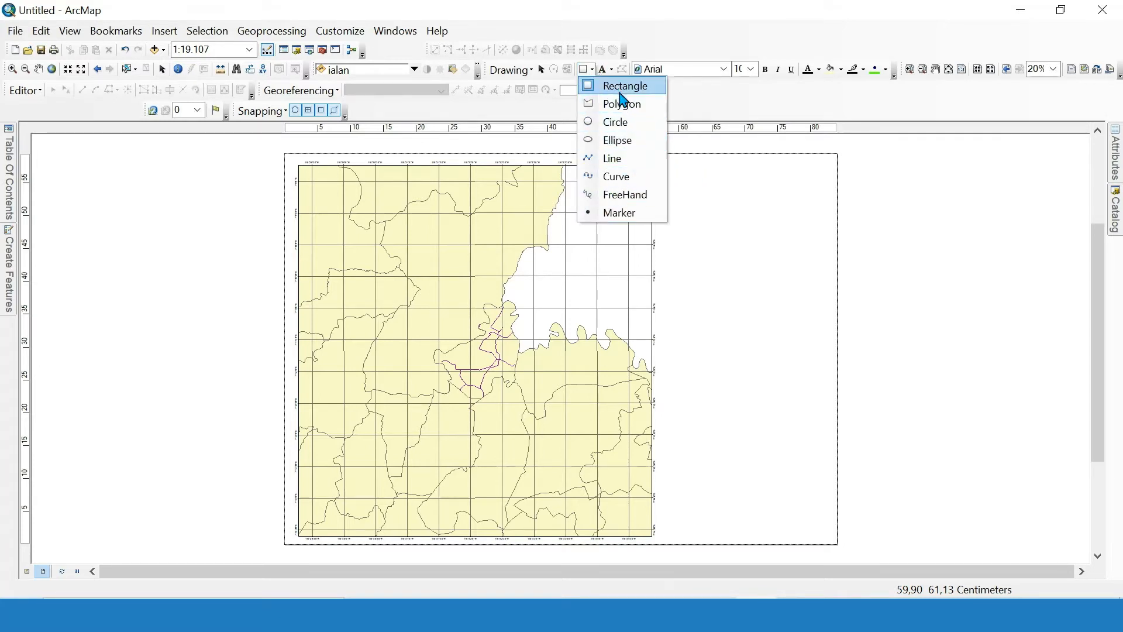
click(619, 91)
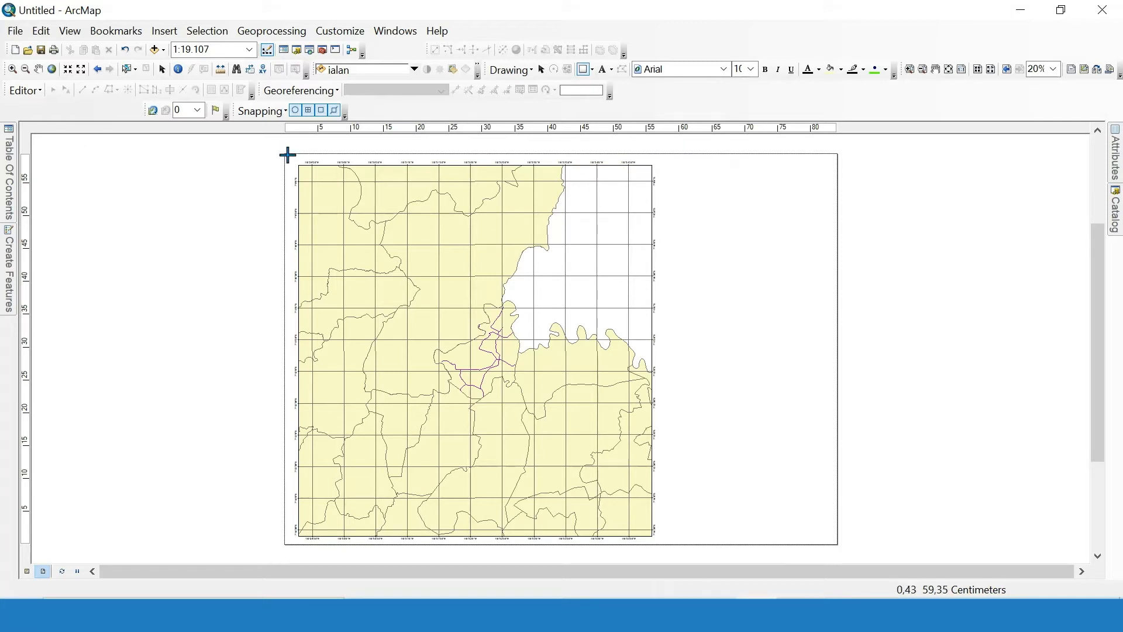
drag(289, 157, 665, 543)
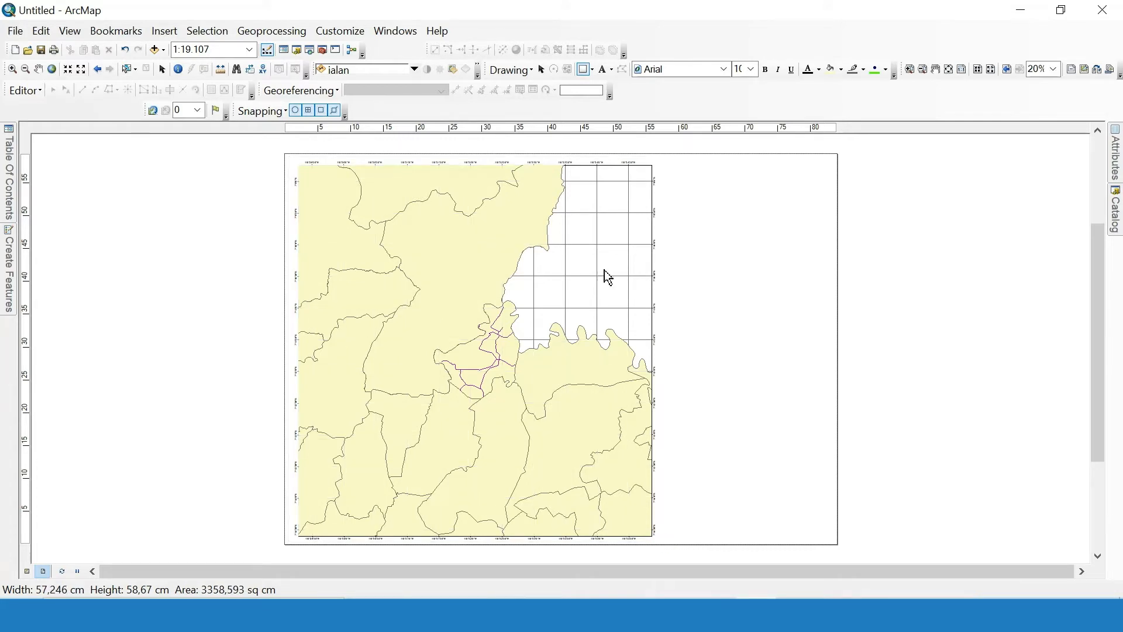
Format the large rectangle around the map with no fill colour and a black outline.
right_click(389, 182)
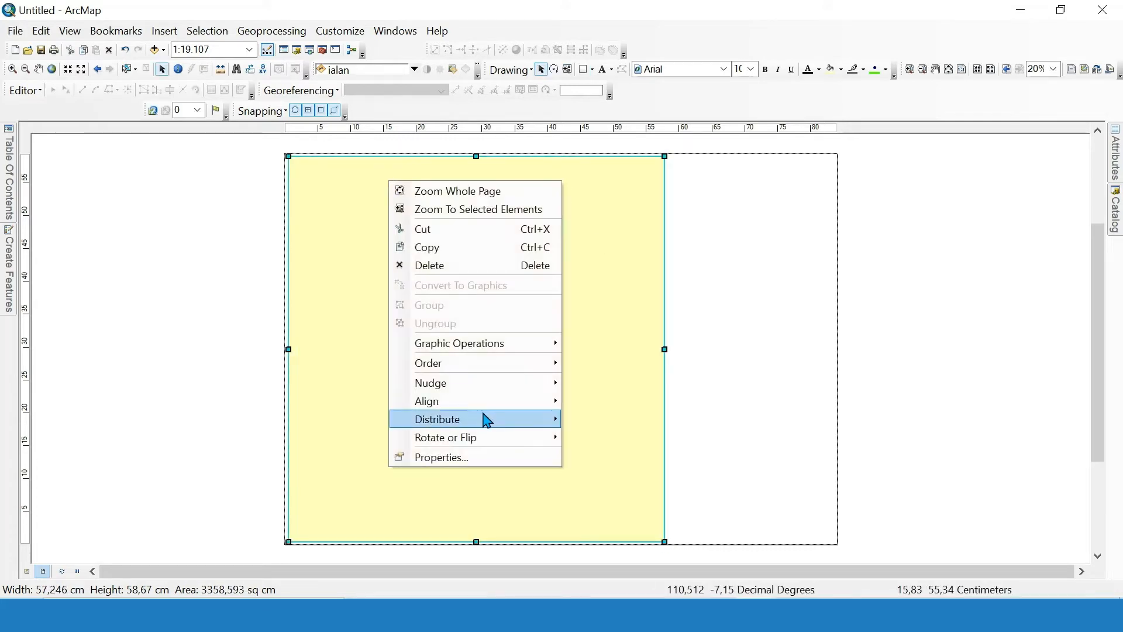
click(484, 458)
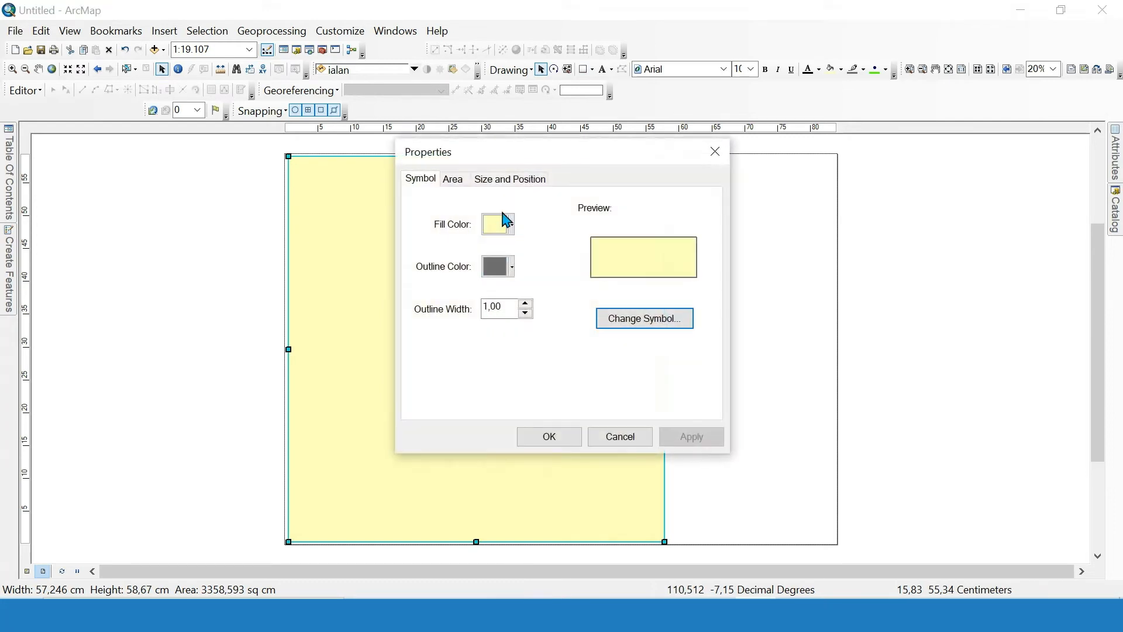
click(497, 224)
click(523, 252)
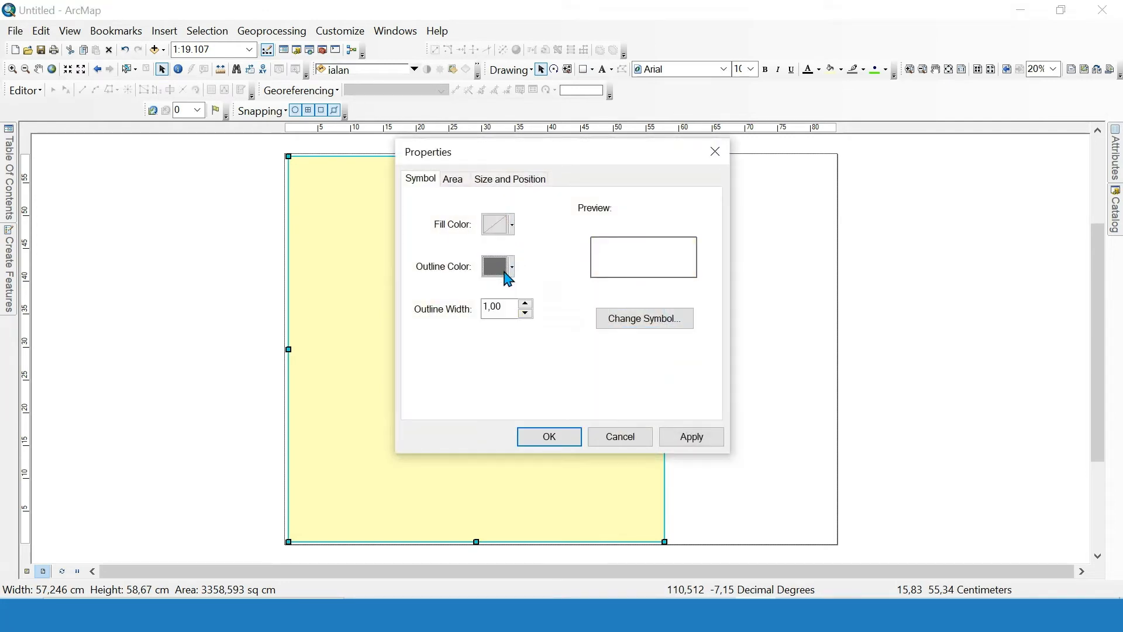
click(508, 274)
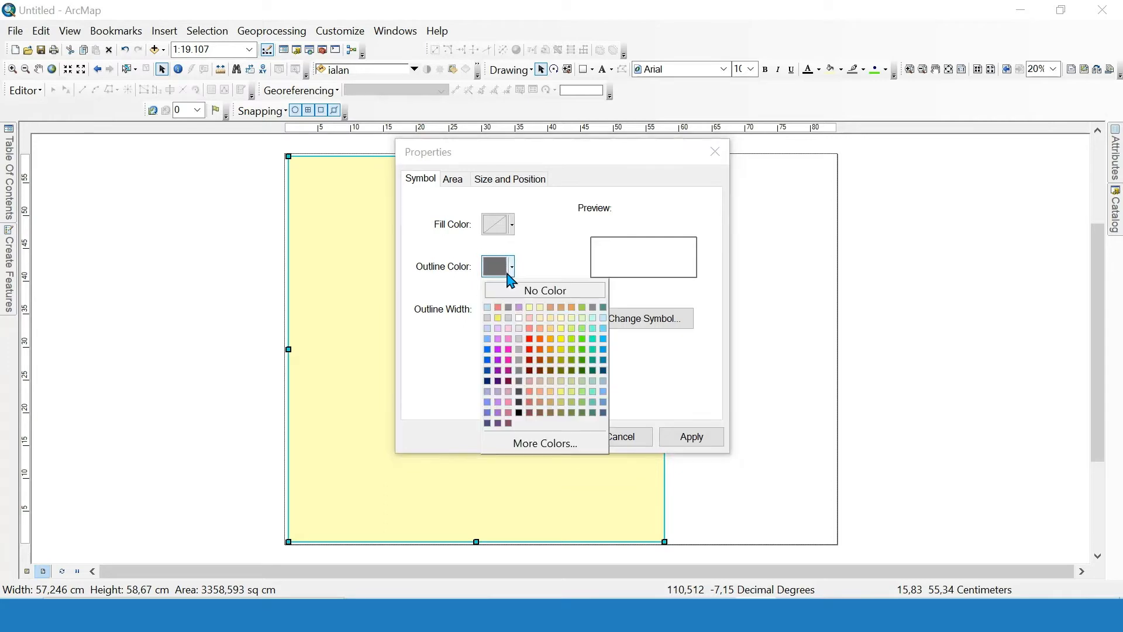
click(519, 413)
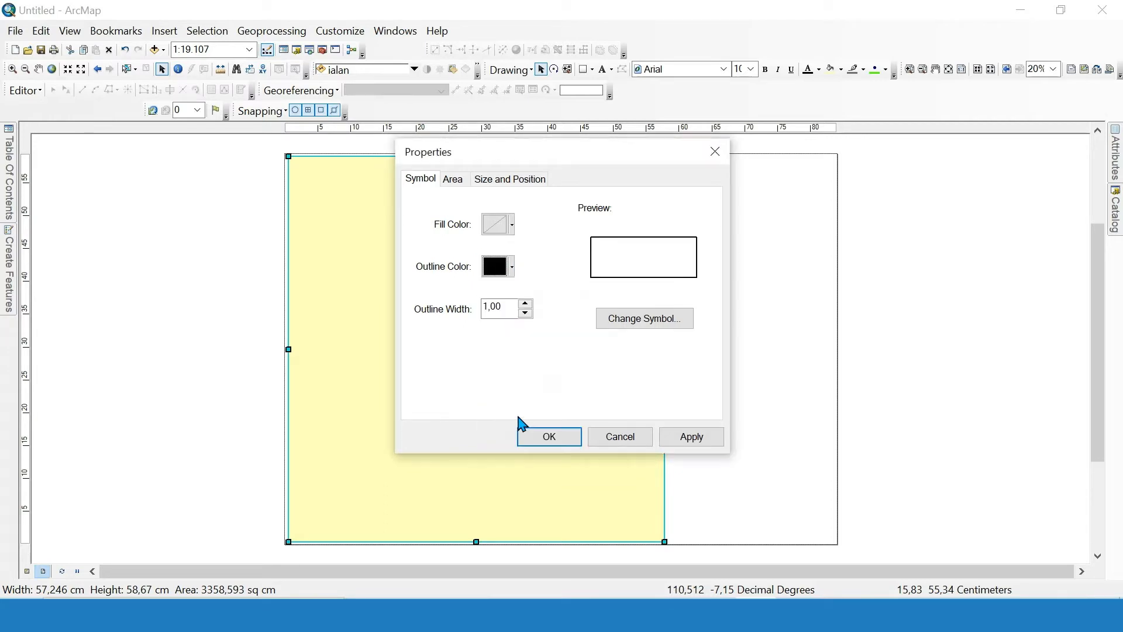
click(550, 439)
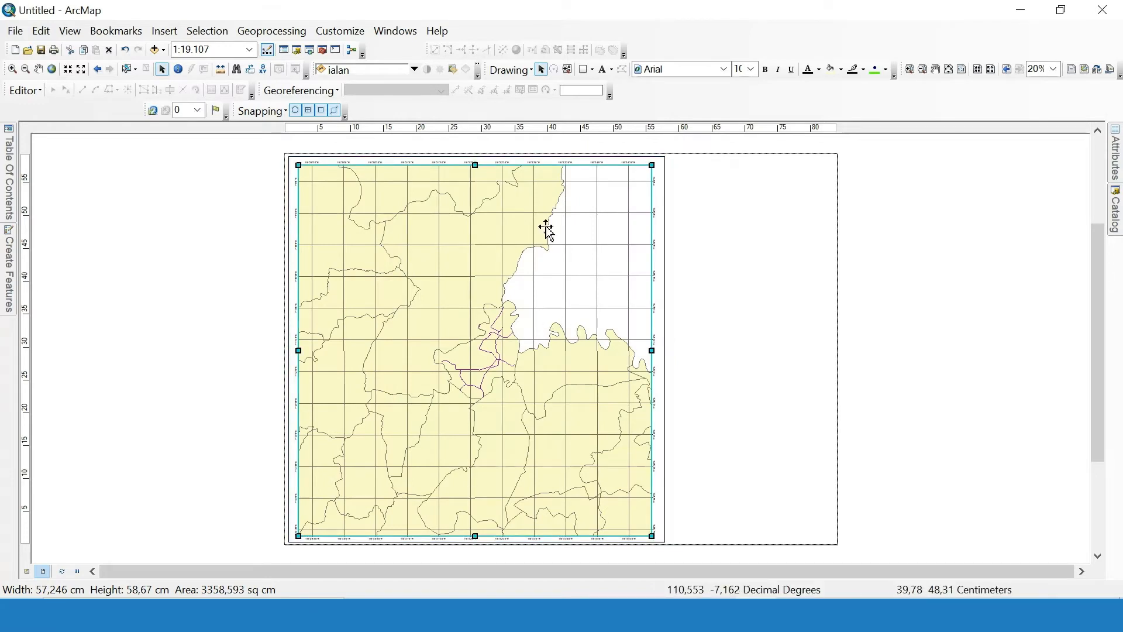
Stretch the data frame's top, left and right edges outward to sit closer to the surrounding border rectangle.
drag(475, 165, 475, 163)
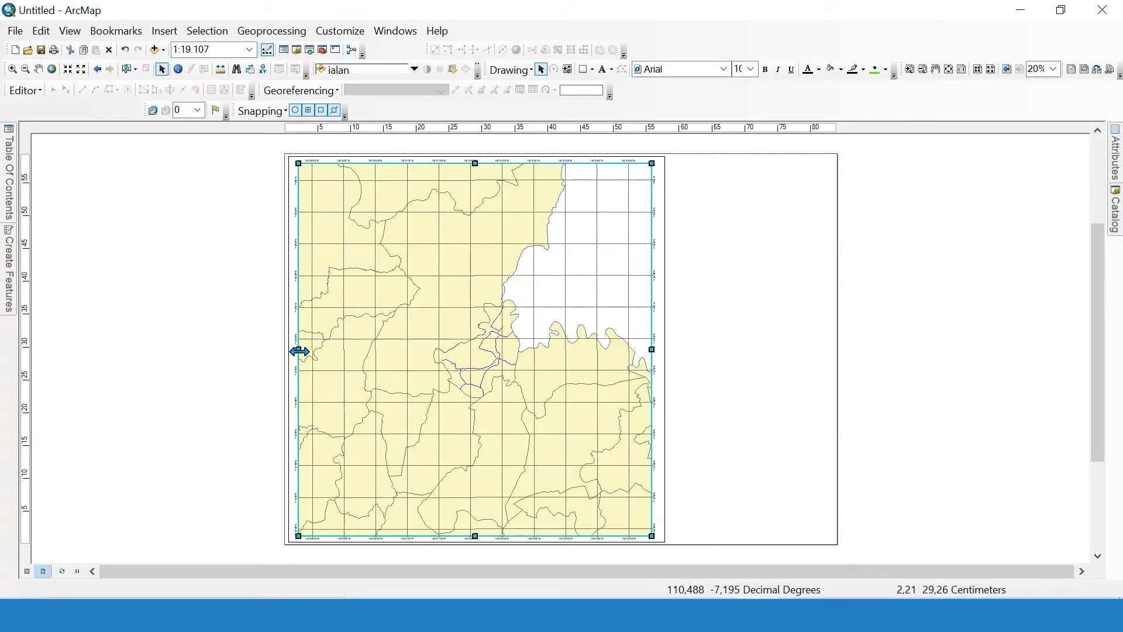
drag(298, 349, 294, 348)
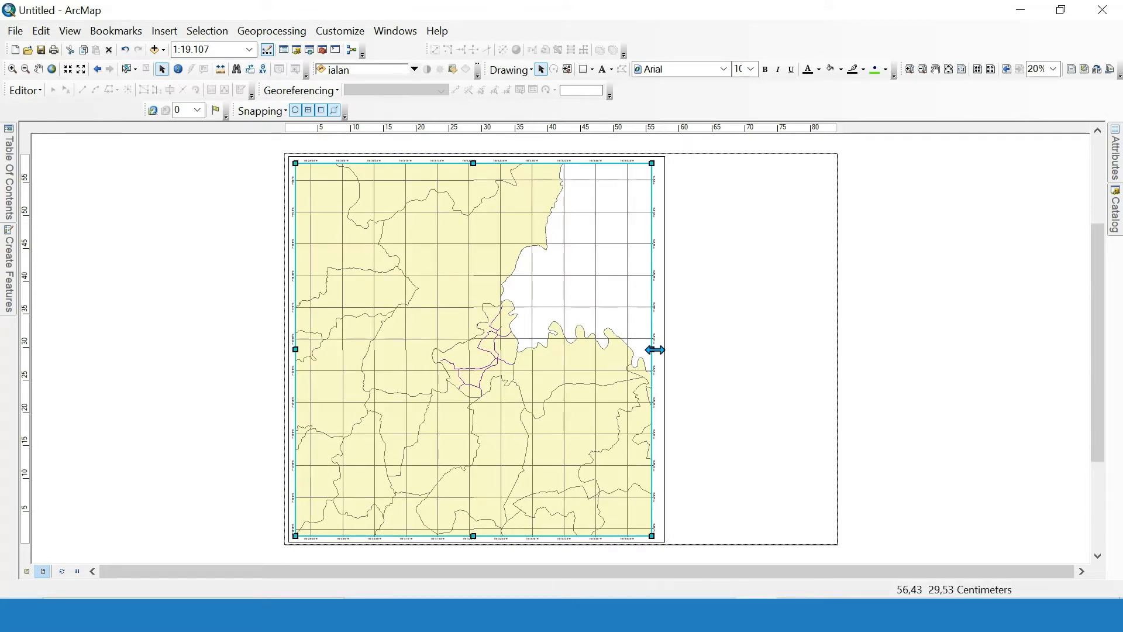
drag(652, 349, 659, 348)
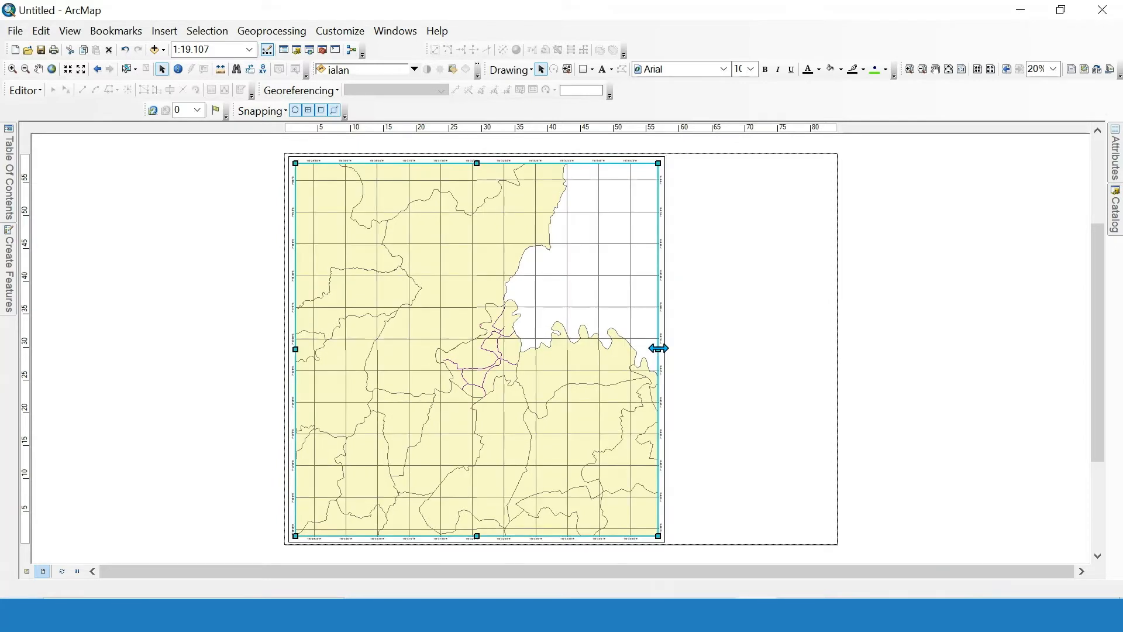
click(890, 319)
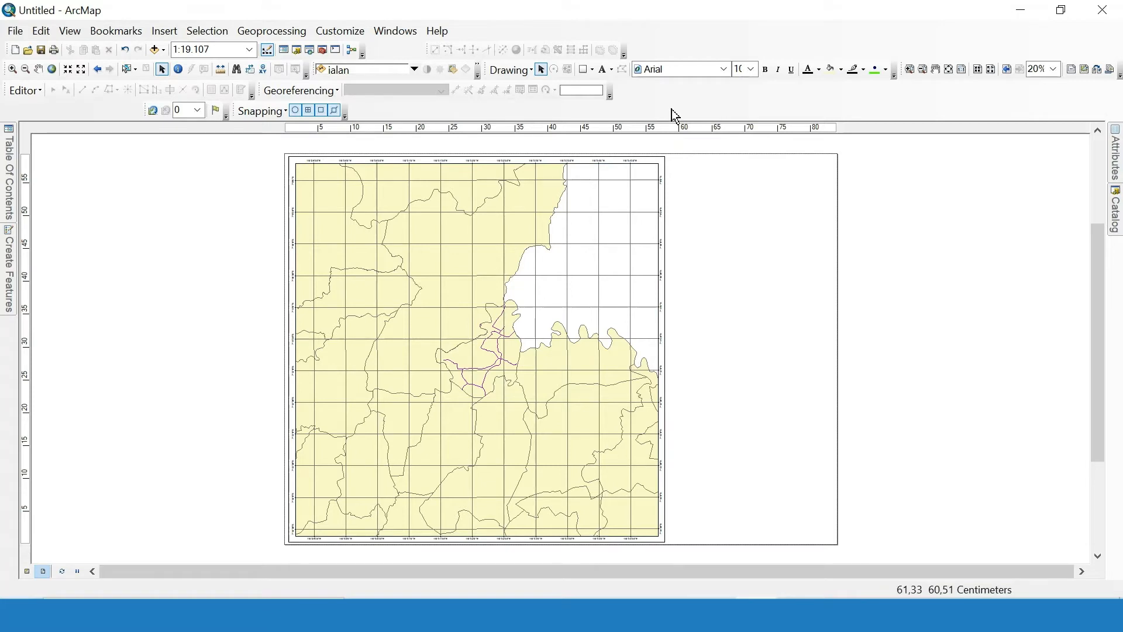
Draw a rectangle about 25.3 cm wide and 6.2 cm high at the top of the blank area beside the map and copy it.
click(582, 71)
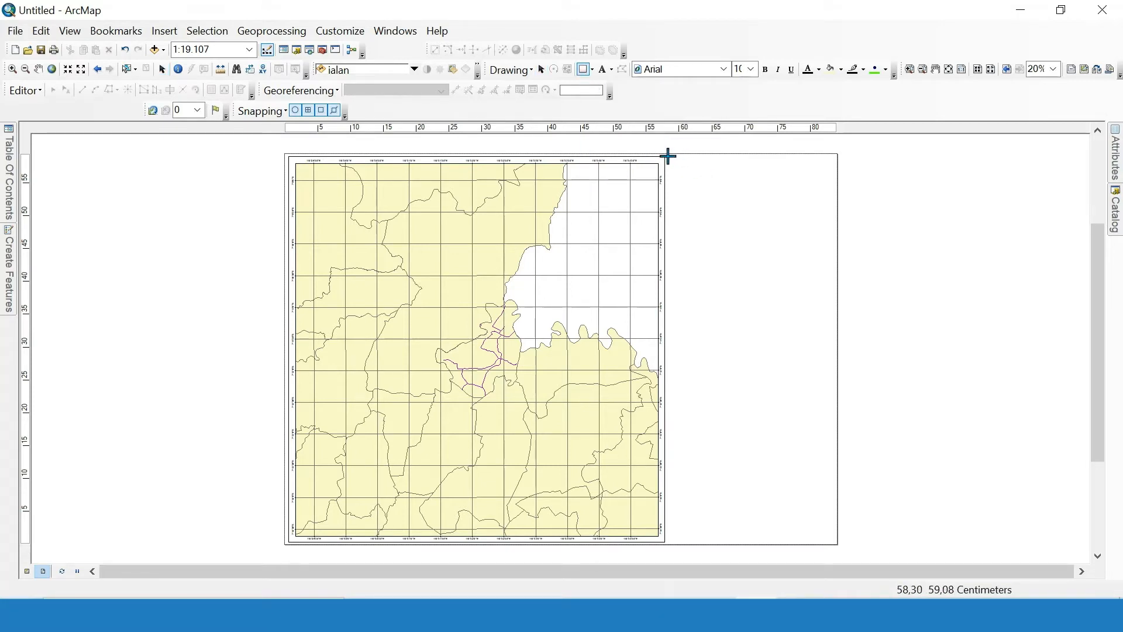
drag(668, 155, 835, 197)
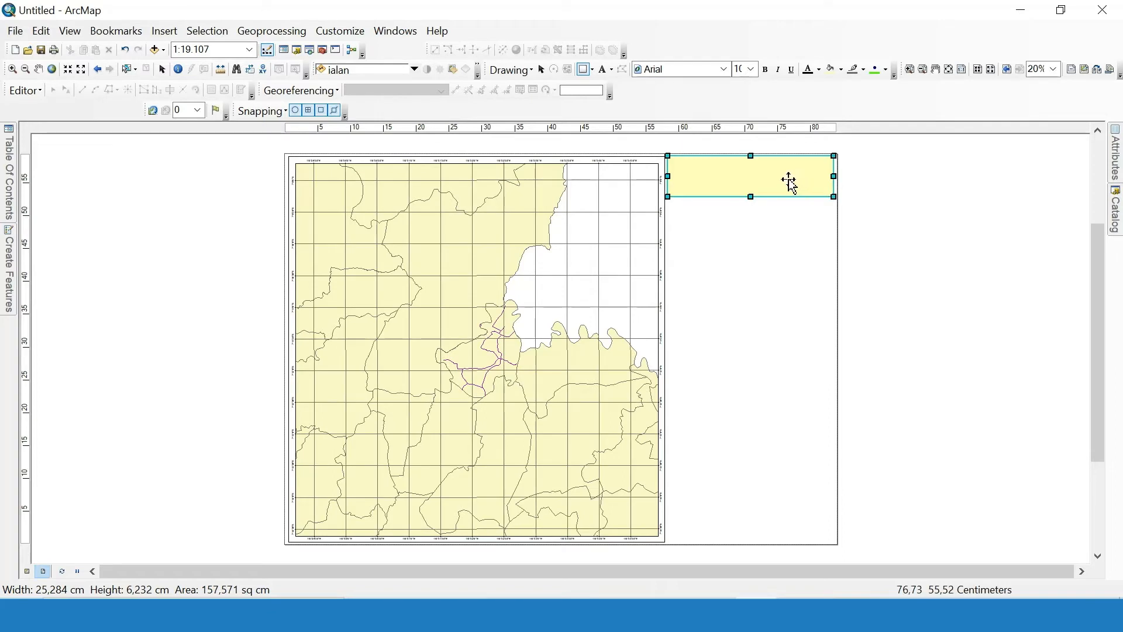
right_click(790, 182)
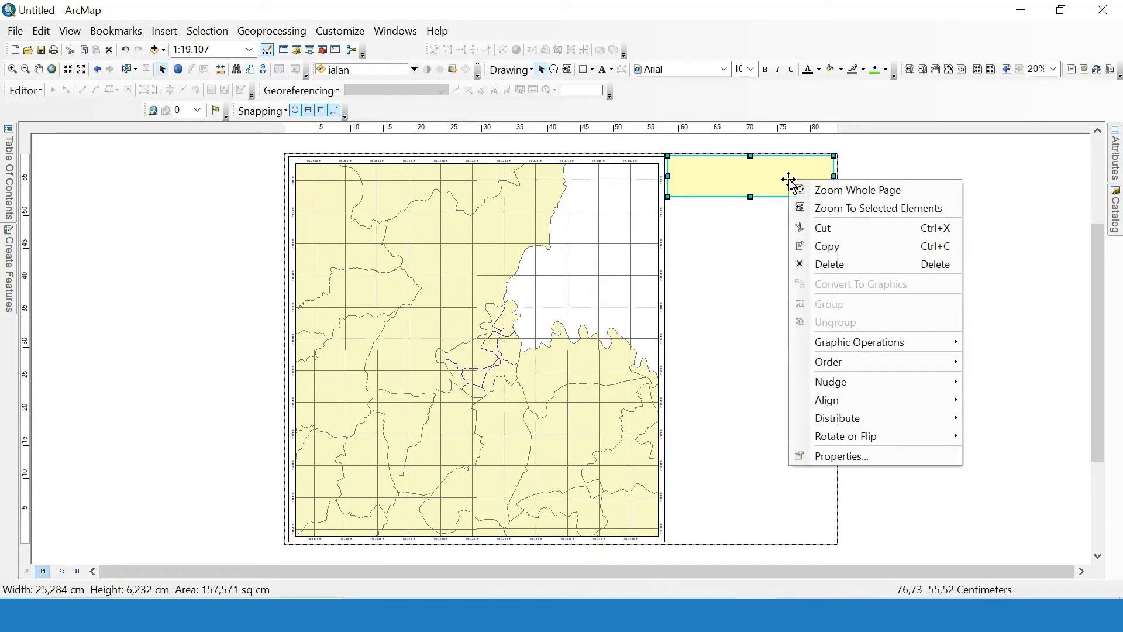
click(814, 249)
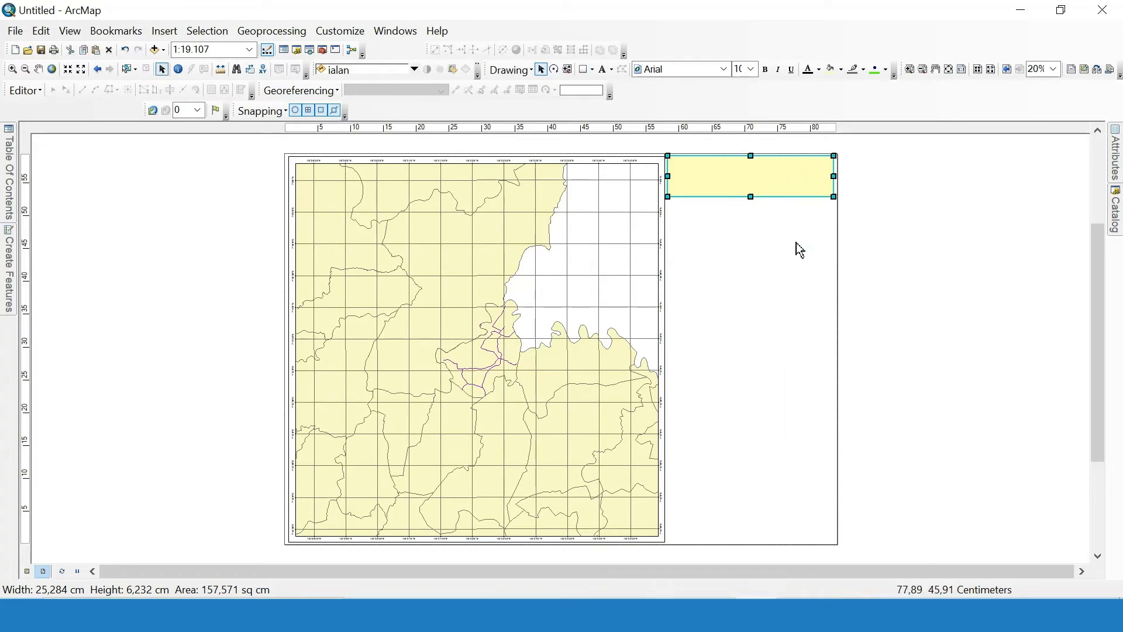
Paste four copies of the small rectangle and stack them in a column beneath the original.
key(ctrl+v)
drag(634, 324, 803, 226)
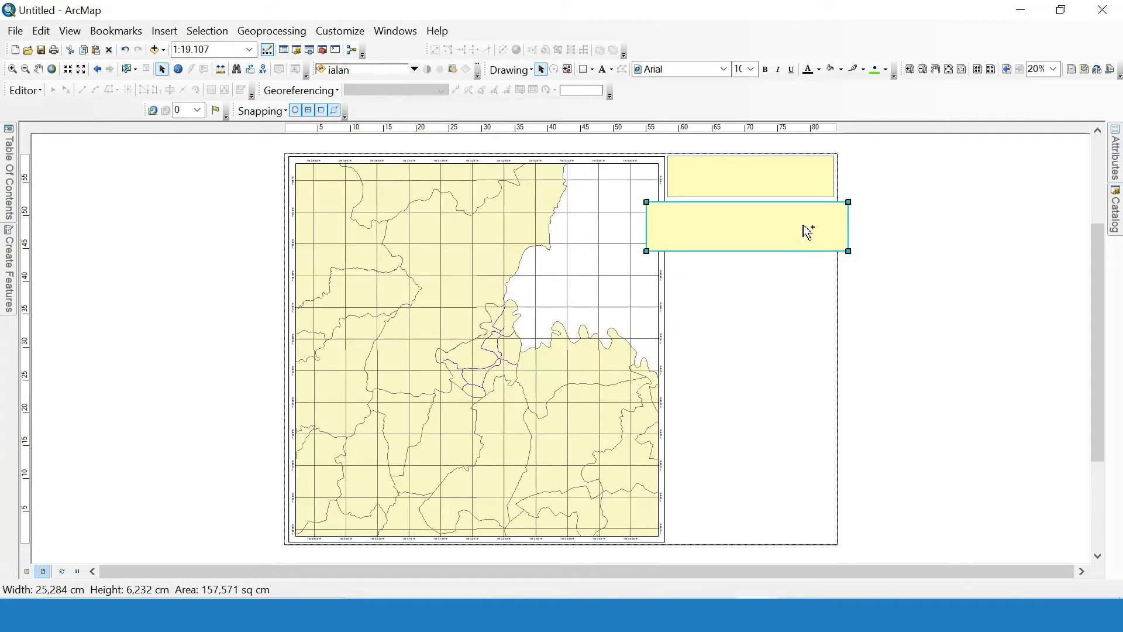
key(ctrl+v)
drag(734, 241, 729, 301)
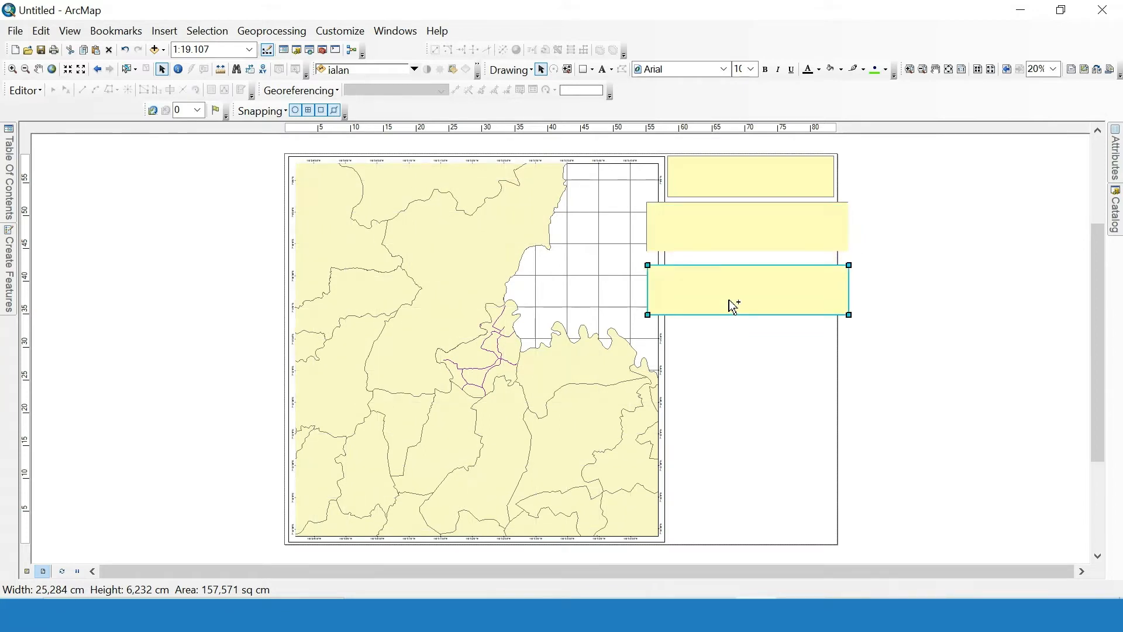
key(ctrl+v)
drag(740, 230, 736, 343)
key(ctrl+v)
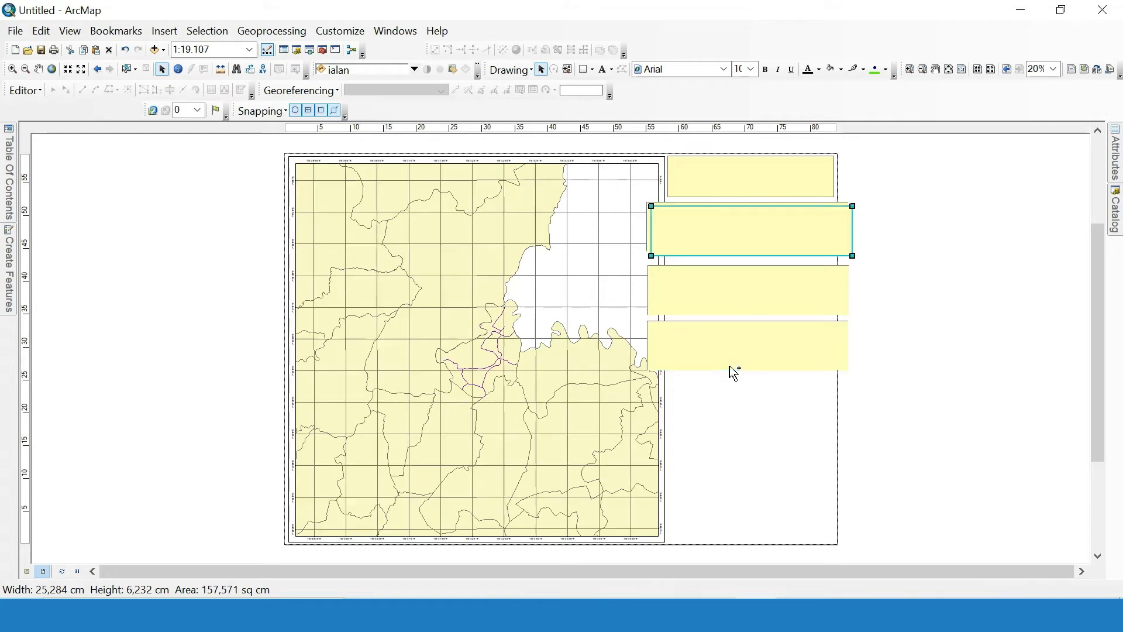
drag(754, 244, 758, 417)
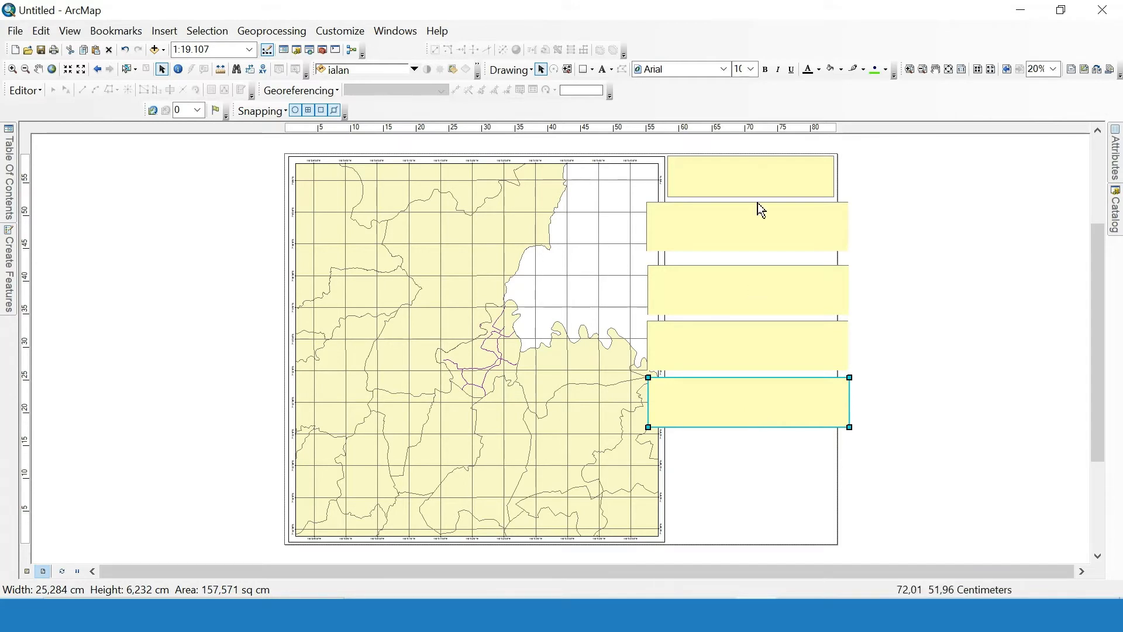
Add a horizontal guide near the page's upper edge, level with the top of the map's border.
scroll(757, 202, down, 2)
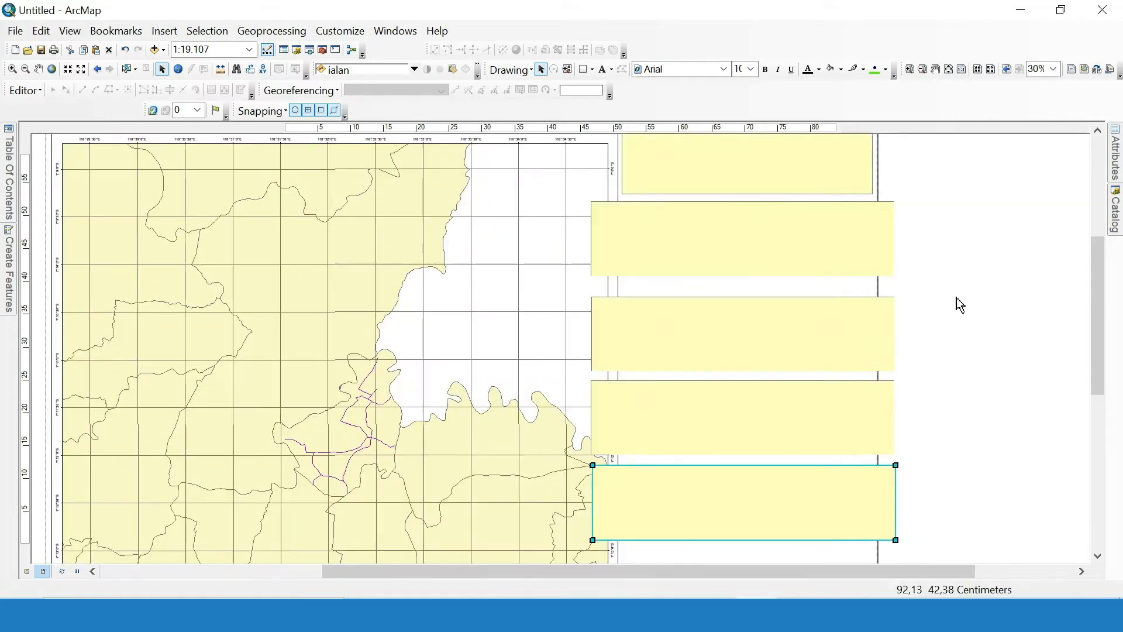
drag(1097, 319, 1095, 275)
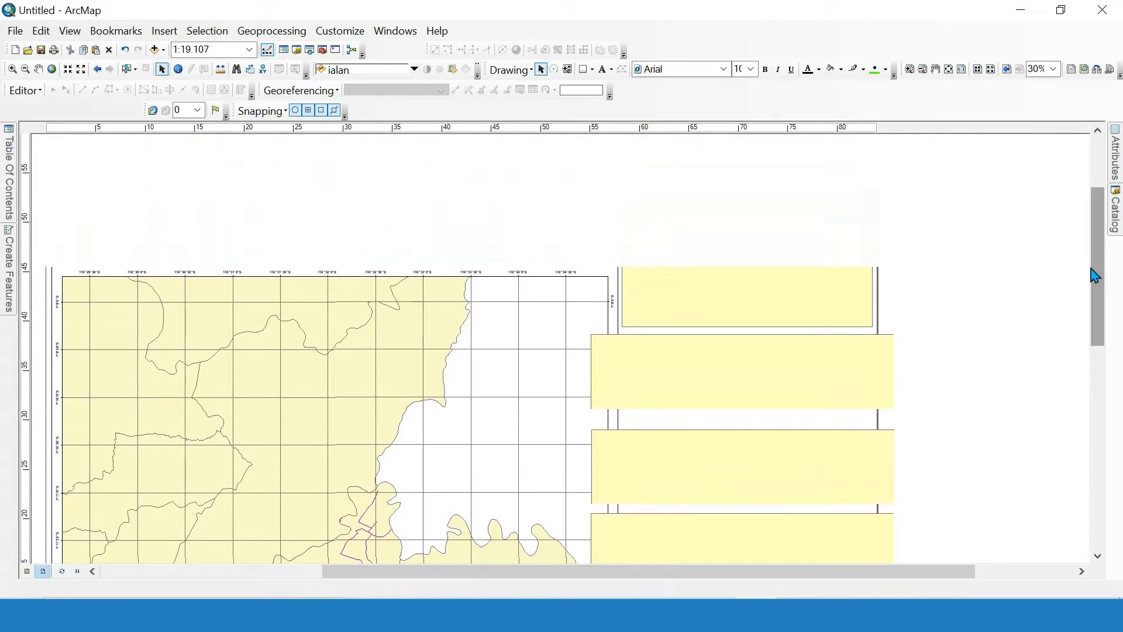
scroll(869, 256, down, 2)
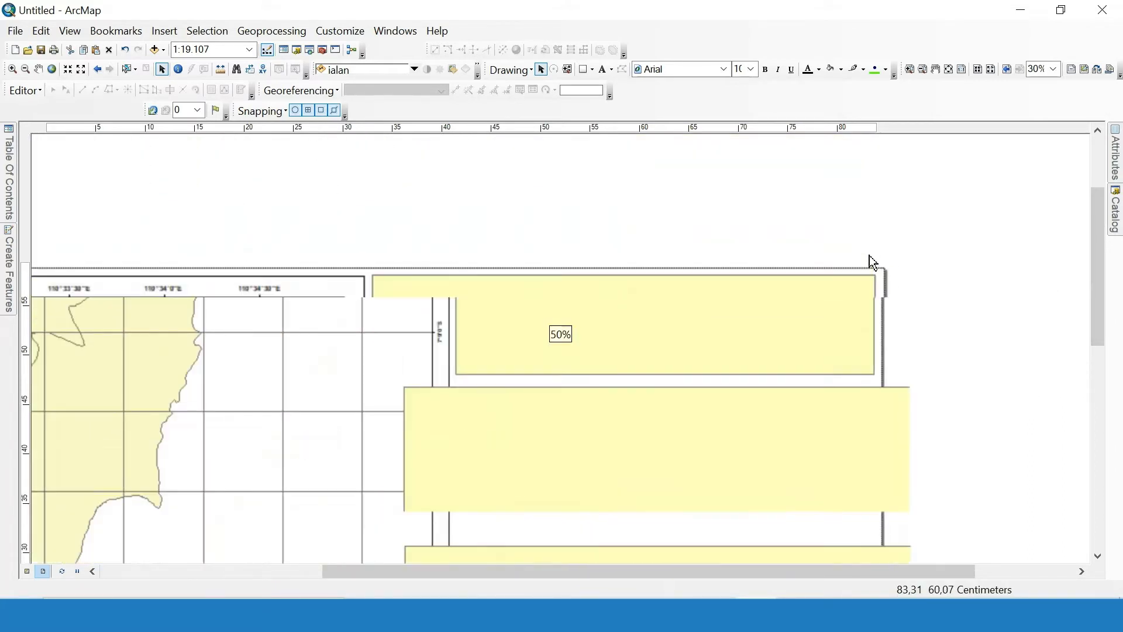
scroll(870, 255, down, 1)
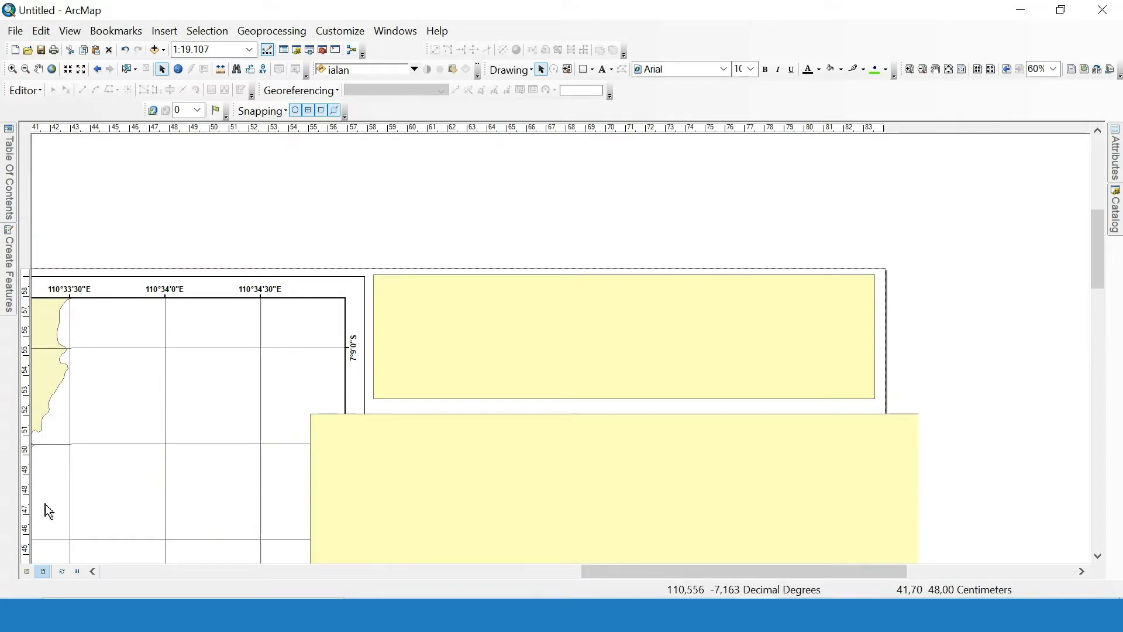
click(25, 293)
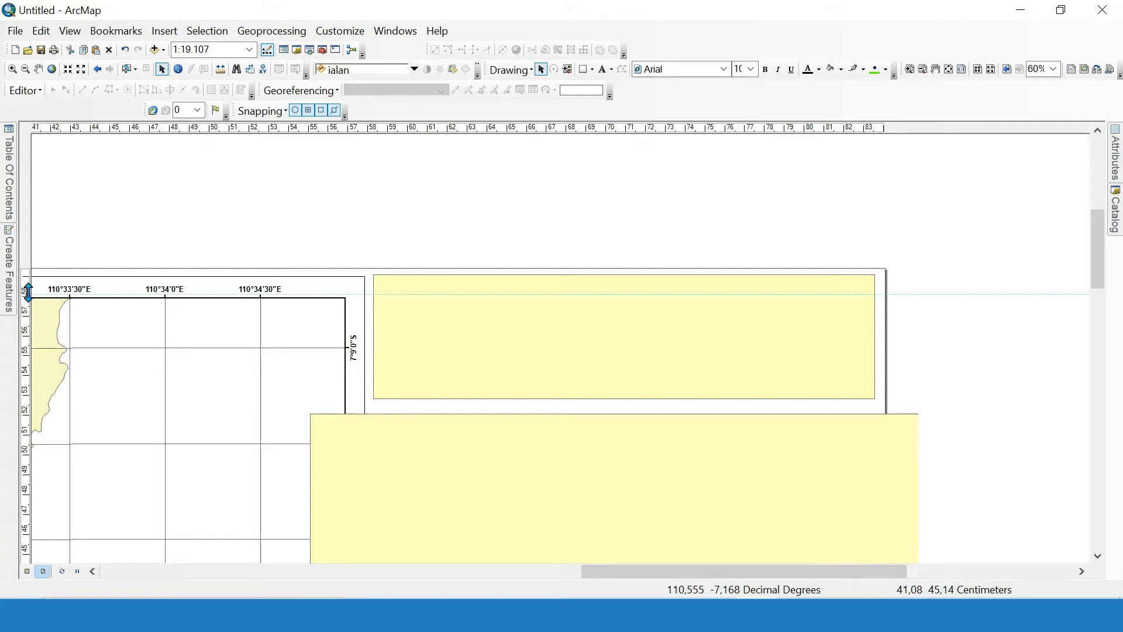
mouse_move(28, 292)
mouse_down()
mouse_move(25, 303)
mouse_move(19, 278)
mouse_up()
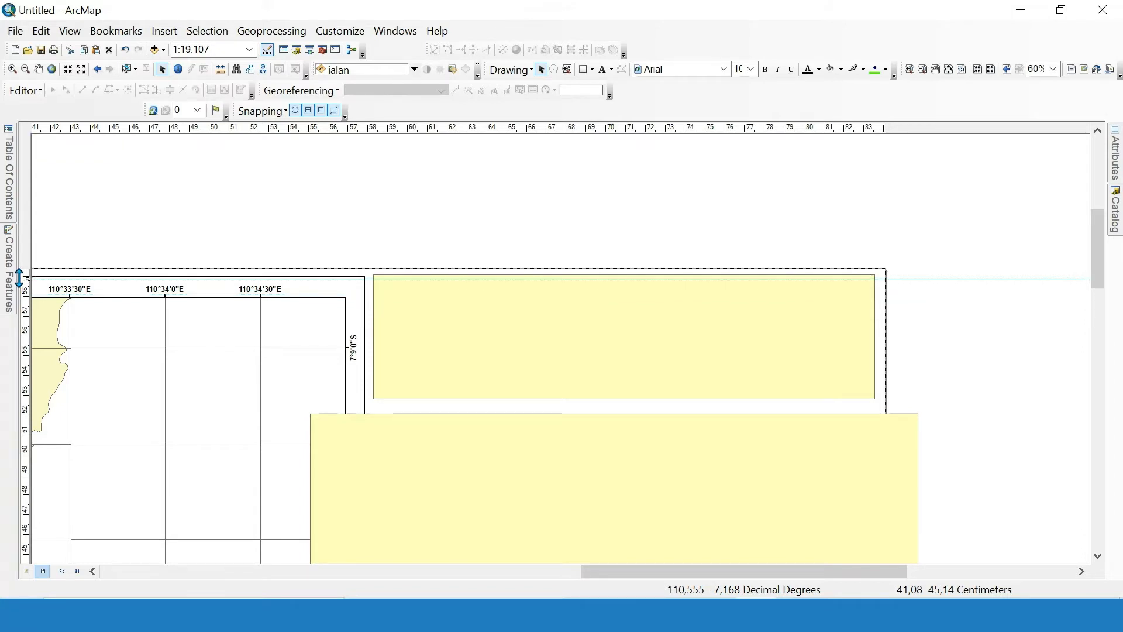
scroll(264, 252, up, 1)
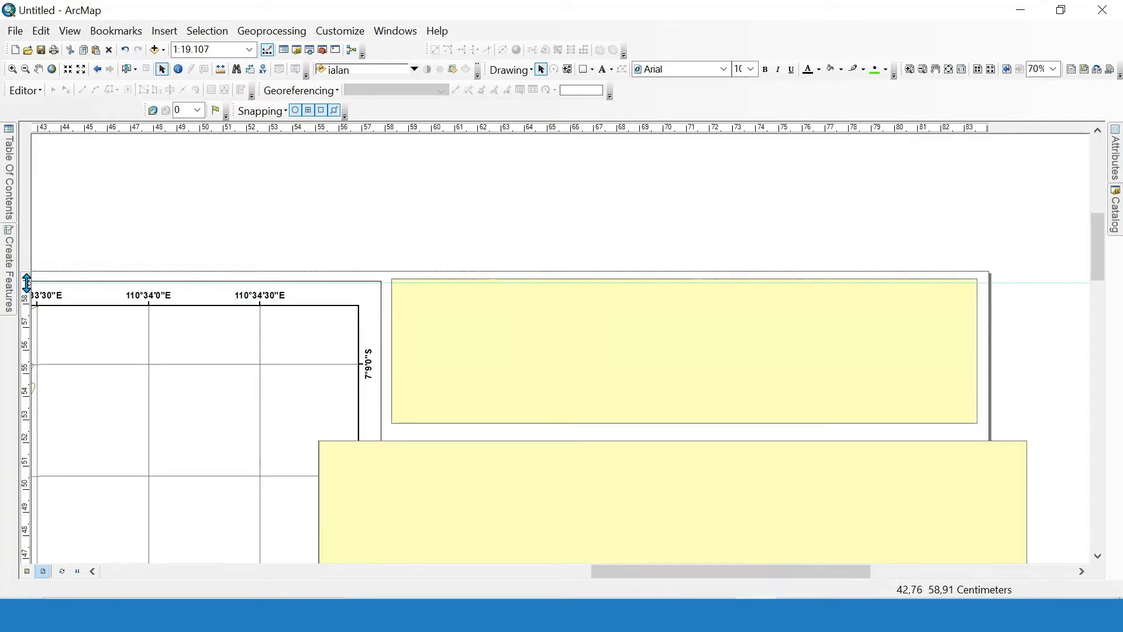
drag(27, 283, 27, 283)
Lower the top edge of the uppermost side rectangle to the horizontal guide.
click(343, 291)
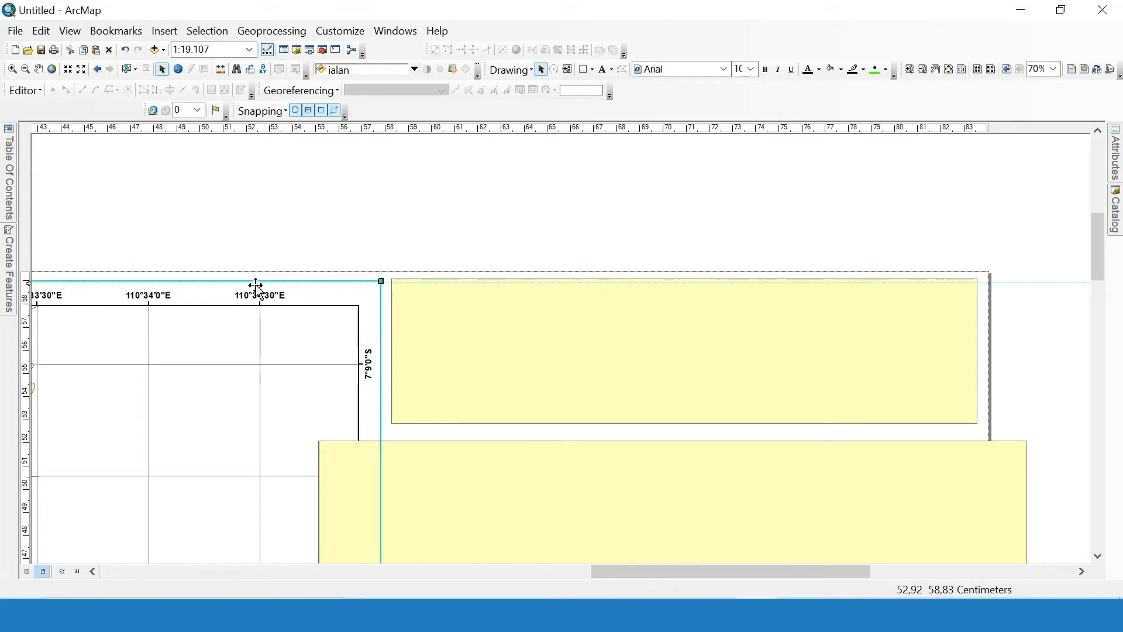
click(549, 298)
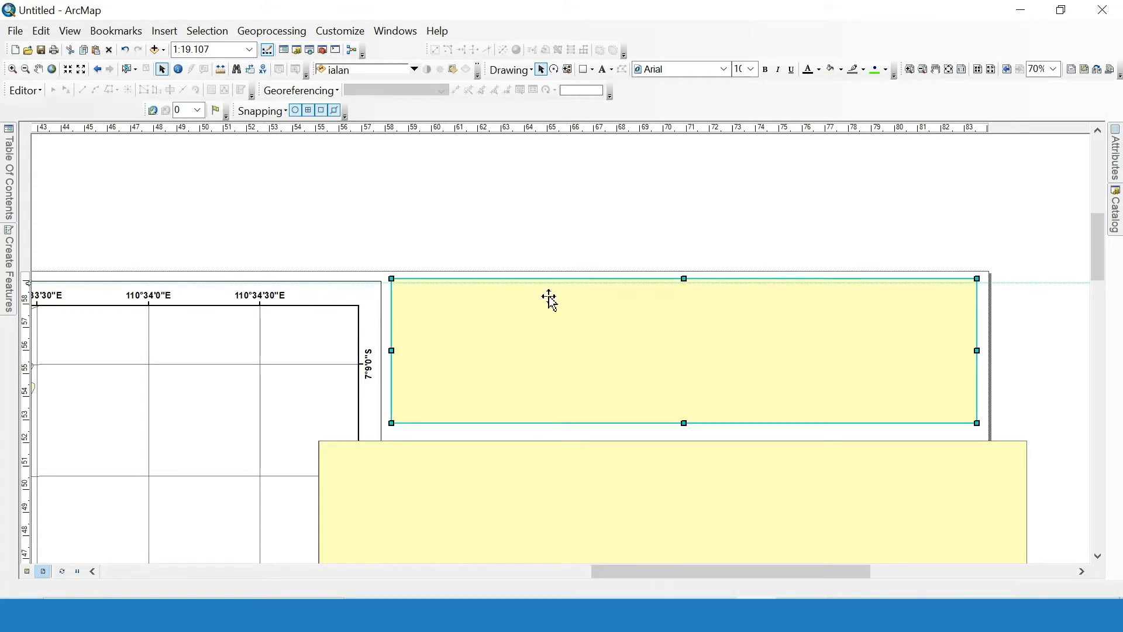
drag(684, 278, 684, 284)
Add two vertical guides along the left and right edges of the uppermost side rectangle.
click(385, 129)
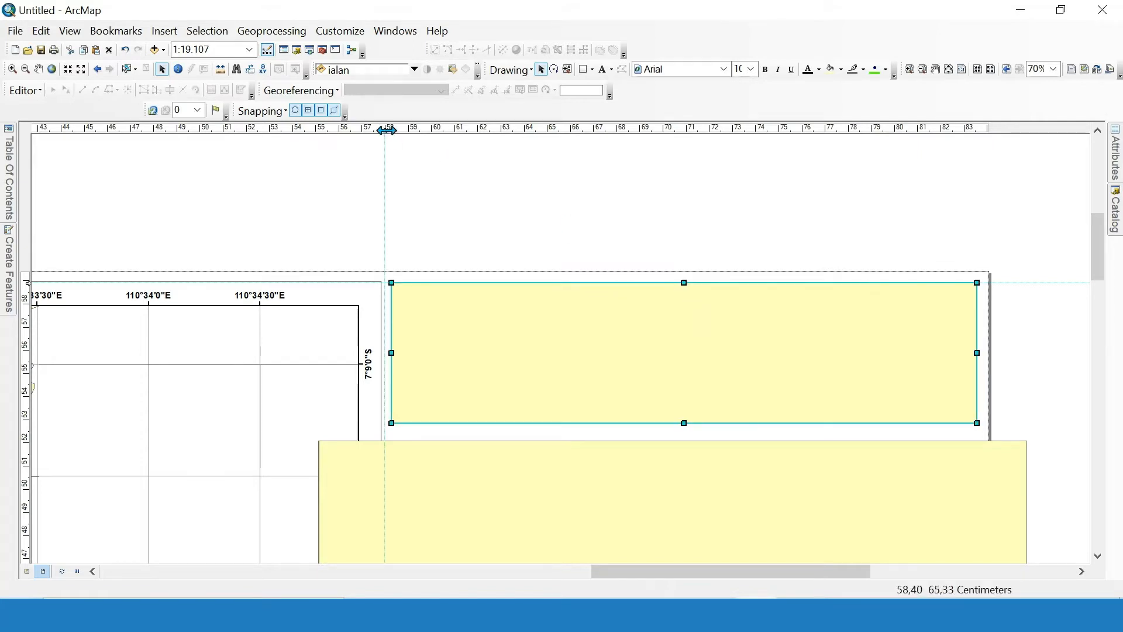
drag(388, 130, 392, 128)
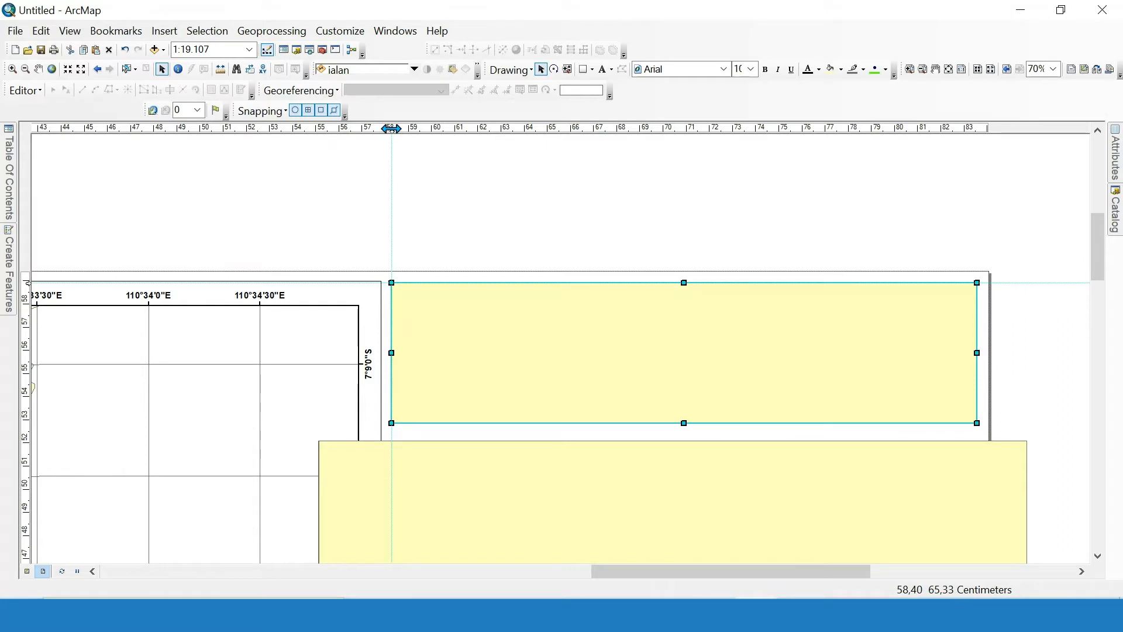
click(929, 131)
drag(929, 129, 977, 123)
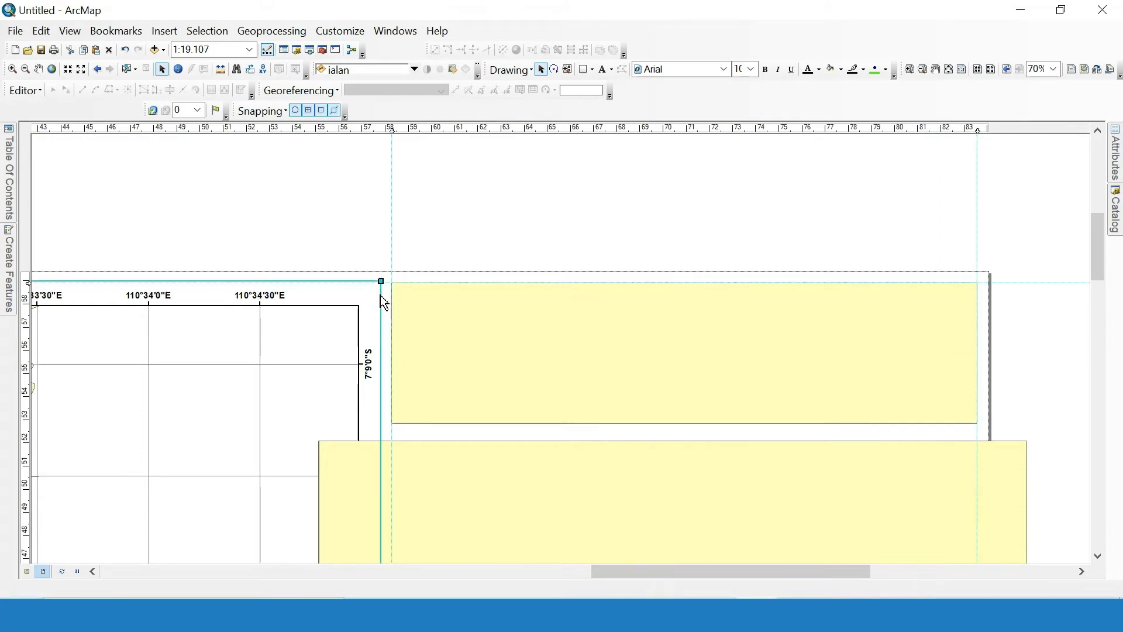
Lower the top edge of the map's border rectangle to the horizontal guide.
scroll(381, 296, up, 5)
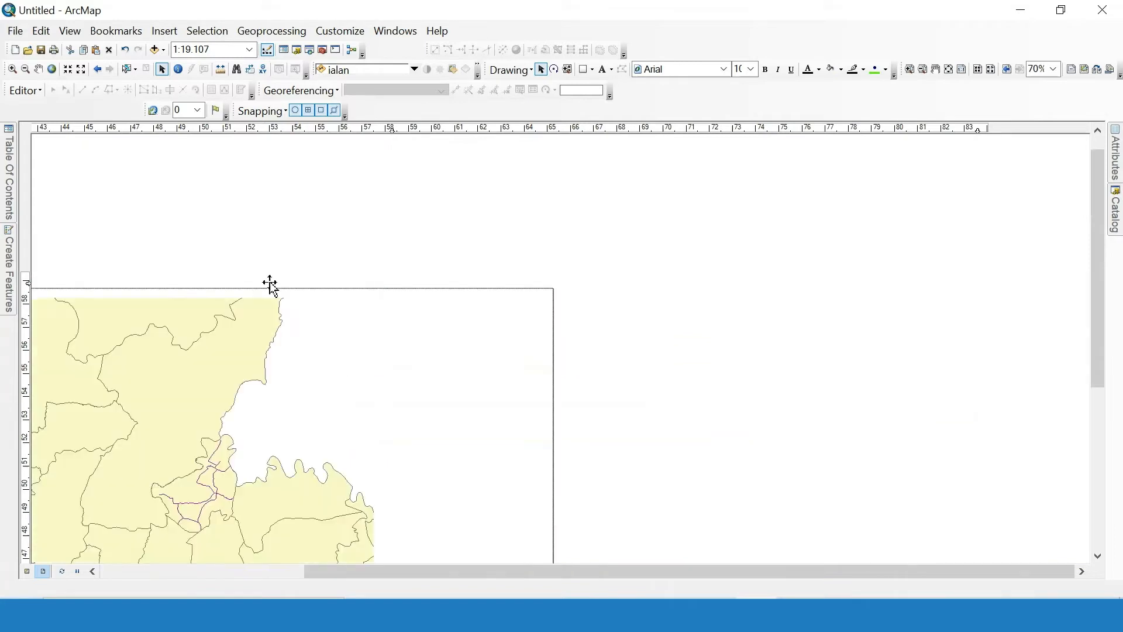
drag(191, 292, 192, 294)
scroll(464, 346, down, 4)
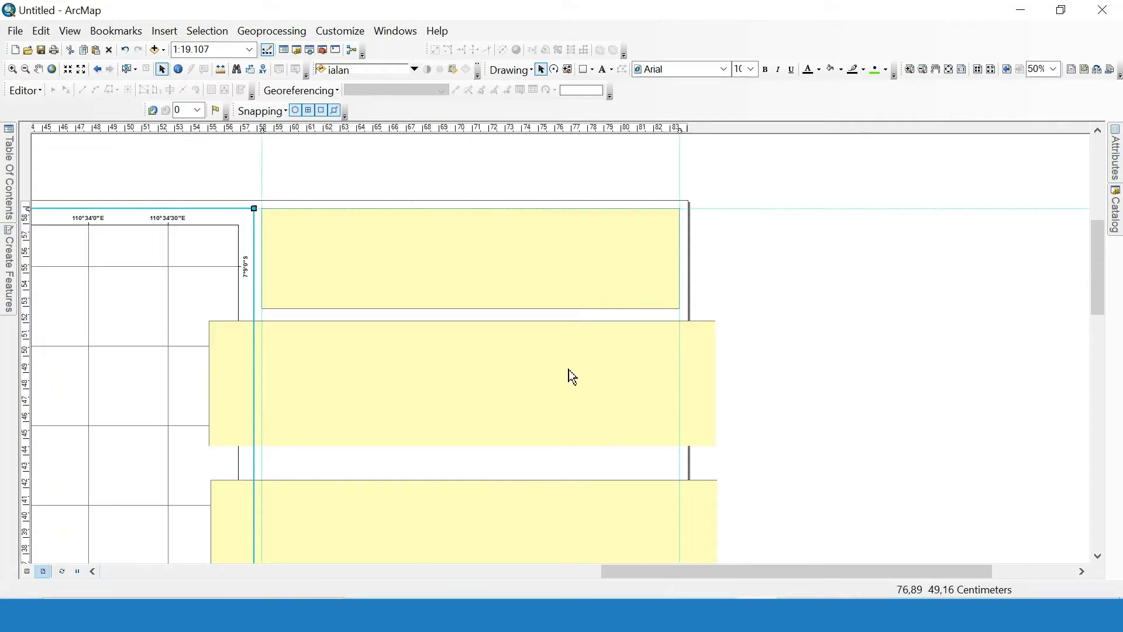
Give the uppermost side rectangle no fill and a darker outline colour.
click(505, 258)
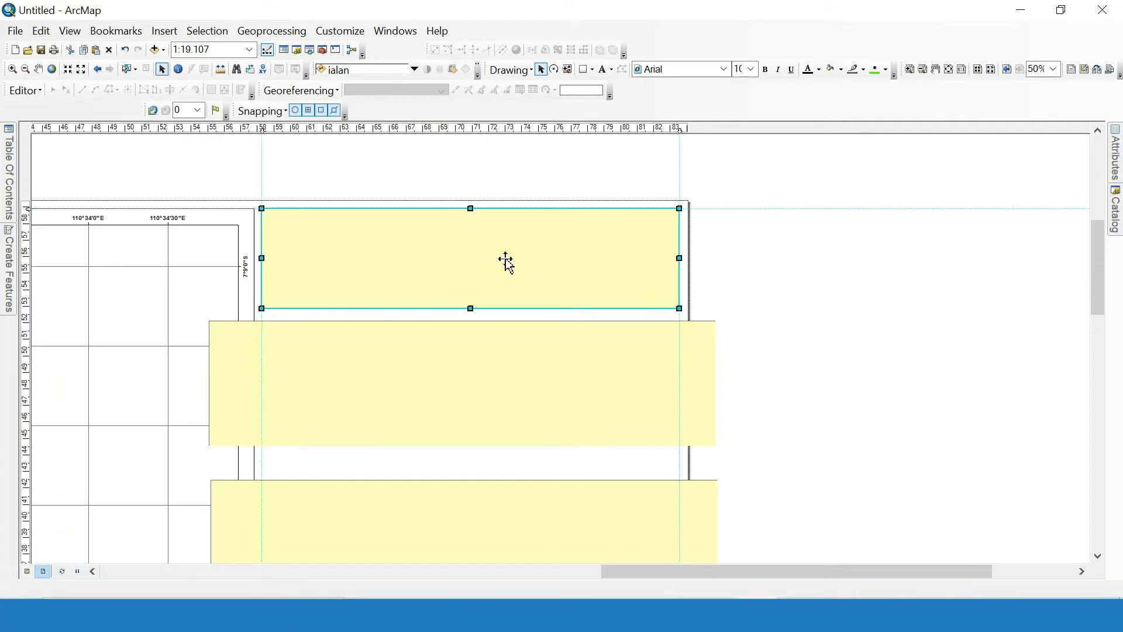
right_click(505, 259)
click(587, 536)
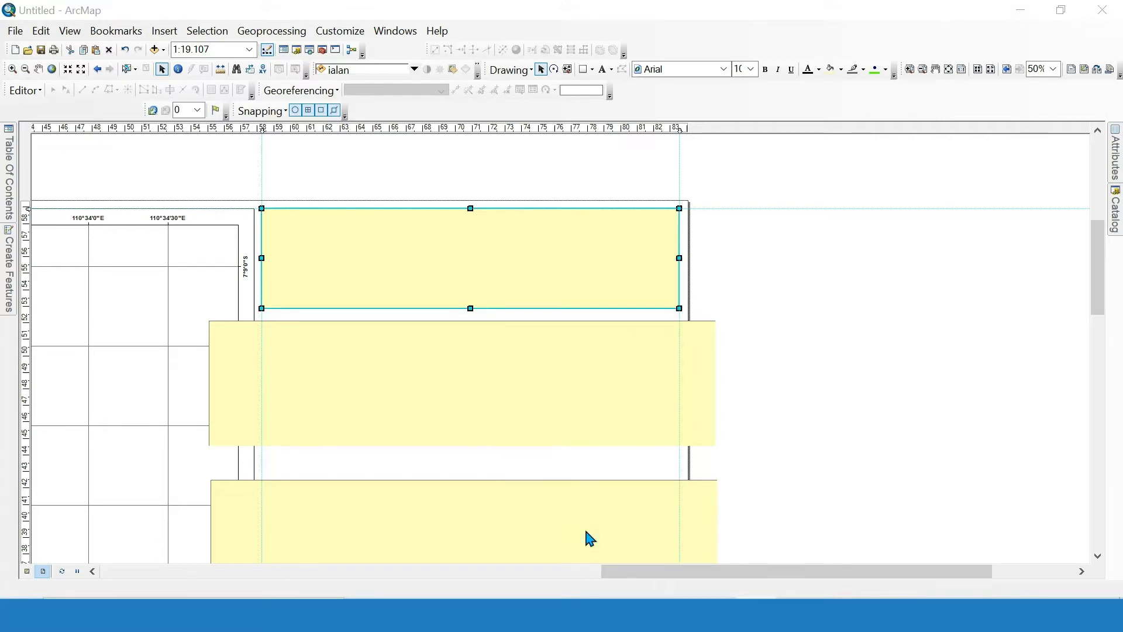
click(495, 225)
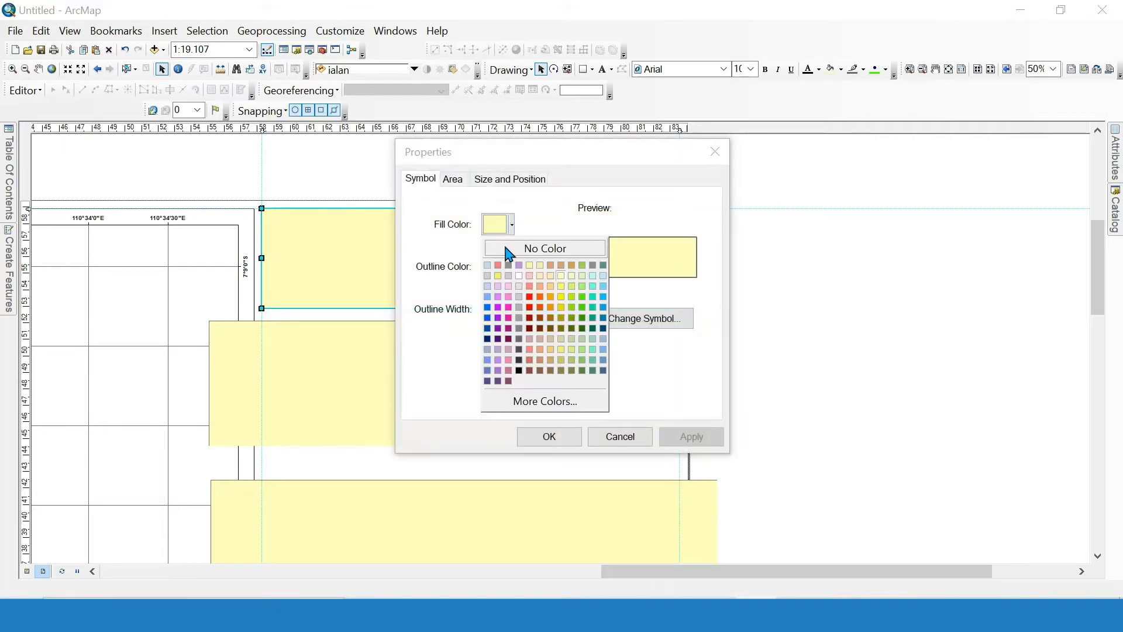
click(509, 252)
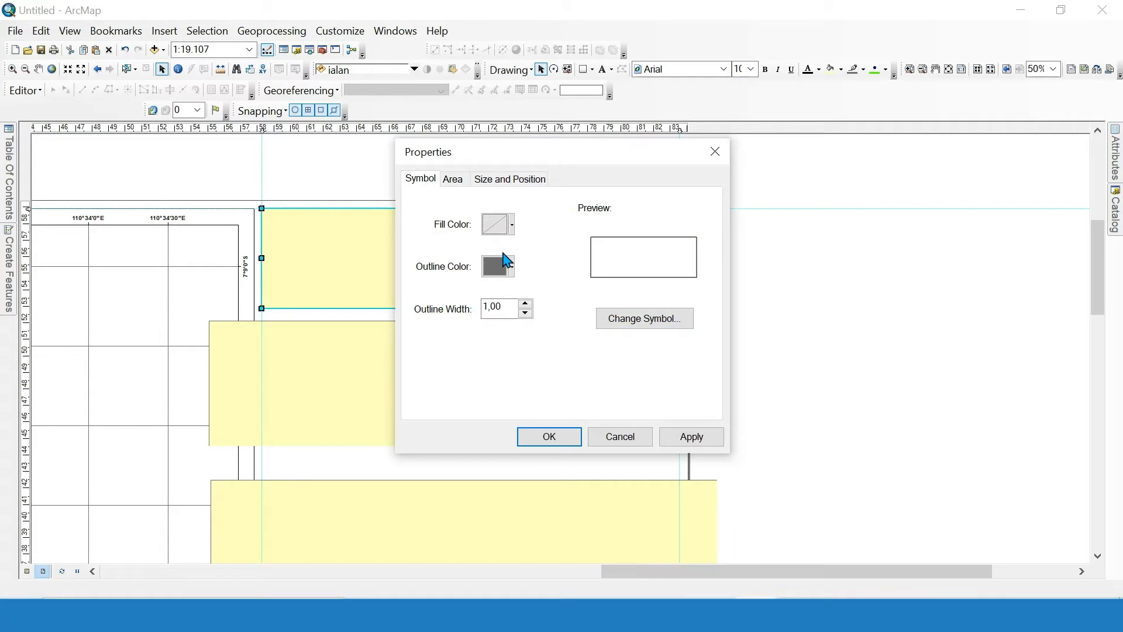
click(507, 266)
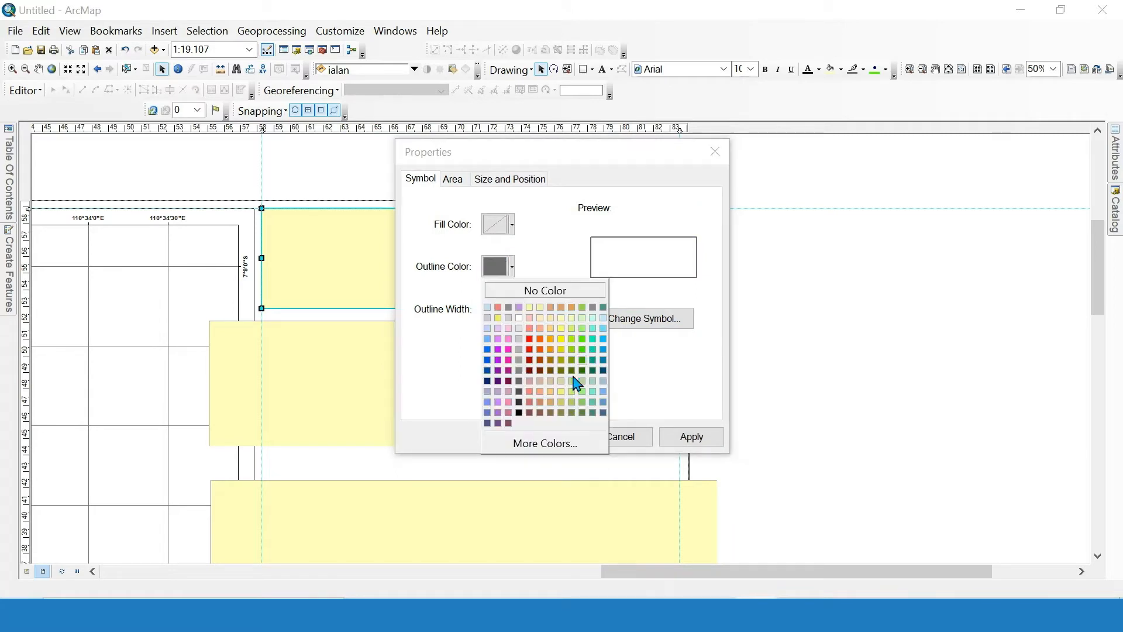
click(520, 402)
click(556, 440)
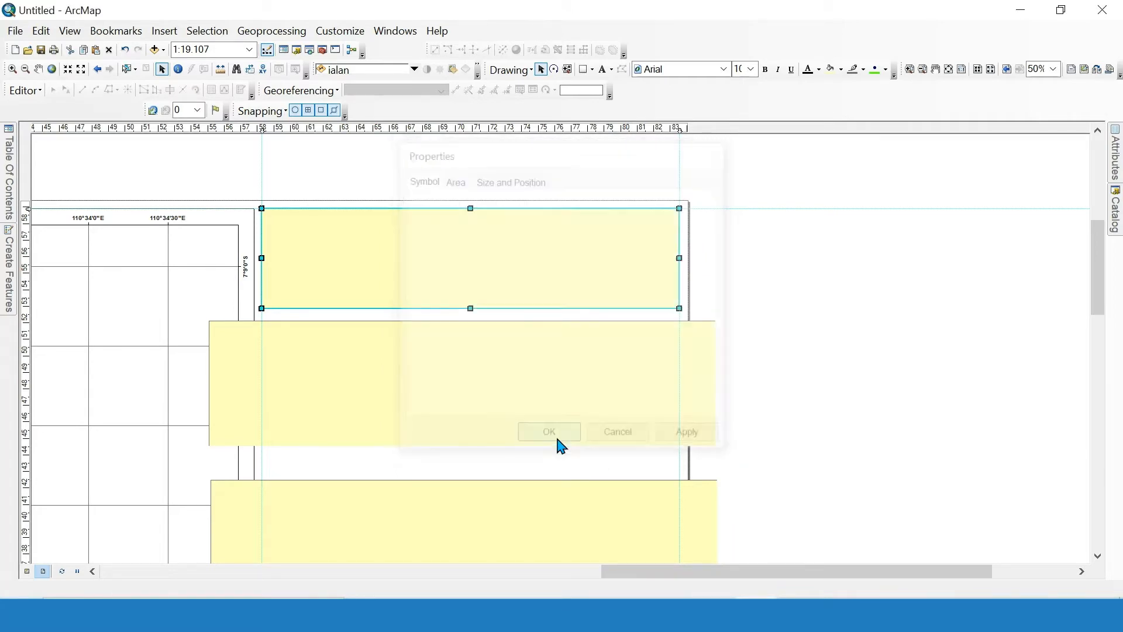
click(762, 257)
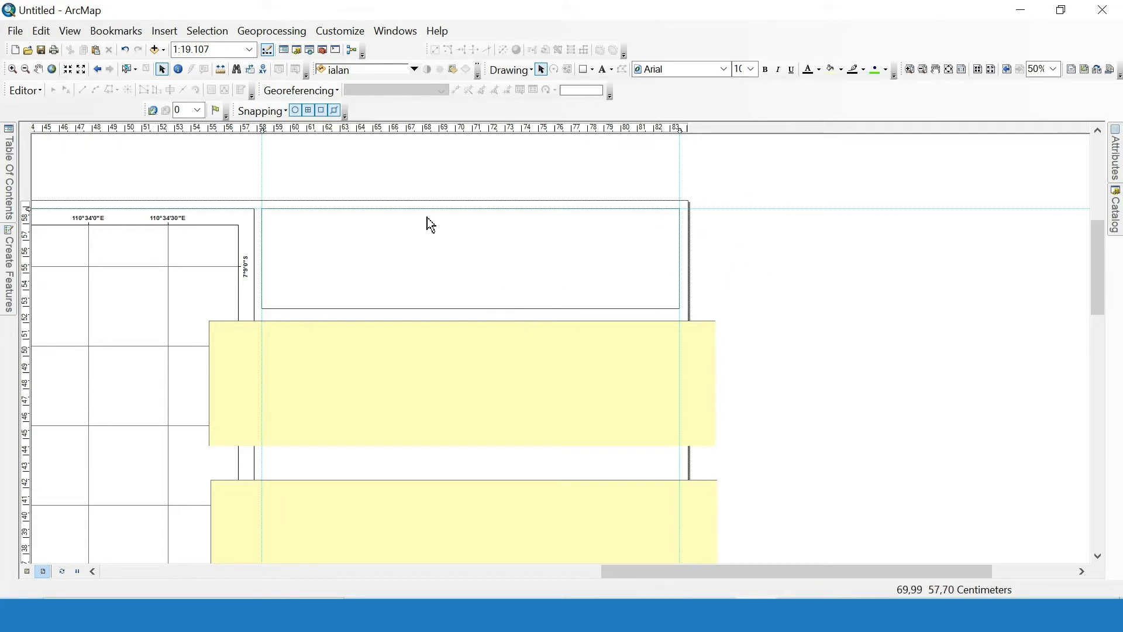
Place a new text element inside the uppermost side box.
click(602, 70)
click(469, 250)
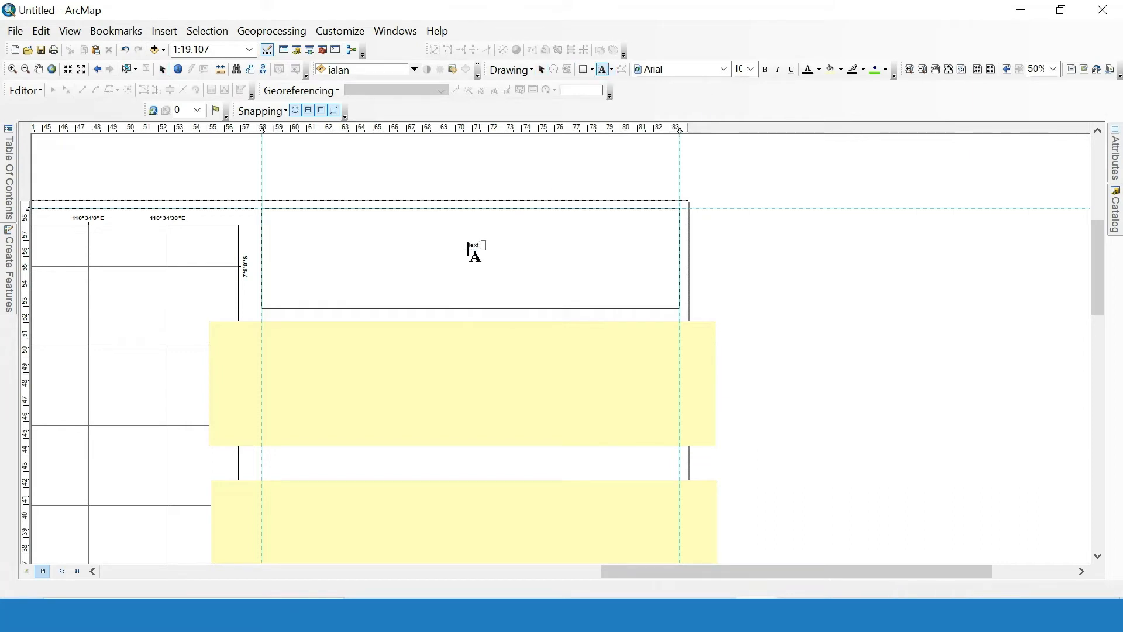
click(727, 250)
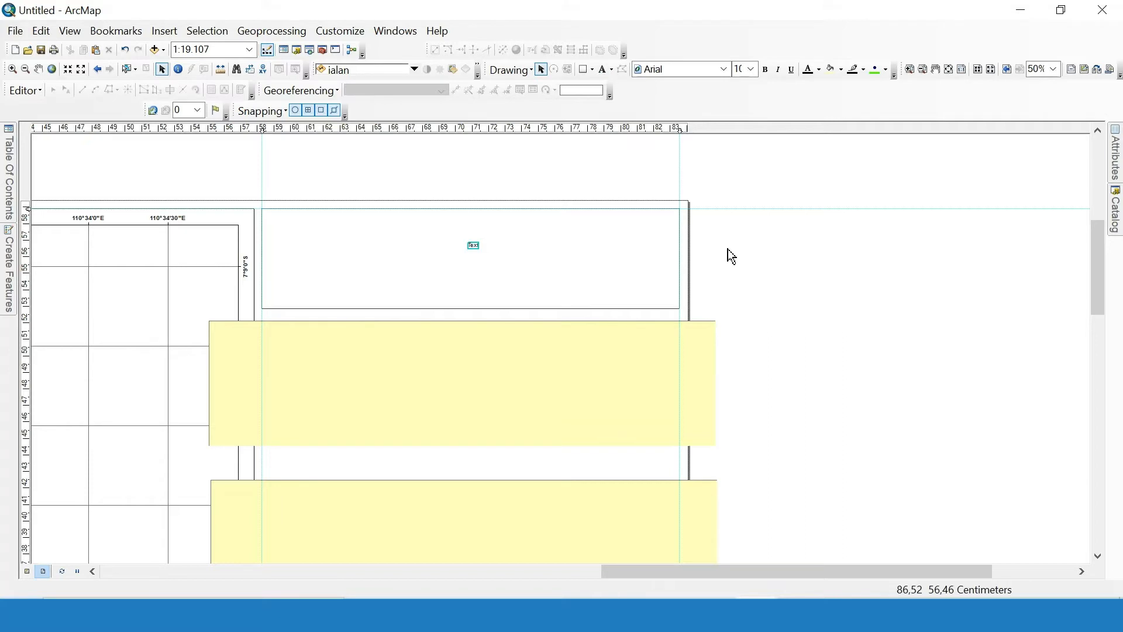
Replace the placeholder text with three lines: PERENCANAAN WILAYAH DAN KOTA, FAKULTAS TAKNIK and UNIVERSITAS JEMBER.
right_click(474, 248)
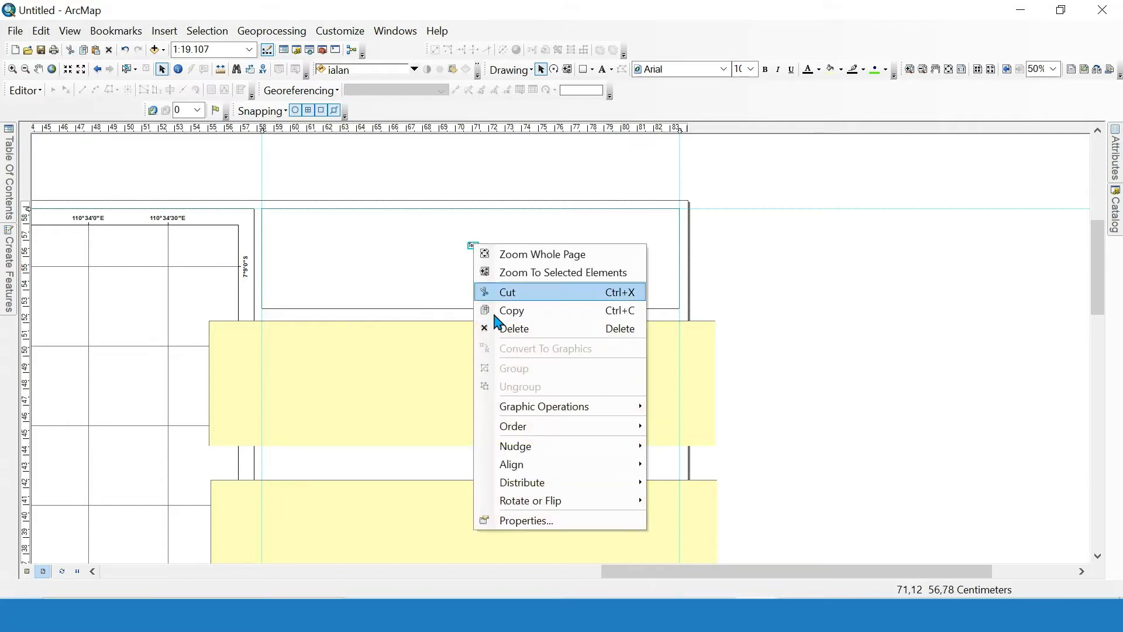
click(517, 520)
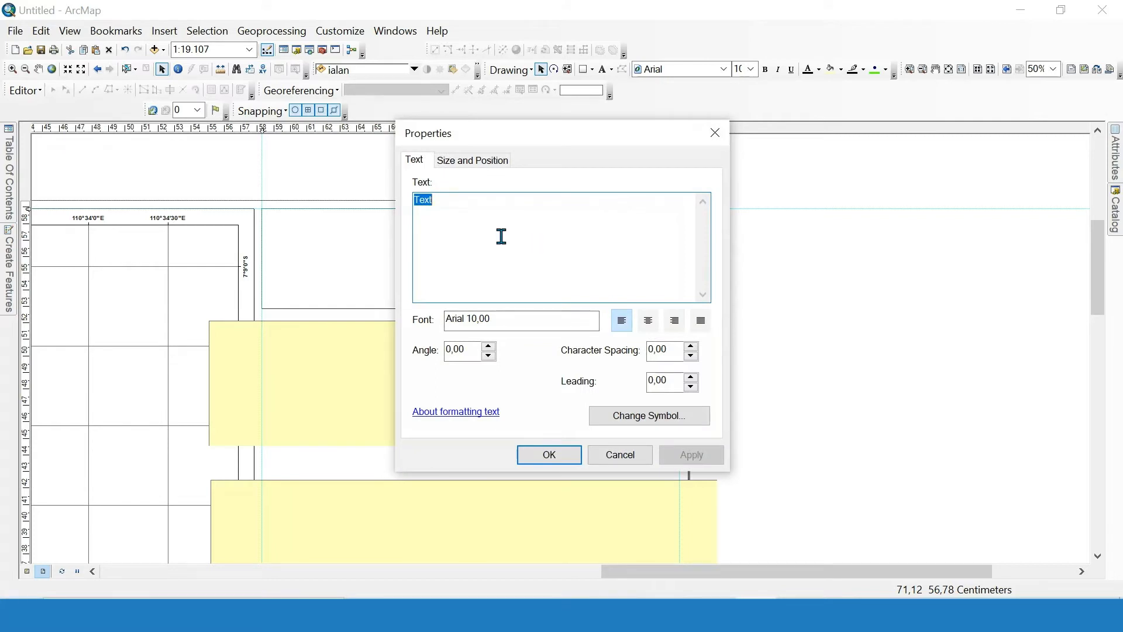
text(PERENCANAAN)
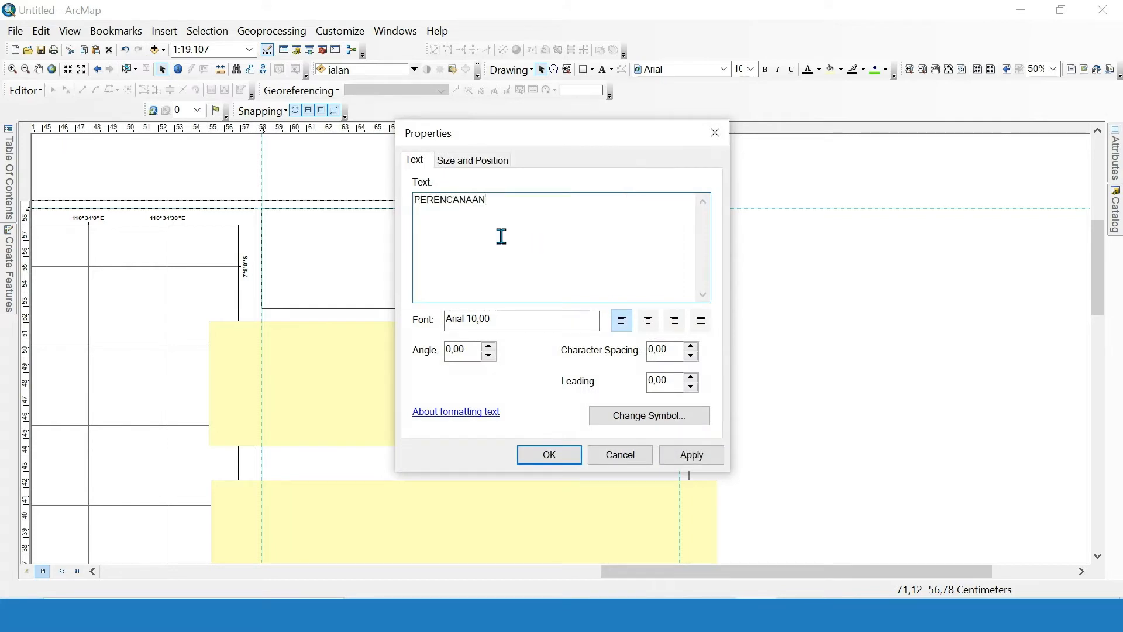
text( WILAYAH D)
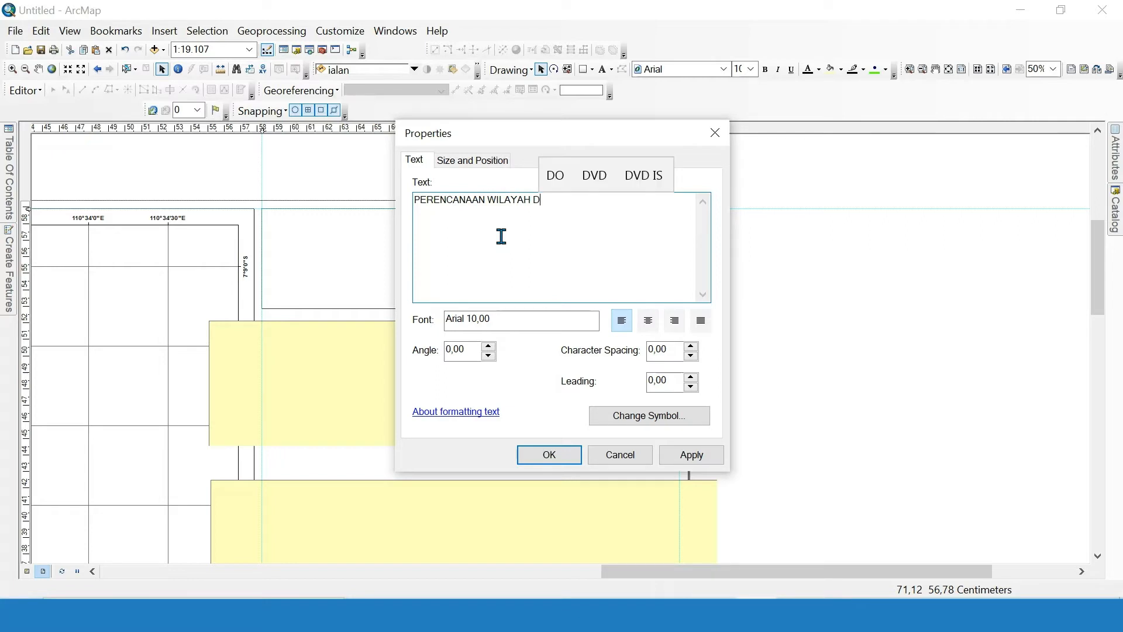
text(AN KOTA)
key(Return)
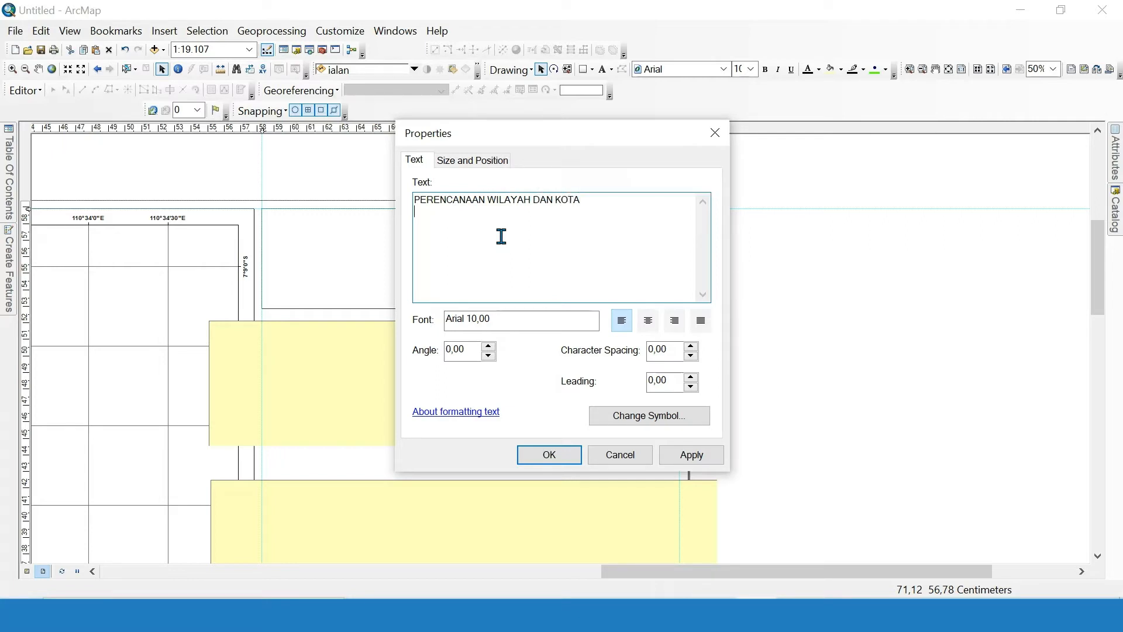
text(FAKULTAS TAK)
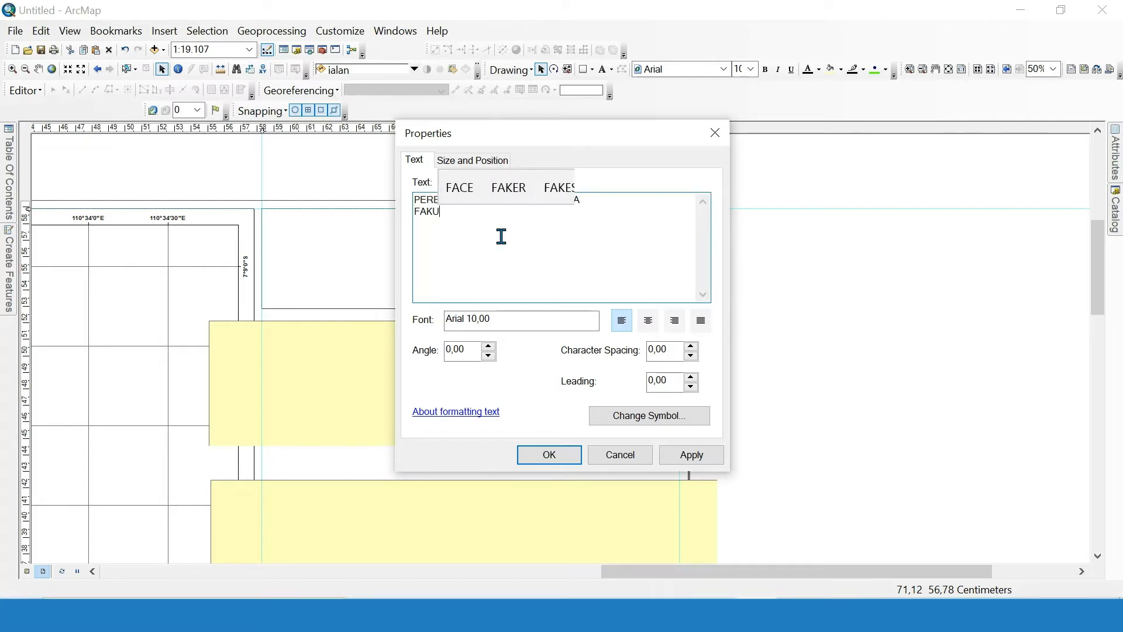
key(BackSpace)
key(BackSpace)
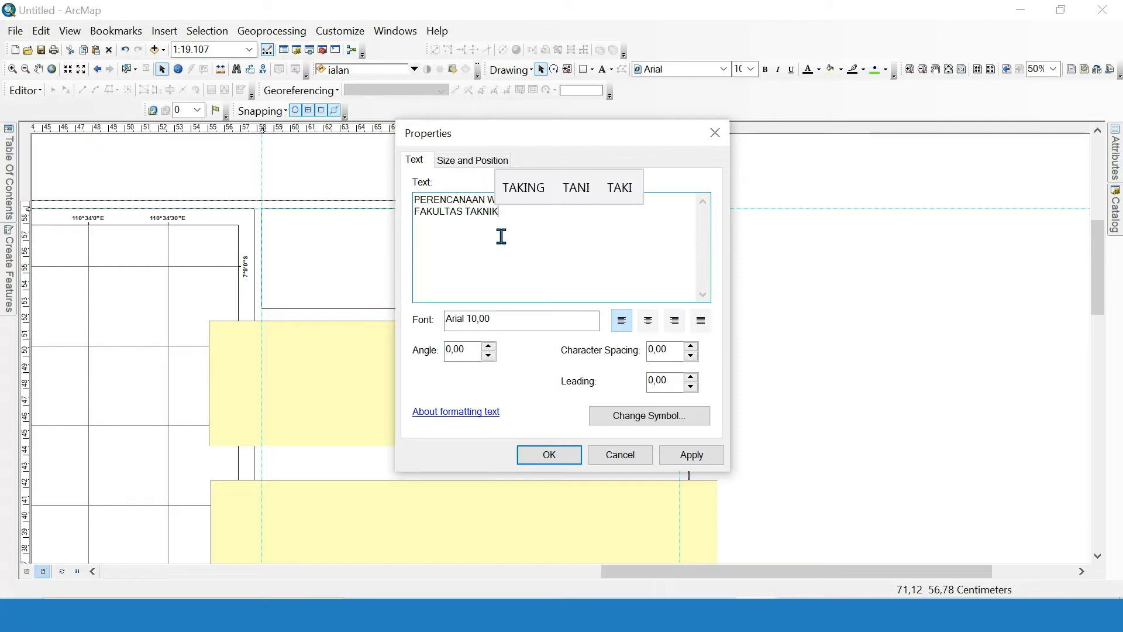
text(EKNIK)
key(Return)
text(UNIVERS)
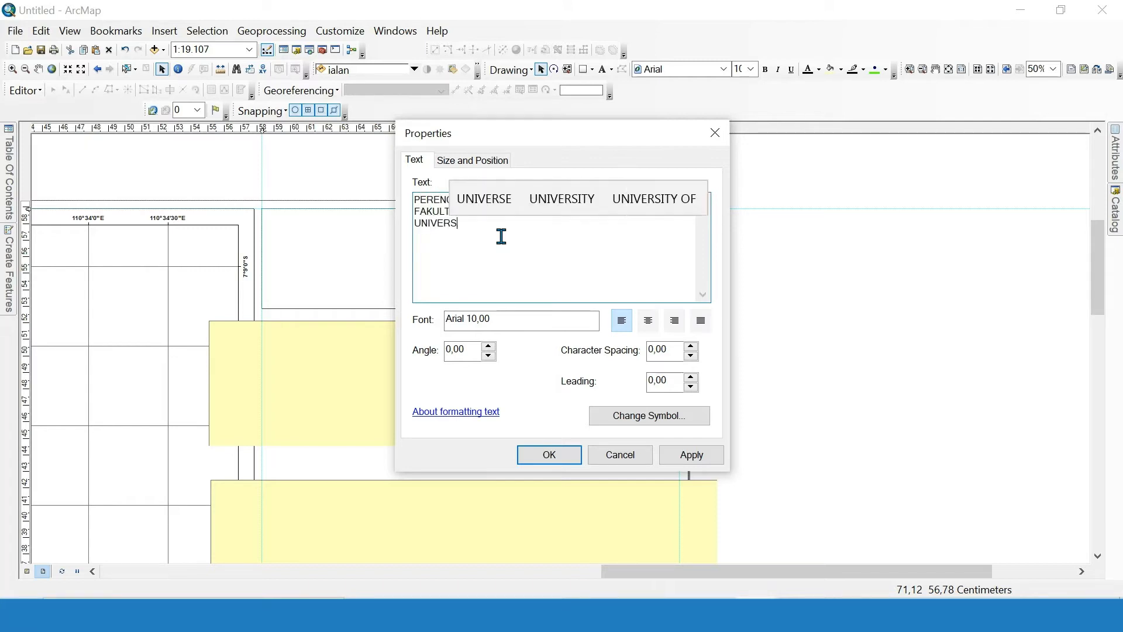
text(ITAS JEMBER)
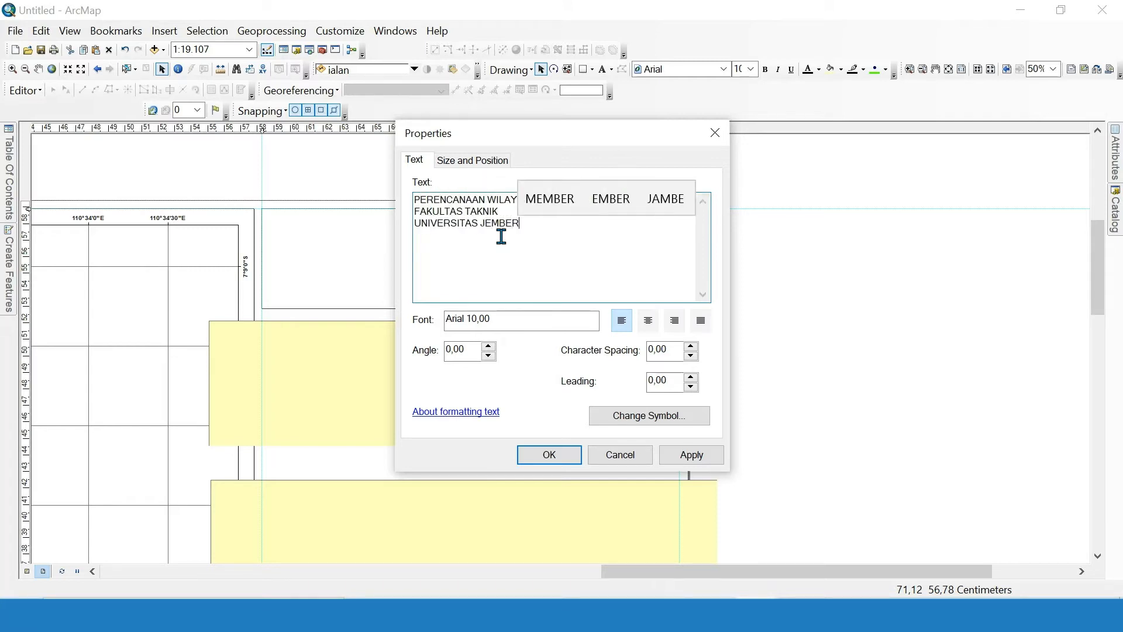
click(553, 458)
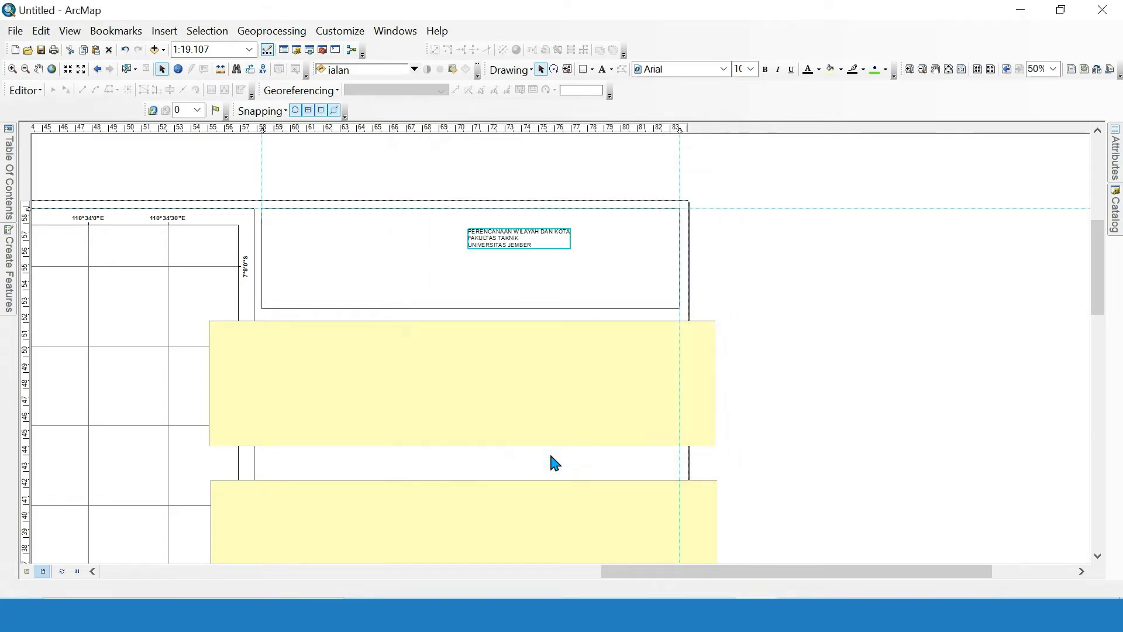
Centre-align the three lines of the heading text.
right_click(489, 238)
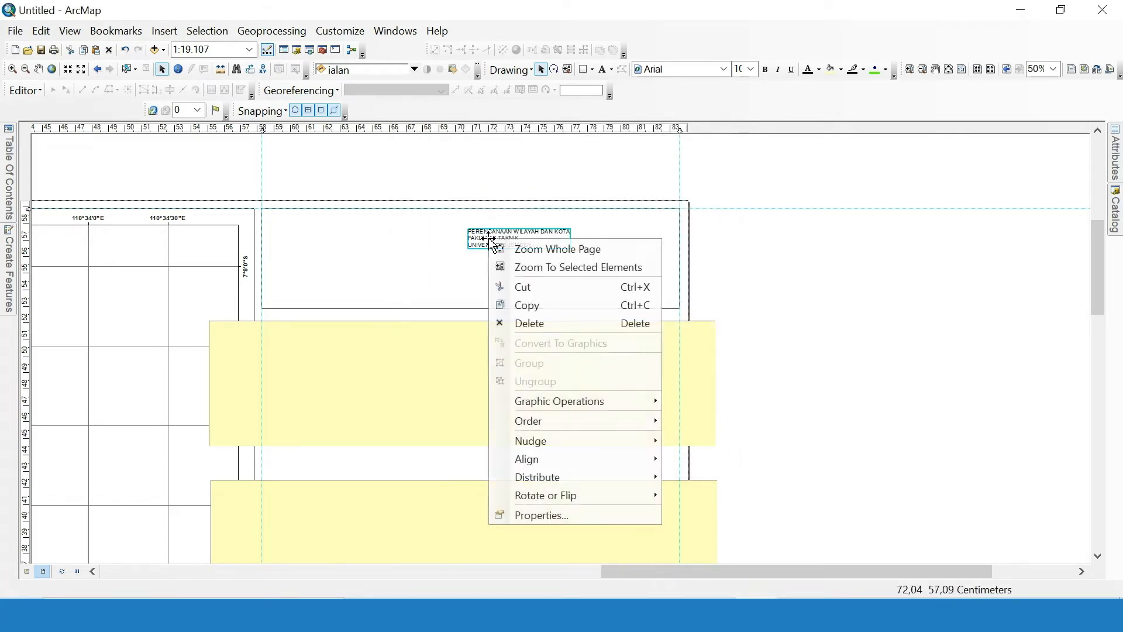
click(558, 515)
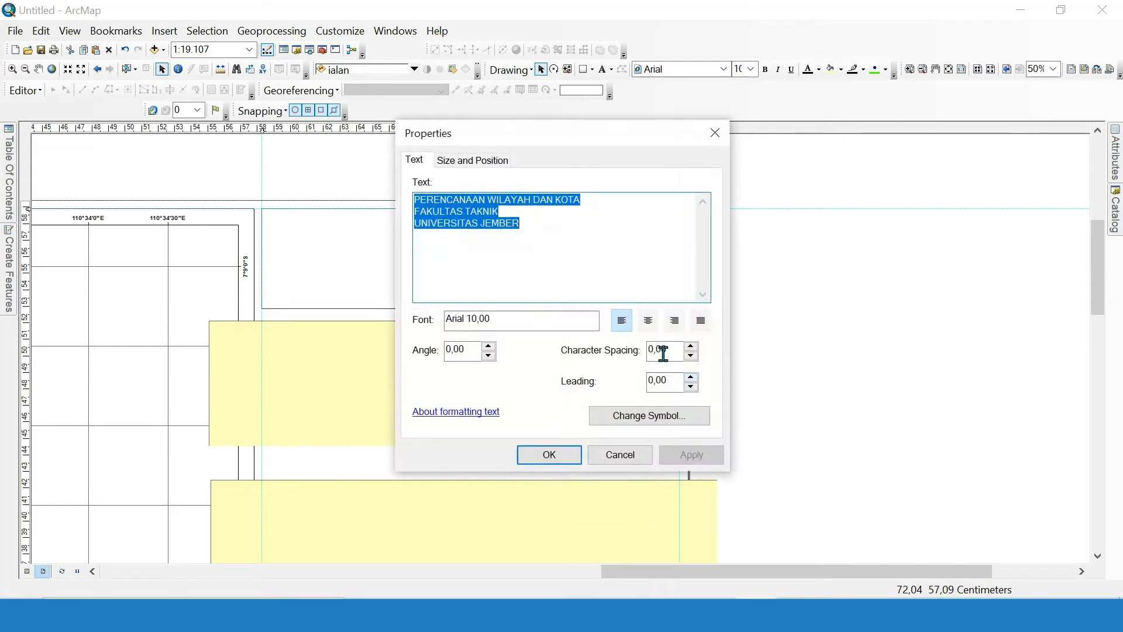
click(648, 320)
click(564, 457)
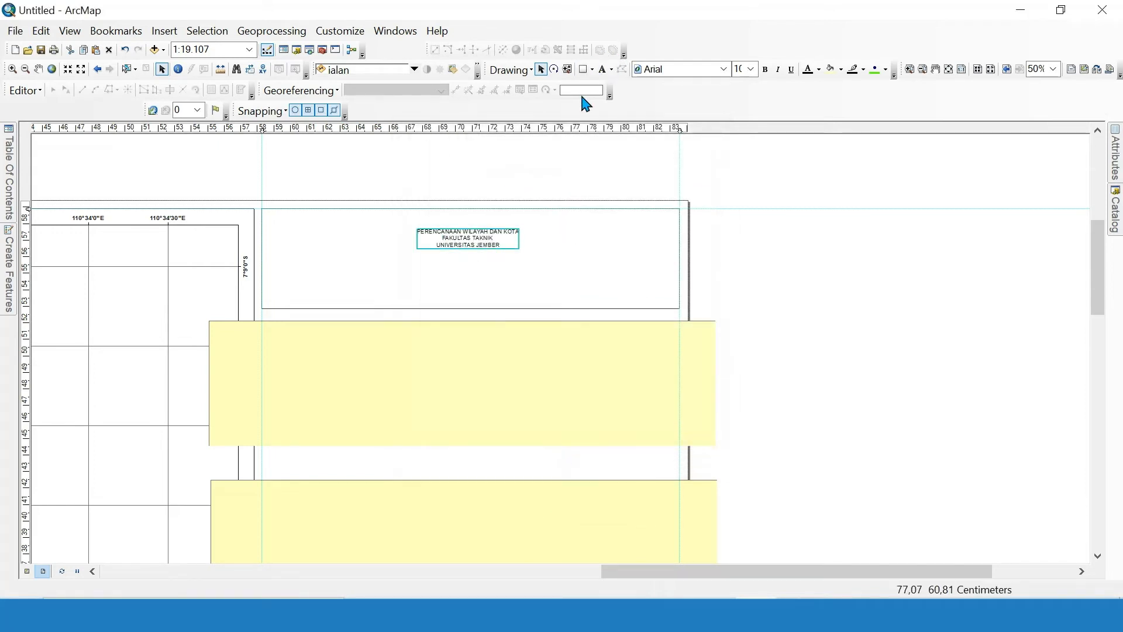
Set the heading text to size 26 and bold, and position it right of centre inside the uppermost side box.
click(751, 70)
drag(753, 130, 756, 147)
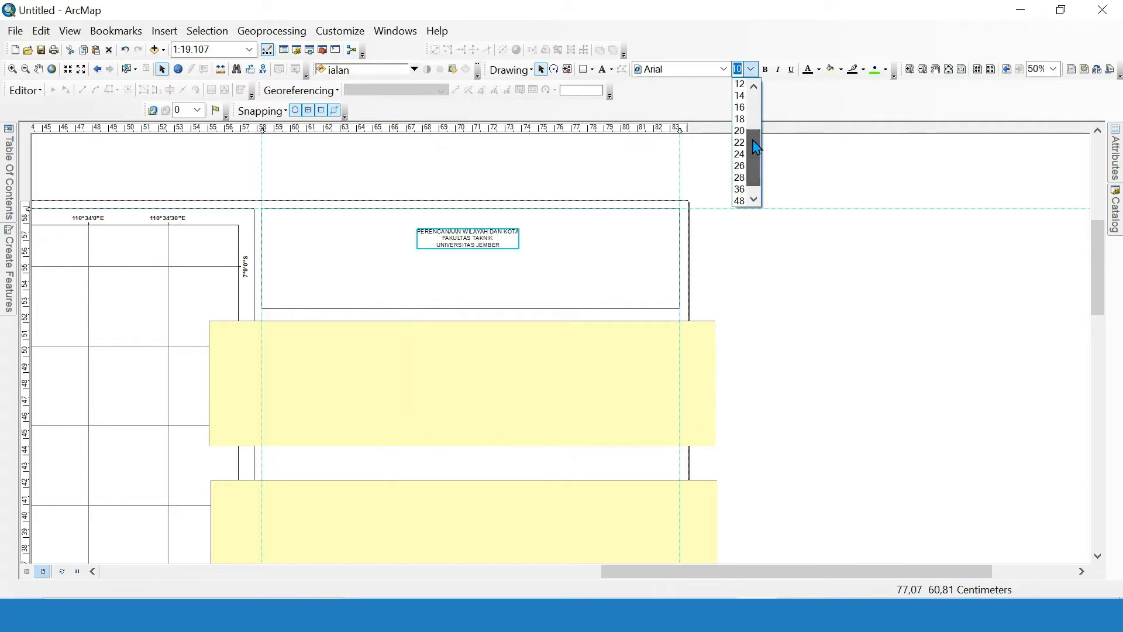
click(740, 168)
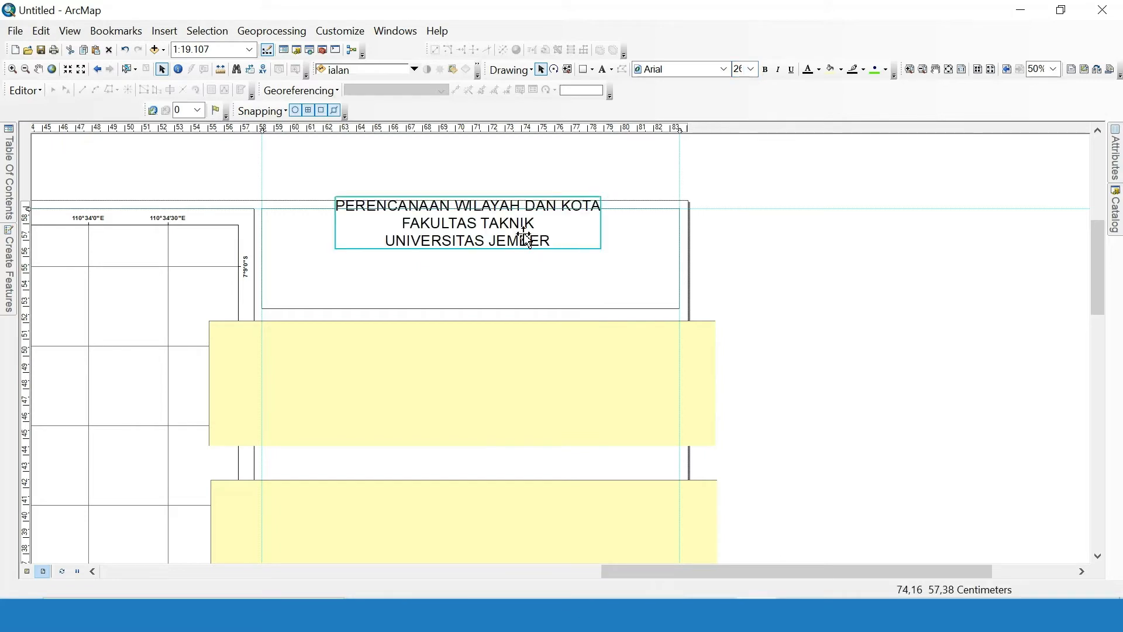
mouse_move(524, 234)
mouse_down()
mouse_move(548, 276)
mouse_move(559, 256)
mouse_up()
click(766, 70)
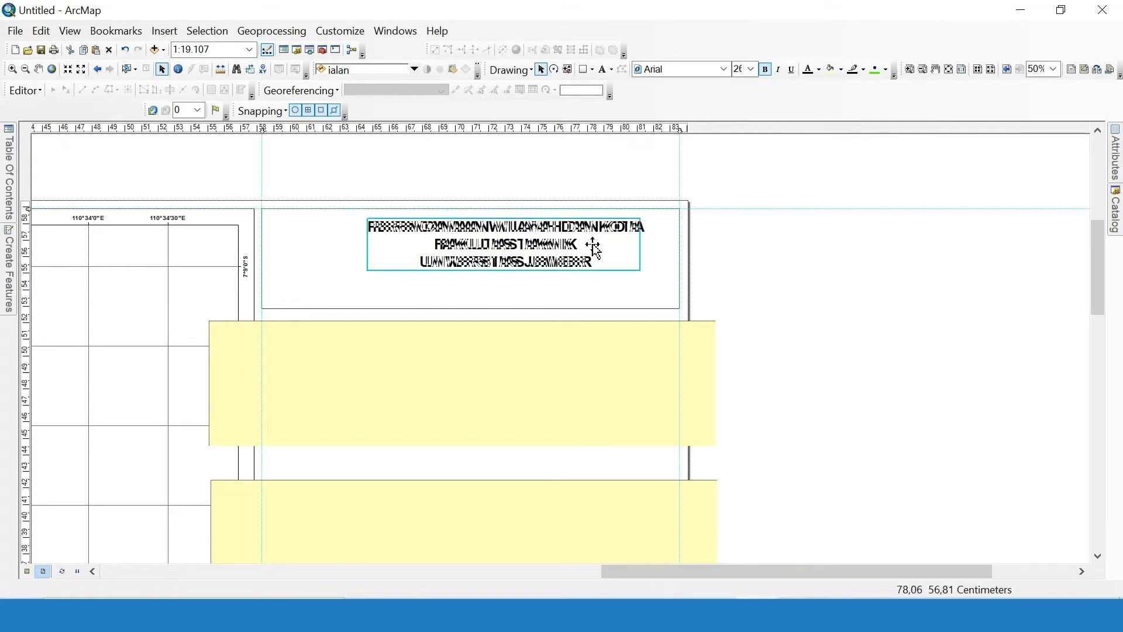
mouse_move(593, 244)
mouse_down()
mouse_move(582, 247)
mouse_move(596, 249)
mouse_up()
Raise the lower edge of the uppermost side box so that it sits just below the heading text.
click(573, 307)
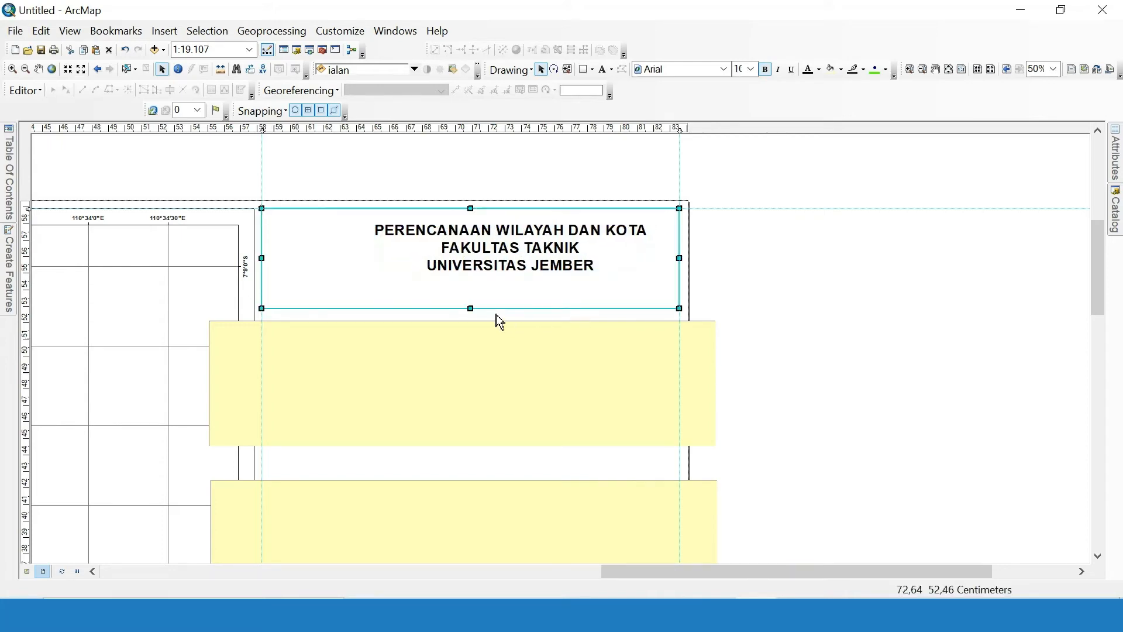
drag(470, 308, 466, 292)
click(752, 266)
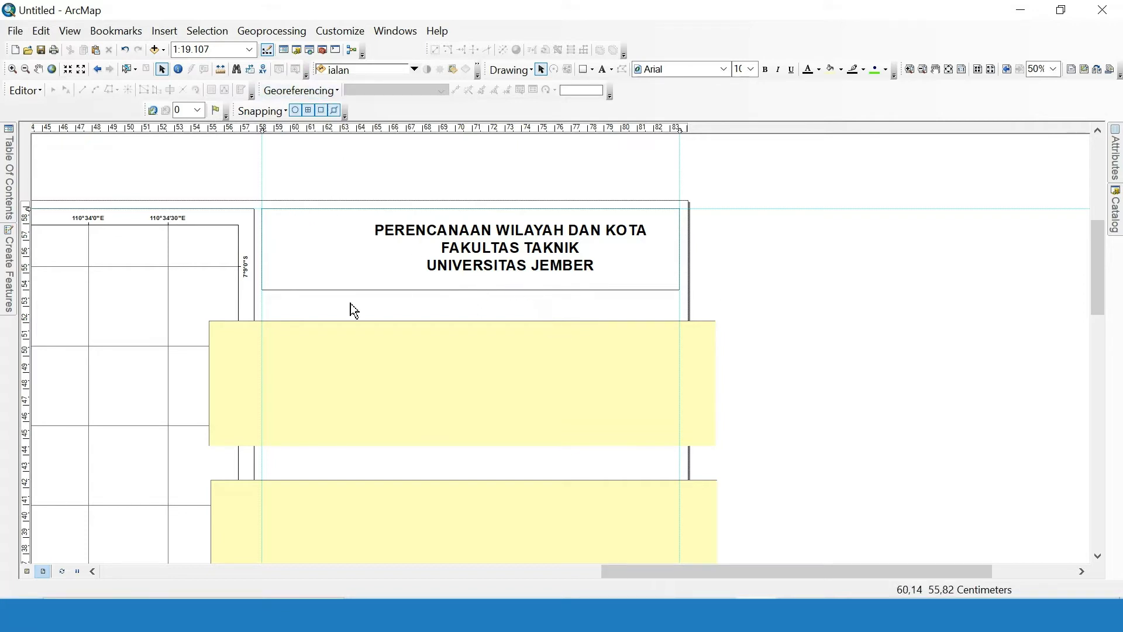
Insert the picture logo-unejbaru2020.jpg from the LOGO folder into the layout.
click(174, 33)
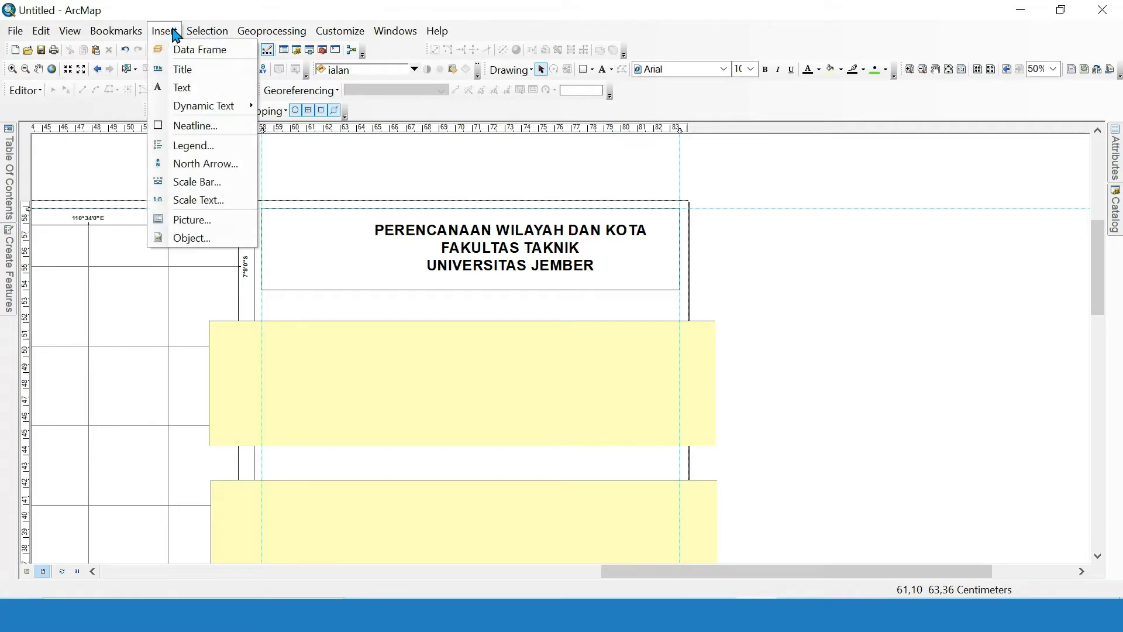
click(185, 225)
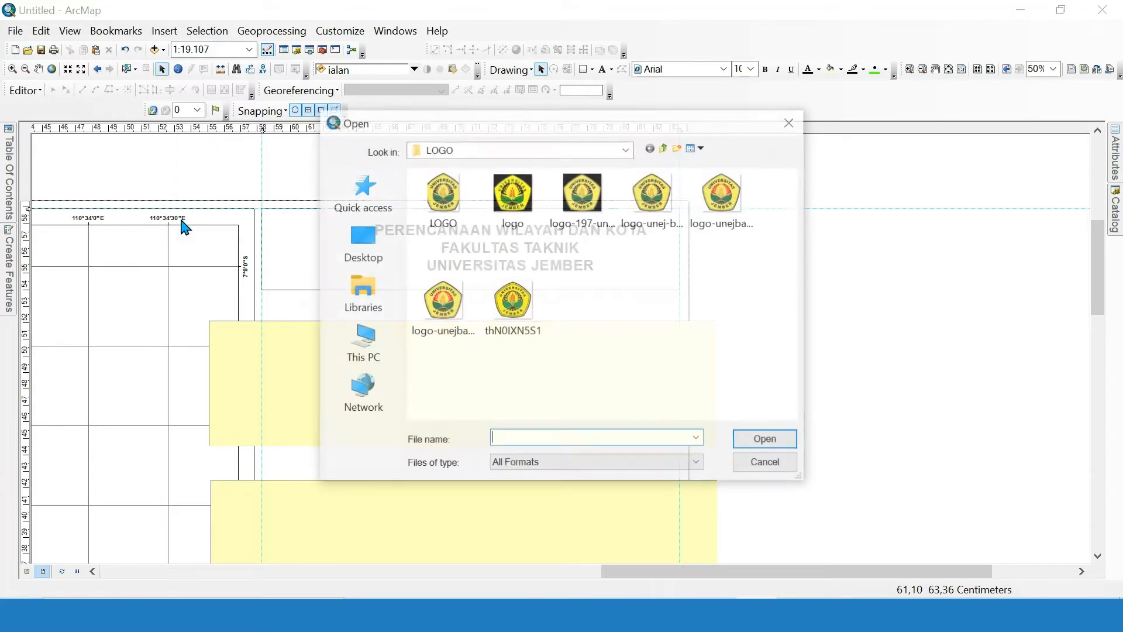
click(740, 224)
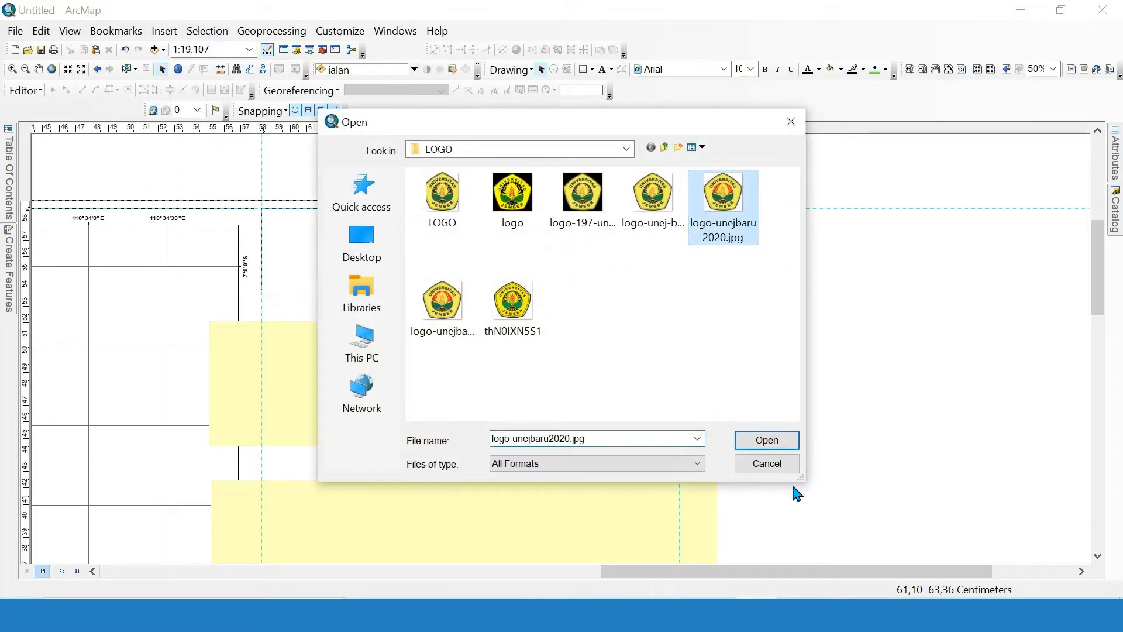
click(749, 441)
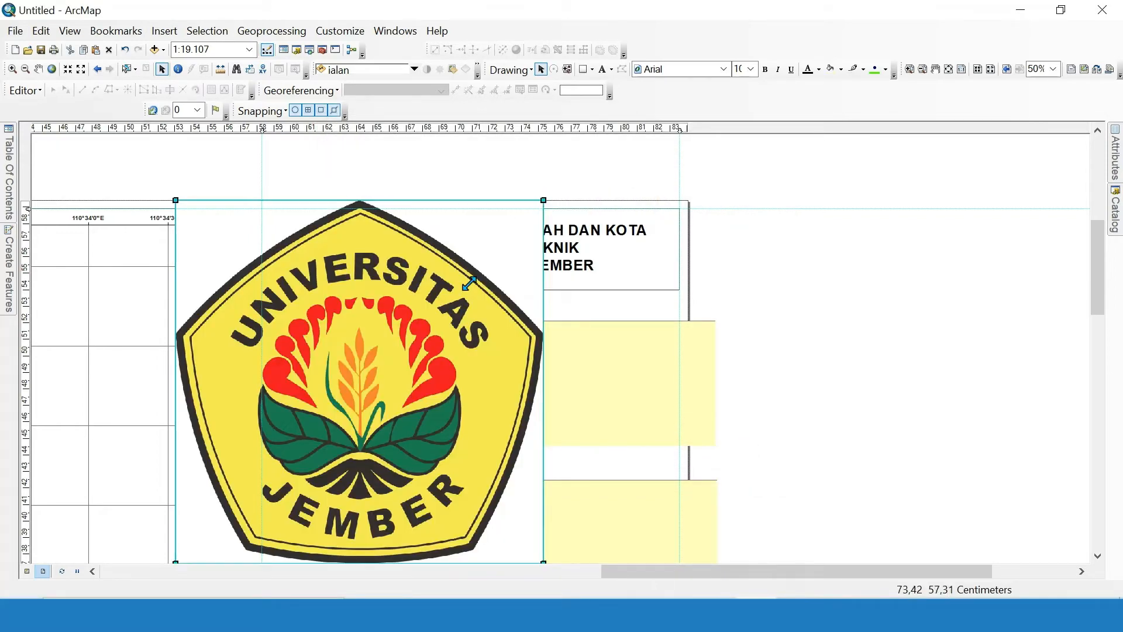
Shrink the university logo and place it inside the uppermost side box, to the left of the heading text.
drag(469, 283, 264, 430)
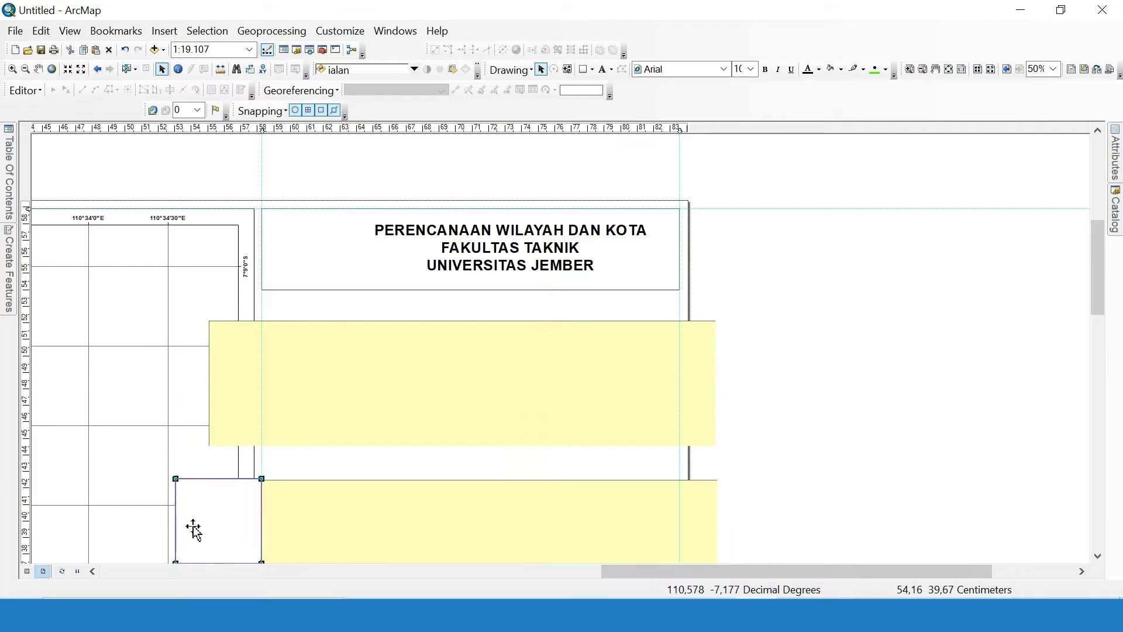
drag(193, 529, 296, 230)
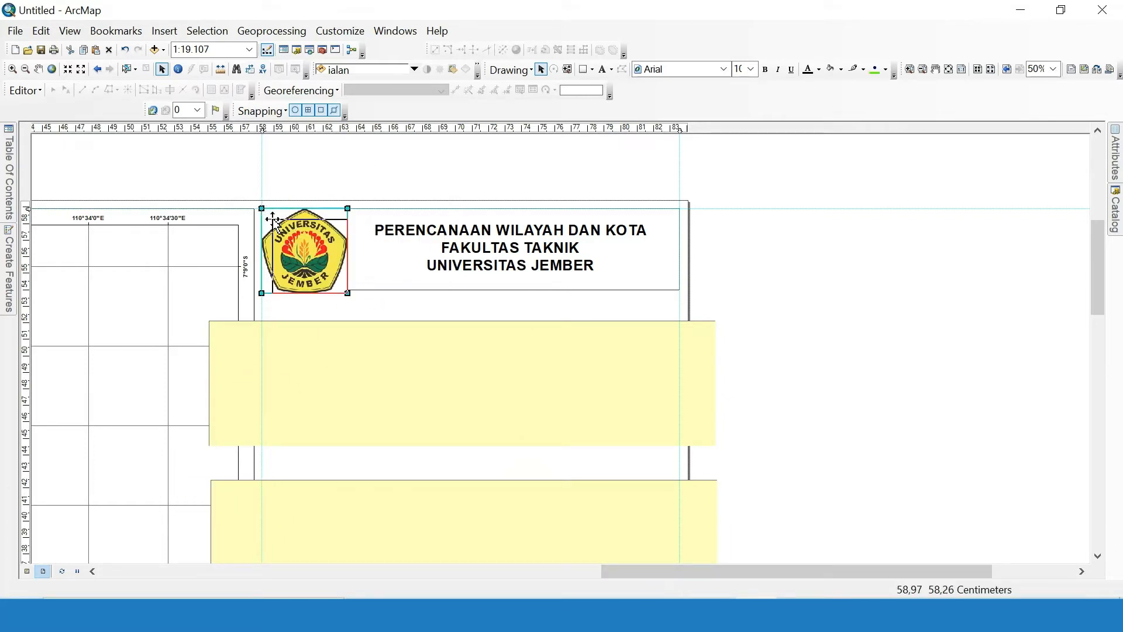
click(269, 221)
drag(262, 209, 270, 217)
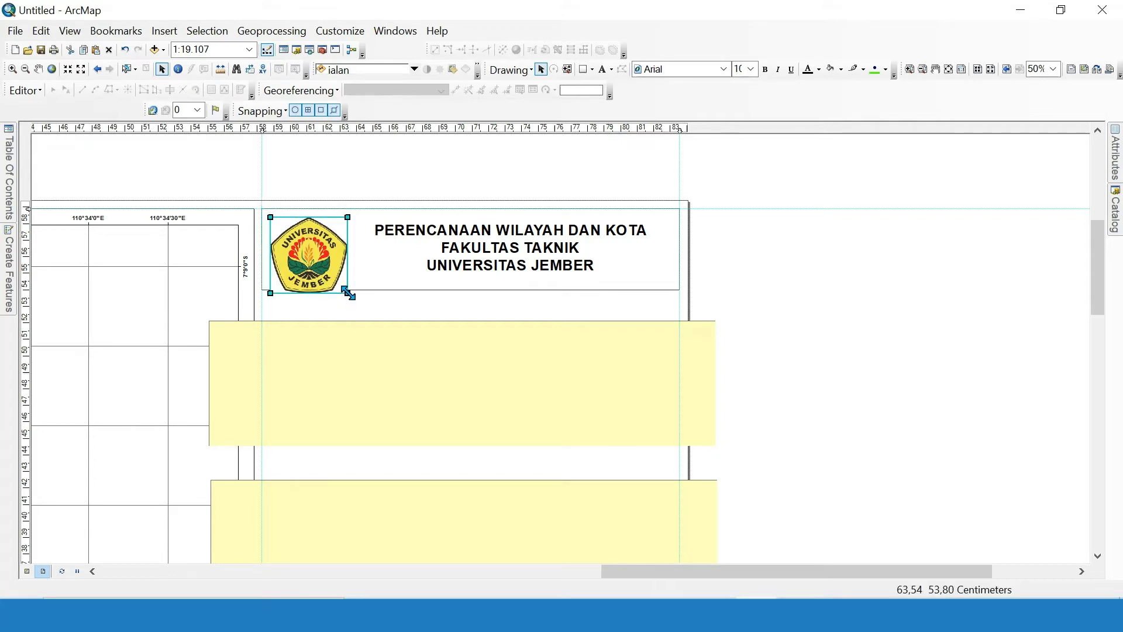
drag(347, 293, 330, 261)
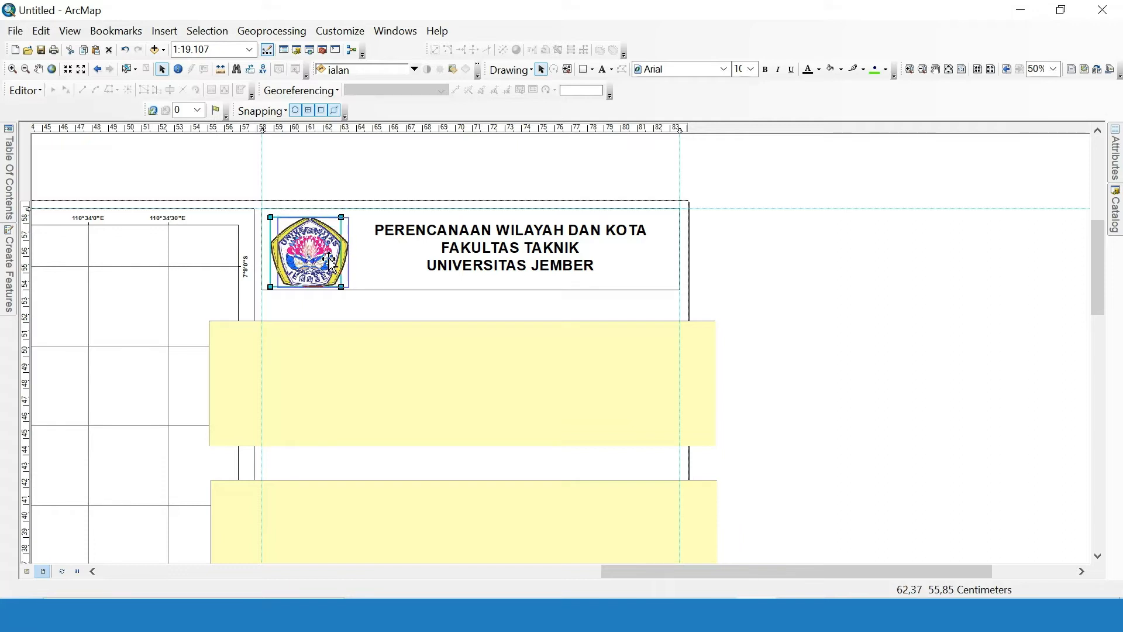
Remove the horizontal guide along the map border's upper edge and nudge the university logo slightly upward inside its box.
click(785, 352)
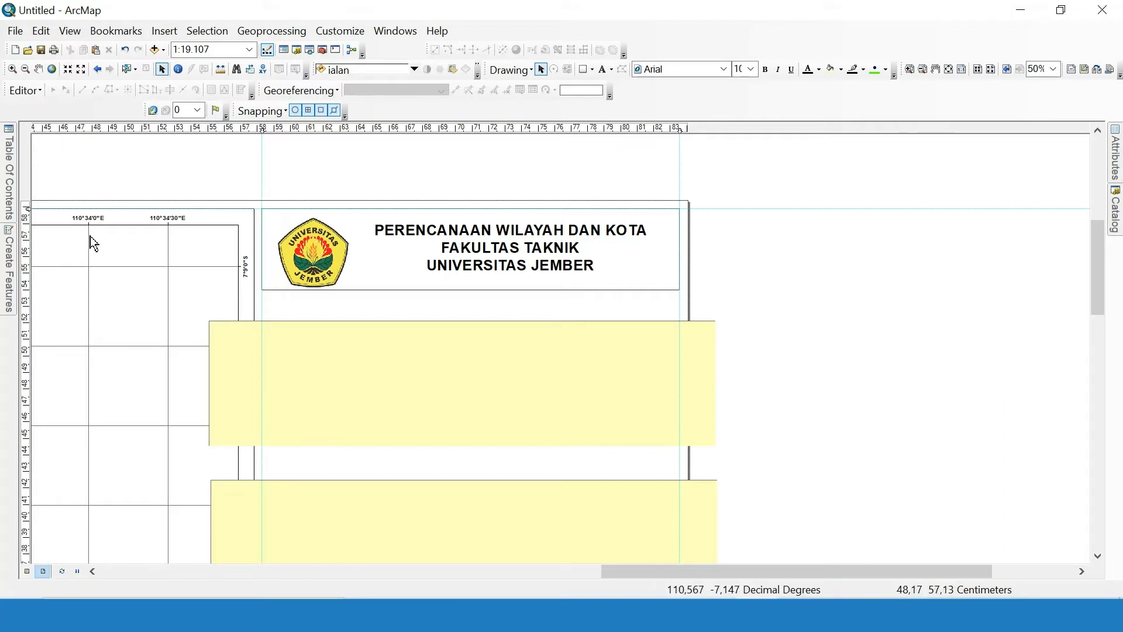
click(28, 208)
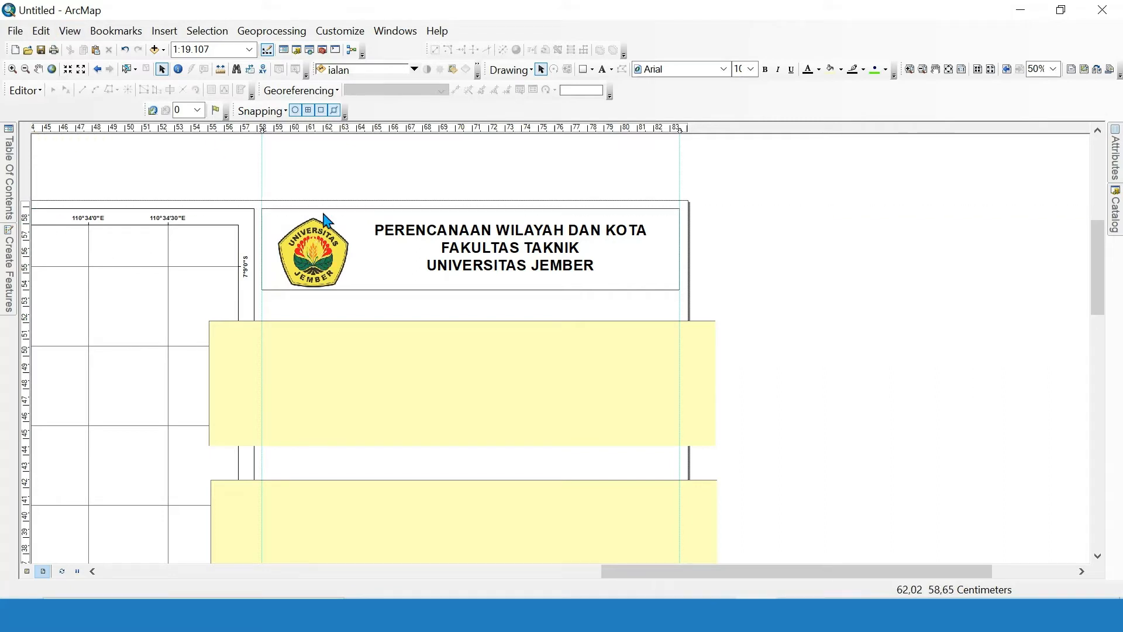
click(309, 256)
drag(313, 256, 312, 250)
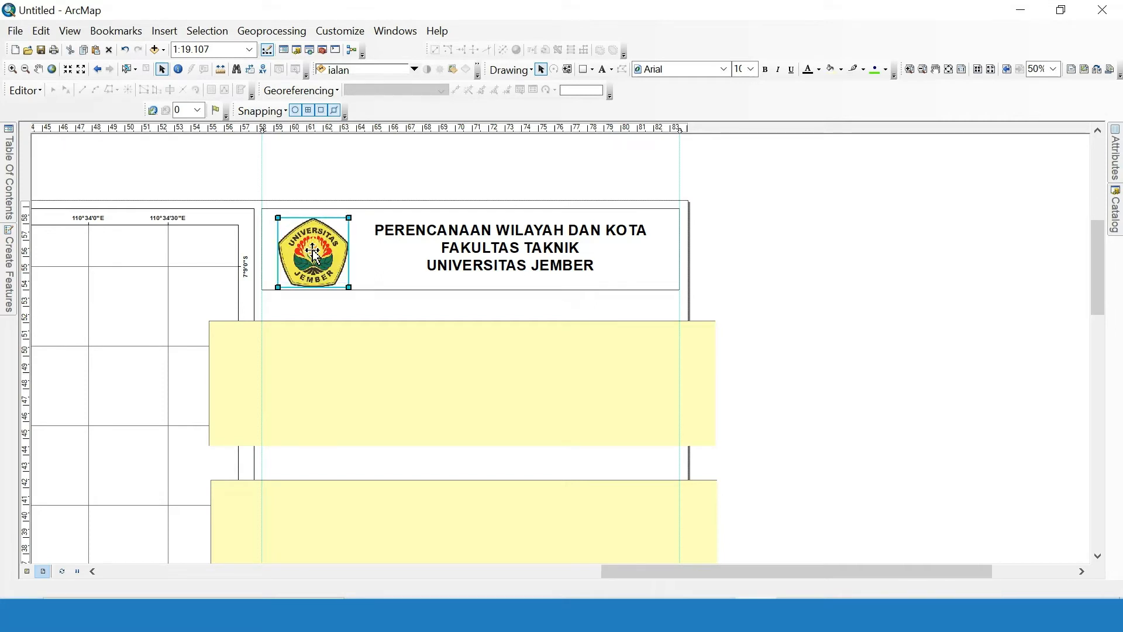
click(842, 287)
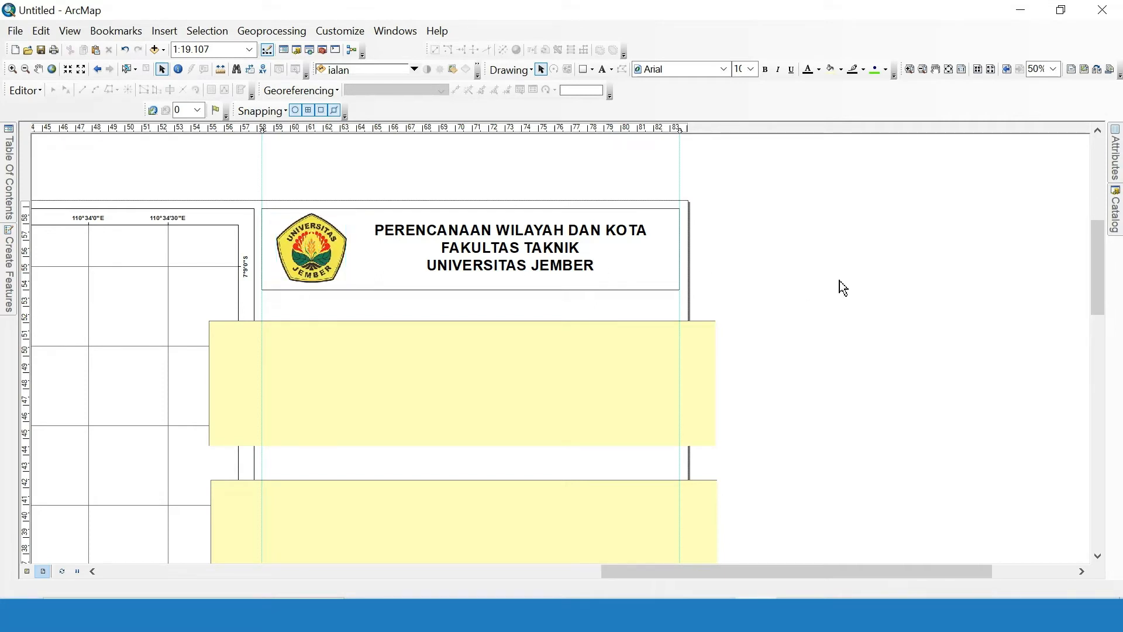
Duplicate the heading box and place the copy directly beneath it, with its upper edge on the heading box's lower edge.
scroll(777, 220, down, 2)
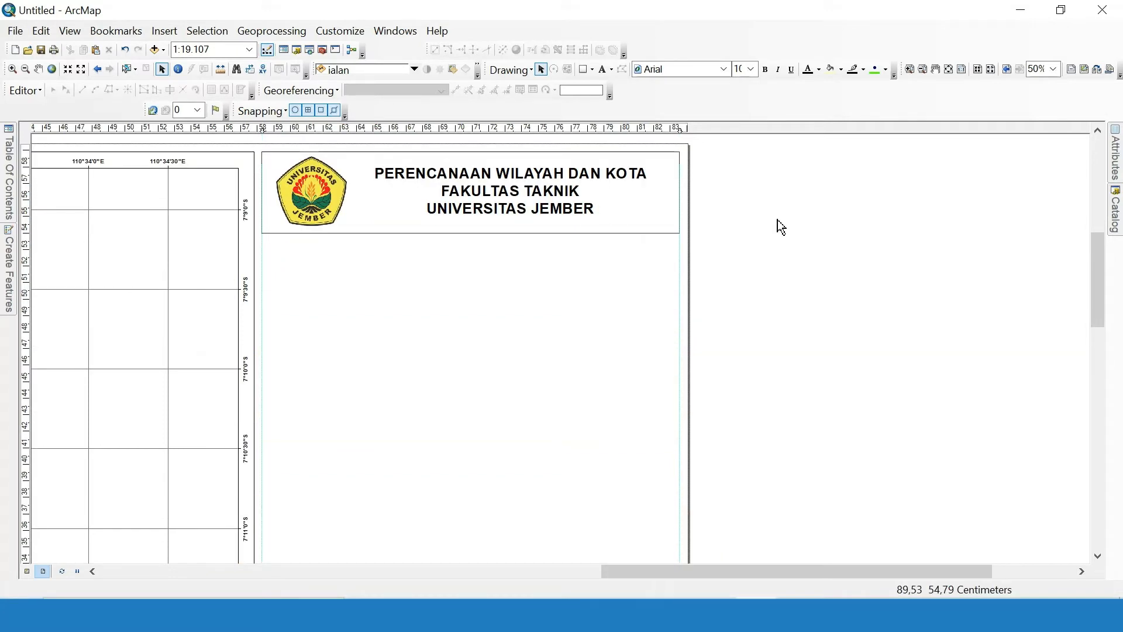
click(654, 234)
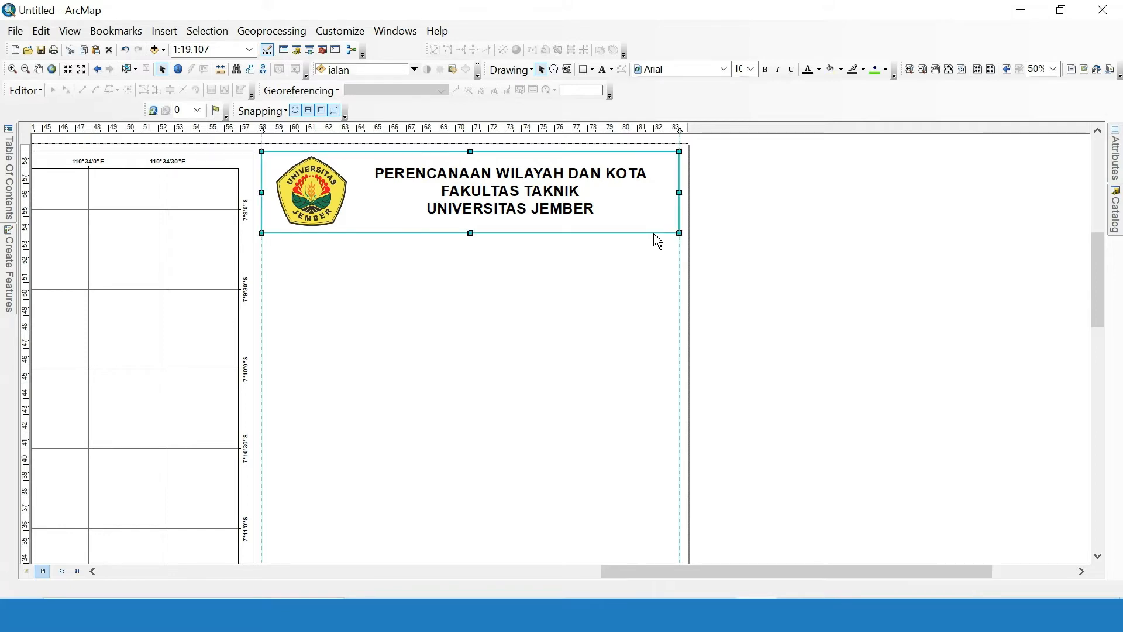
click(657, 241)
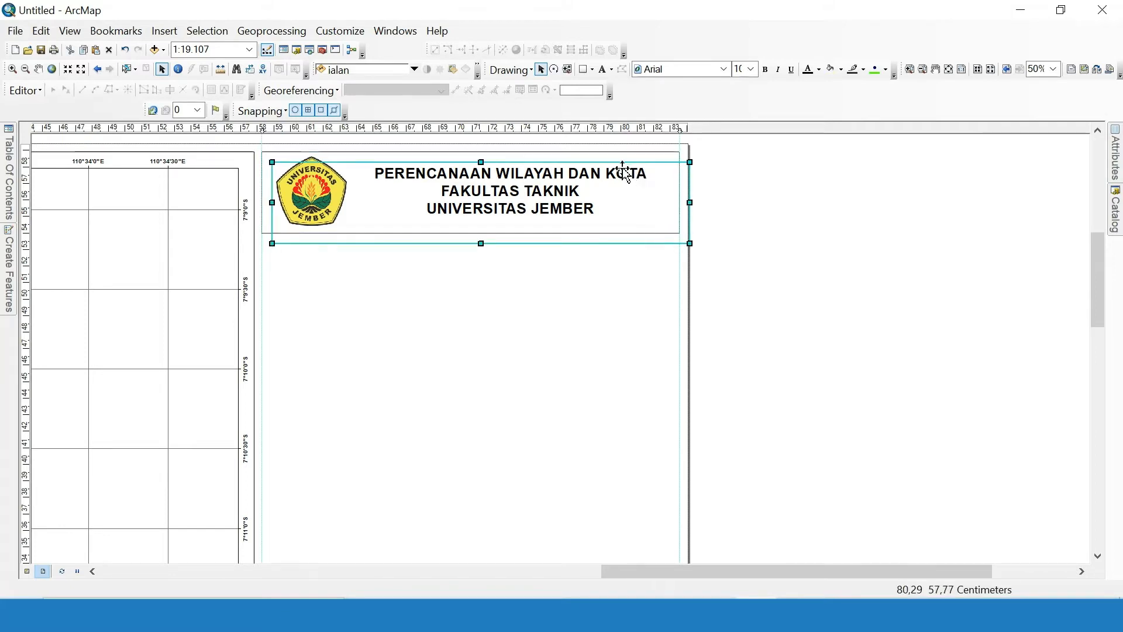
drag(615, 165, 597, 238)
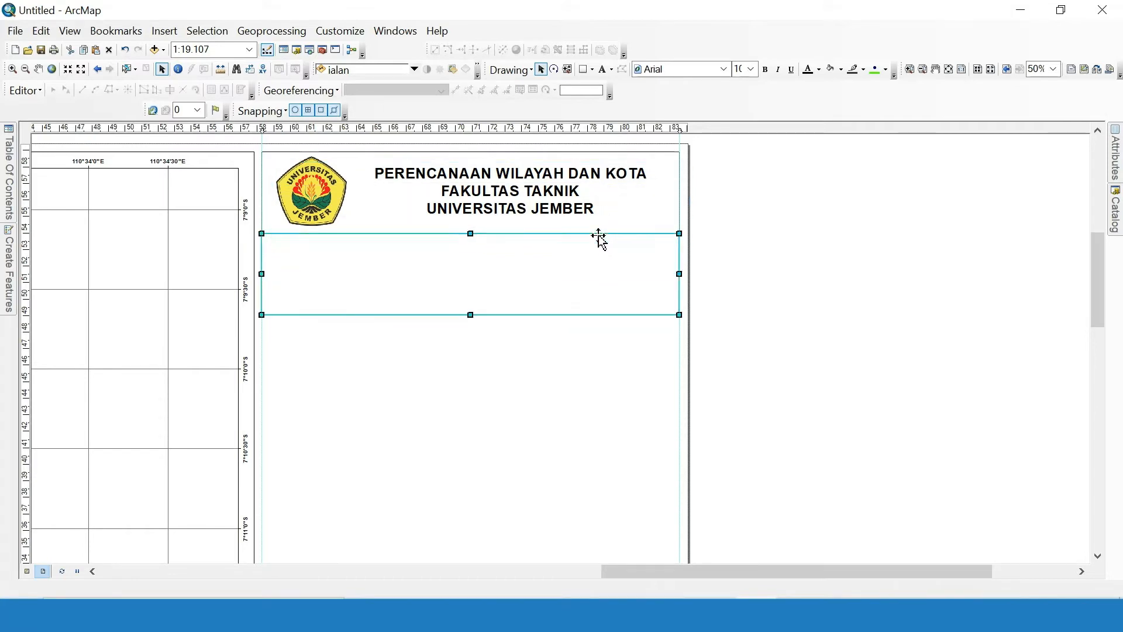
click(723, 243)
scroll(444, 237, up, 3)
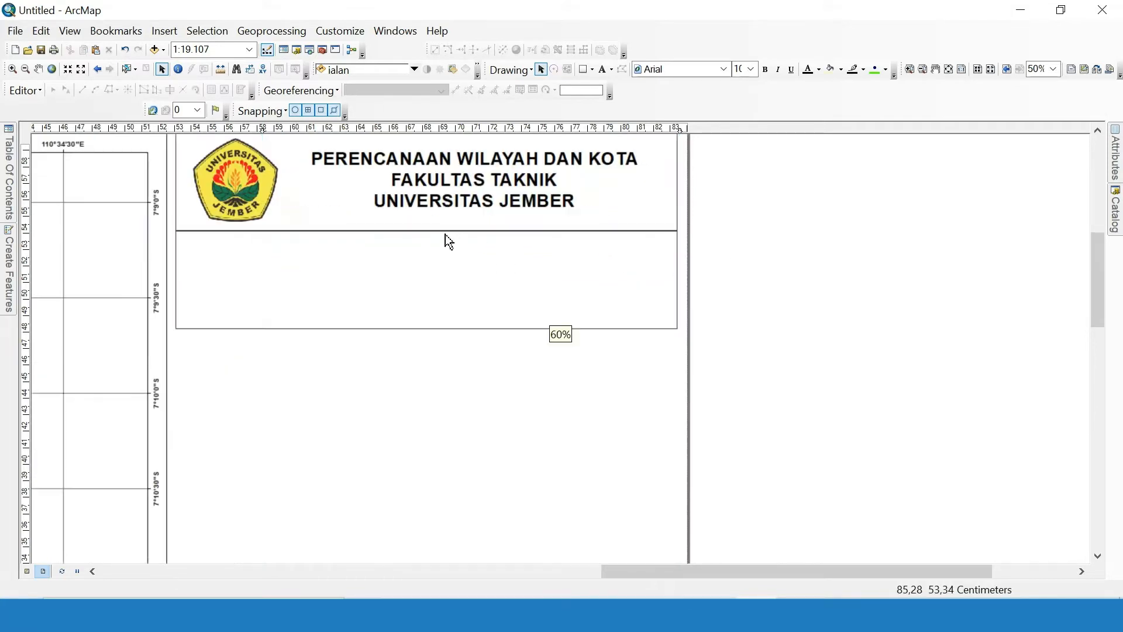
scroll(420, 203, up, 1)
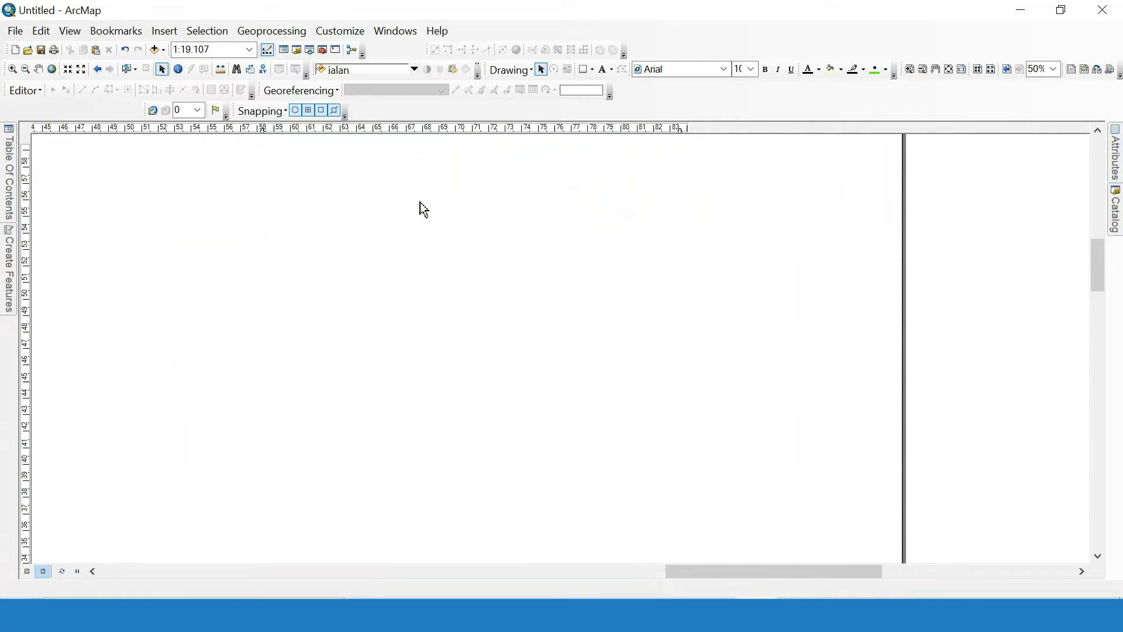
click(536, 259)
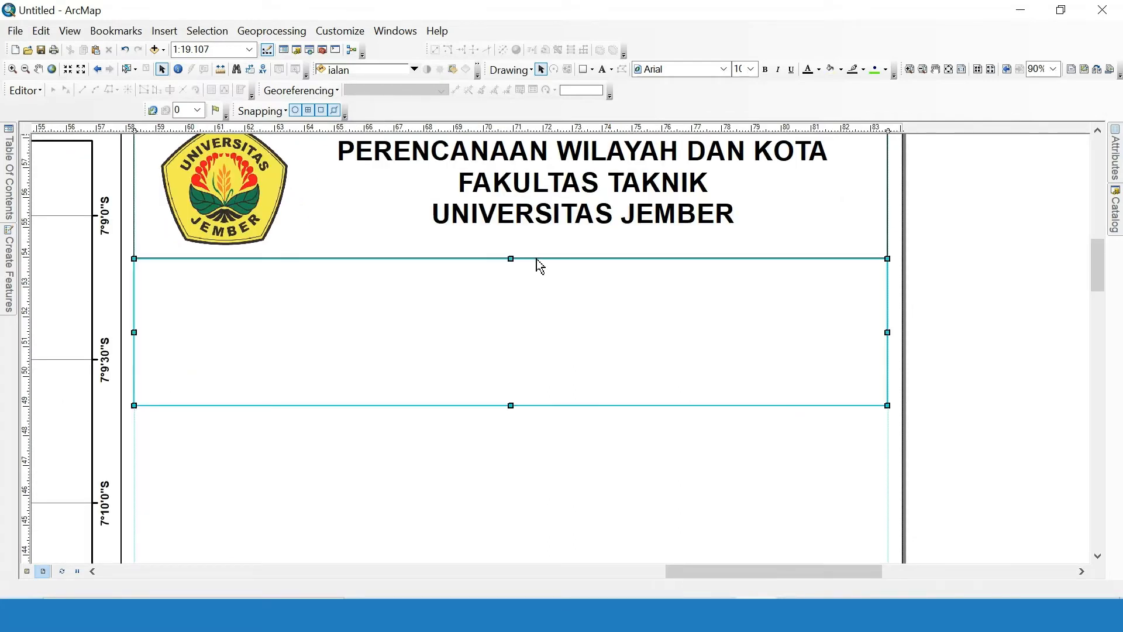
scroll(537, 259, up, 3)
scroll(535, 259, up, 1)
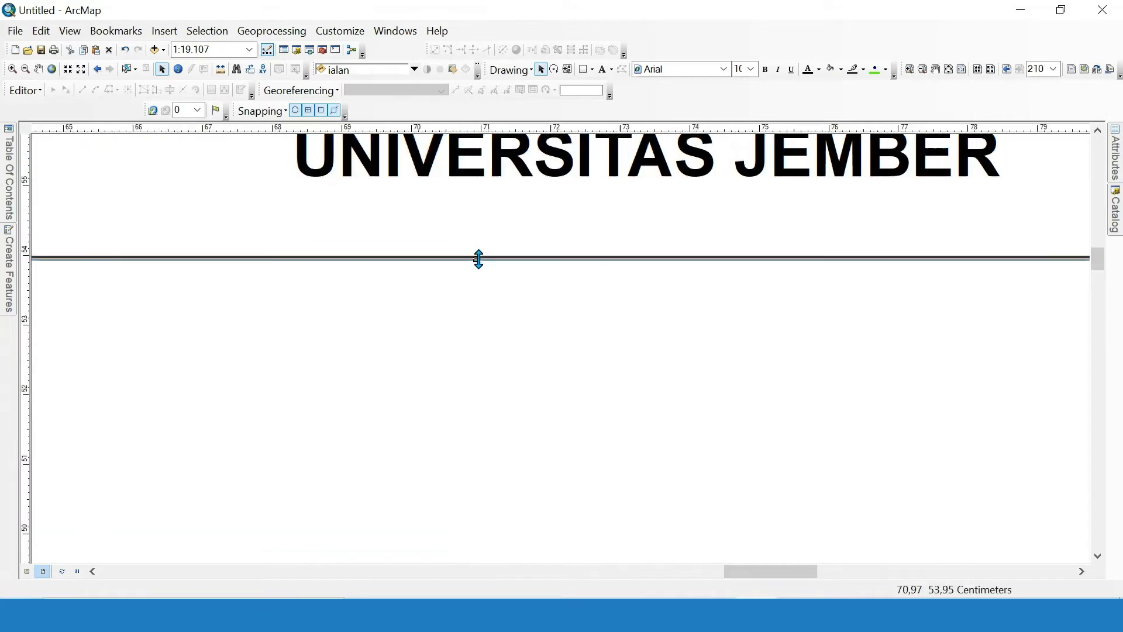
scroll(750, 381, down, 4)
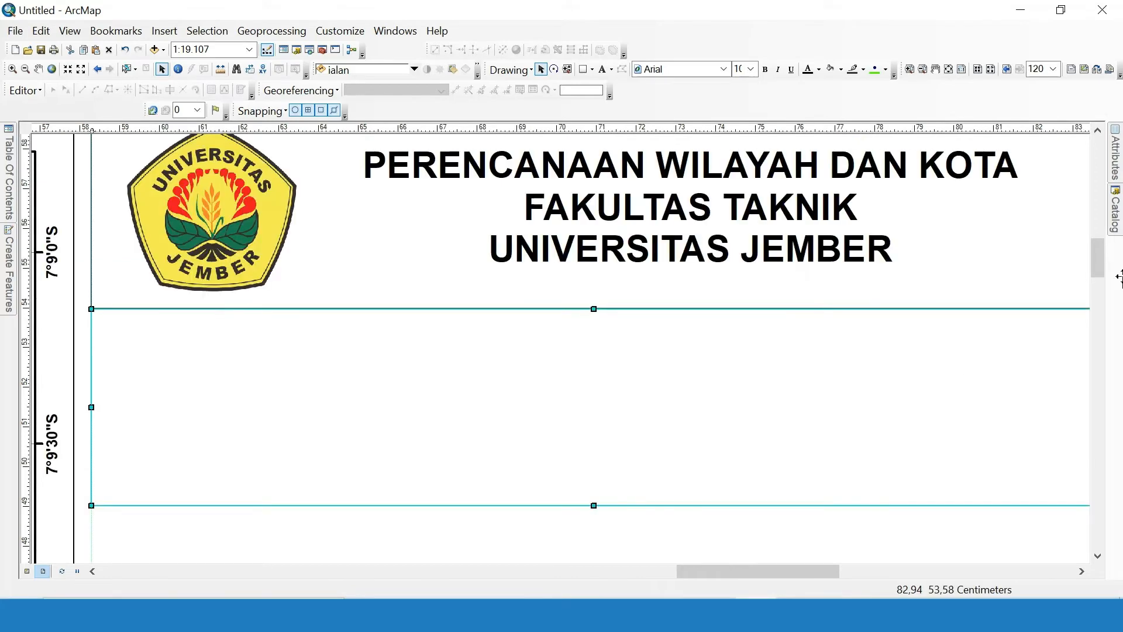
scroll(845, 395, down, 3)
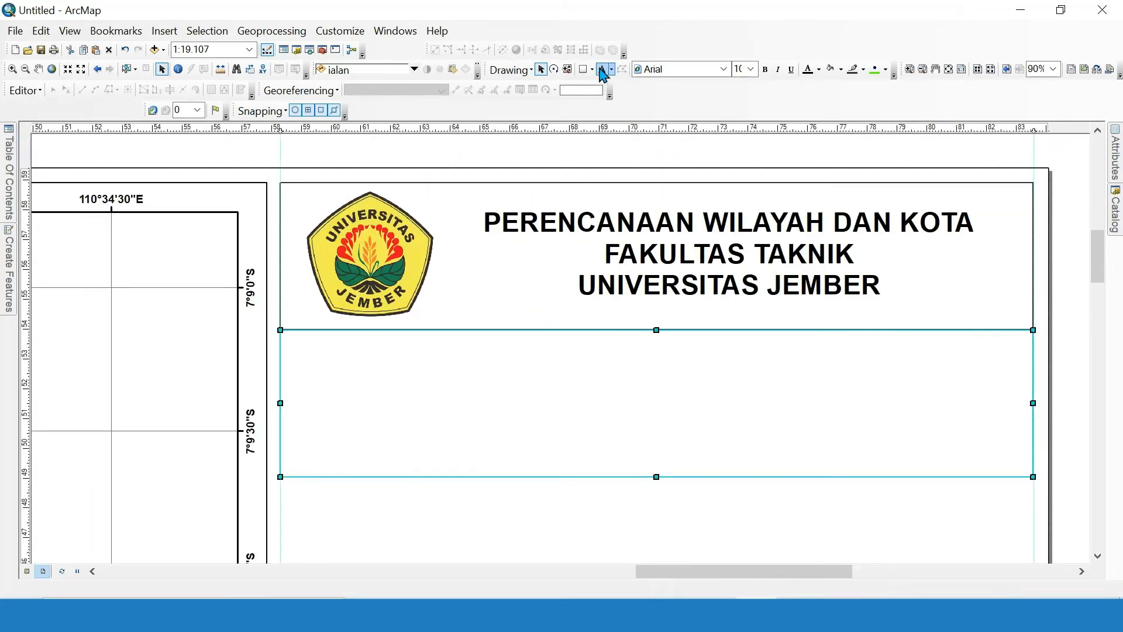
Place a new text element inside the empty box below the university heading.
click(603, 70)
click(601, 364)
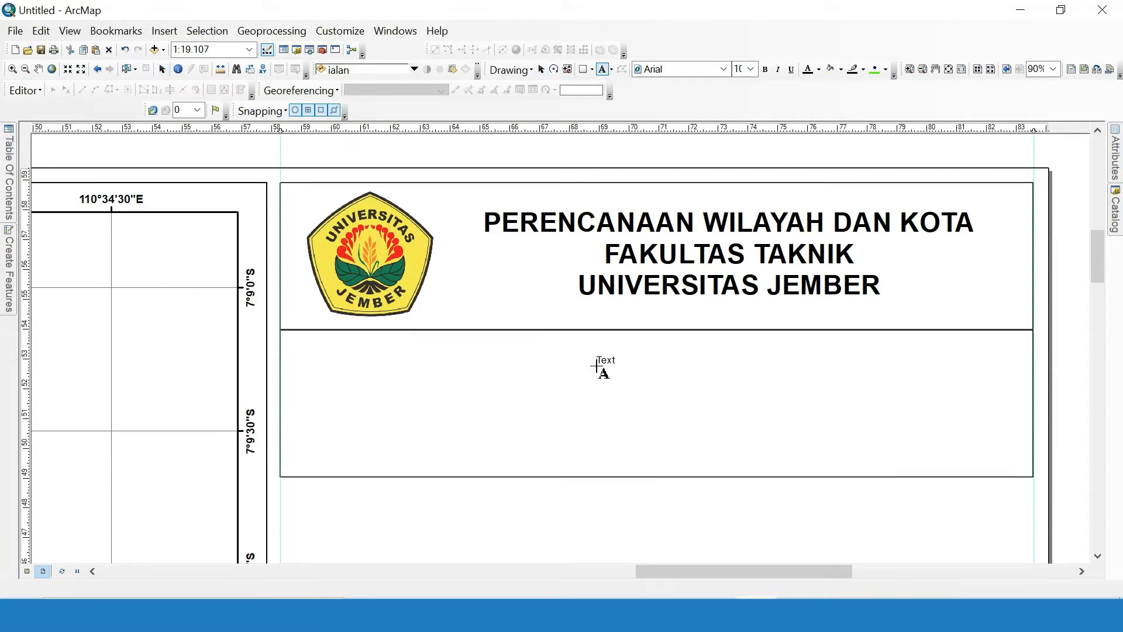
key(Return)
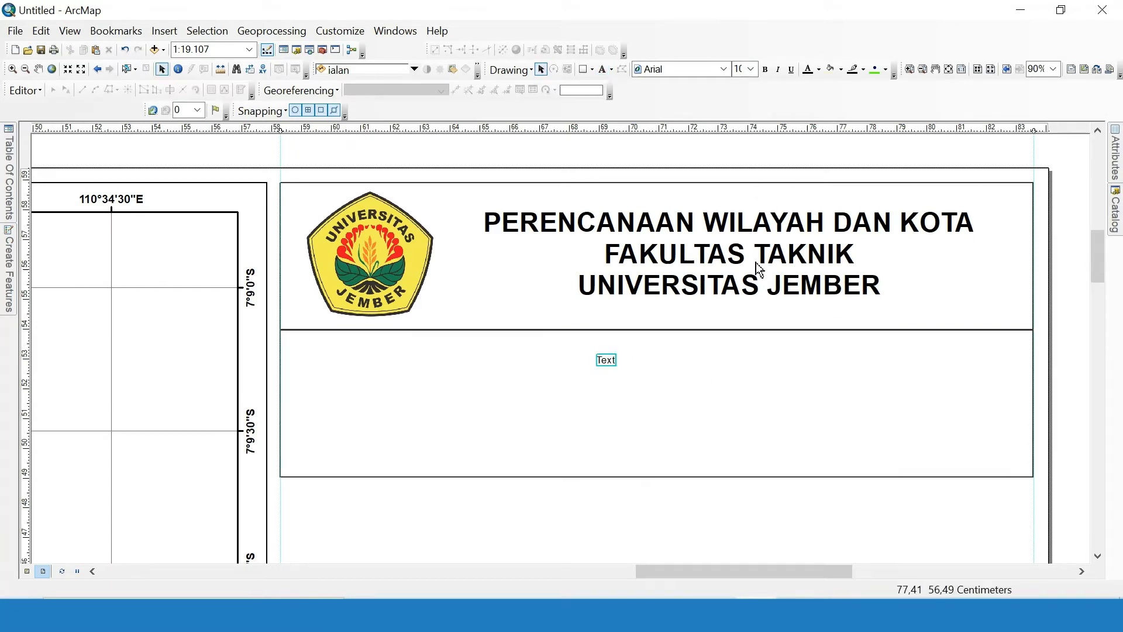
Replace the new element's placeholder text with the line DASAR PERANCANGAN DAN PERENCANAAN.
right_click(614, 361)
click(636, 350)
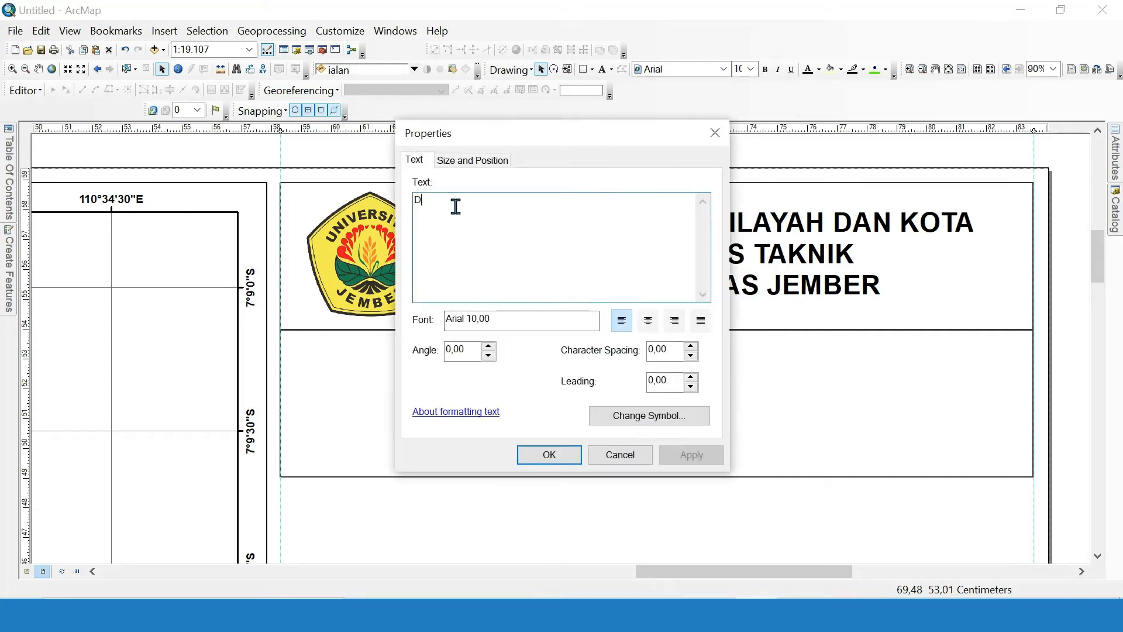
text(DAS)
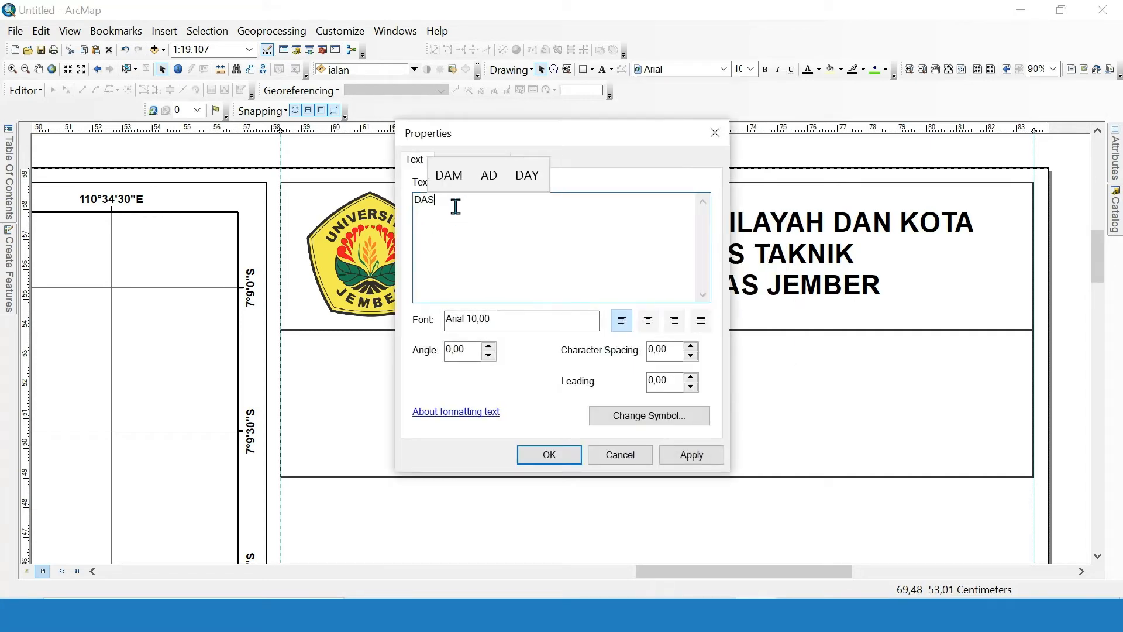
text(AR PE)
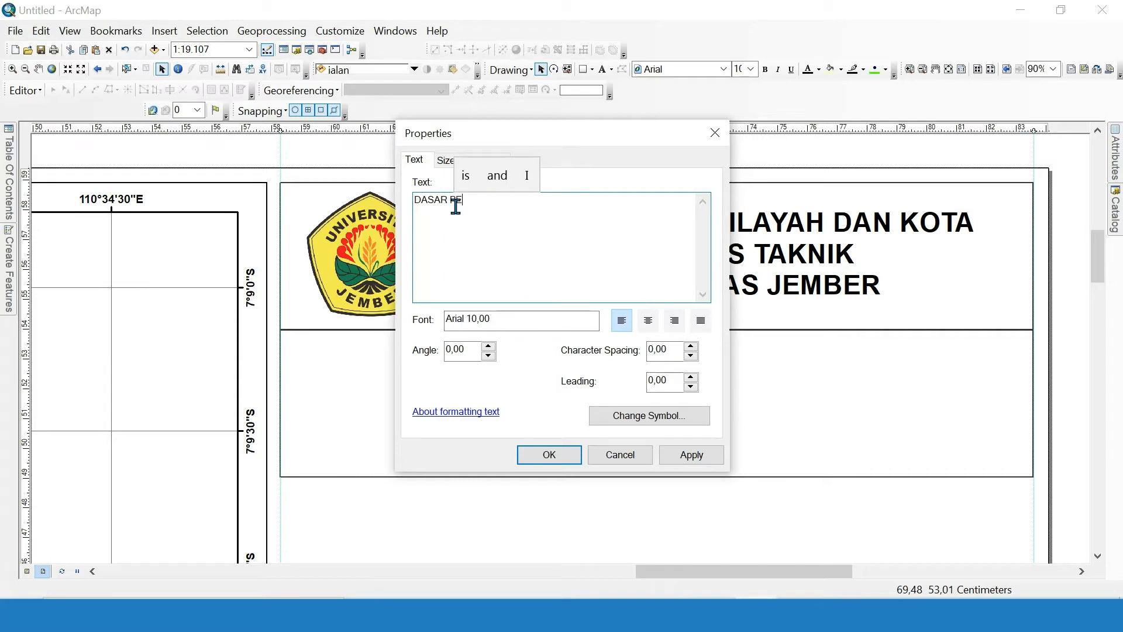
text(R)
text(AN)
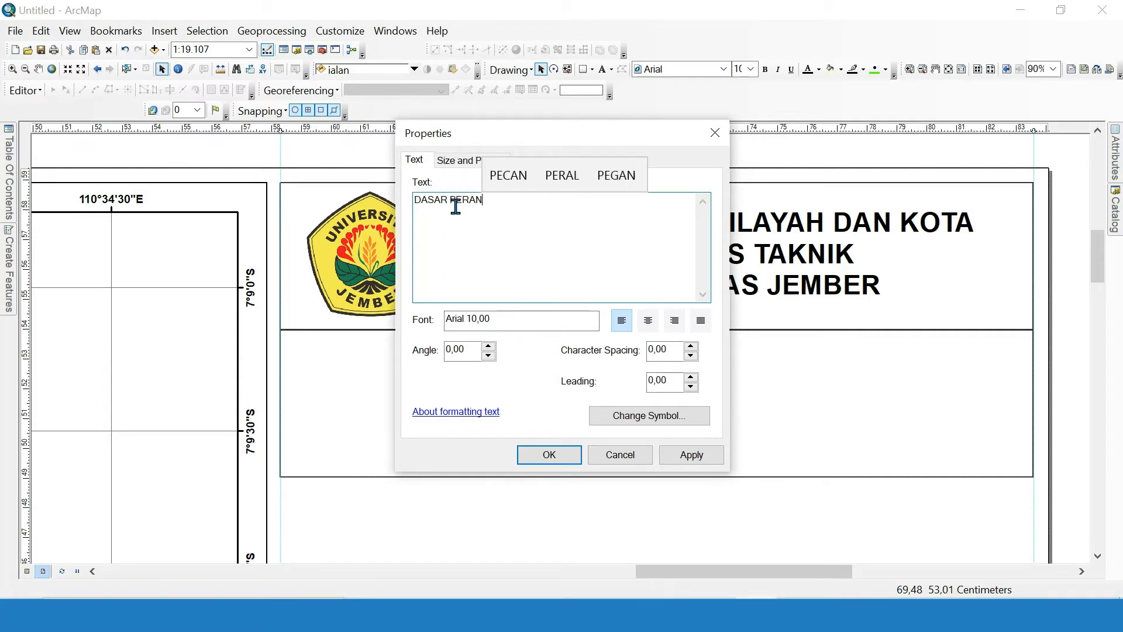
text(CANGAN DAN PE)
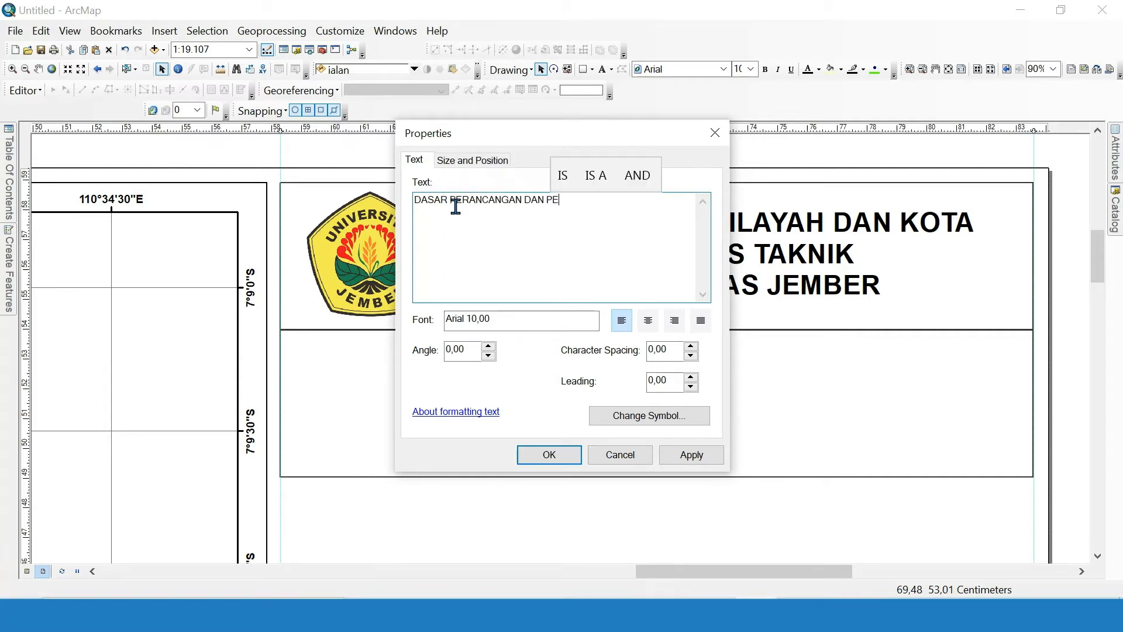
text(RENCANAAN)
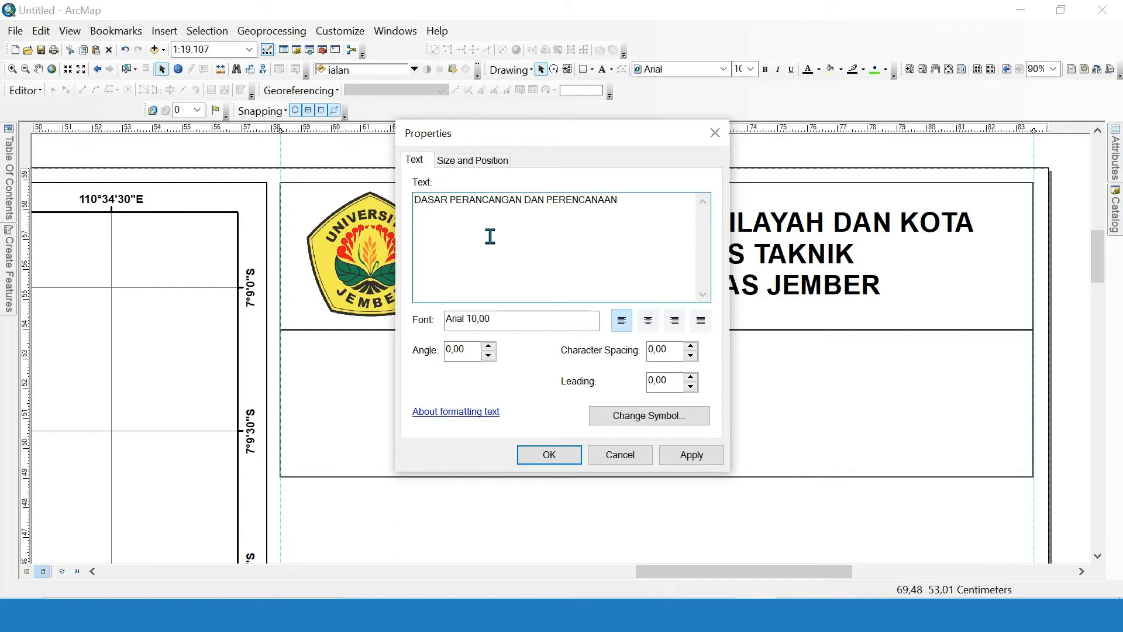
Add DESA SAMBIREJO as the second line of the text, with the village name written as one word.
text(ESA S)
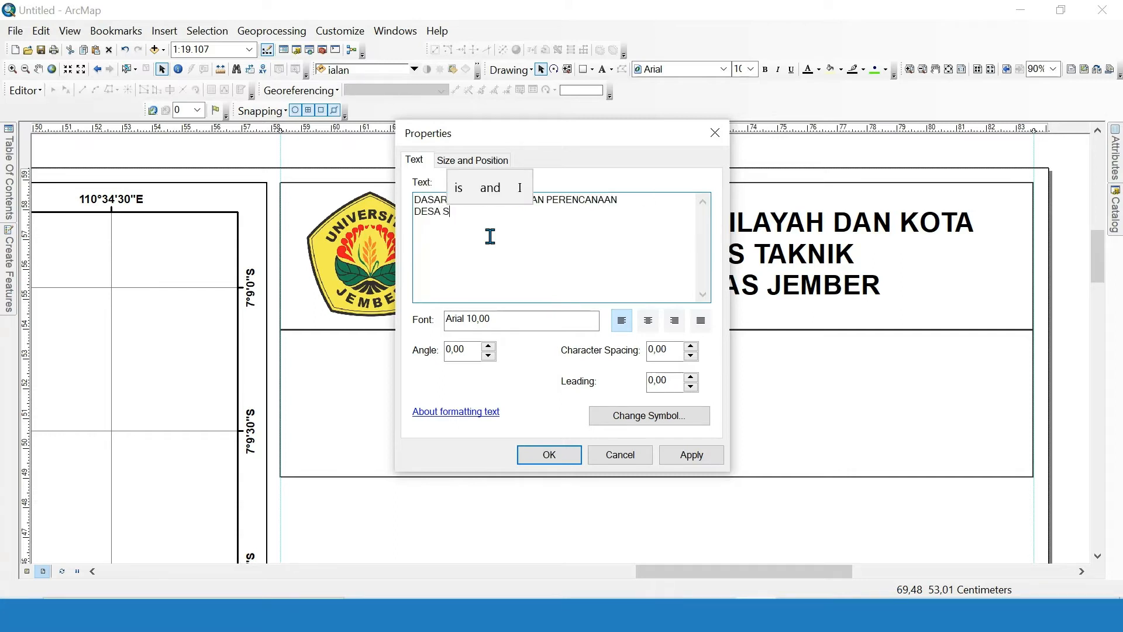
text(AMBI R)
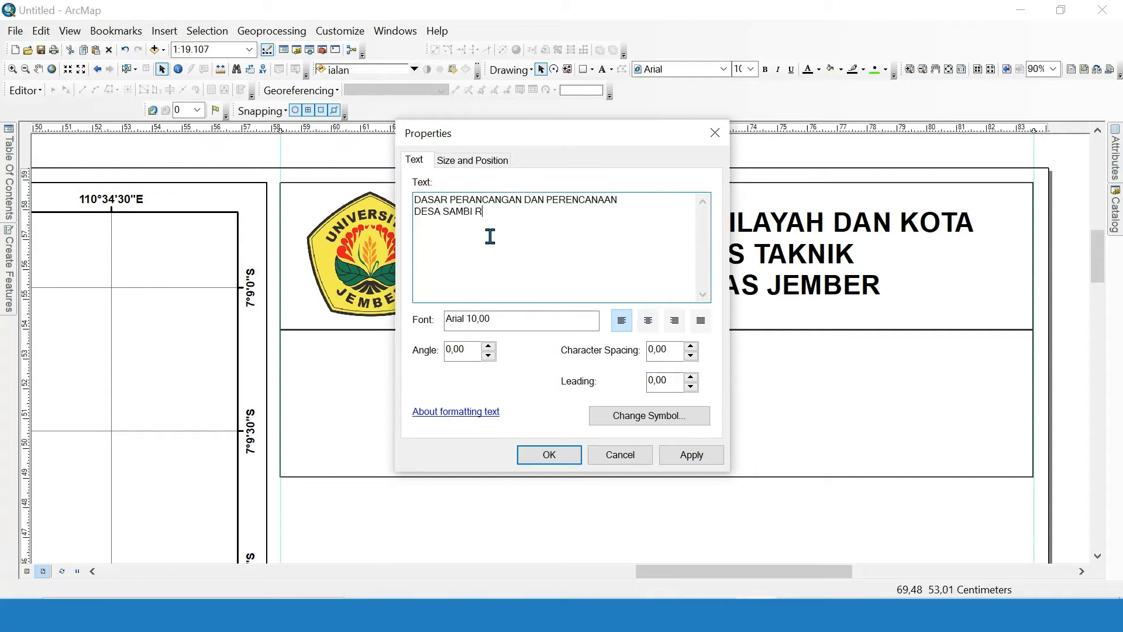
text(EJO)
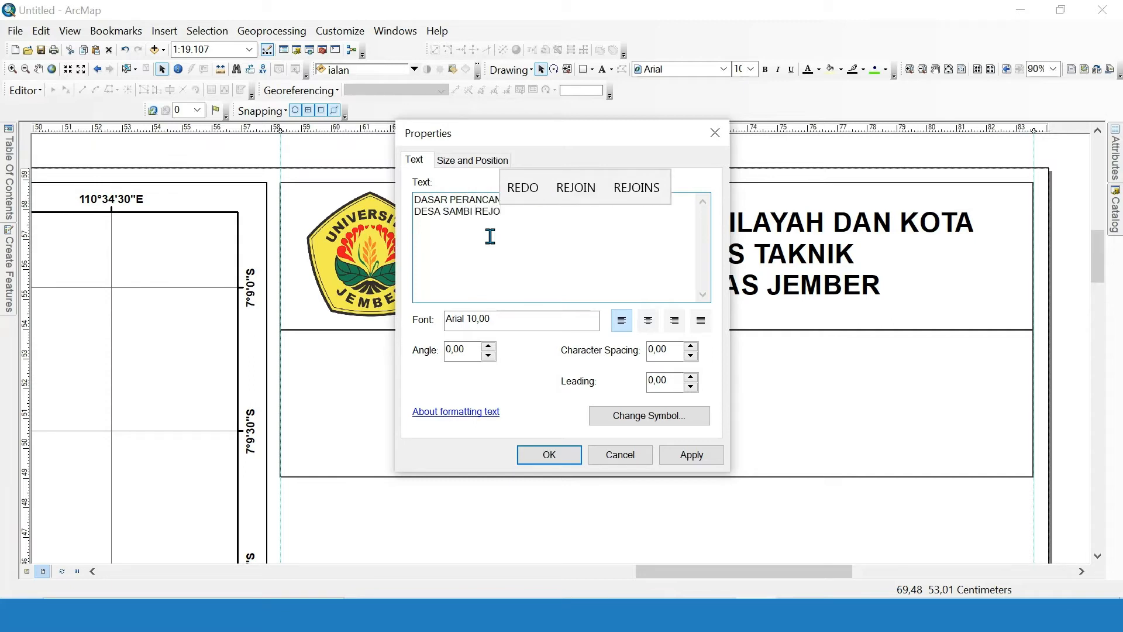
key(BackSpace)
key(BackSpace)
key(BackSpace)
key(BackSpace)
key(BackSpace)
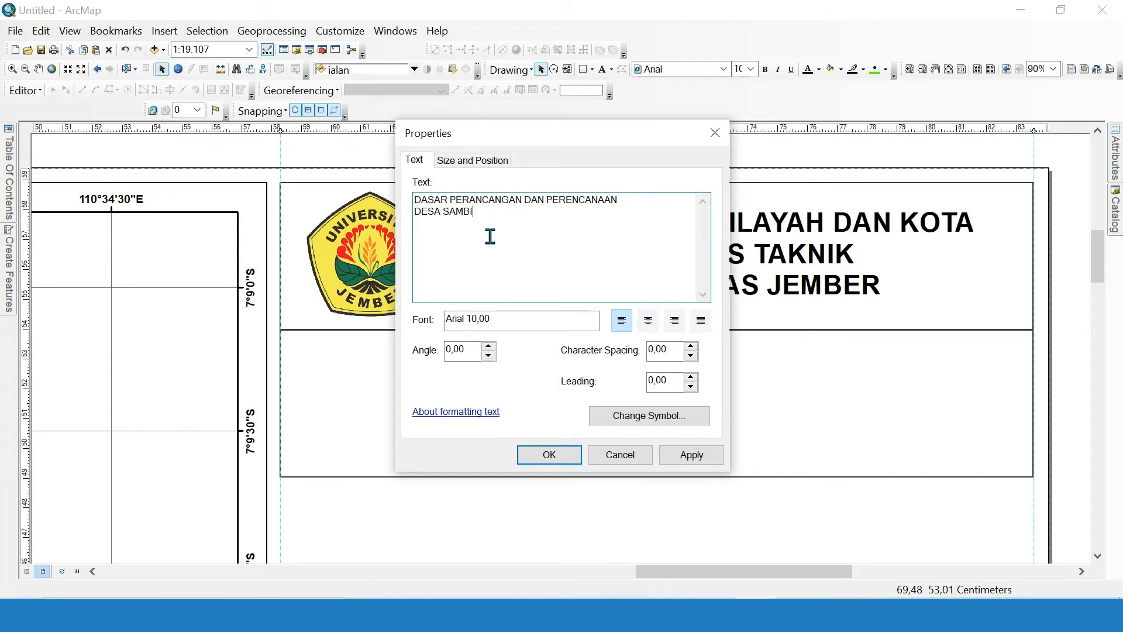
text(REJO)
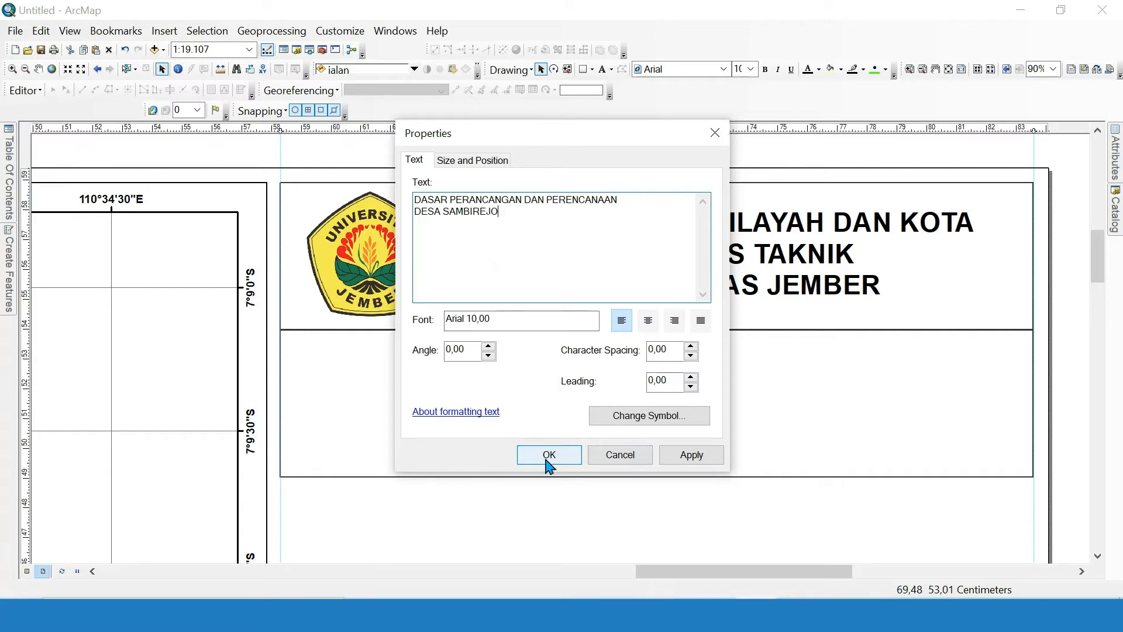
Add the lines KECAMATAN BRINGIN and KABUPATEN SEMARANG to the text and apply it to the layout.
text(KE)
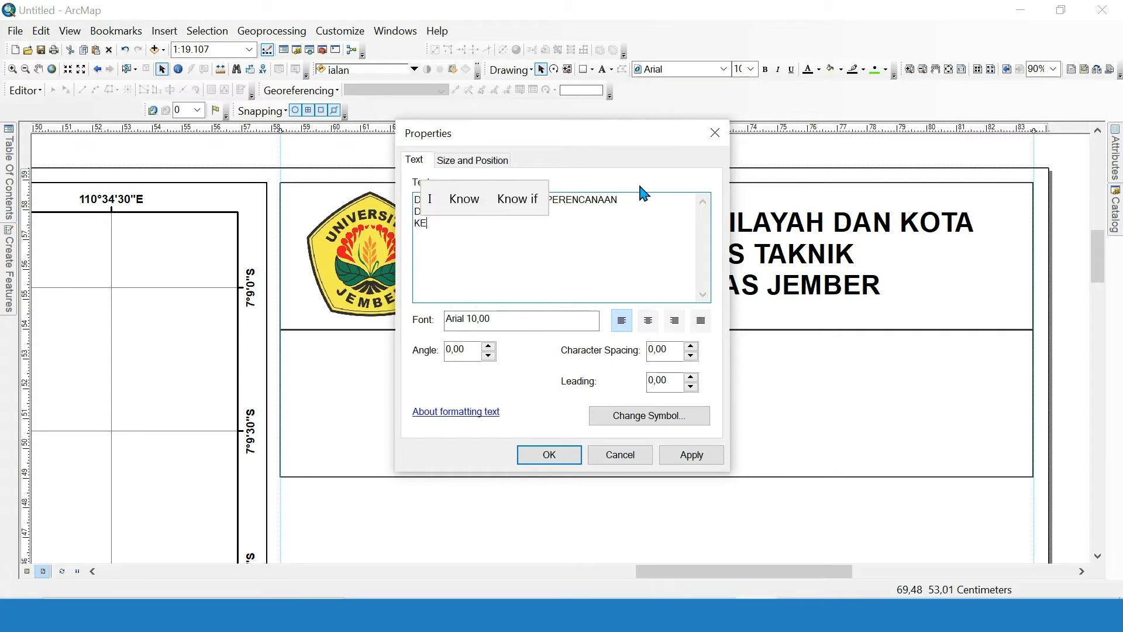
text(CAMATAN )
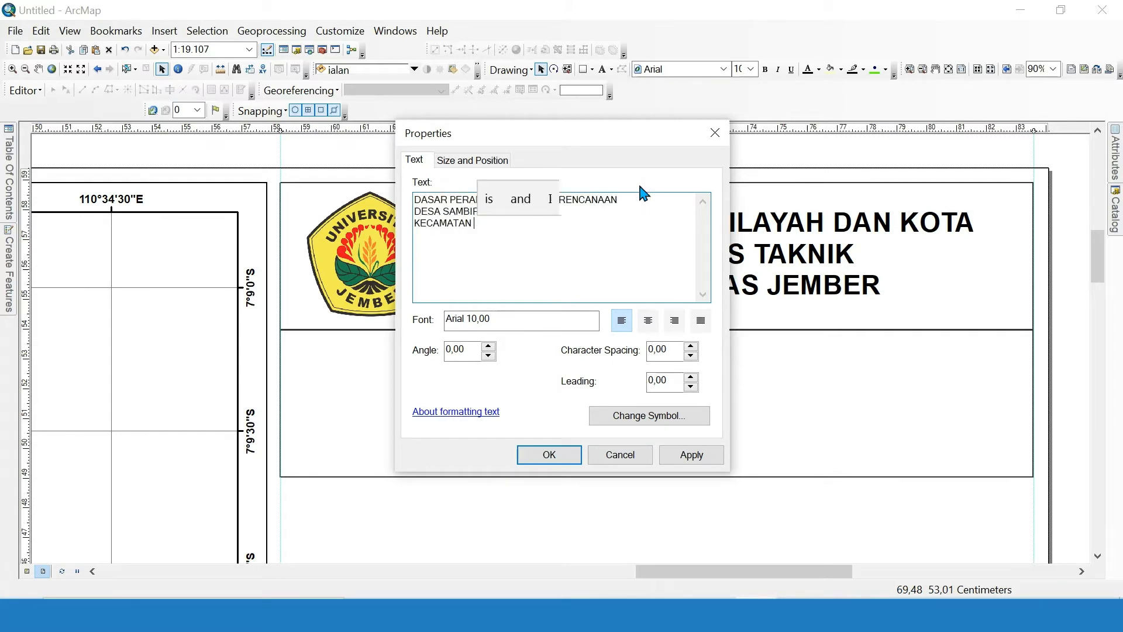
text(BRINGIN)
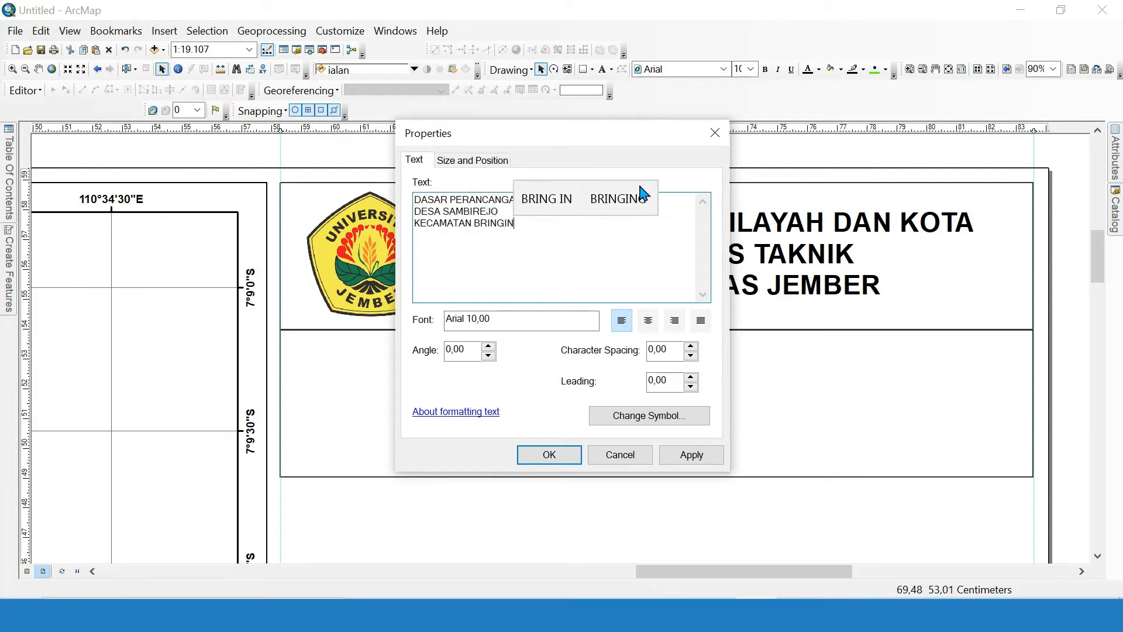
key(Return)
text(KABU)
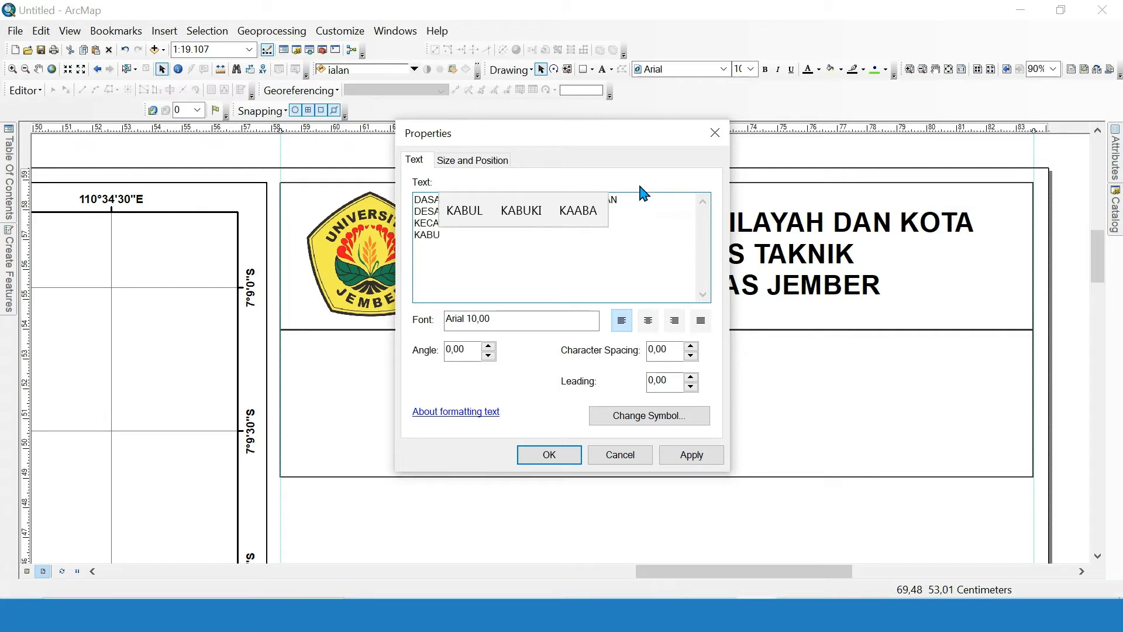
text(PATEN SEM)
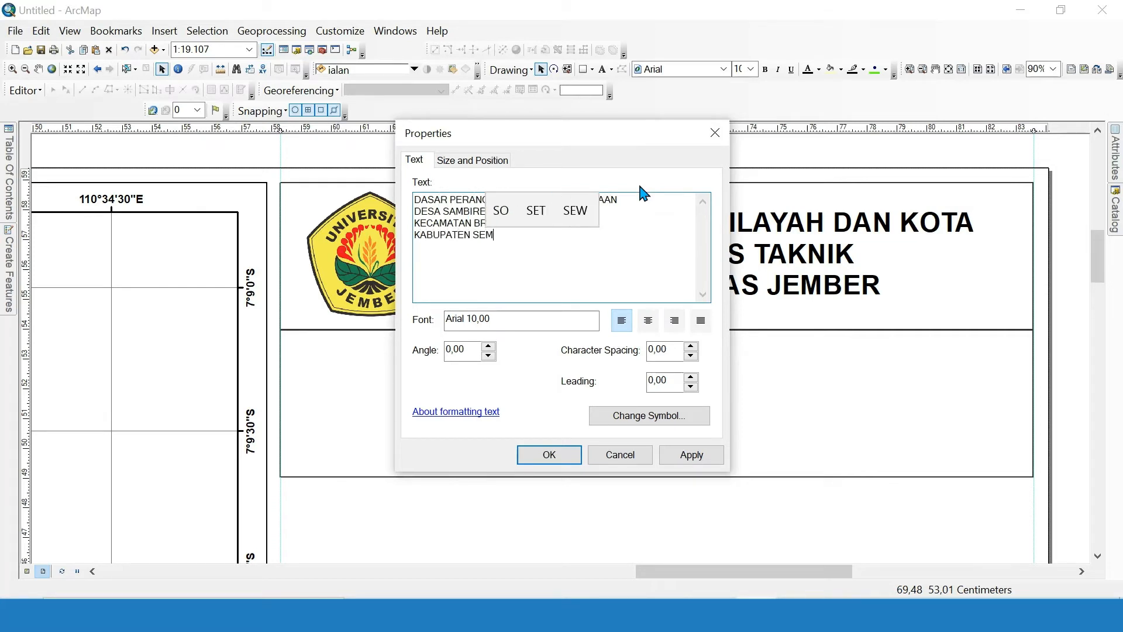
text(ARANG)
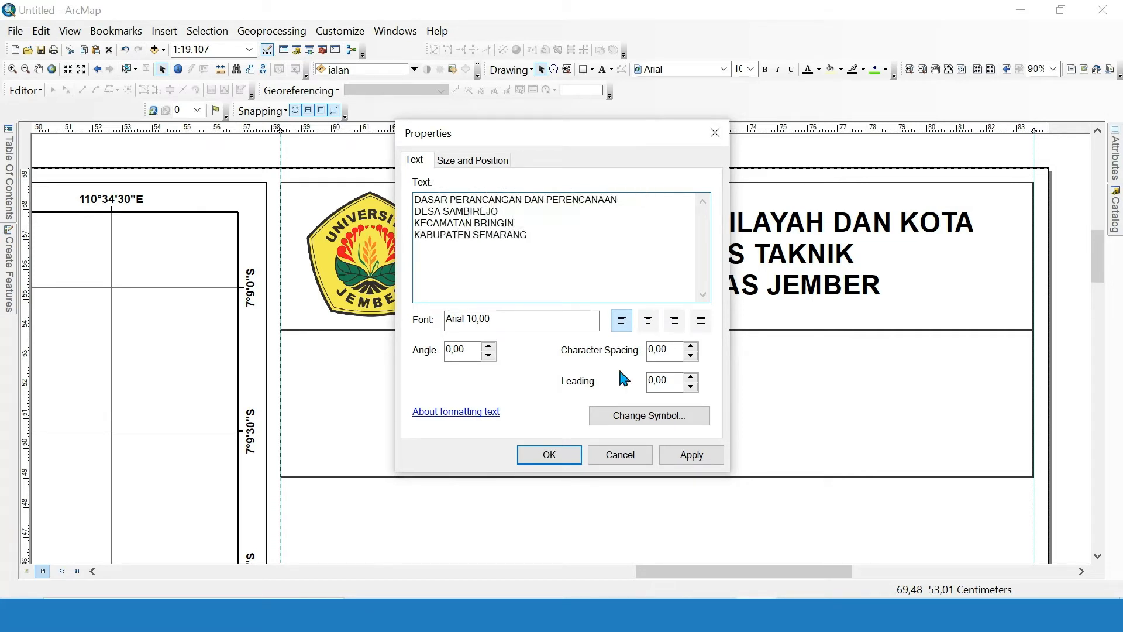
click(548, 455)
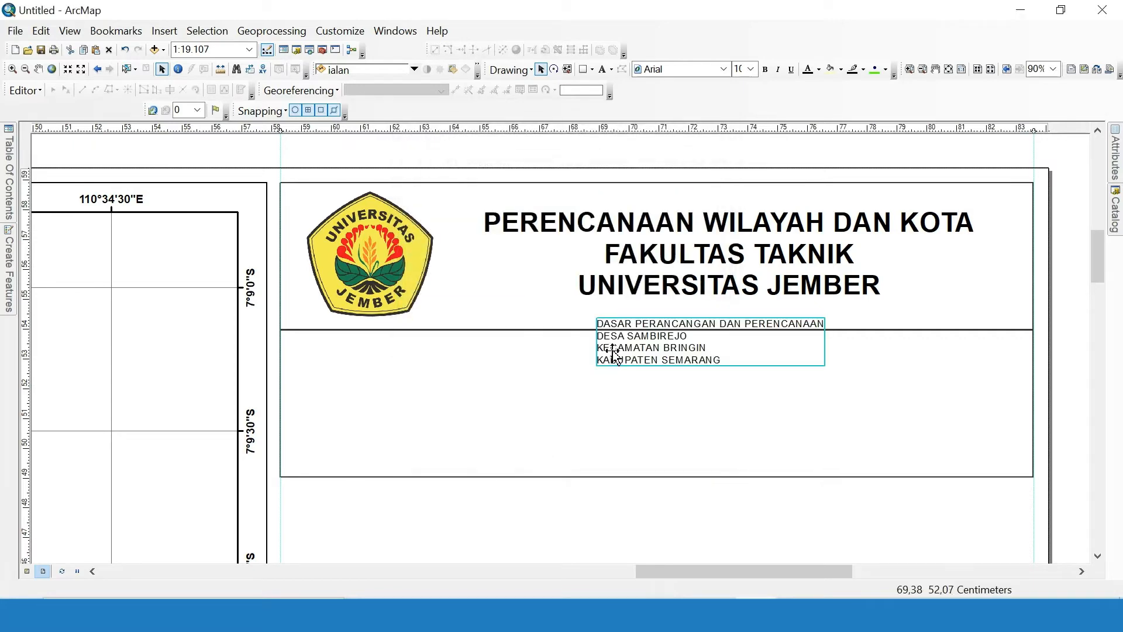
Centre-align the four-line project title text through its text properties.
right_click(612, 350)
click(664, 339)
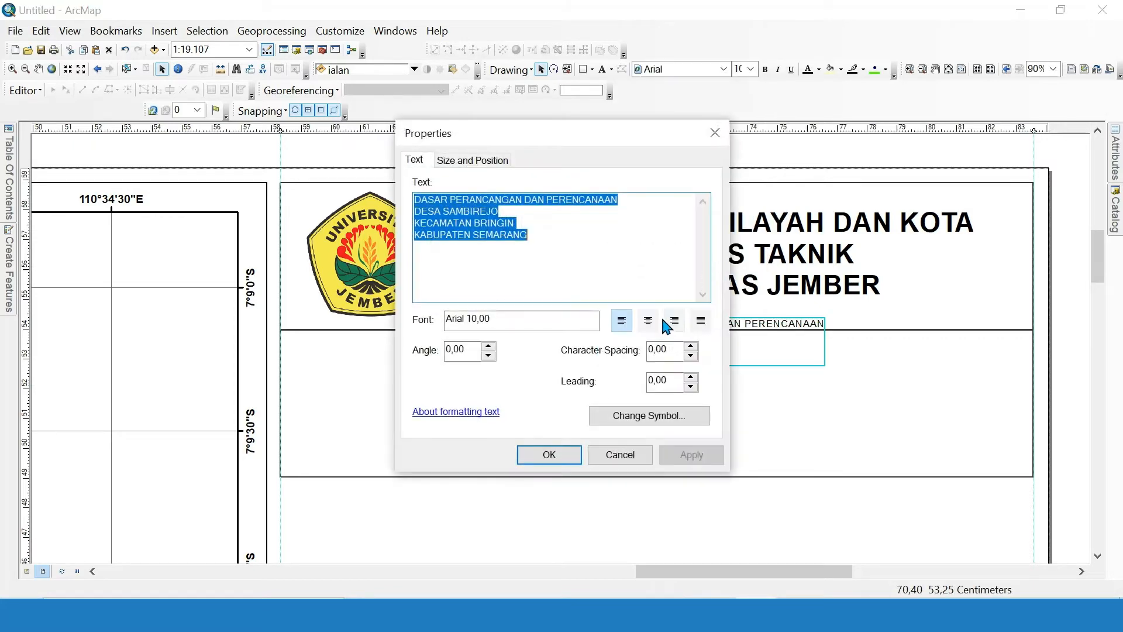
click(667, 326)
click(563, 455)
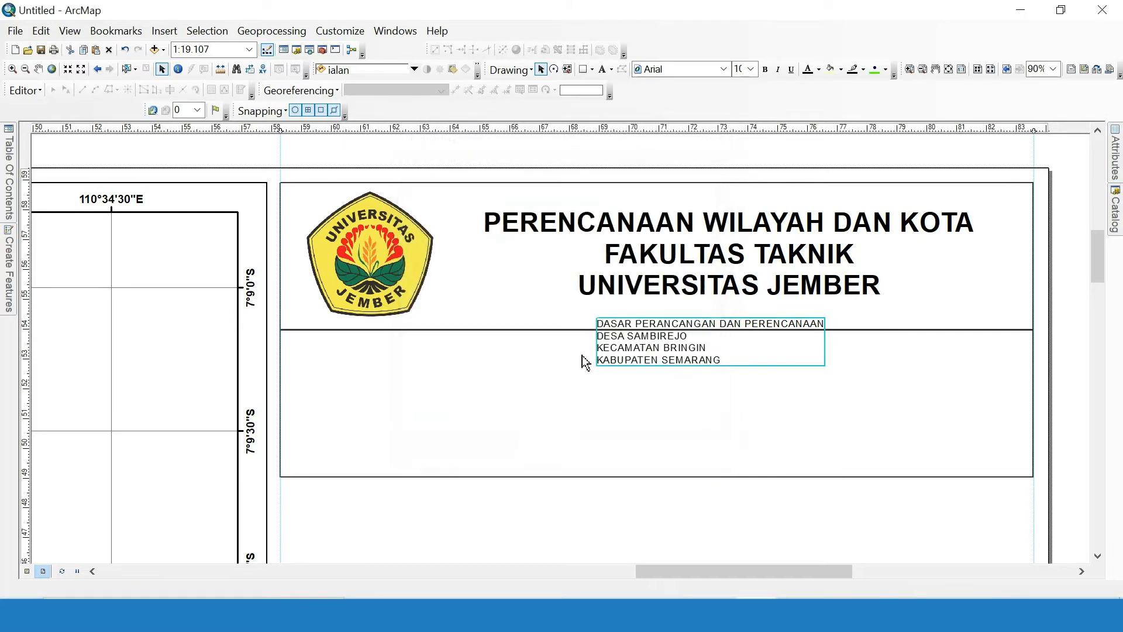
Format the project title text as bold at size 26 and move it into the box below the university heading.
click(751, 69)
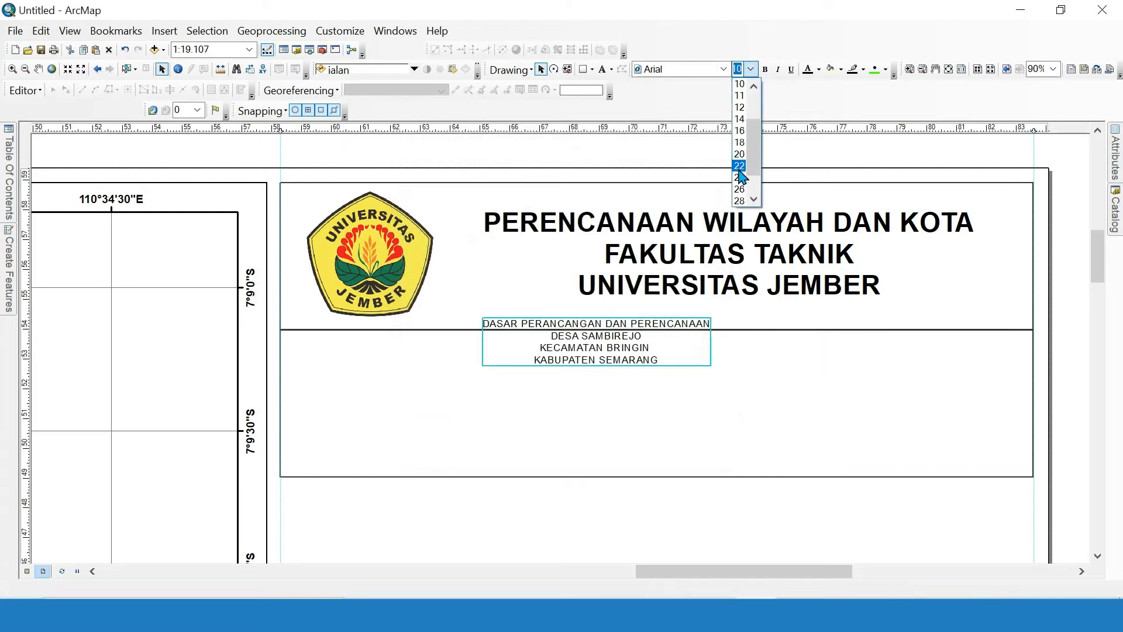
click(739, 188)
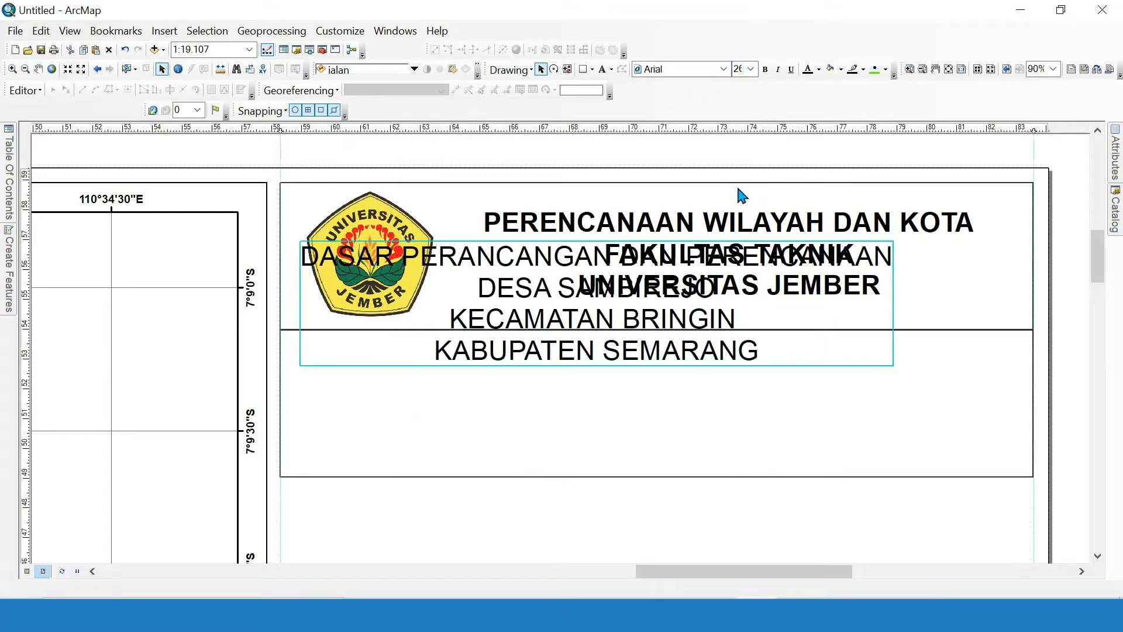
drag(704, 282, 752, 372)
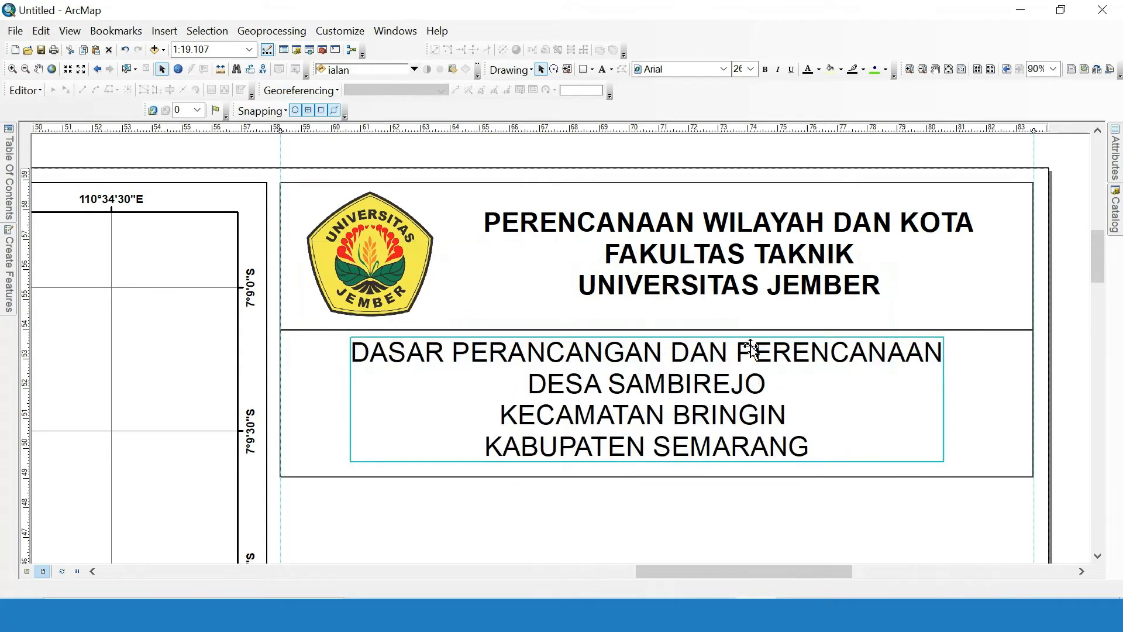
click(767, 70)
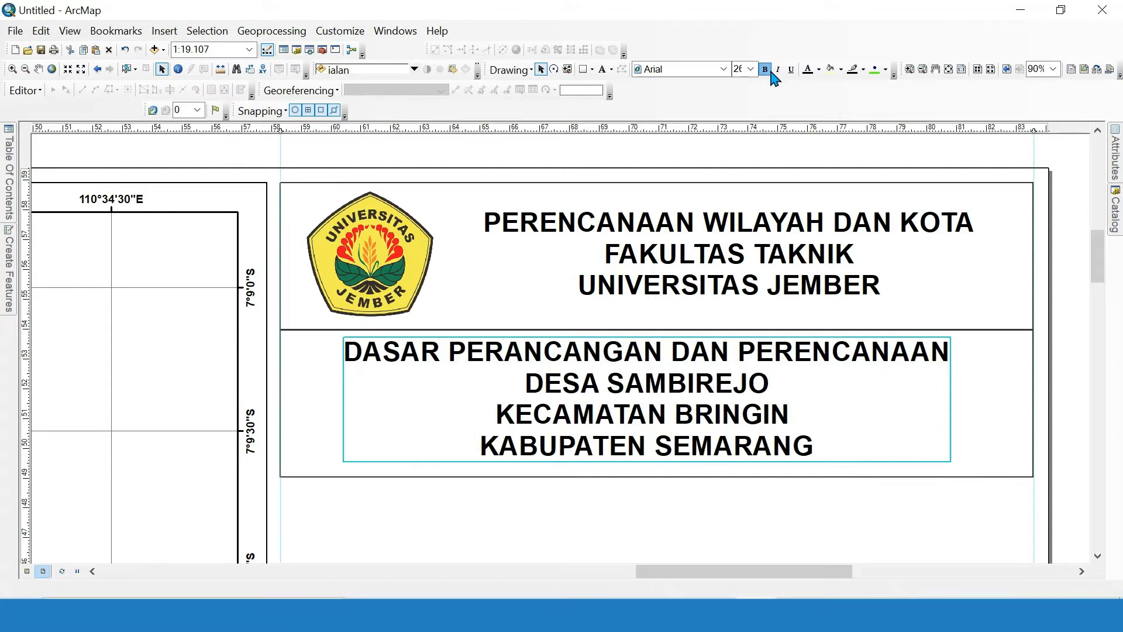
Raise the lower edge of the project title box so it ends just below KABUPATEN SEMARANG.
scroll(1097, 253, down, 3)
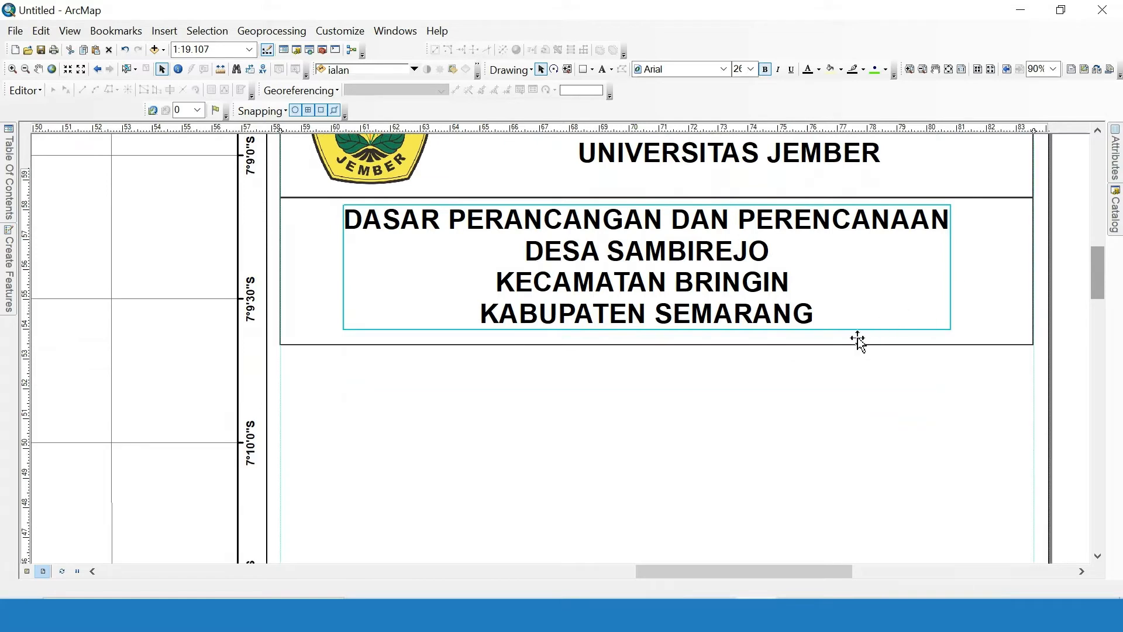
click(844, 353)
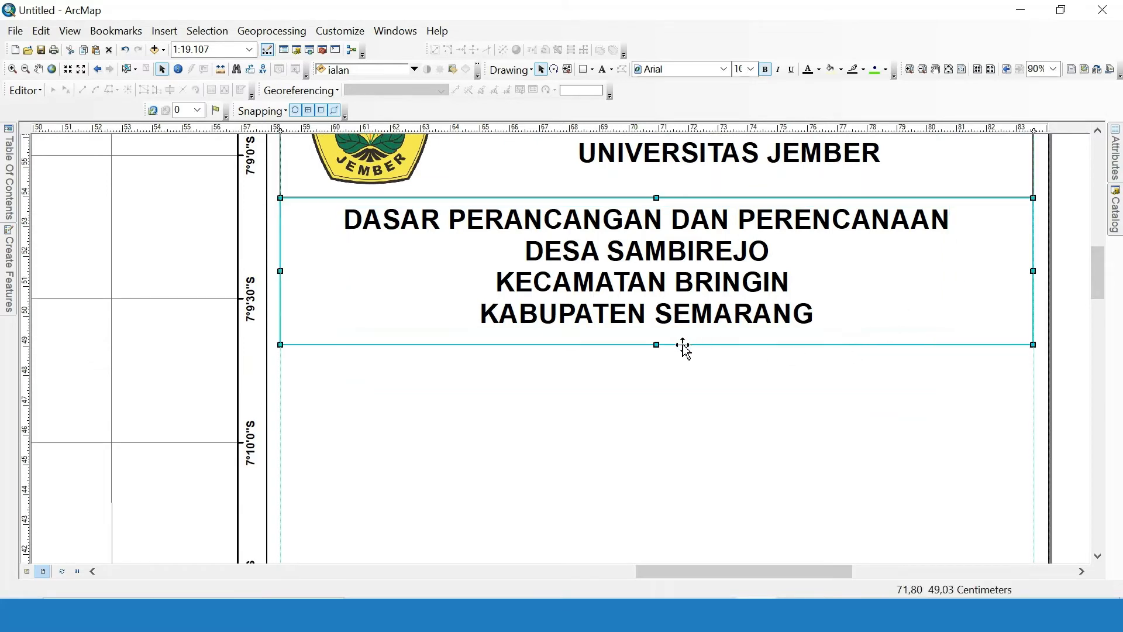
drag(656, 345, 656, 335)
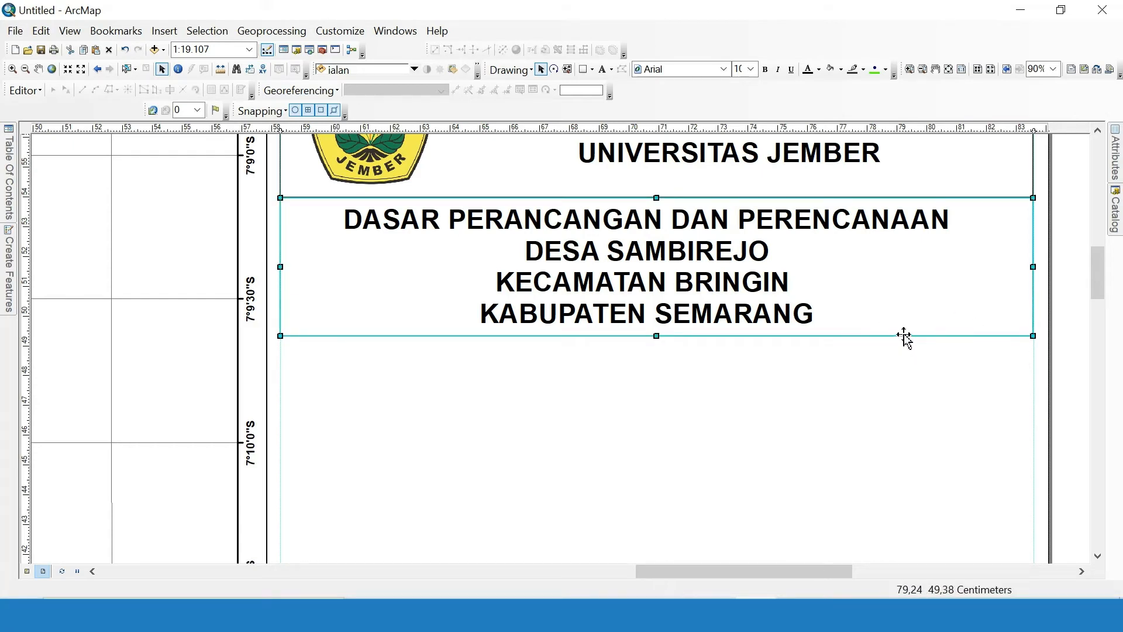
Duplicate the project title box and align the copy directly beneath the original, between the vertical guides.
key(ctrl+c)
key(ctrl+v)
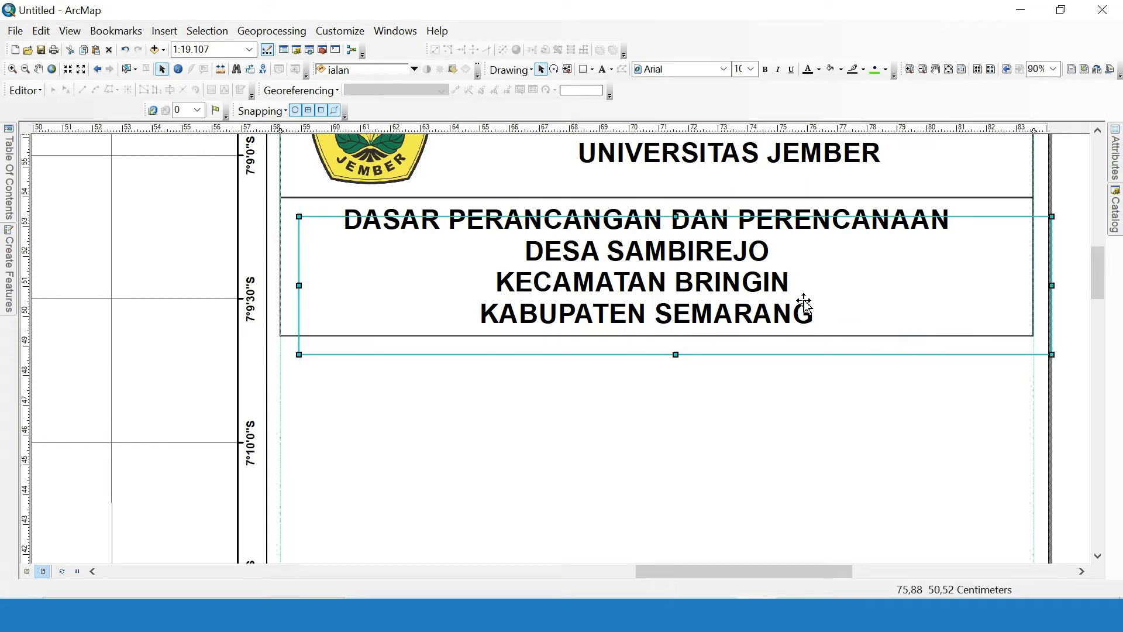
drag(769, 223, 762, 337)
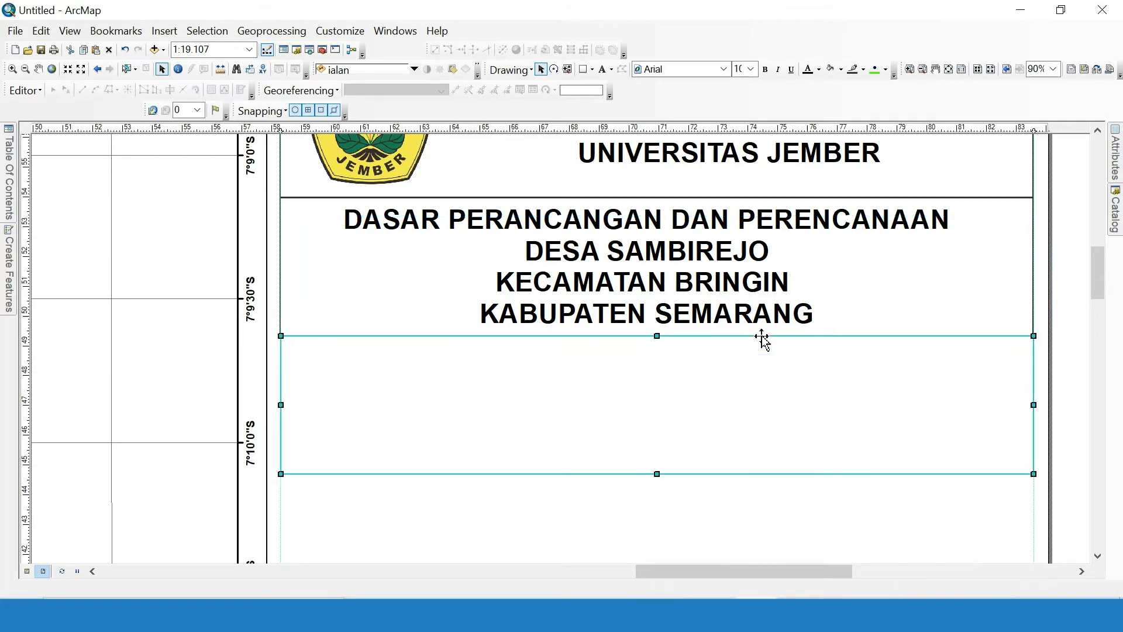
click(1045, 286)
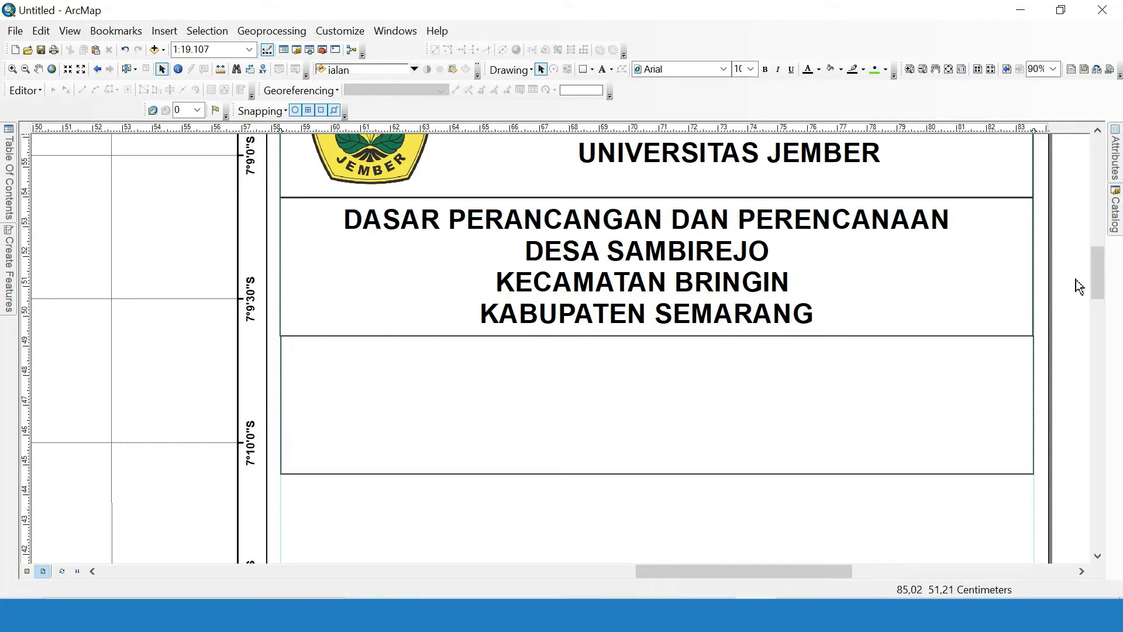
click(315, 379)
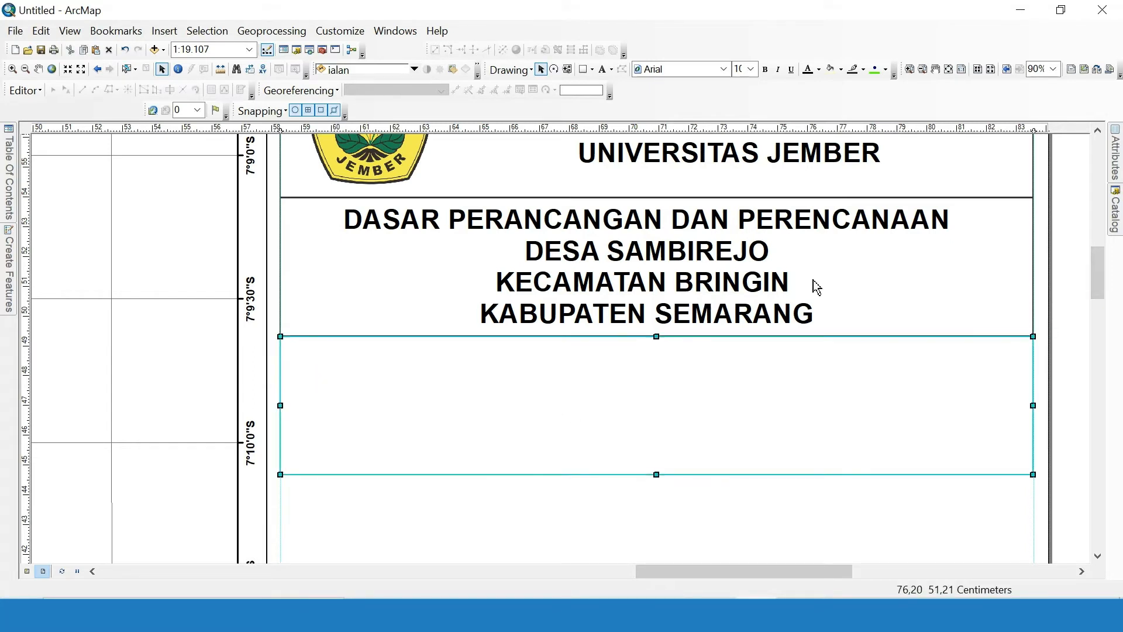
click(1065, 277)
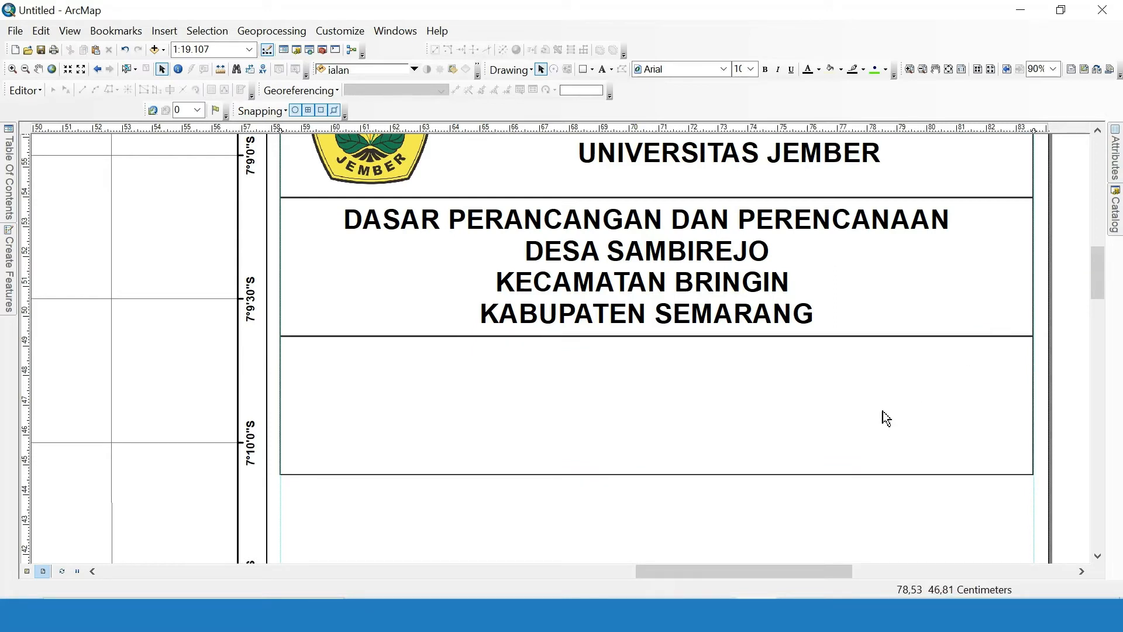
Add a text element in the new empty box with the lines PETA PENGGUNAAN LAHAN and DESA SAMBIREJO.
click(603, 70)
click(643, 370)
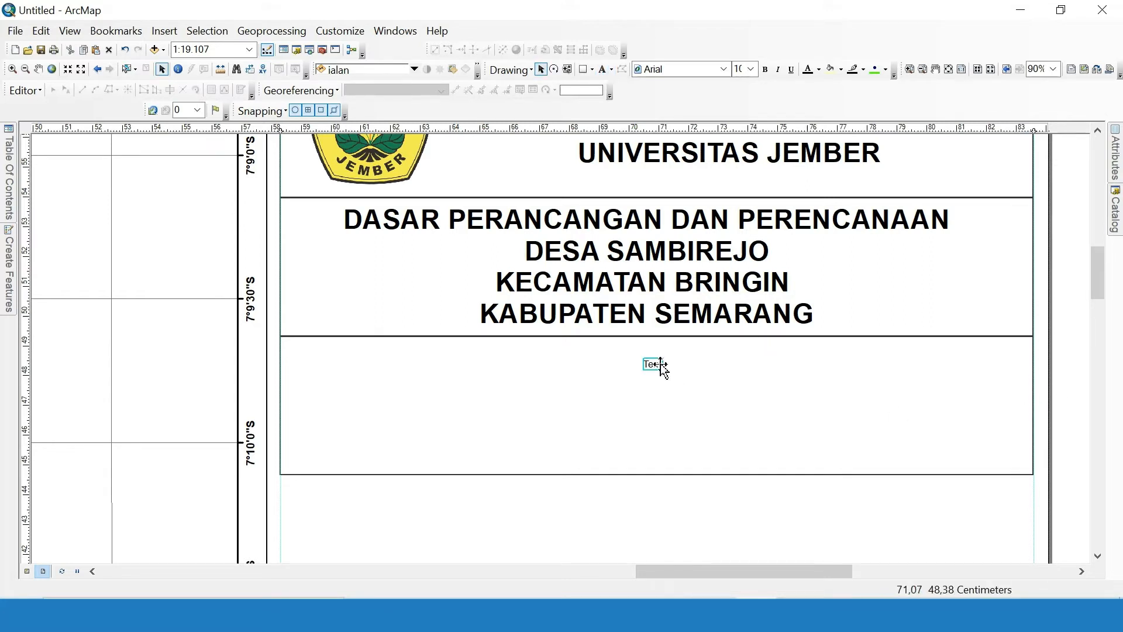
right_click(655, 364)
click(678, 361)
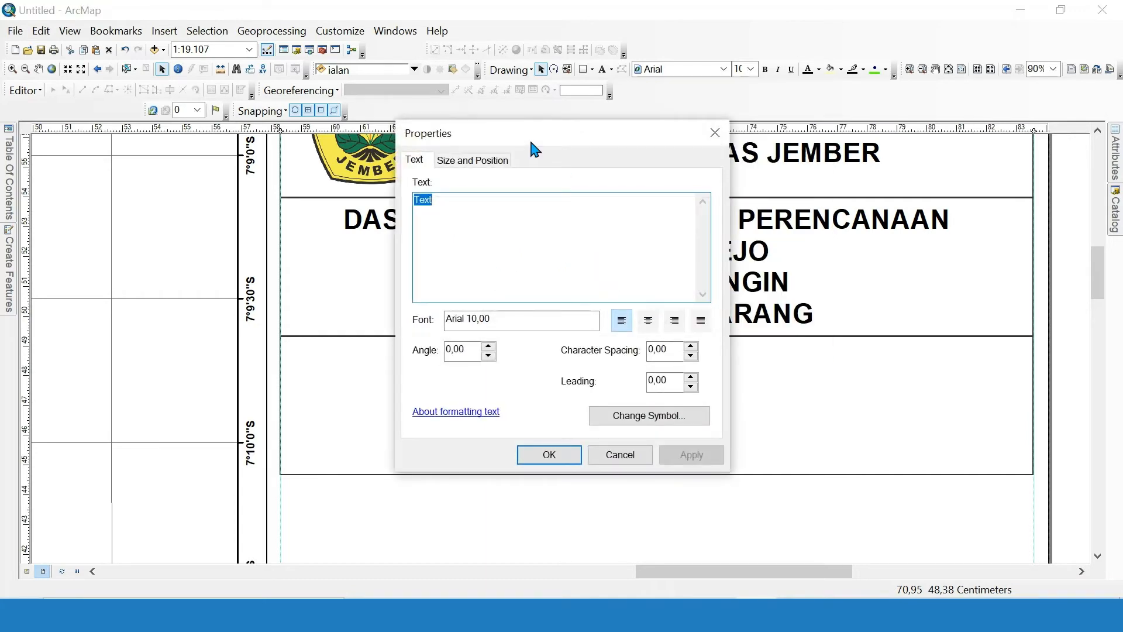
text(PETA )
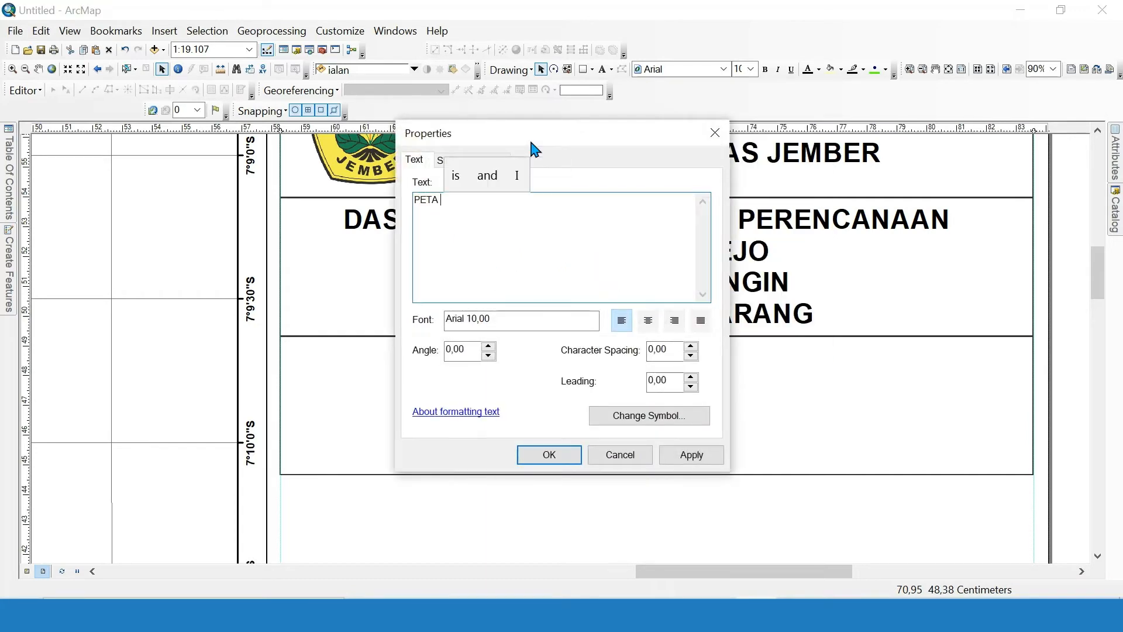
text(PENGG)
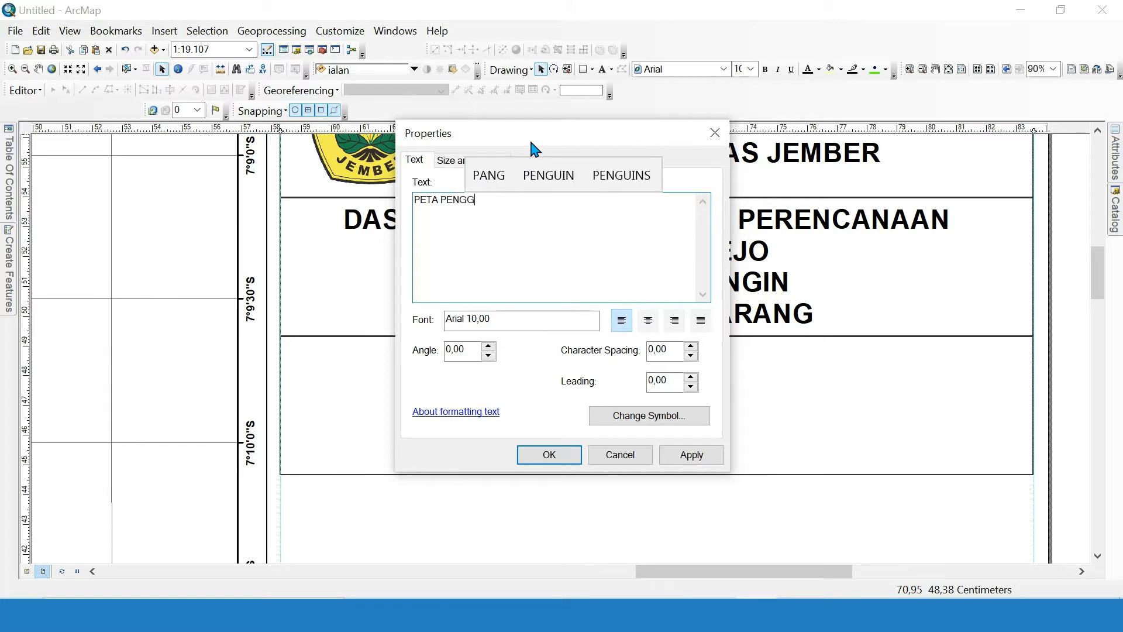
text(UNAAN LAHAN)
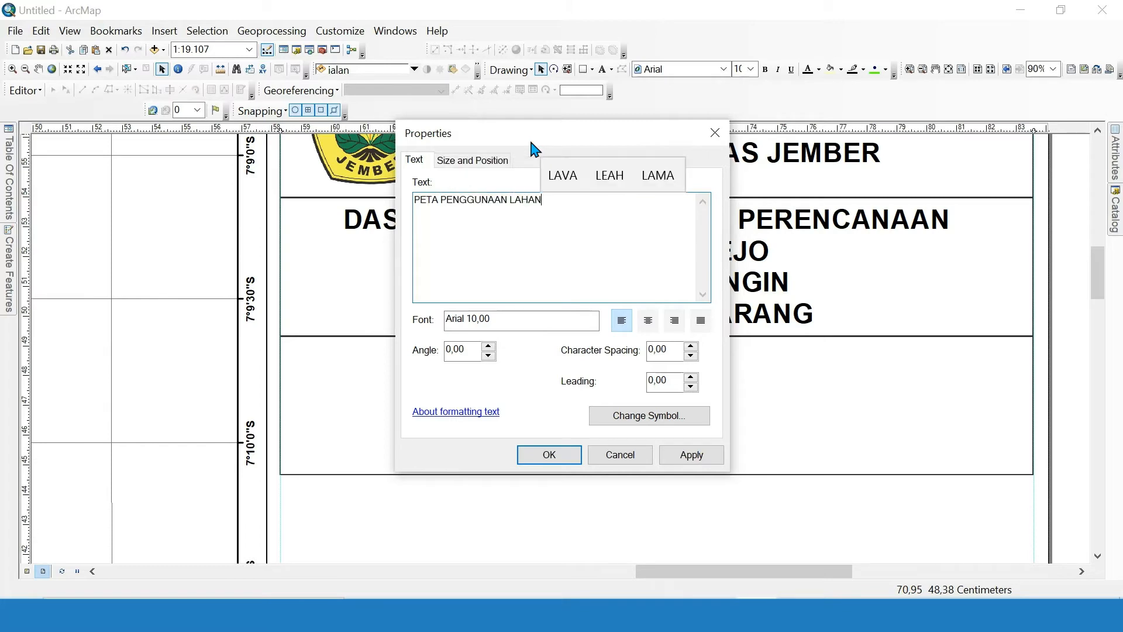
key(Return)
text(DESA )
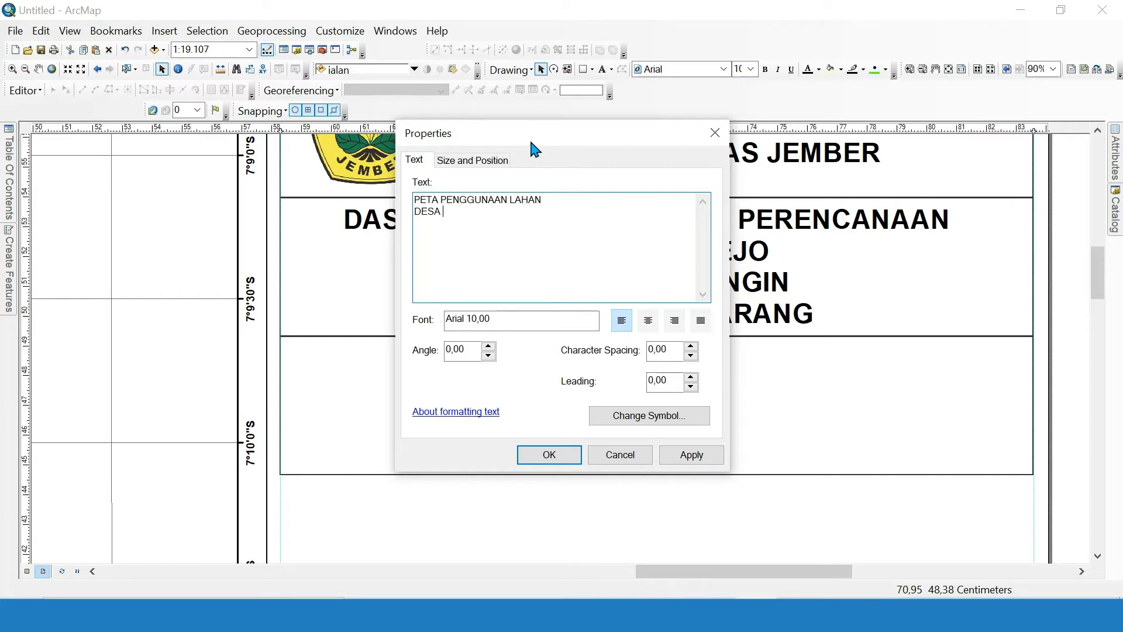
text(SAMBIREJO)
click(535, 455)
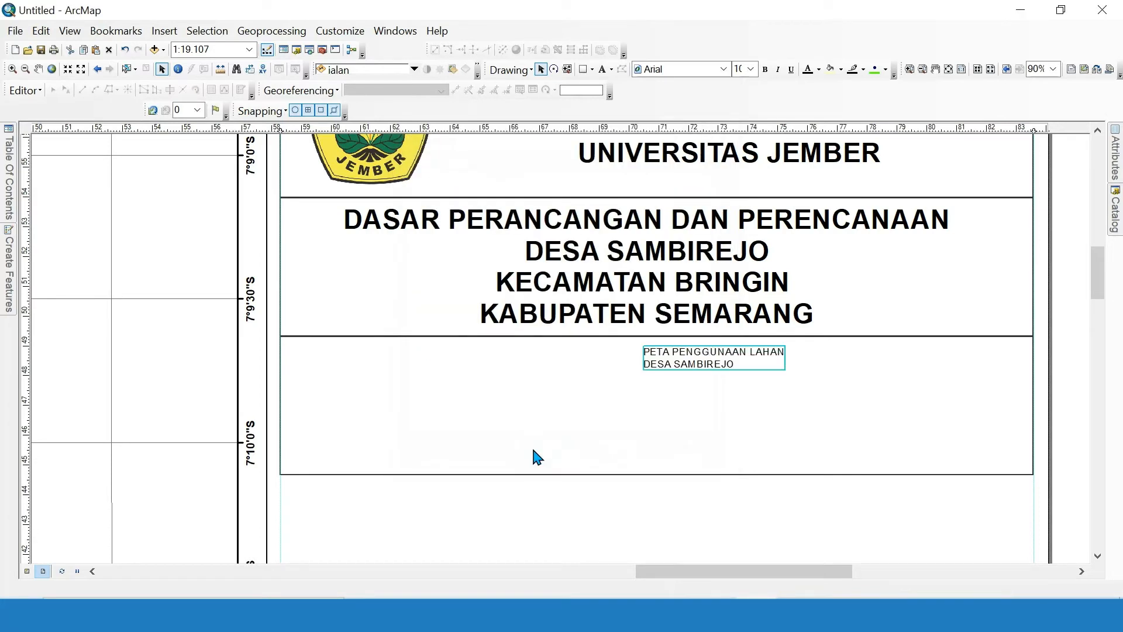
Format the PETA PENGGUNAAN LAHAN text as bold at size 26.
click(751, 69)
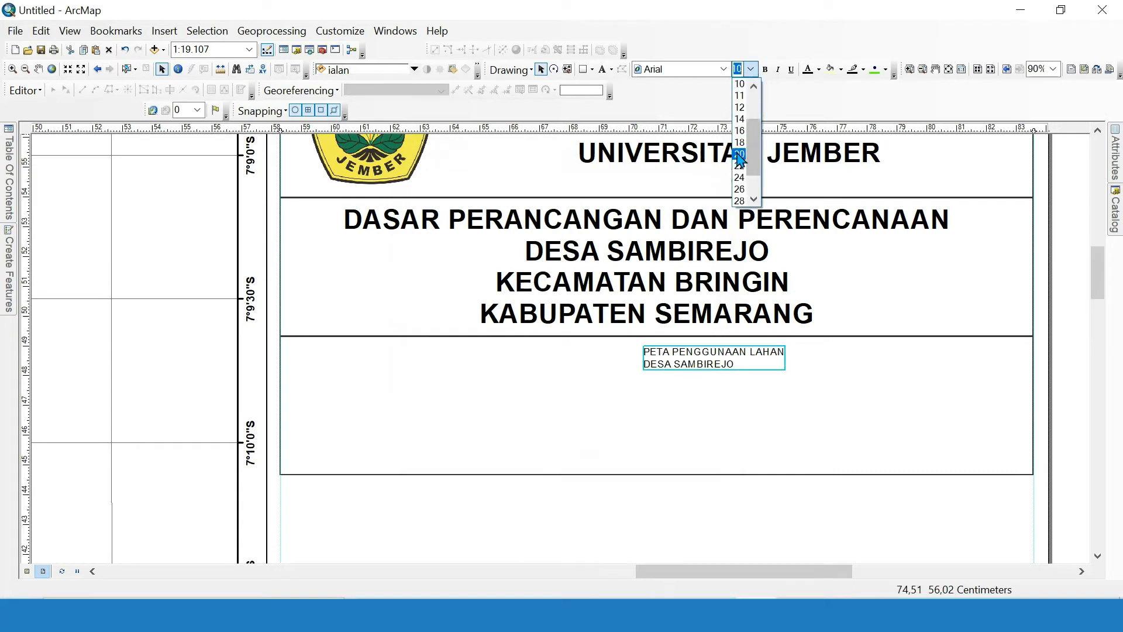
click(740, 189)
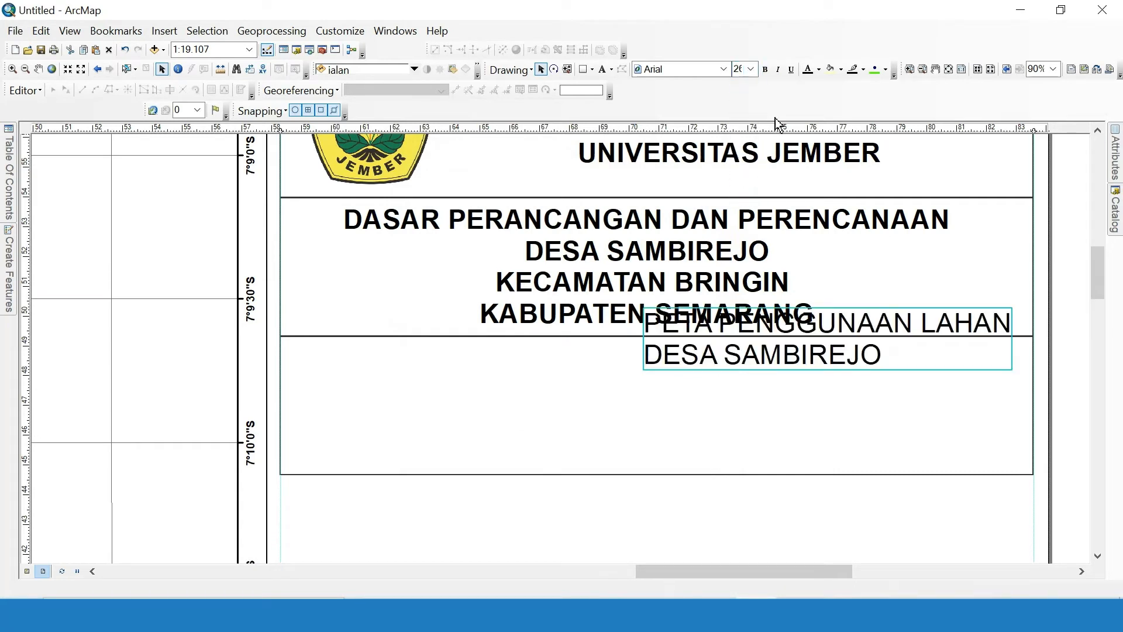
click(765, 70)
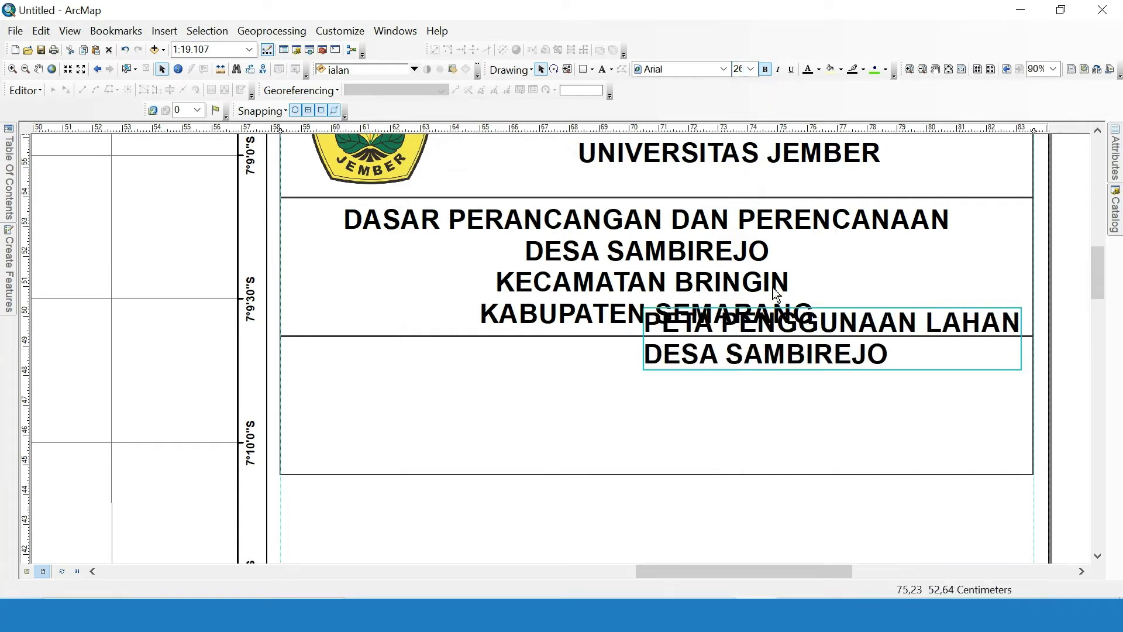
Centre-align the two-line map title text and move it into the upper part of its box.
right_click(777, 356)
click(797, 354)
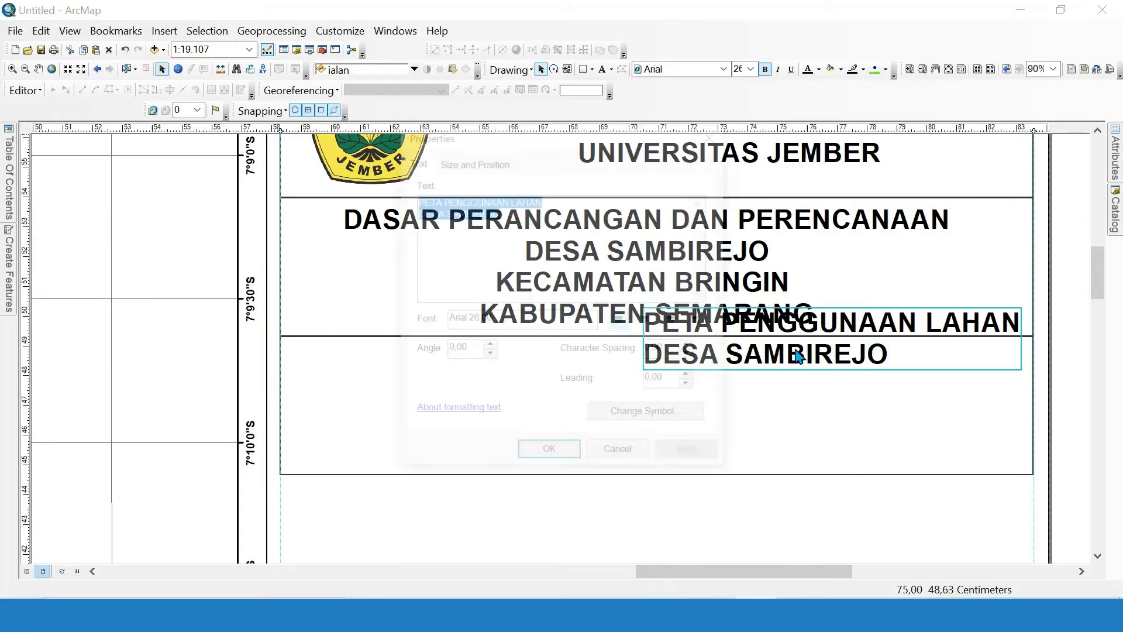
click(648, 320)
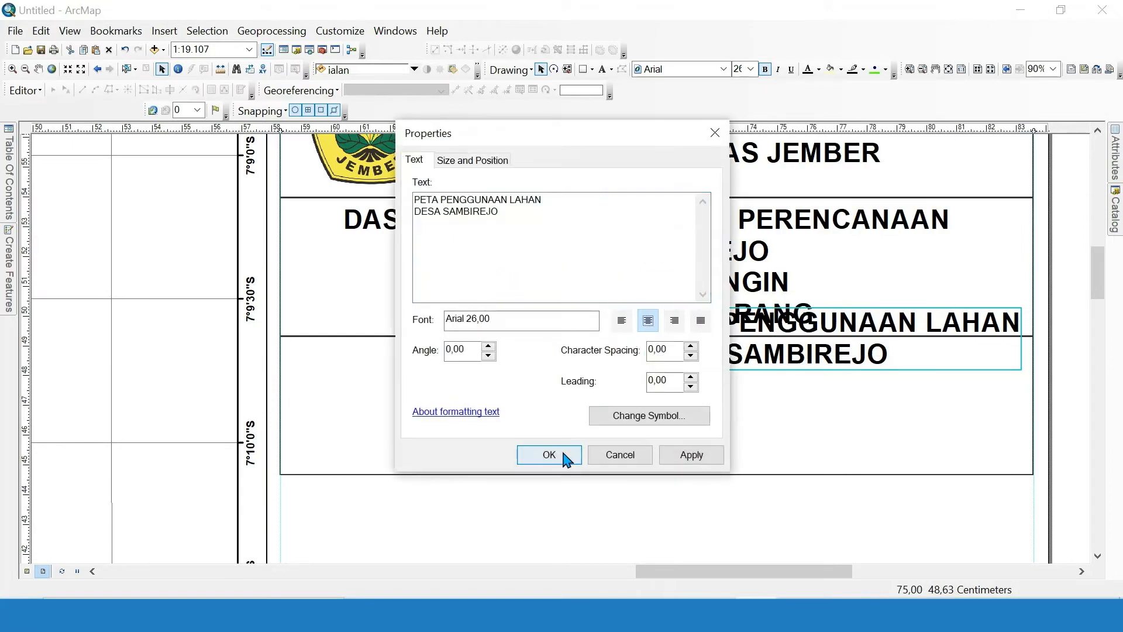
click(561, 457)
drag(696, 325, 690, 362)
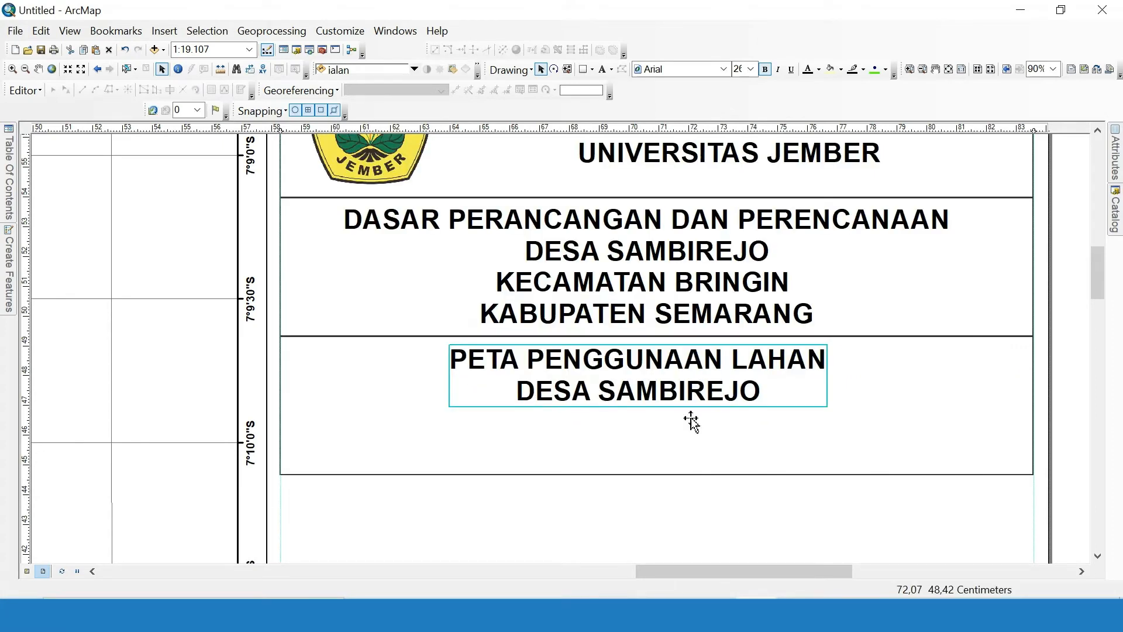
Raise the lower edge of the map title box so it ends just below DESA SAMBIREJO.
click(683, 472)
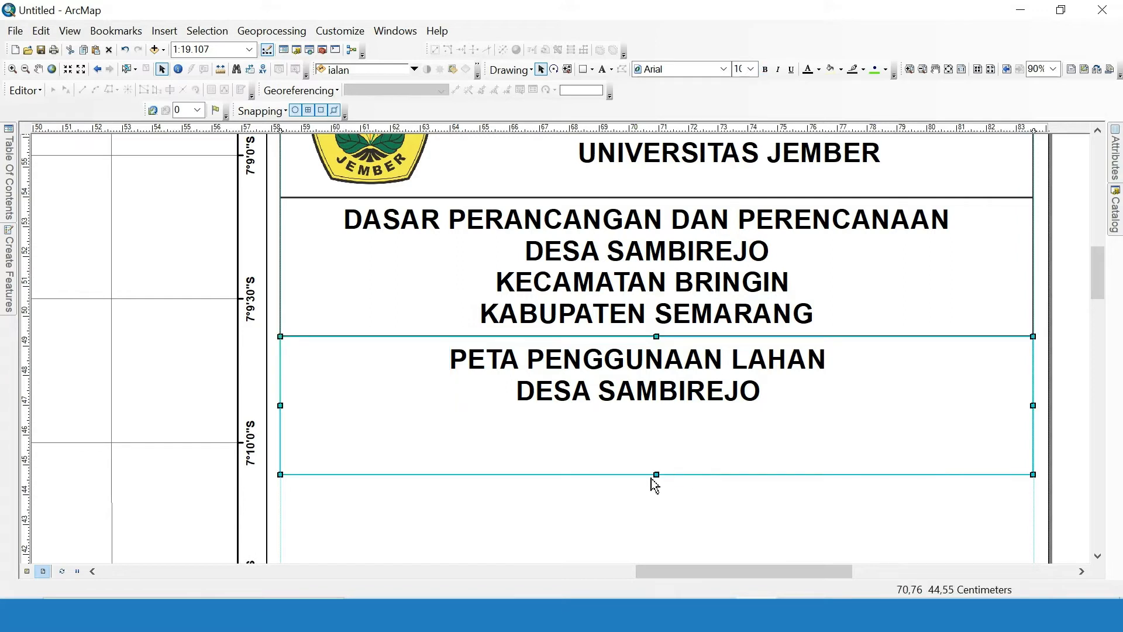
drag(657, 475, 649, 413)
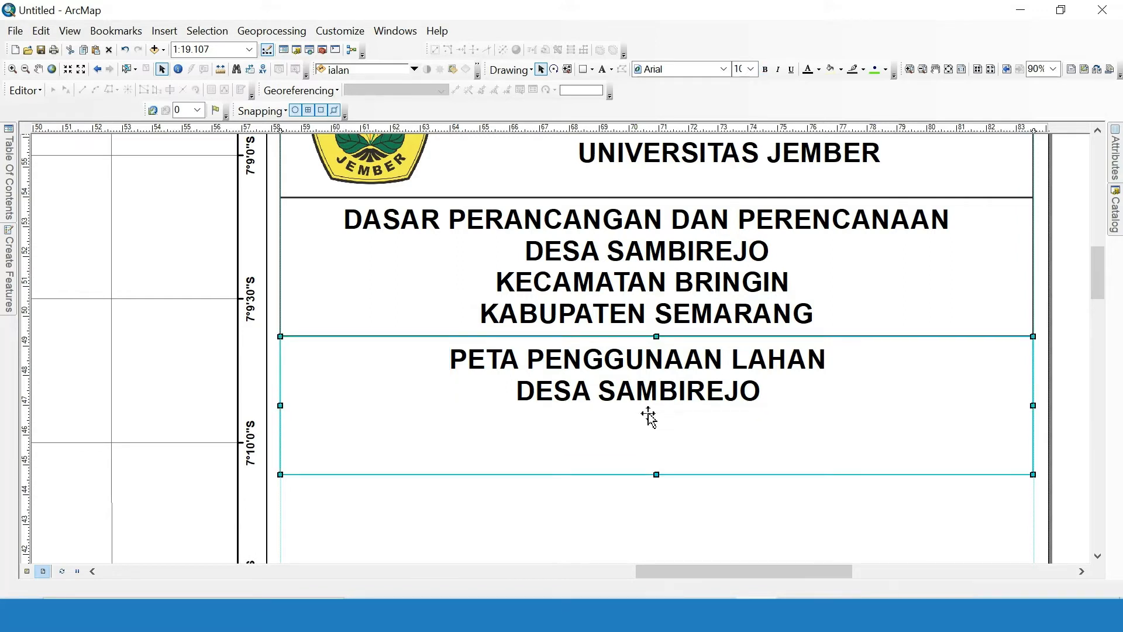
click(1066, 355)
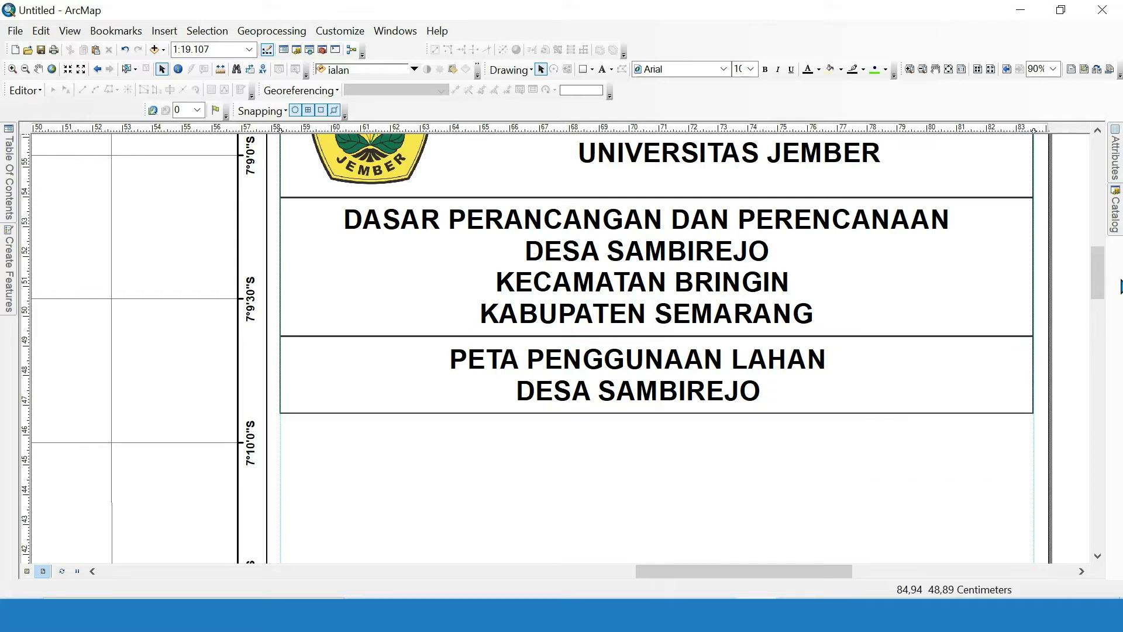
Duplicate the PETA PENGGUNAAN LAHAN box and place the copy directly beneath it, aligned with its side edges.
drag(1104, 277, 1095, 292)
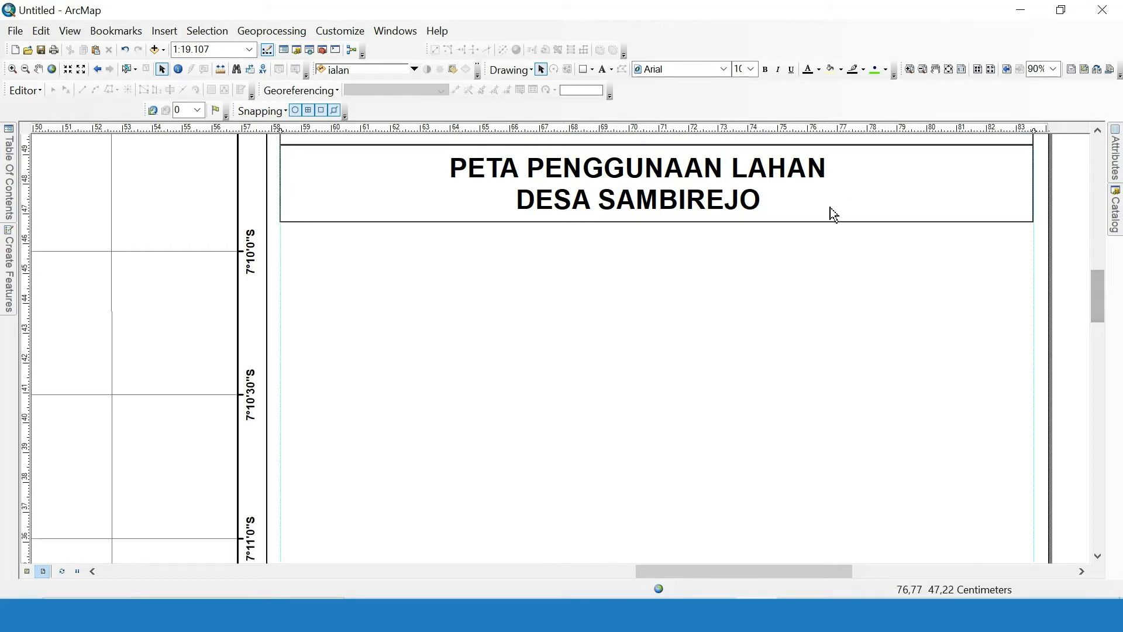
click(820, 222)
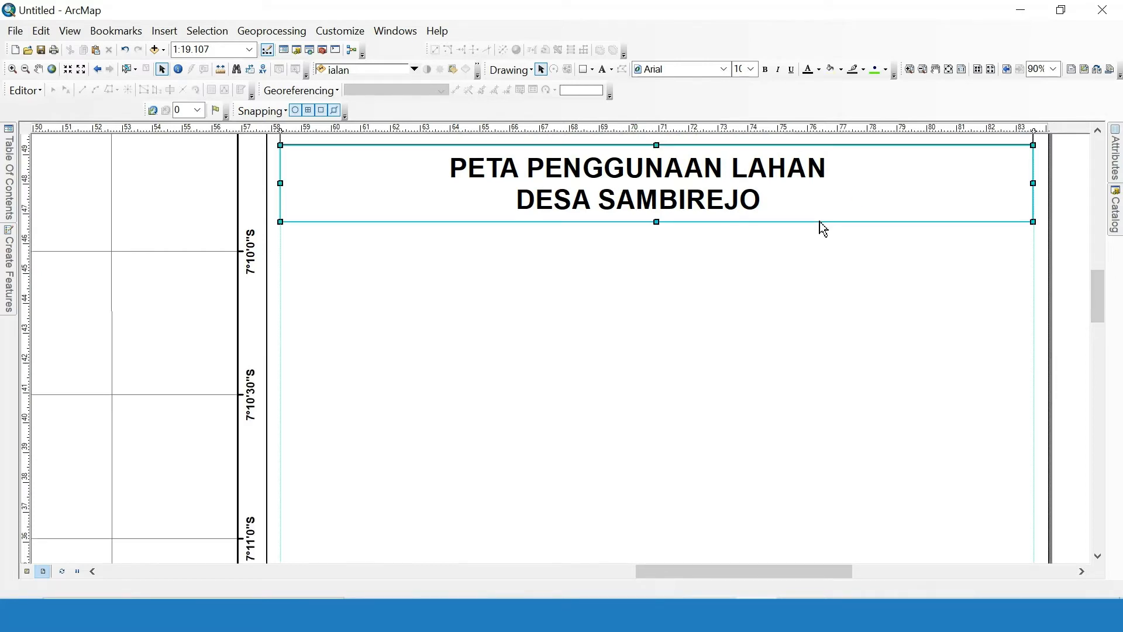
key(ctrl+v)
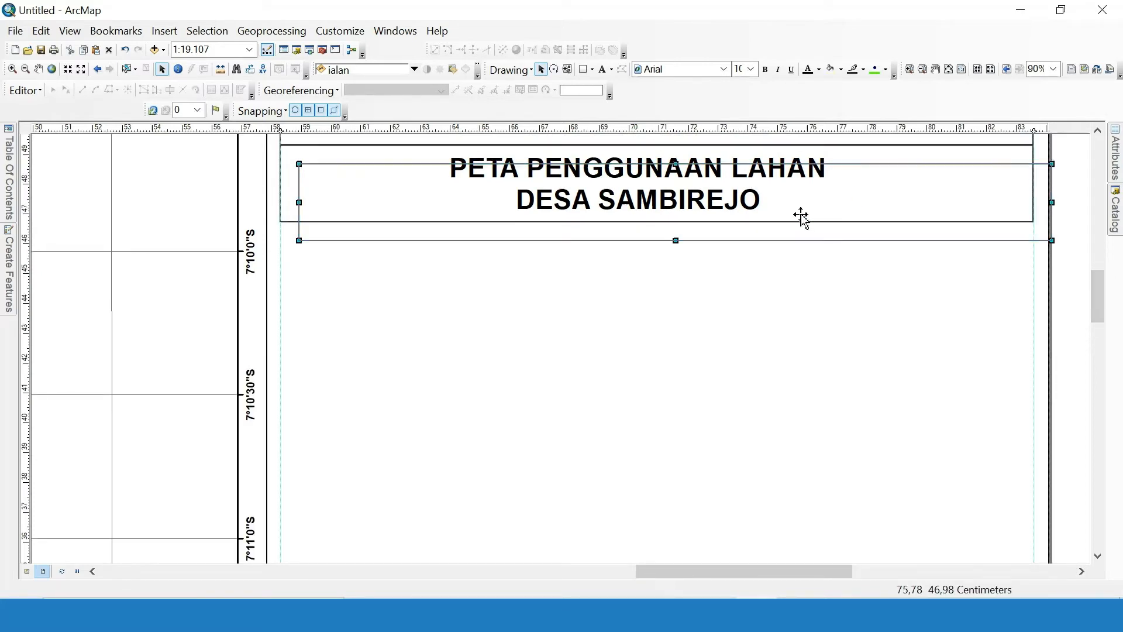
drag(802, 218, 794, 281)
click(1076, 280)
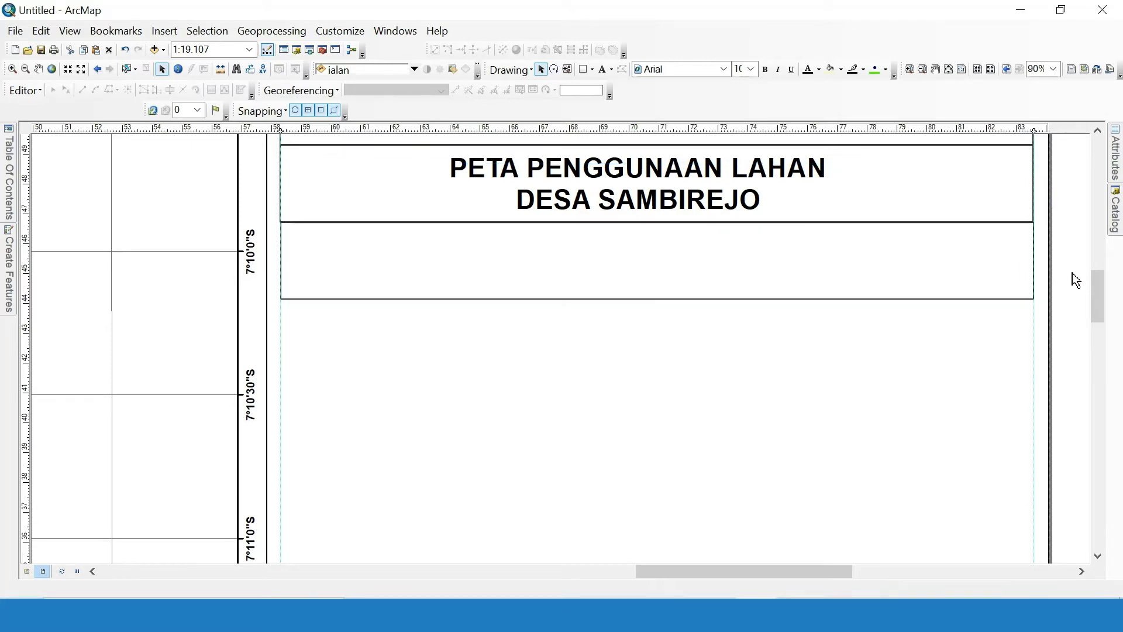
Extend the lower edge of the new empty box downward to make it slightly taller.
click(673, 304)
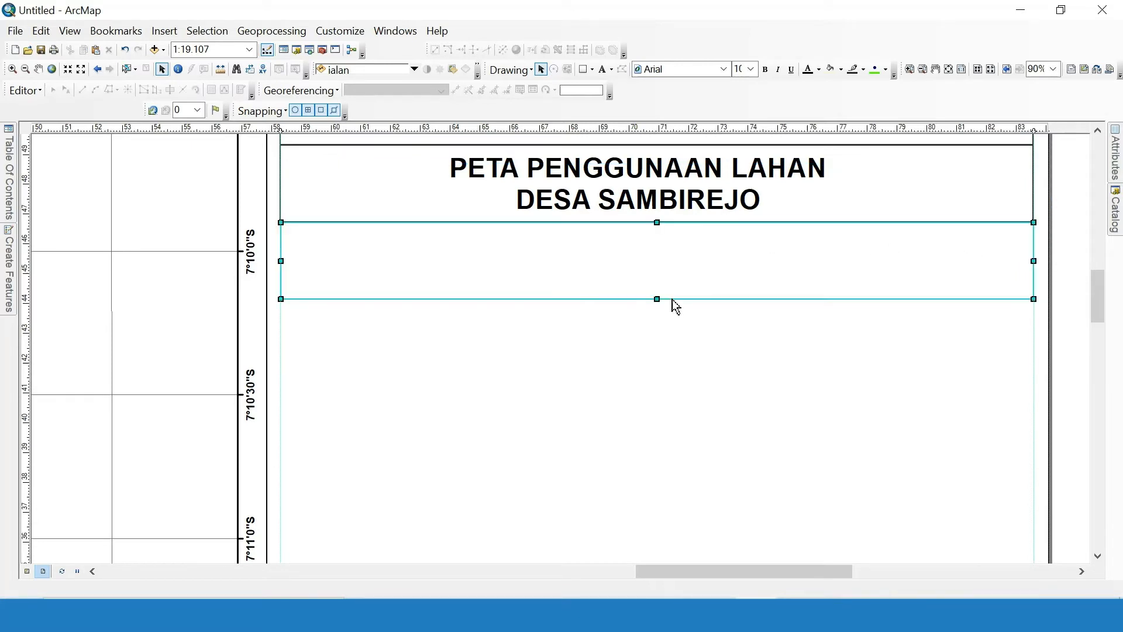
drag(657, 299, 654, 322)
click(1076, 310)
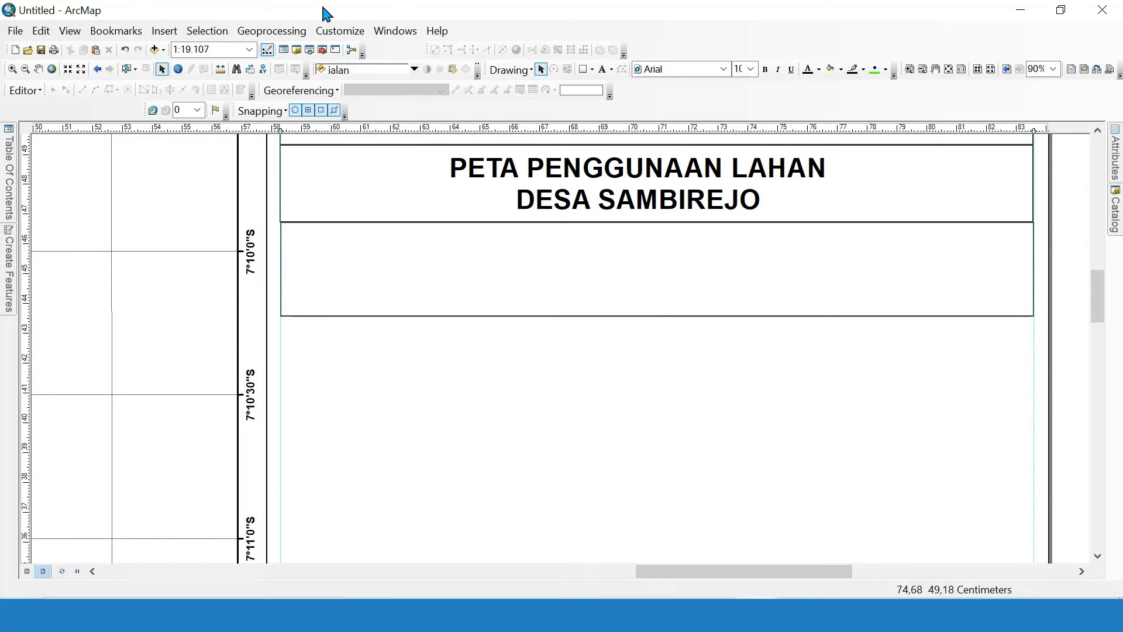
Insert the ESRI North 3 north arrow at the left end of the empty box, and lower the box's bottom edge slightly to clear it.
click(172, 33)
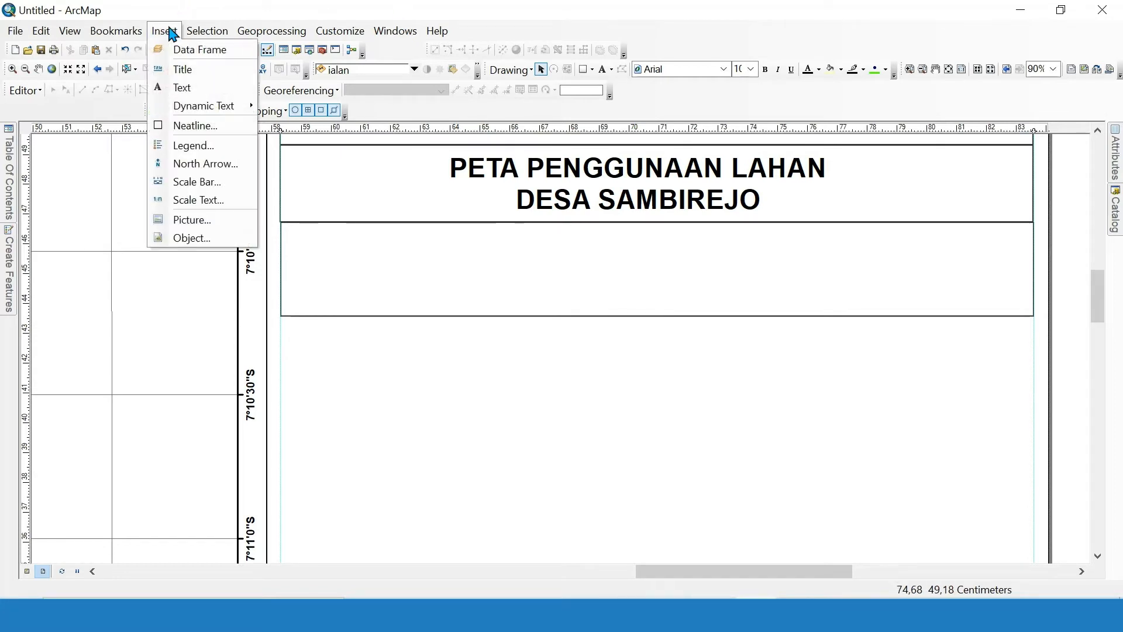
click(200, 166)
click(127, 87)
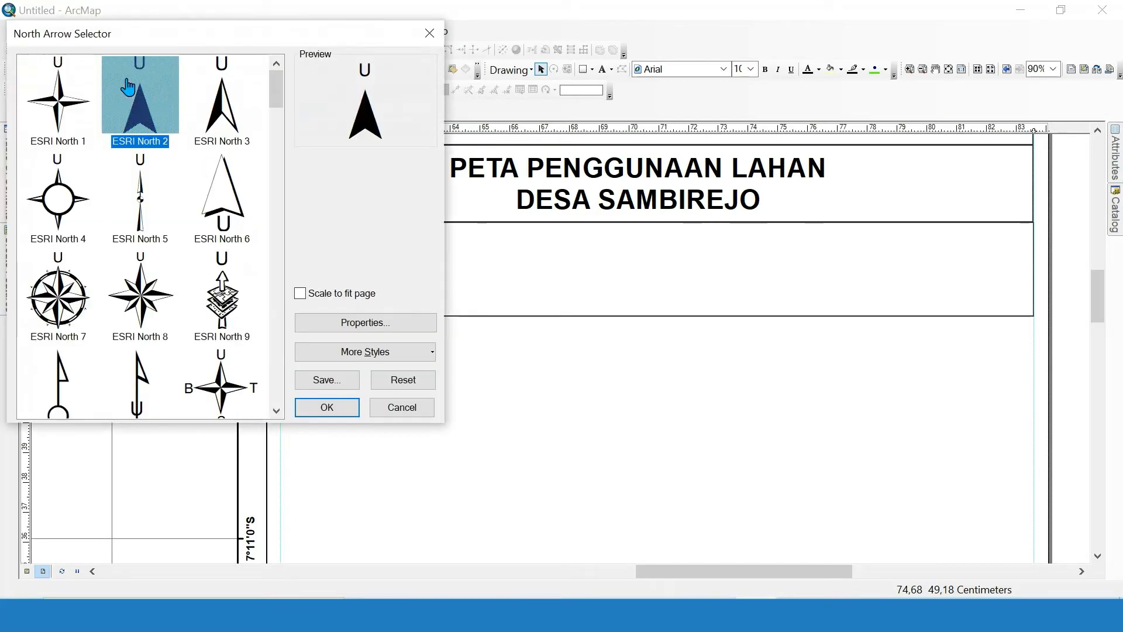
click(233, 126)
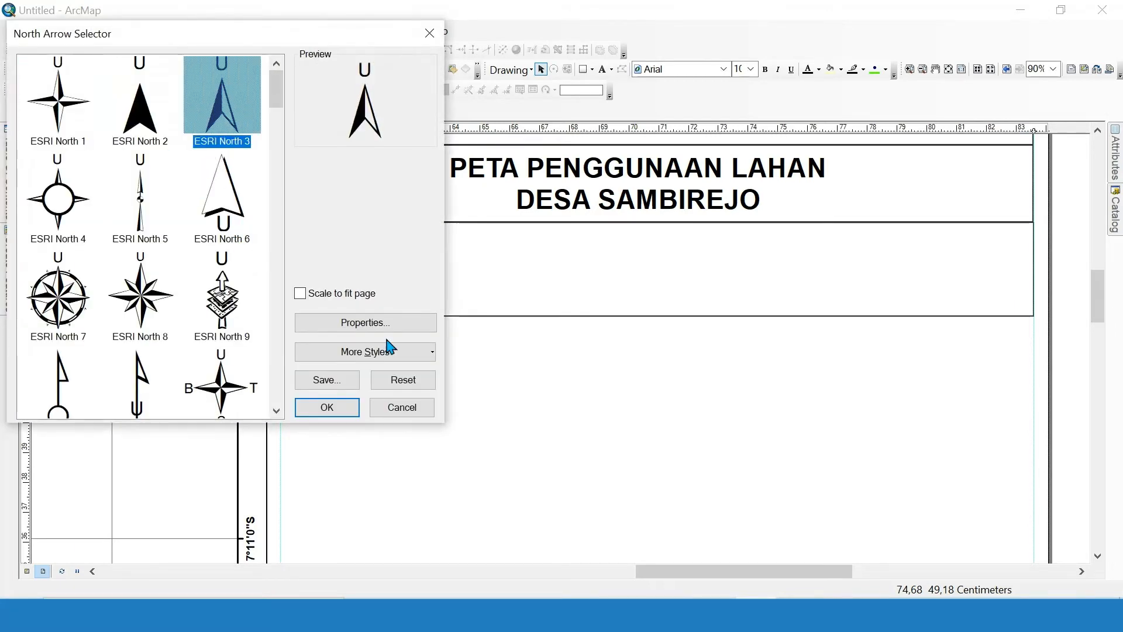
click(328, 407)
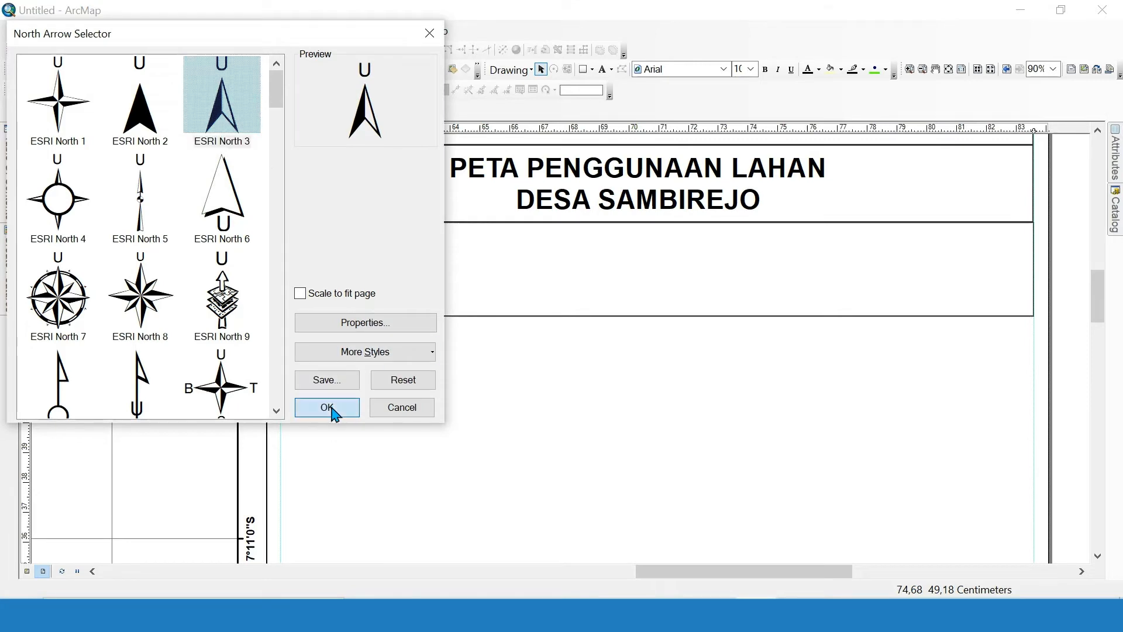
drag(435, 389, 364, 322)
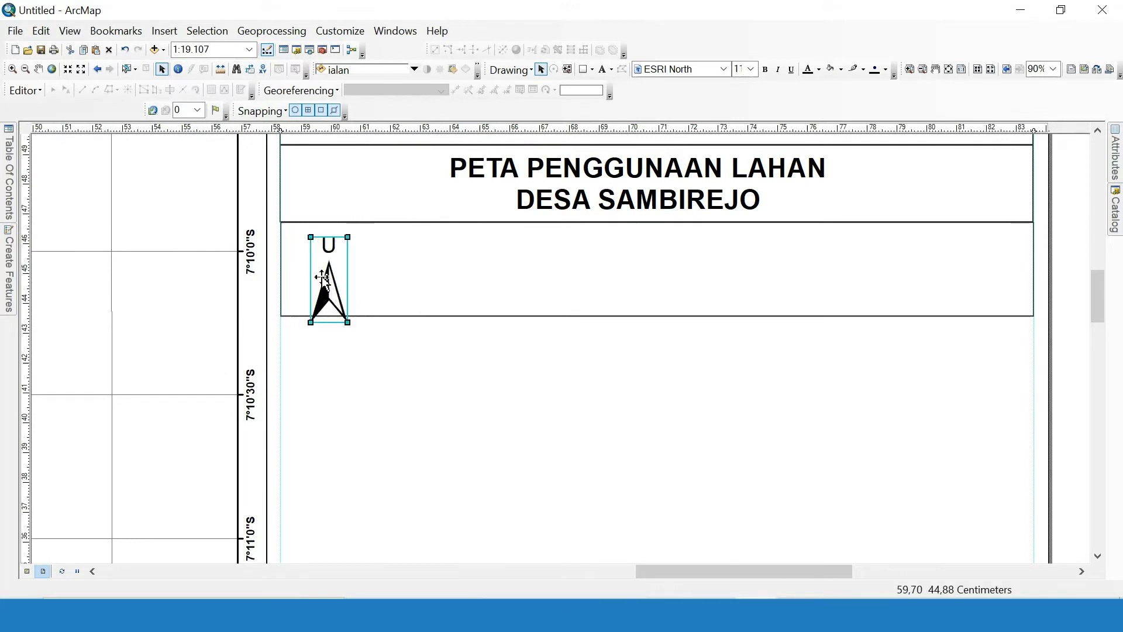
drag(326, 283, 339, 273)
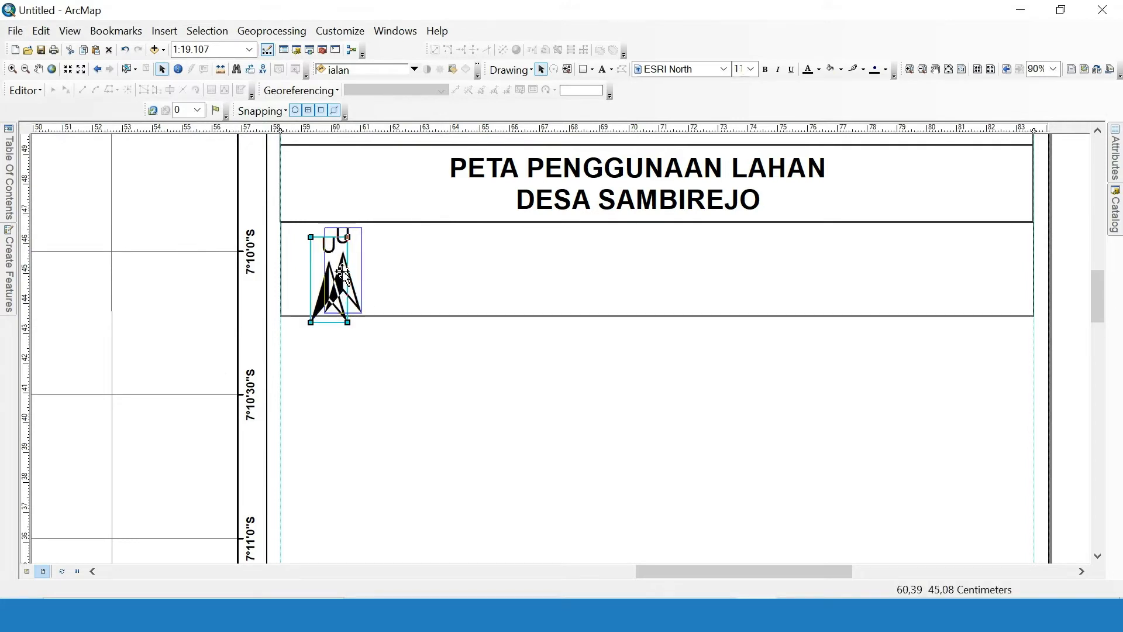
click(448, 317)
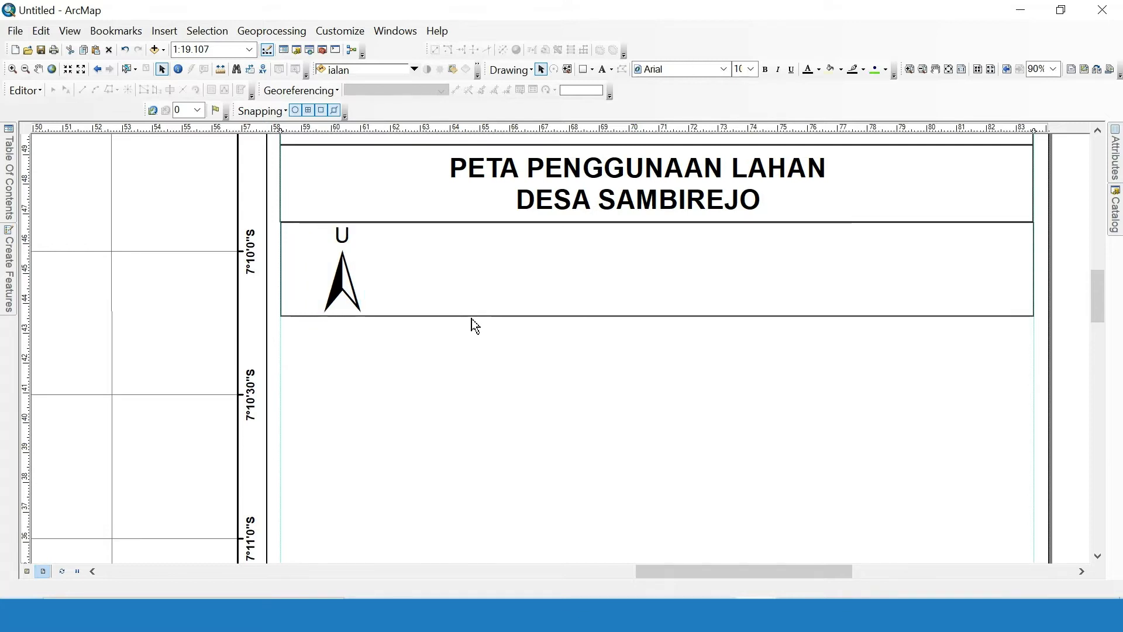
Insert an Alternating Scale Bar 1 and fit it inside the box to the right of the north arrow.
click(164, 30)
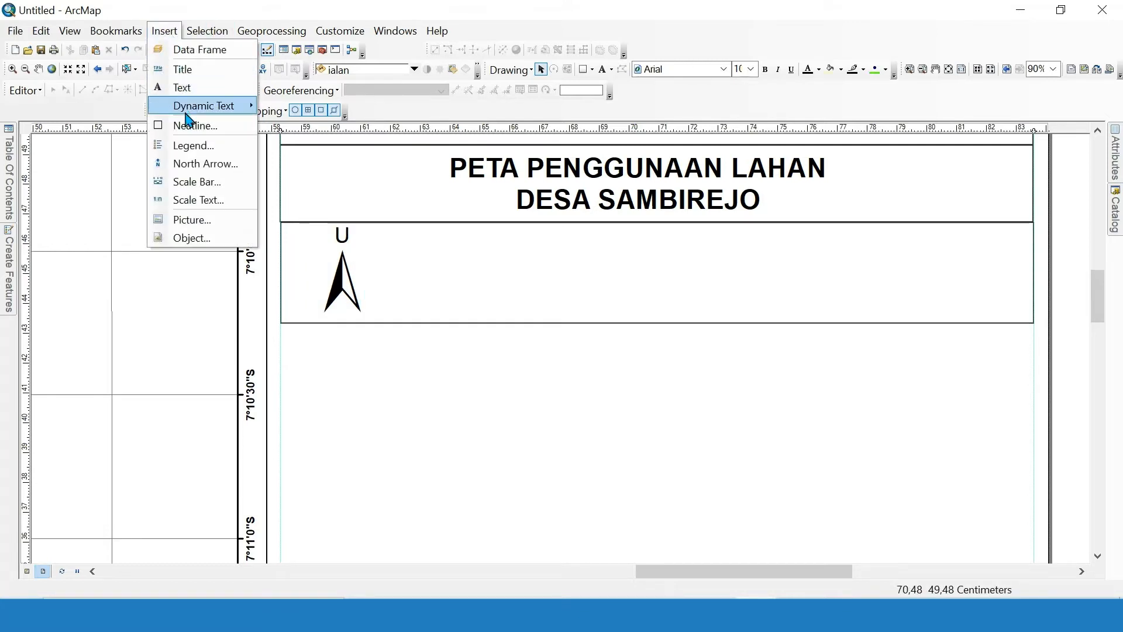
click(201, 180)
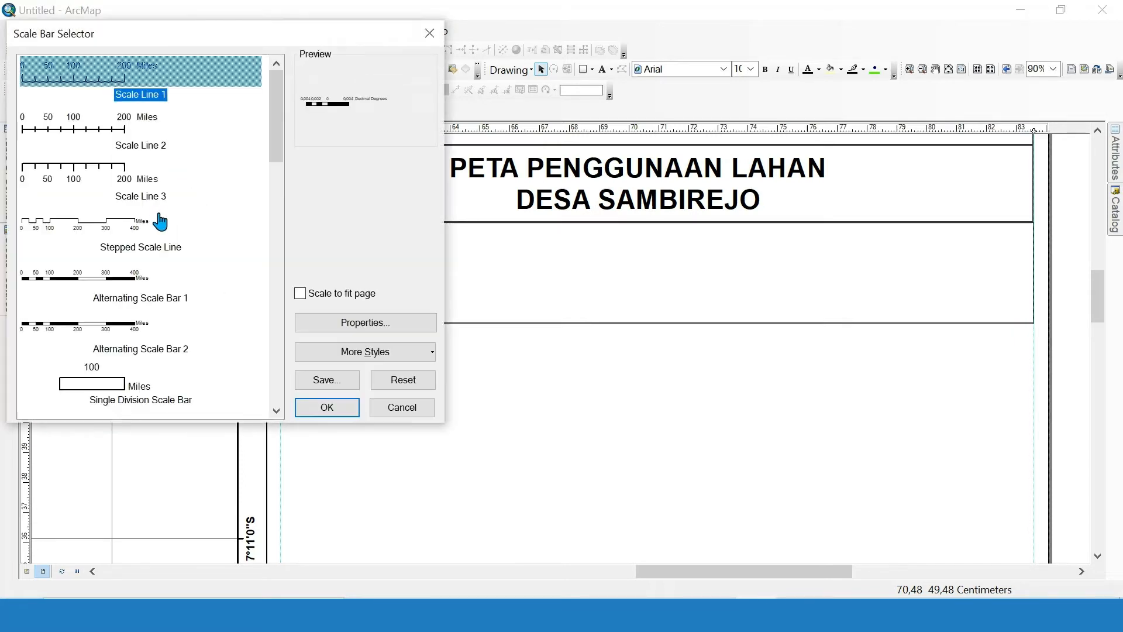
click(147, 298)
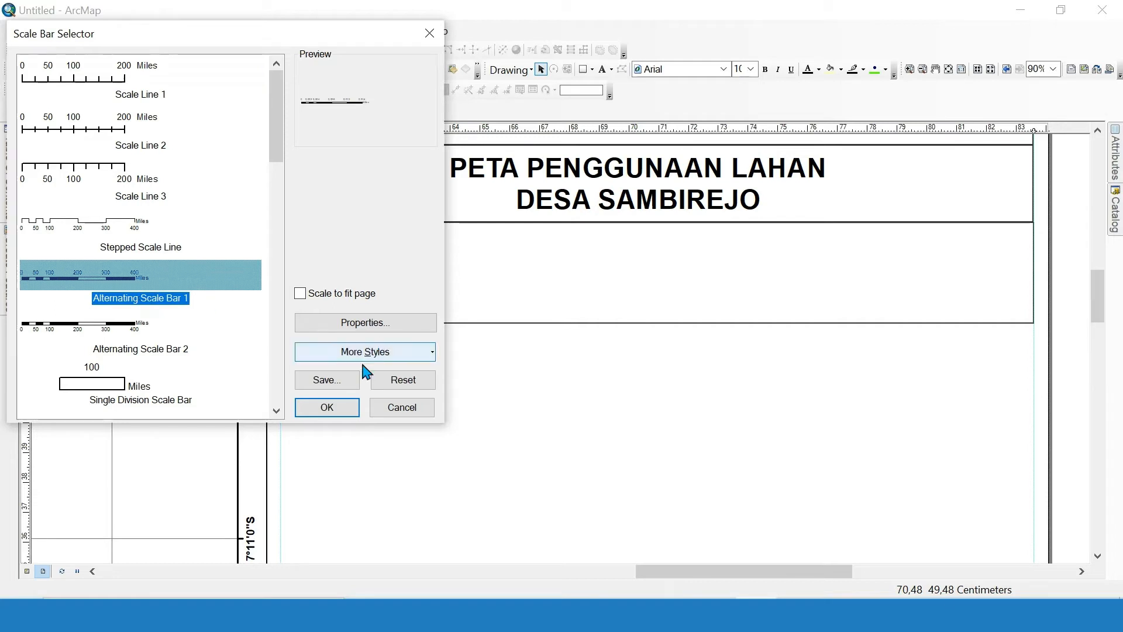
click(346, 407)
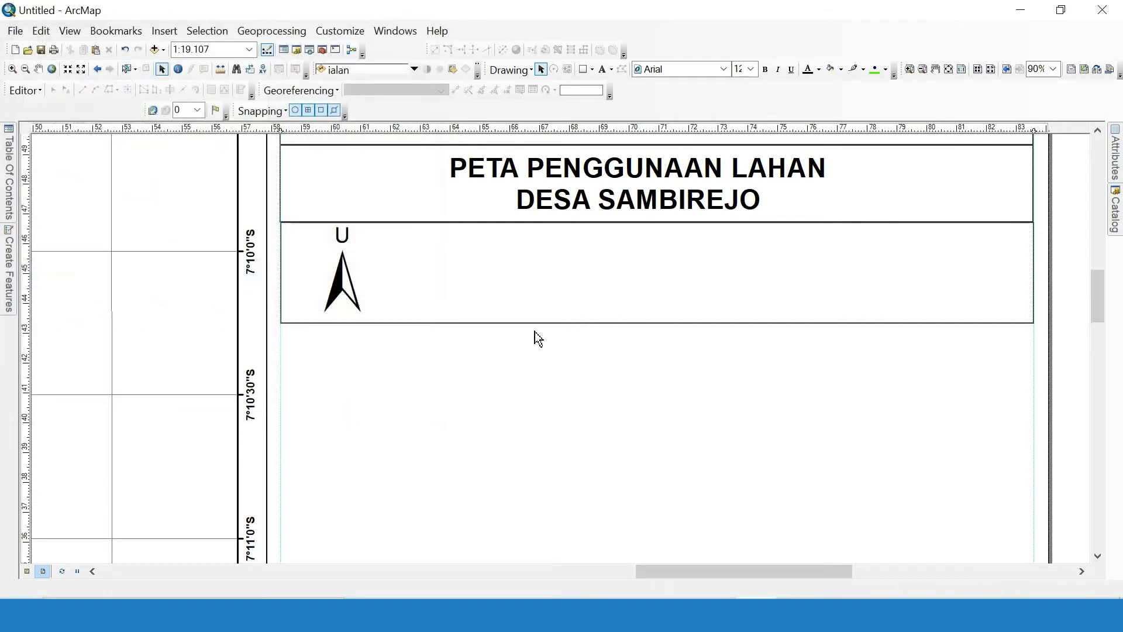
drag(631, 389, 723, 303)
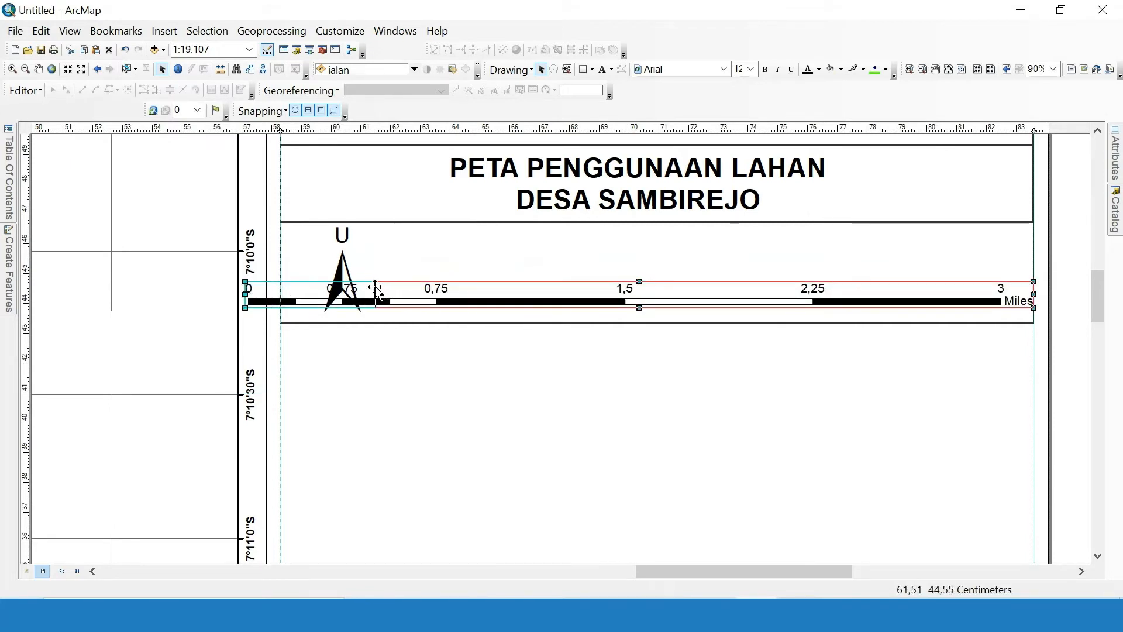
drag(375, 288, 376, 289)
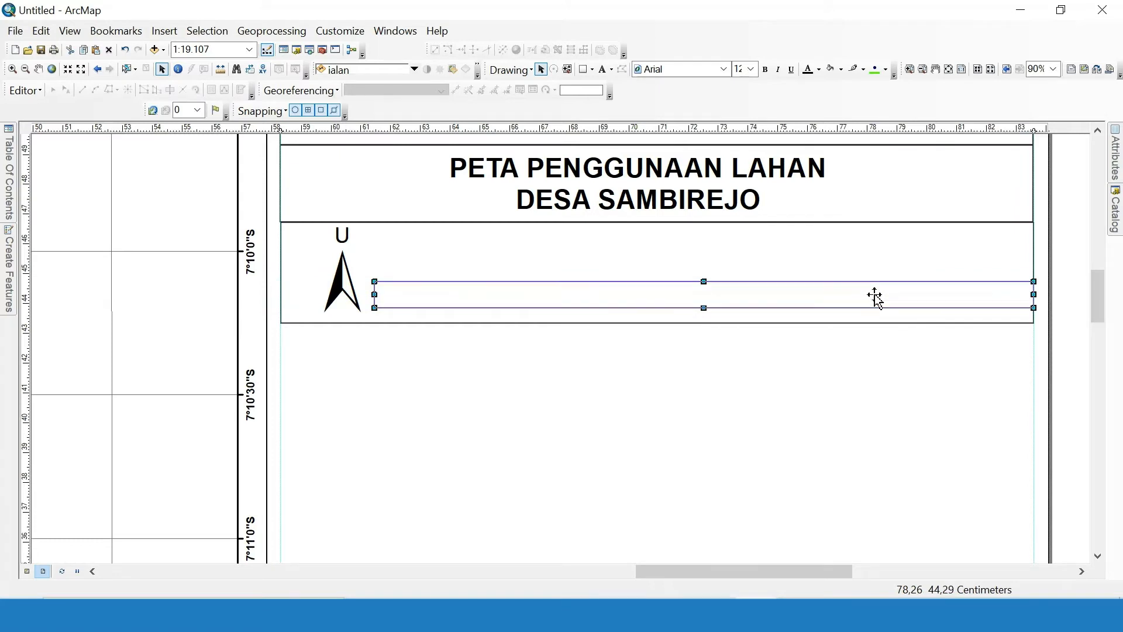
drag(875, 297, 875, 300)
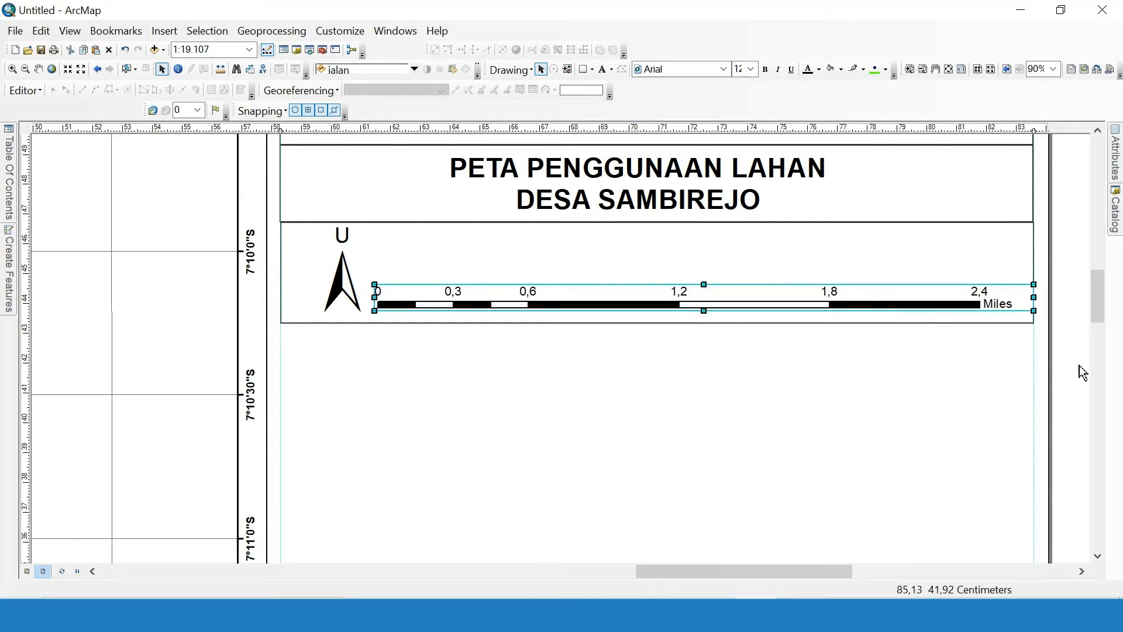
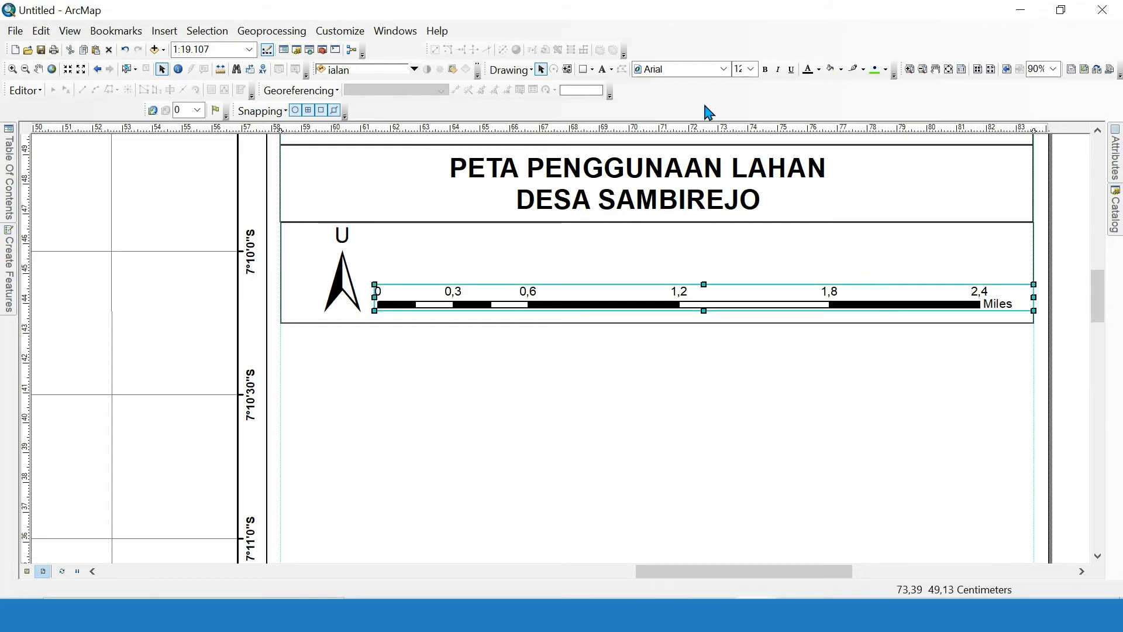
Set the scale bar's division units to Meters.
drag(1069, 334, 950, 307)
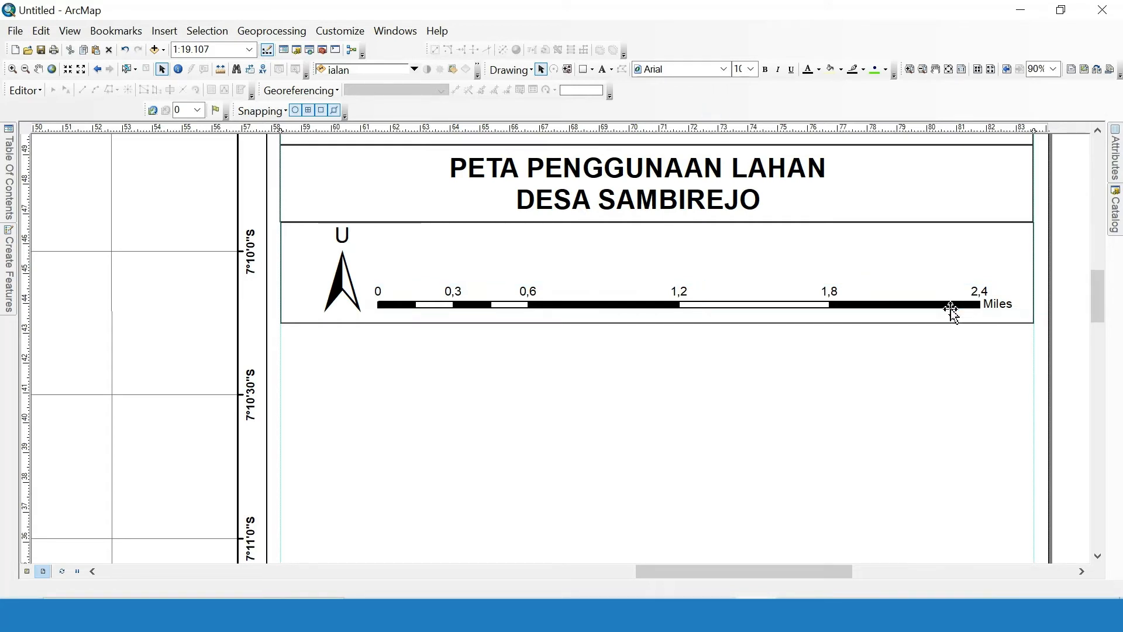
click(942, 301)
right_click(942, 300)
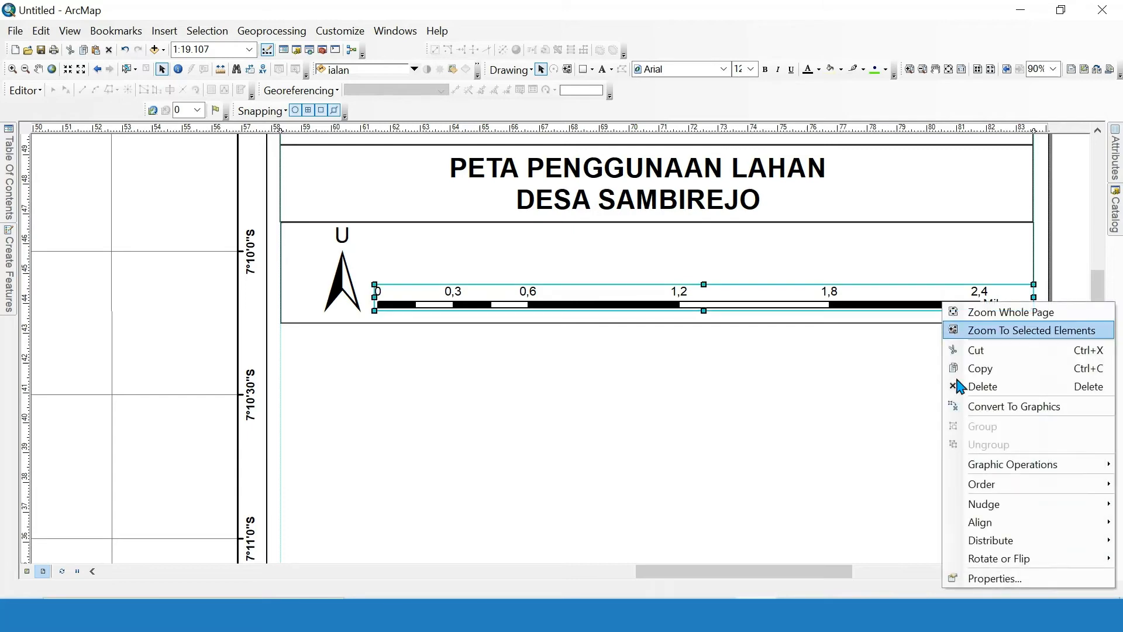
click(990, 579)
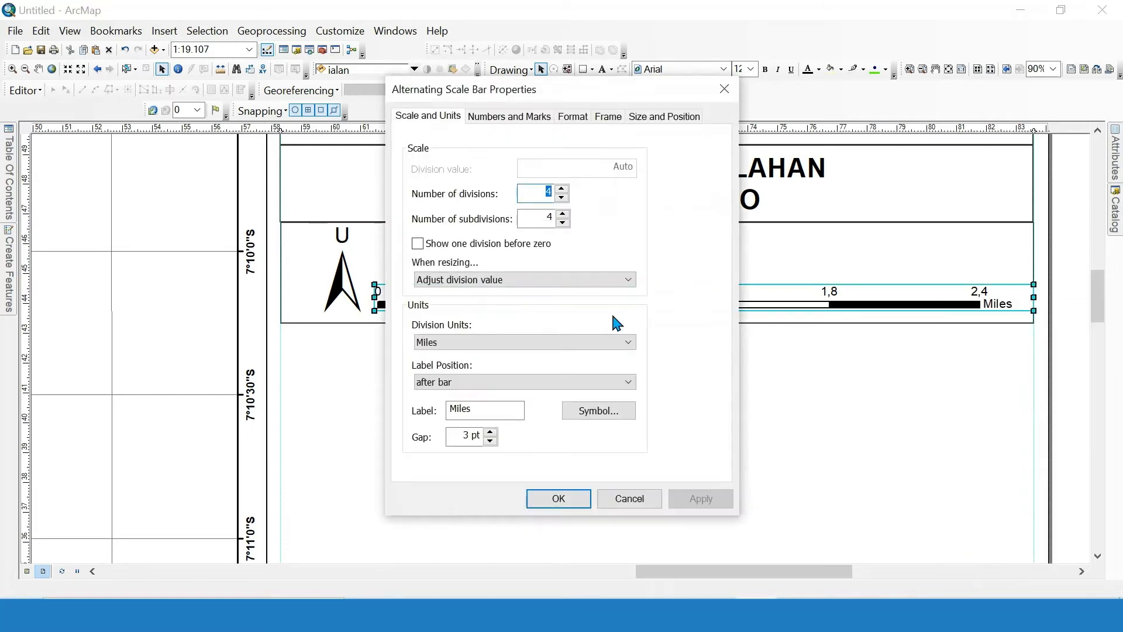
click(532, 115)
click(572, 117)
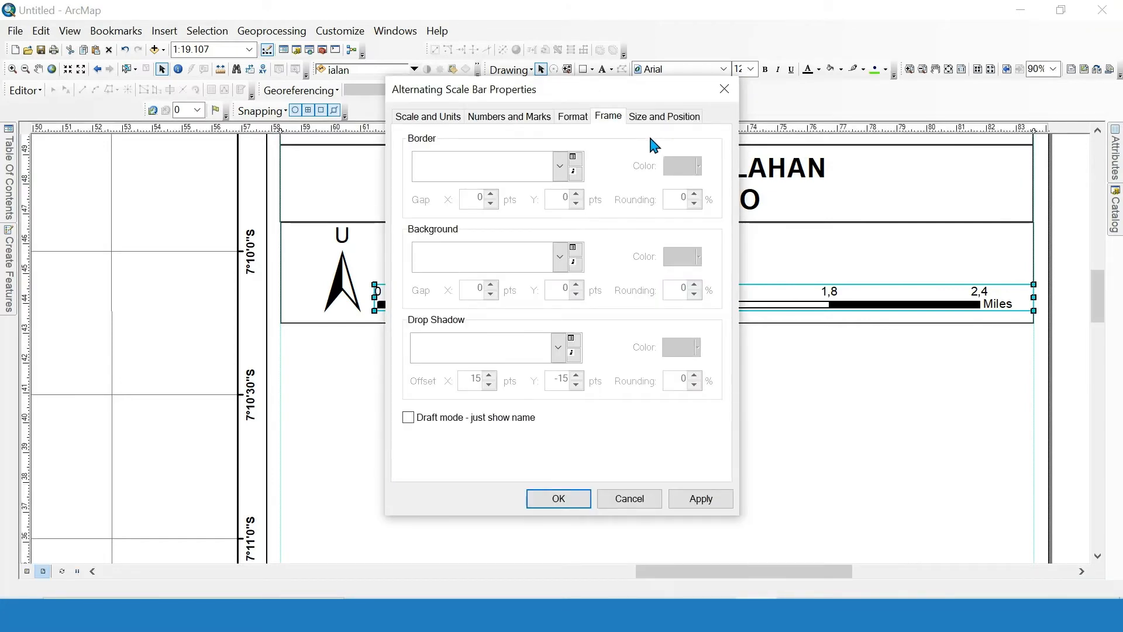
click(636, 118)
click(569, 116)
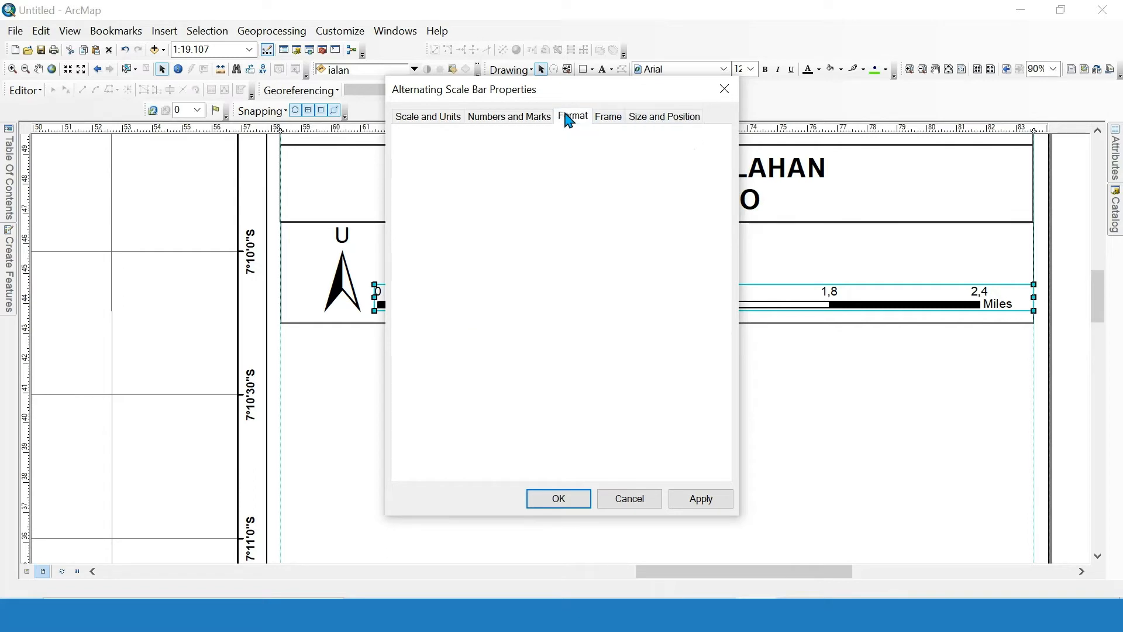
click(529, 120)
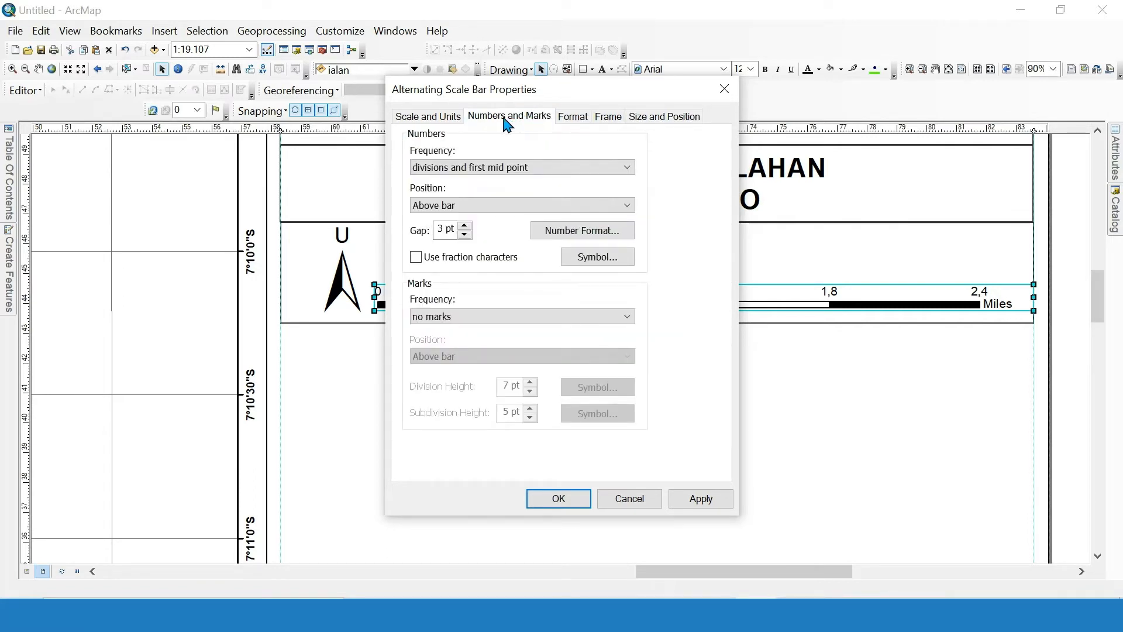
click(457, 117)
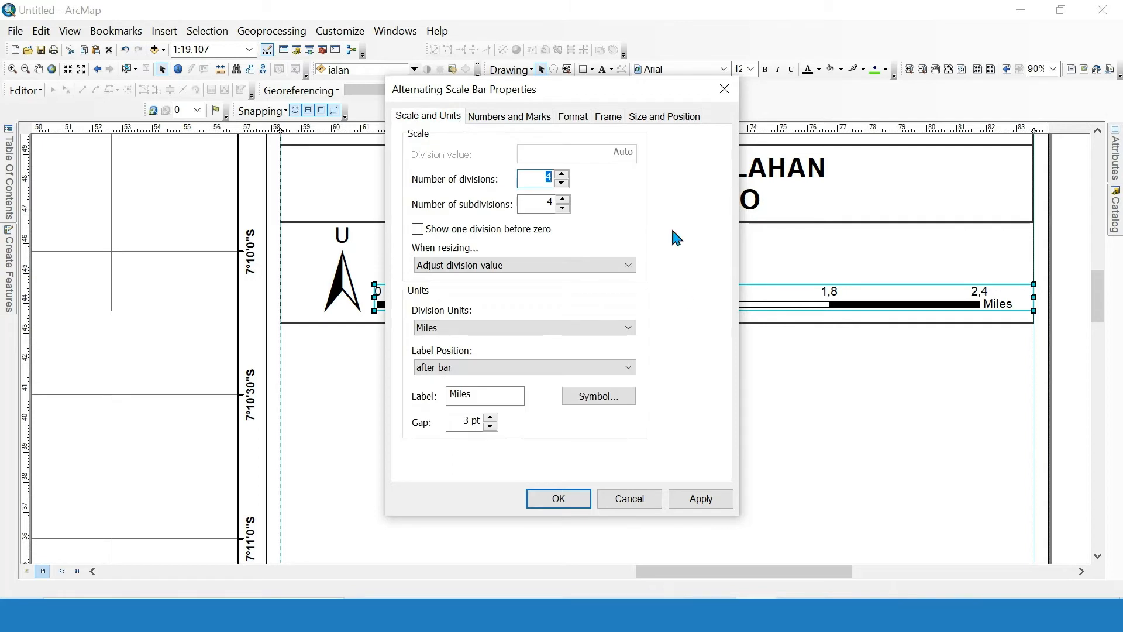
click(630, 327)
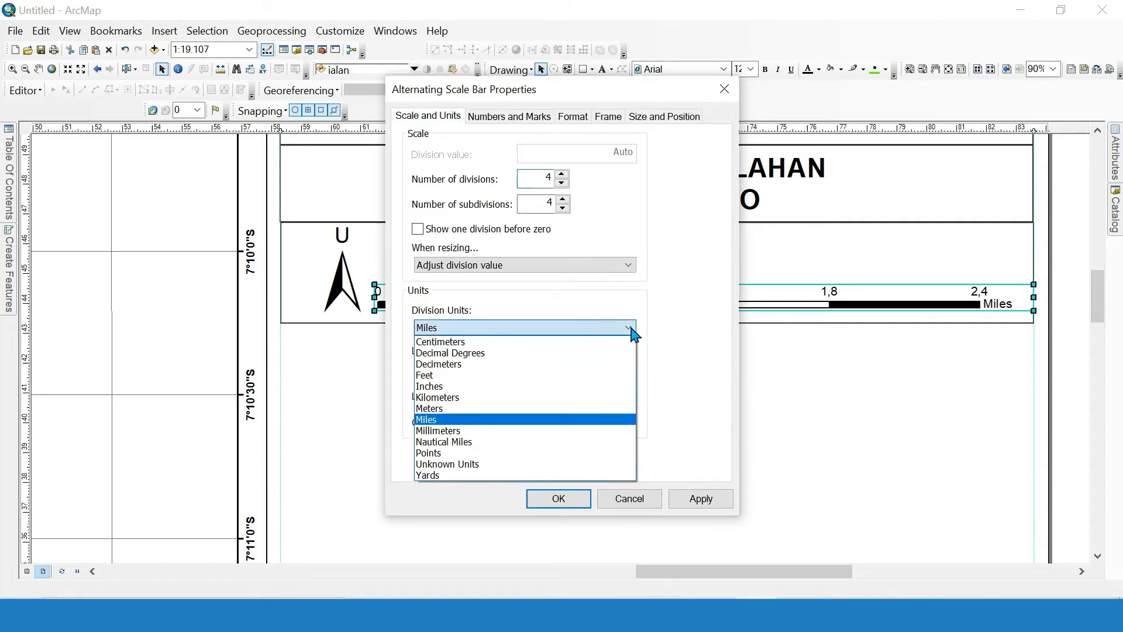
click(475, 408)
click(560, 499)
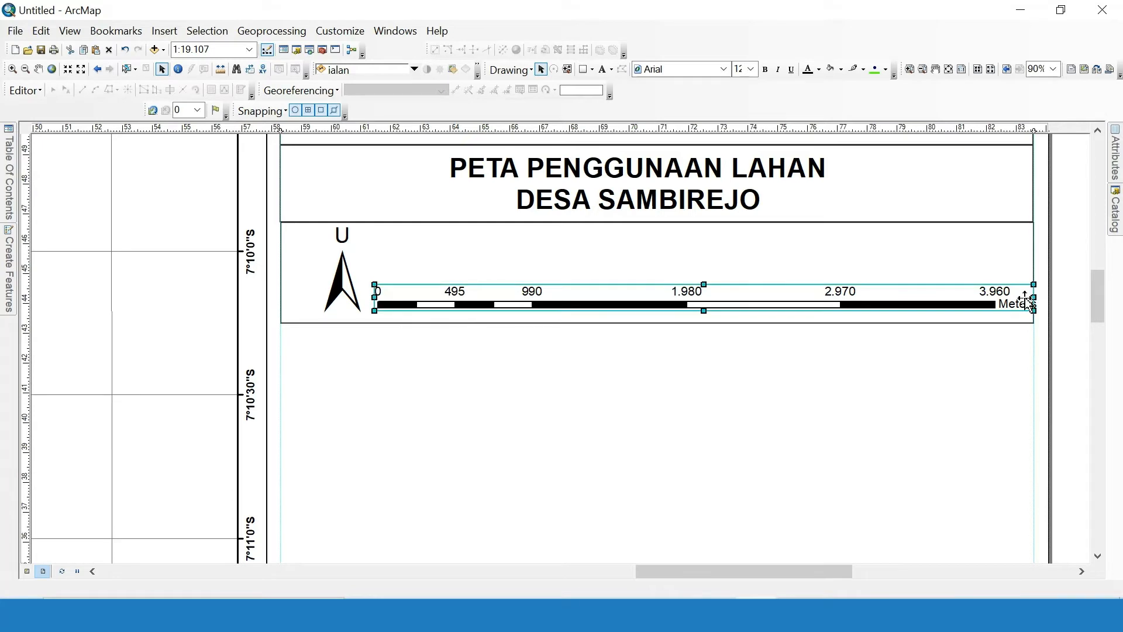
Shorten the scale bar from its right end so the Meters label fits inside the box.
drag(1004, 299, 895, 291)
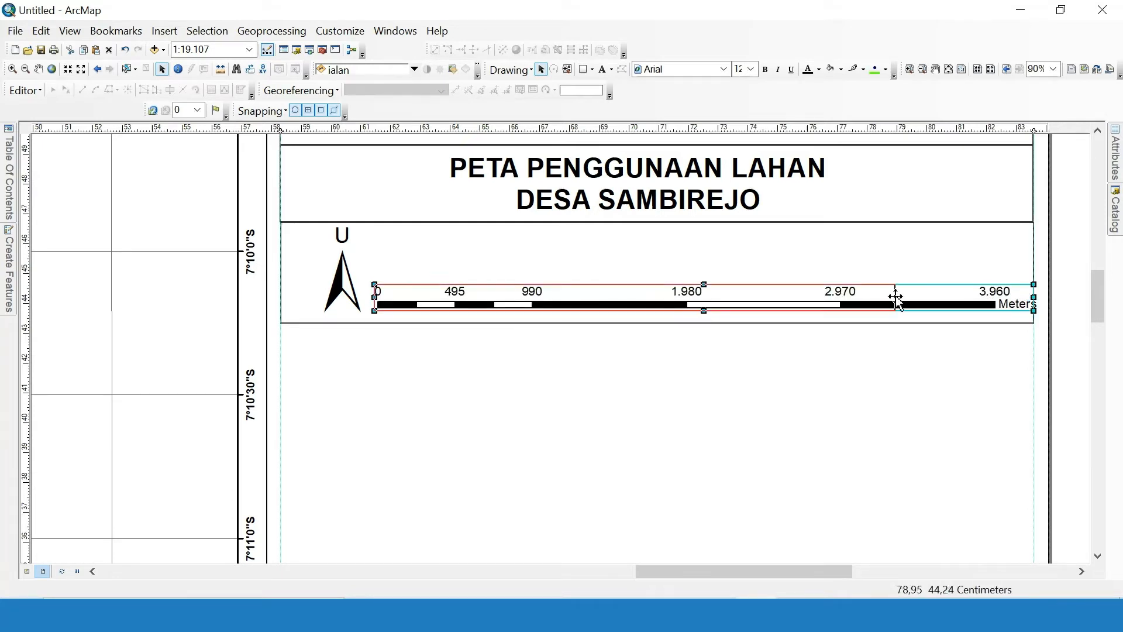
drag(1000, 294, 1000, 294)
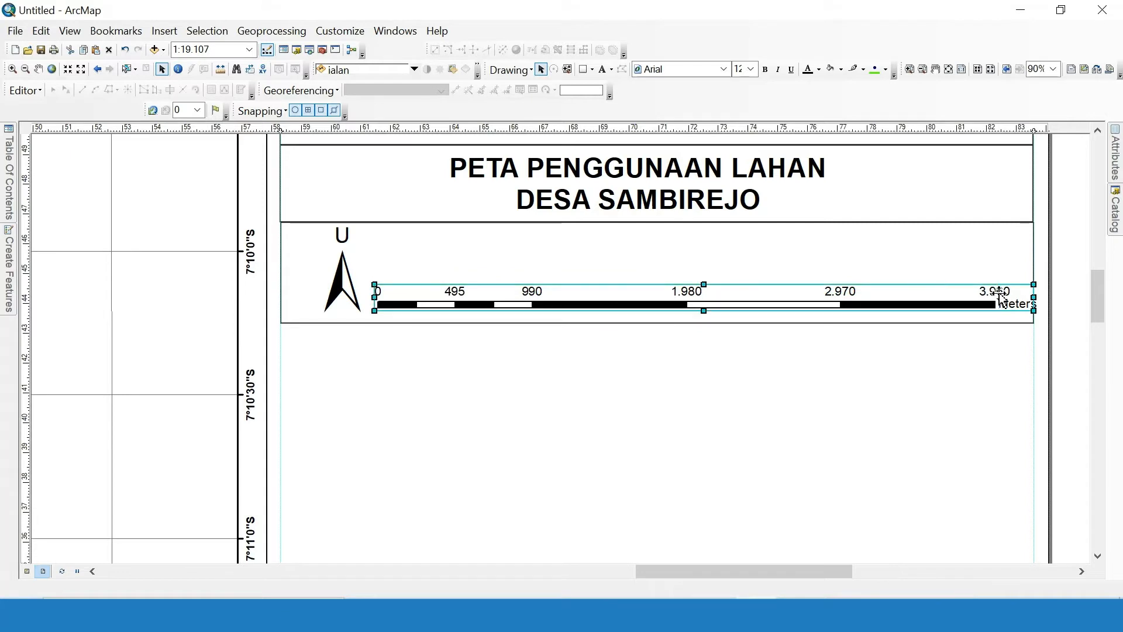
click(275, 138)
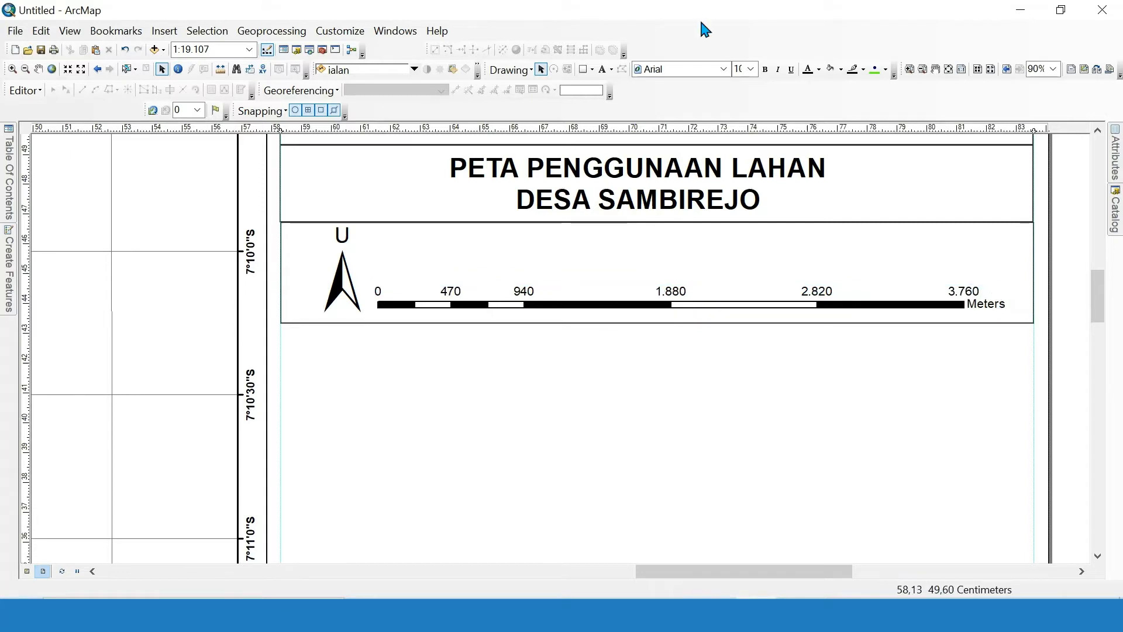
Add a text label reading "SKALA :" in the box to the right of the north arrow, above the scale bar.
click(602, 70)
click(432, 237)
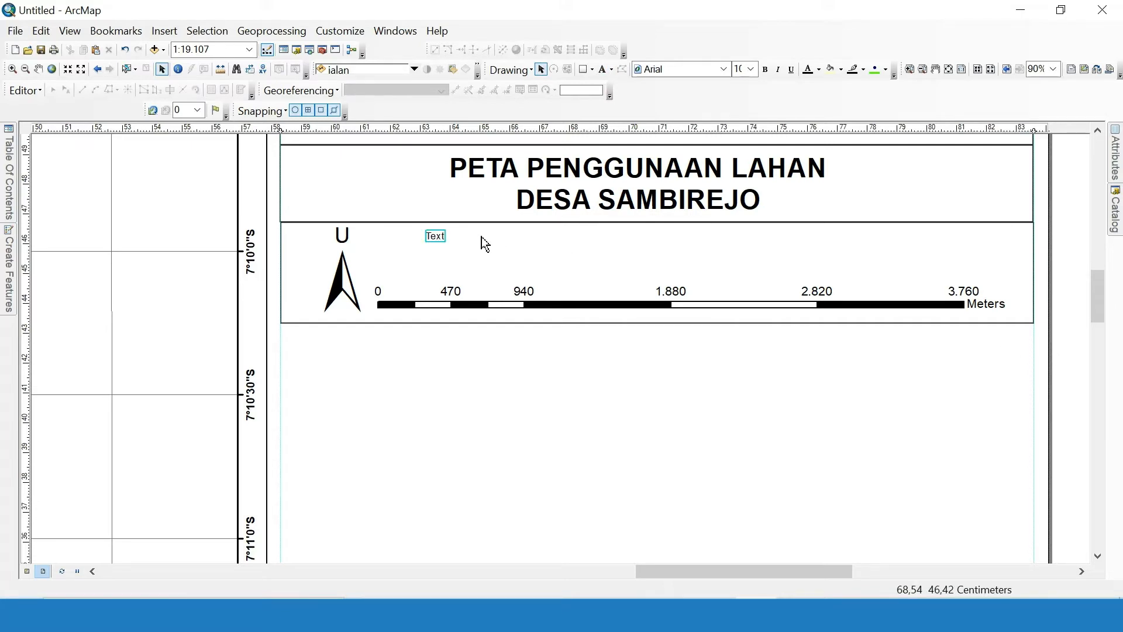
right_click(435, 234)
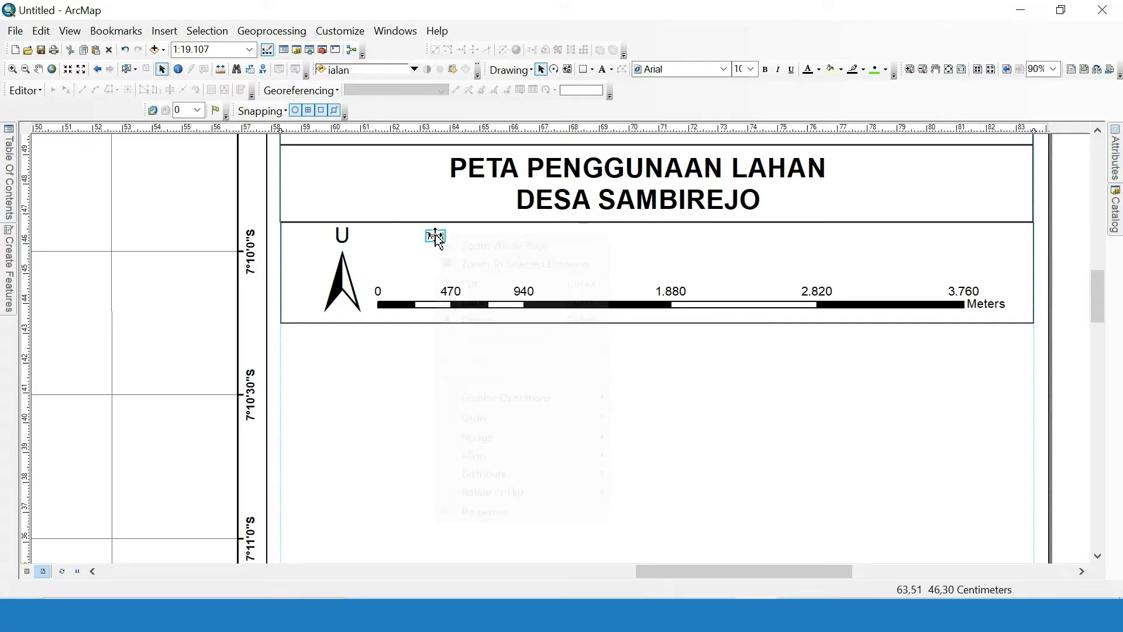
click(554, 512)
text(S)
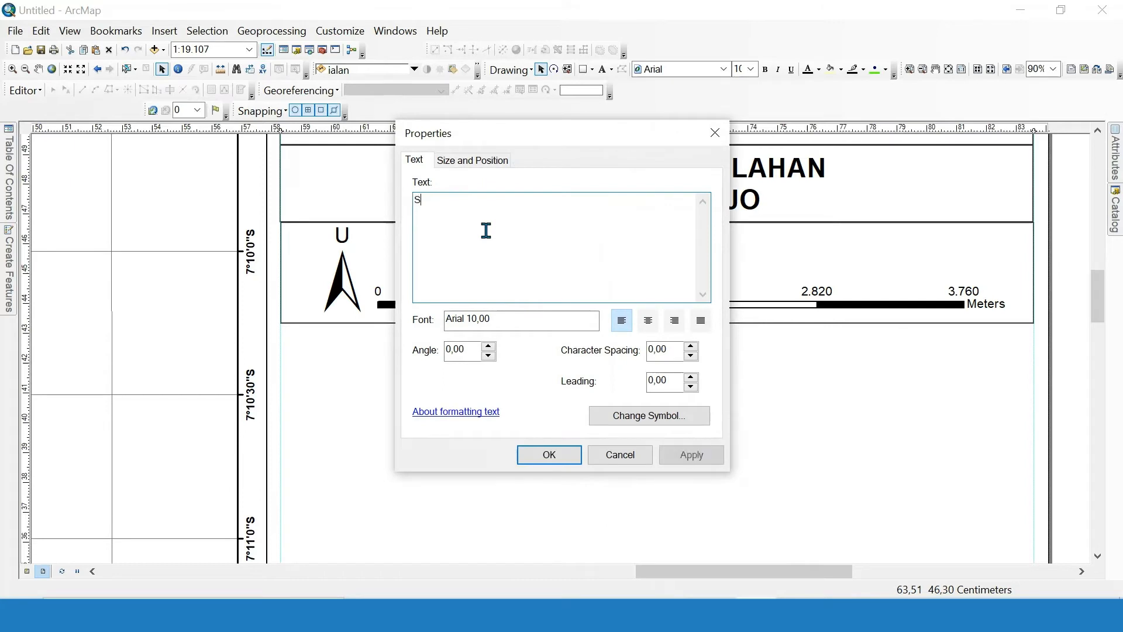
text(KALA :)
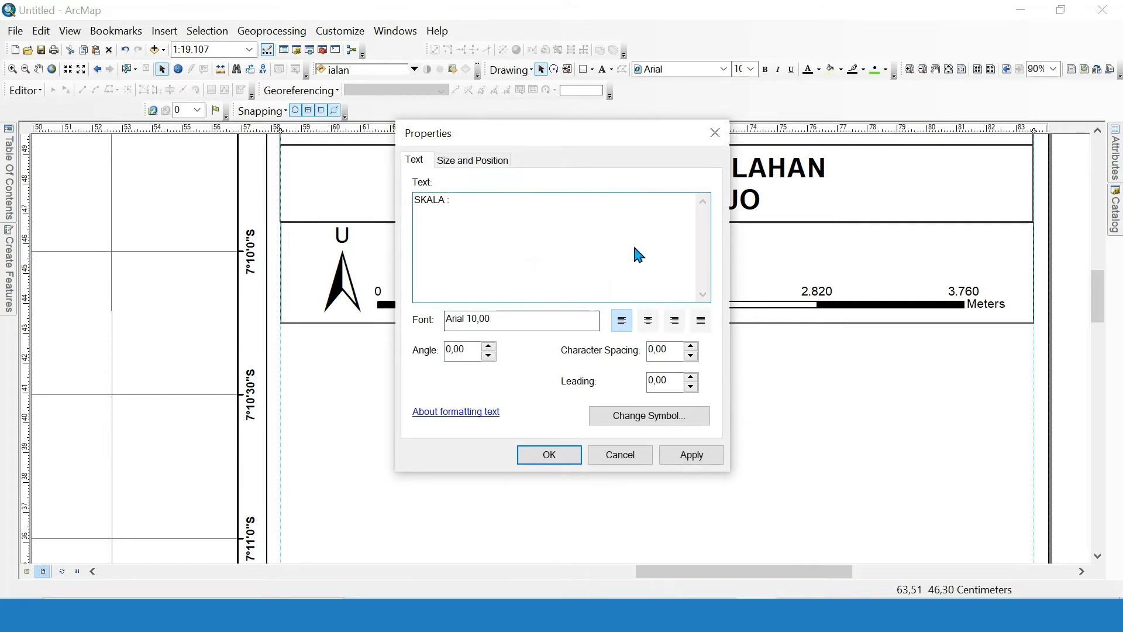
click(550, 455)
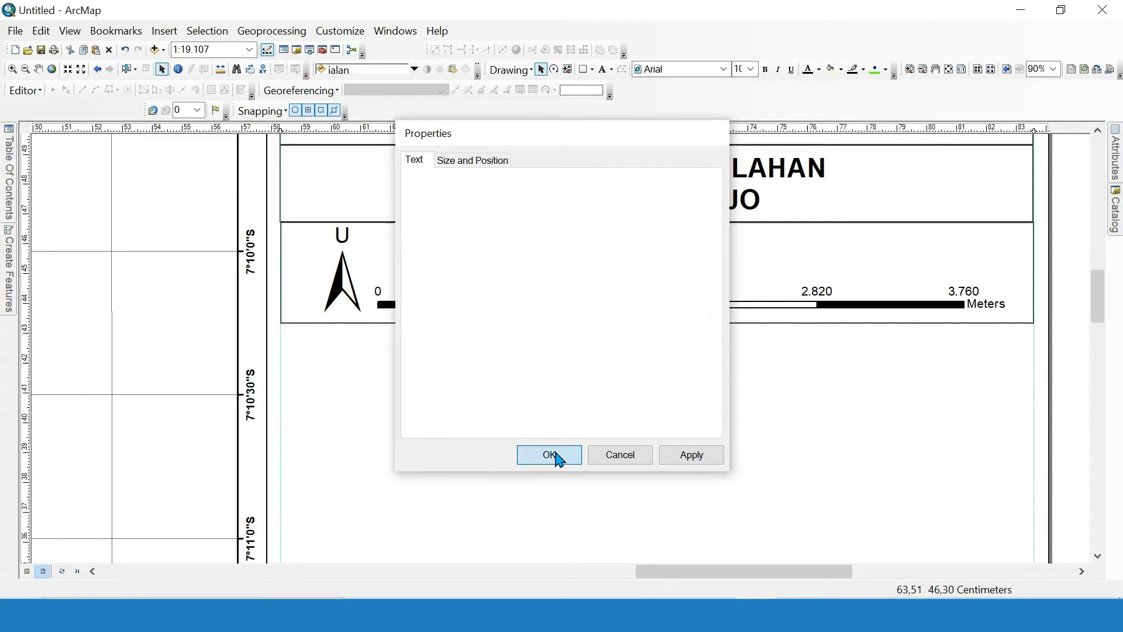
Set the "SKALA :" label's font size to 24 and position it just above the start of the scale bar.
click(750, 69)
click(741, 177)
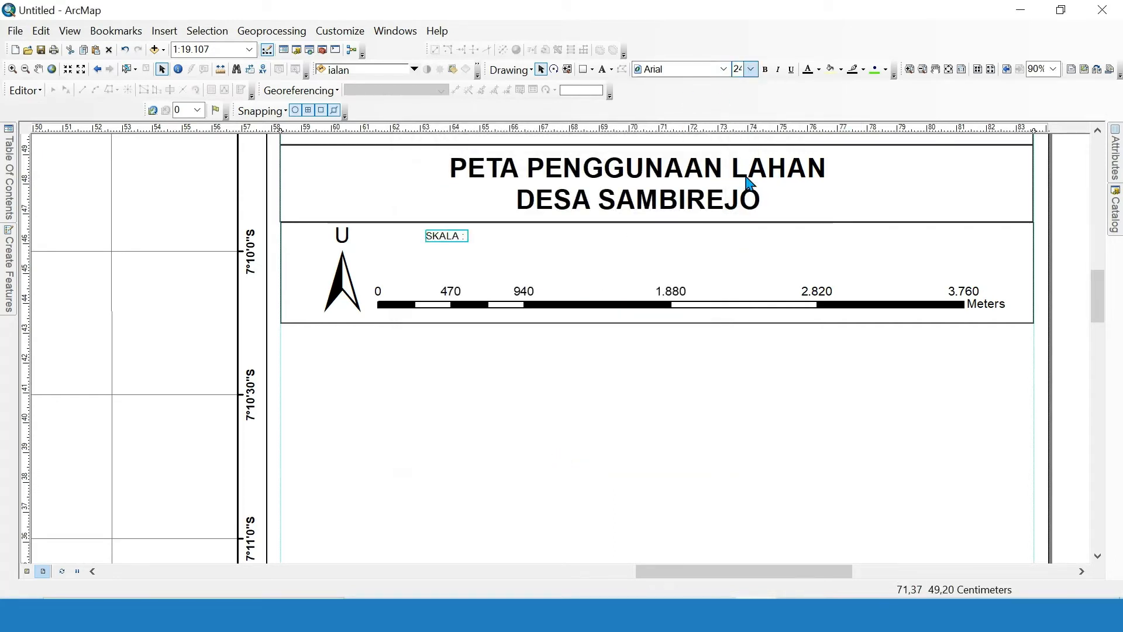
drag(502, 234, 478, 258)
Copy the map scale 1:19.107 into a new text beside "SKALA :" and set its font size to 24.
click(222, 49)
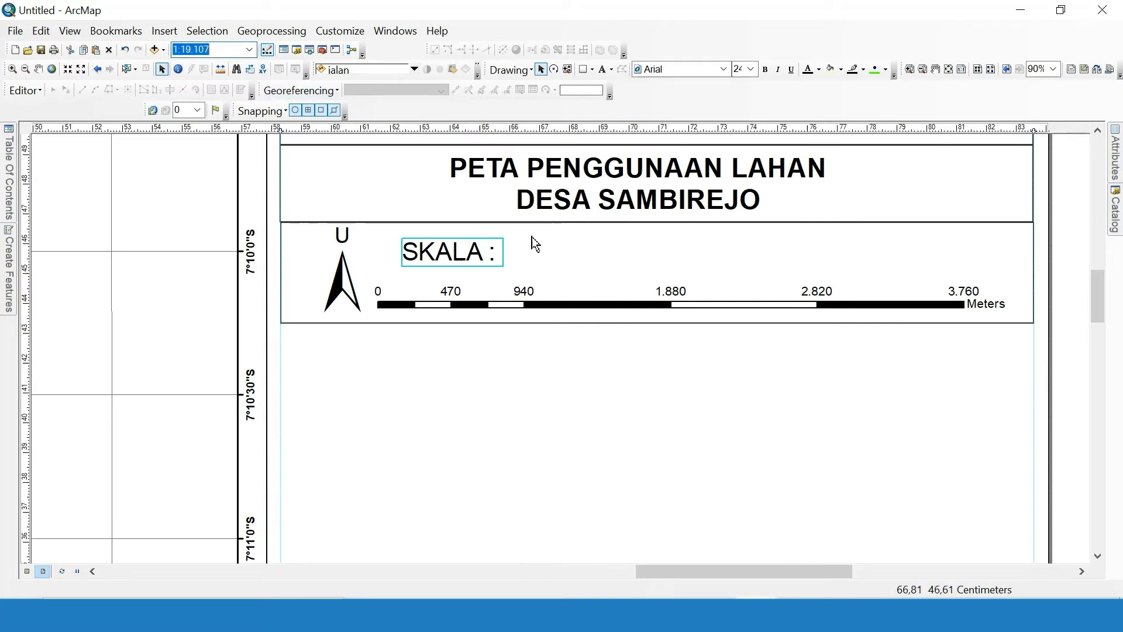
click(537, 263)
shift+click(538, 266)
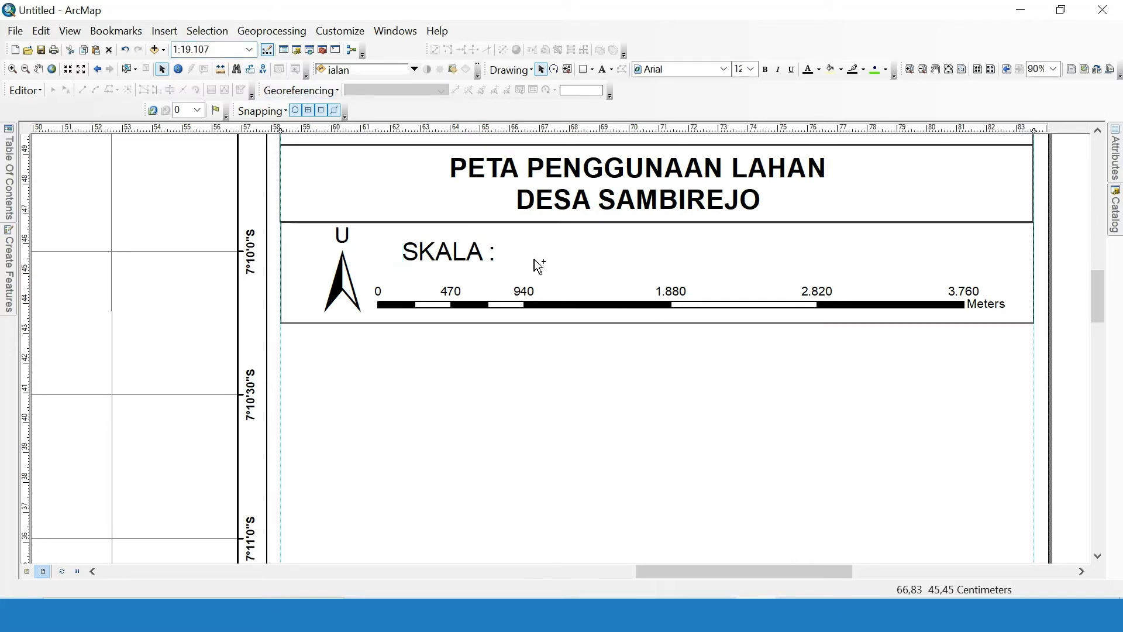
scroll(483, 335, down, 5)
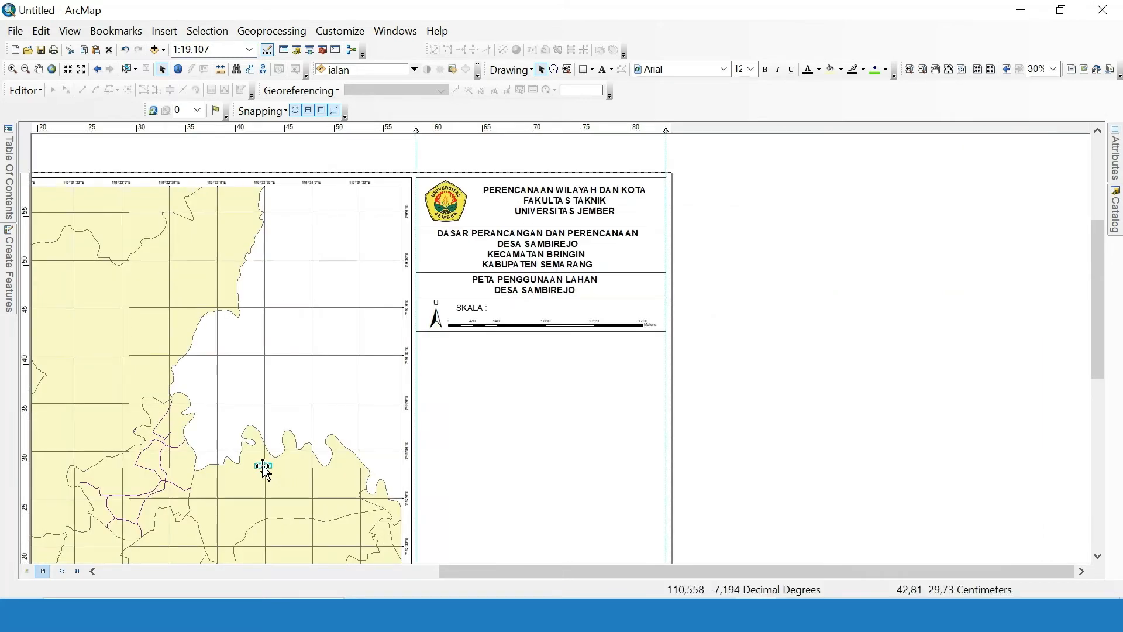
drag(263, 466, 501, 309)
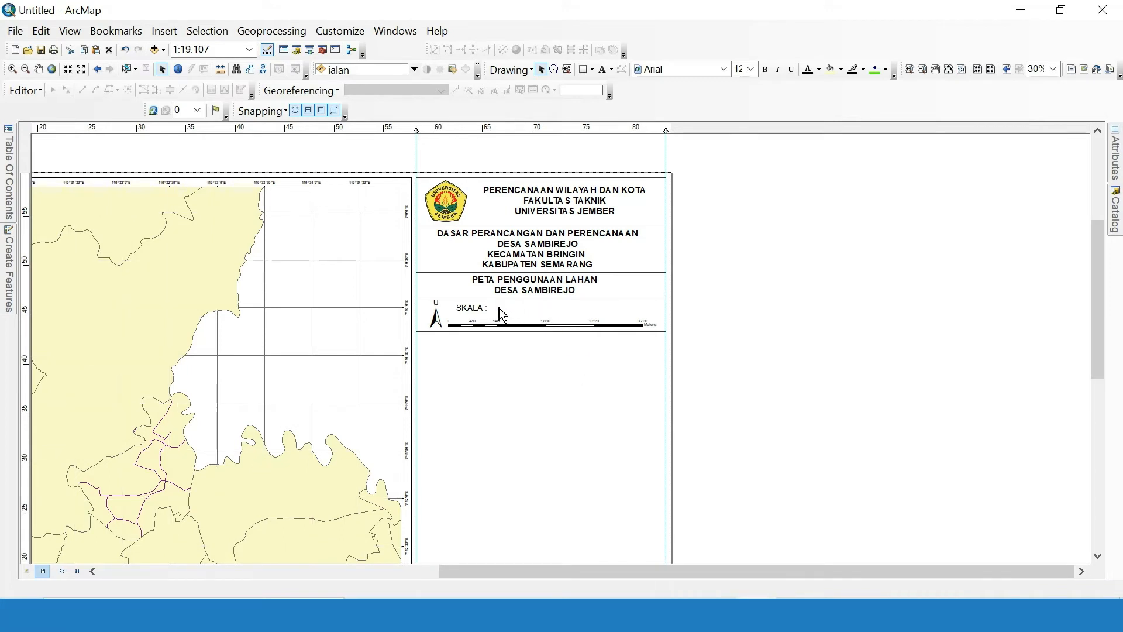
click(751, 69)
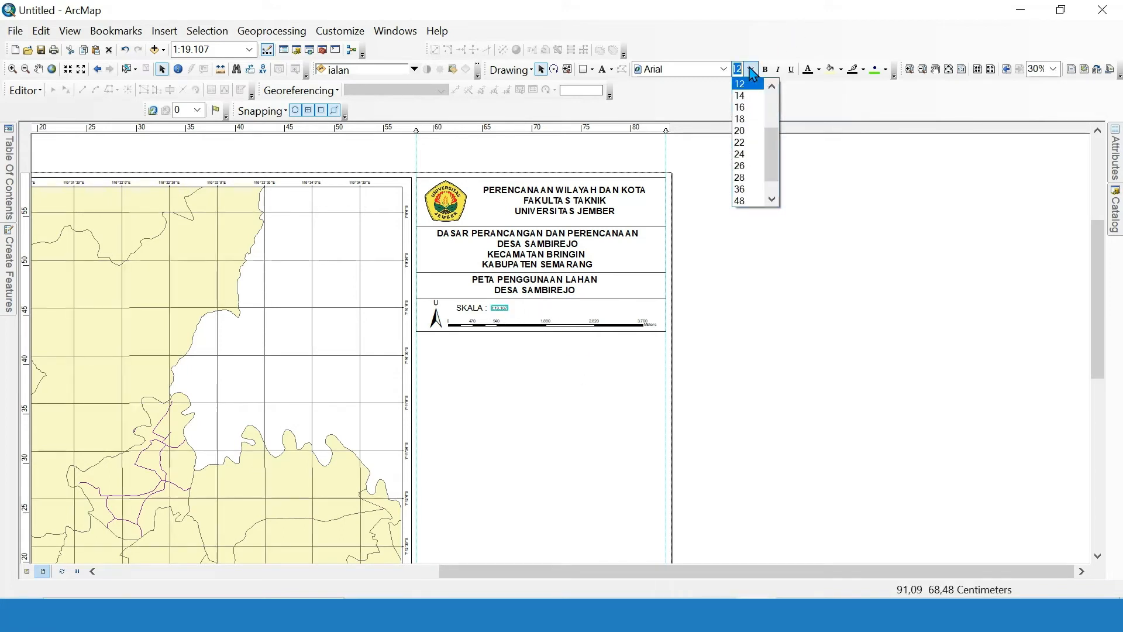
click(742, 154)
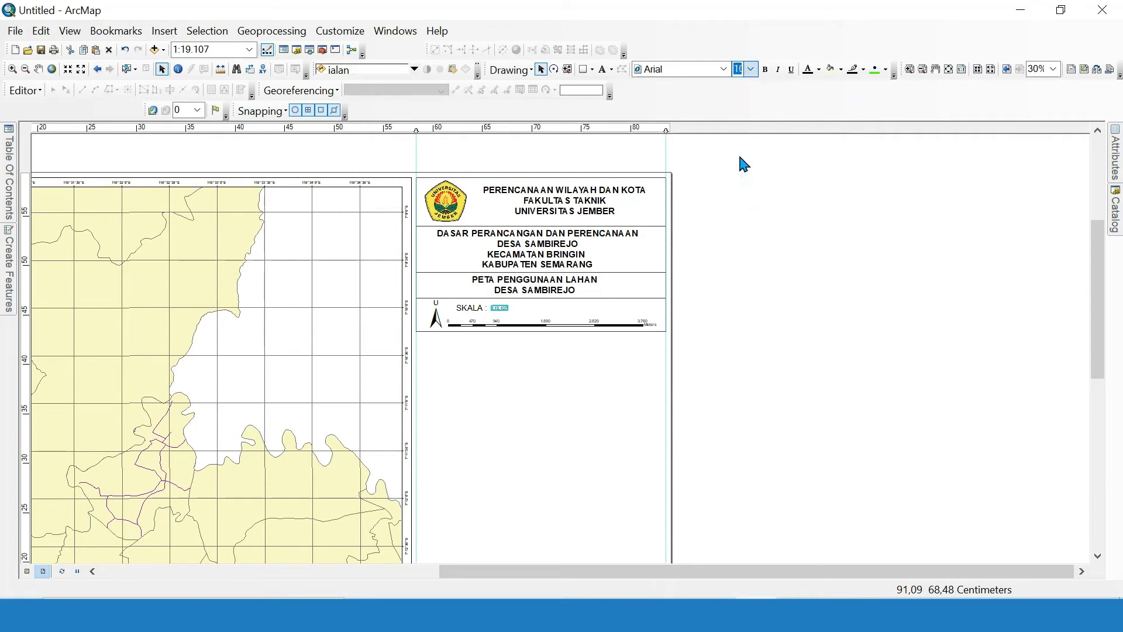
click(787, 288)
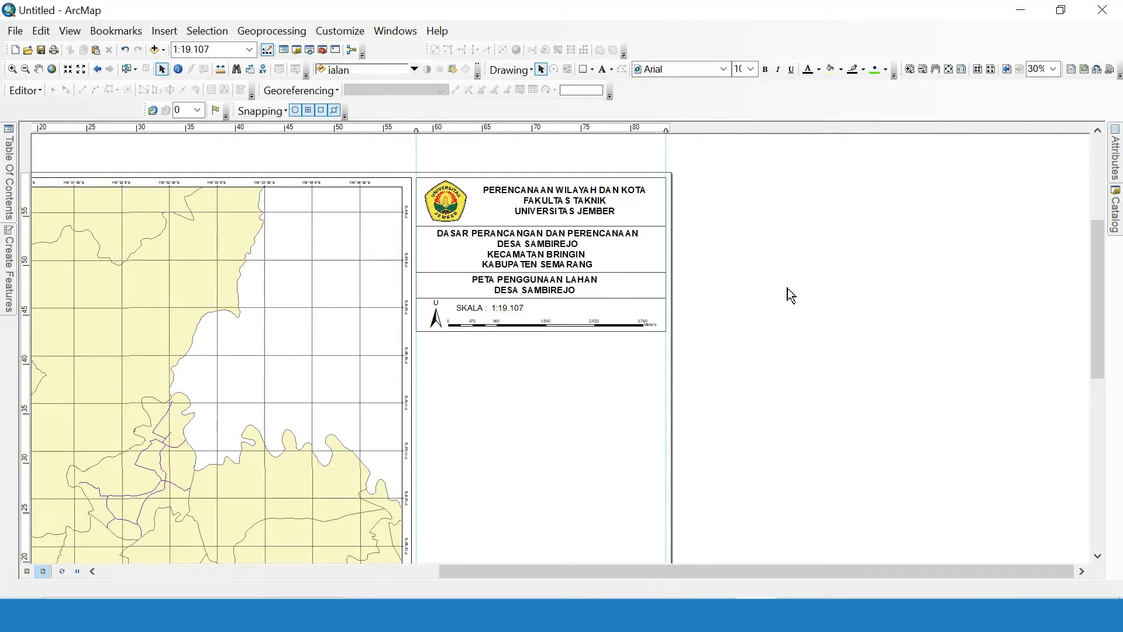
Duplicate the box around the north arrow and scale bar, and place the copy directly beneath it between the guides.
scroll(702, 323, down, 3)
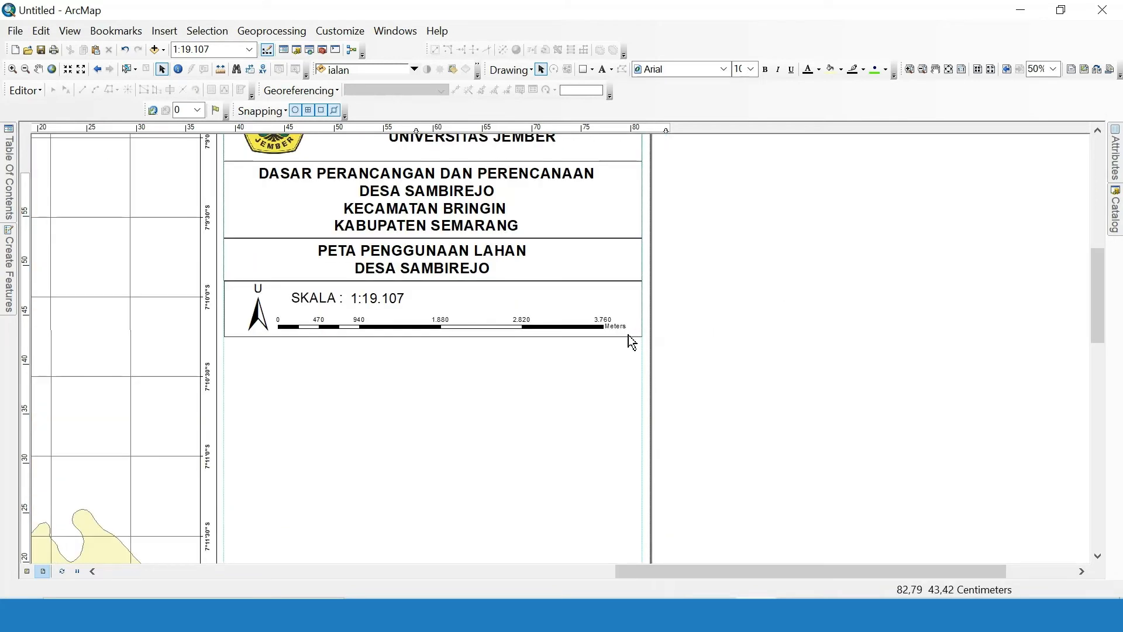
click(628, 337)
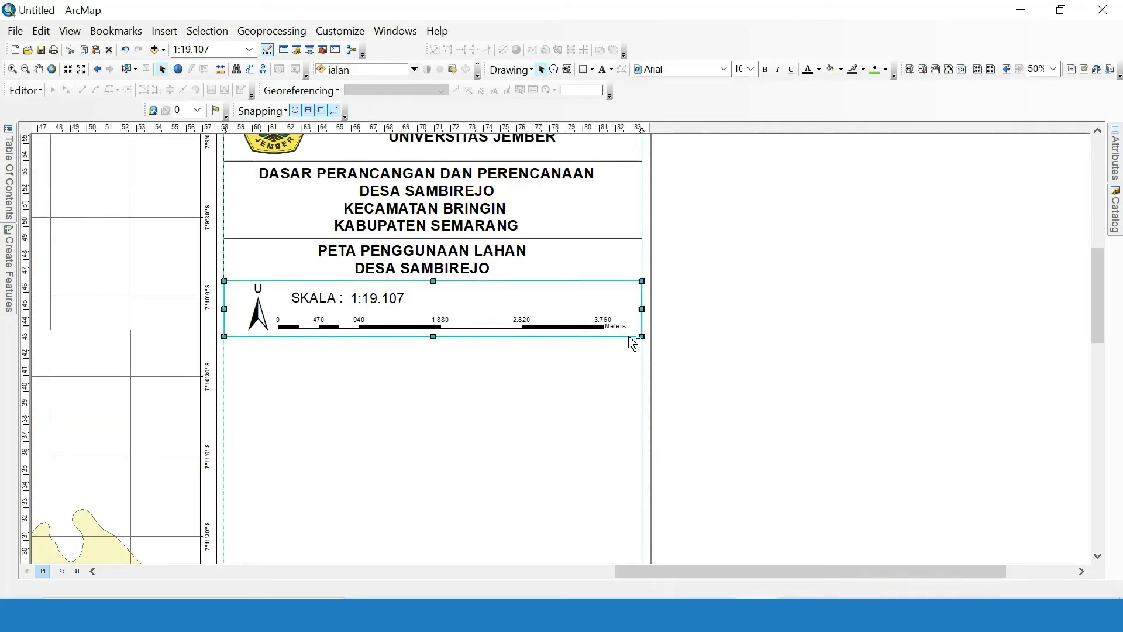
click(630, 344)
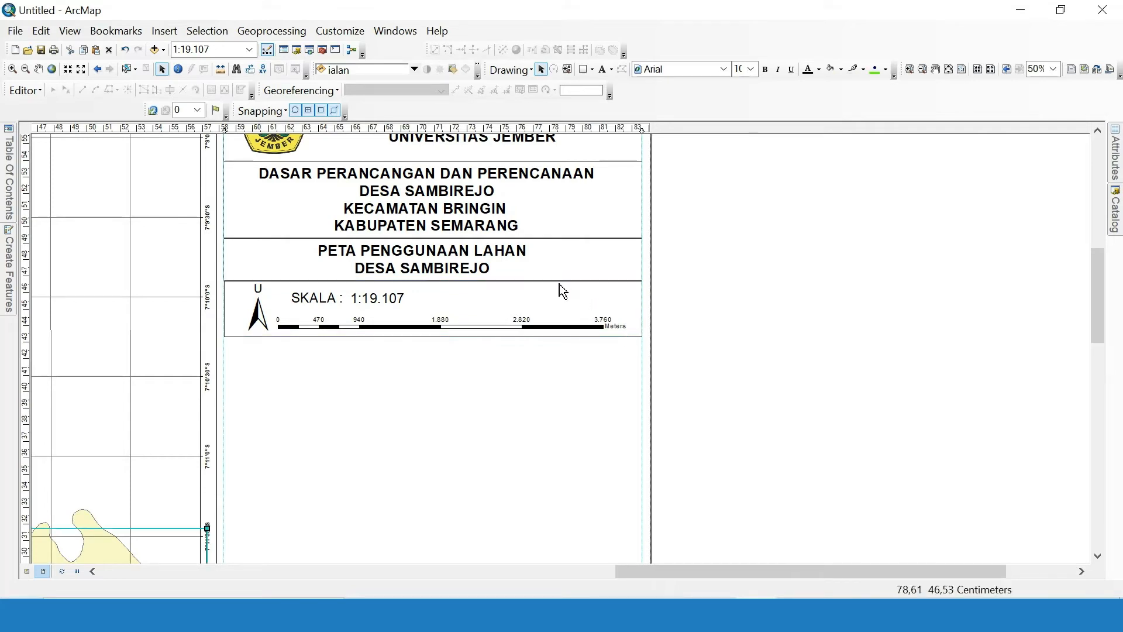
click(574, 337)
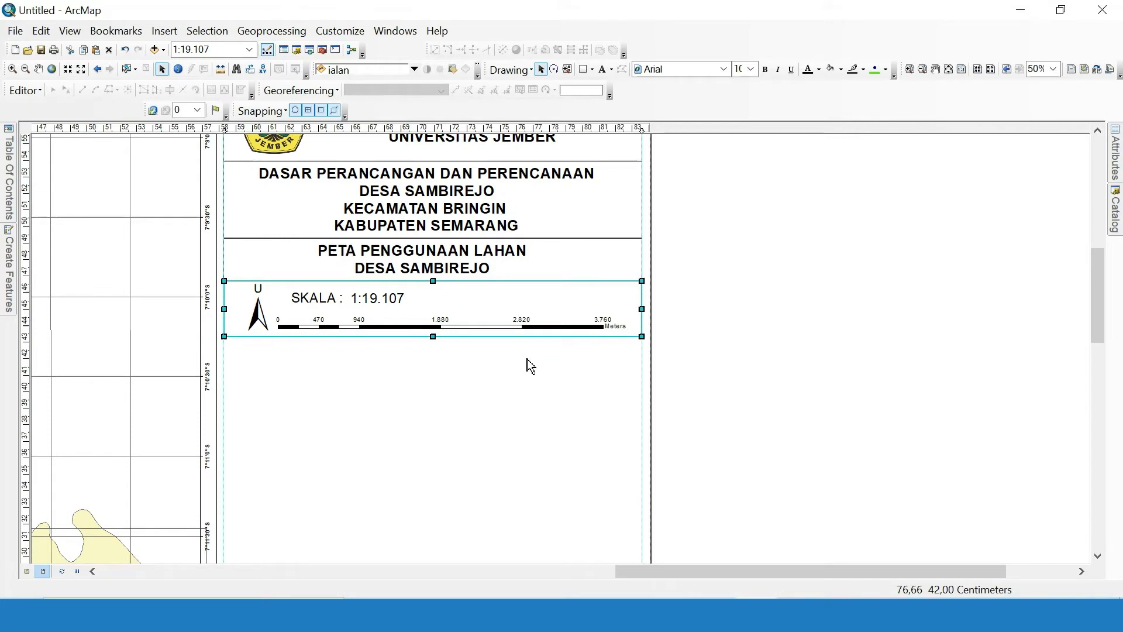
key(ctrl+v)
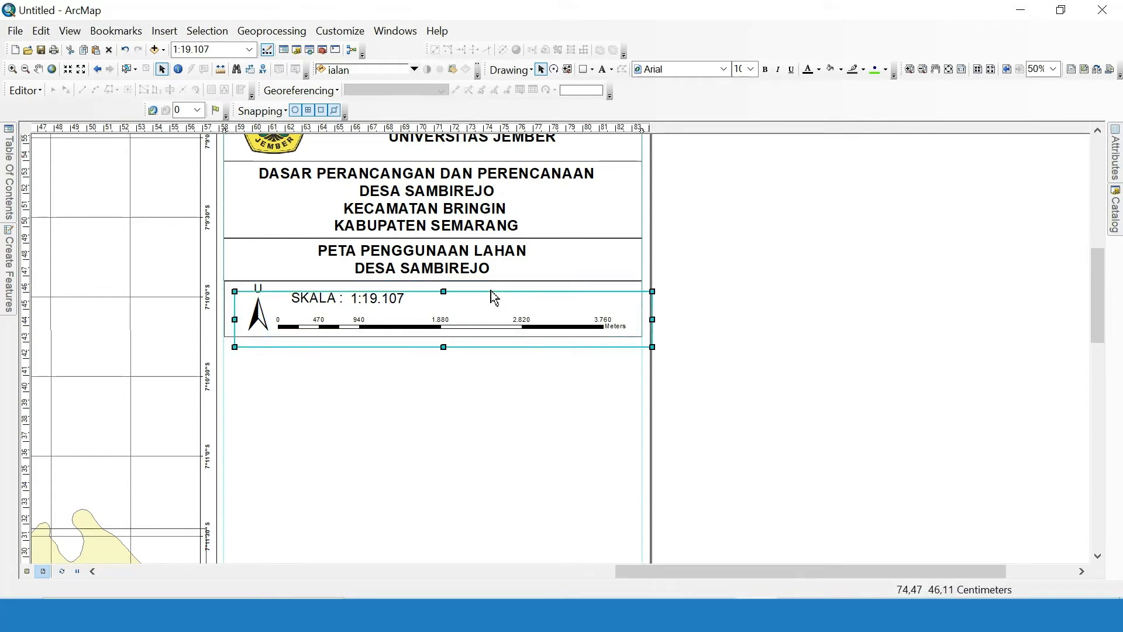
scroll(494, 299, up, 2)
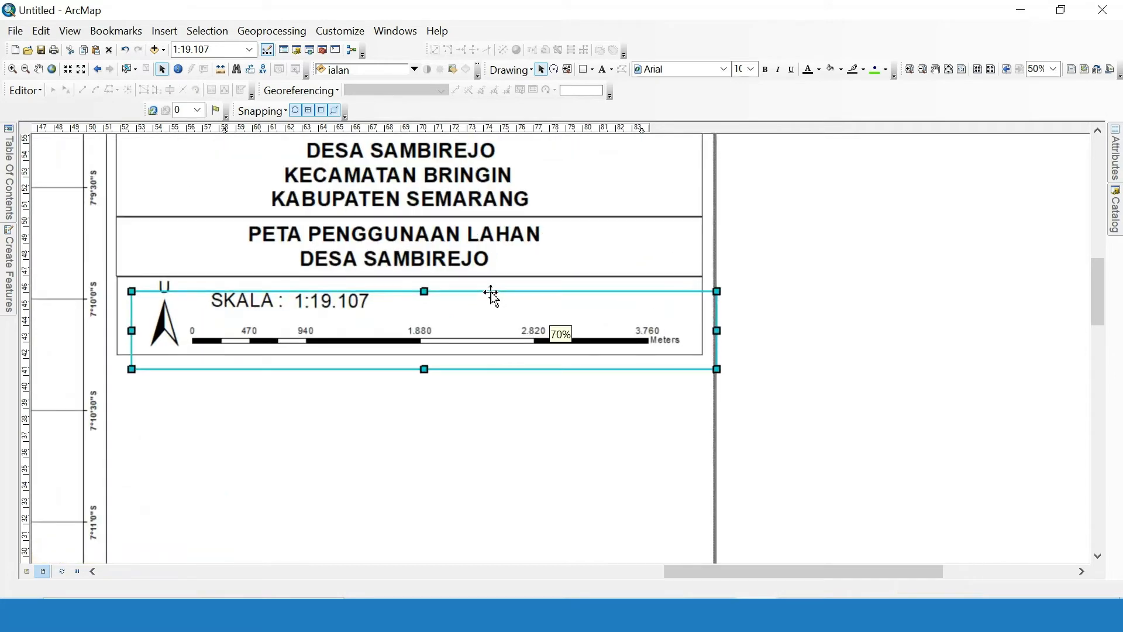
drag(489, 296, 471, 359)
click(750, 352)
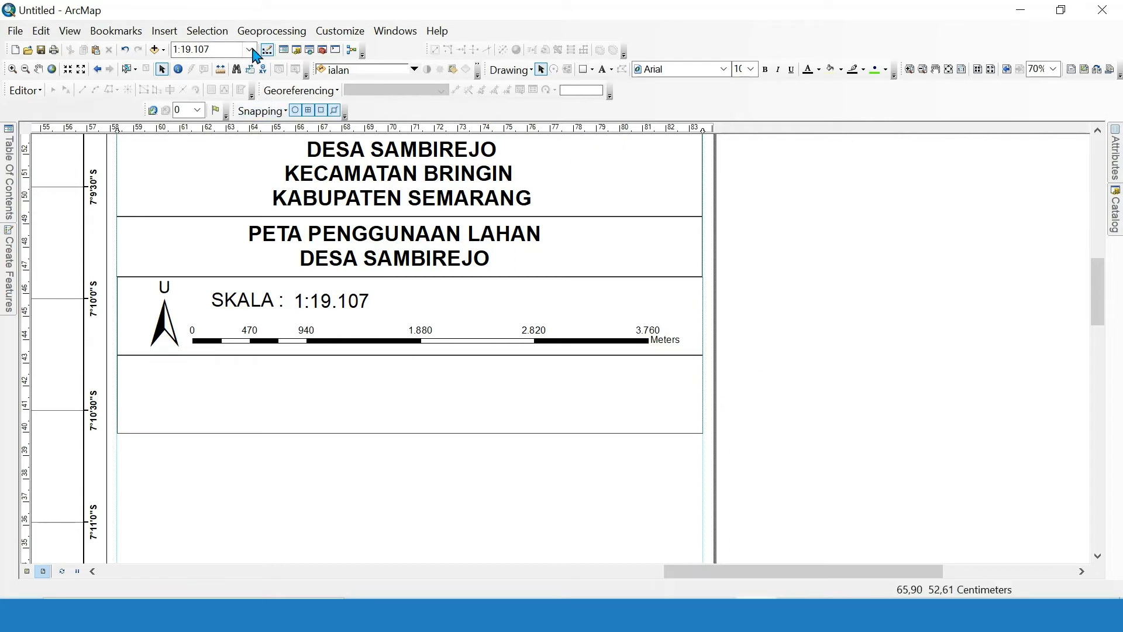
Insert a Coordinate System dynamic text into the layout.
click(170, 32)
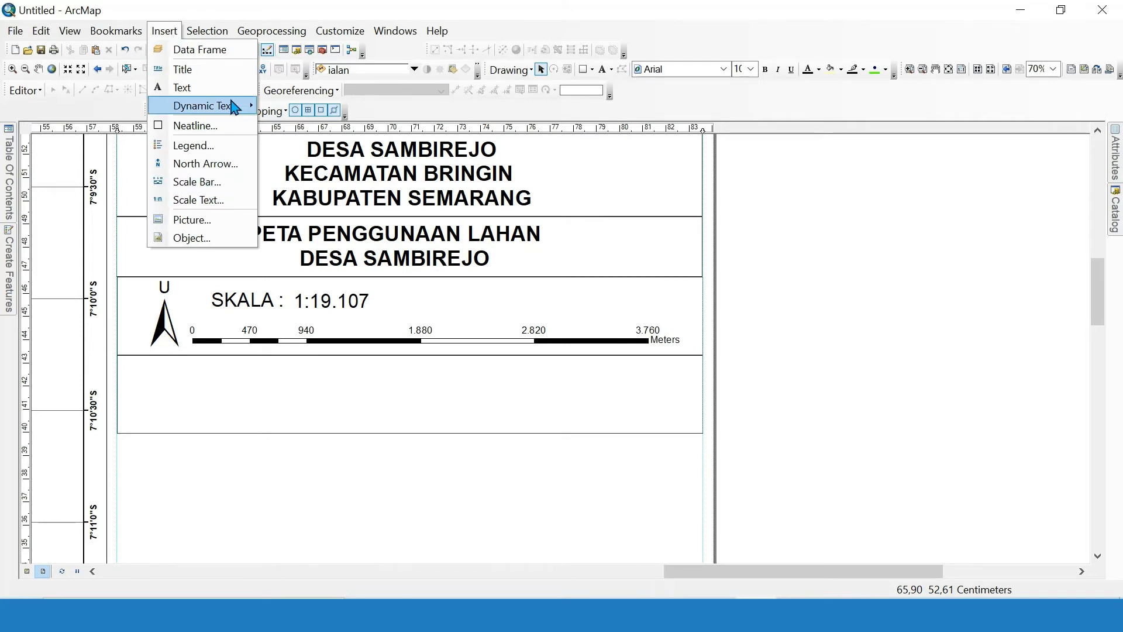
mouse_move(229, 111)
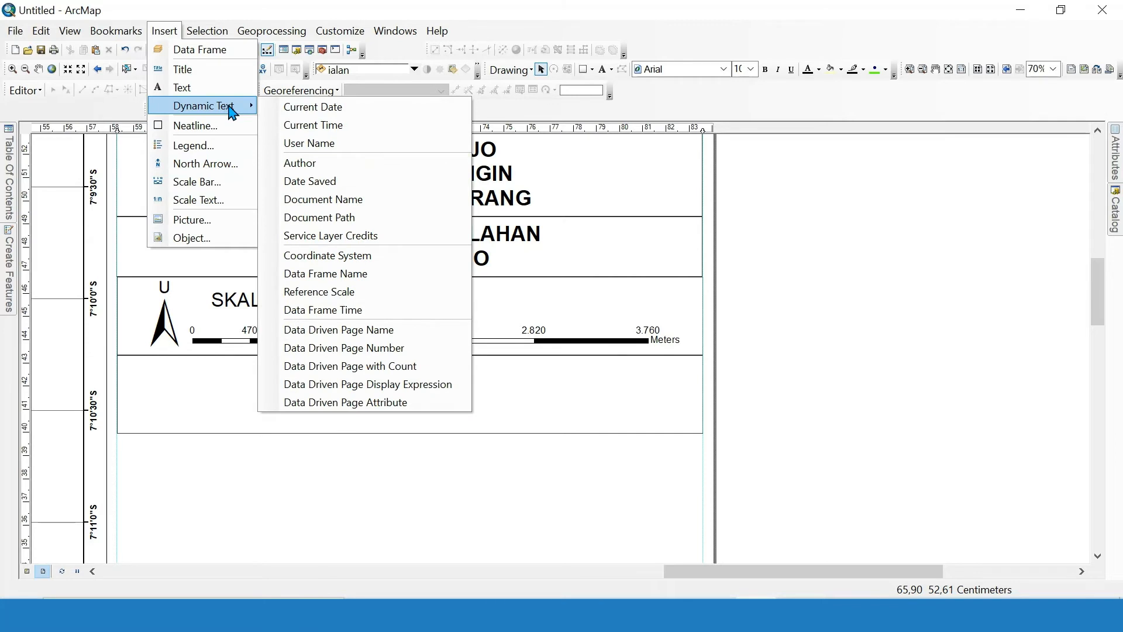
click(344, 257)
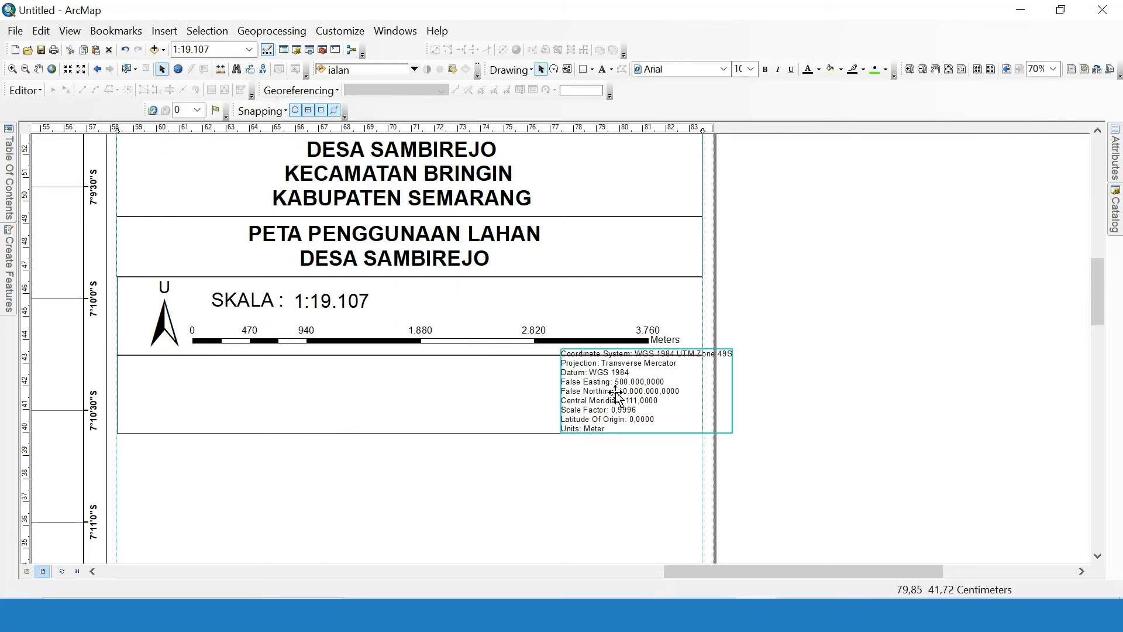
Edit the coordinate system text to keep only the Coordinate System, Projection and Datum lines, deleting all the code after them.
right_click(617, 394)
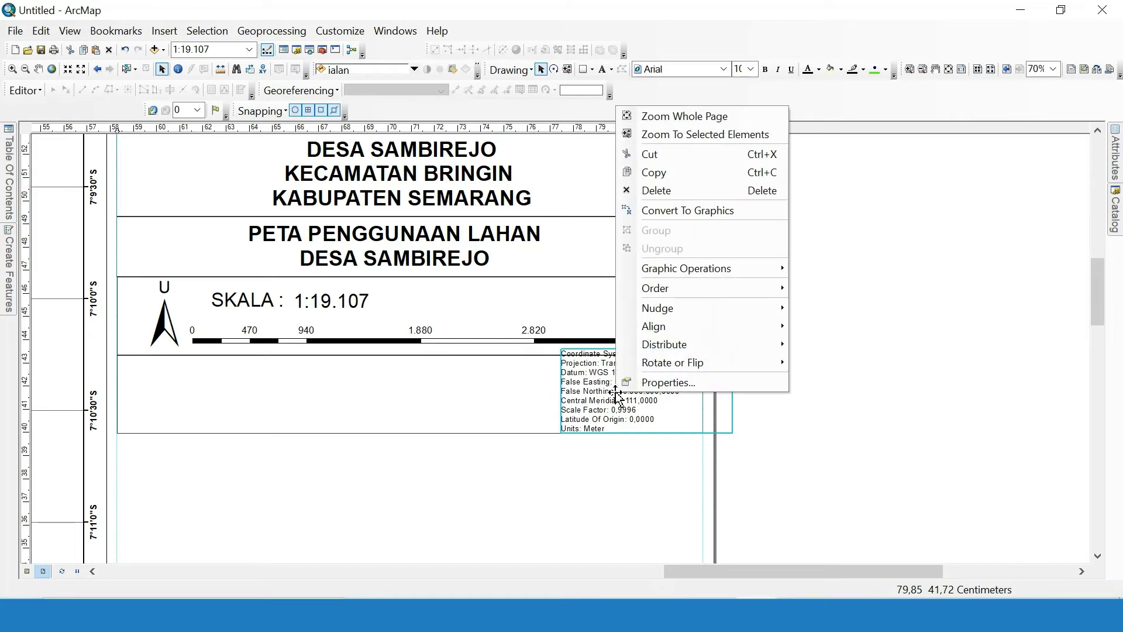
click(651, 383)
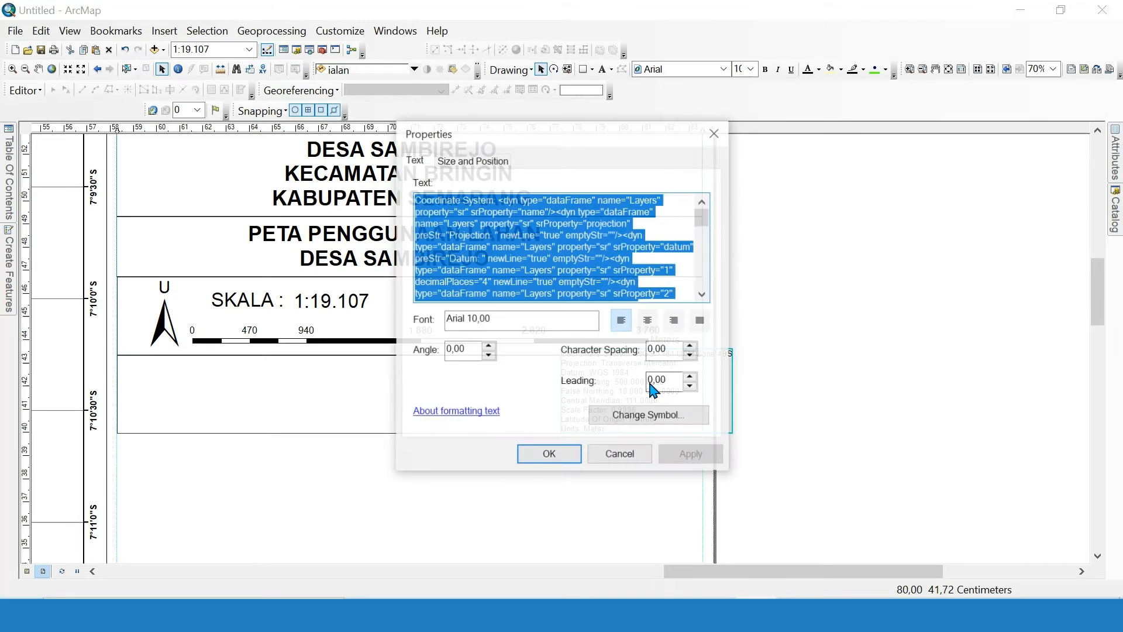
scroll(644, 288, down, 2)
scroll(644, 288, up, 2)
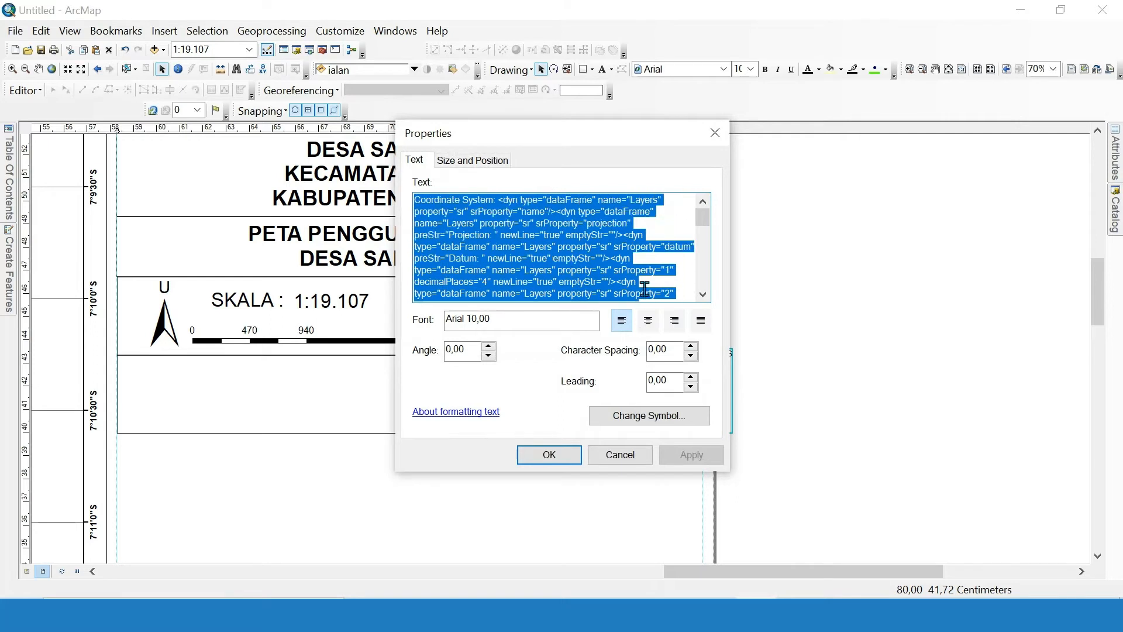
click(517, 255)
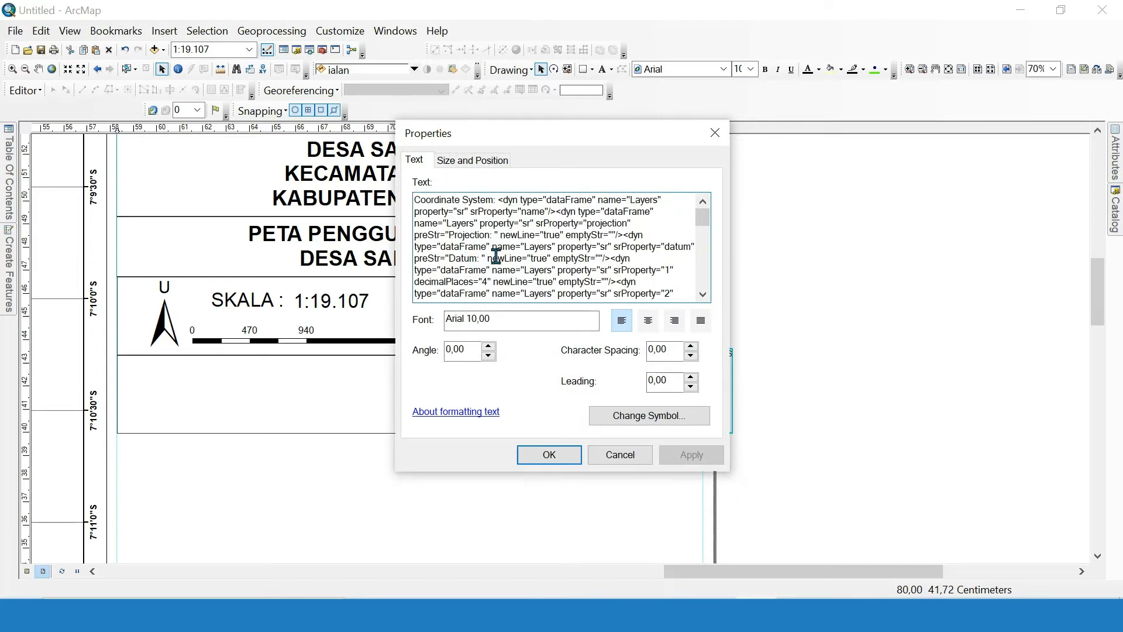
scroll(496, 256, down, 1)
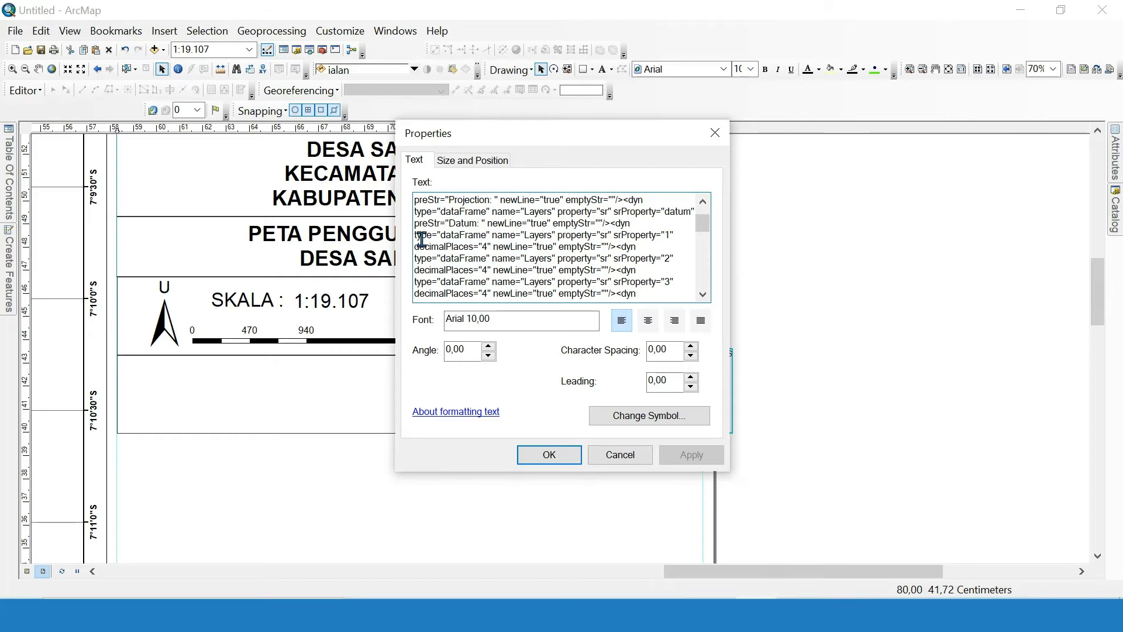
scroll(534, 258, up, 1)
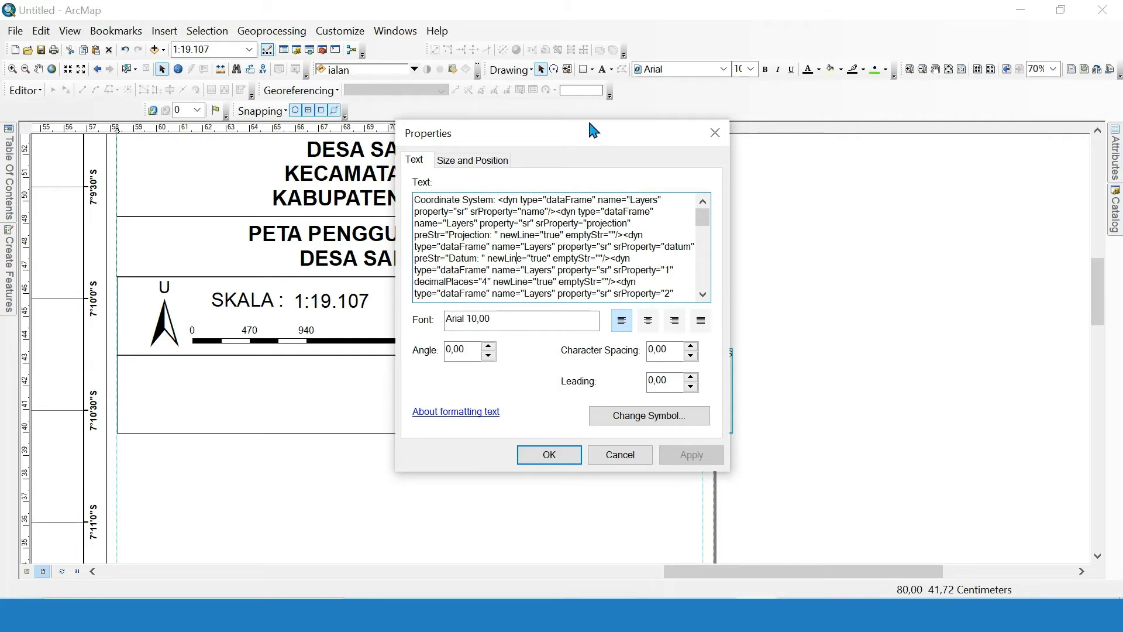
drag(575, 124, 379, 147)
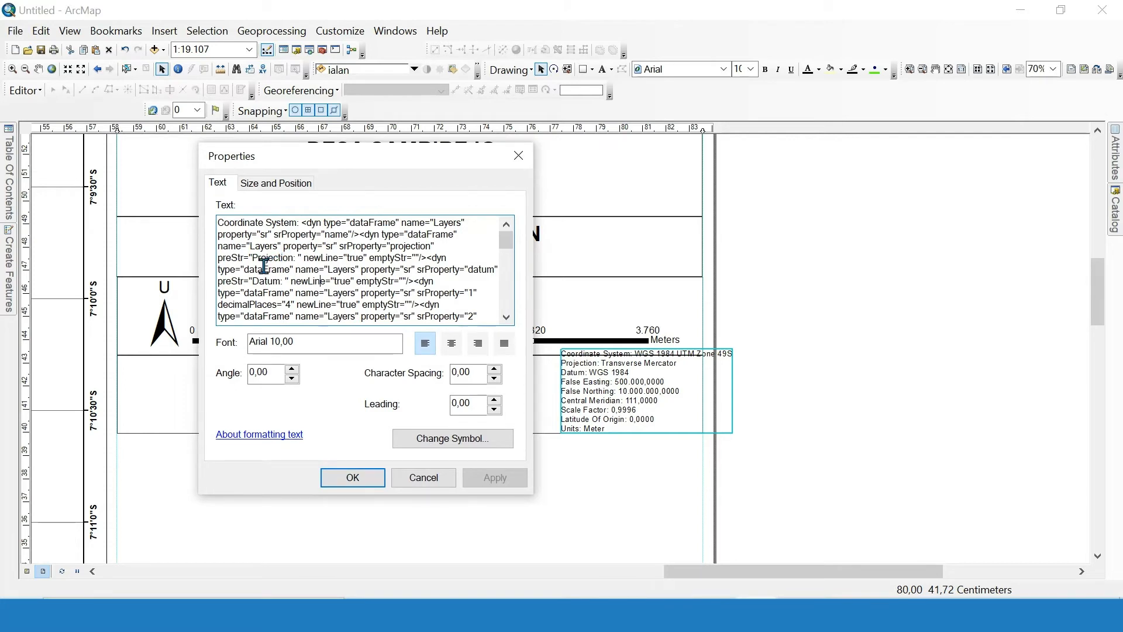
drag(218, 292, 488, 364)
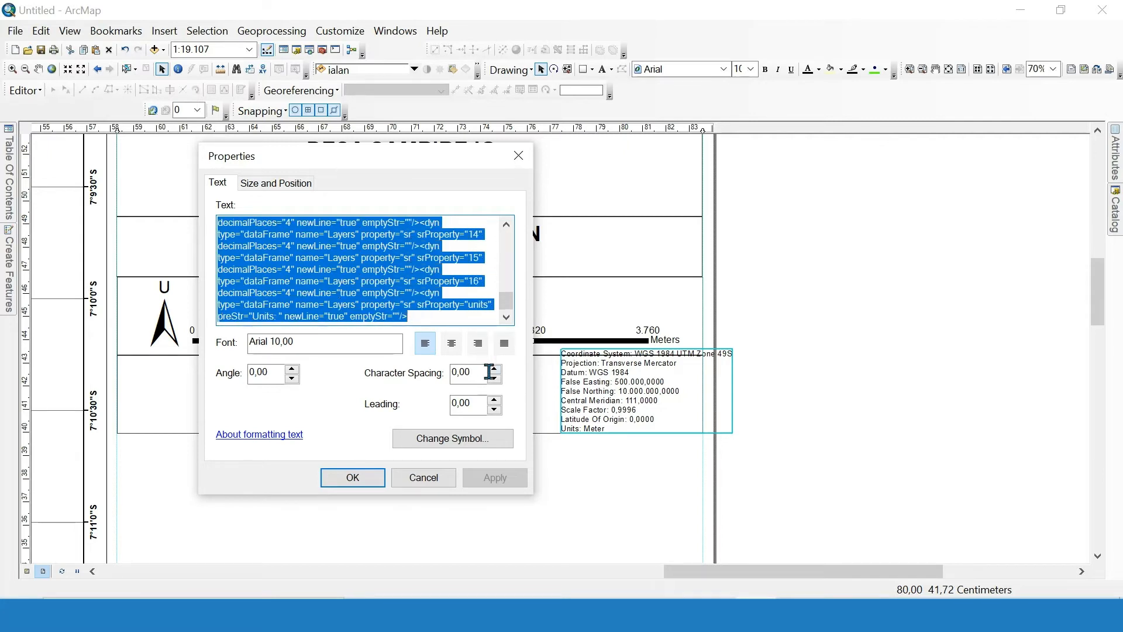
key(Delete)
click(353, 477)
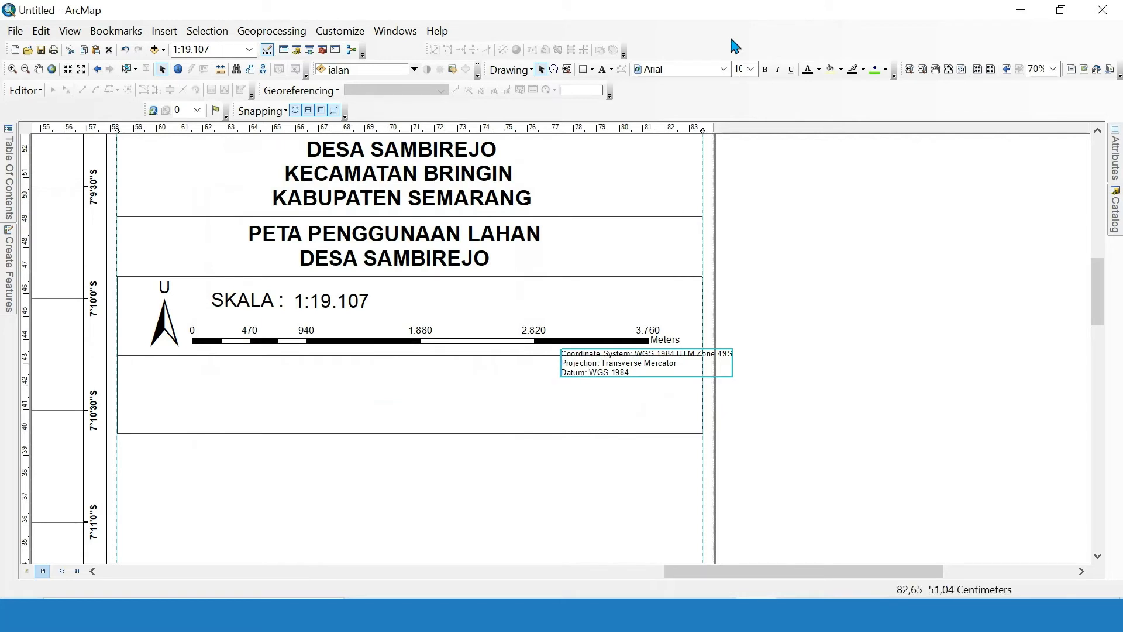
Set the coordinate system text's font size to 24 and center it in the empty box below the scale bar.
click(750, 69)
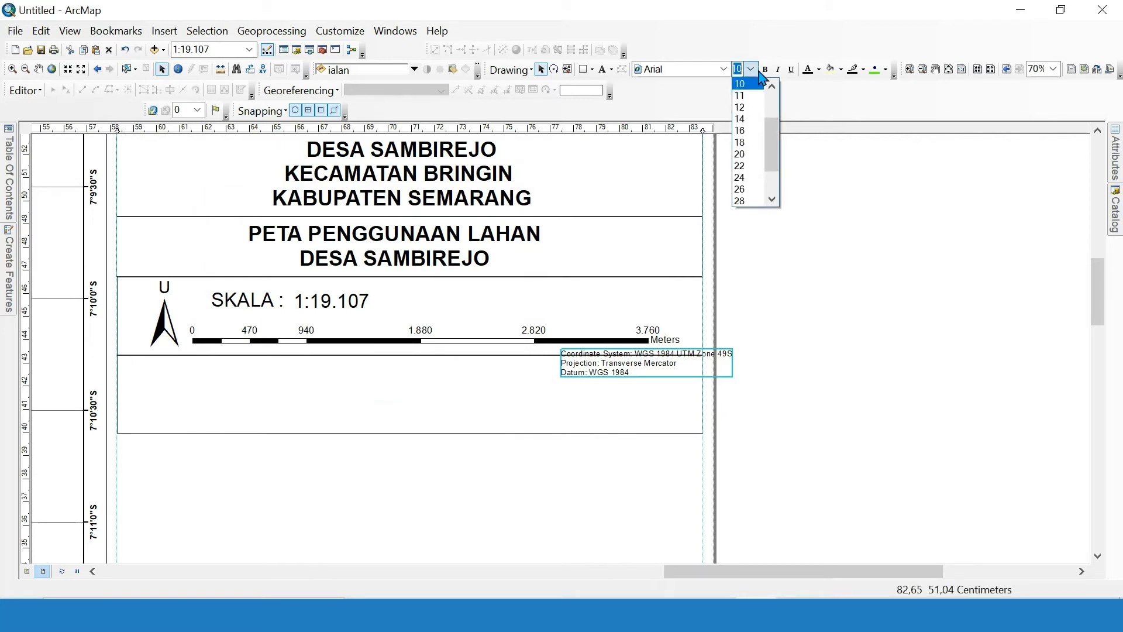
click(741, 178)
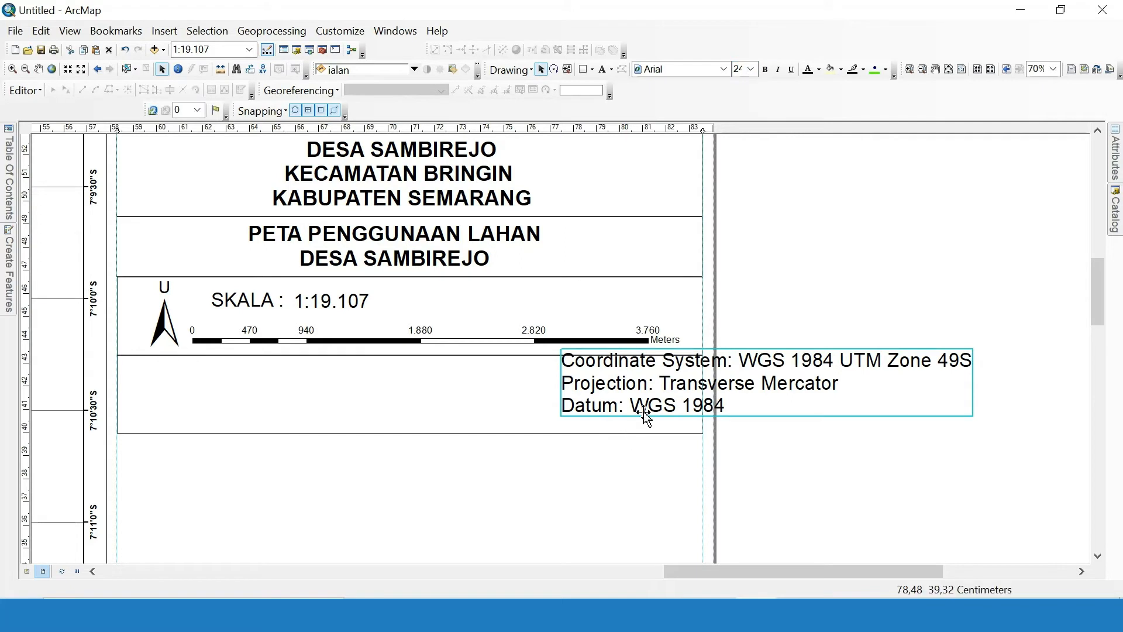
drag(647, 393, 310, 400)
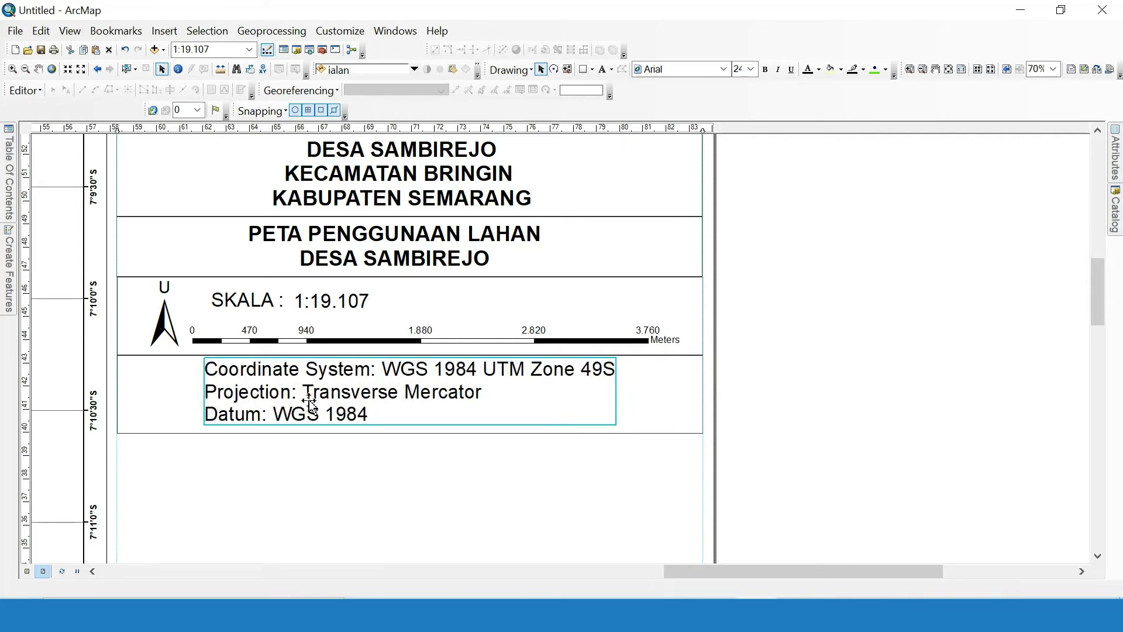
Duplicate the box around the coordinate system text and place the copy directly beneath it between the guides.
click(822, 352)
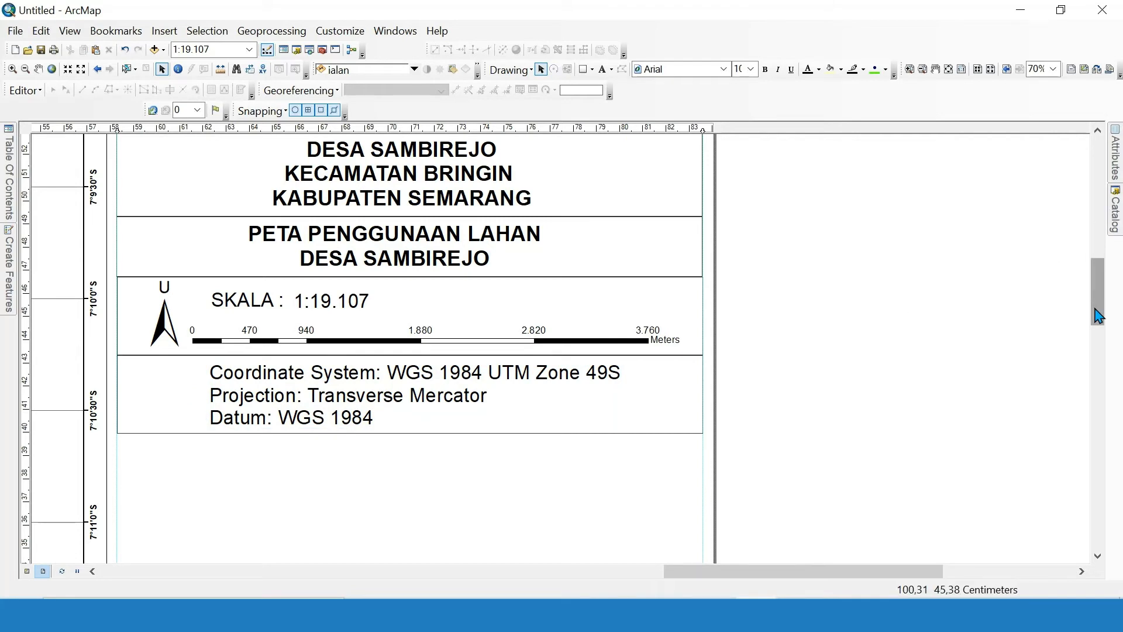
drag(1098, 316, 1097, 349)
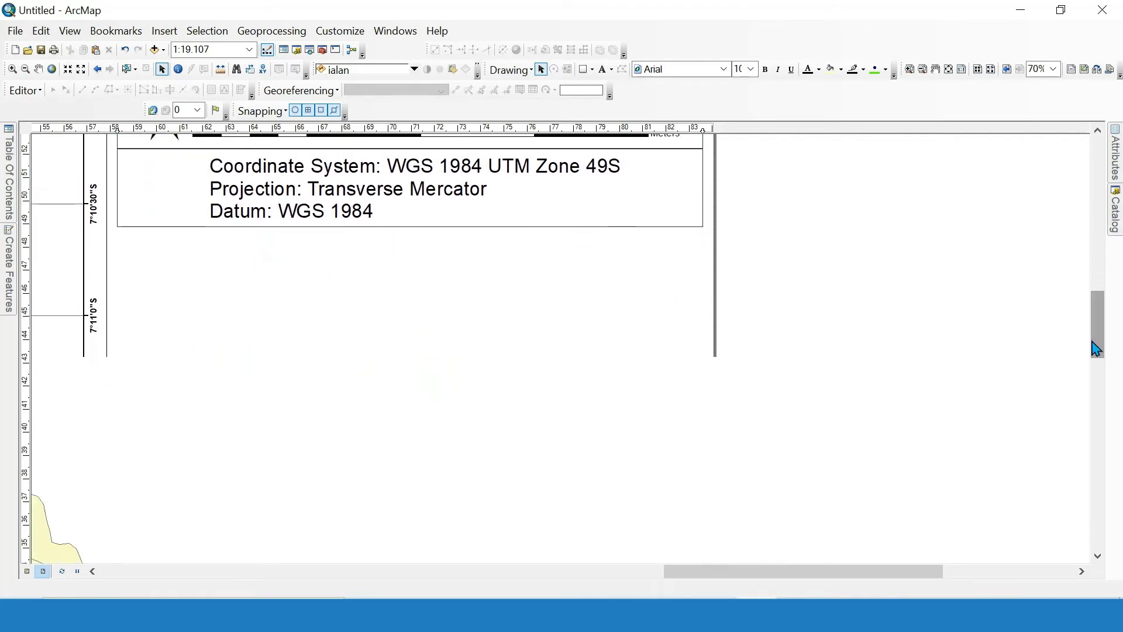
click(650, 225)
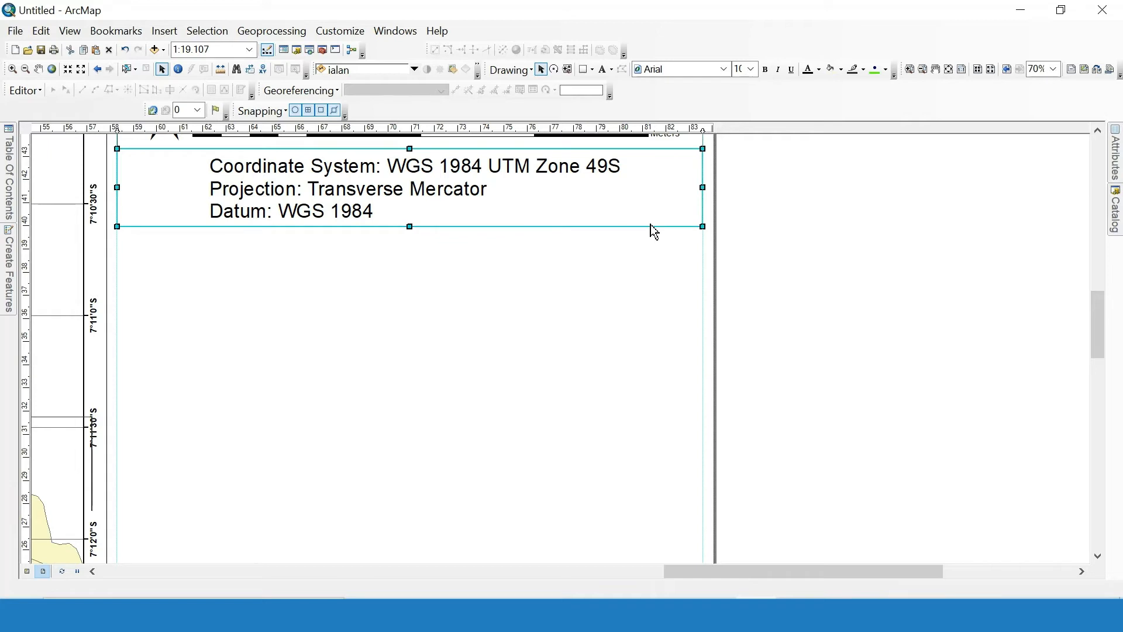
drag(650, 224, 572, 229)
click(864, 239)
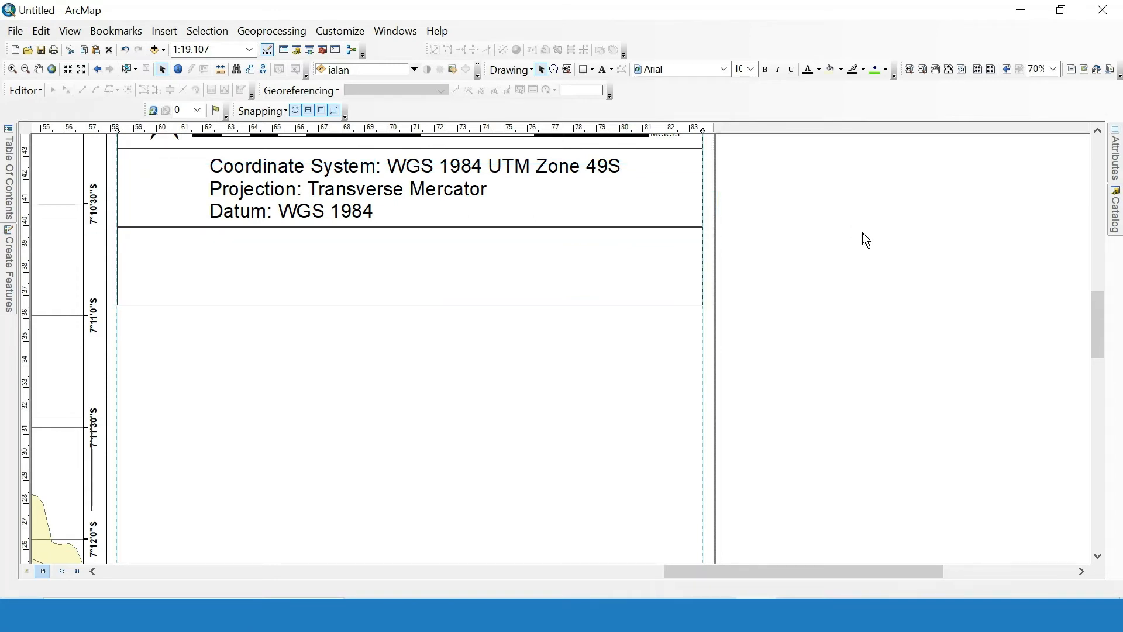
Stretch the lower edge of the empty box below the coordinate system text downward to about double the box's height.
click(482, 309)
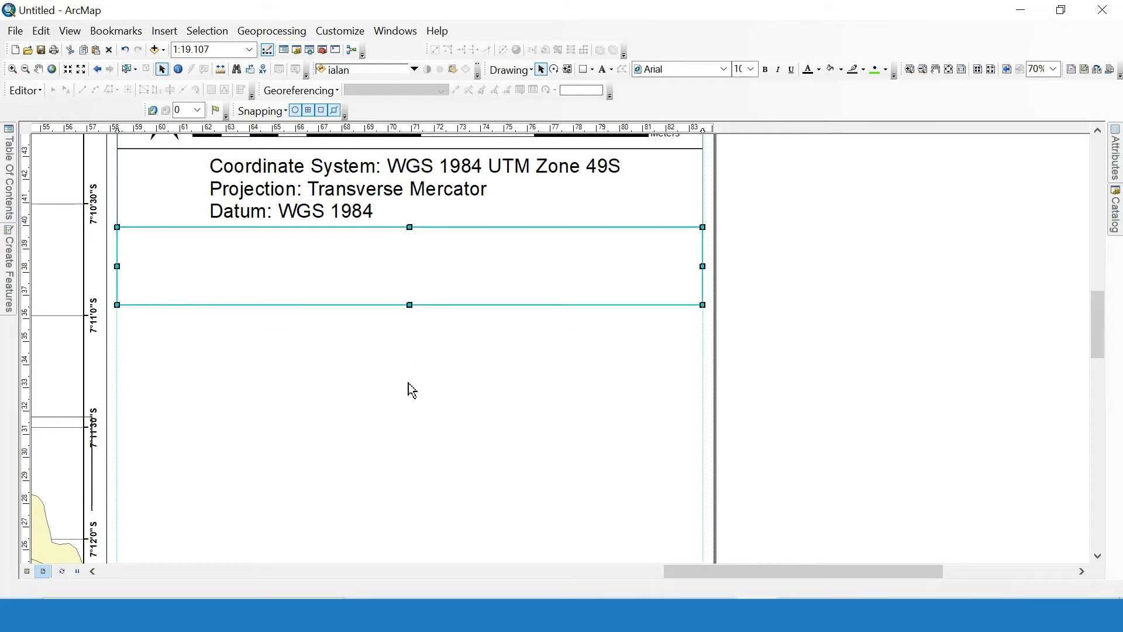
drag(410, 304, 408, 384)
click(760, 268)
click(339, 32)
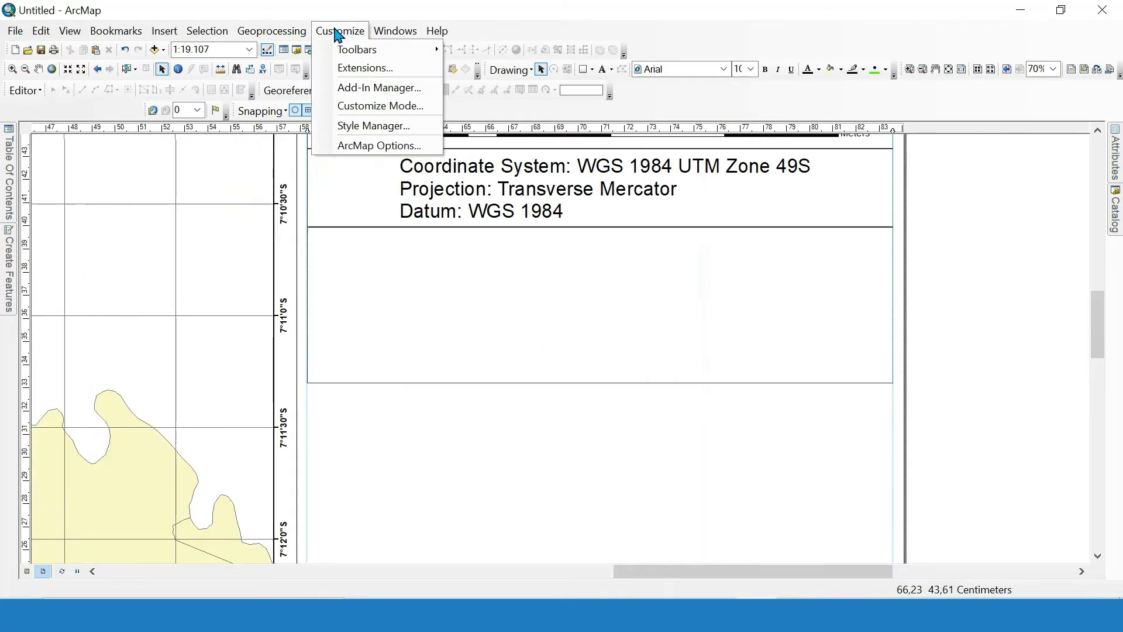
Insert a new data frame and move it into the upper-left part of the empty box below the coordinate system text.
mouse_move(386, 36)
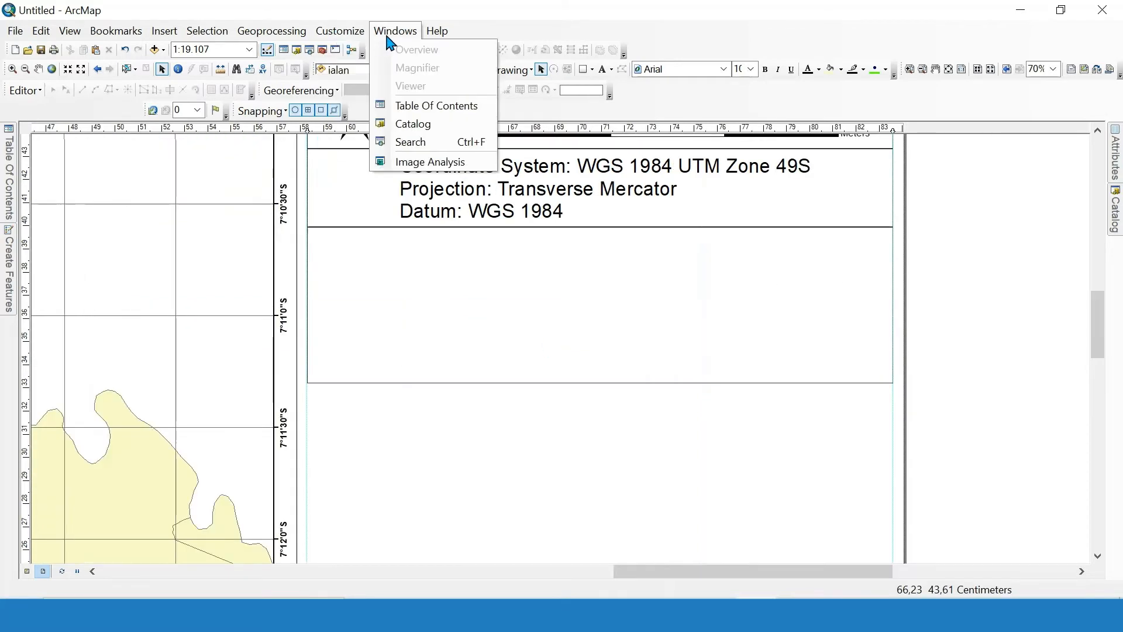
mouse_move(196, 33)
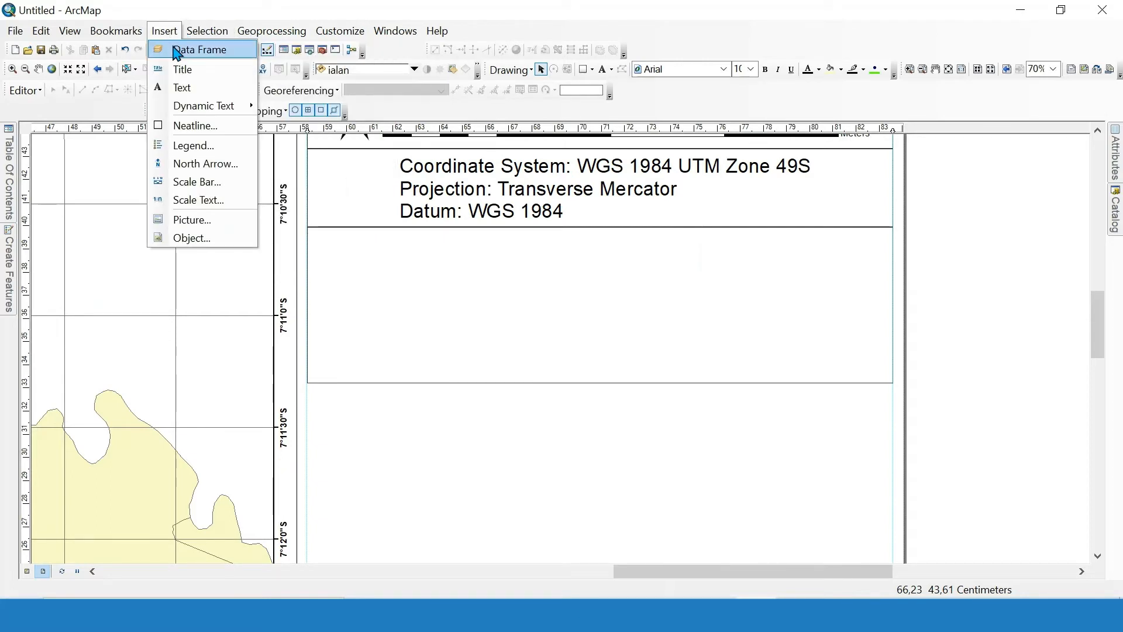
click(177, 52)
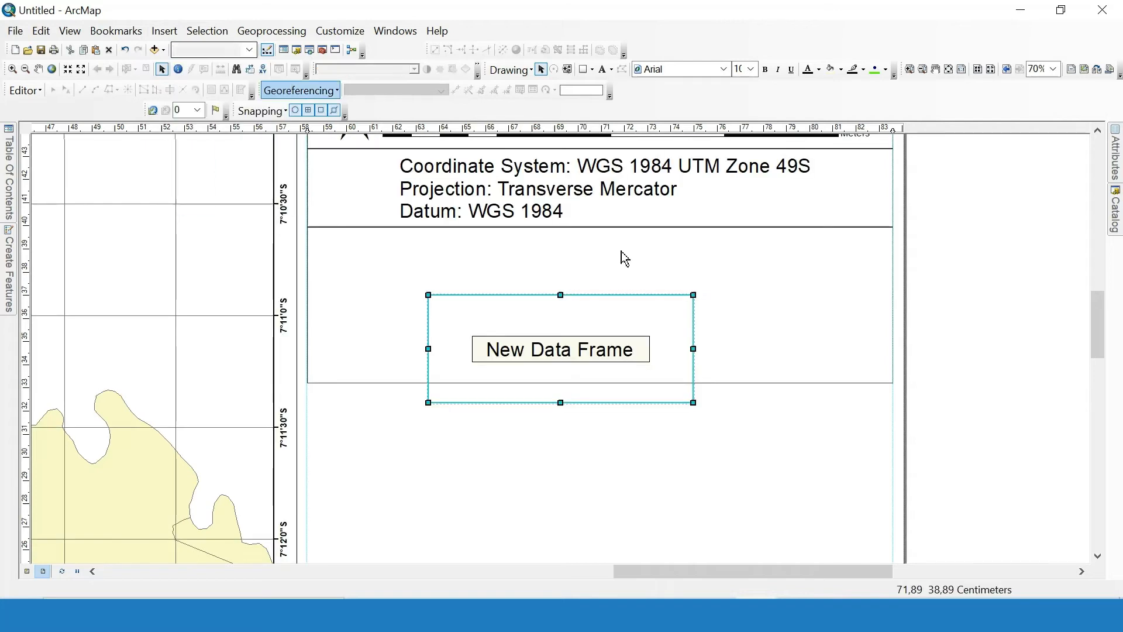
drag(595, 300, 490, 241)
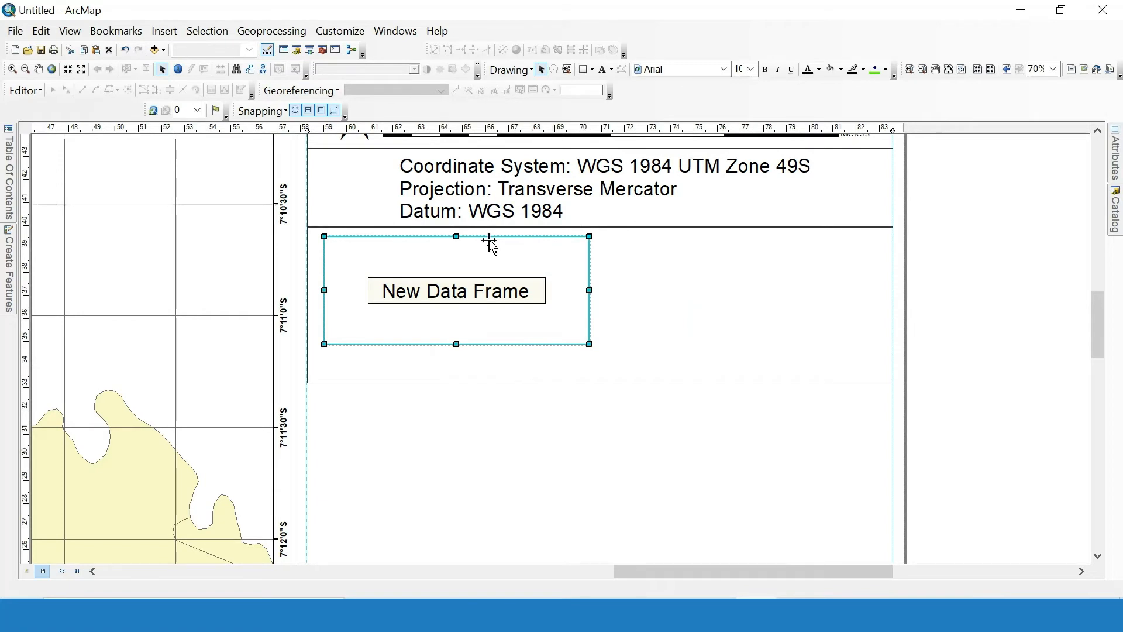
Stretch the new data frame to nearly the box's full height and place a copy of it in the box's right half.
scroll(596, 331, down, 5)
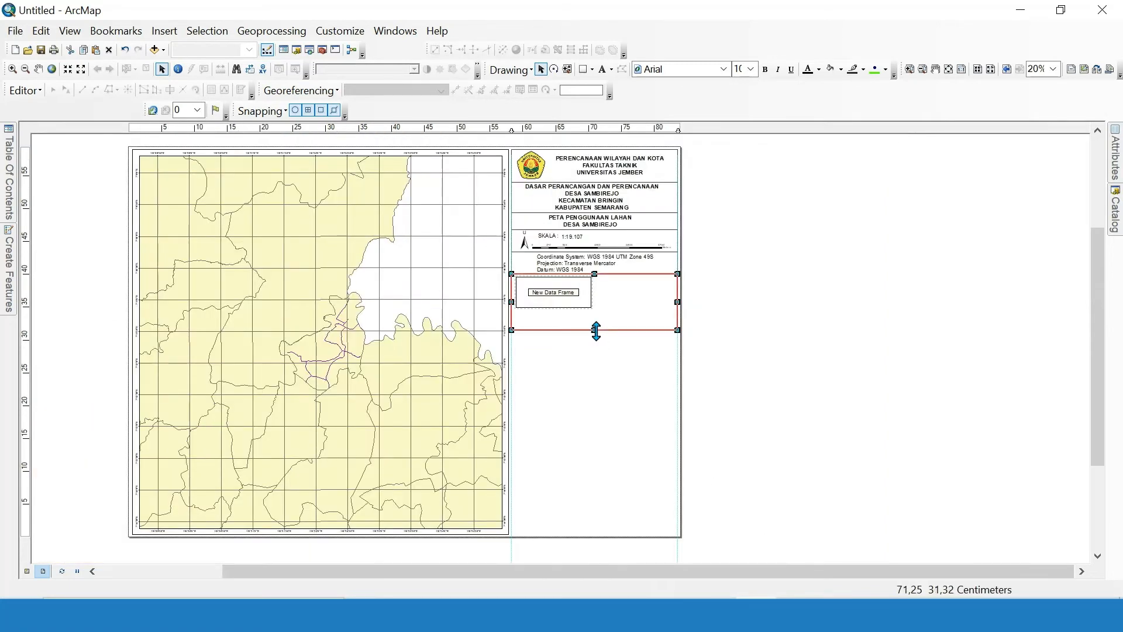
click(571, 301)
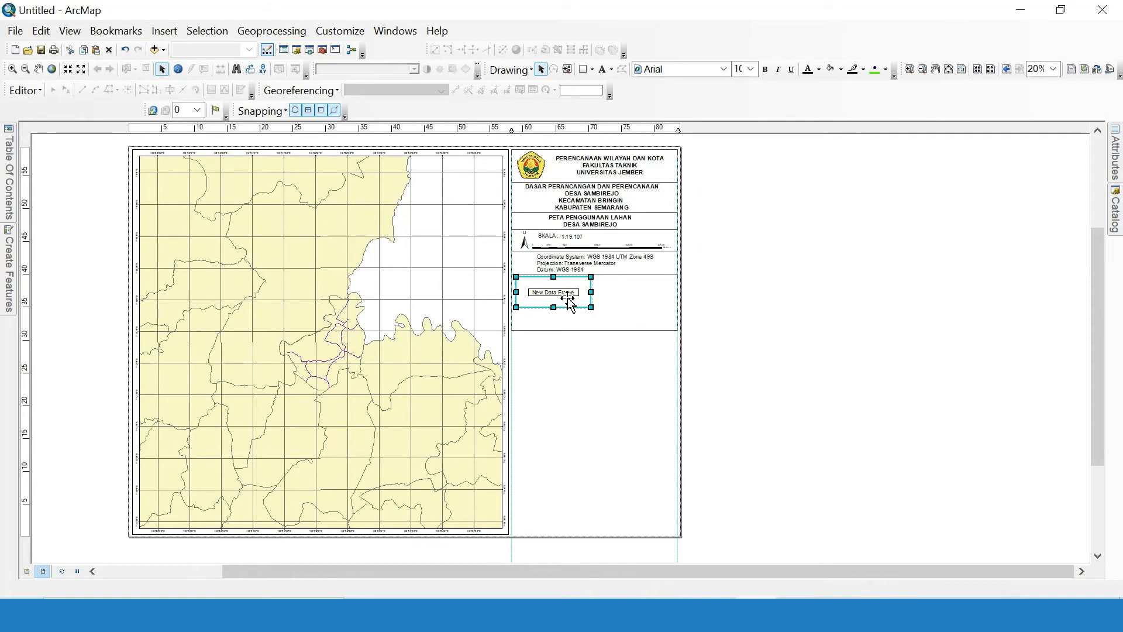
scroll(570, 301, up, 4)
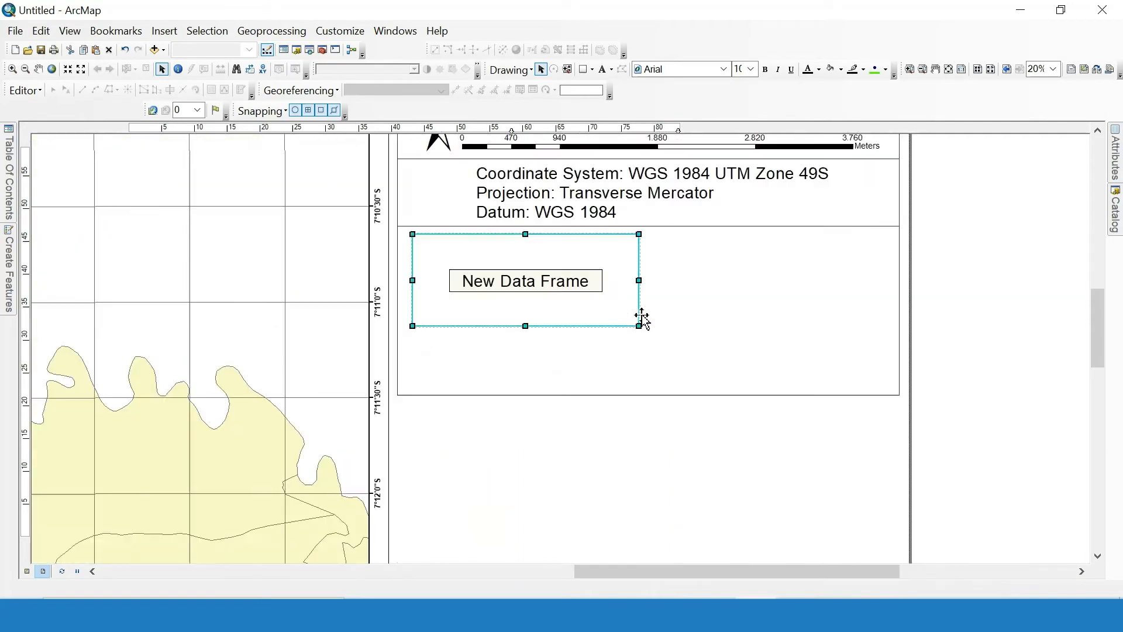
drag(639, 326, 635, 390)
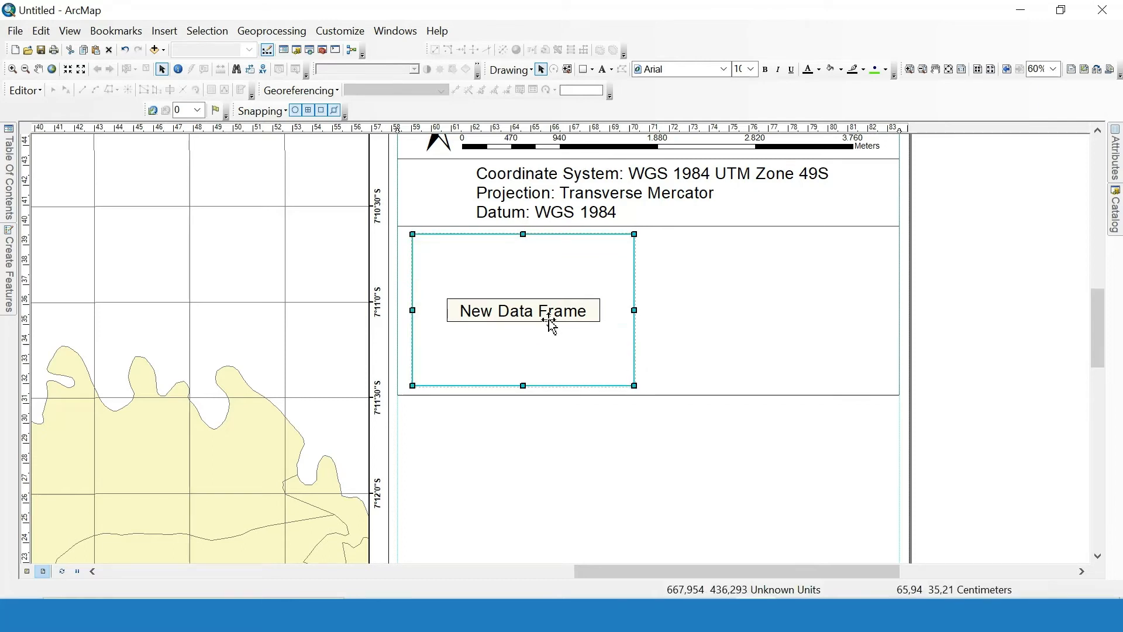
drag(553, 326, 785, 307)
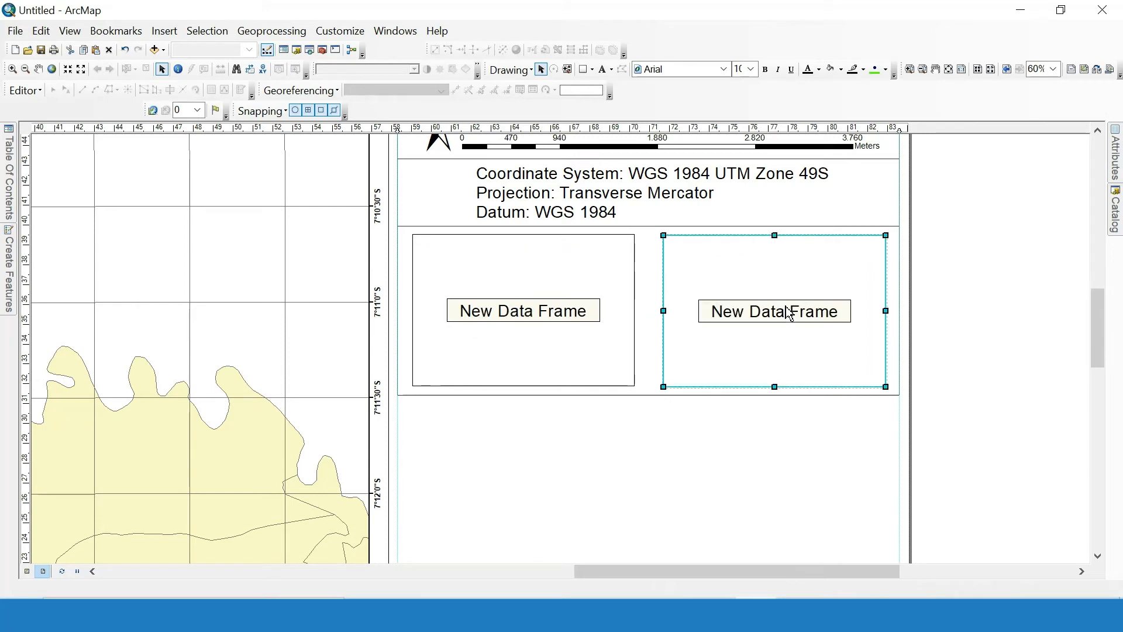
Add a horizontal guide along the upper edges of the two small data frames and snap both frames to it.
click(25, 256)
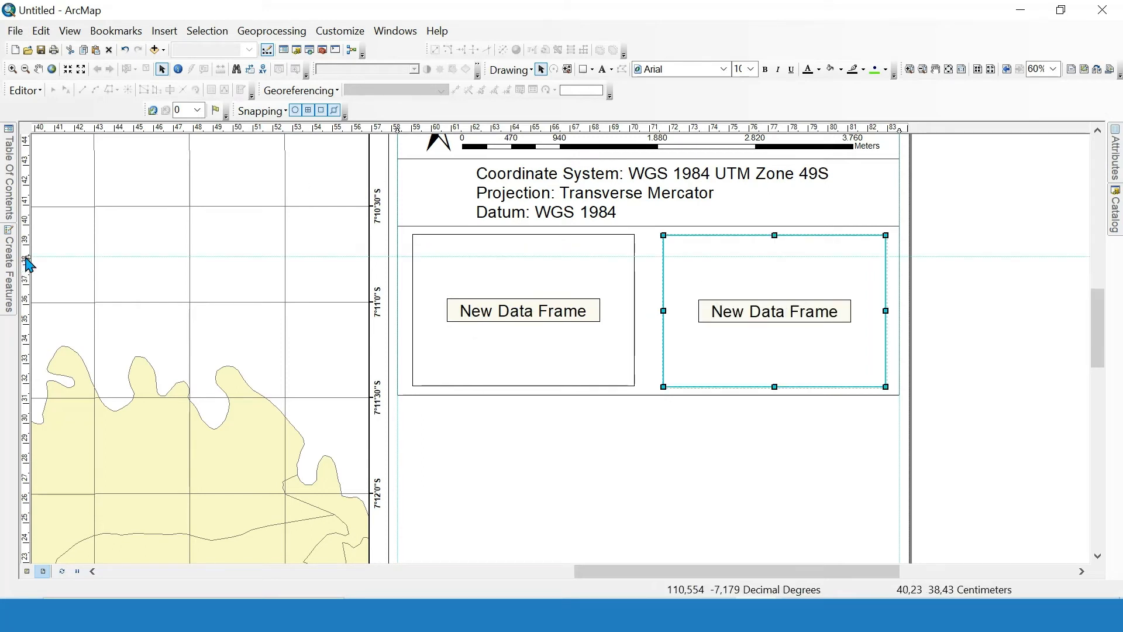
drag(27, 257, 23, 234)
drag(818, 332, 817, 326)
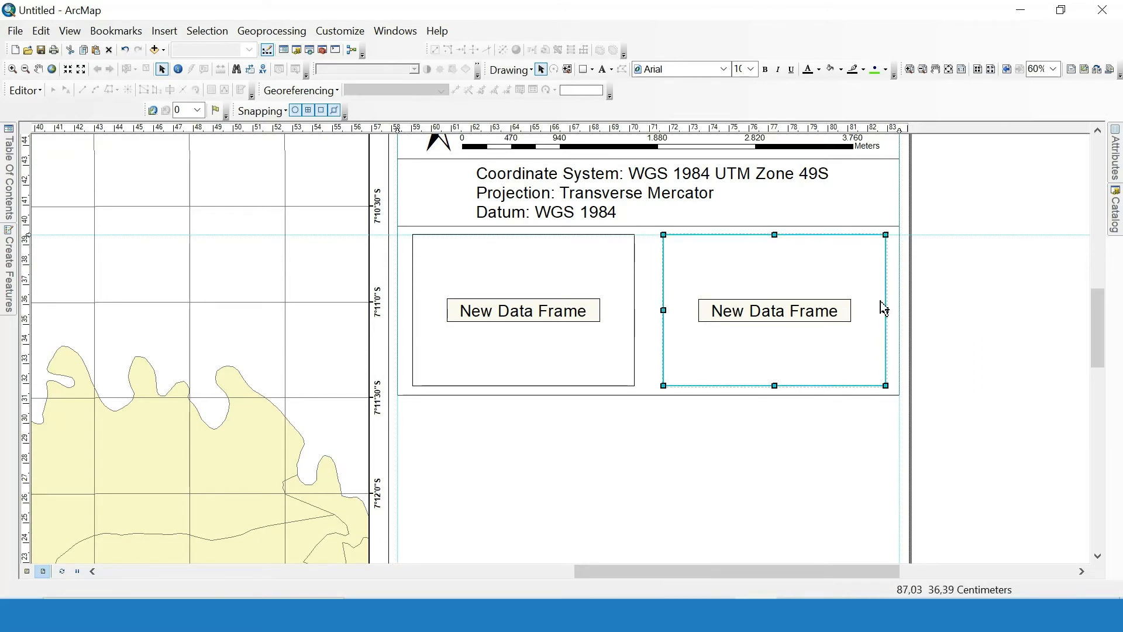
click(591, 285)
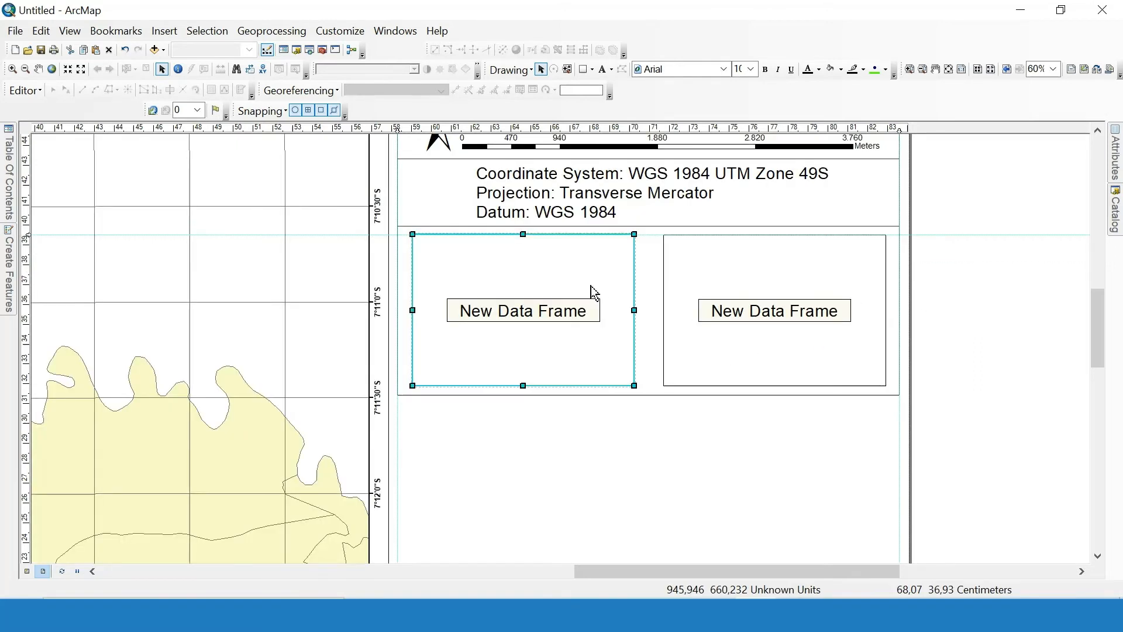
drag(590, 286, 591, 287)
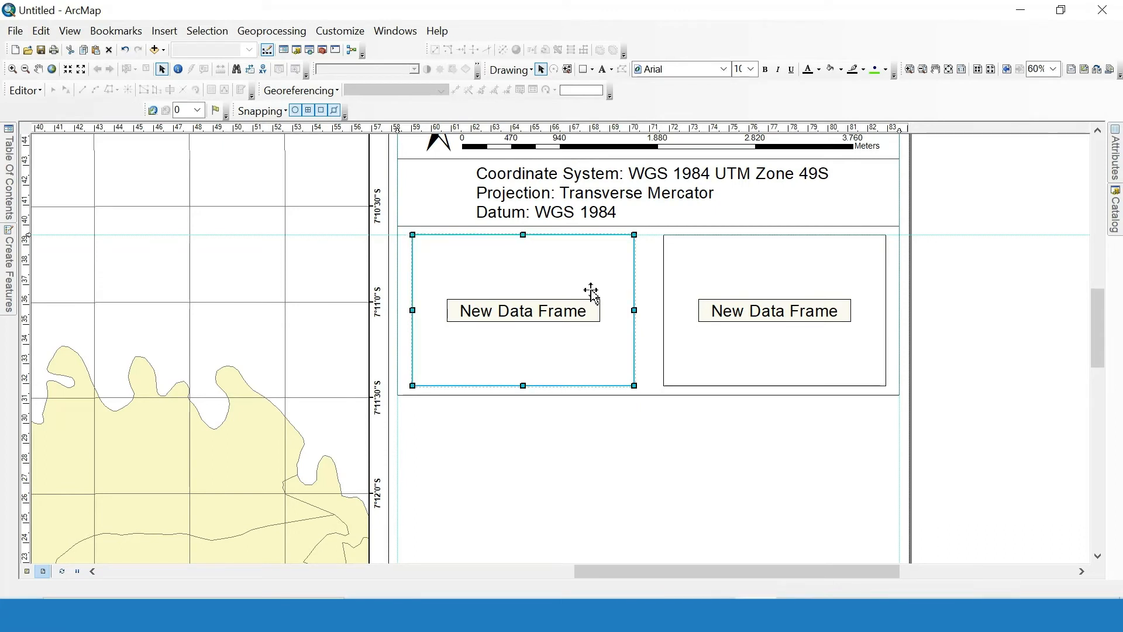
click(999, 287)
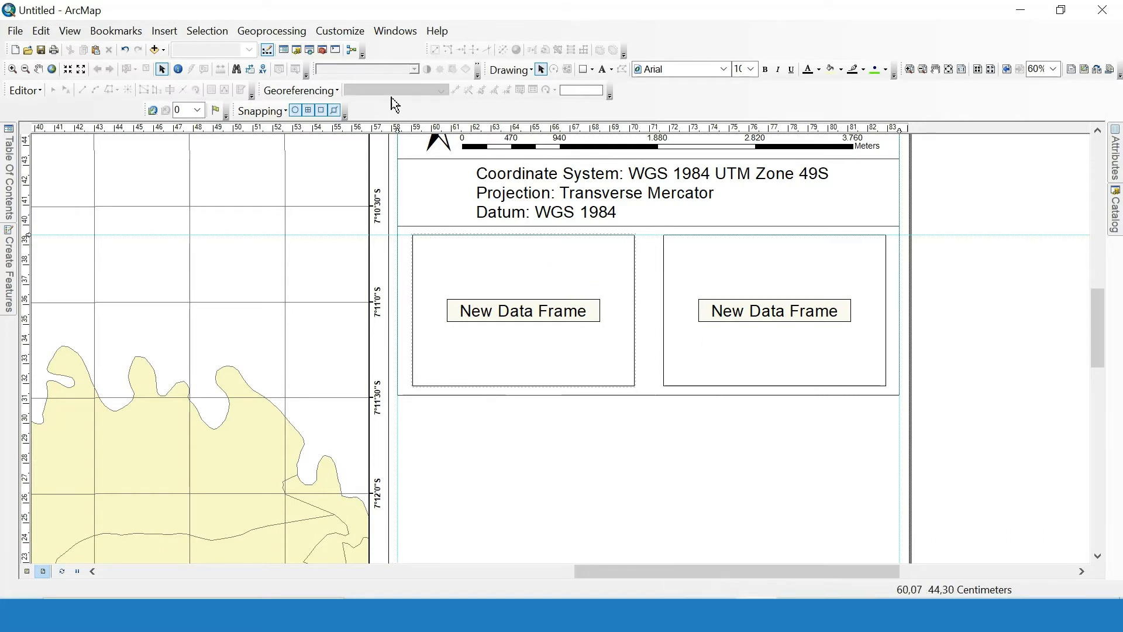
click(170, 31)
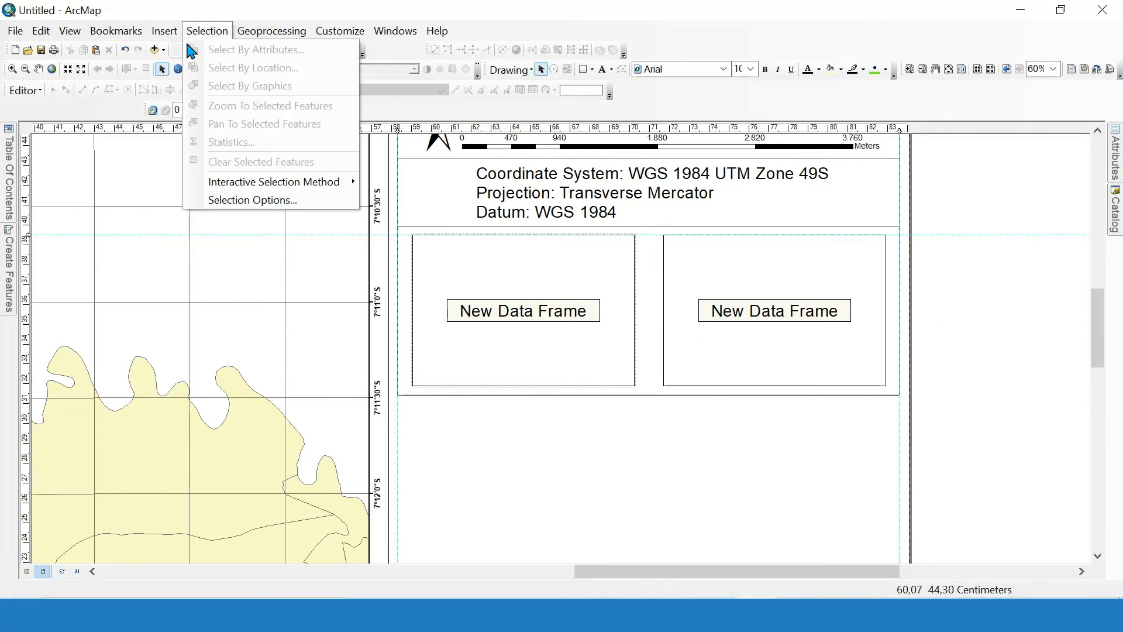
click(970, 325)
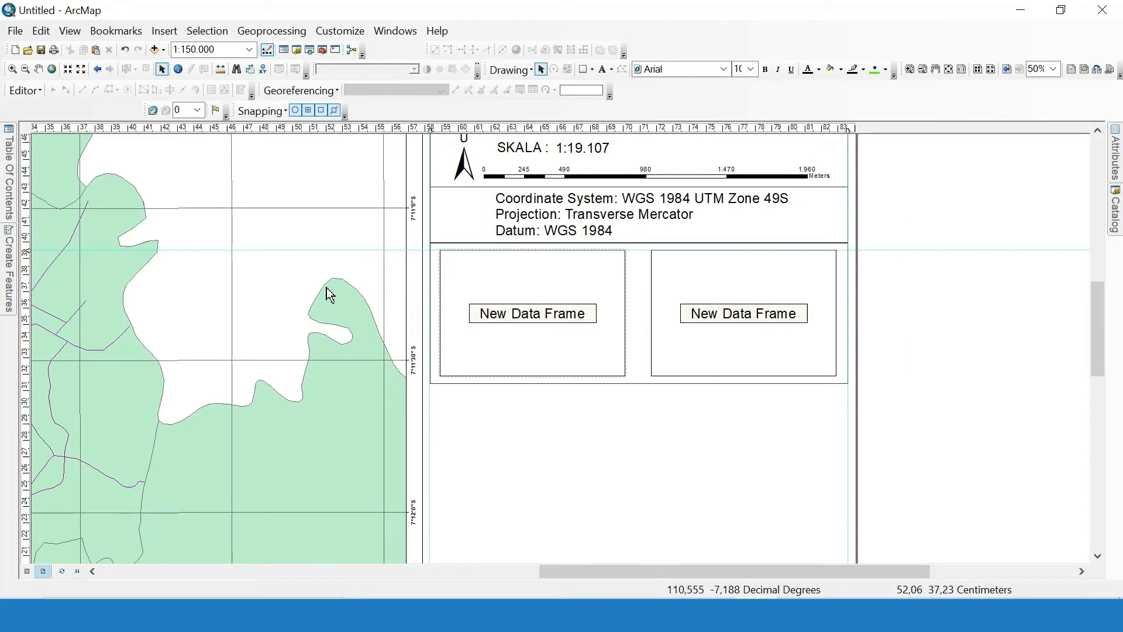
mouse_move(10, 175)
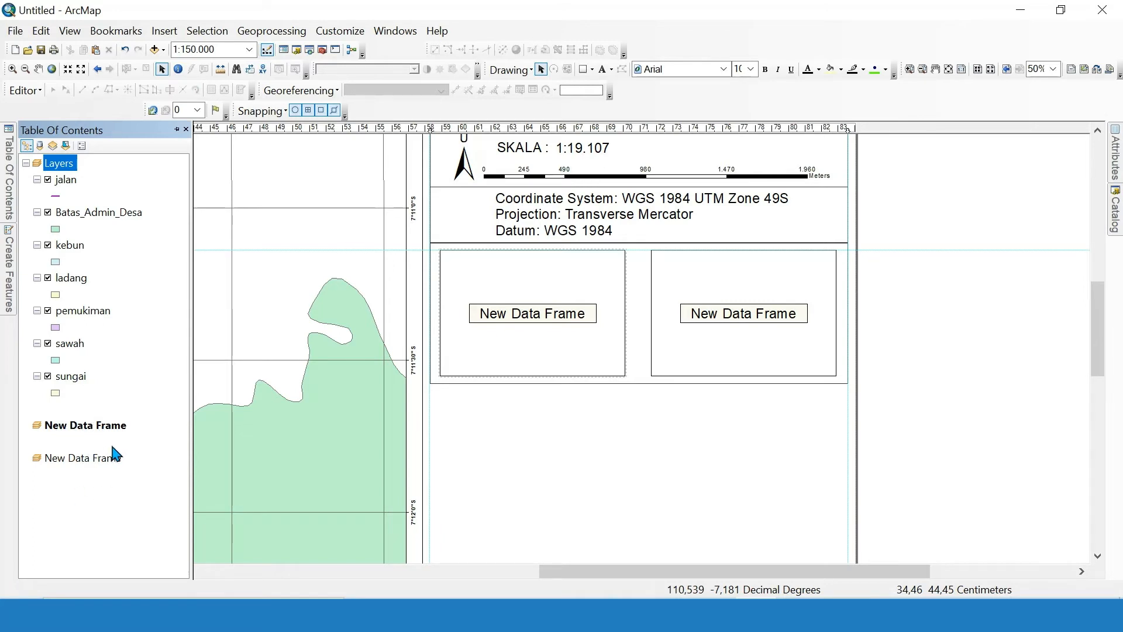
click(517, 348)
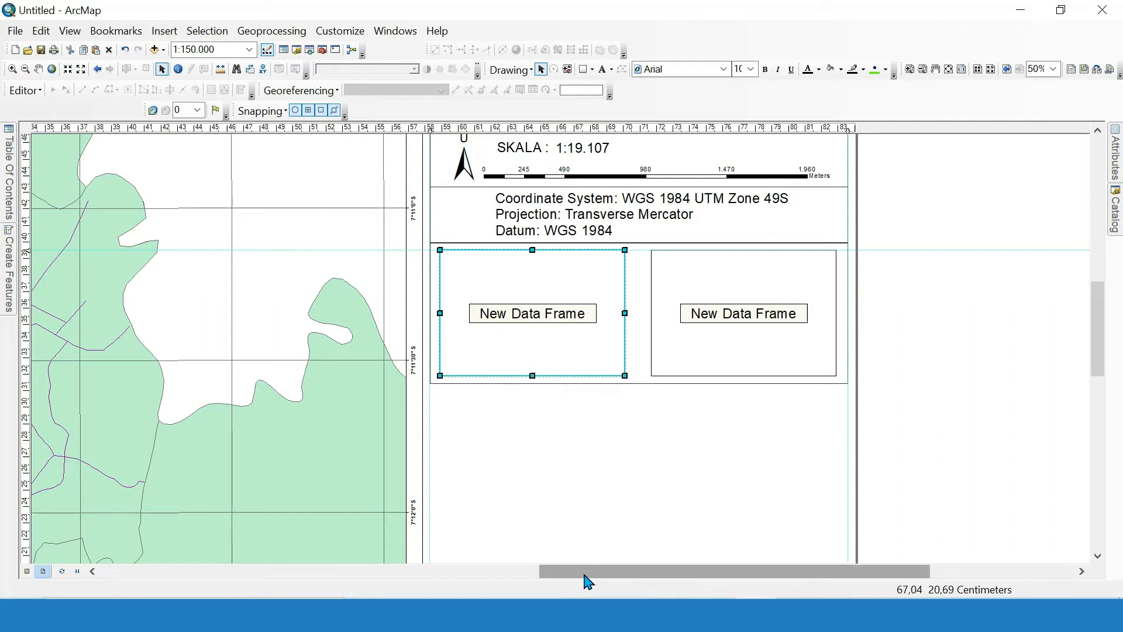
drag(588, 581, 501, 576)
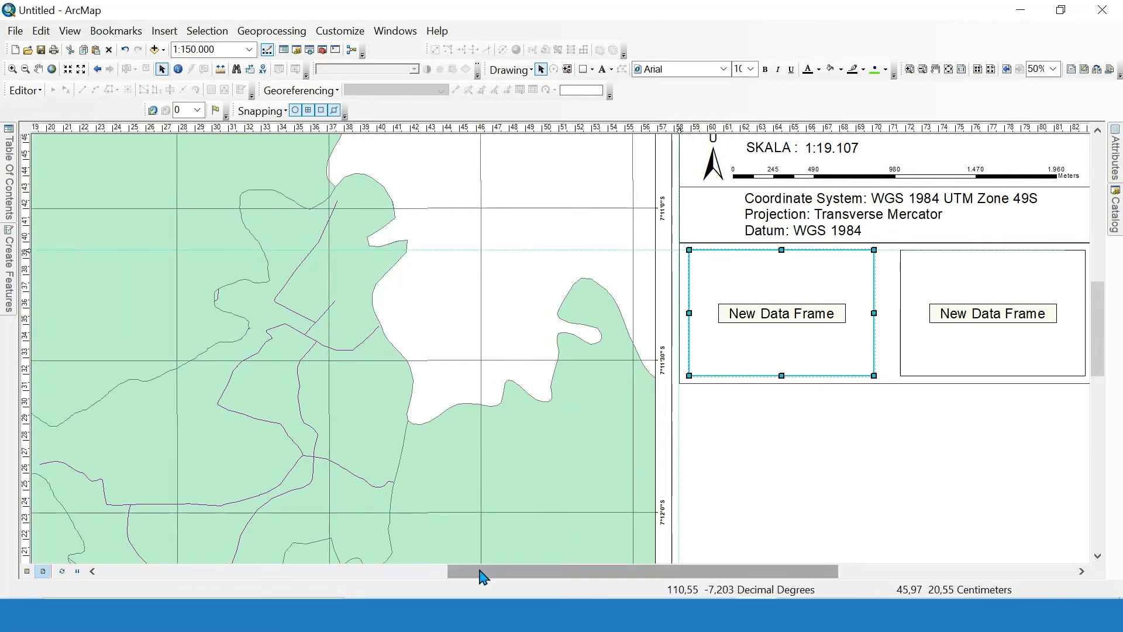
drag(483, 576, 569, 544)
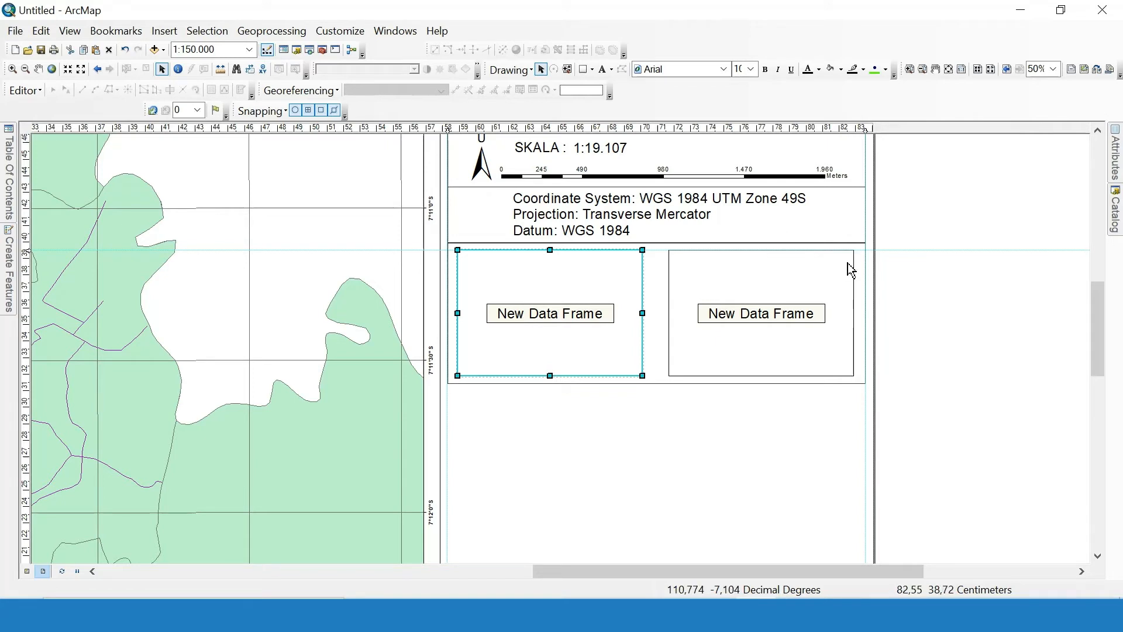
click(771, 308)
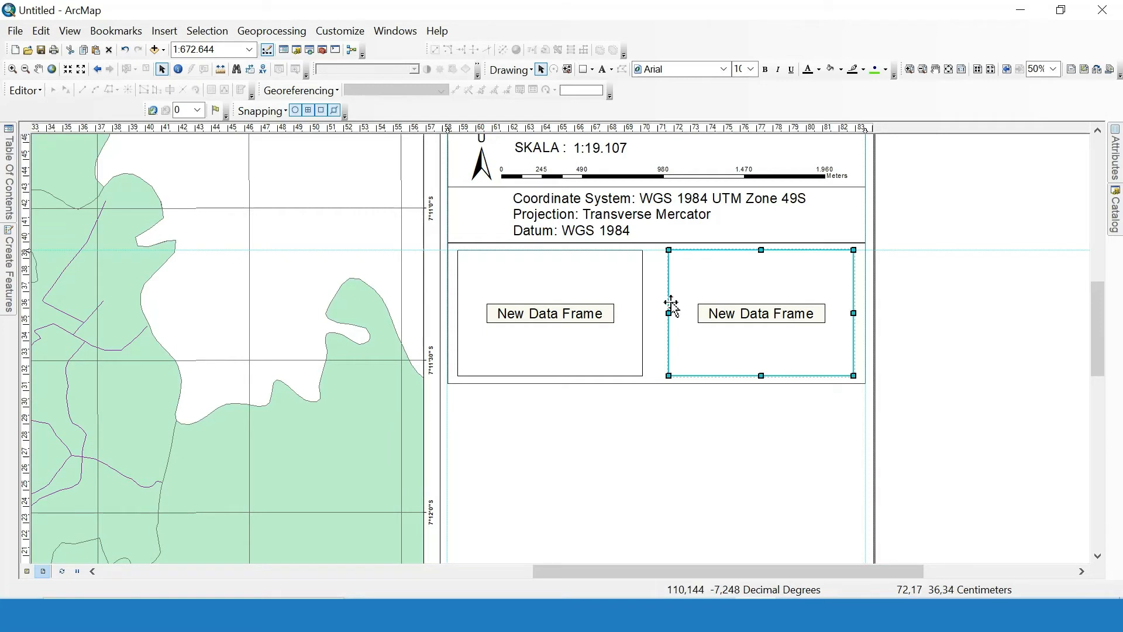
Add Batas_Admin_Desa_Sambirejoo.shp from the Layout folder to the left empty data frame.
click(593, 315)
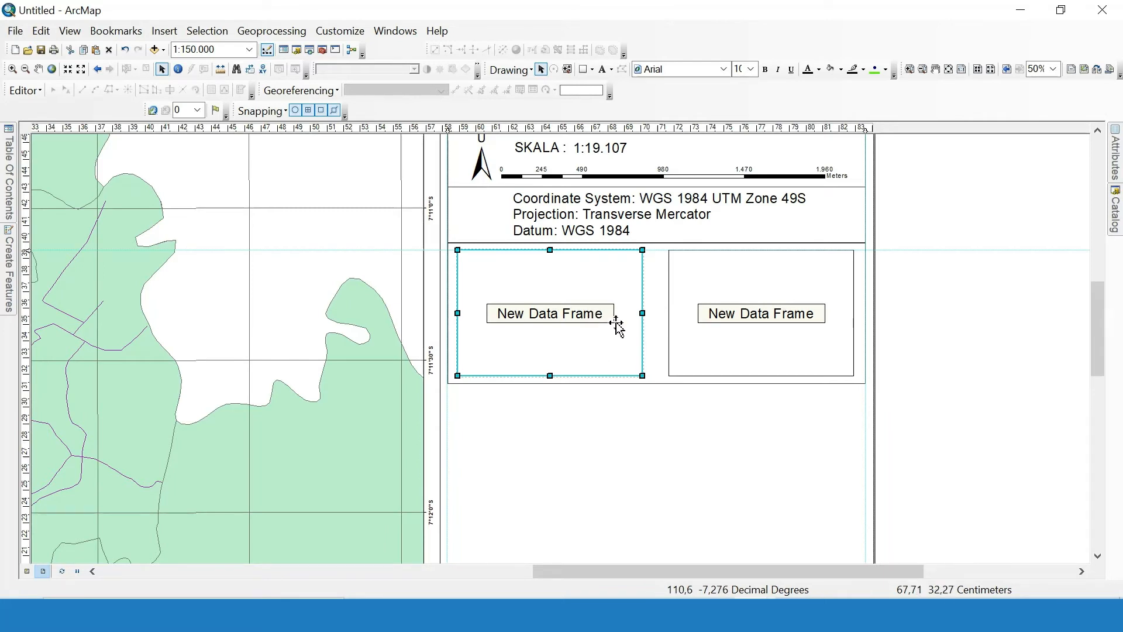
mouse_move(1116, 212)
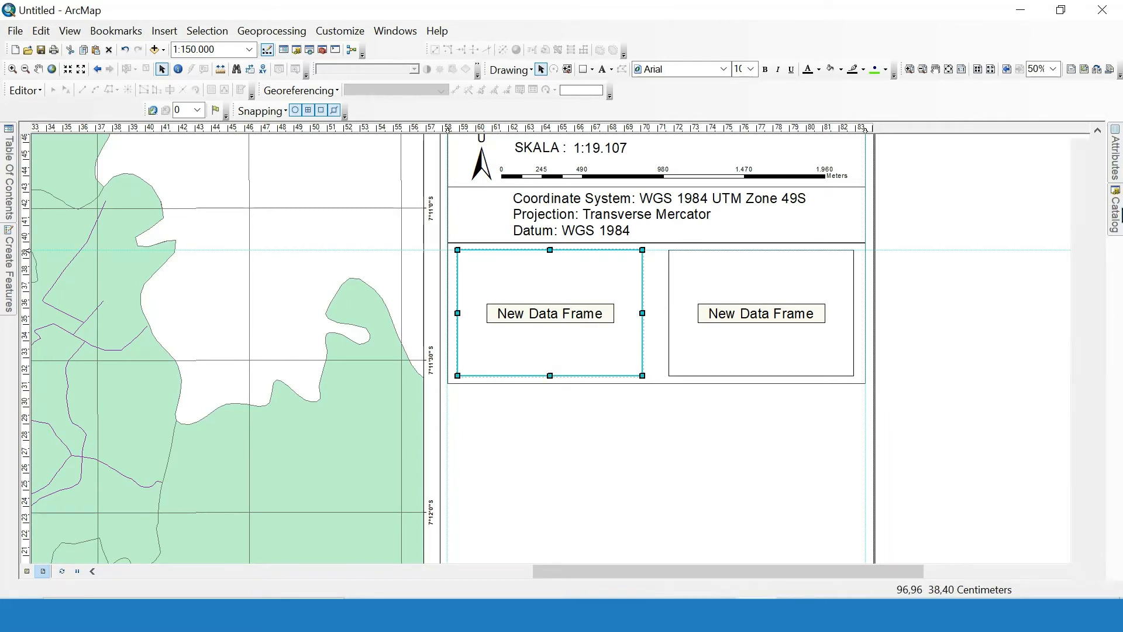
scroll(1021, 275, up, 10)
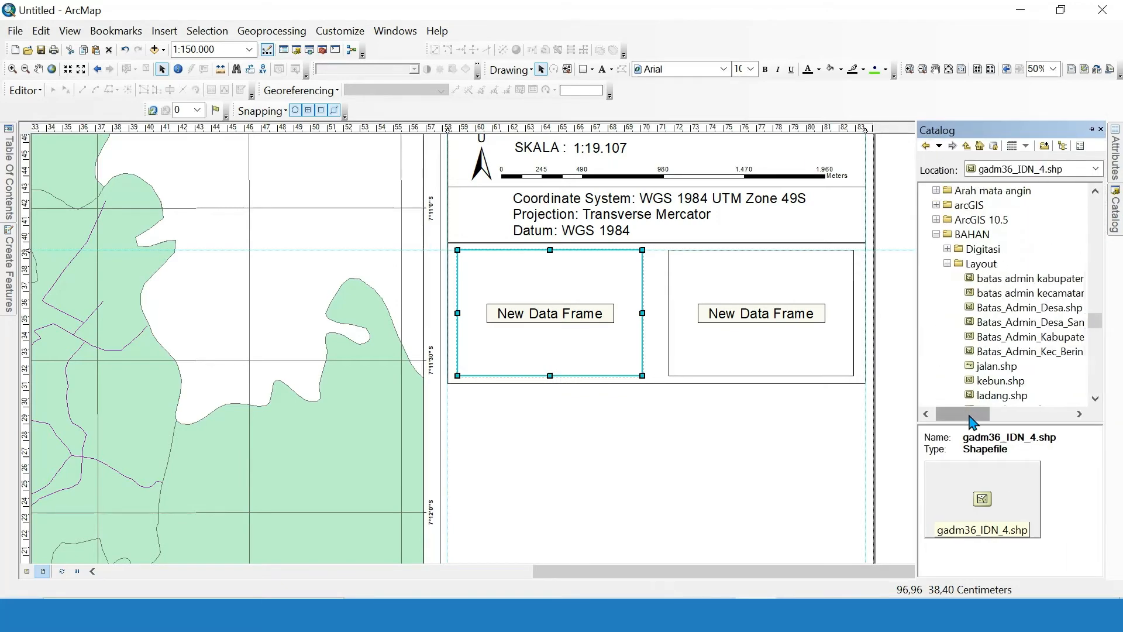
drag(972, 415, 989, 420)
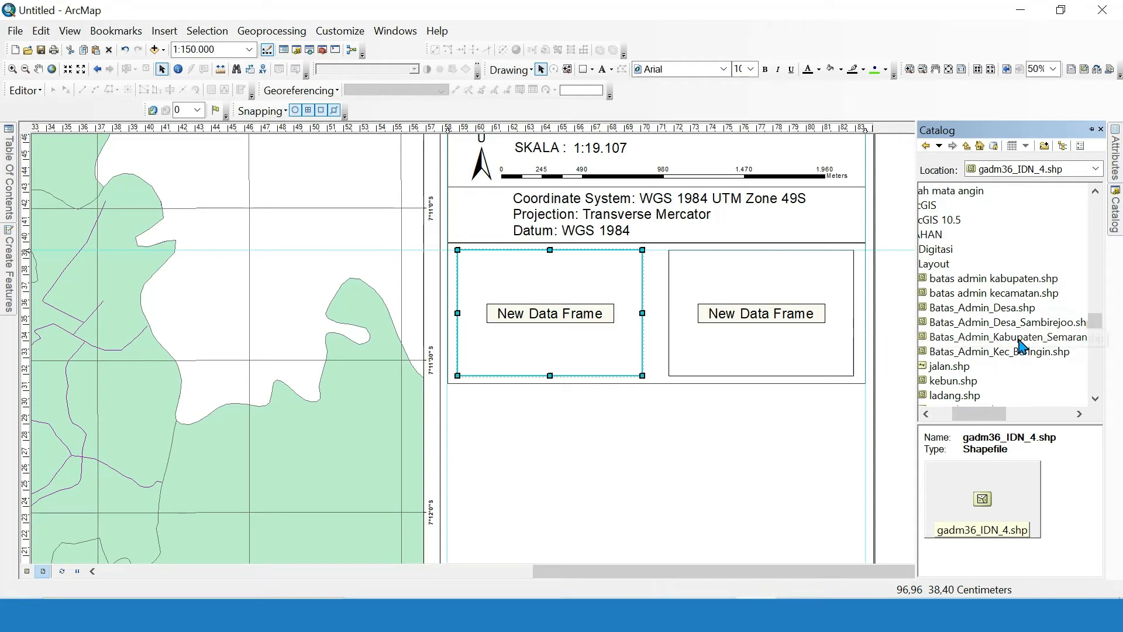
click(975, 323)
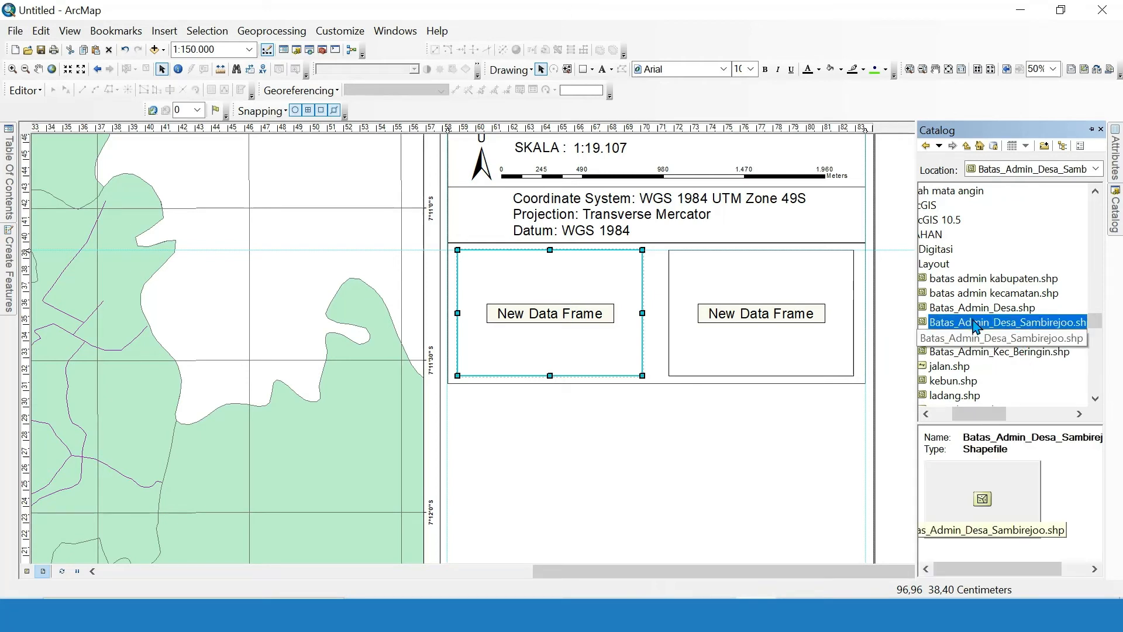
drag(976, 326, 575, 298)
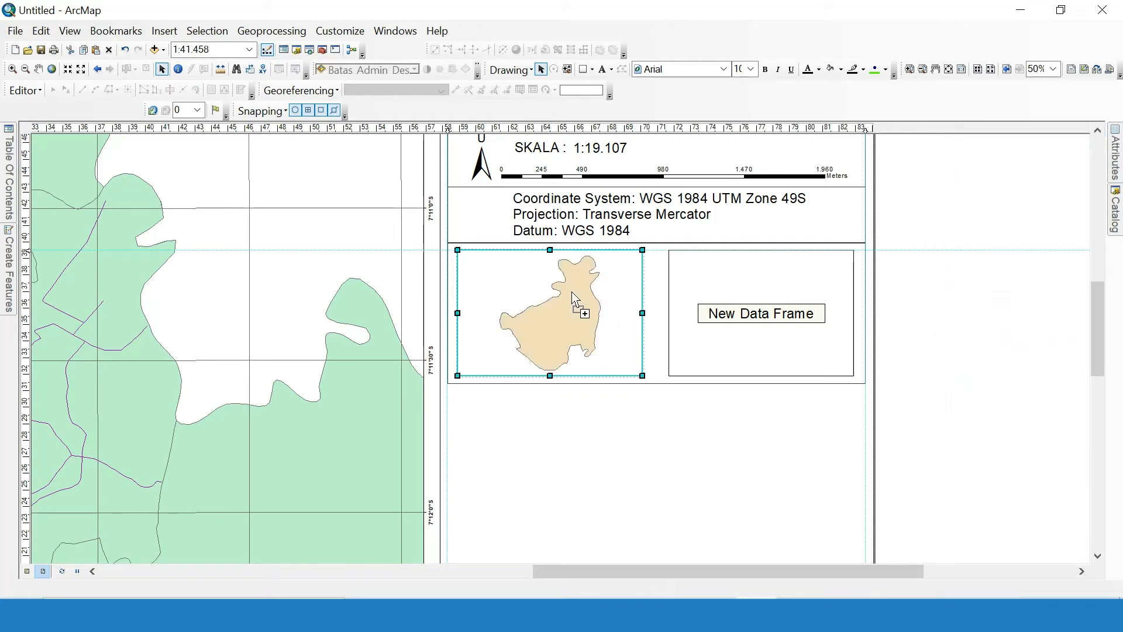
Add batas admin kecamatan.shp to the same data frame and place the Batas_Admin_Desa_Sambirejoo layer above it.
mouse_move(1116, 213)
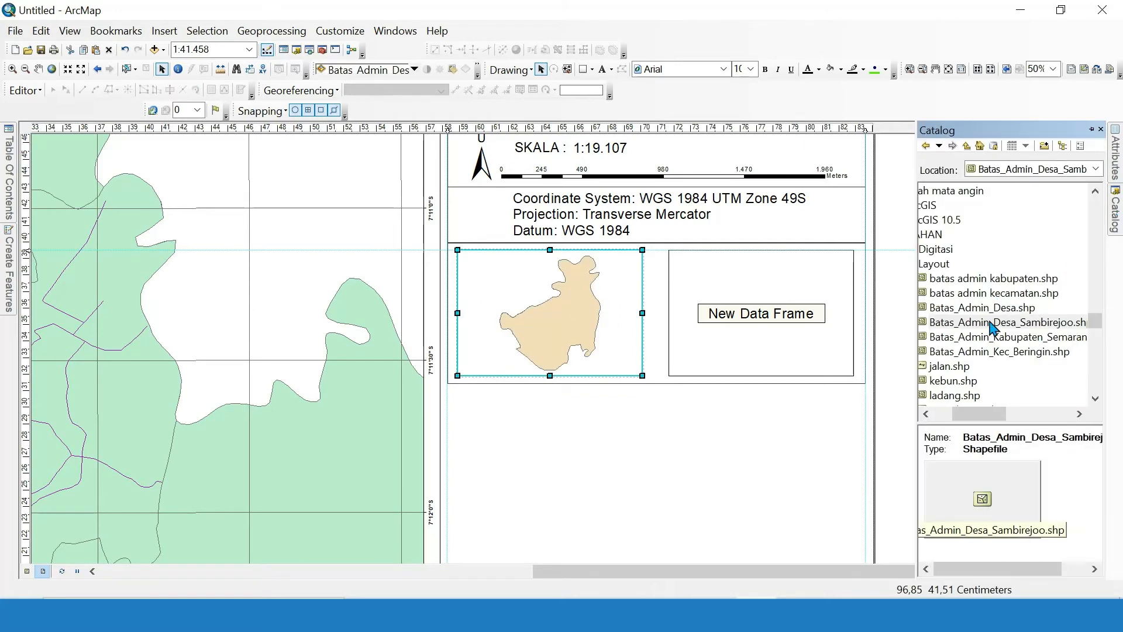
click(990, 295)
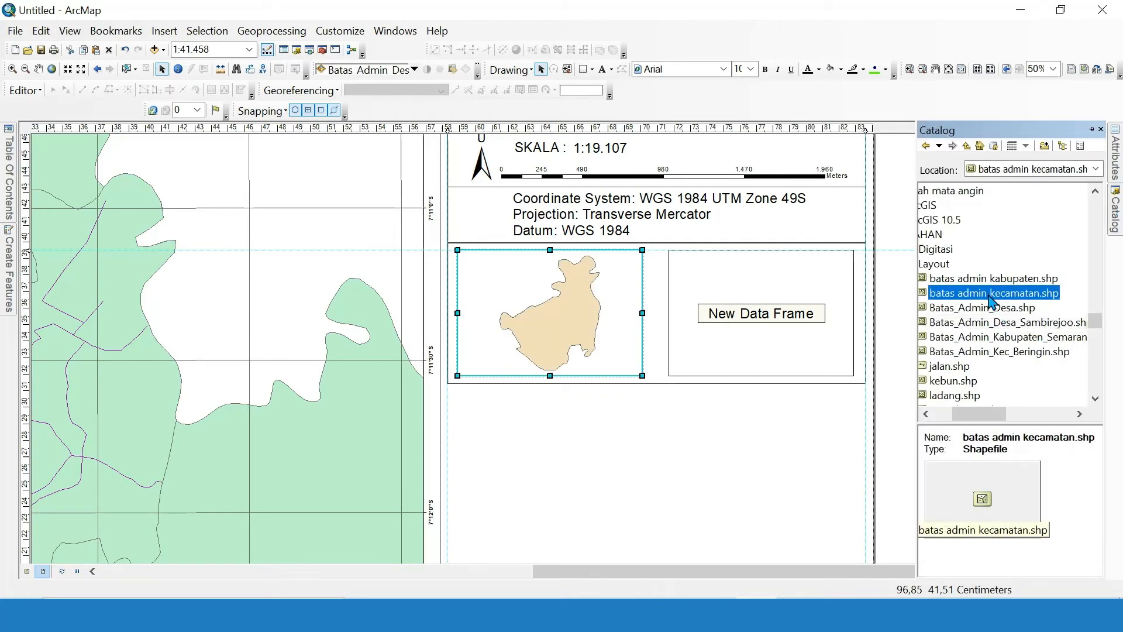
drag(990, 298, 595, 328)
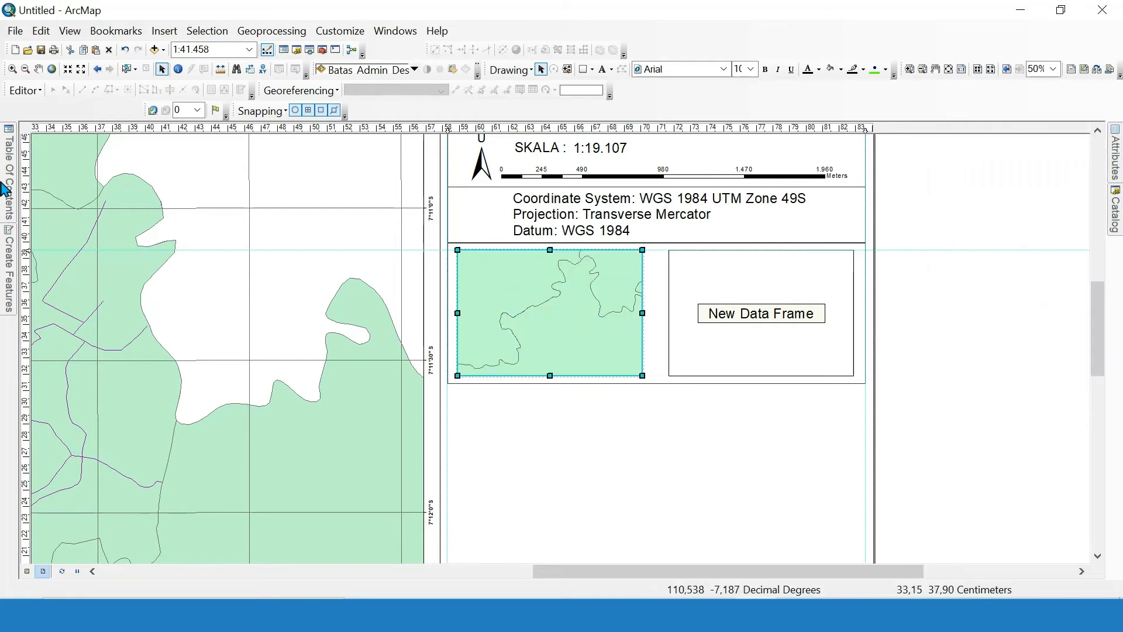
mouse_move(6, 176)
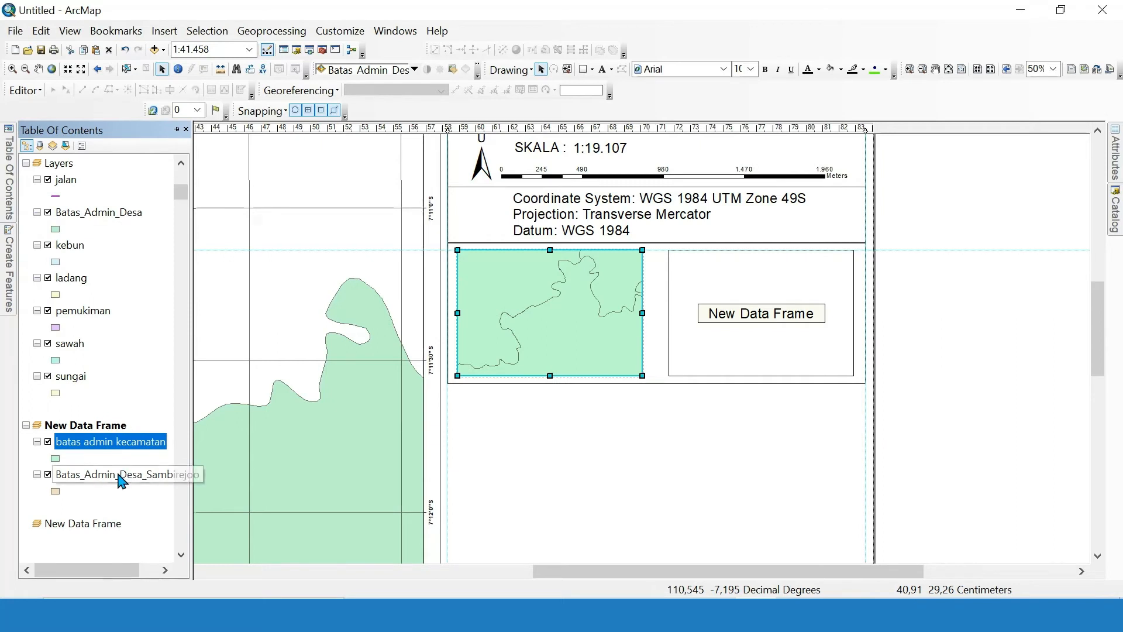
drag(117, 473, 116, 431)
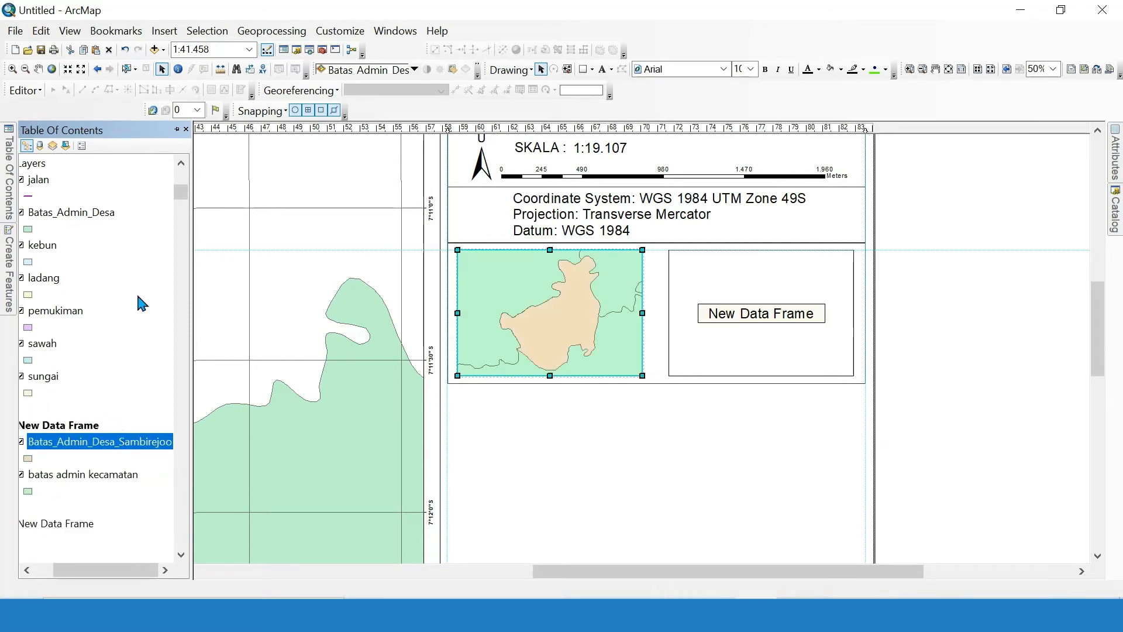
Zoom the left inset data frame out to a scale of 1:200.000.
click(79, 72)
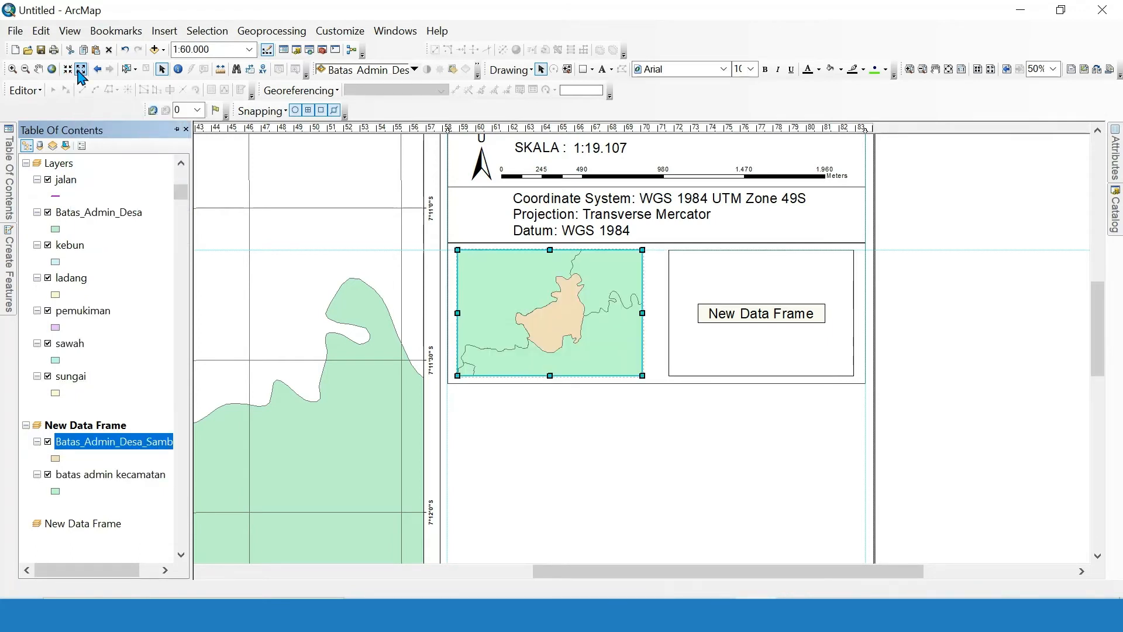
click(81, 70)
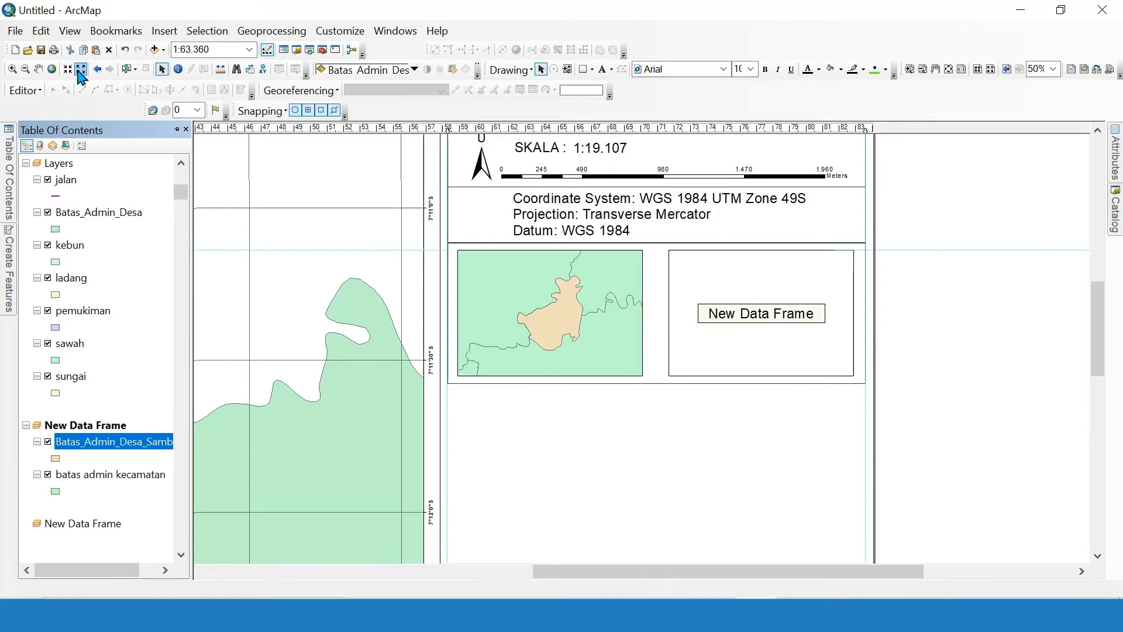
click(81, 70)
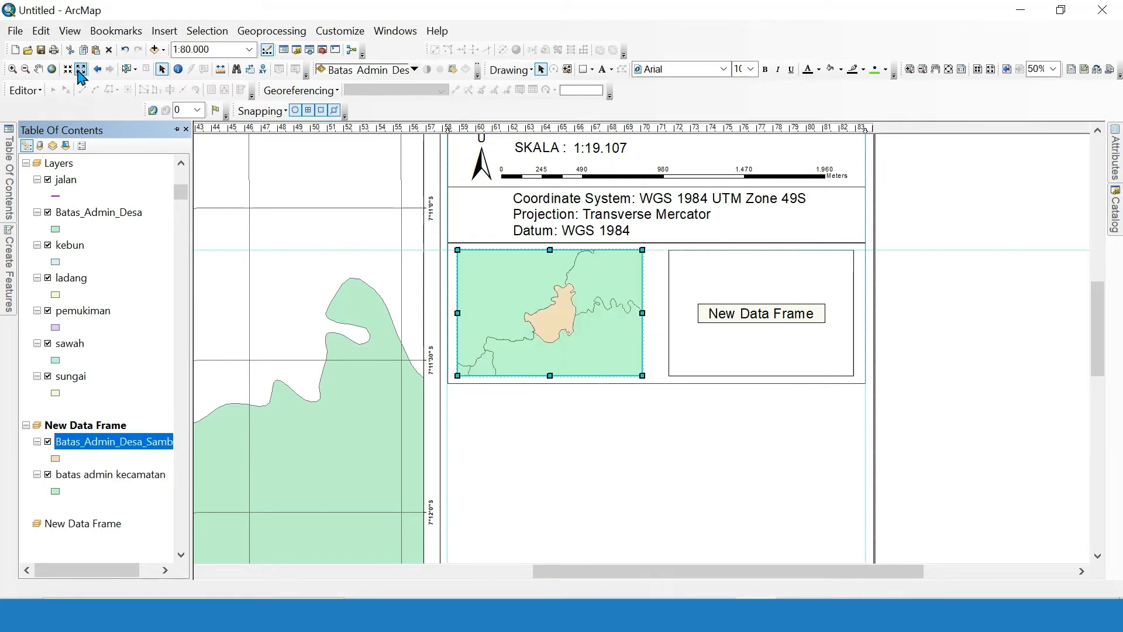
click(80, 70)
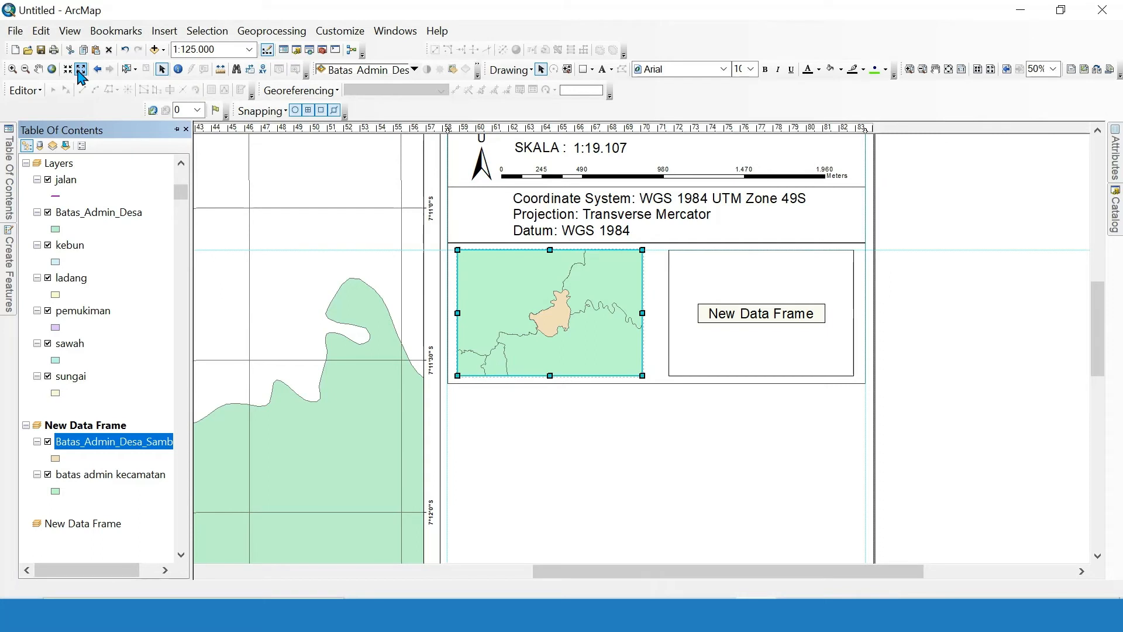
click(81, 71)
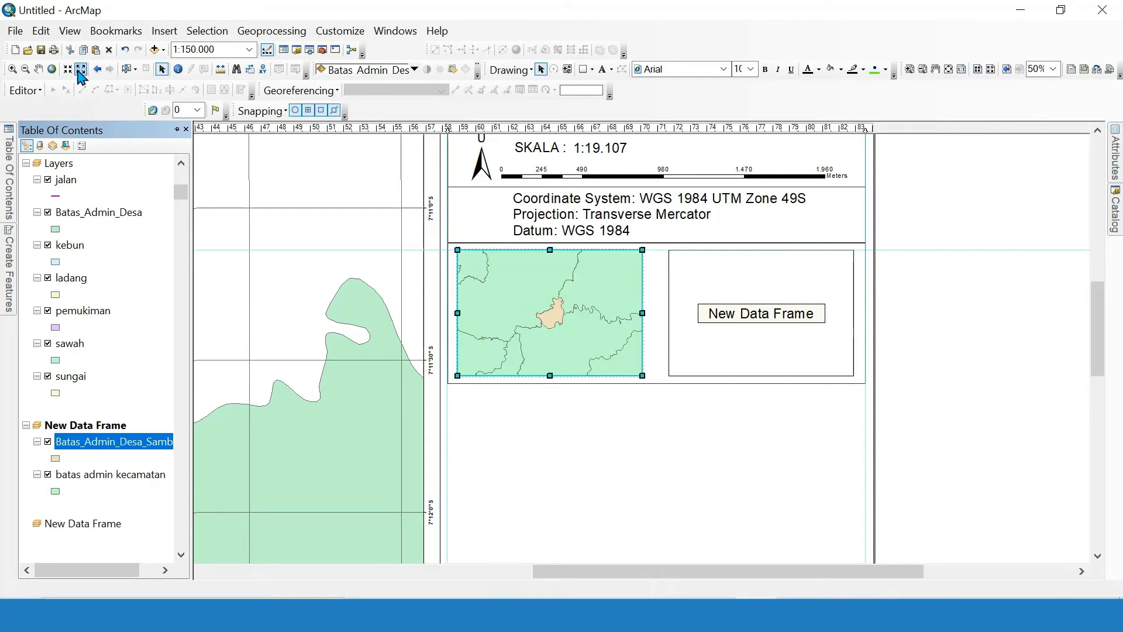
click(81, 70)
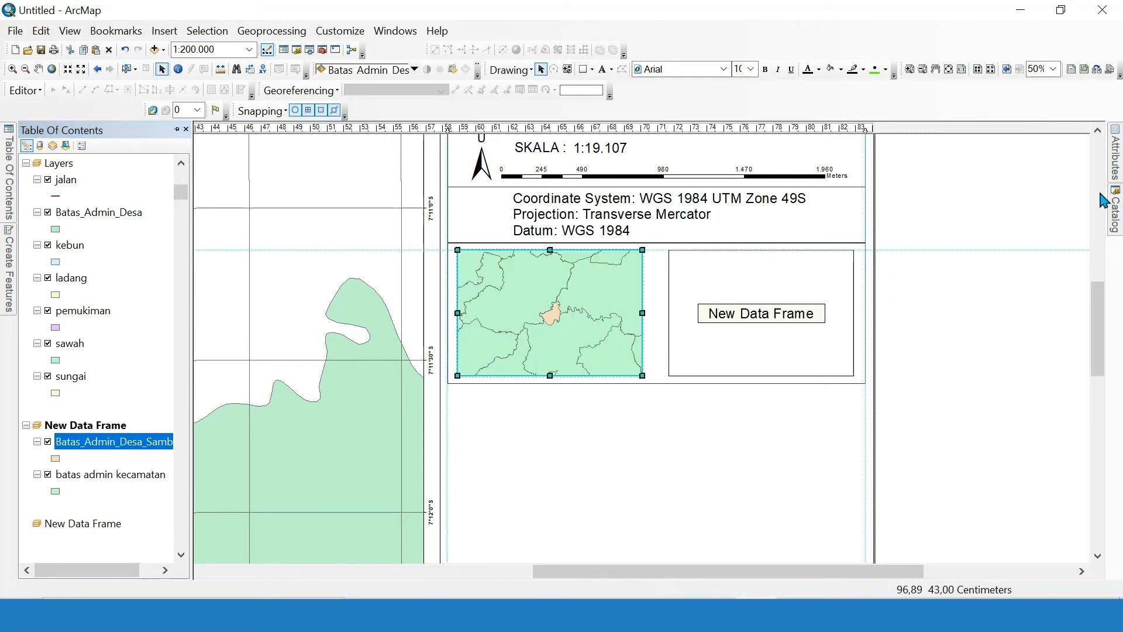
Add Batas_Admin_Kec_Beringin.shp to the left inset data frame and pan the map to centre the Beringin district in it.
mouse_move(1115, 215)
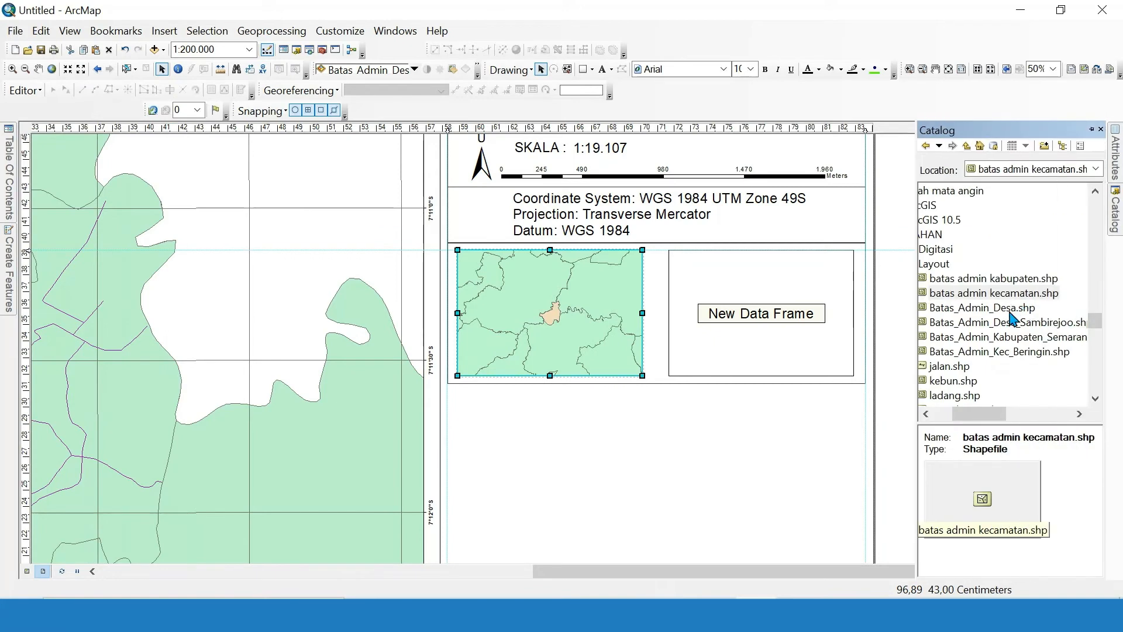
click(1014, 352)
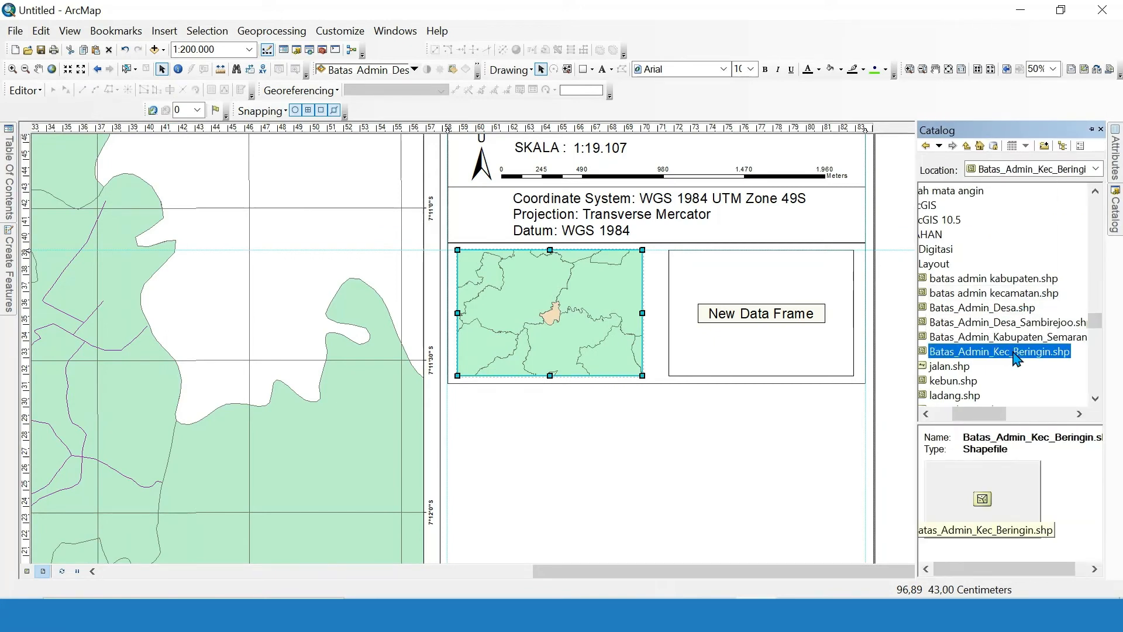
drag(1014, 355, 610, 320)
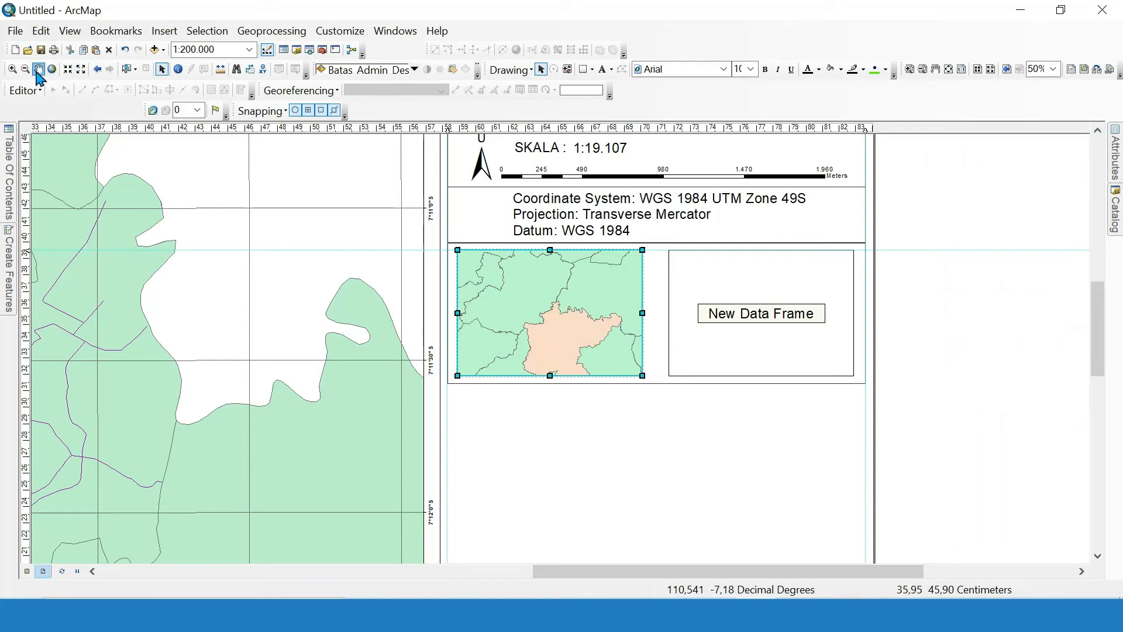
click(38, 69)
drag(565, 314, 537, 279)
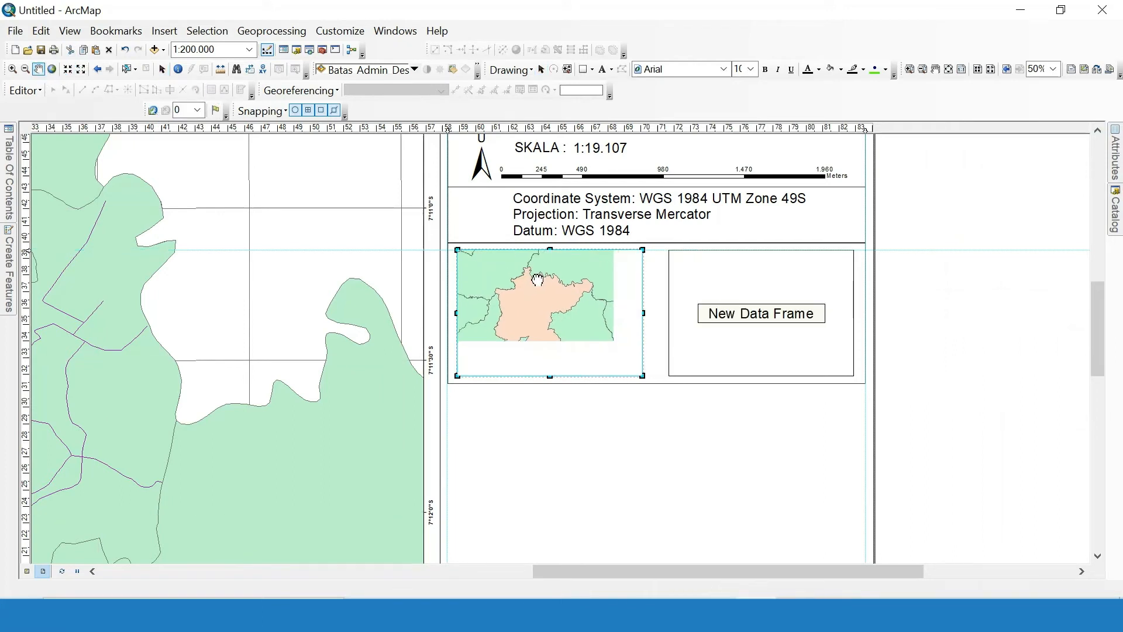
drag(569, 322, 578, 325)
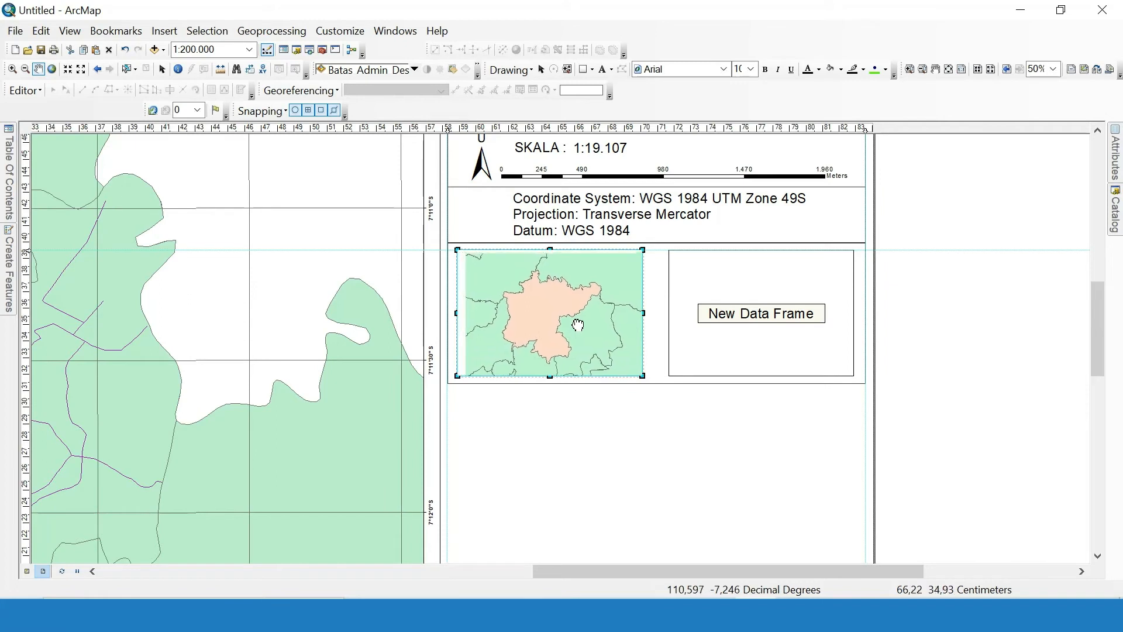
Place the Batas_Admin_Desa_Sambirejoo layer above Batas_Admin_Kec_Beringin and give it a red fill.
mouse_move(11, 199)
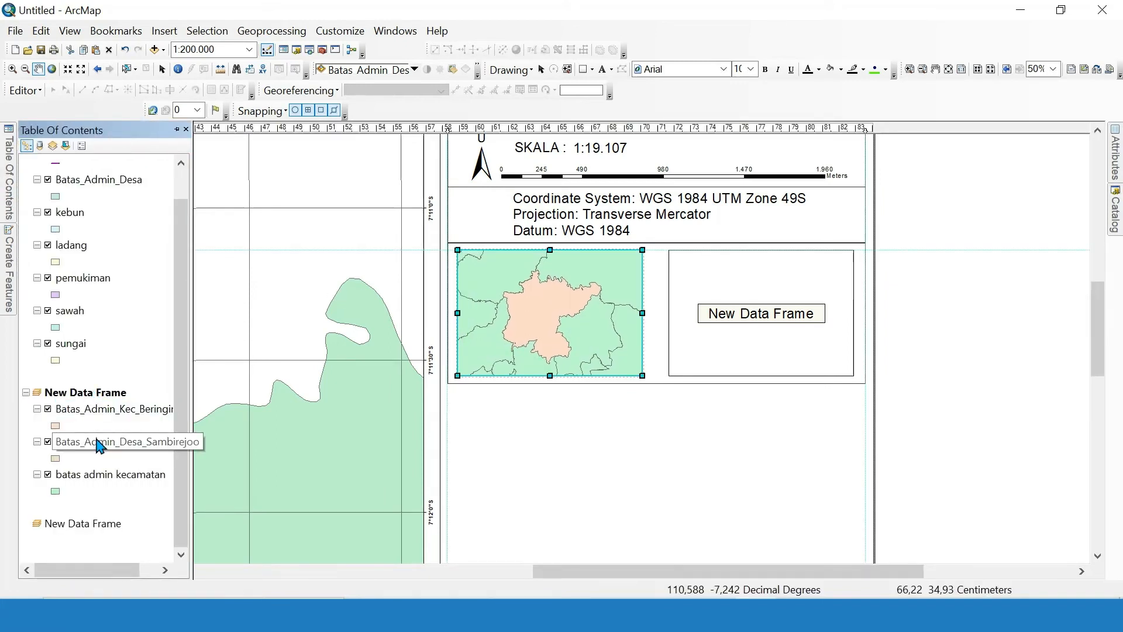
drag(100, 445, 104, 402)
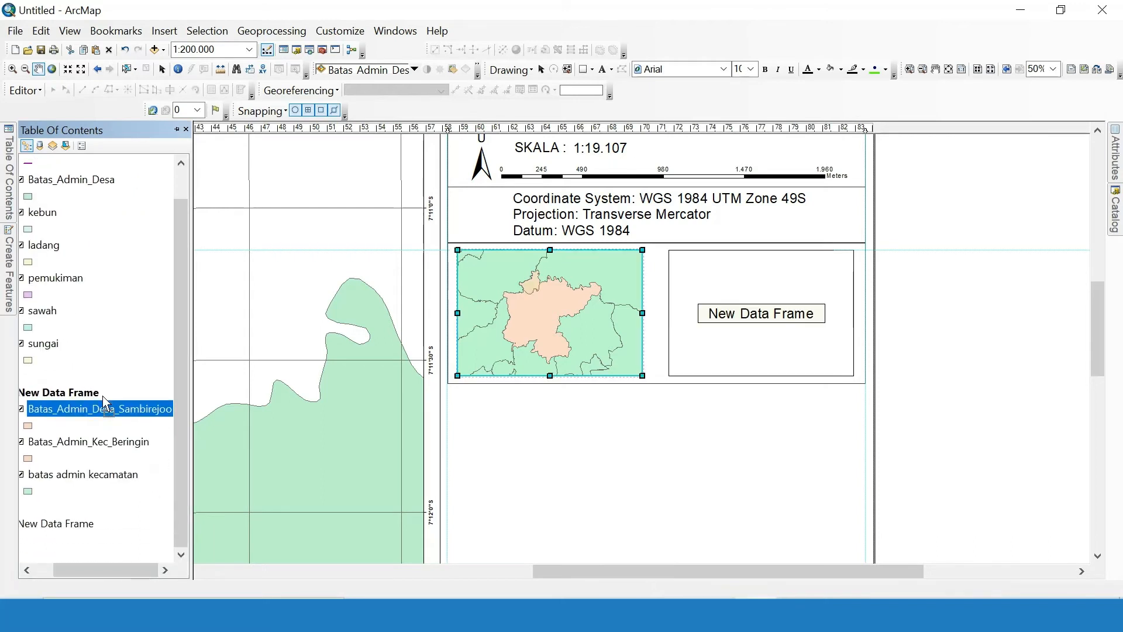
drag(101, 571, 82, 570)
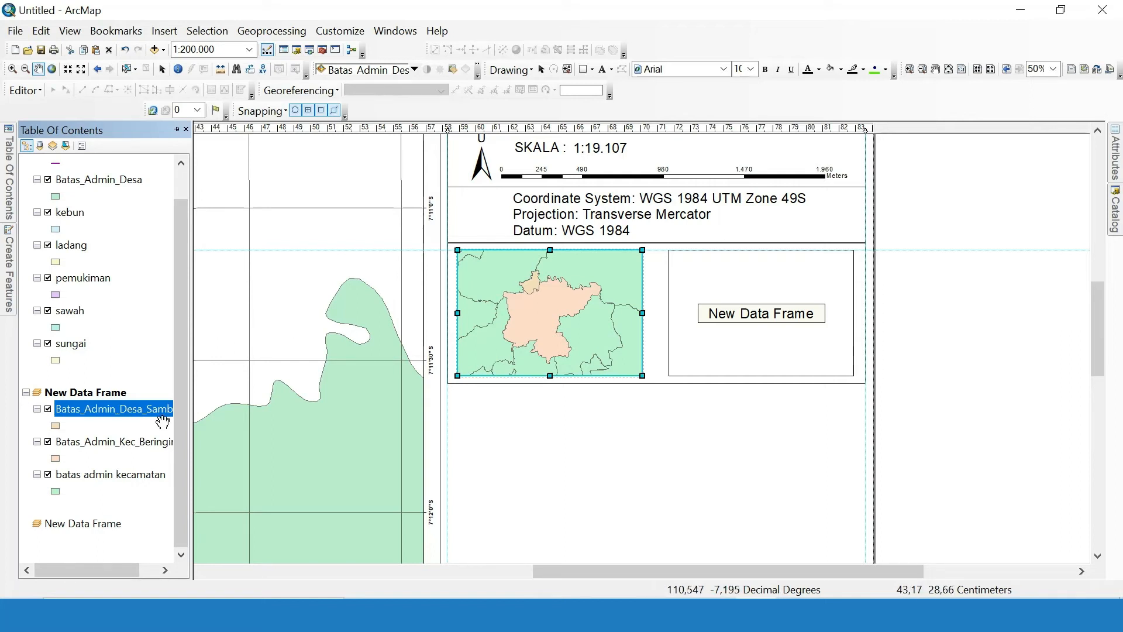
click(56, 426)
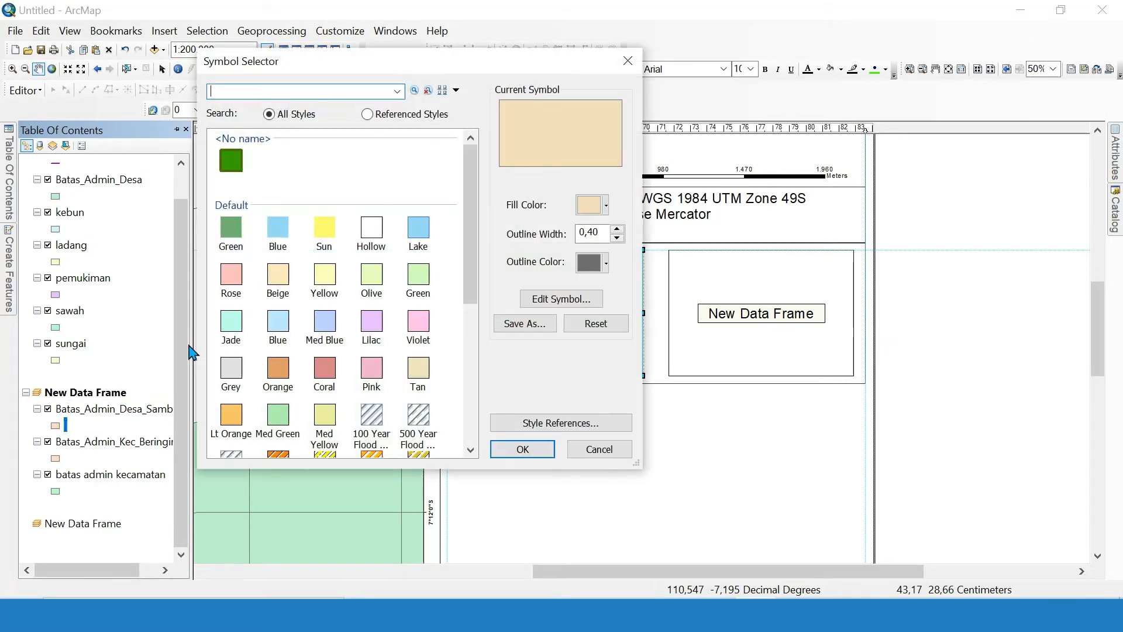
click(599, 204)
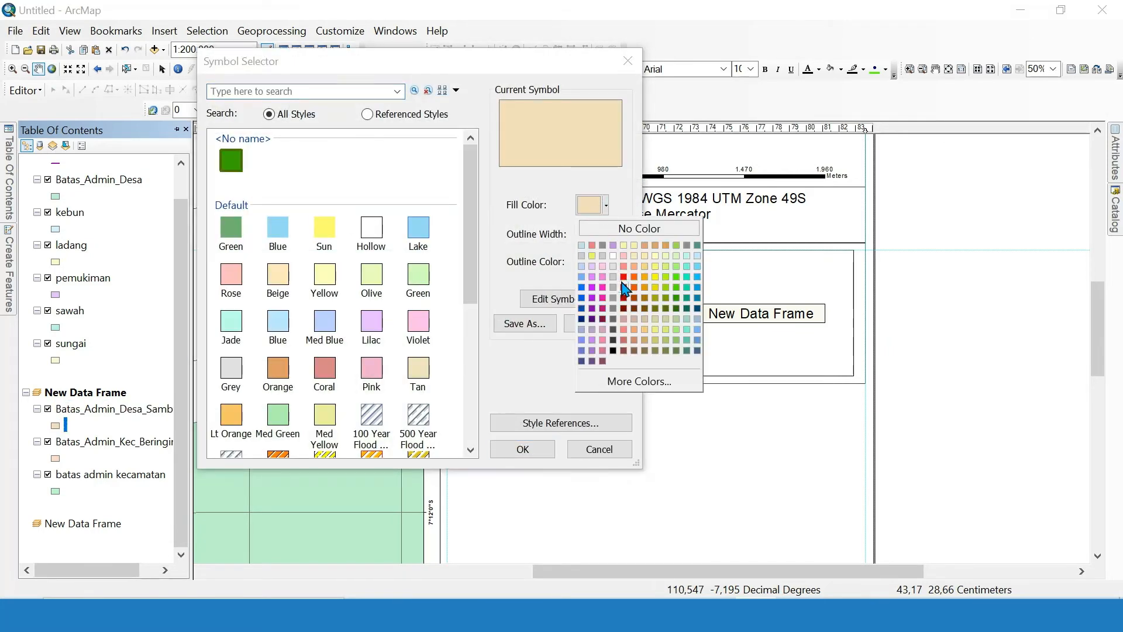
click(623, 279)
click(542, 451)
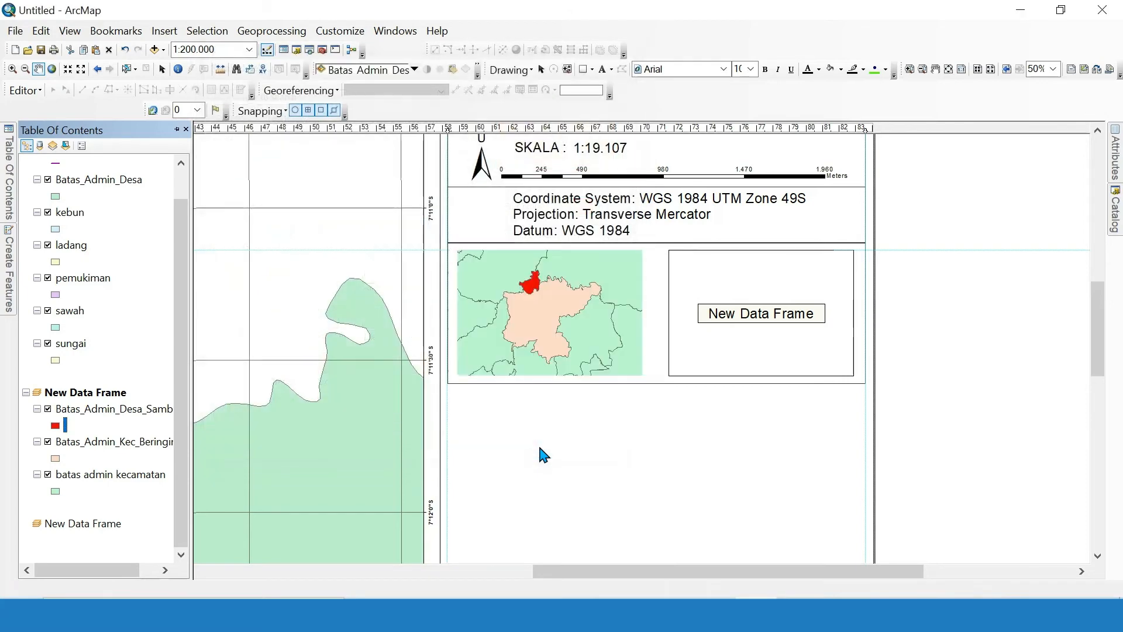
Apply the default Yellow symbol to the Batas_Admin_Kec_Beringin layer.
click(56, 459)
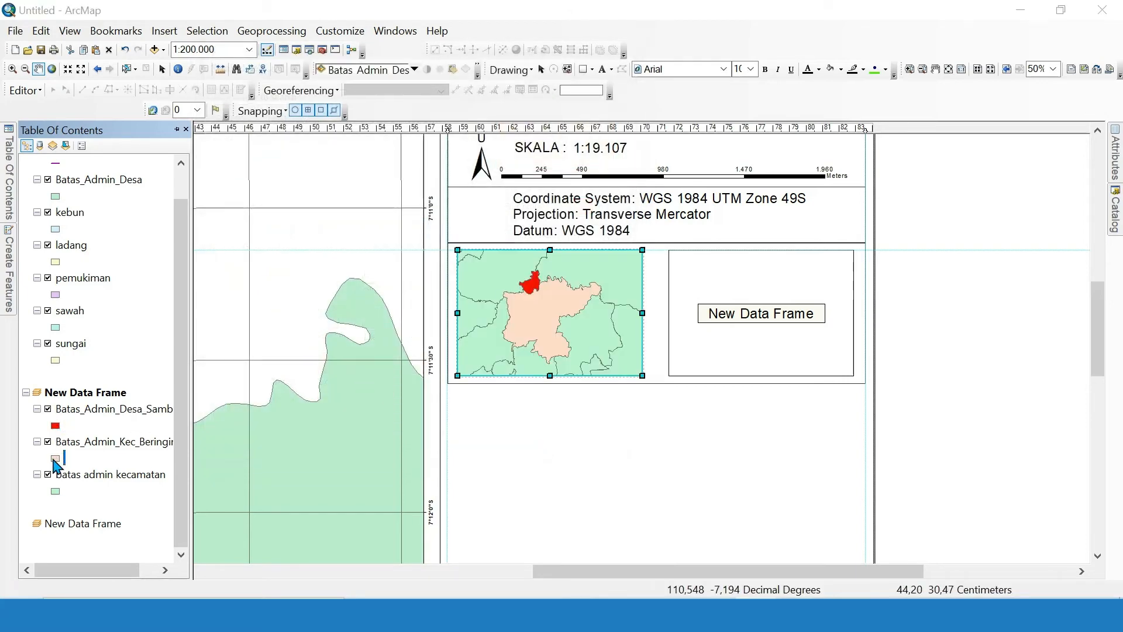
click(325, 275)
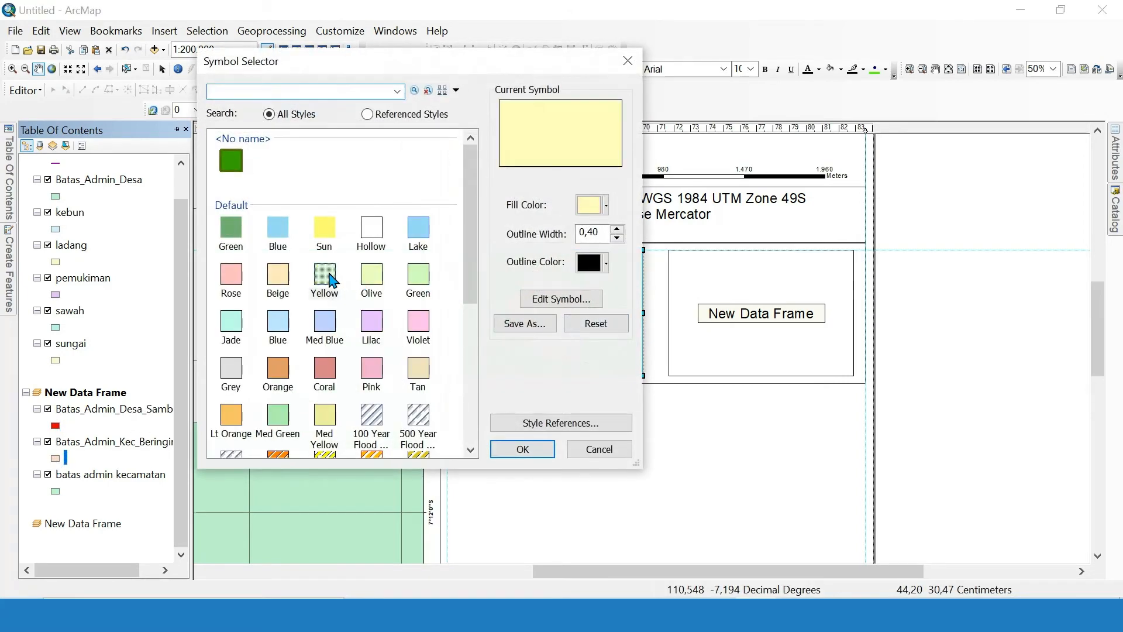
click(538, 449)
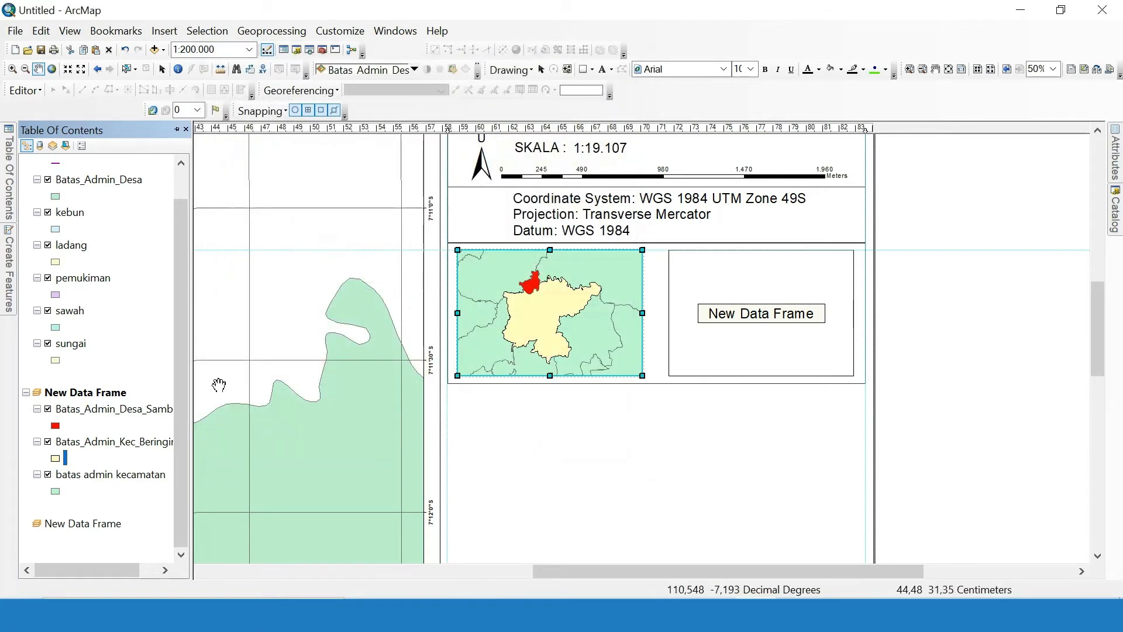
Change the fill color of the batas admin kecamatan layer to white.
click(55, 491)
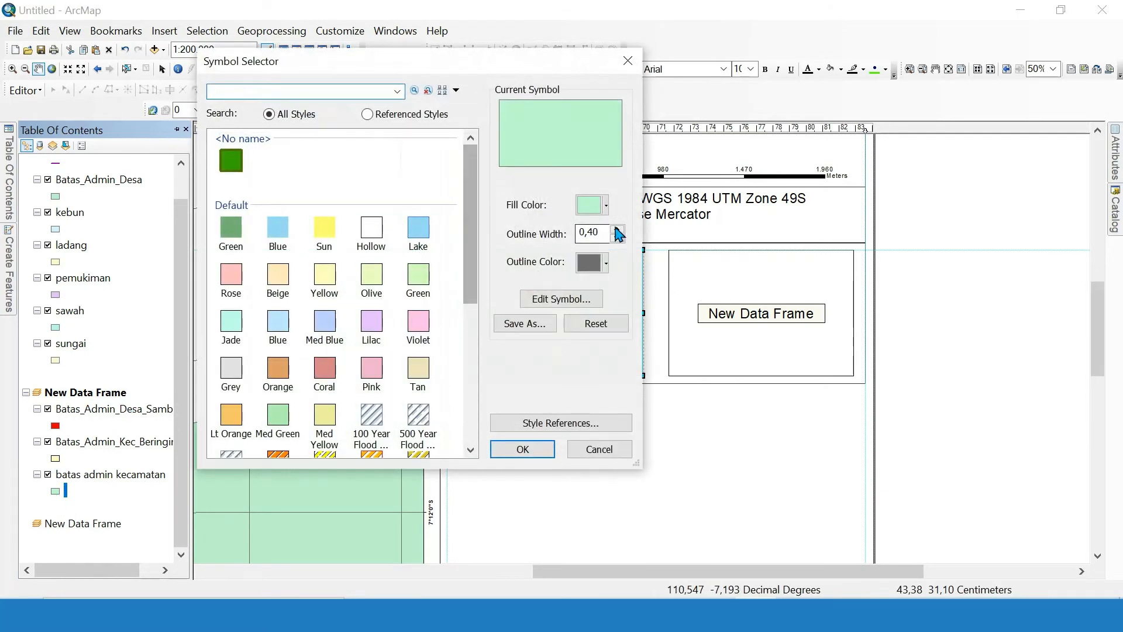
click(597, 205)
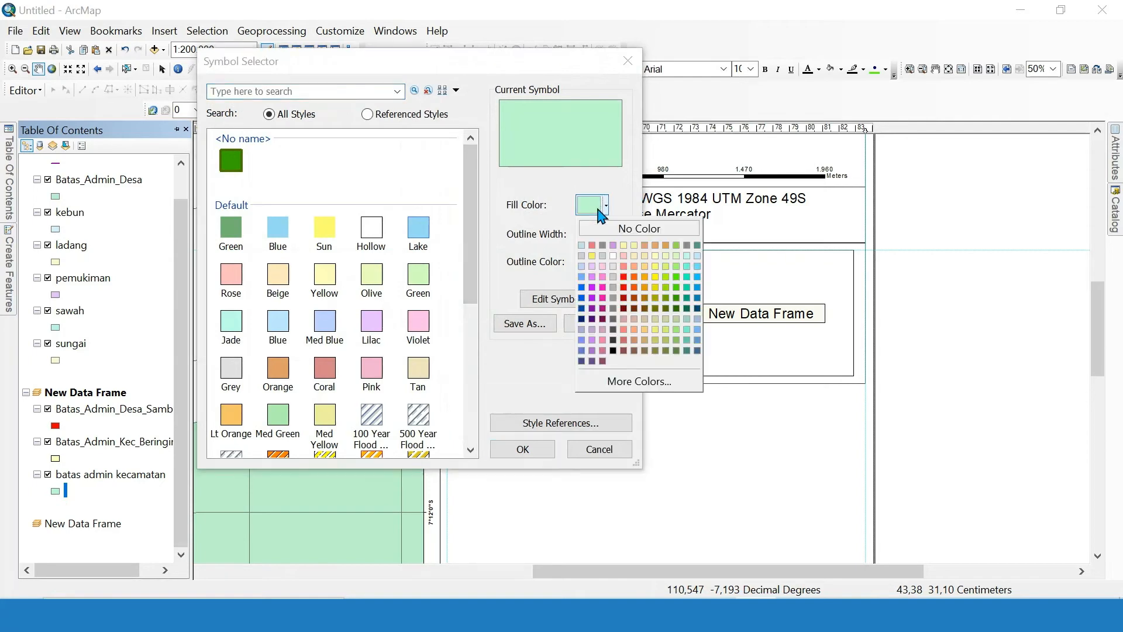
click(613, 256)
click(536, 451)
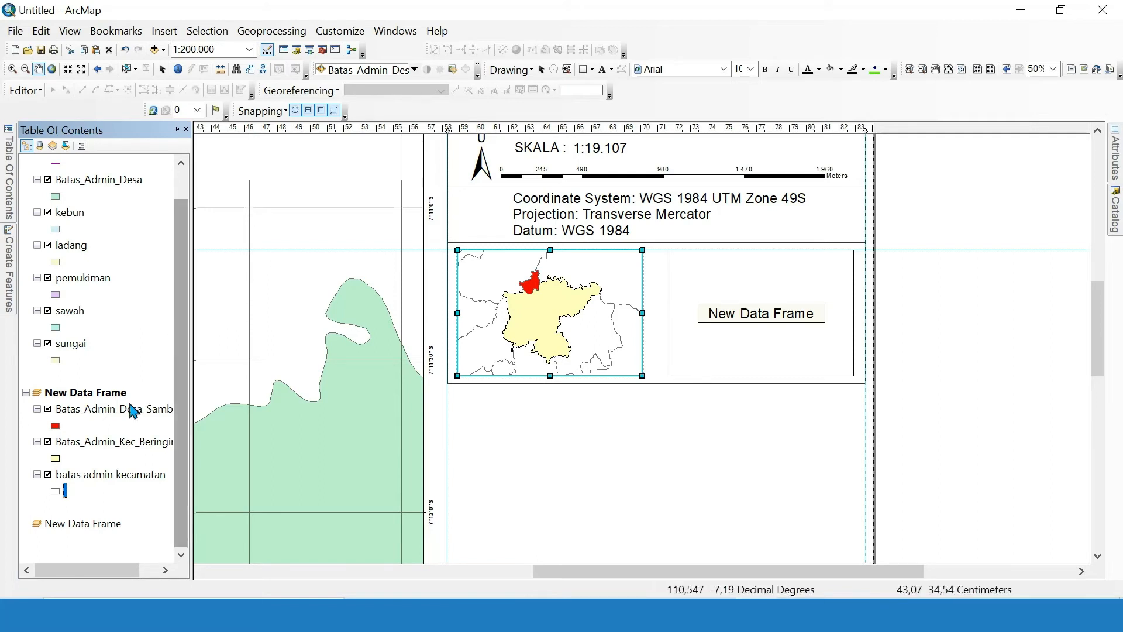
Turn on feature labels for the batas admin kecamatan layer, using NAME_3 as the label field.
click(80, 478)
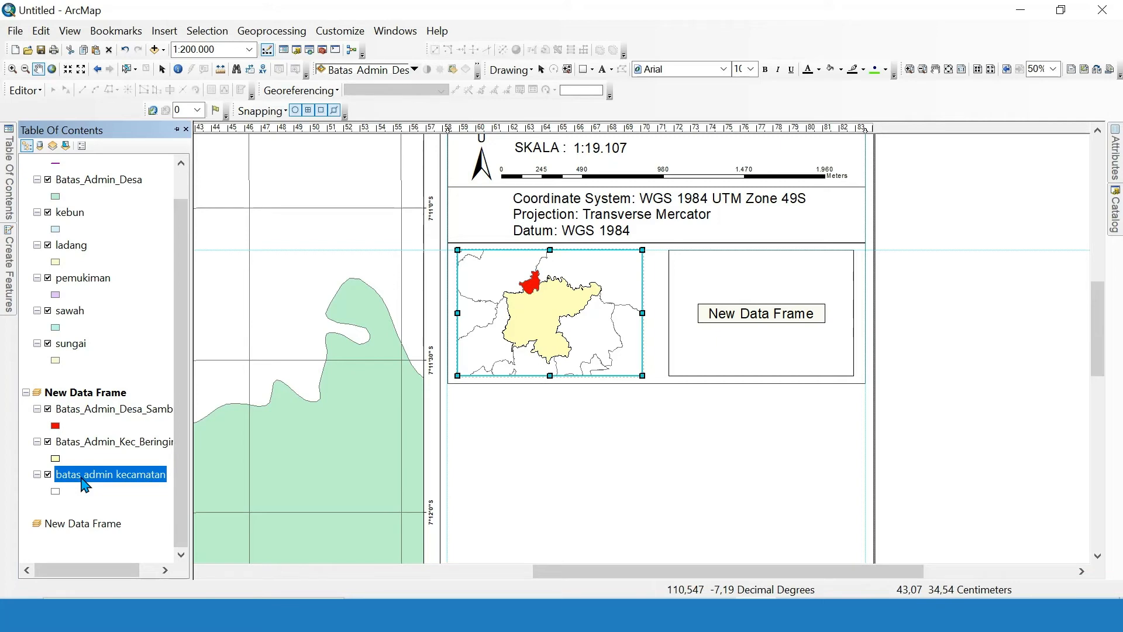
right_click(85, 485)
click(102, 471)
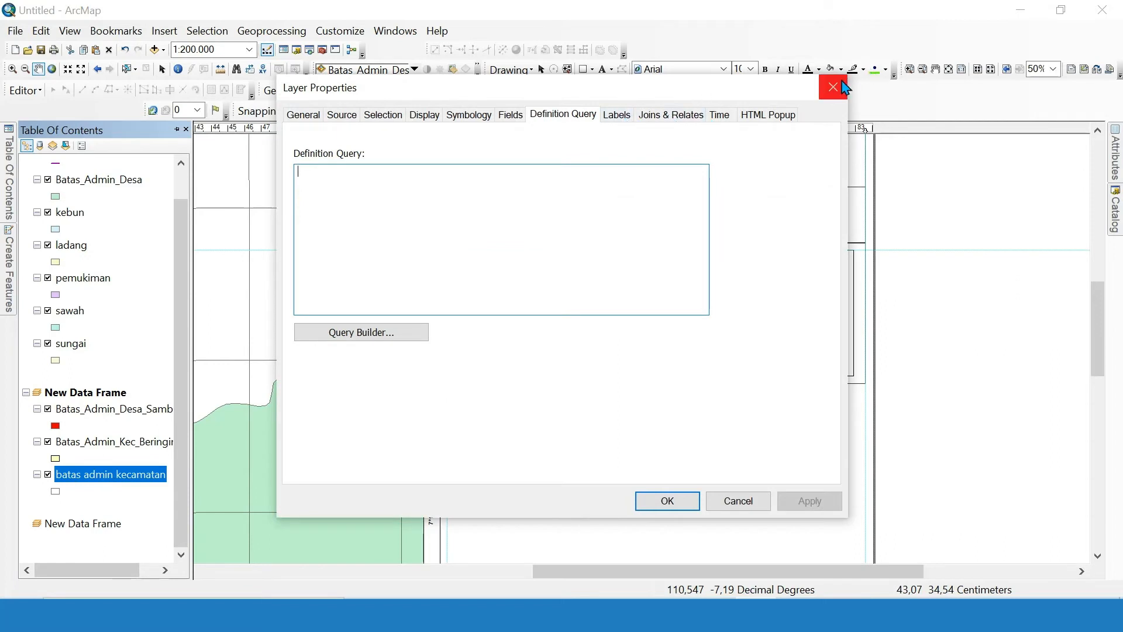
click(618, 115)
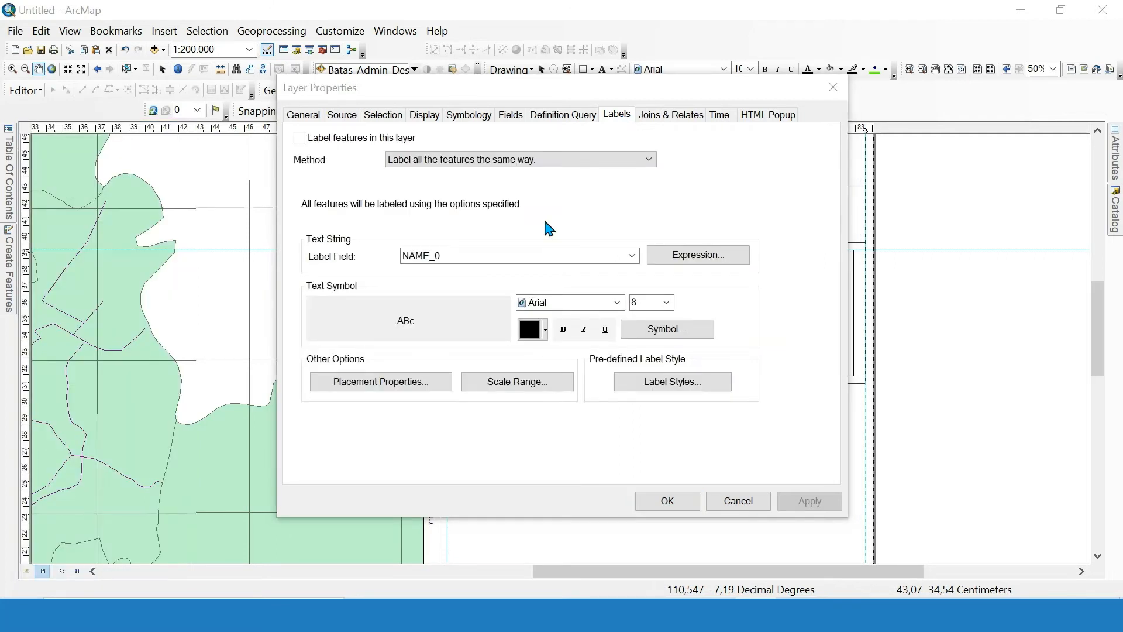
click(300, 139)
click(300, 139)
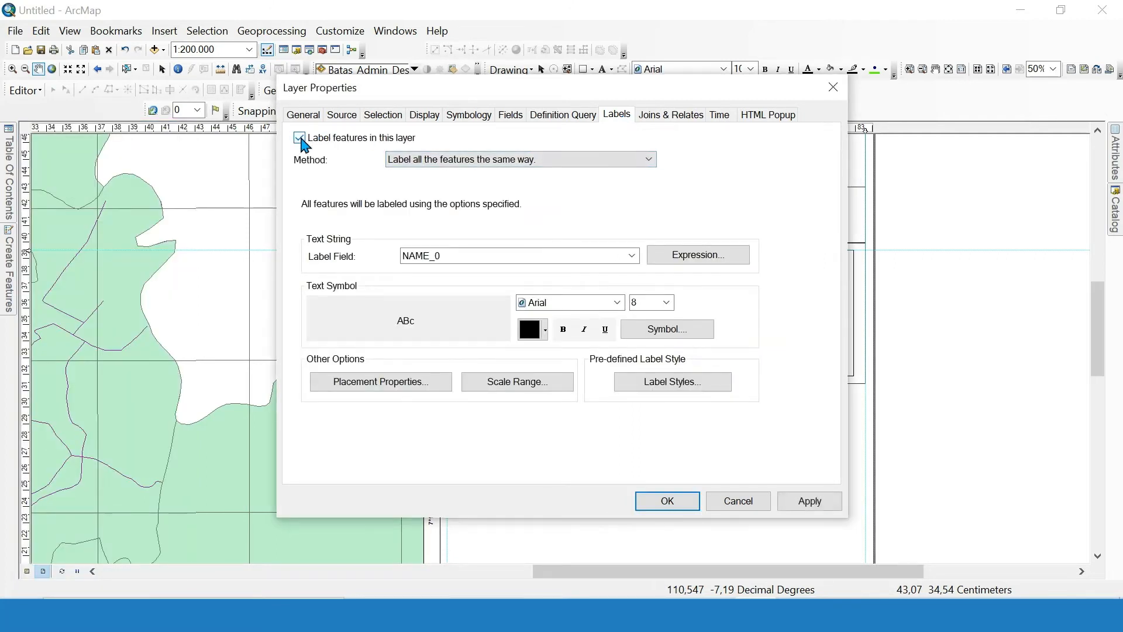
click(633, 256)
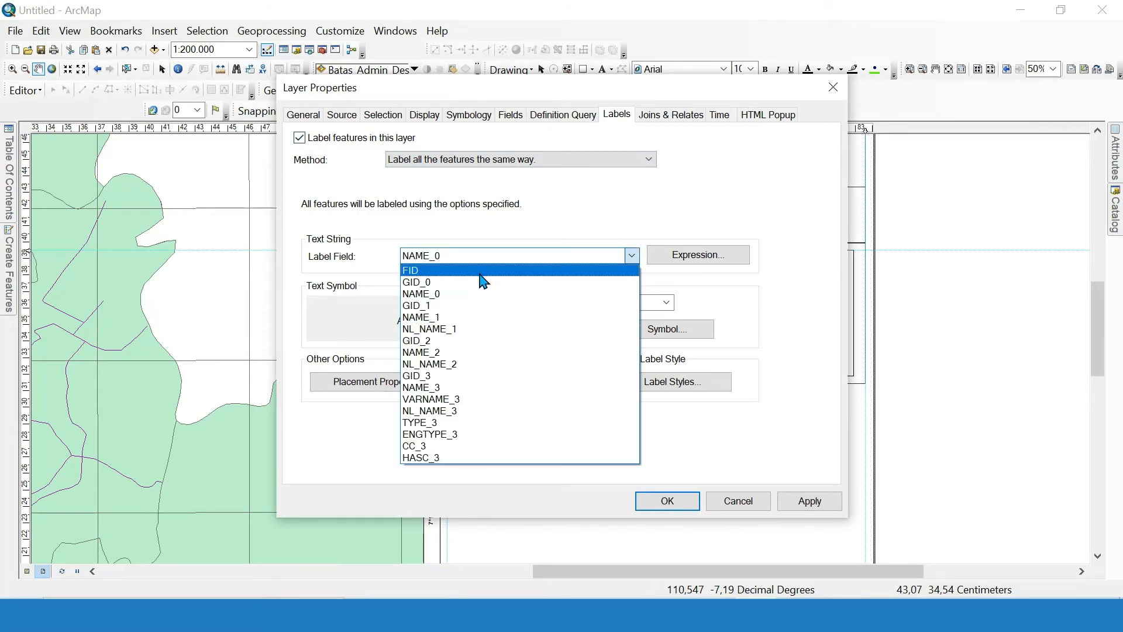
click(475, 388)
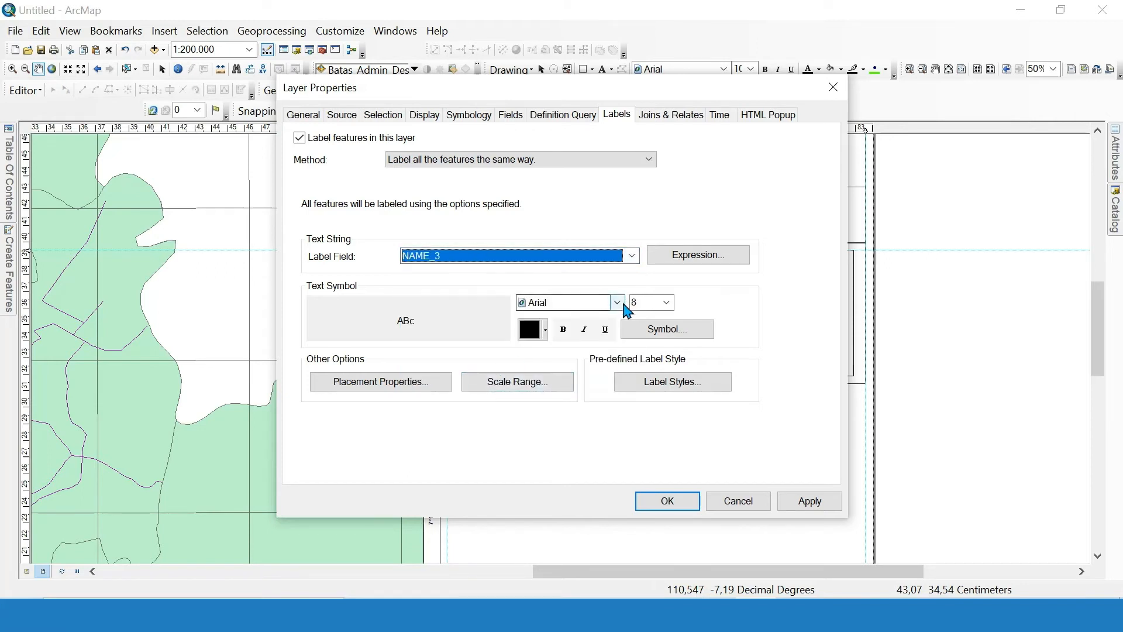
Set the kecamatan label font size to 9, keep the text non-bold, and apply the labels to the inset map.
click(666, 303)
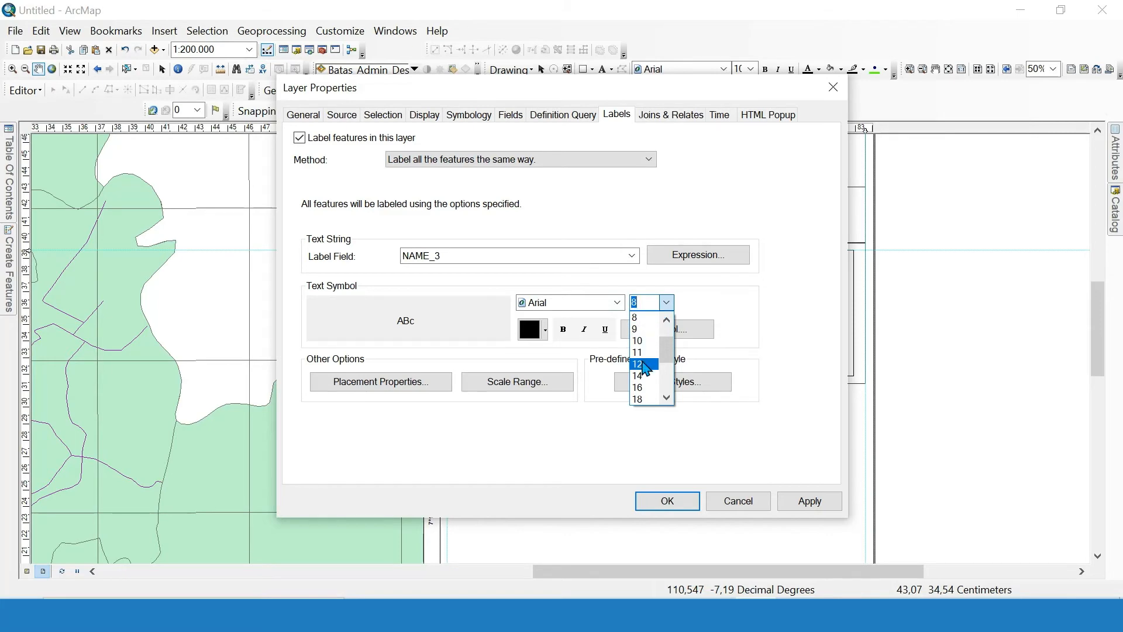
click(644, 330)
drag(655, 99, 975, 97)
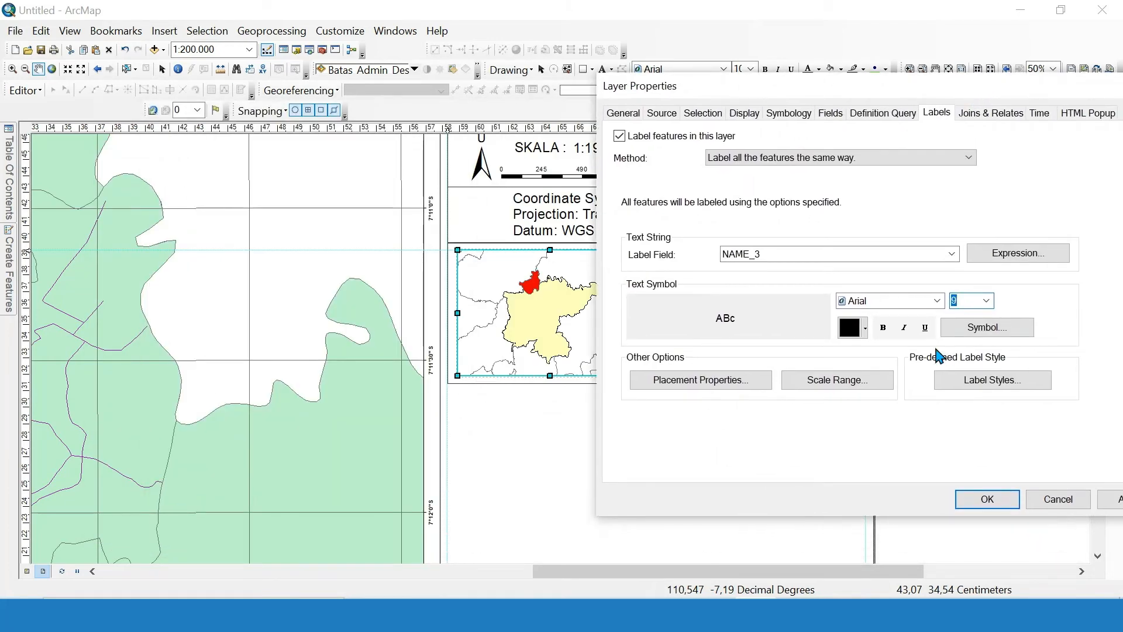
click(885, 328)
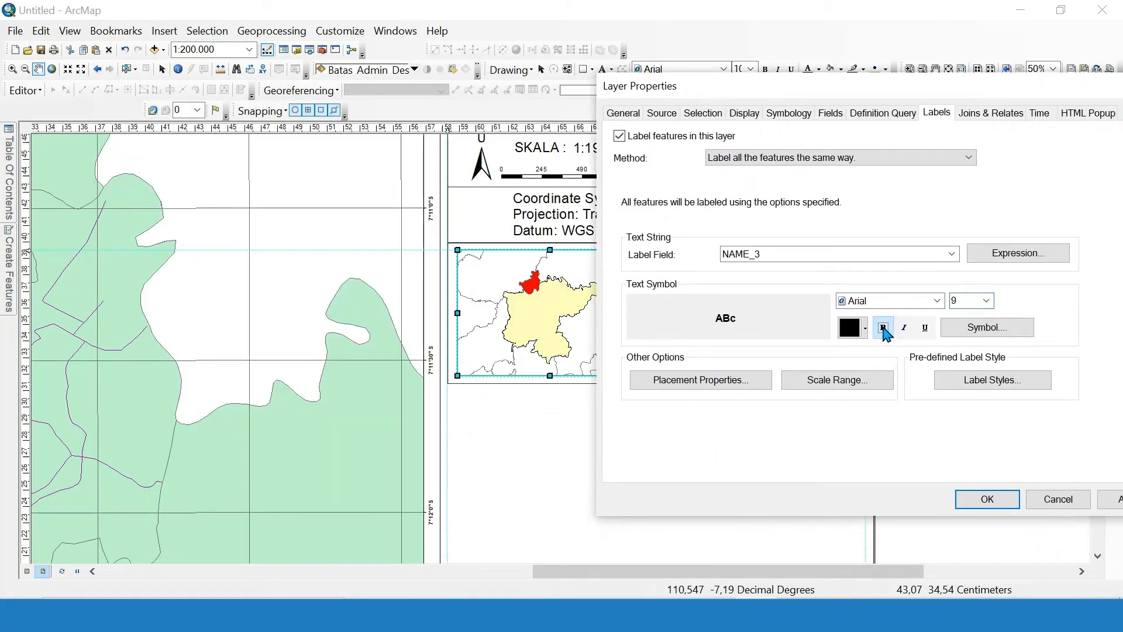
click(884, 329)
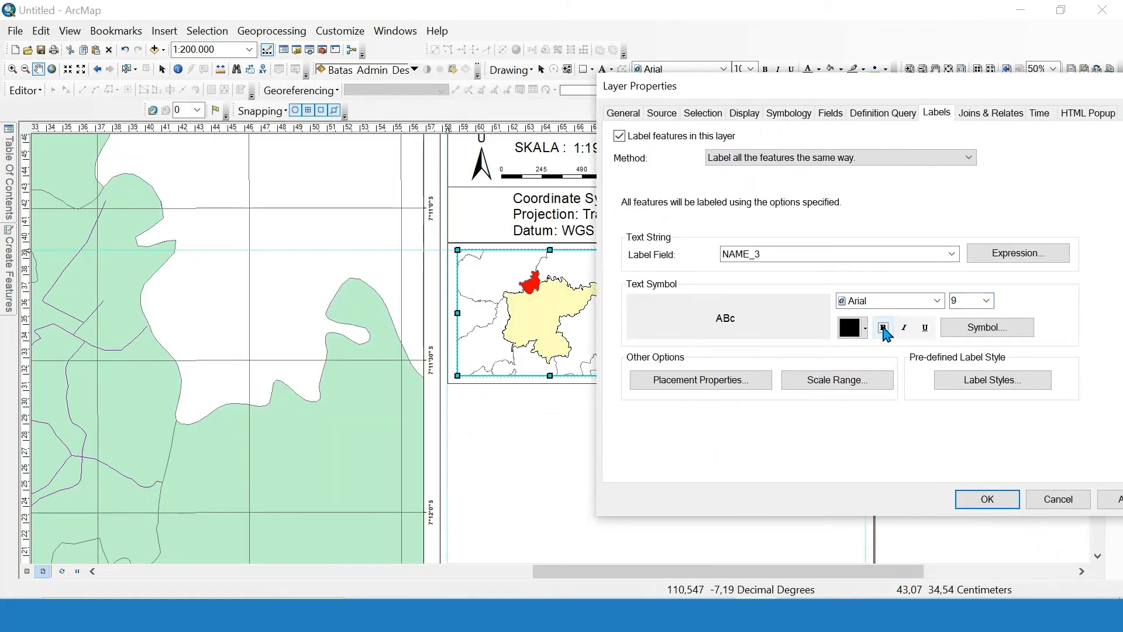
click(1110, 505)
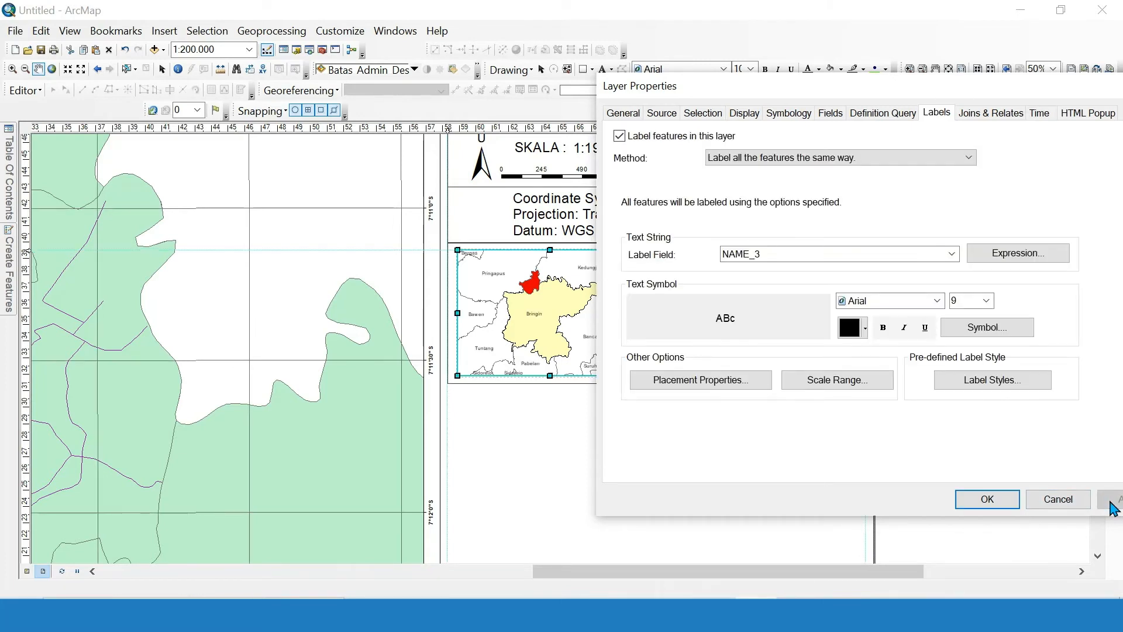
Set the batas admin kecamatan label font size to 10 and apply it to the inset map.
click(987, 300)
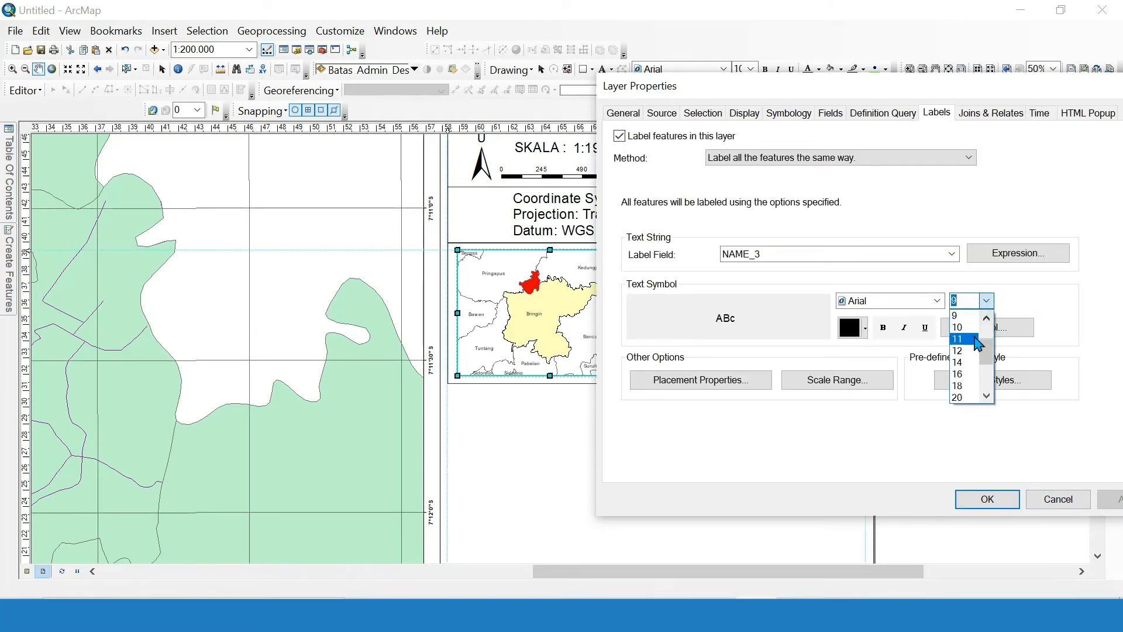
click(971, 332)
click(1114, 502)
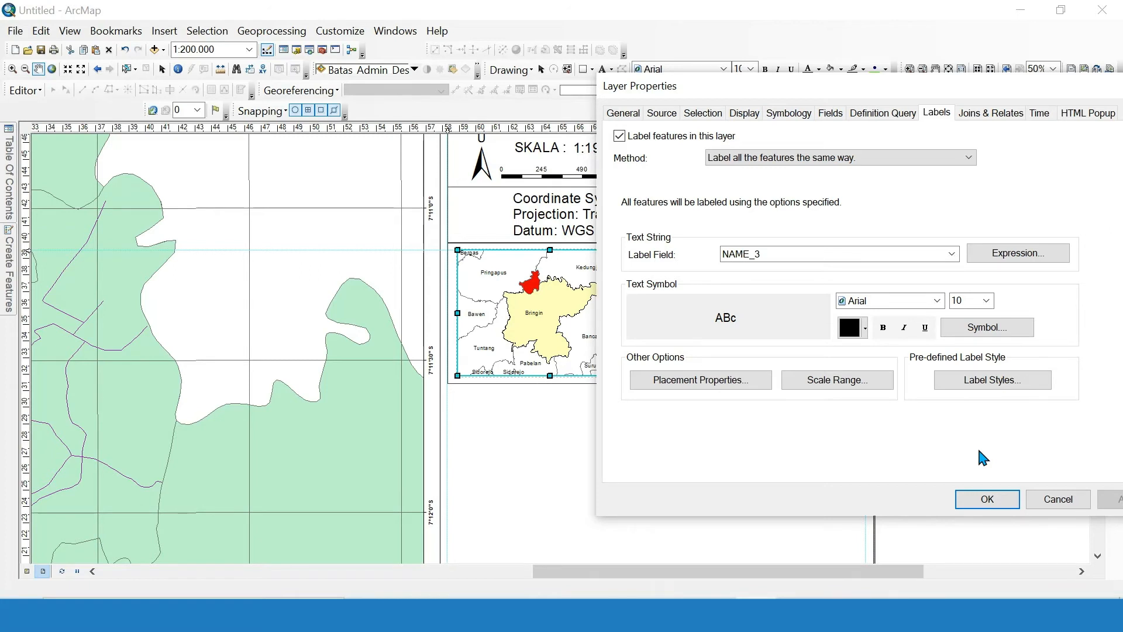
click(871, 113)
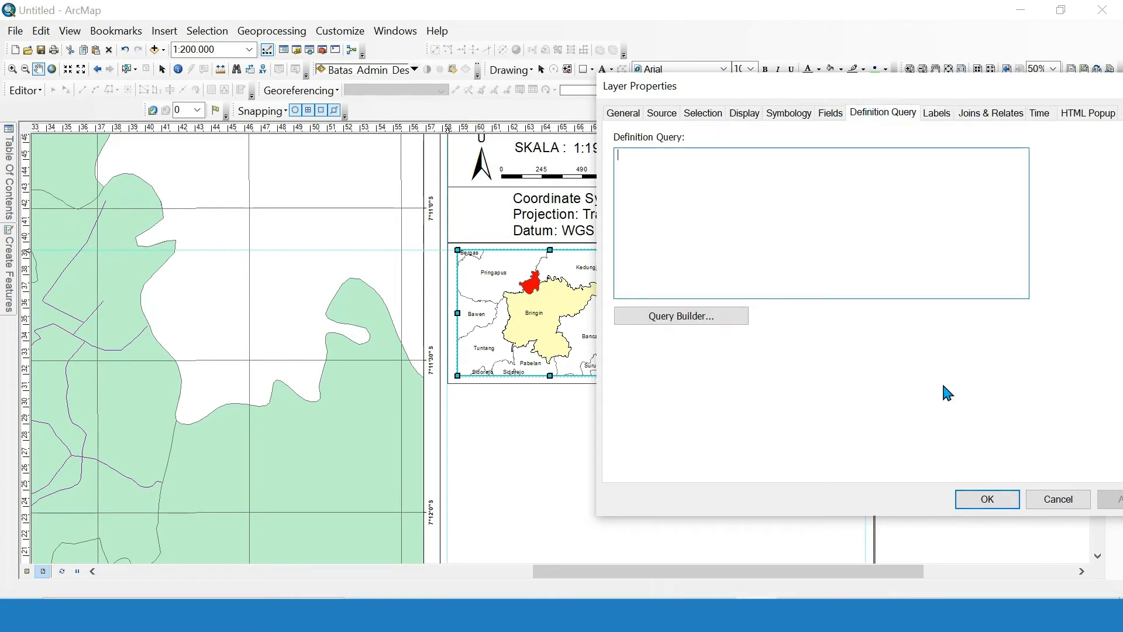
click(985, 501)
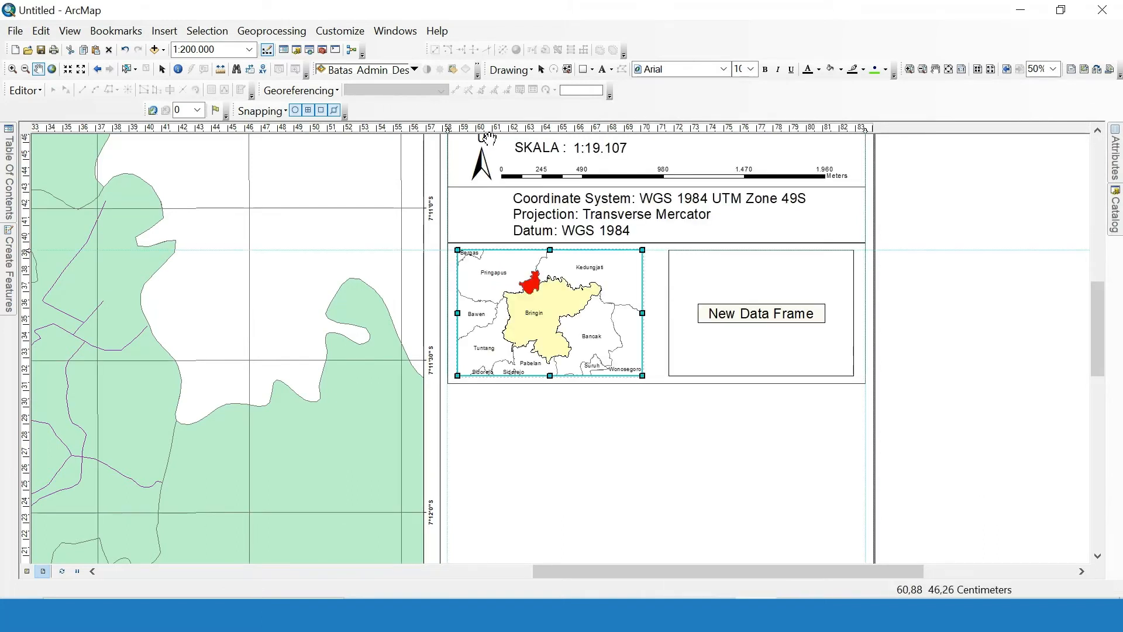
click(162, 69)
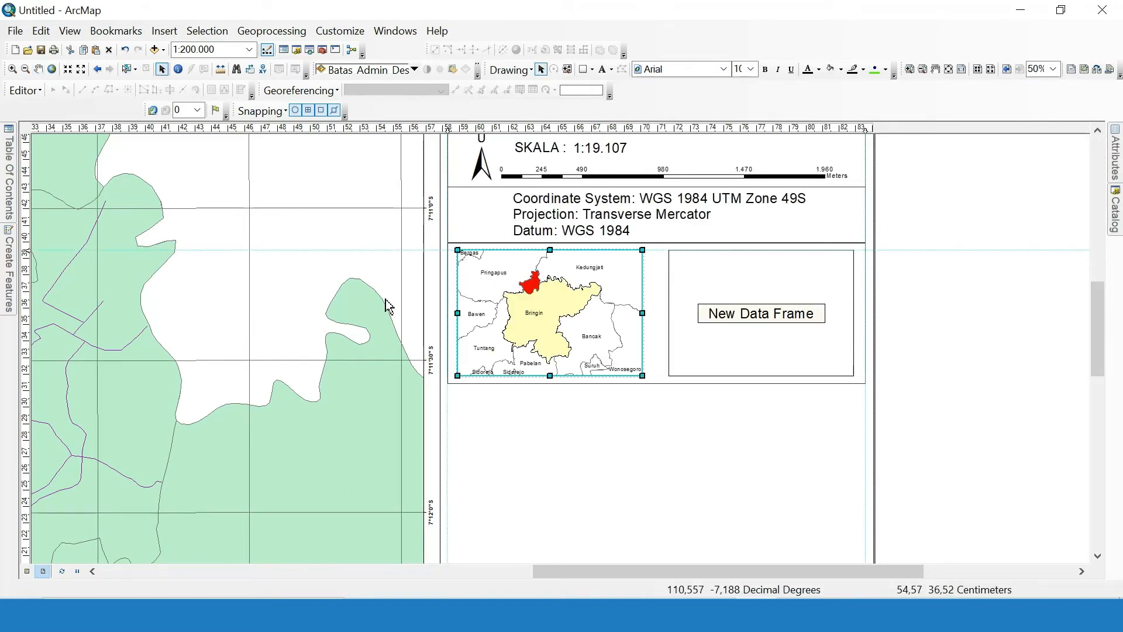
Examine the NAME_3 field and the other name fields in the batas admin kecamatan attribute table.
click(11, 189)
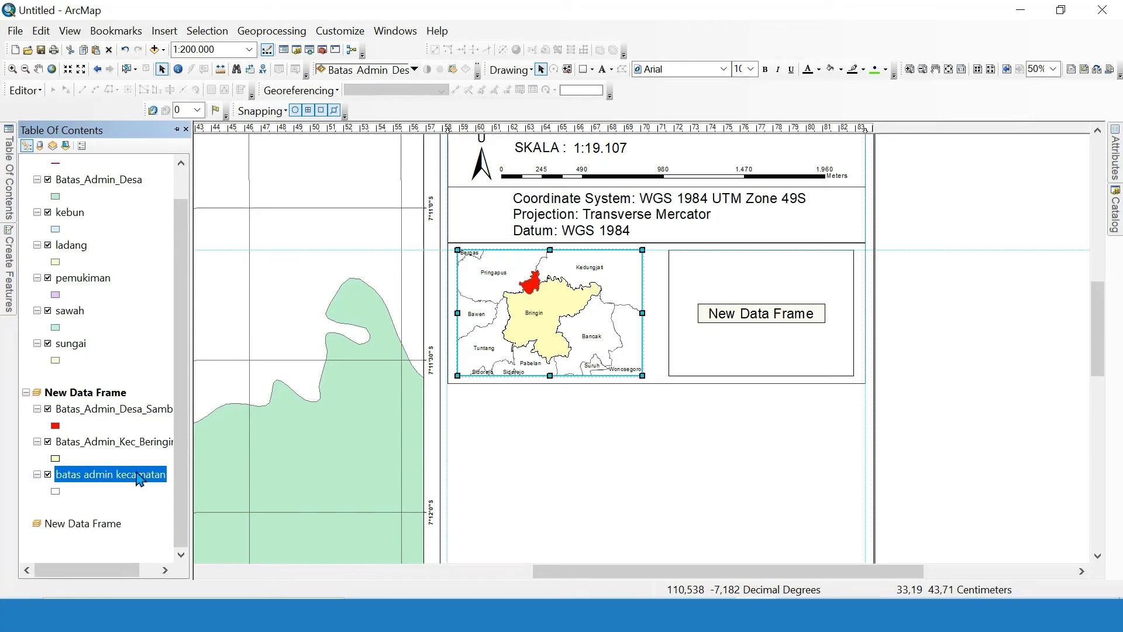
right_click(135, 480)
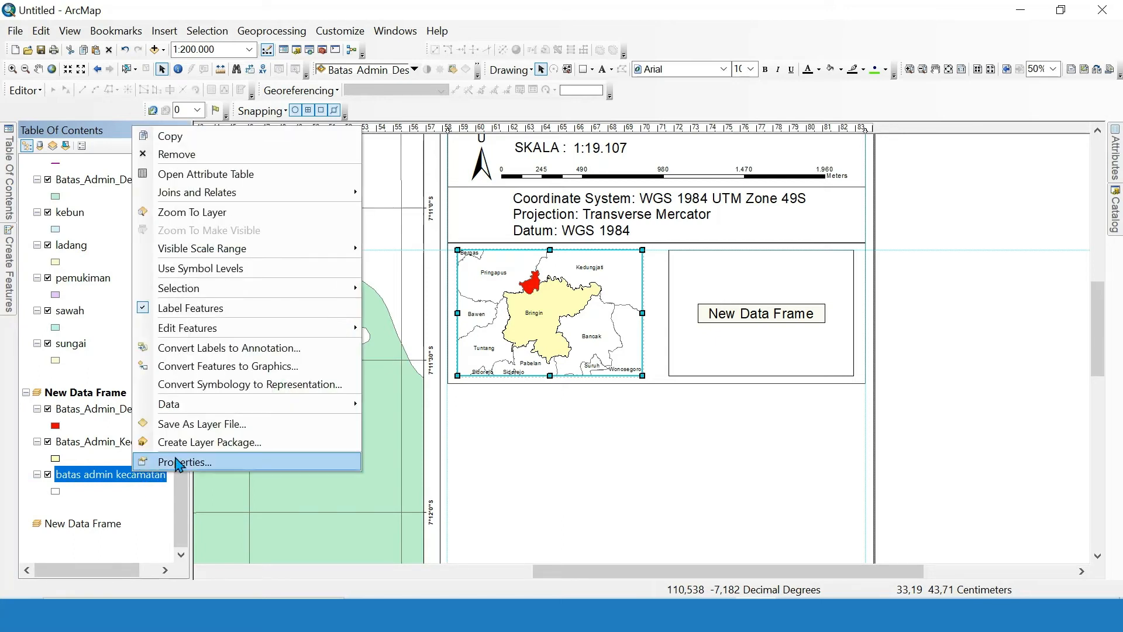
click(206, 174)
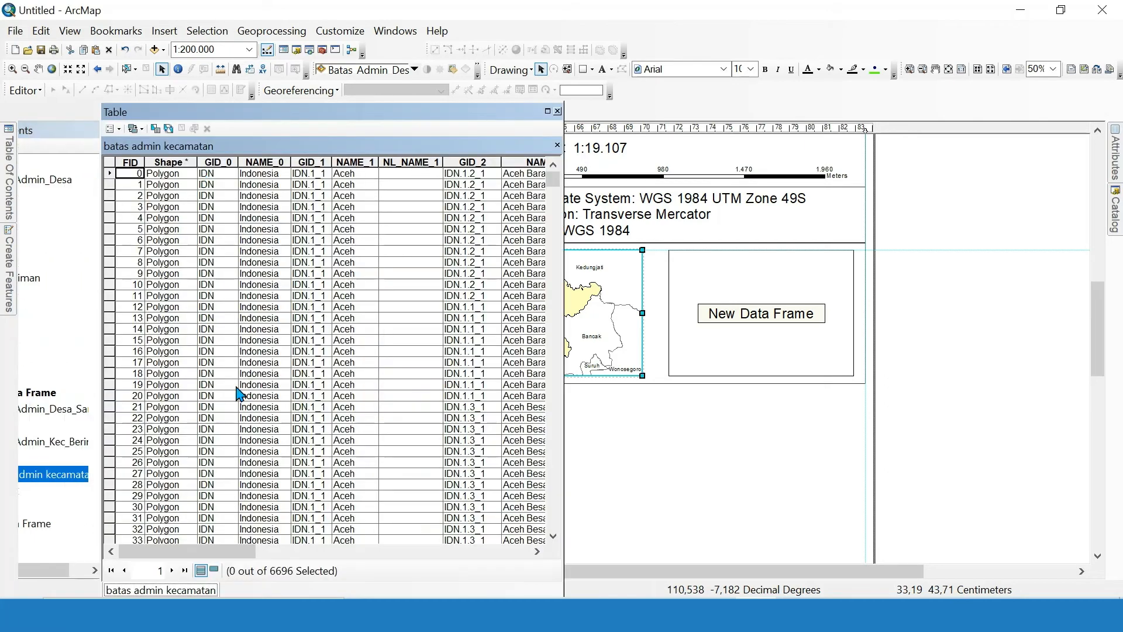
drag(243, 548, 449, 552)
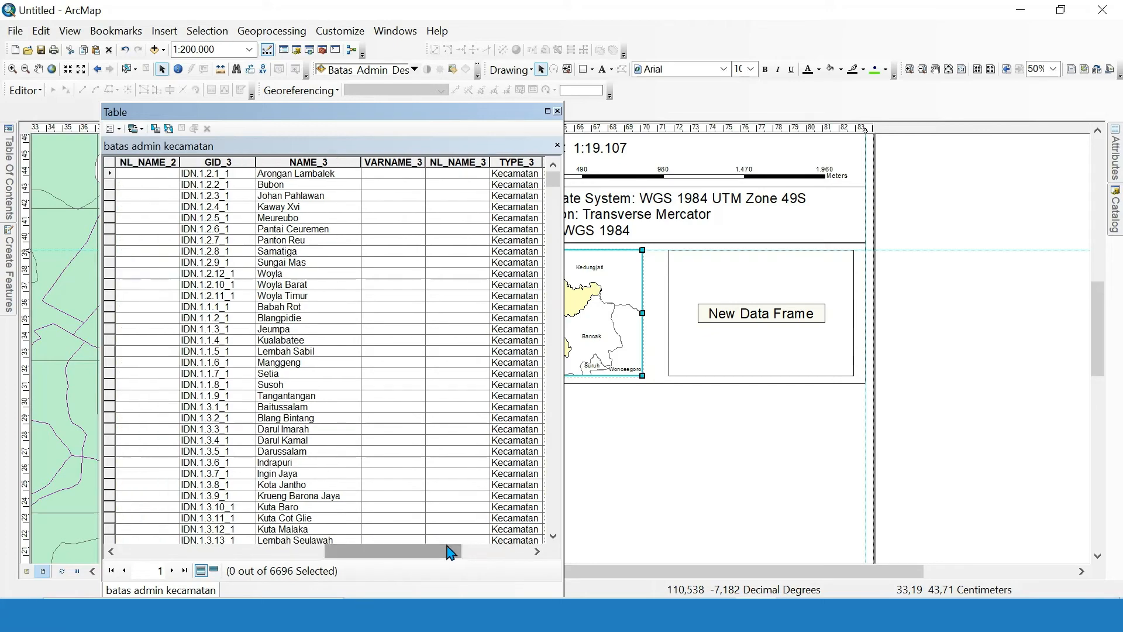
click(322, 161)
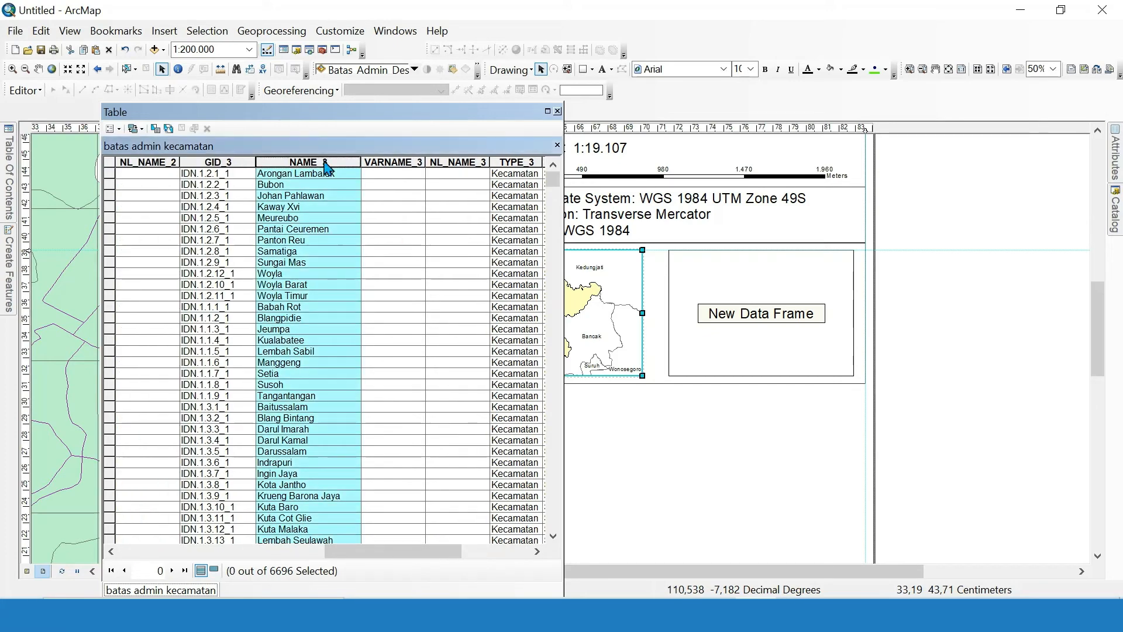
drag(554, 187, 548, 140)
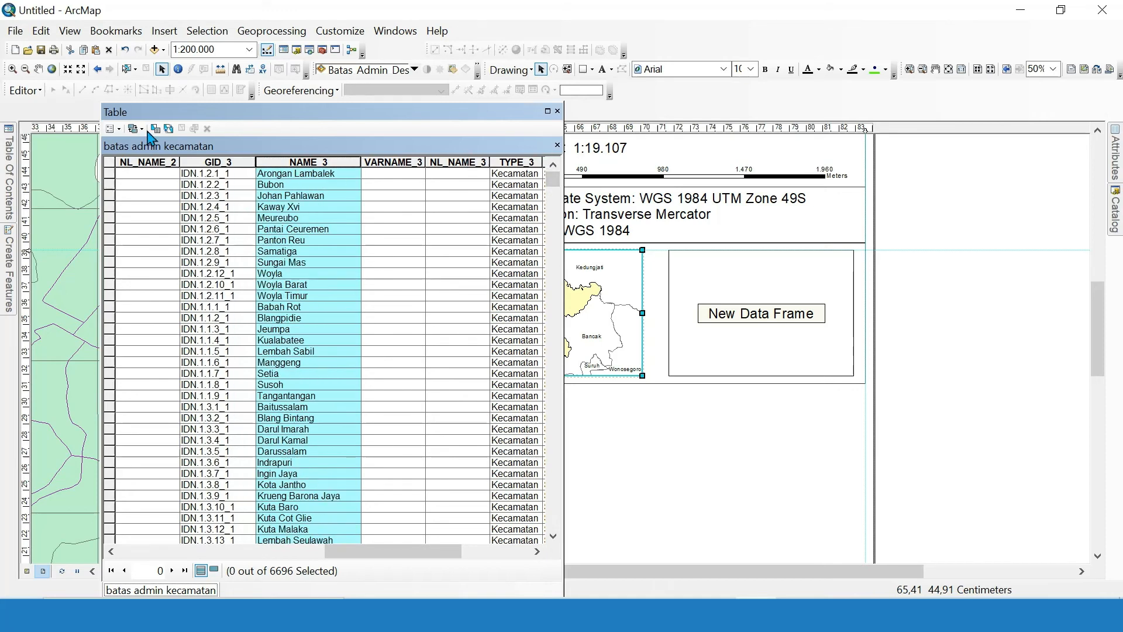
click(110, 168)
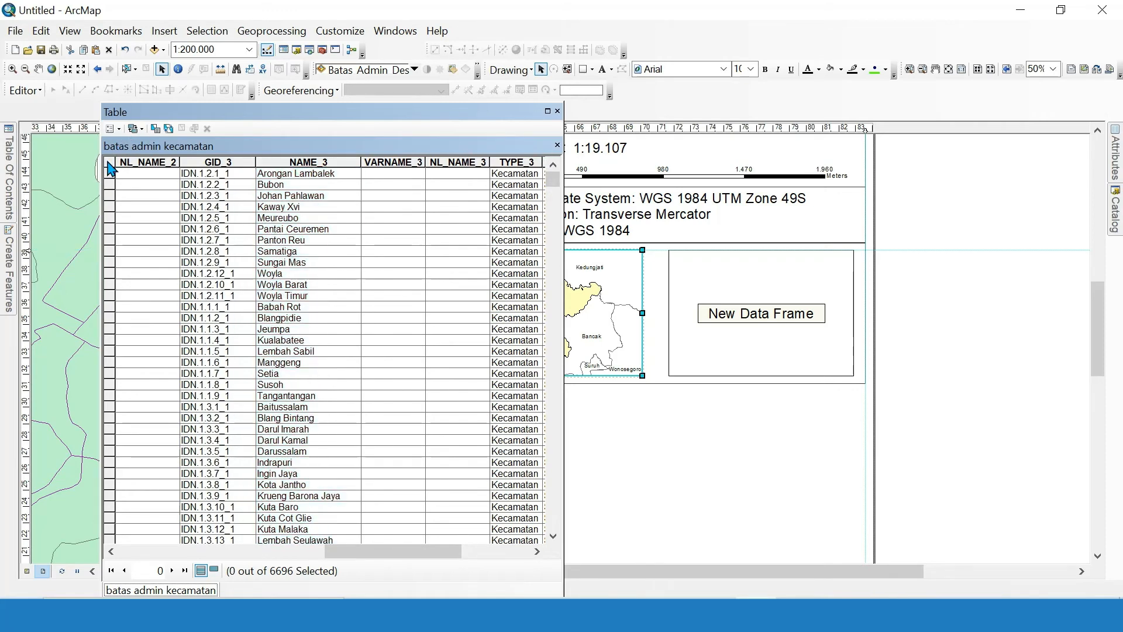
drag(395, 553, 239, 548)
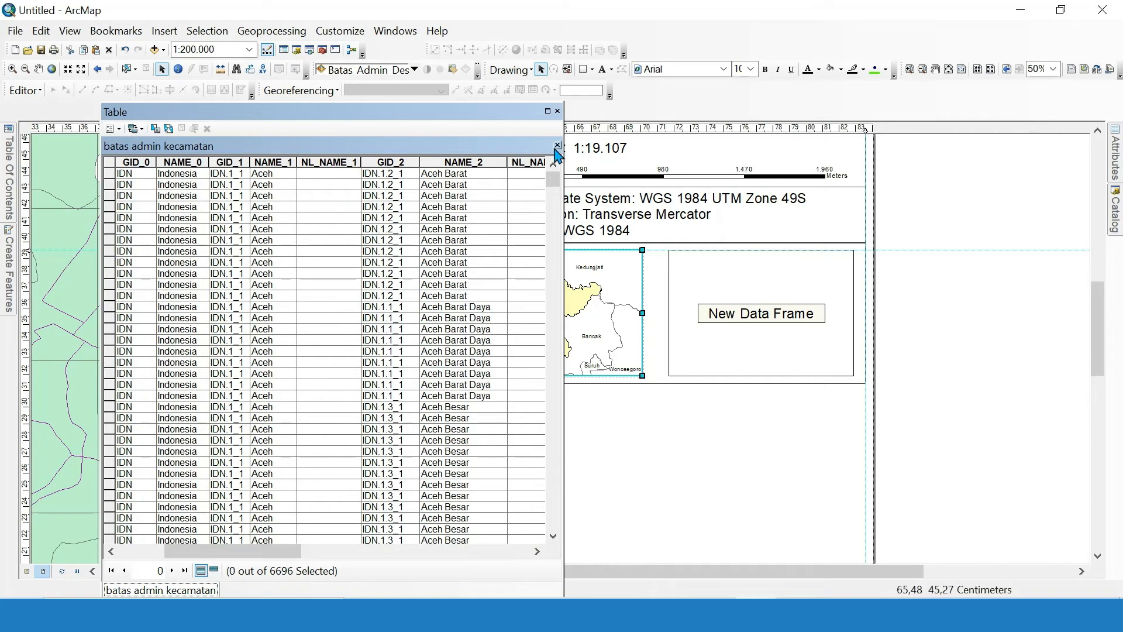
mouse_move(556, 193)
mouse_down()
mouse_move(556, 242)
mouse_move(555, 193)
mouse_up()
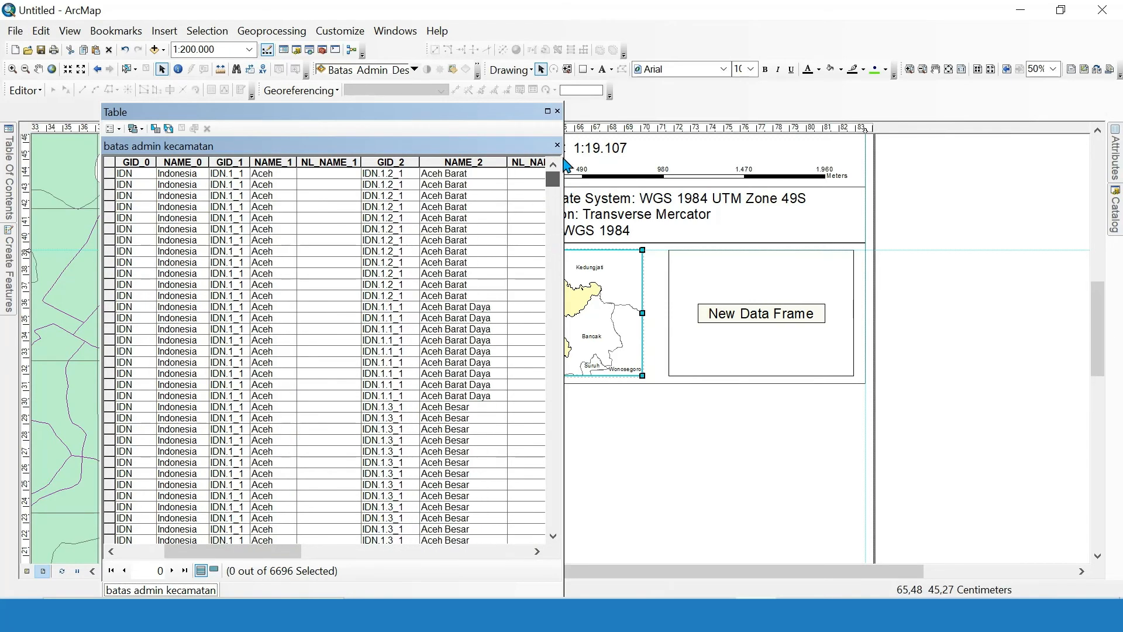
click(557, 111)
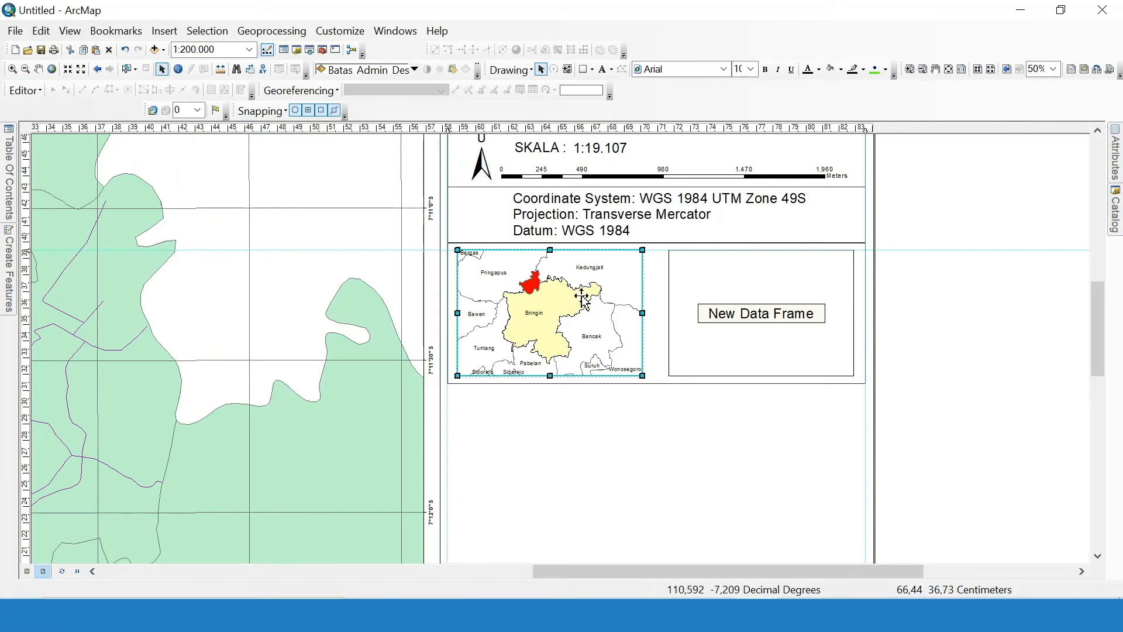
Make the empty data frame beside the kecamatan inset map the active data frame.
scroll(609, 279, up, 2)
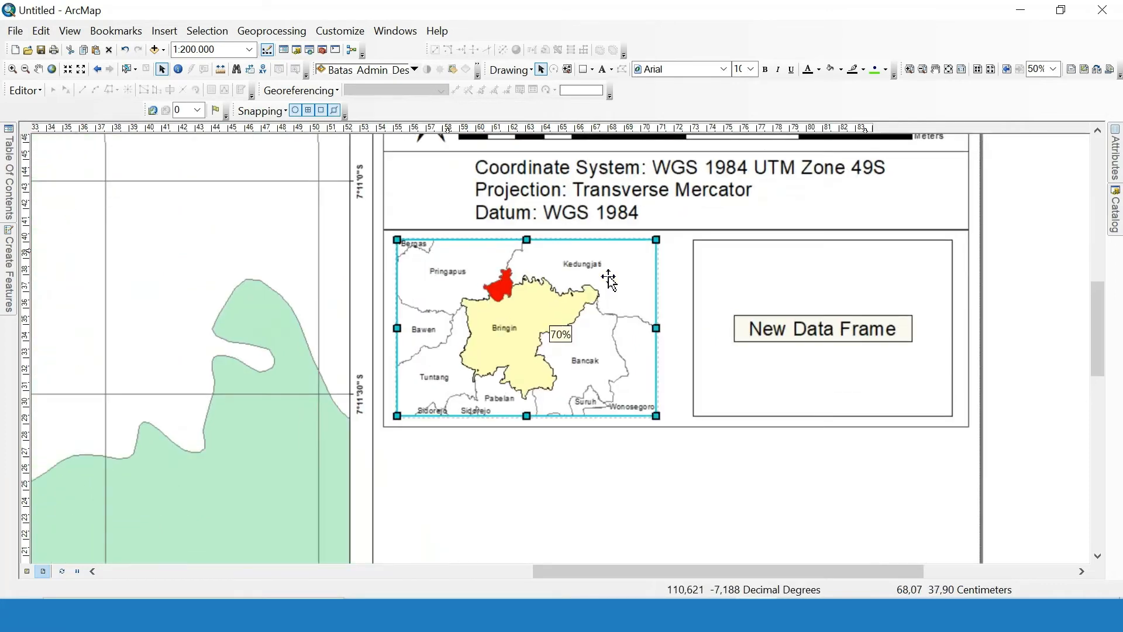
scroll(609, 279, up, 2)
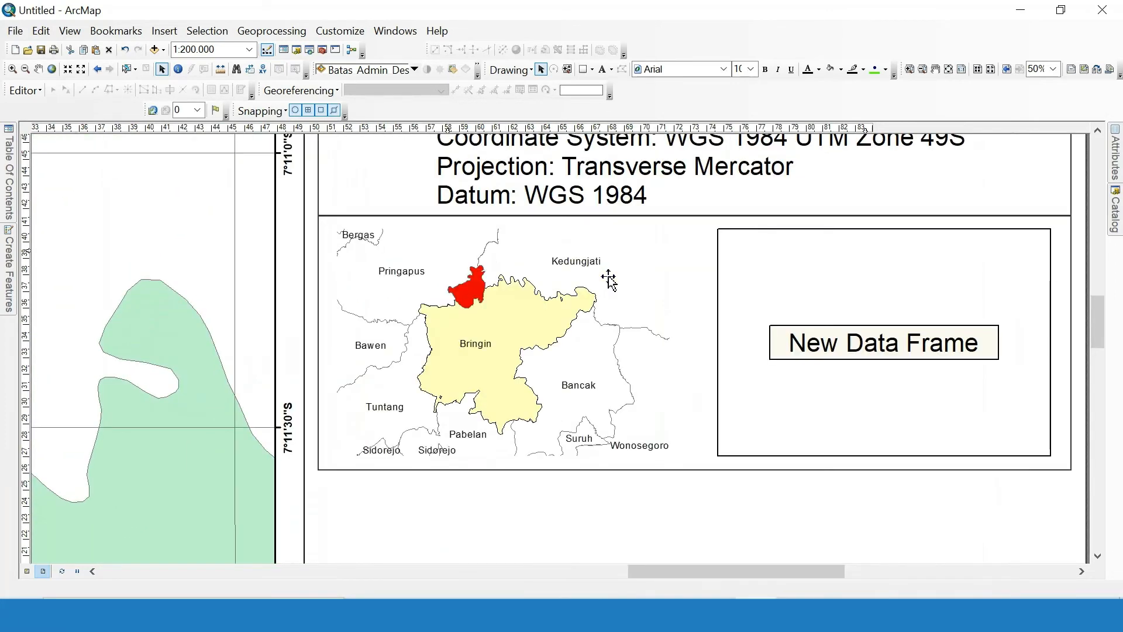
click(609, 280)
mouse_move(4, 178)
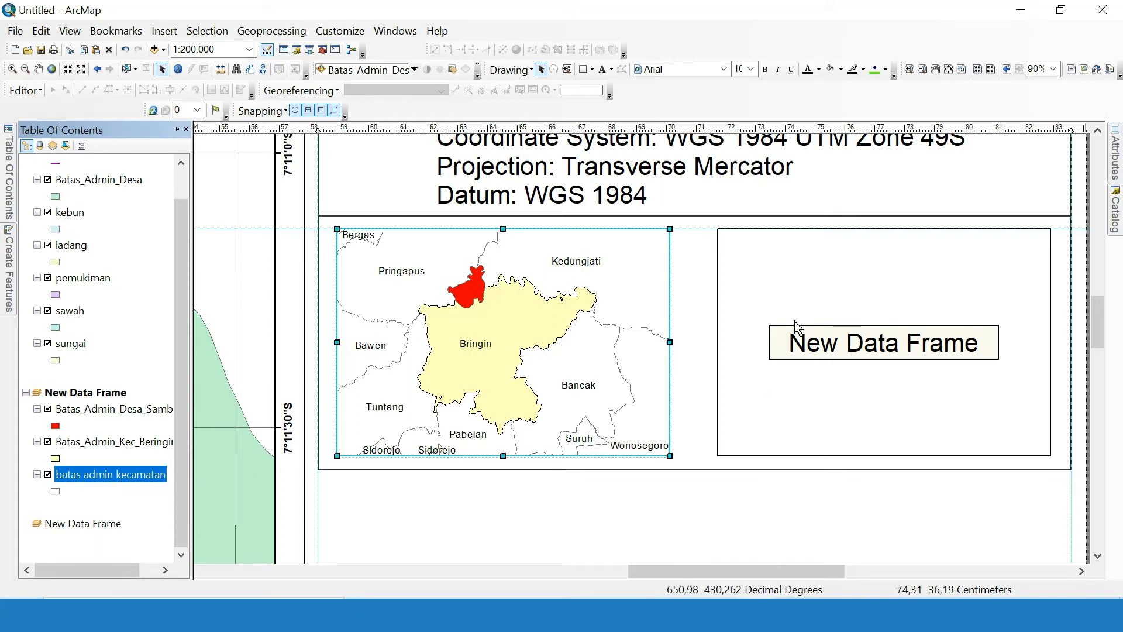
click(805, 292)
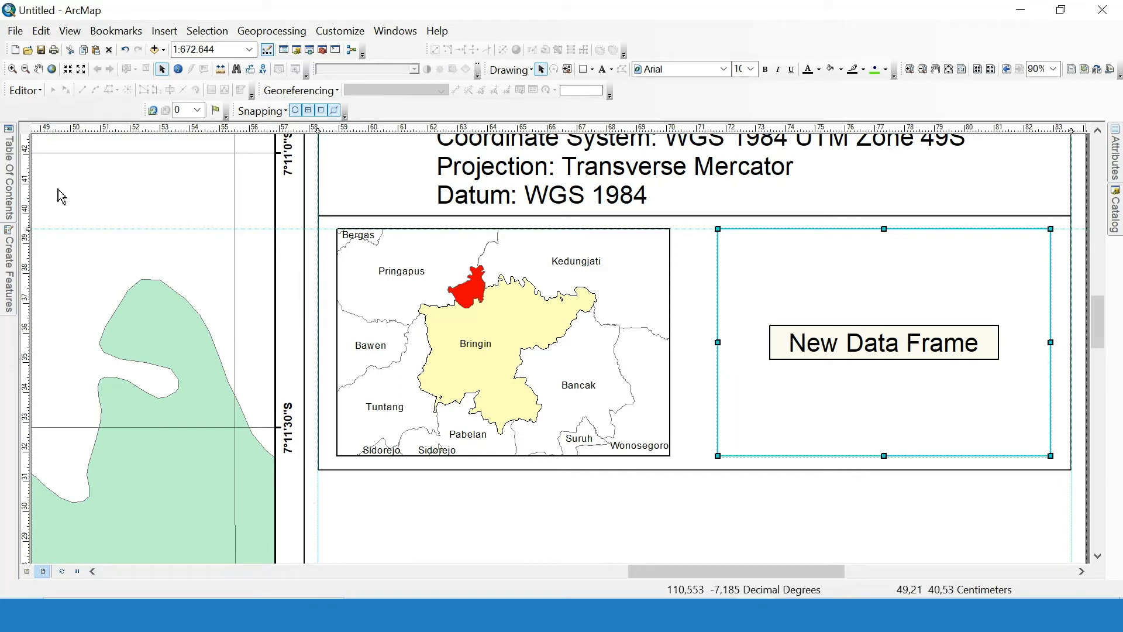
mouse_move(8, 214)
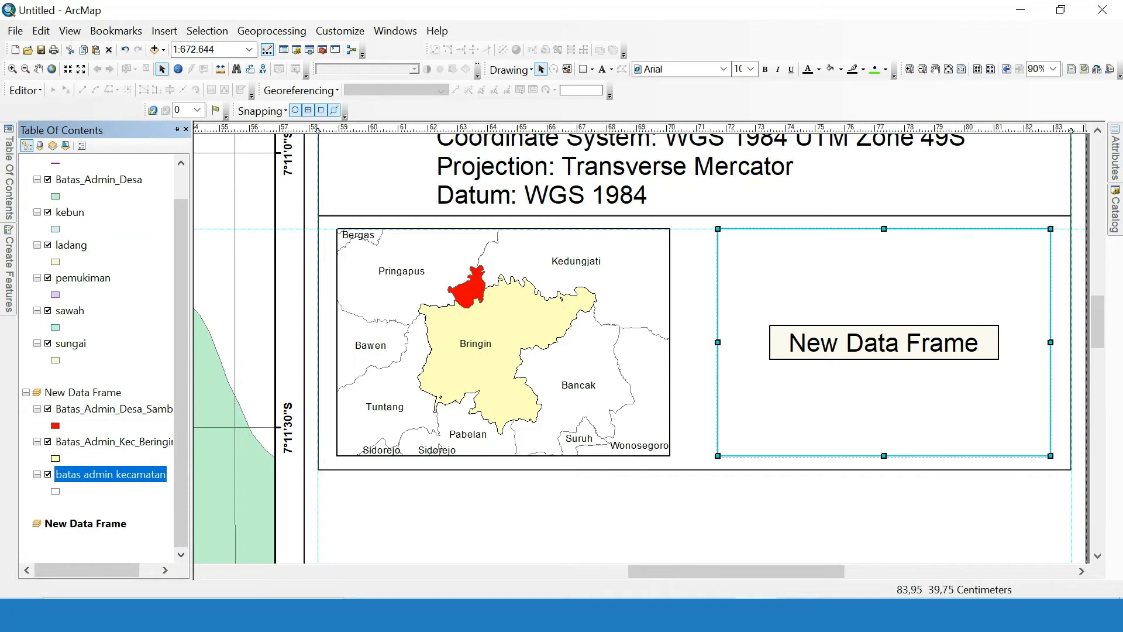
mouse_move(1116, 222)
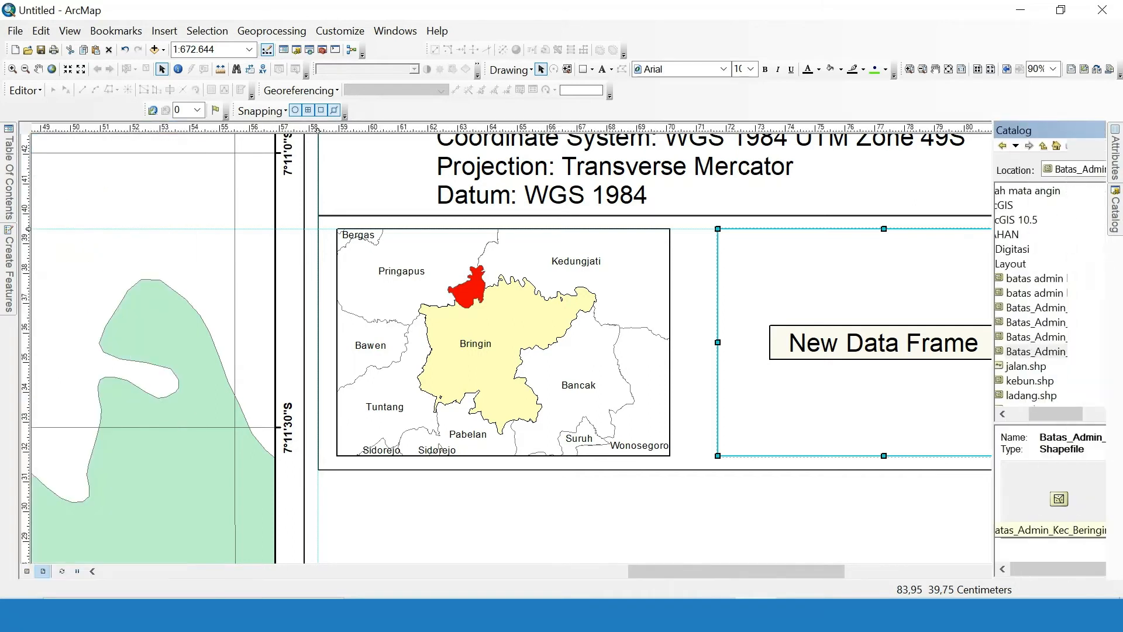
click(995, 353)
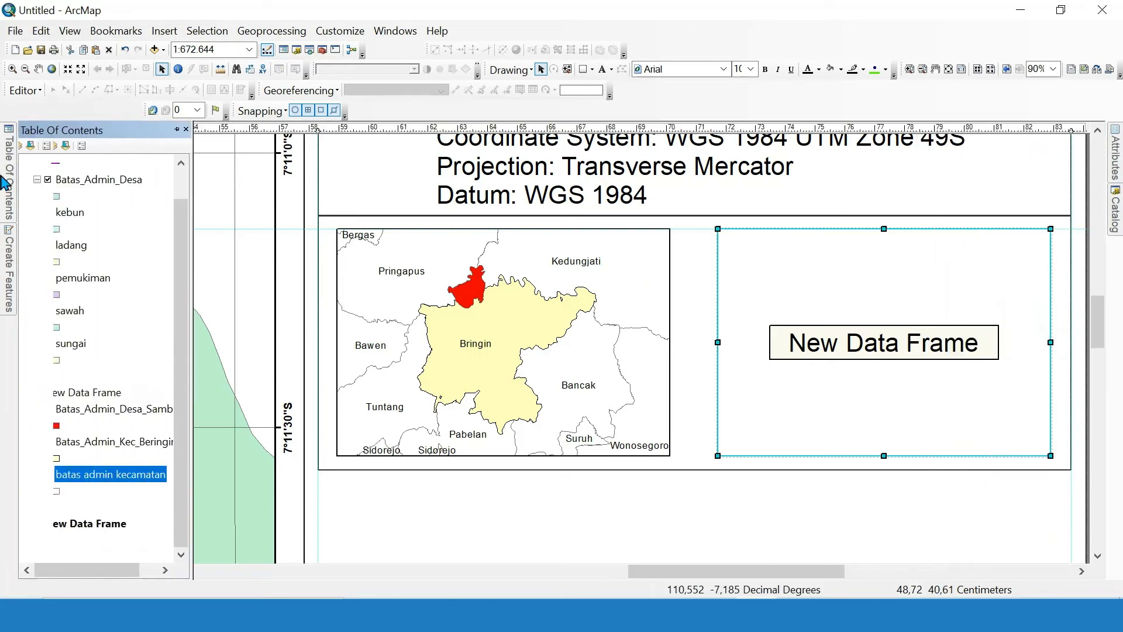
Copy the red Batas_Admin_Desa_Sambirejoo layer from the first inset data frame into the empty second one.
click(107, 412)
click(106, 413)
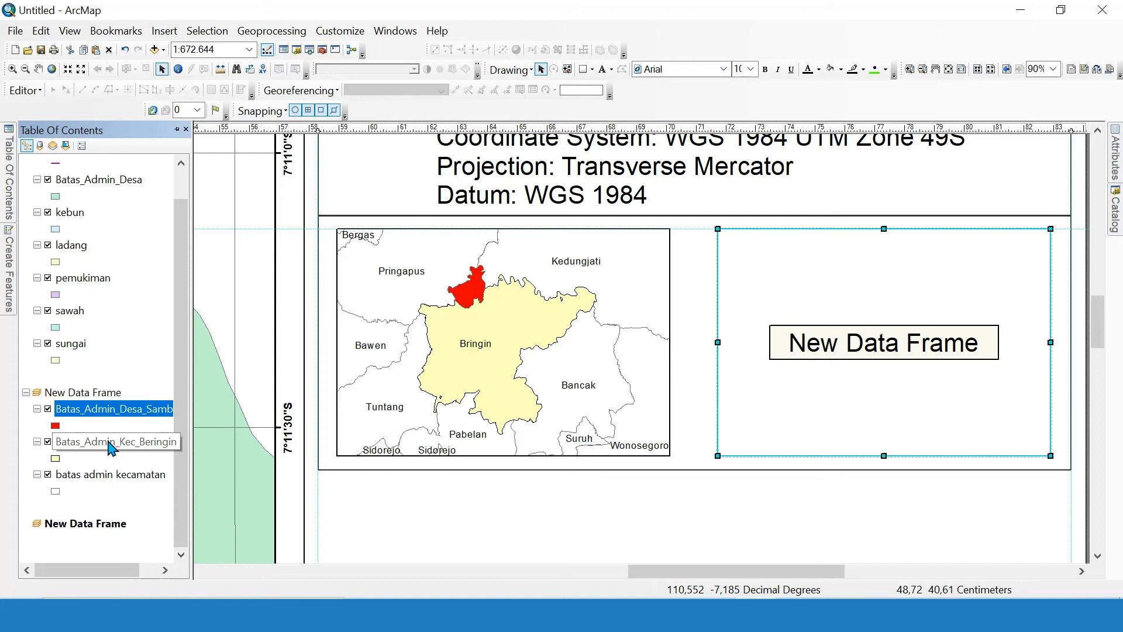
ctrl+click(110, 444)
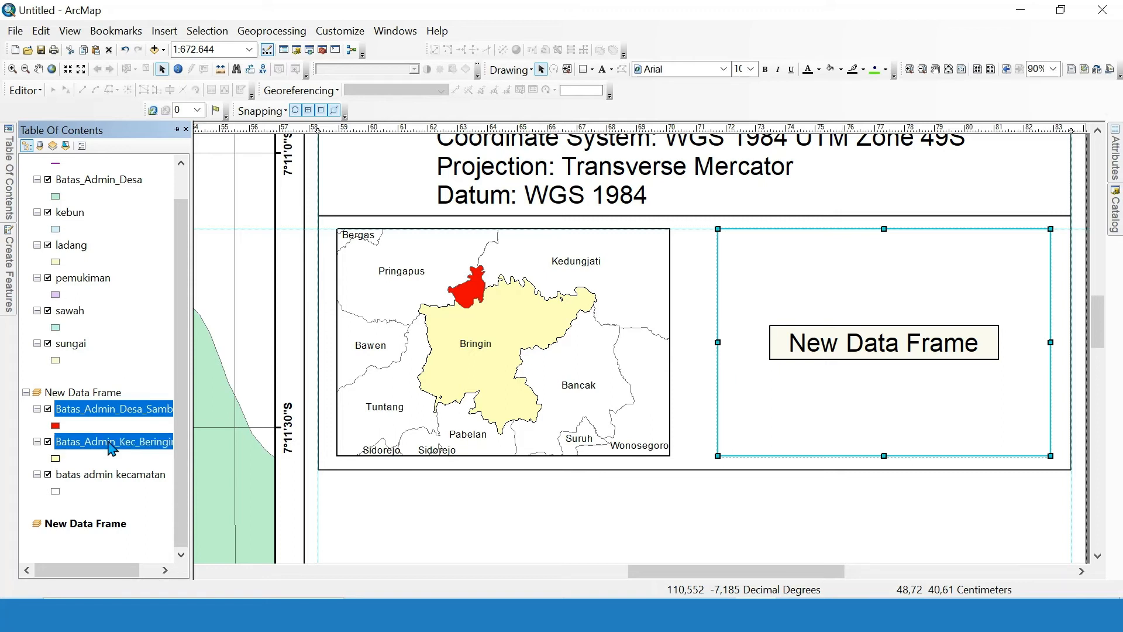
click(119, 409)
right_click(119, 409)
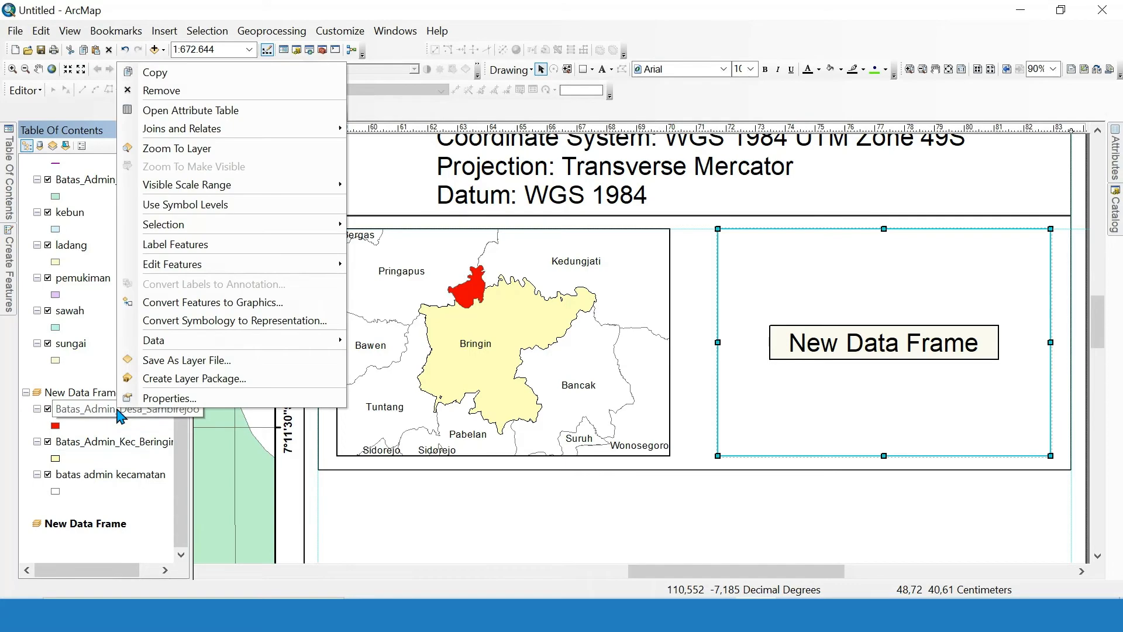
click(186, 72)
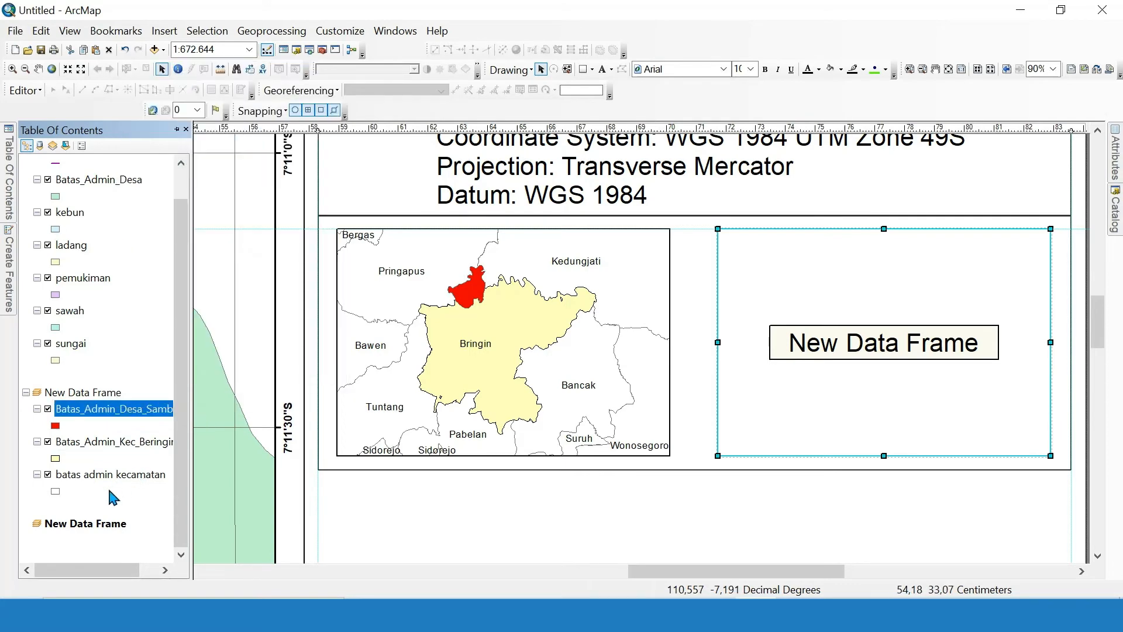
click(105, 529)
right_click(106, 529)
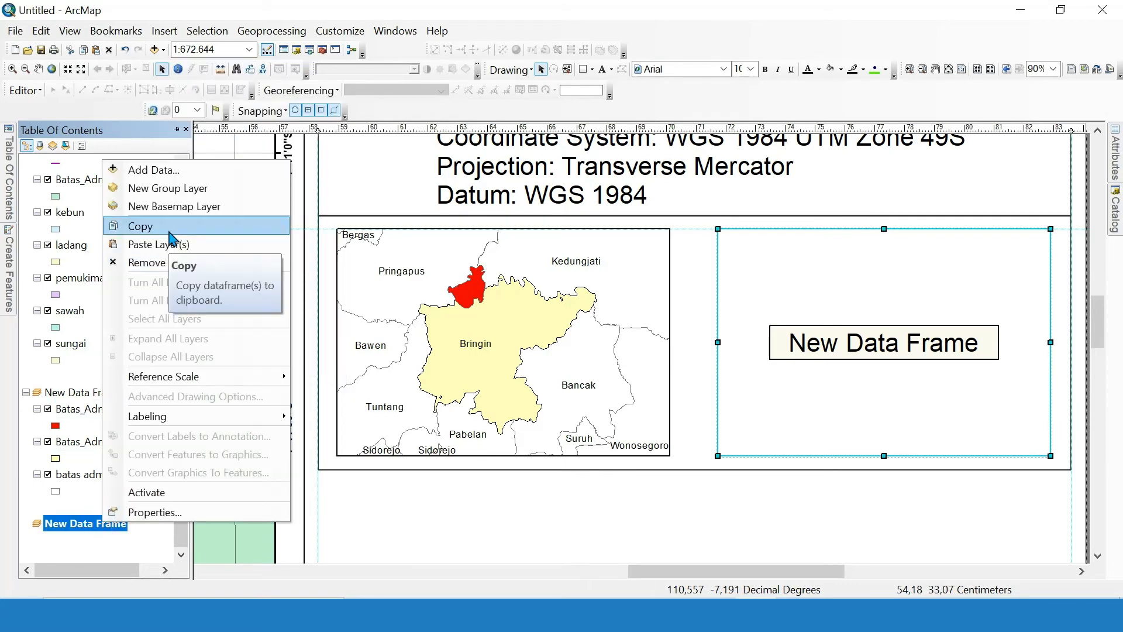
click(171, 245)
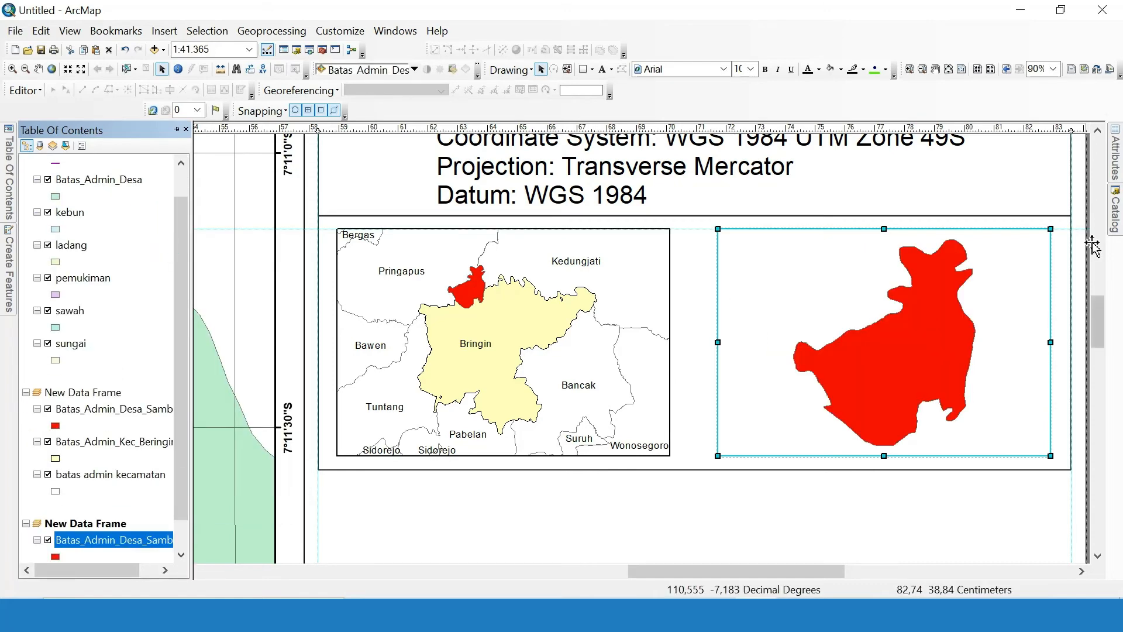
Add the Batas_Admin_Kabupaten_Semarang.shp shapefile from the catalog to the second inset data frame.
click(1116, 213)
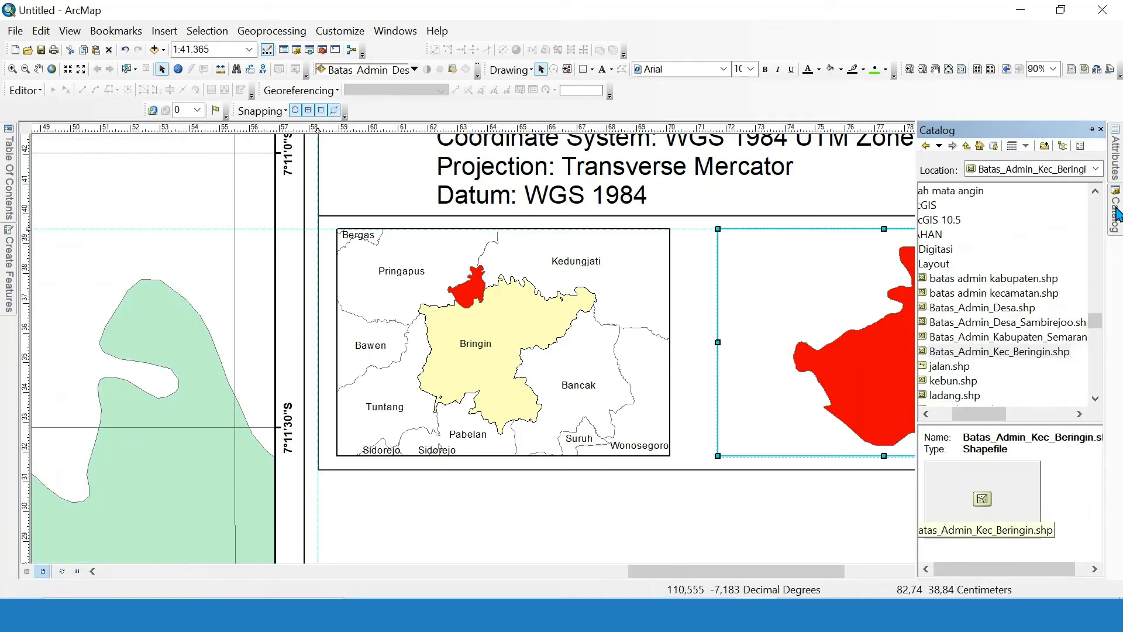
click(1011, 339)
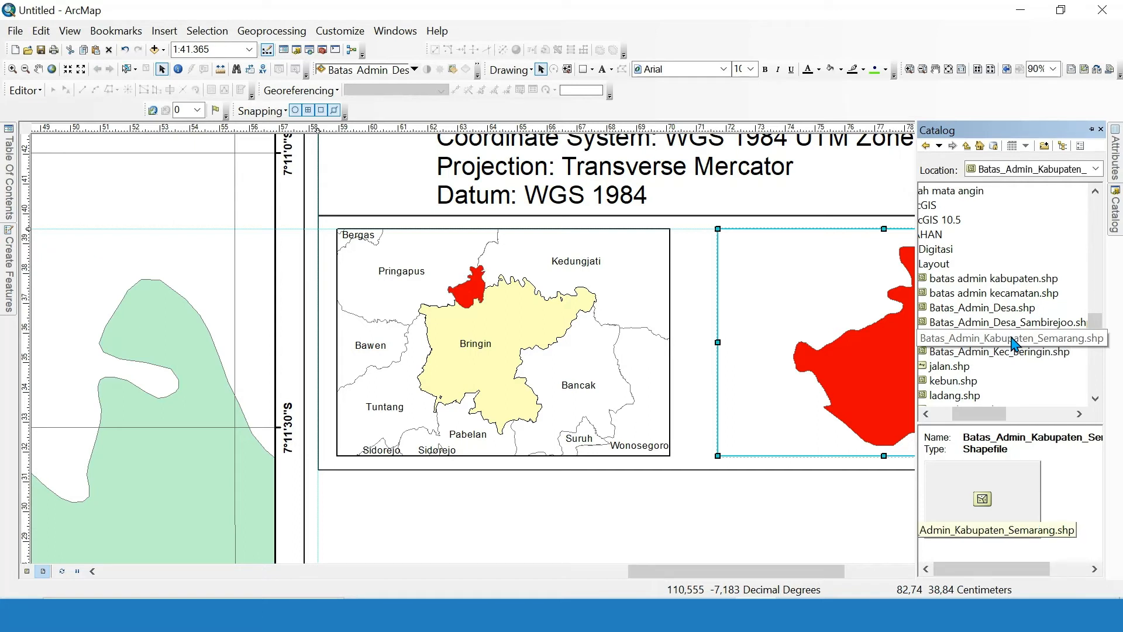
drag(1012, 339, 826, 345)
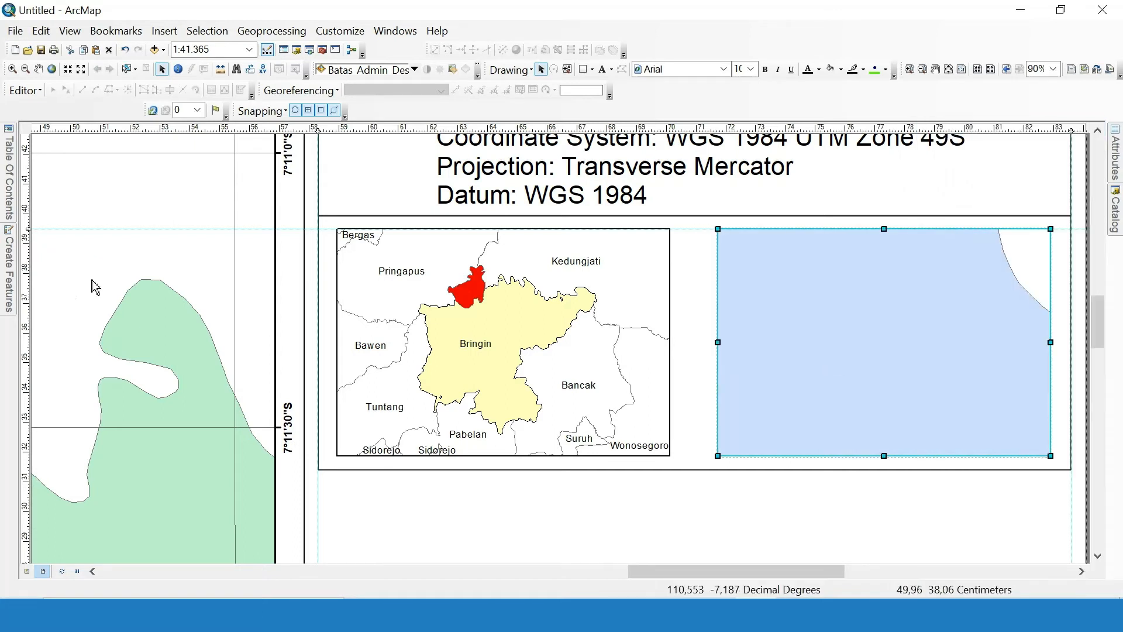
Order Batas_Admin_Desa_Sambirejoo above Batas_Admin_Kabupaten_Semarang in the second inset and fit the frame to the kabupaten layer's extent.
scroll(82, 515, down, 2)
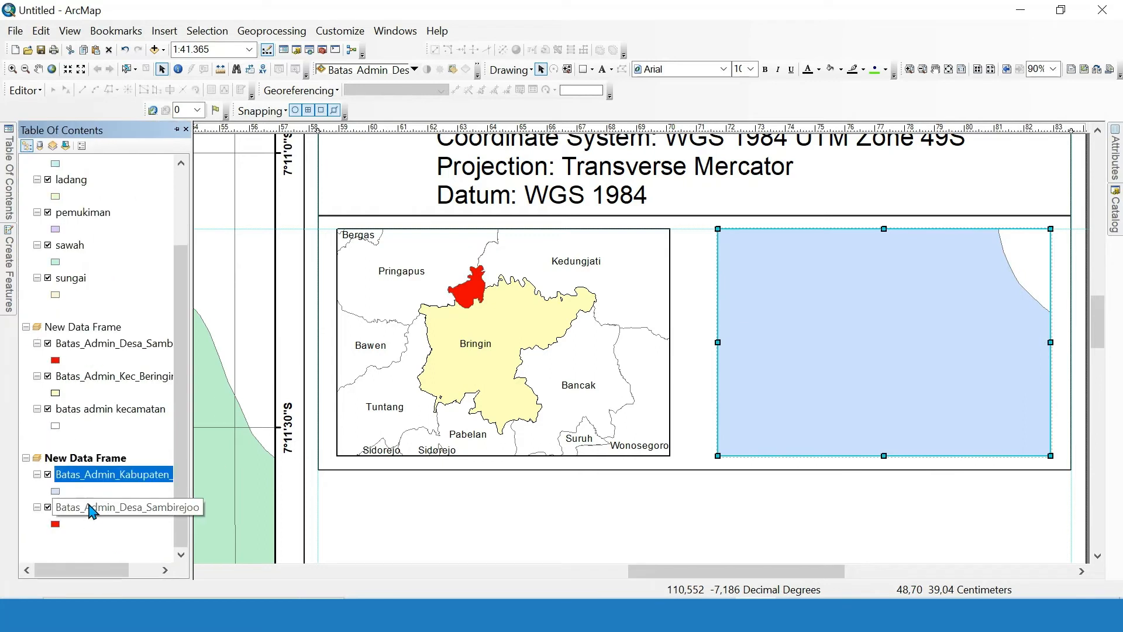
drag(92, 510, 88, 540)
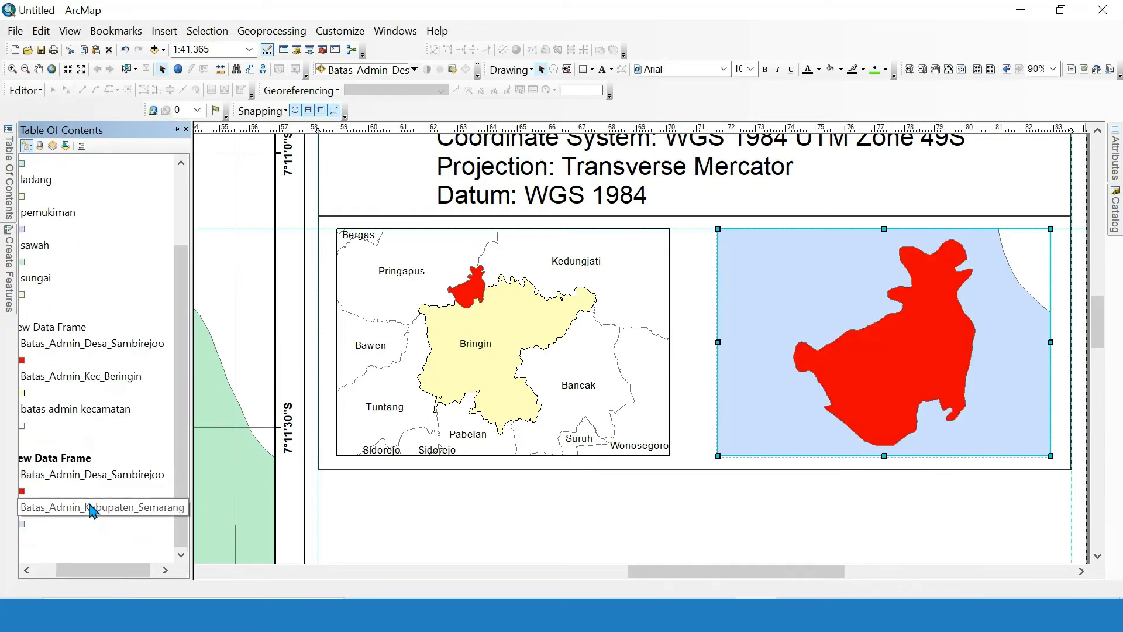
right_click(92, 509)
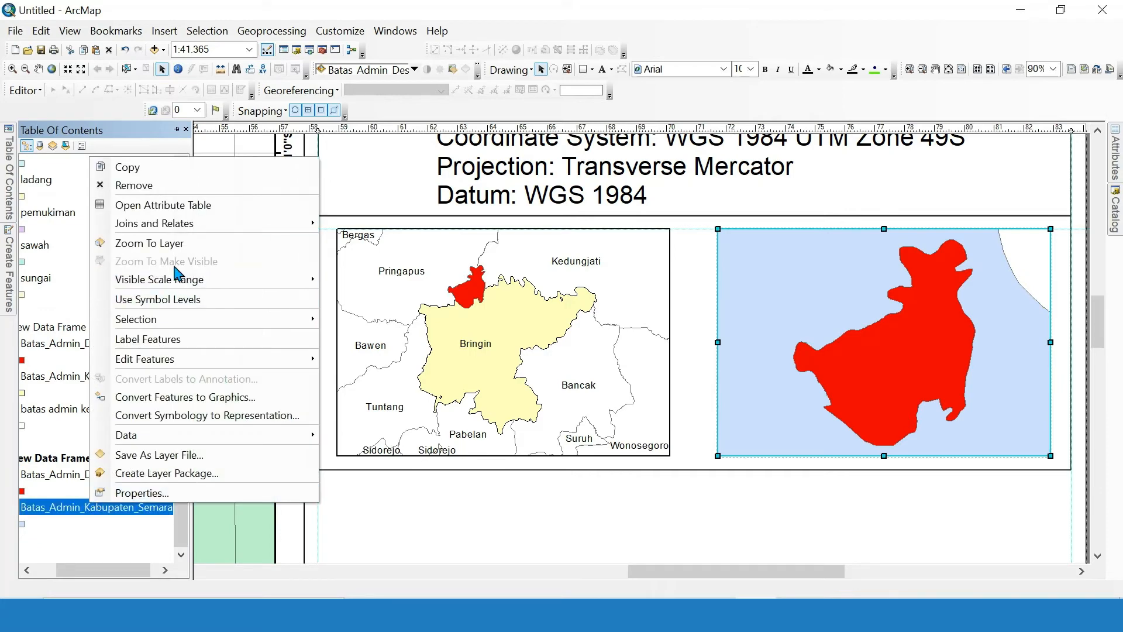
click(163, 244)
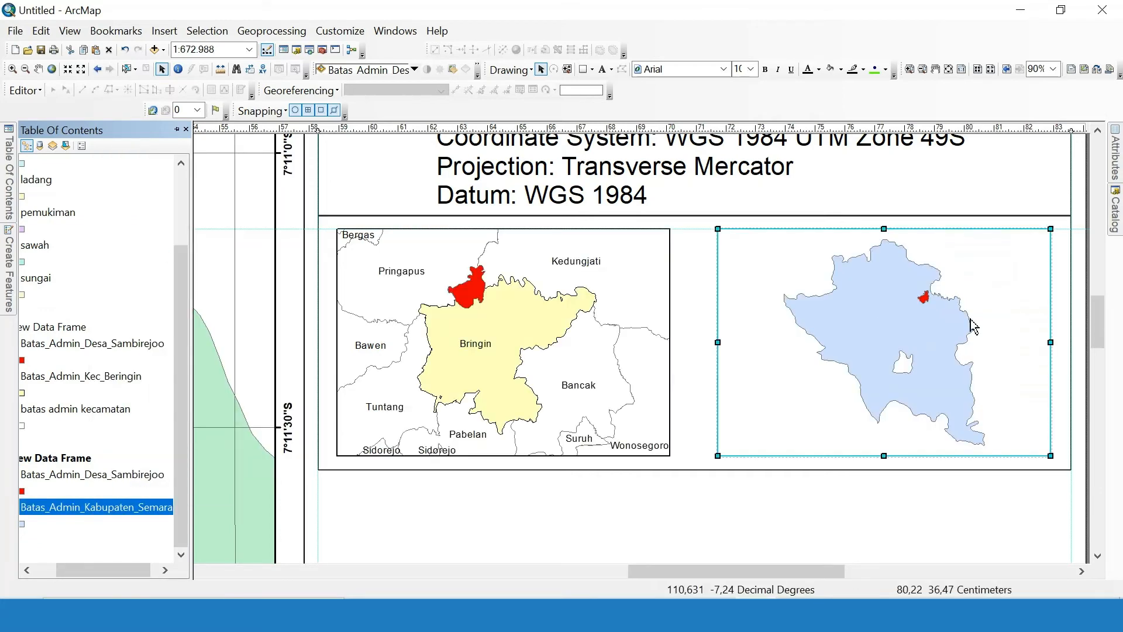
Add the batas admin kabupaten.shp shapefile to the second inset data frame and order it beneath the Batas_Admin_Kabupaten_Semarang layer.
click(1115, 210)
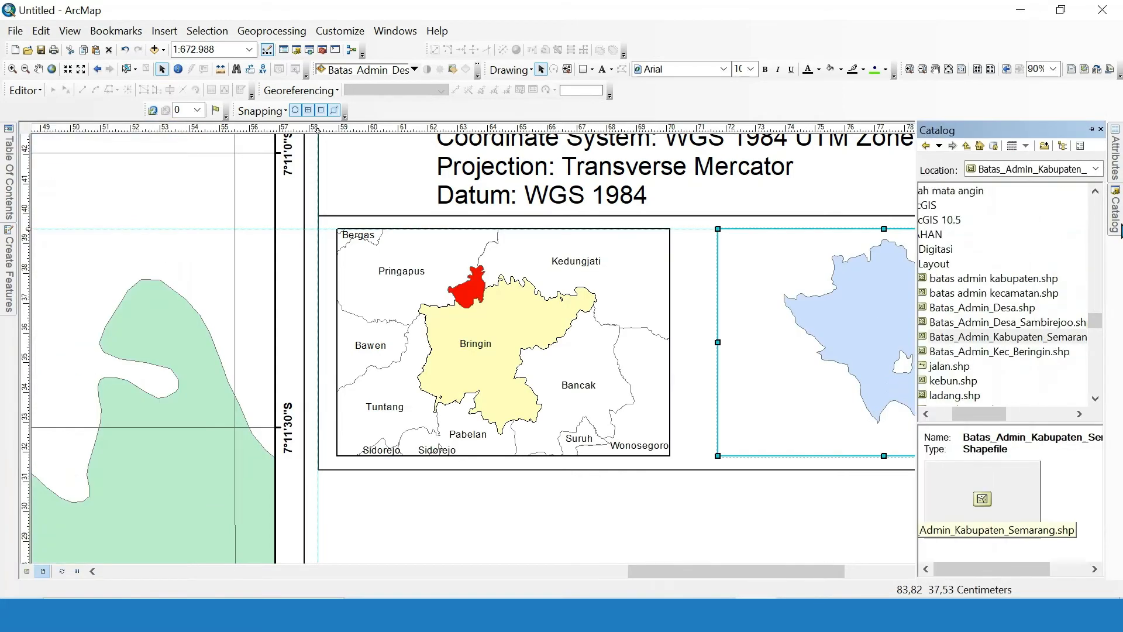
click(973, 281)
drag(974, 281, 803, 338)
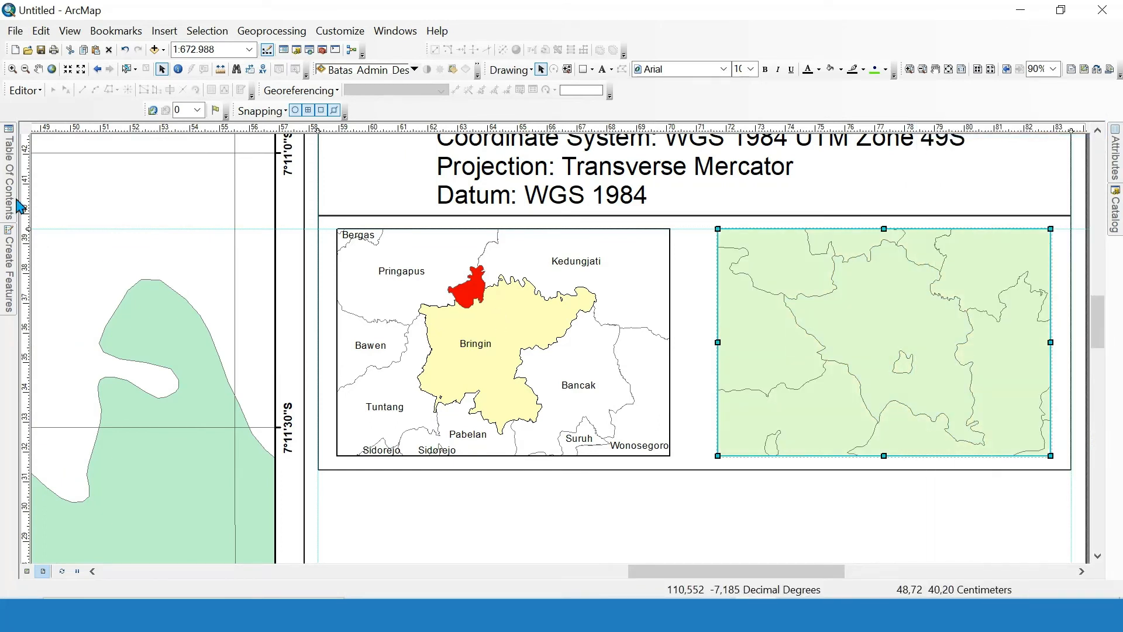
mouse_move(8, 201)
scroll(99, 456, down, 2)
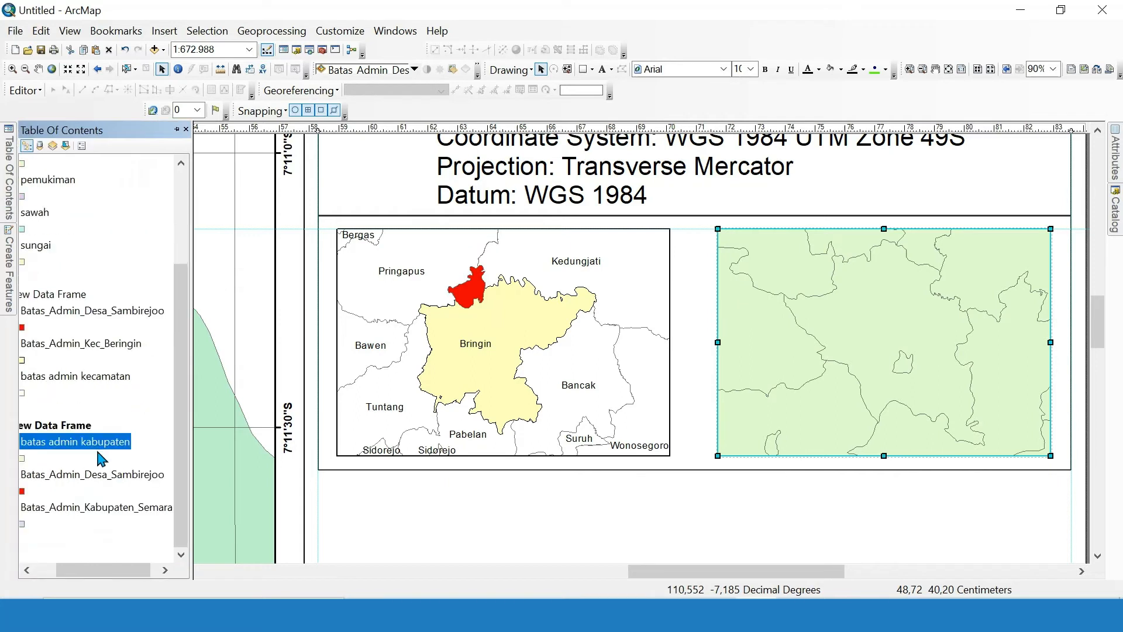
drag(79, 447, 94, 515)
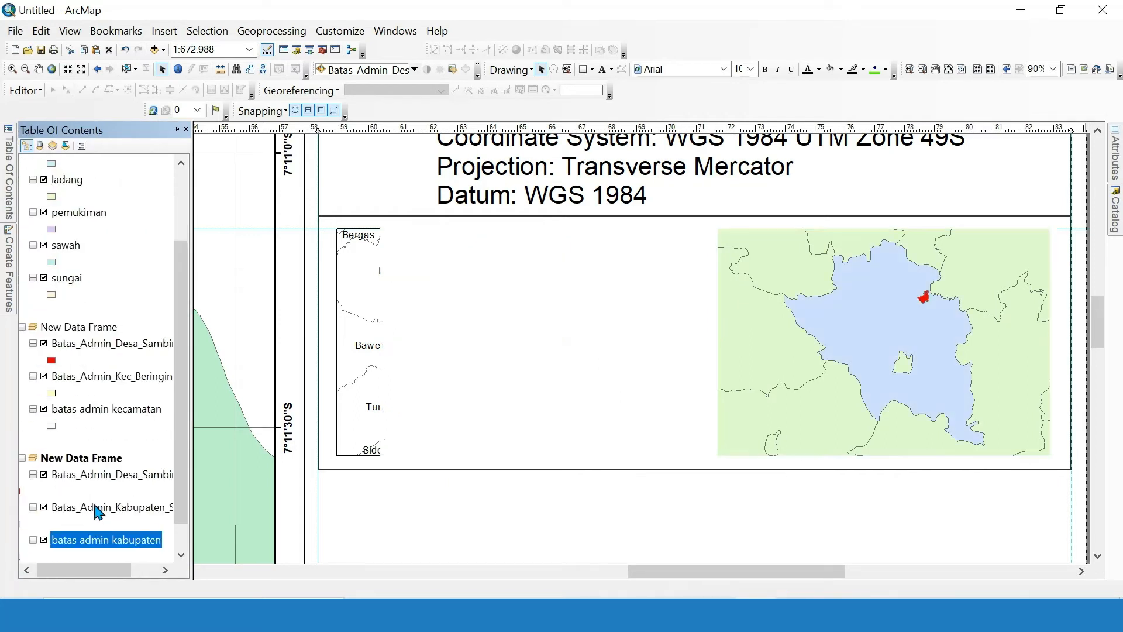
scroll(96, 509, down, 1)
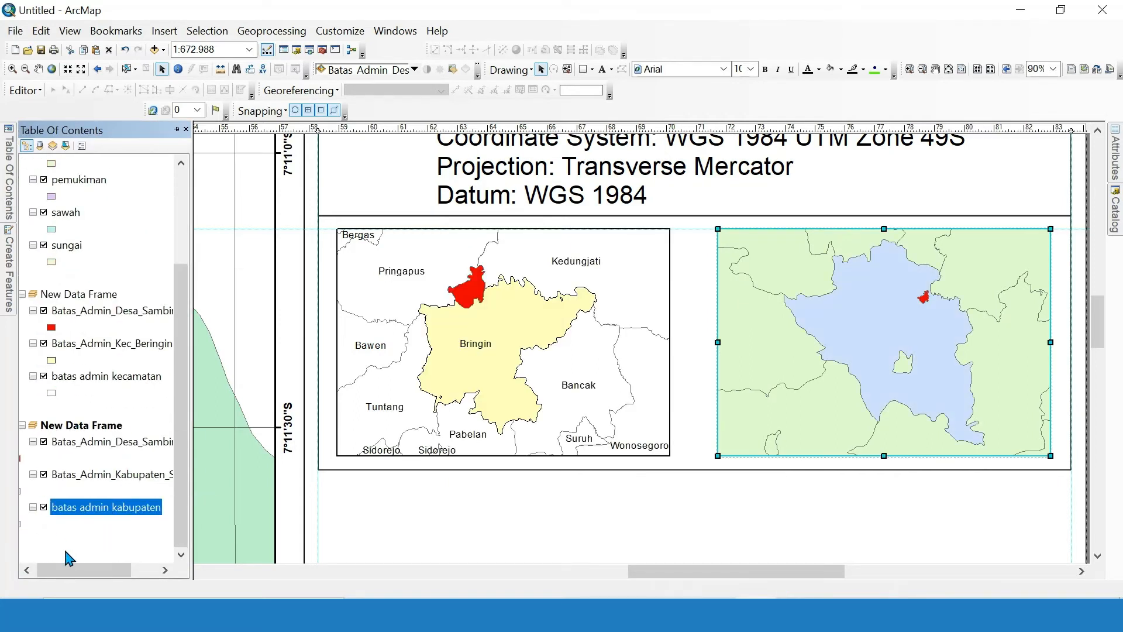
Symbolize the batas admin kabupaten layer with the Hollow symbol and a white fill color.
drag(75, 571, 24, 572)
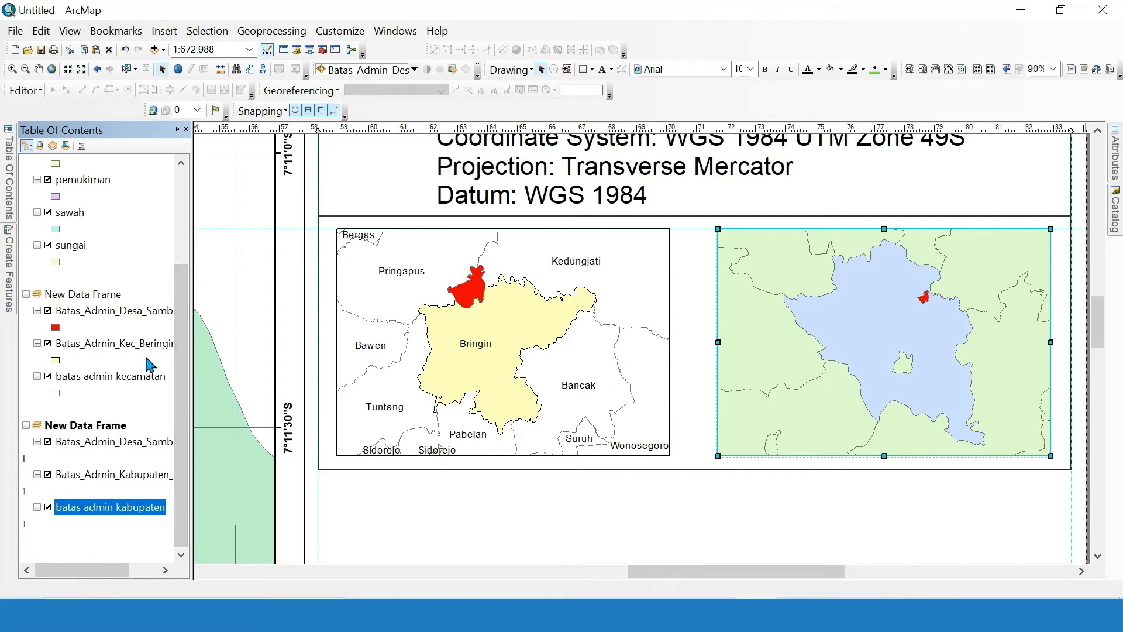
click(98, 563)
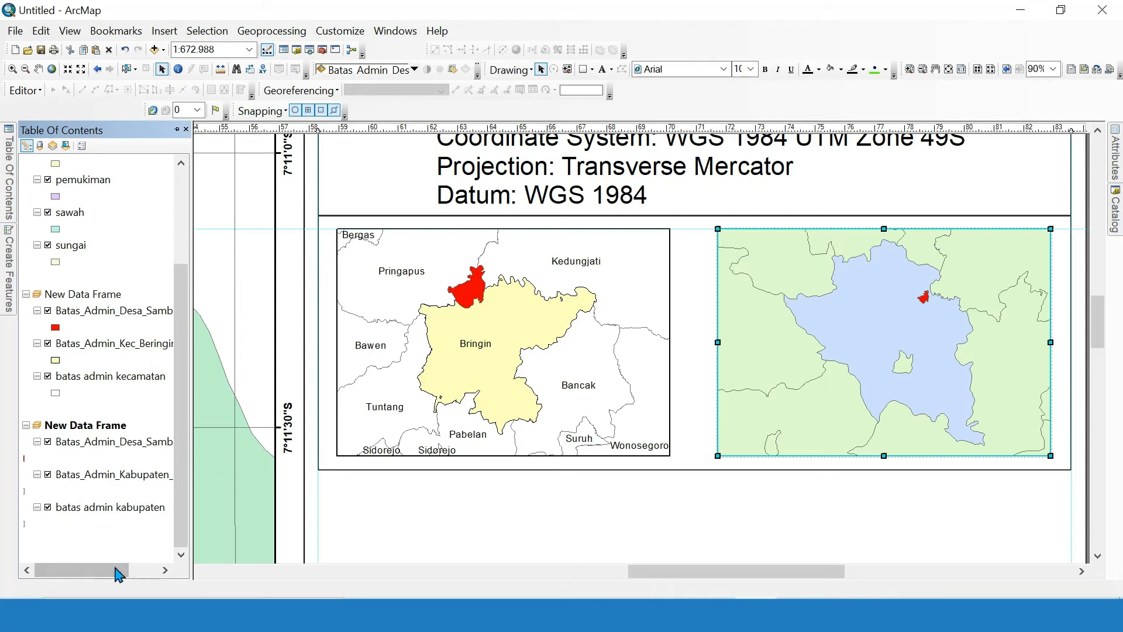
drag(113, 568, 20, 558)
click(57, 524)
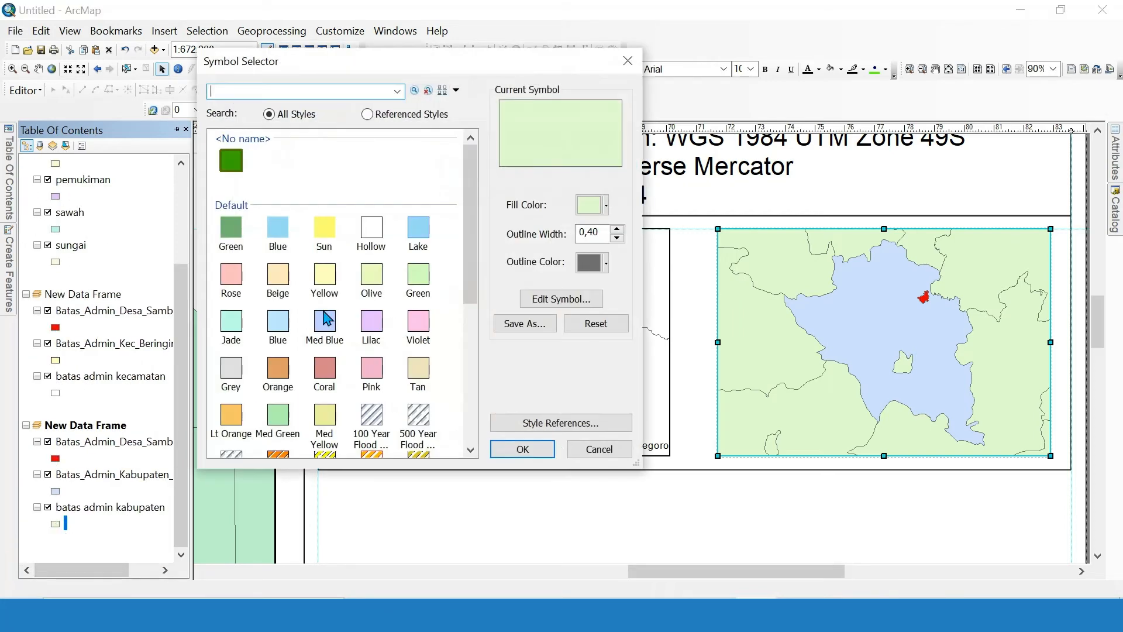
click(367, 241)
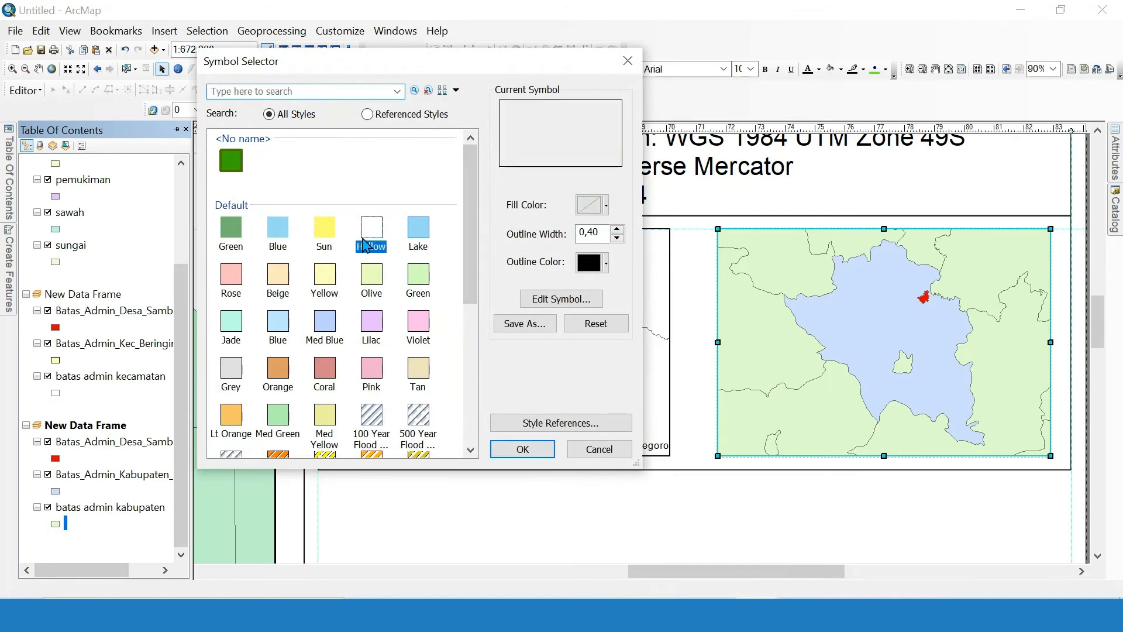
click(591, 205)
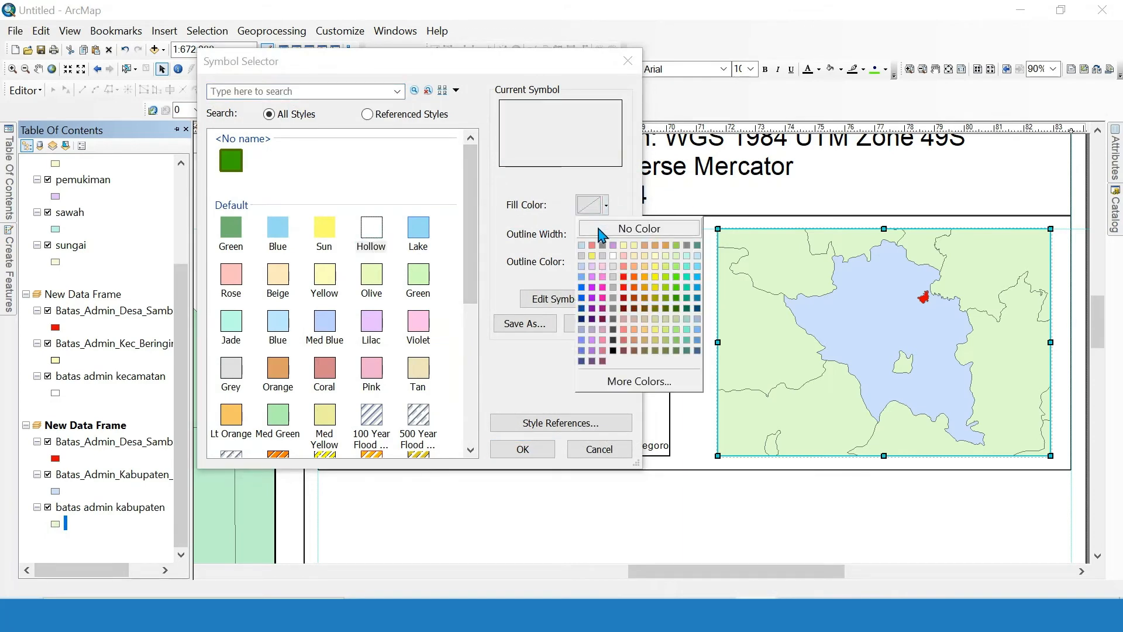
click(613, 255)
click(545, 450)
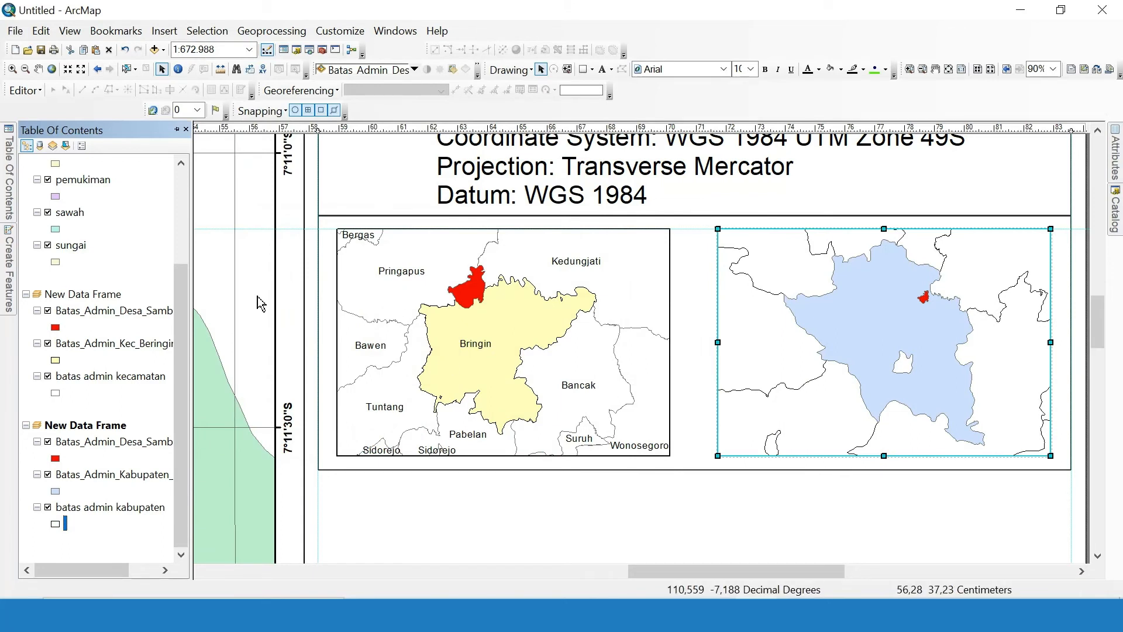
Copy Batas_Admin_Kec_Beringin from the first inset into the second inset data frame and order it beneath Batas_Admin_Desa_Sambirejoo.
right_click(117, 350)
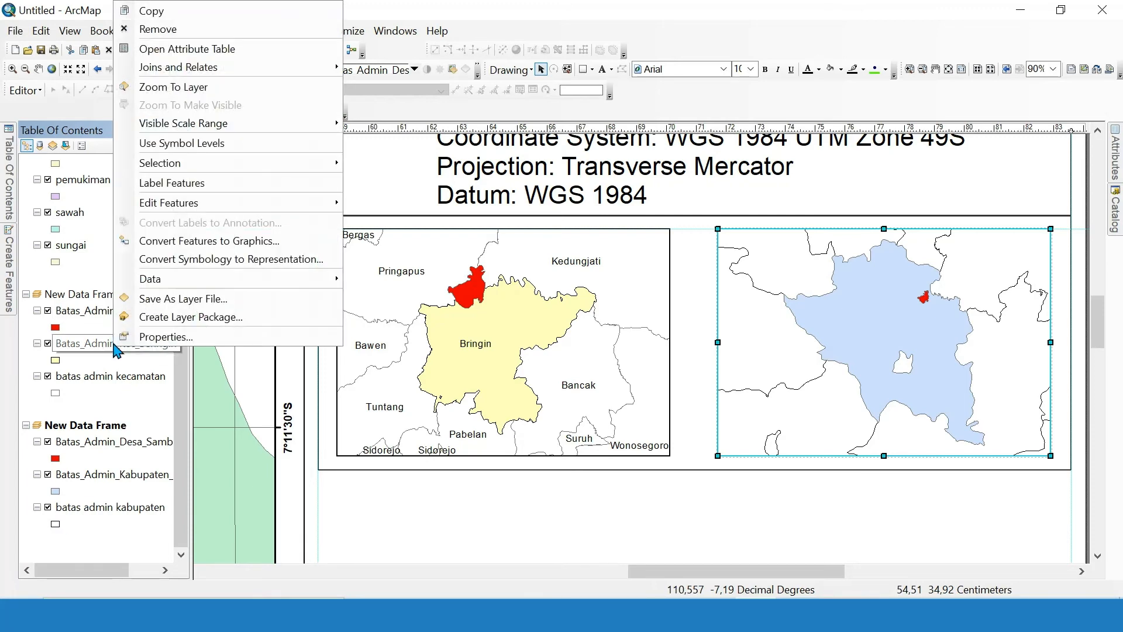
click(141, 18)
right_click(100, 425)
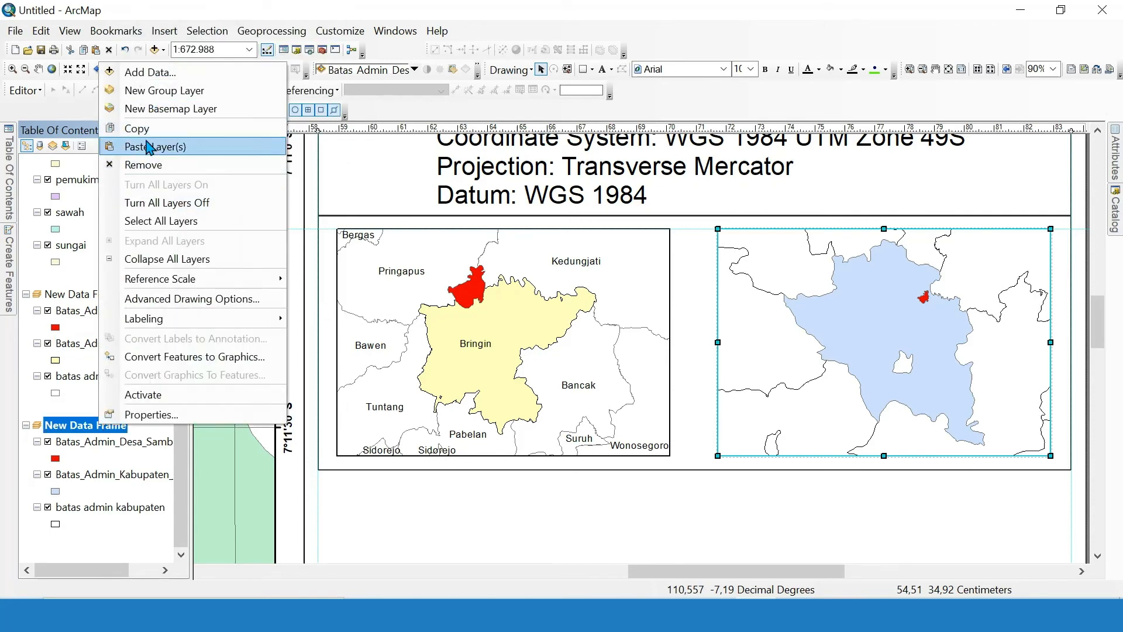
click(150, 148)
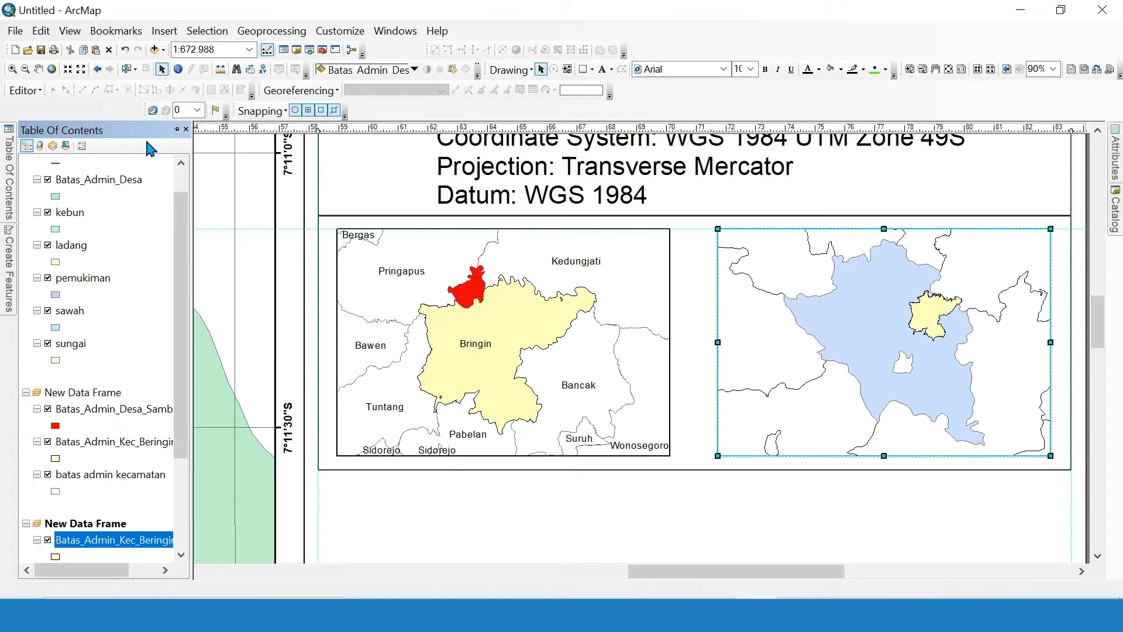
drag(183, 363, 195, 458)
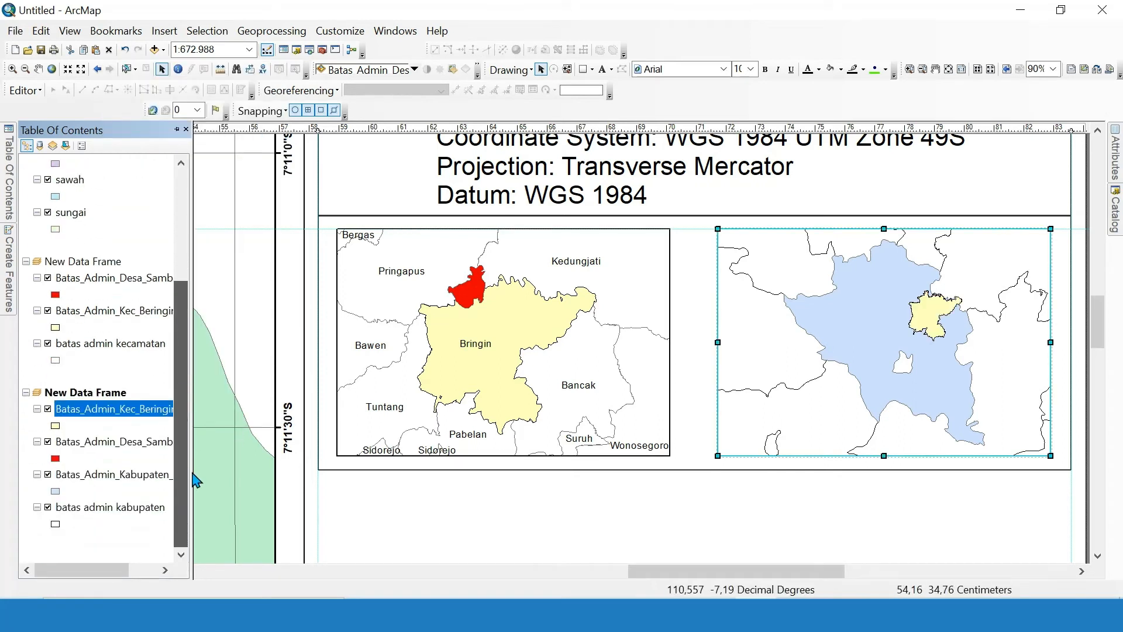
drag(120, 413, 111, 462)
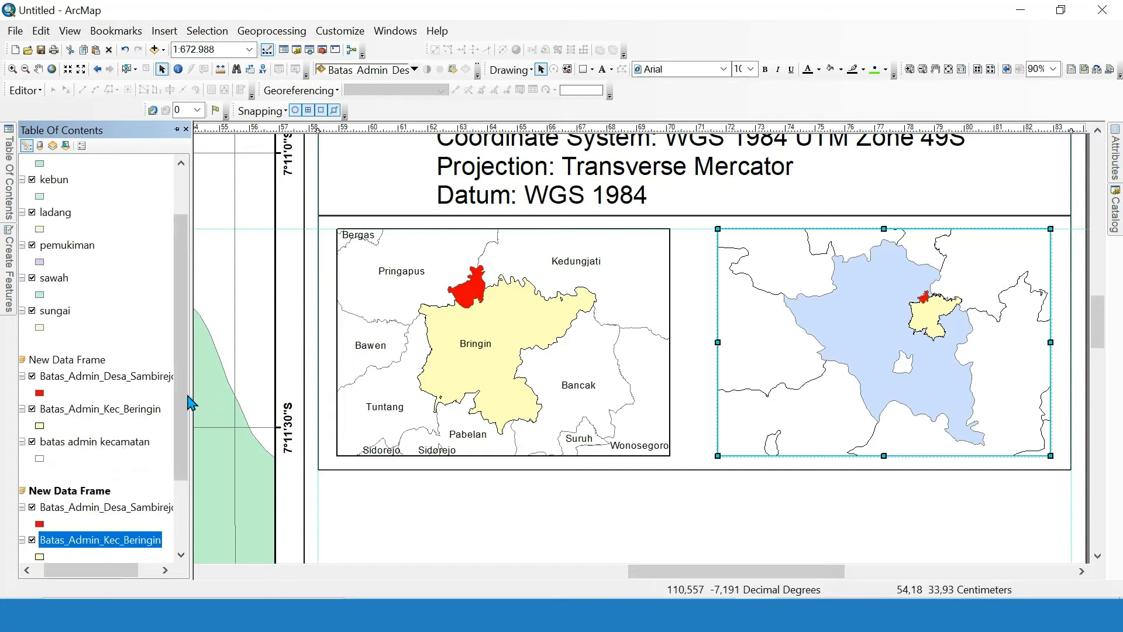
Examine the attribute table of the batas admin kabupaten layer to find the field holding the kabupaten names.
drag(187, 398, 188, 468)
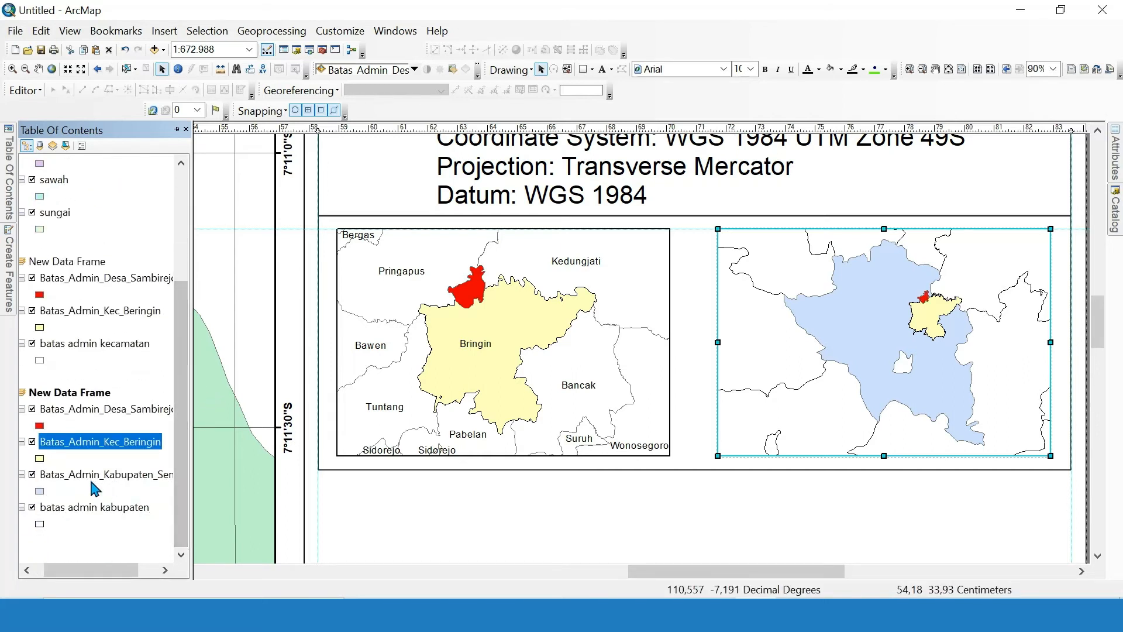
click(127, 514)
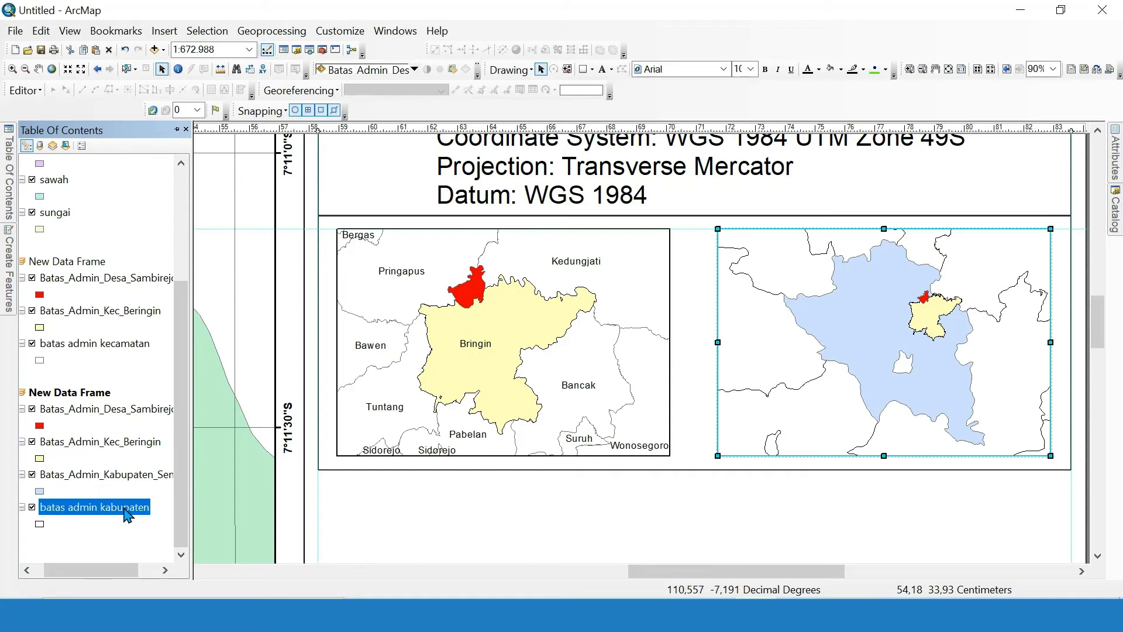
right_click(128, 514)
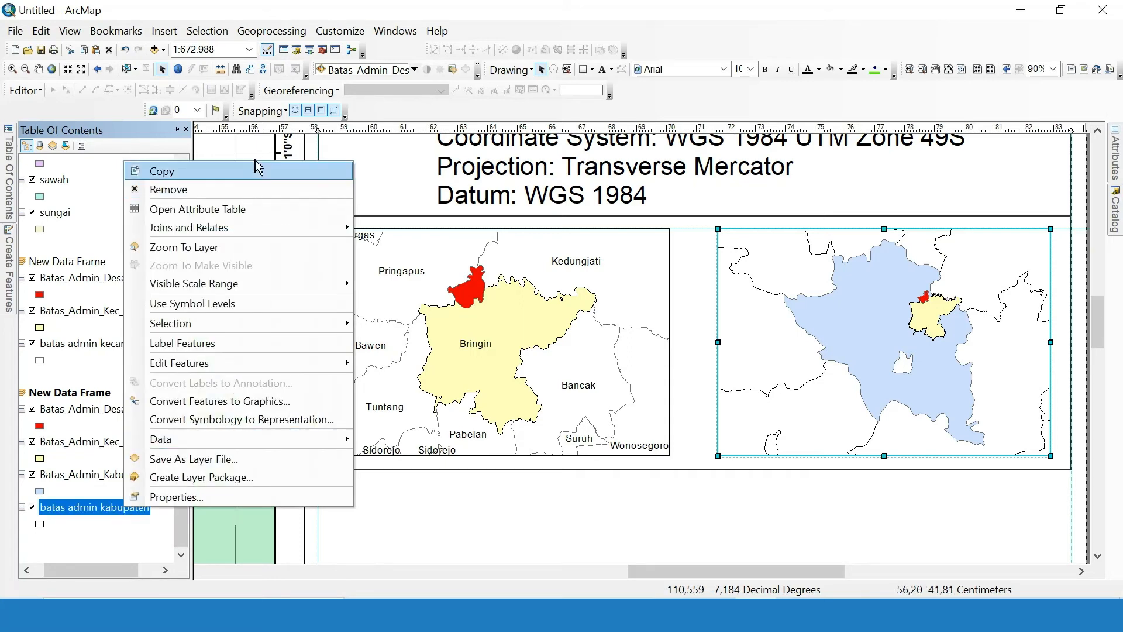
click(239, 209)
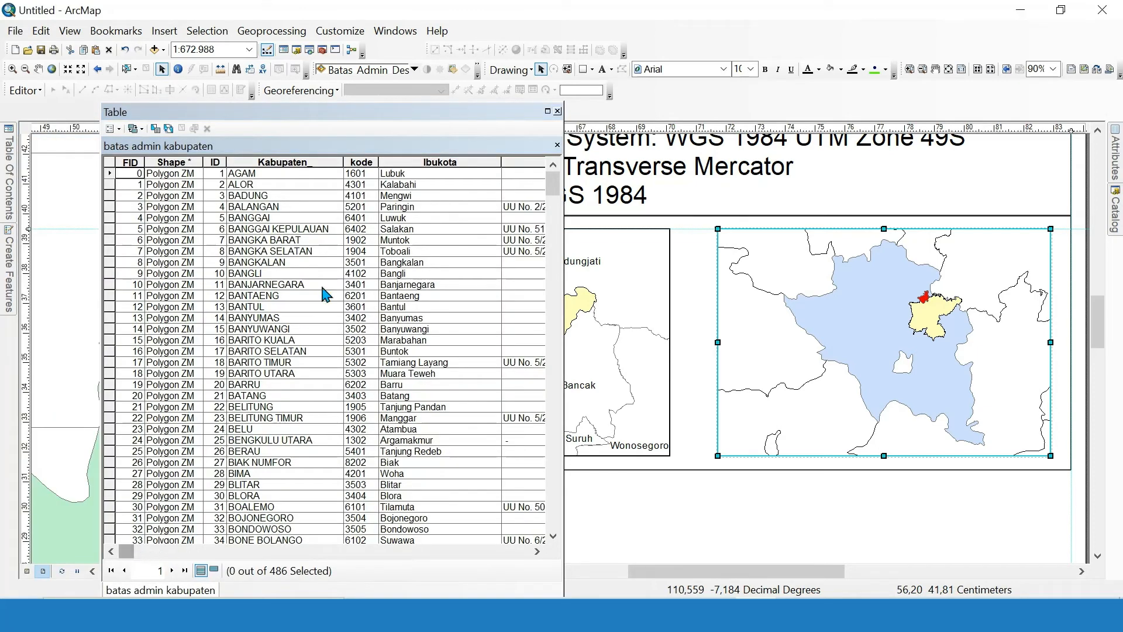
drag(126, 552, 80, 519)
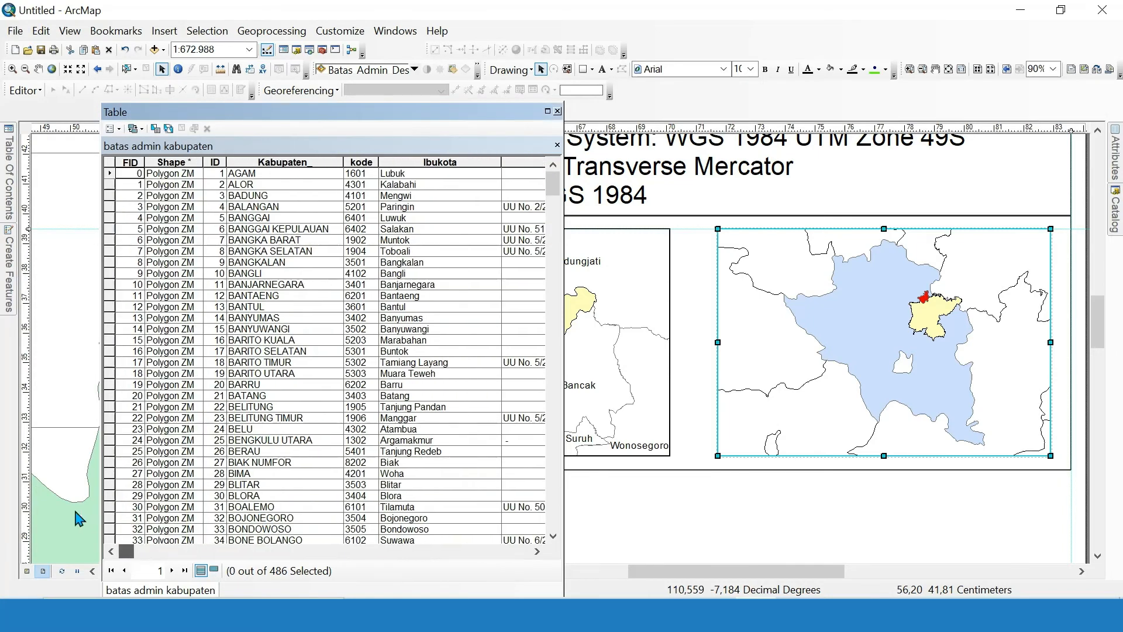
click(273, 161)
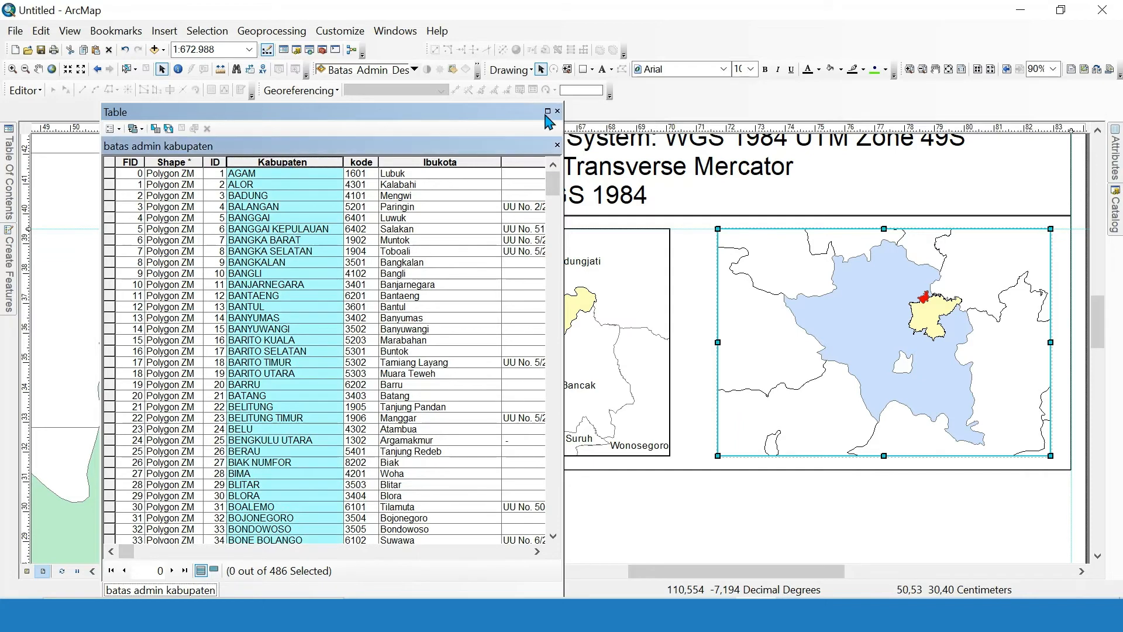
click(111, 164)
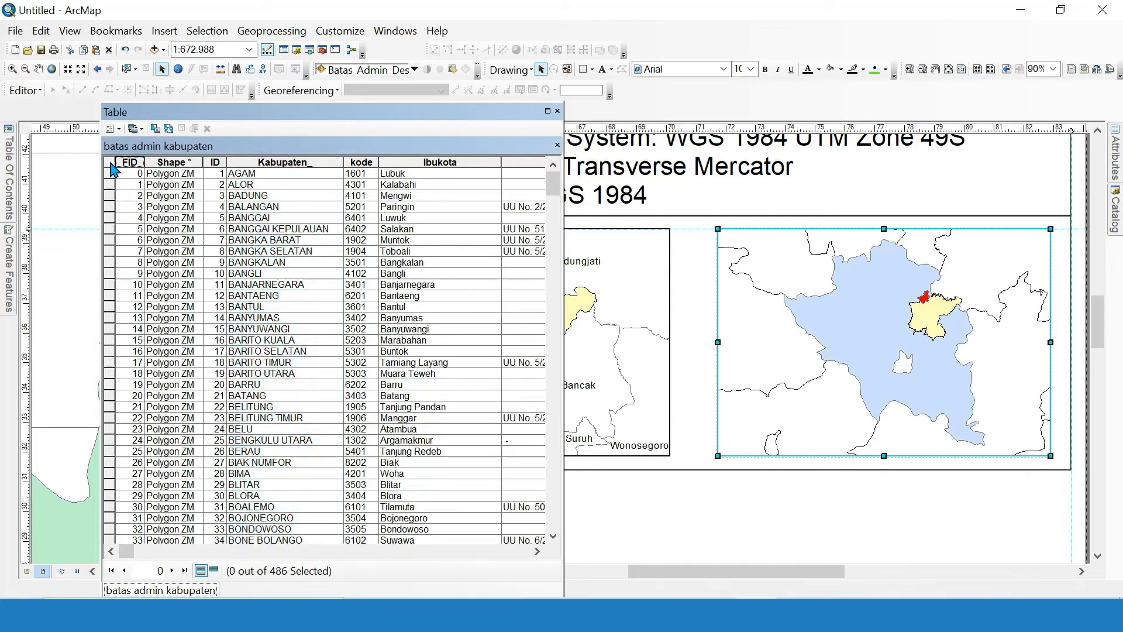
click(558, 112)
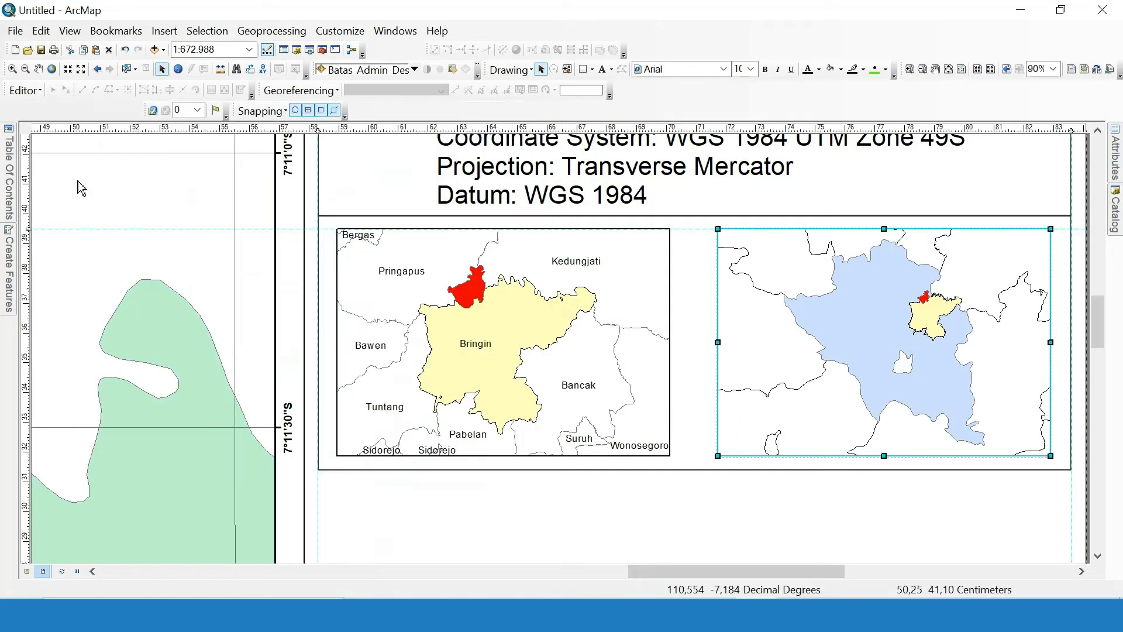
Label the batas admin kabupaten features by the Kabupaten_ field with a text size of 11.
mouse_move(9, 176)
right_click(127, 511)
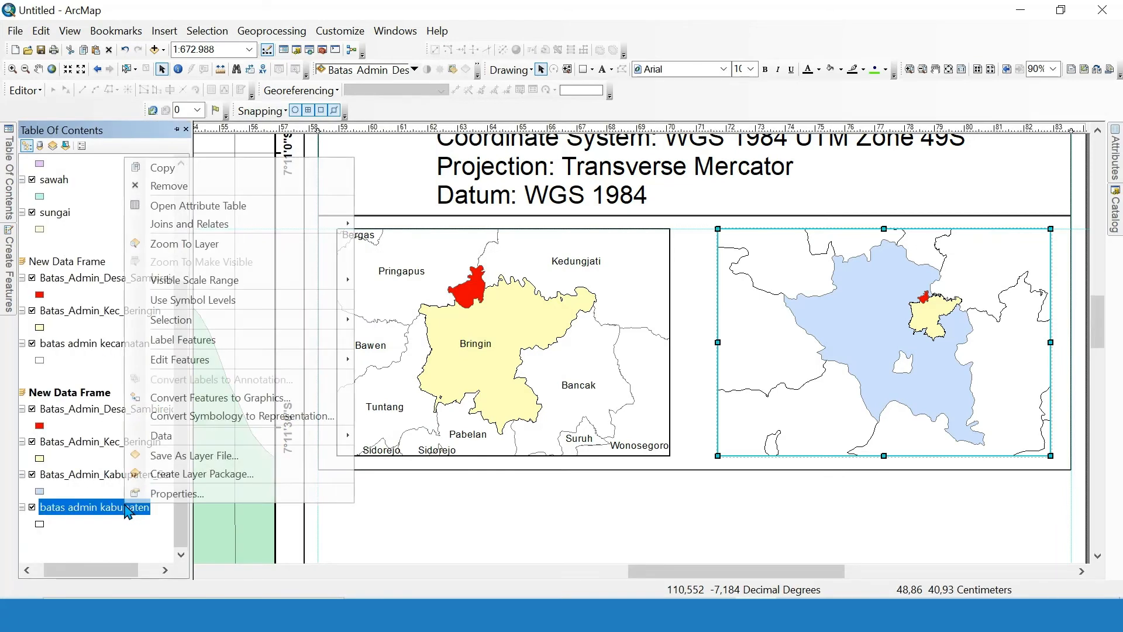
click(175, 493)
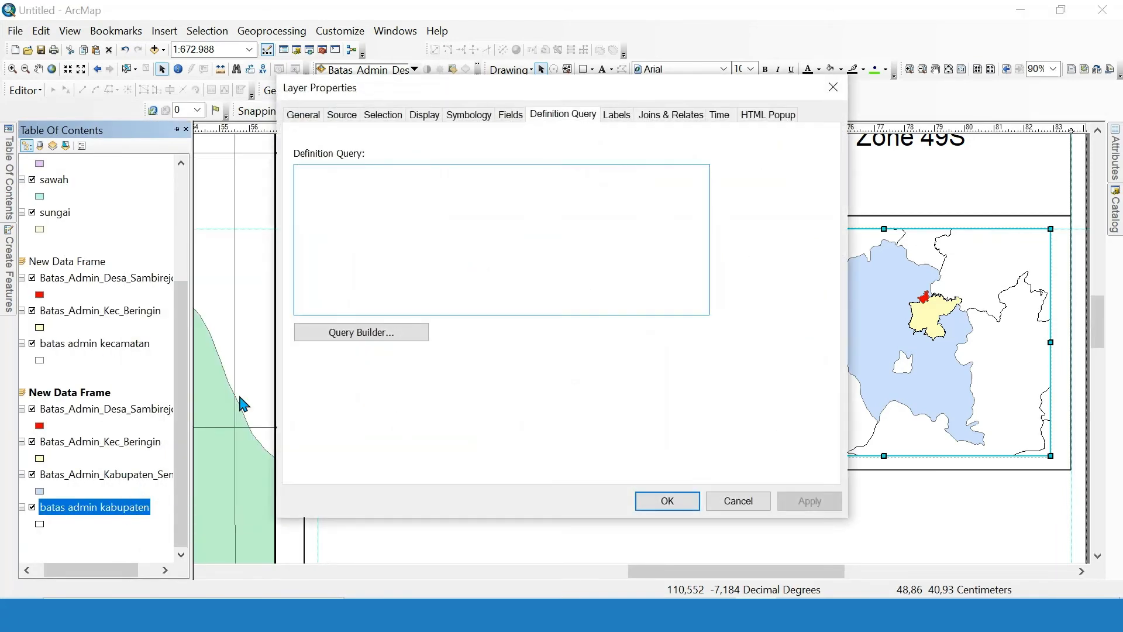
click(624, 117)
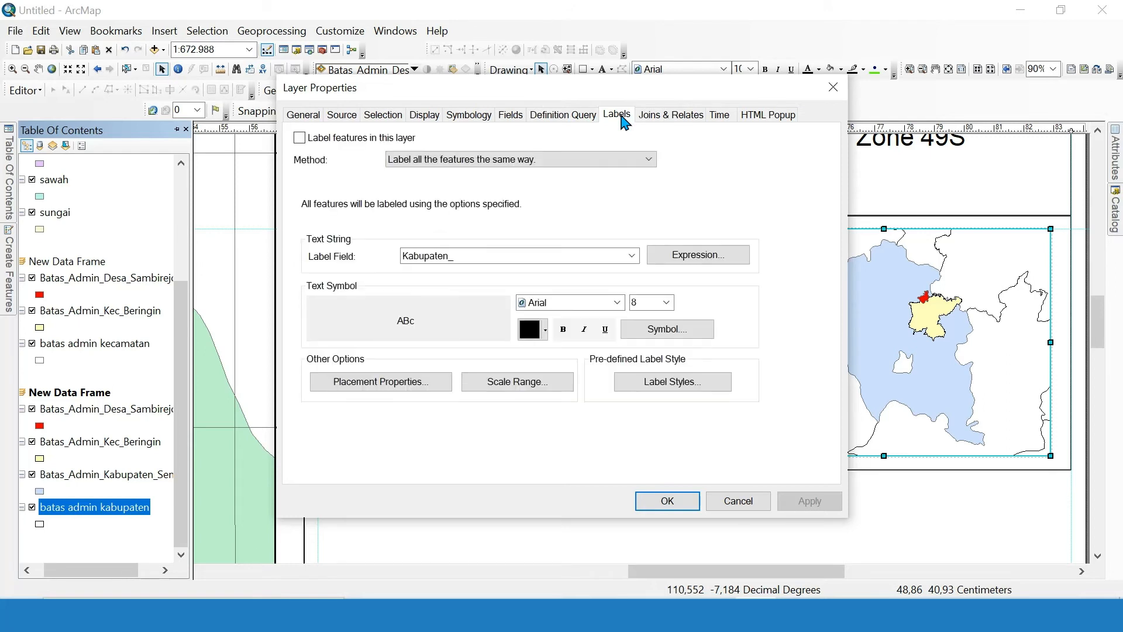
click(301, 138)
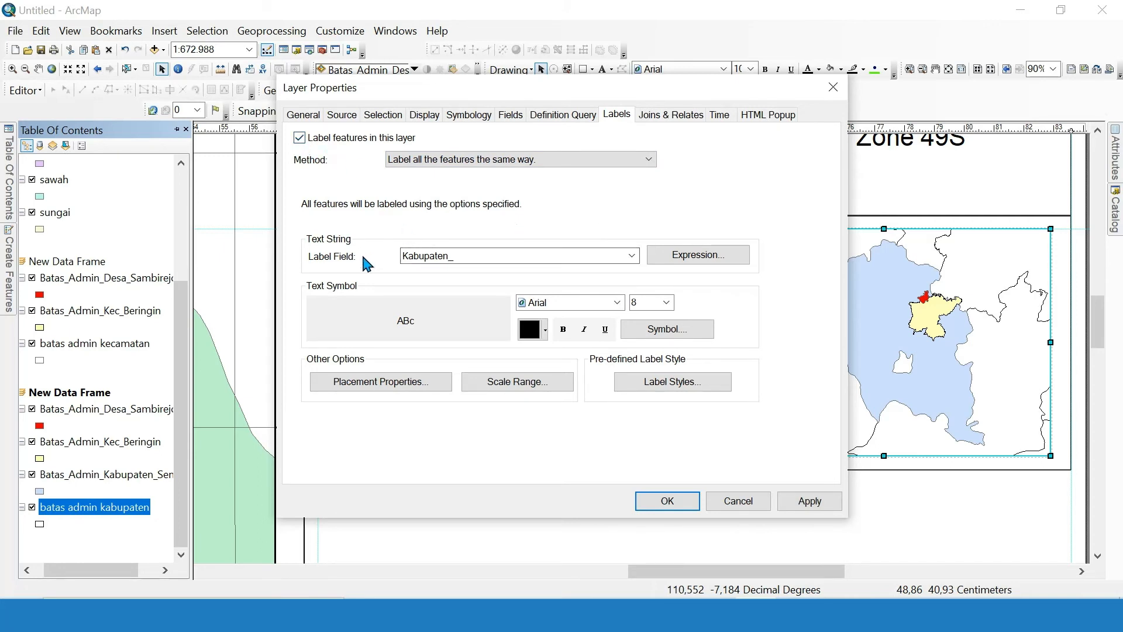
click(632, 256)
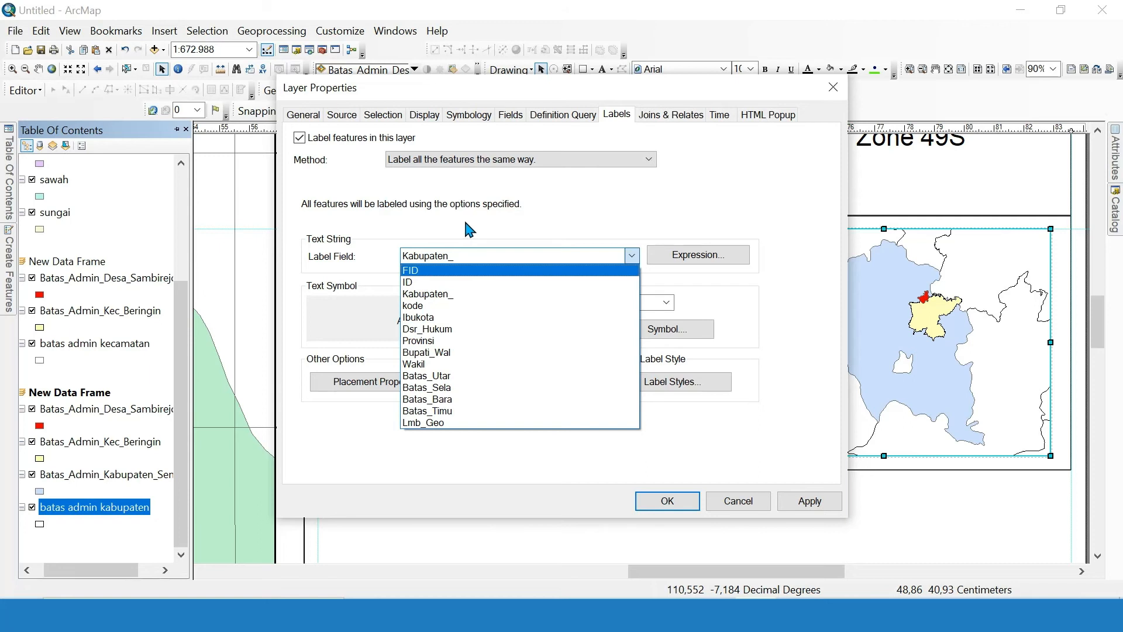
click(468, 301)
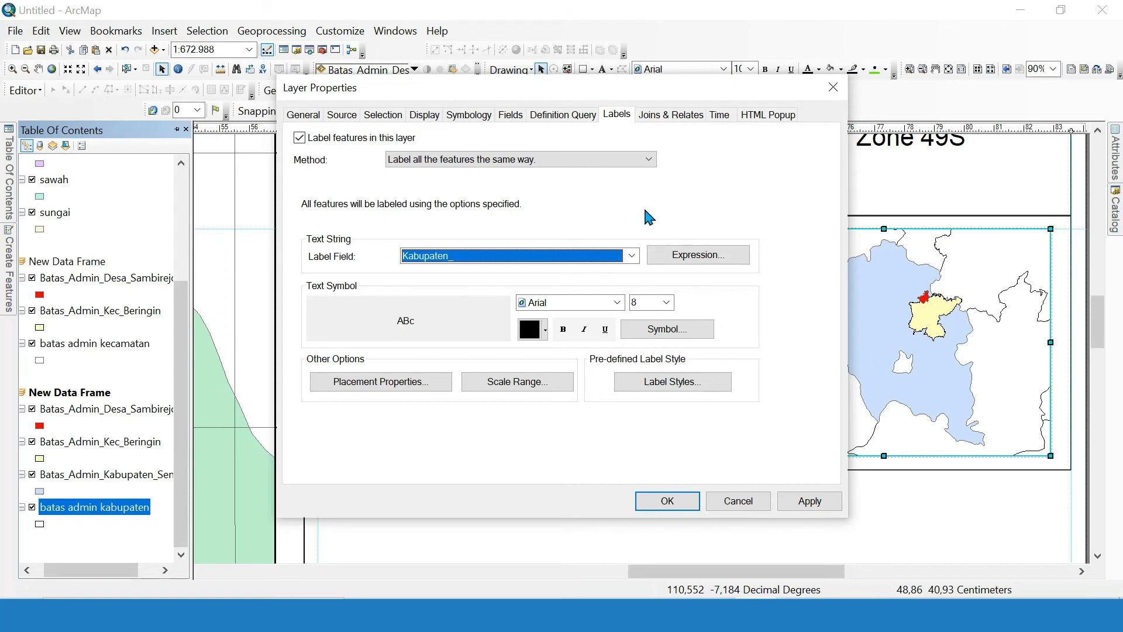
click(666, 303)
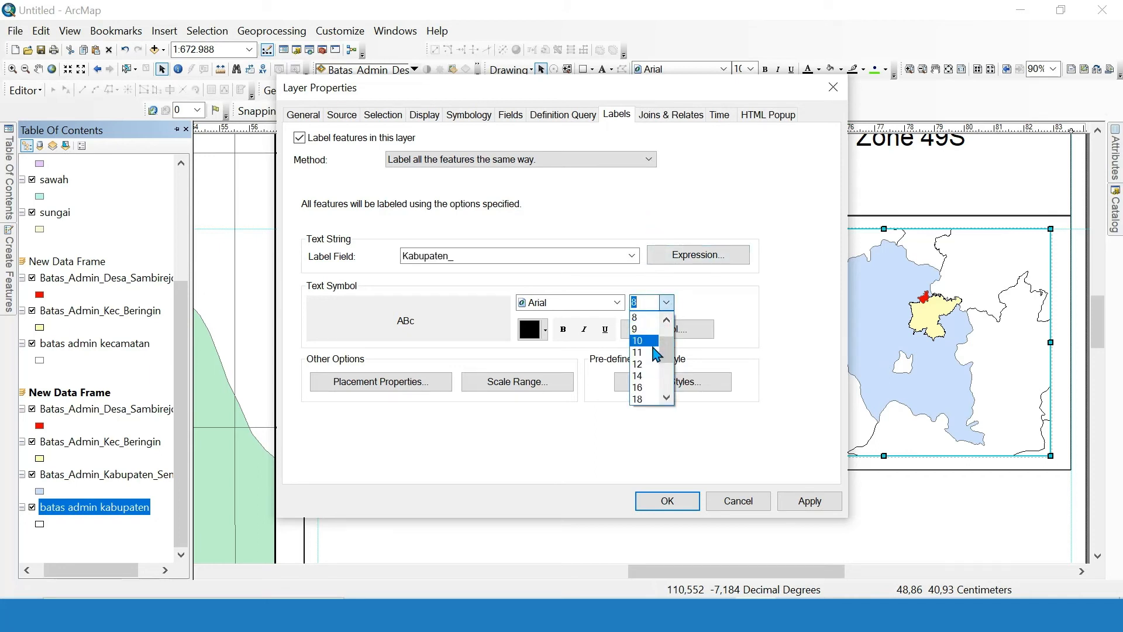
click(654, 352)
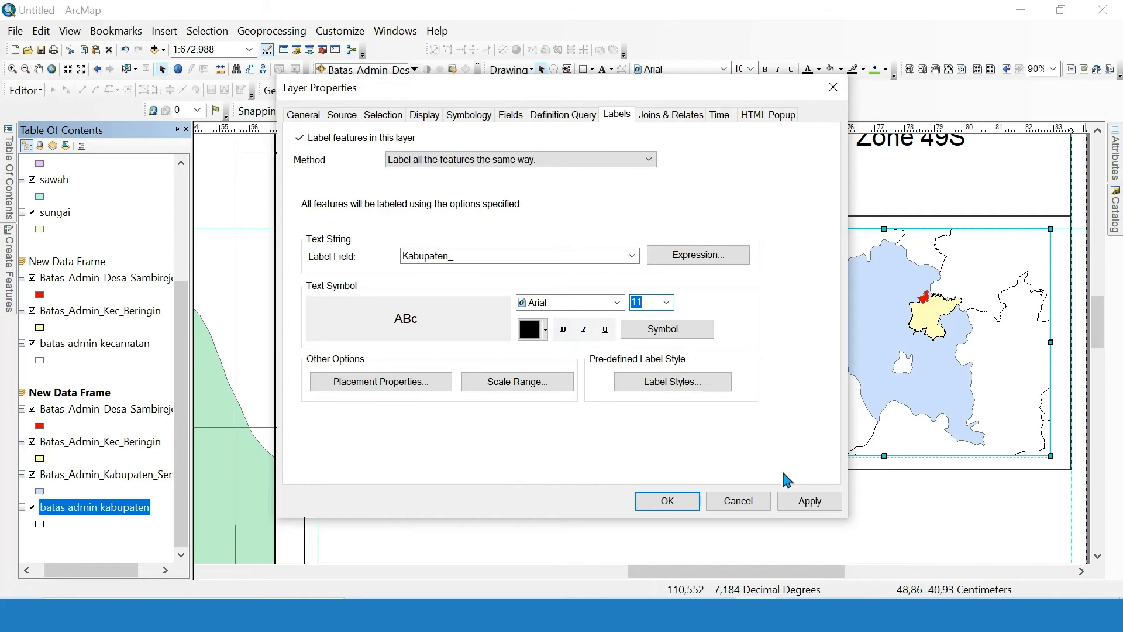
click(811, 501)
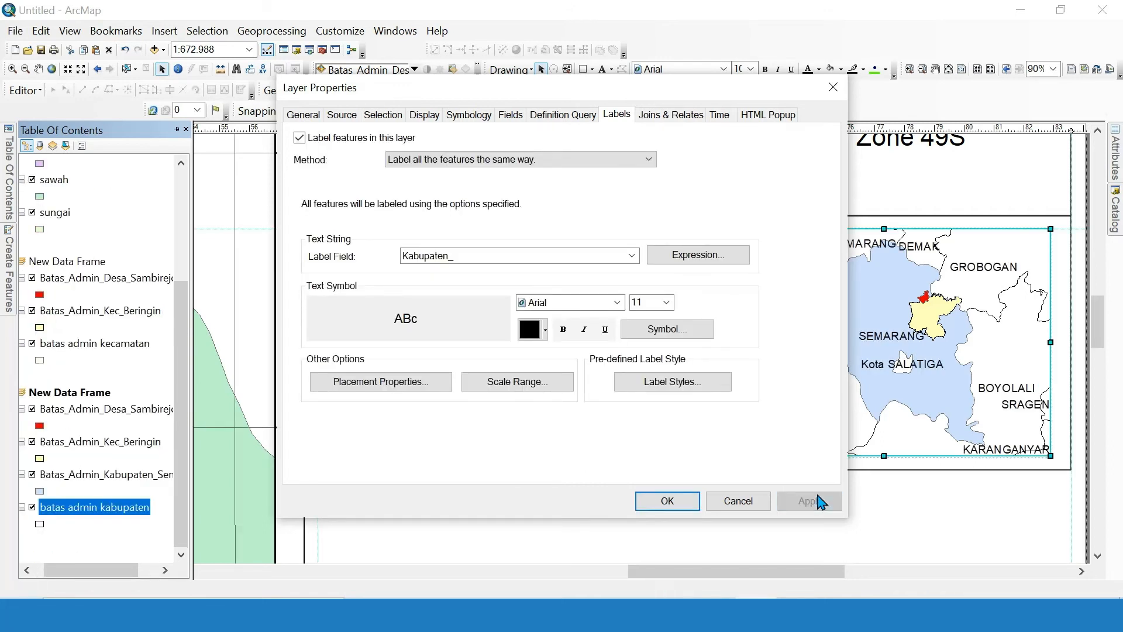
Set the label text size of the batas admin kabupaten layer to 9.
click(666, 302)
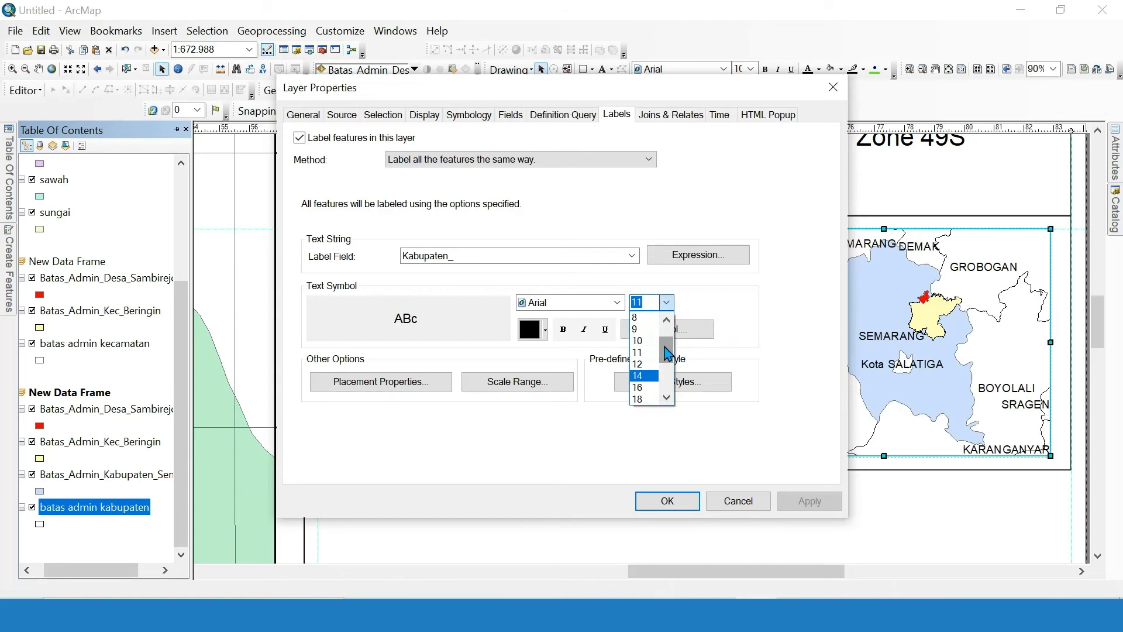
click(640, 329)
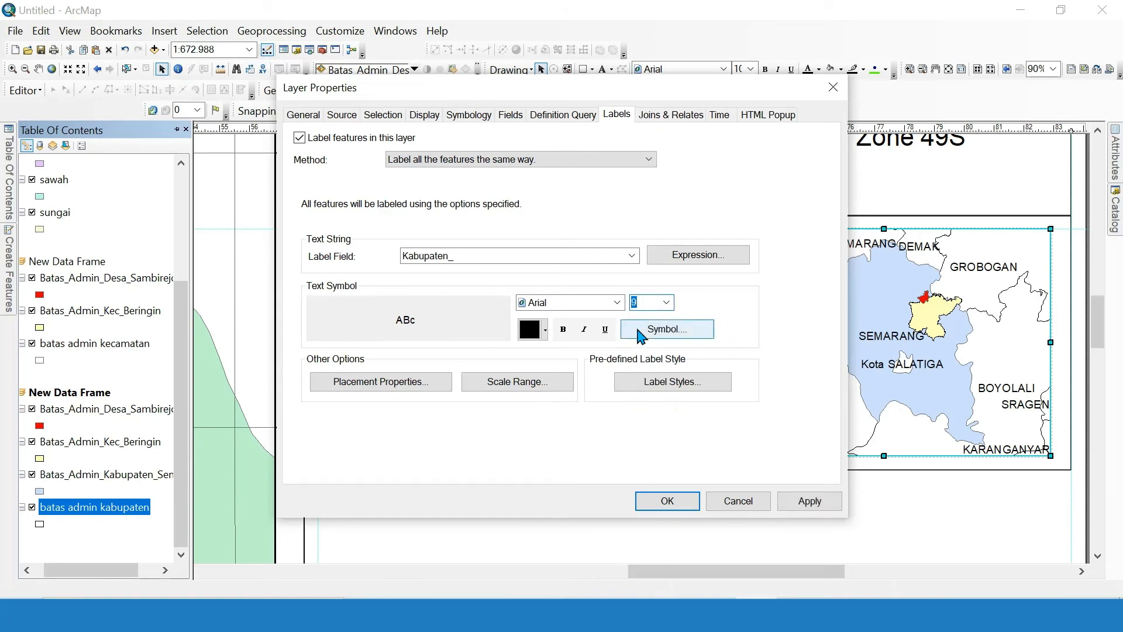
click(809, 501)
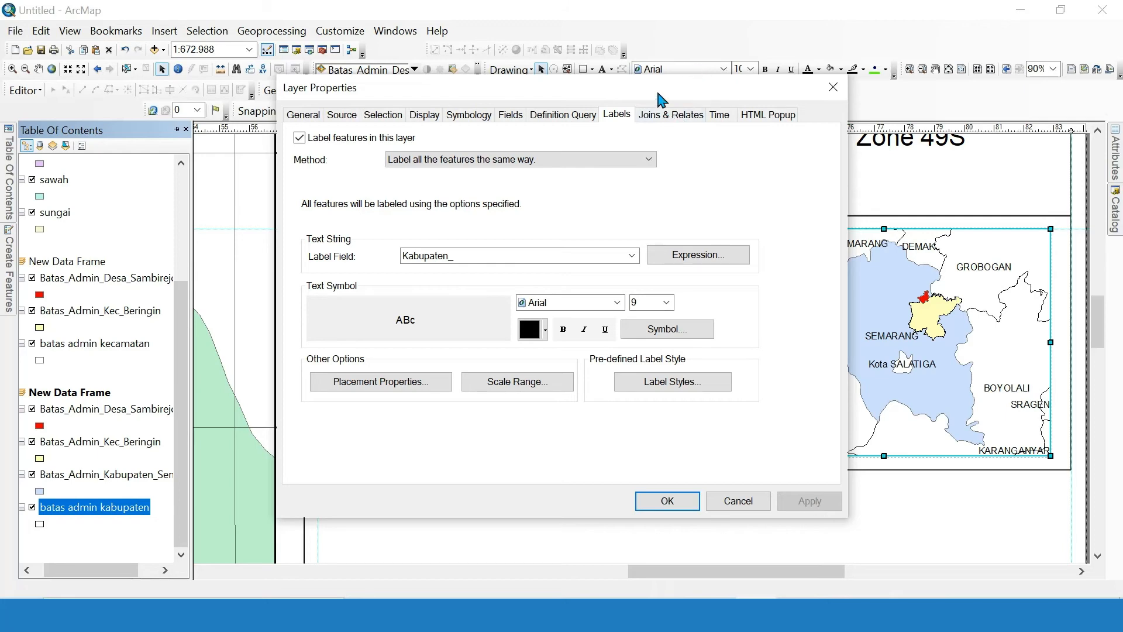
Reduce the batas admin kabupaten label text size to 8 and accept the layer properties.
drag(660, 98, 605, 94)
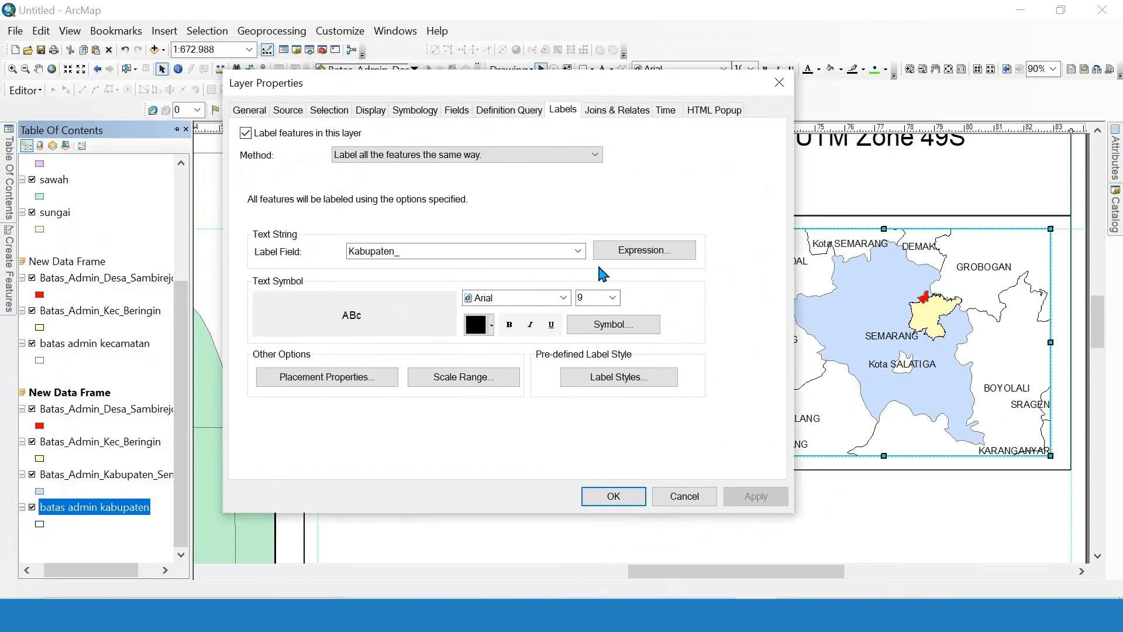
click(612, 298)
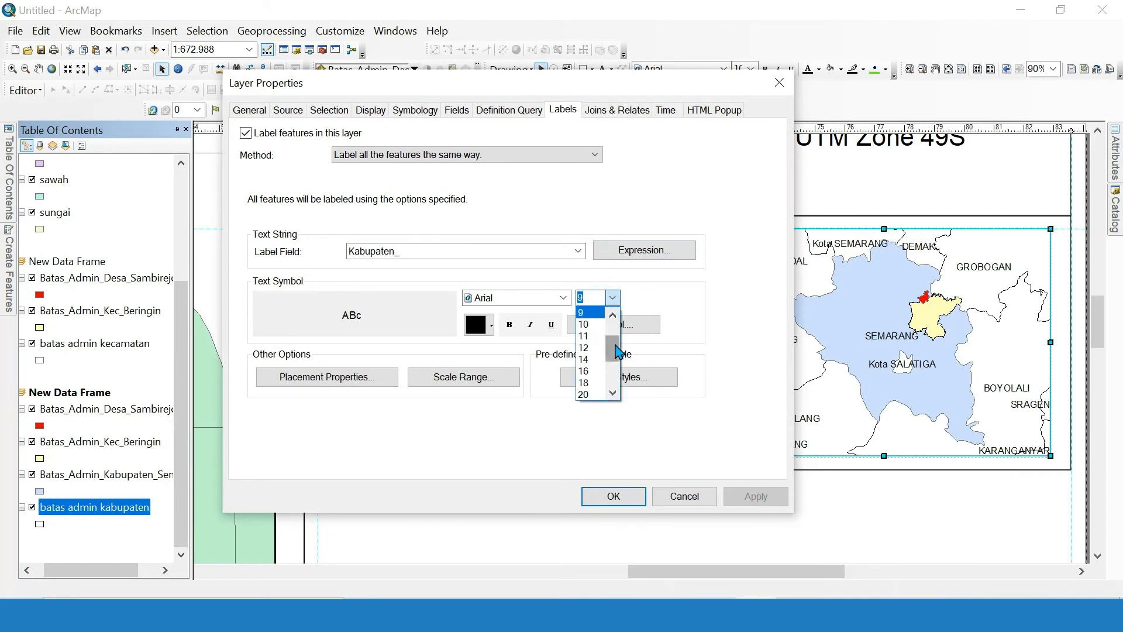
click(583, 312)
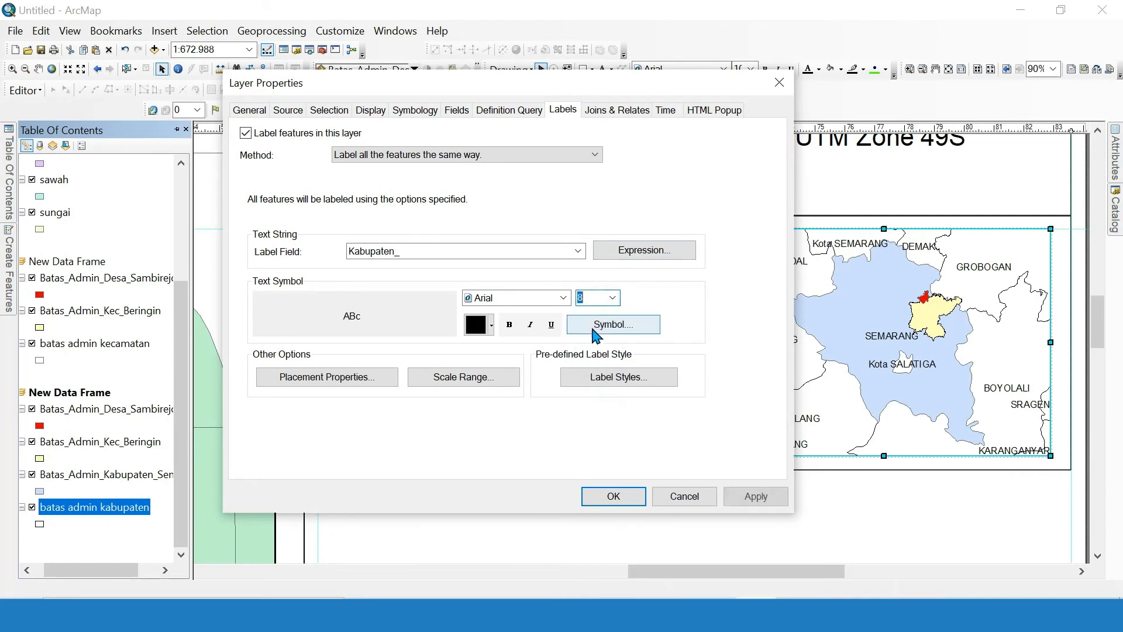
click(764, 496)
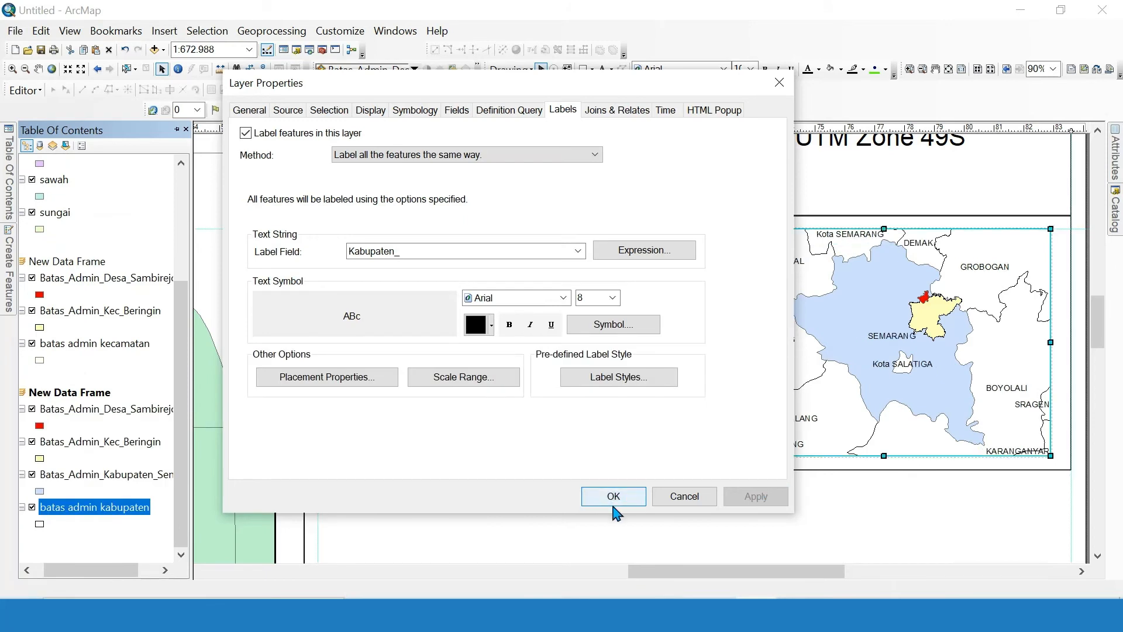
click(504, 110)
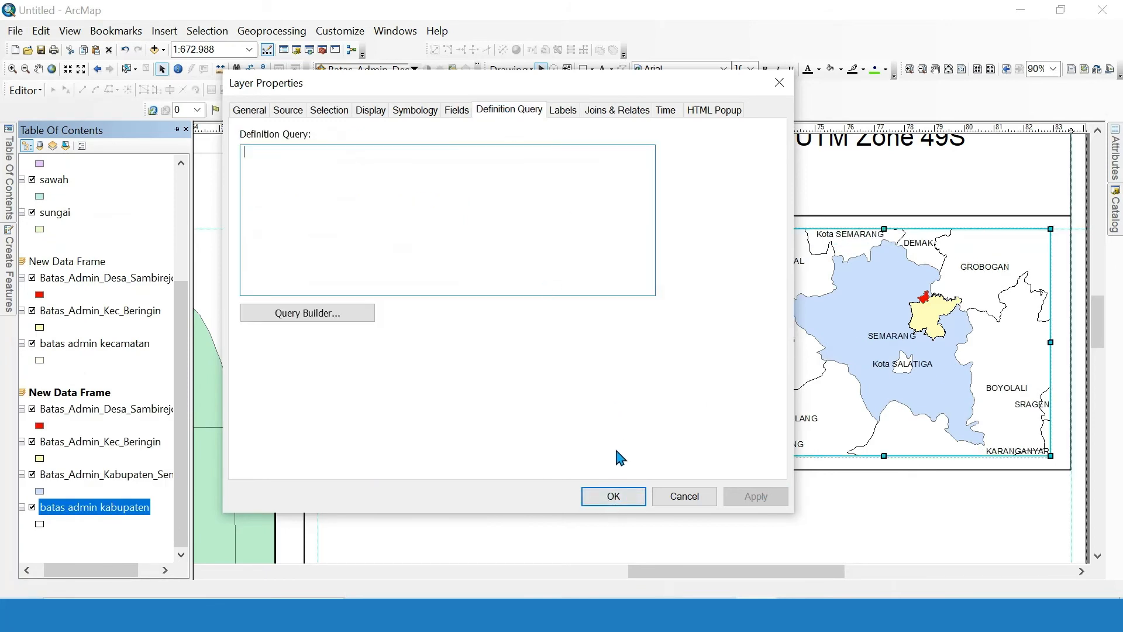
click(621, 496)
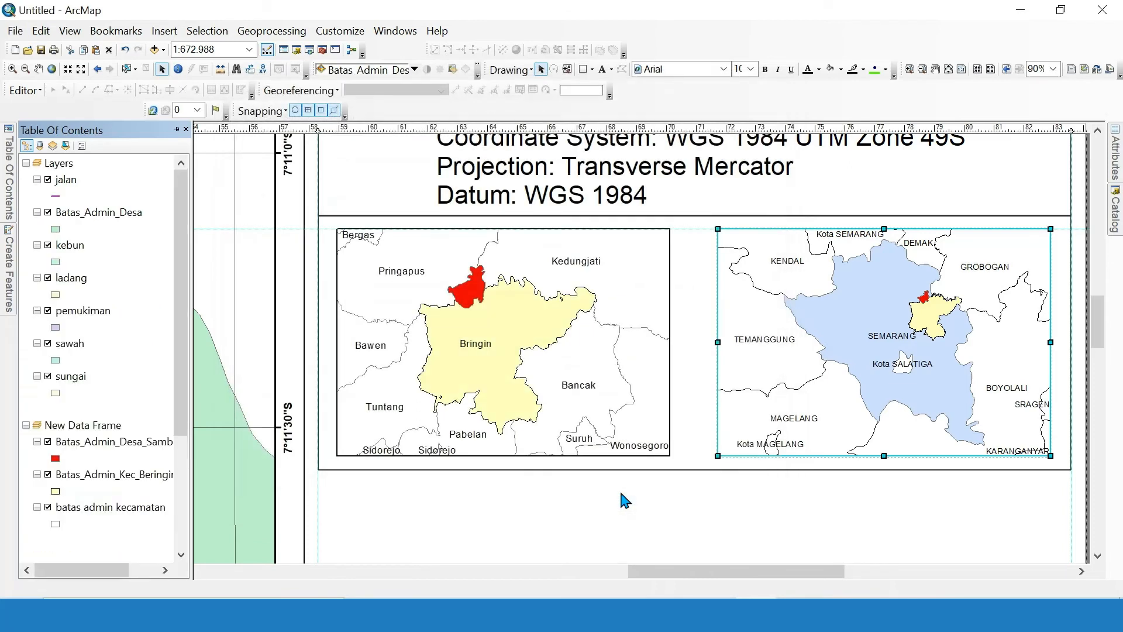
Duplicate the rectangle enclosing the two inset maps and place the copy directly beneath the original.
click(1103, 371)
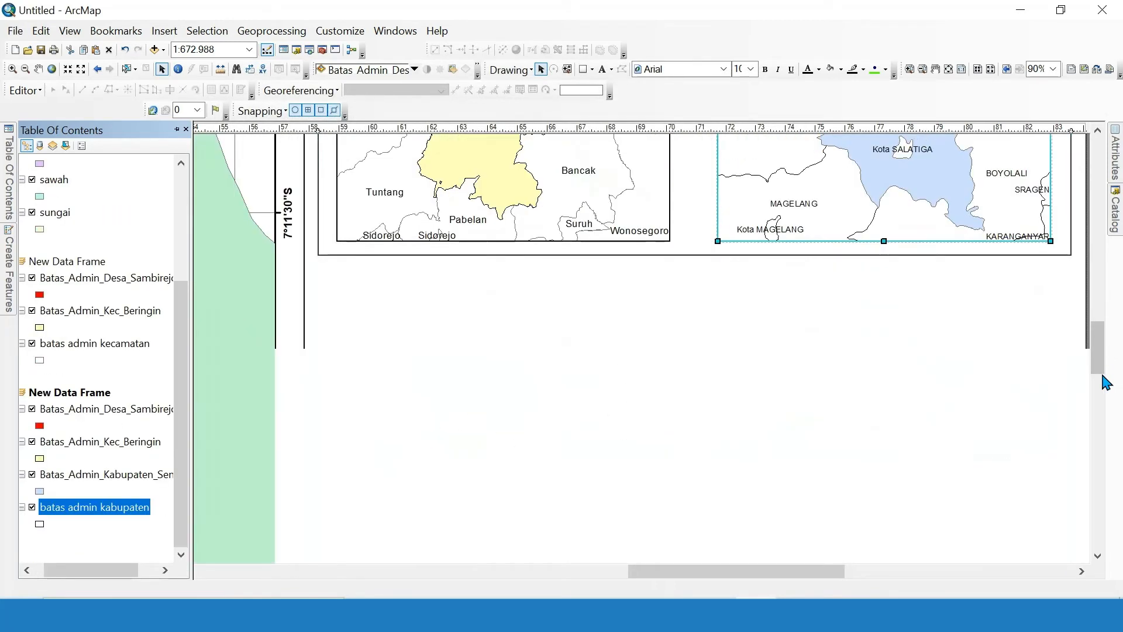
drag(1101, 351, 1103, 310)
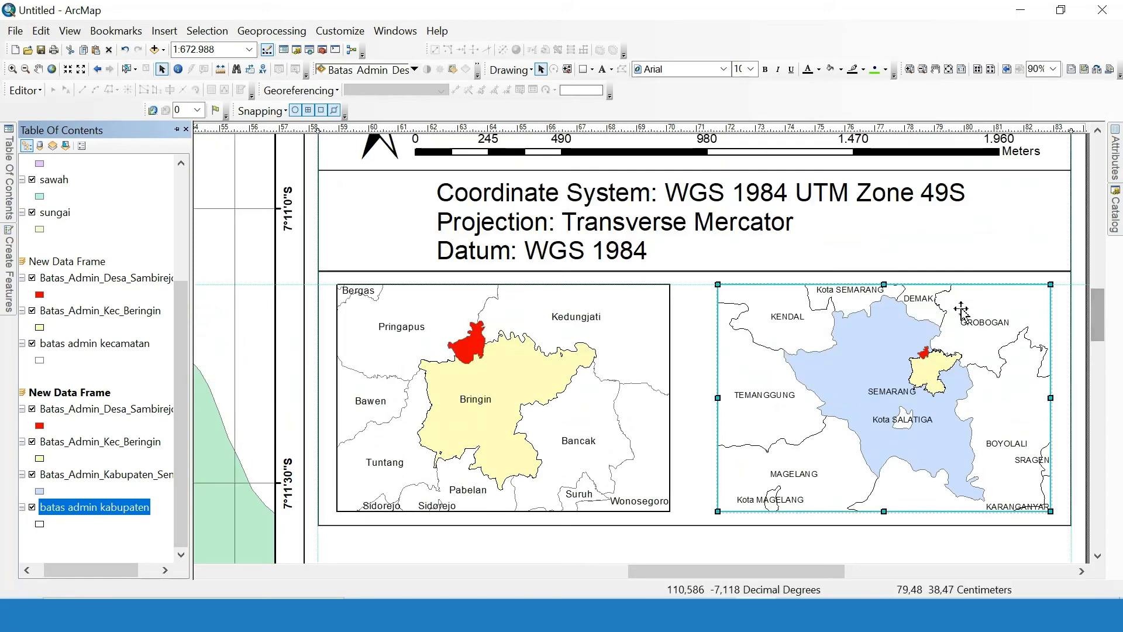
scroll(738, 260, down, 1)
scroll(738, 261, down, 1)
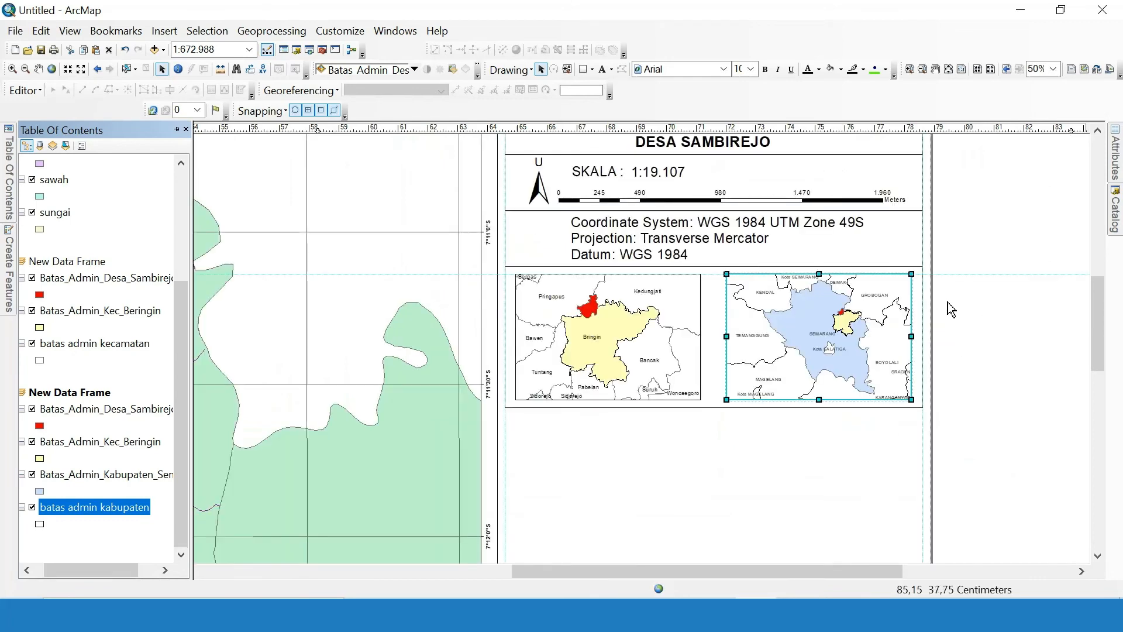
click(947, 302)
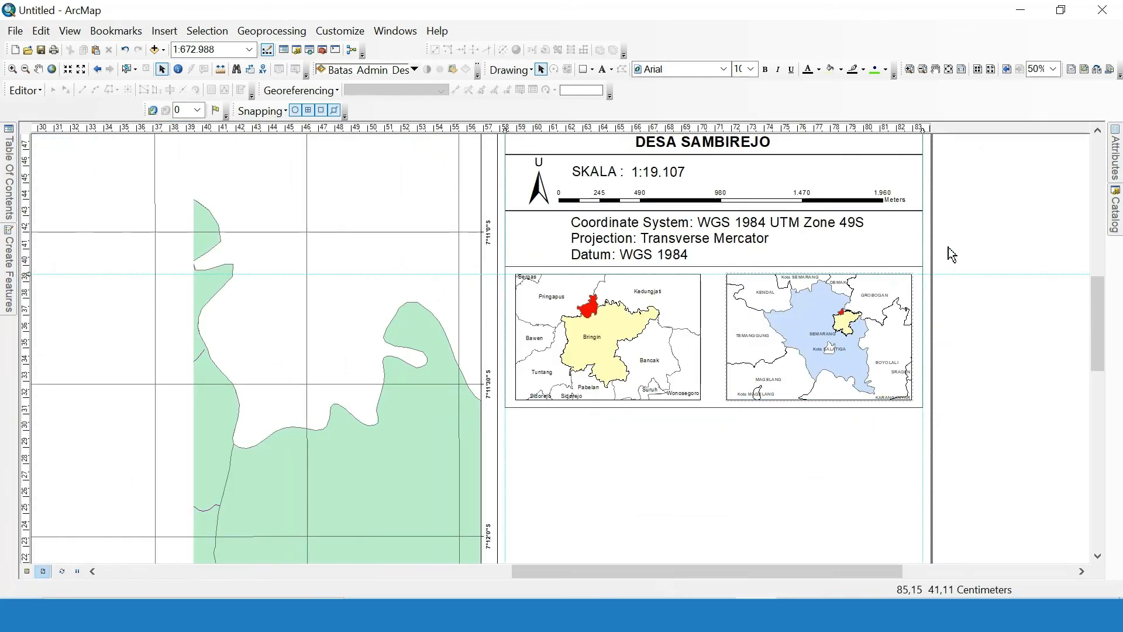
scroll(949, 247, down, 2)
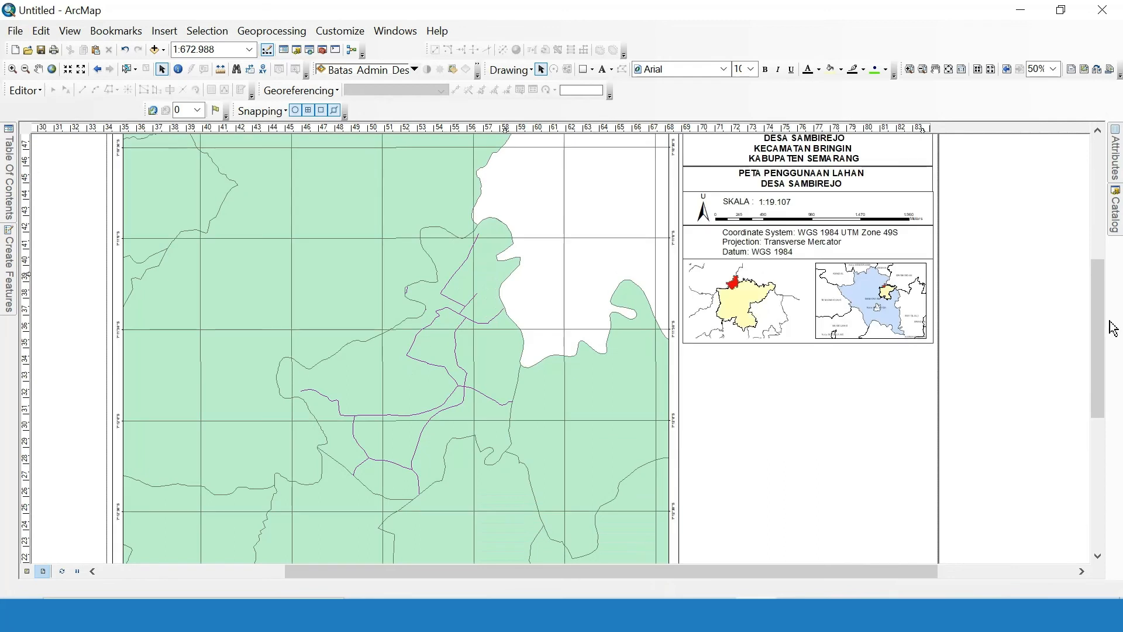
scroll(1103, 320, down, 1)
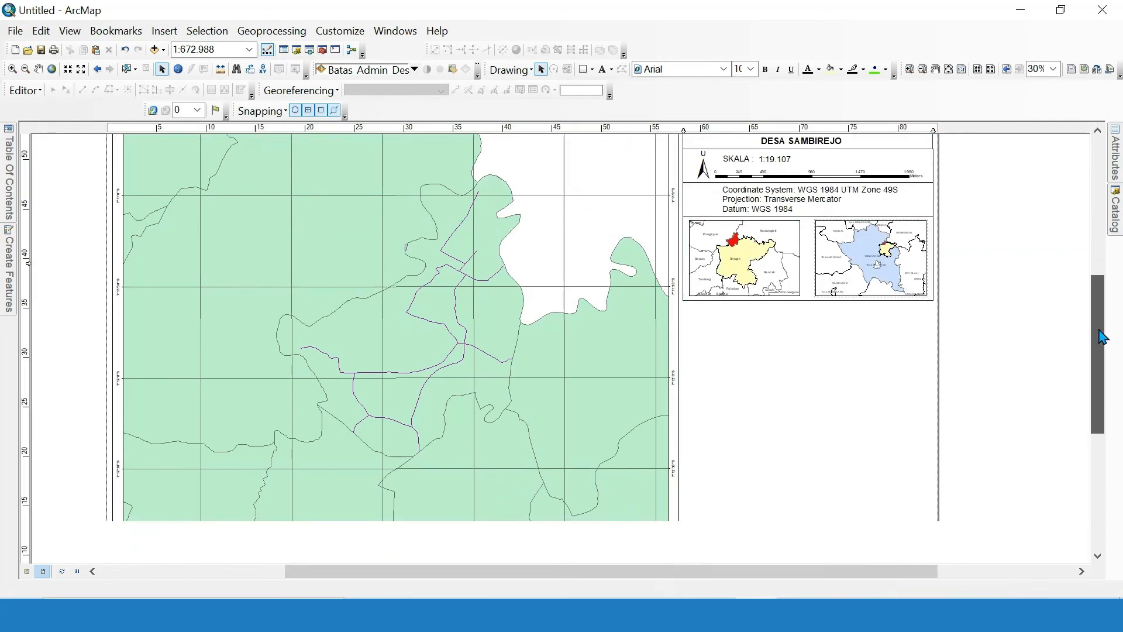
click(926, 301)
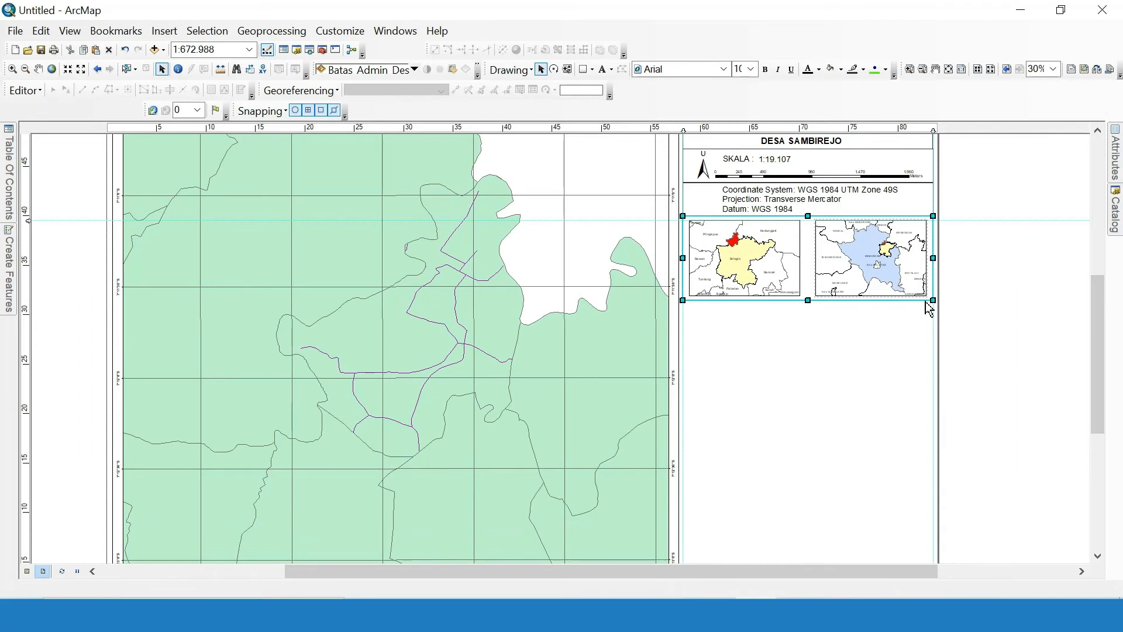
key(ctrl+c)
key(ctrl+v)
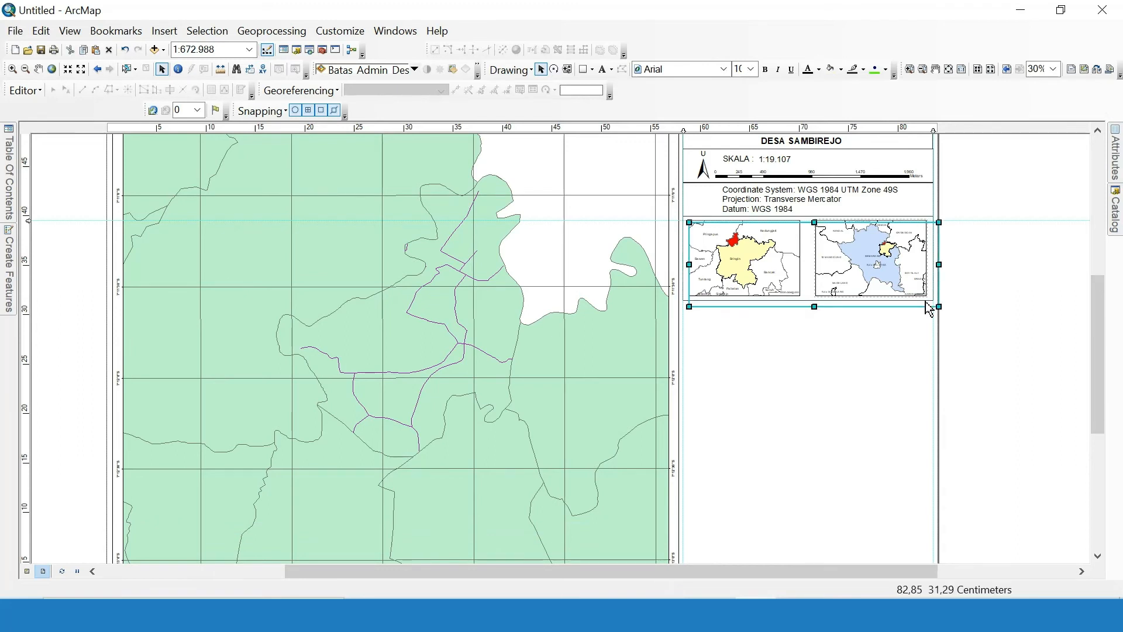
drag(915, 292, 919, 379)
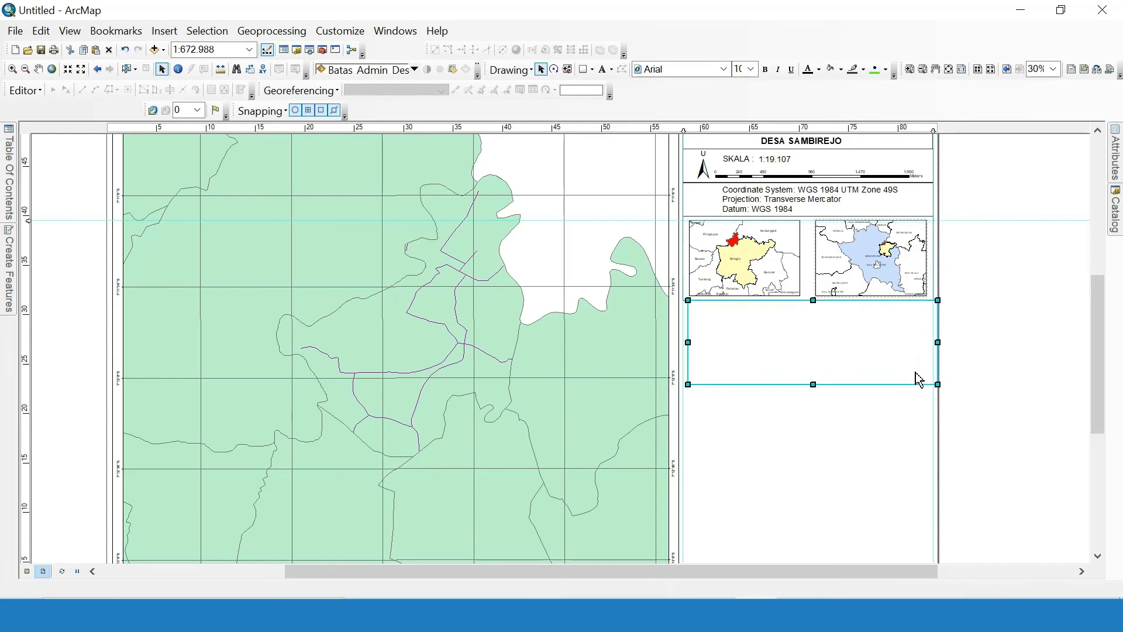
Align the copied rectangle with the side guides and fit its upper edge against the lower edge of the inset maps' rectangle.
scroll(958, 312, down, 2)
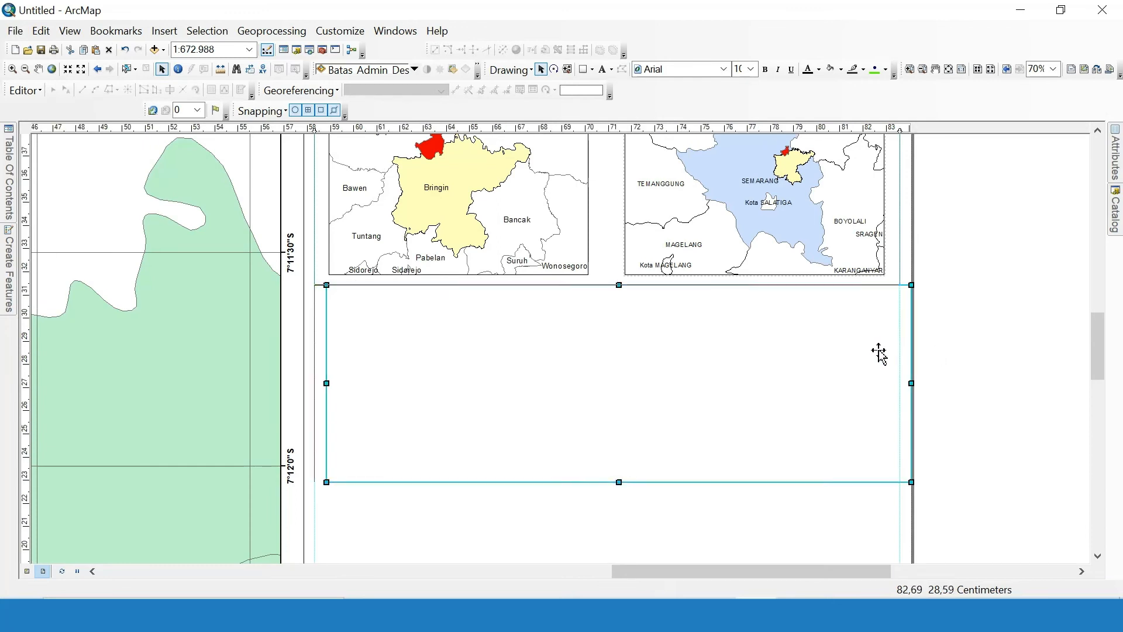
drag(879, 352, 866, 352)
click(973, 322)
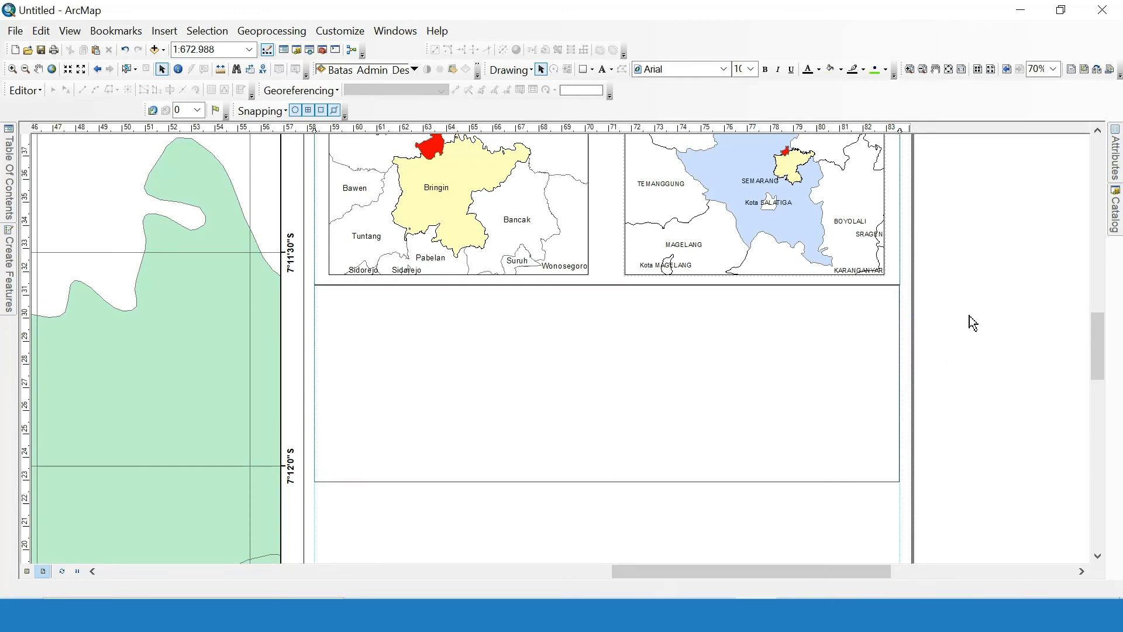
scroll(772, 215, up, 3)
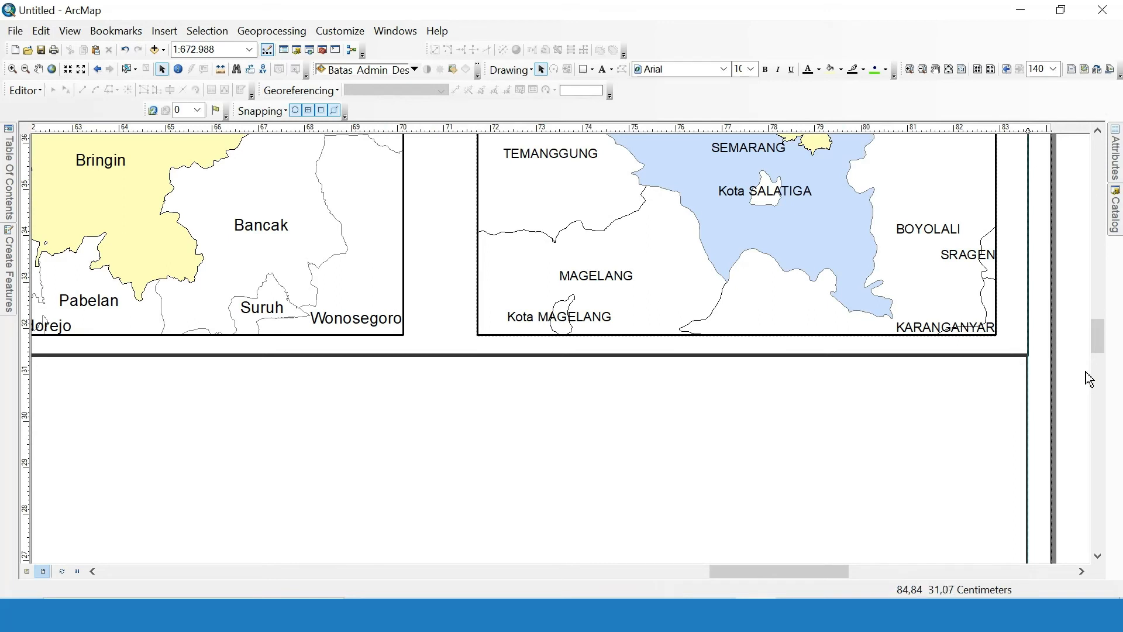
click(993, 385)
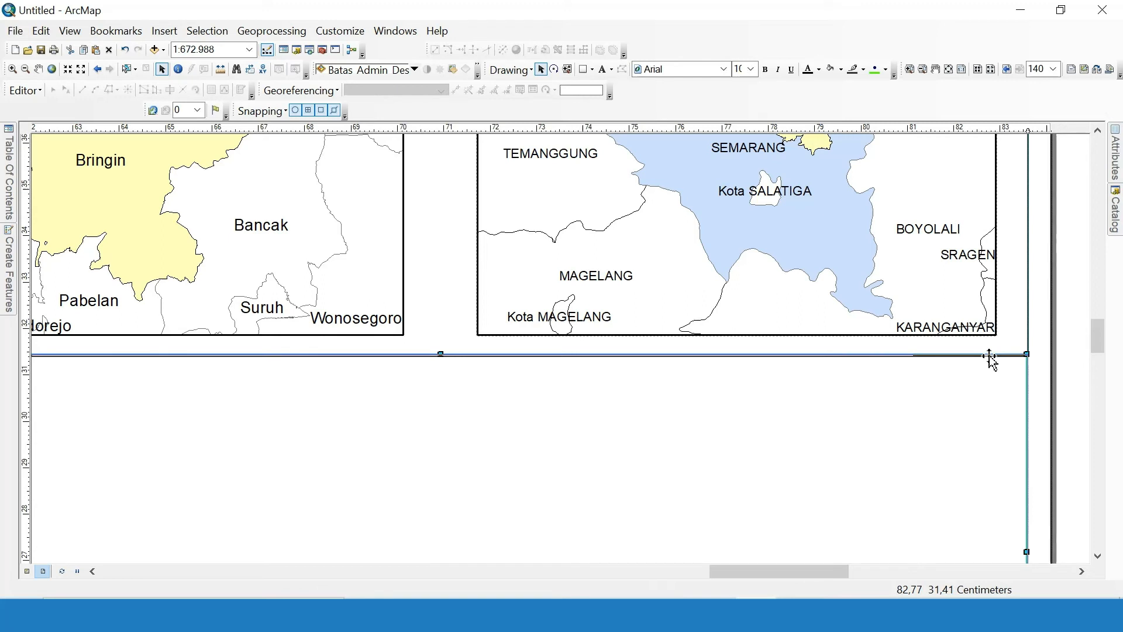
click(1085, 345)
click(1018, 363)
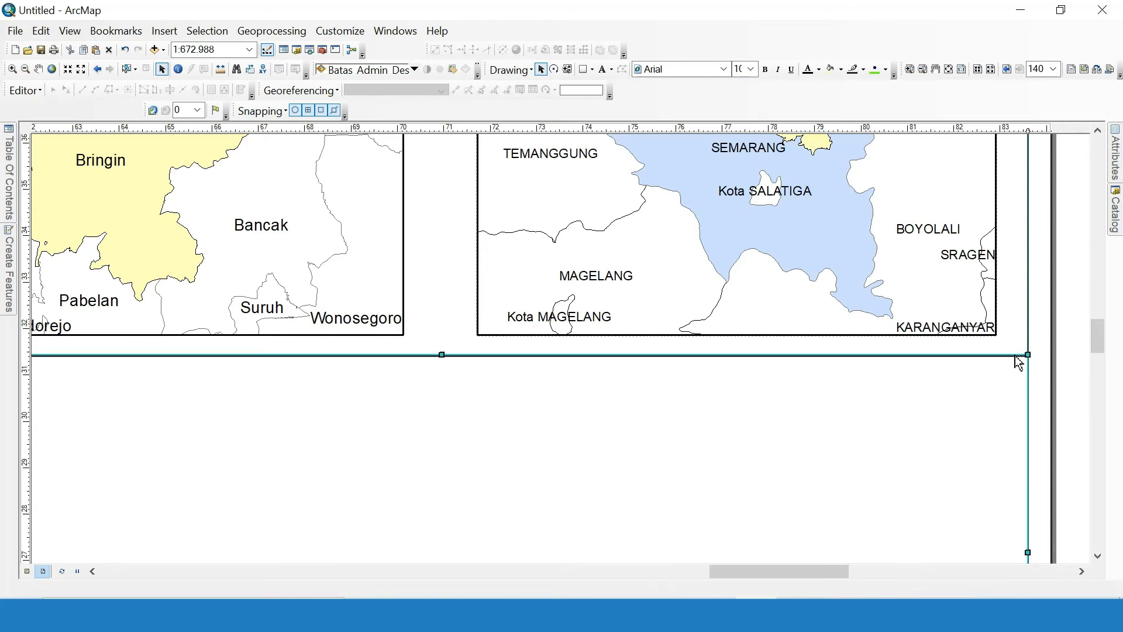
scroll(805, 362, down, 2)
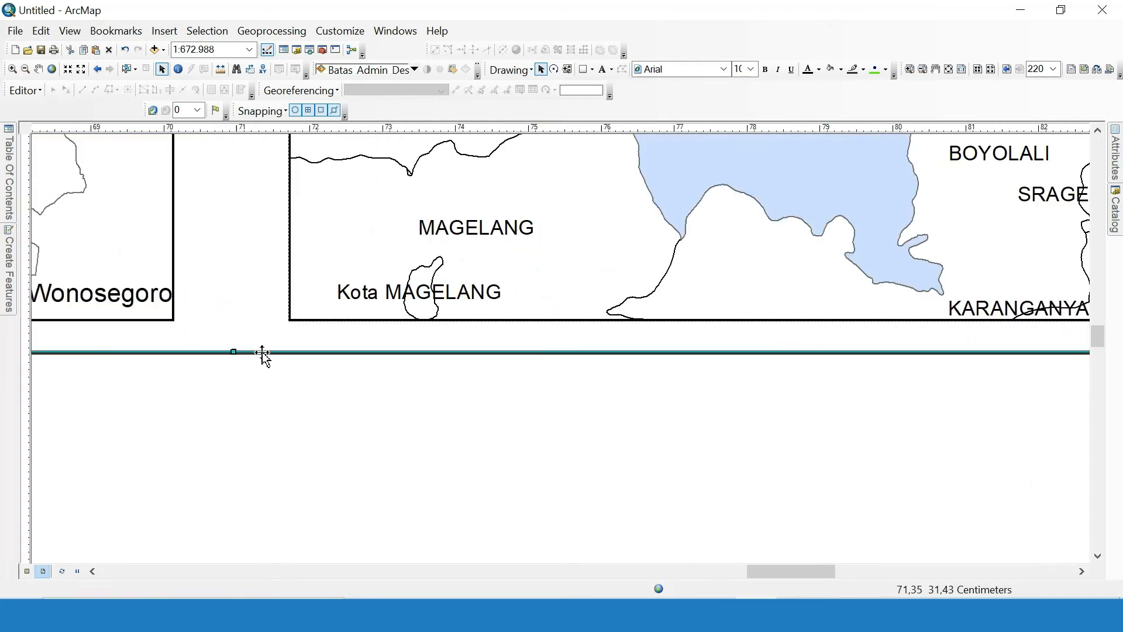
key(Down)
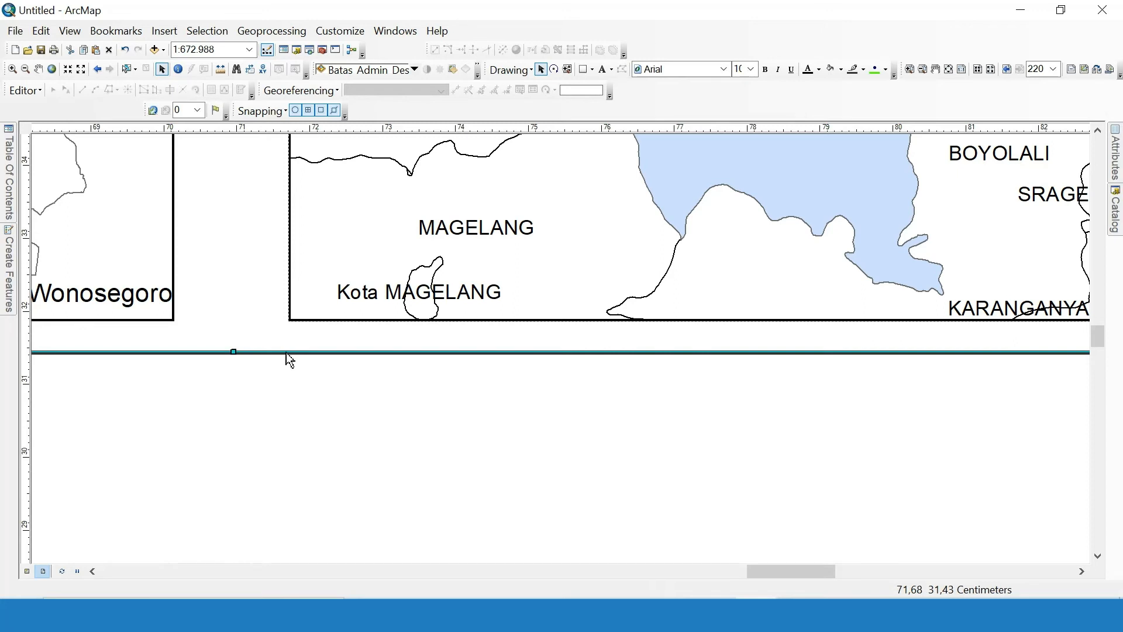
scroll(532, 354, down, 5)
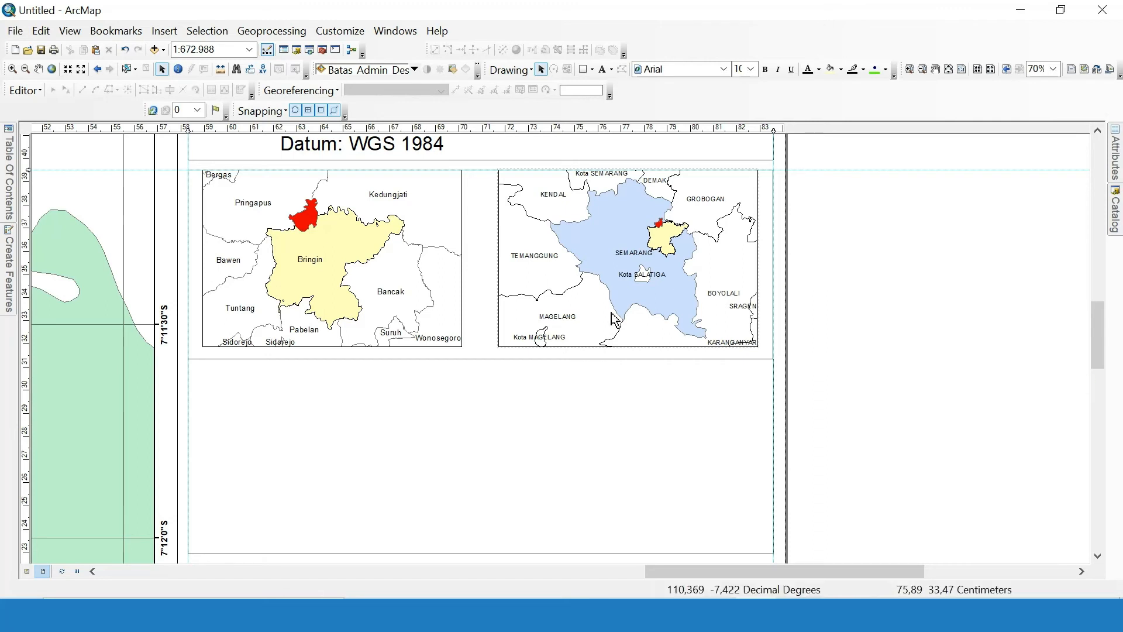
Activate the main land use map's data frame and start inserting a legend for it.
scroll(651, 296, down, 4)
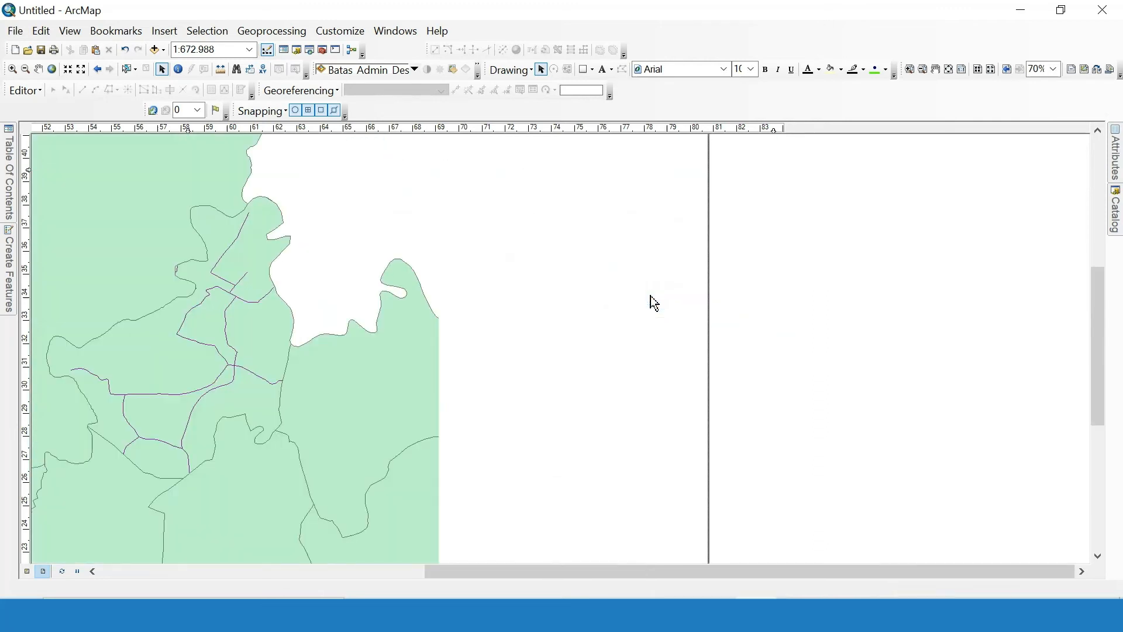
click(401, 304)
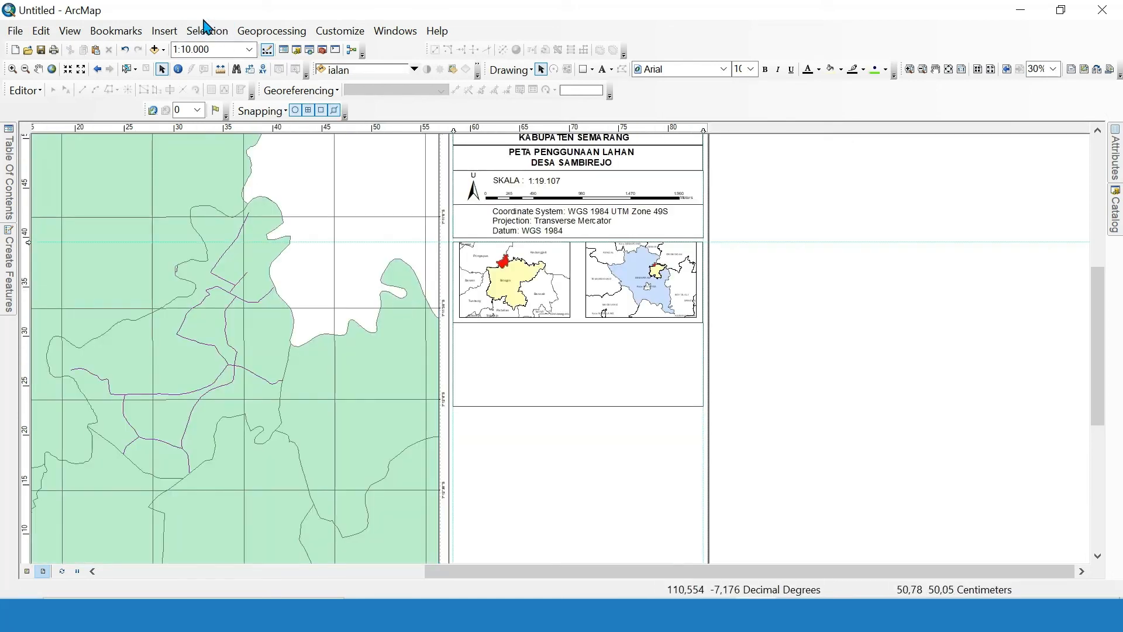
click(167, 29)
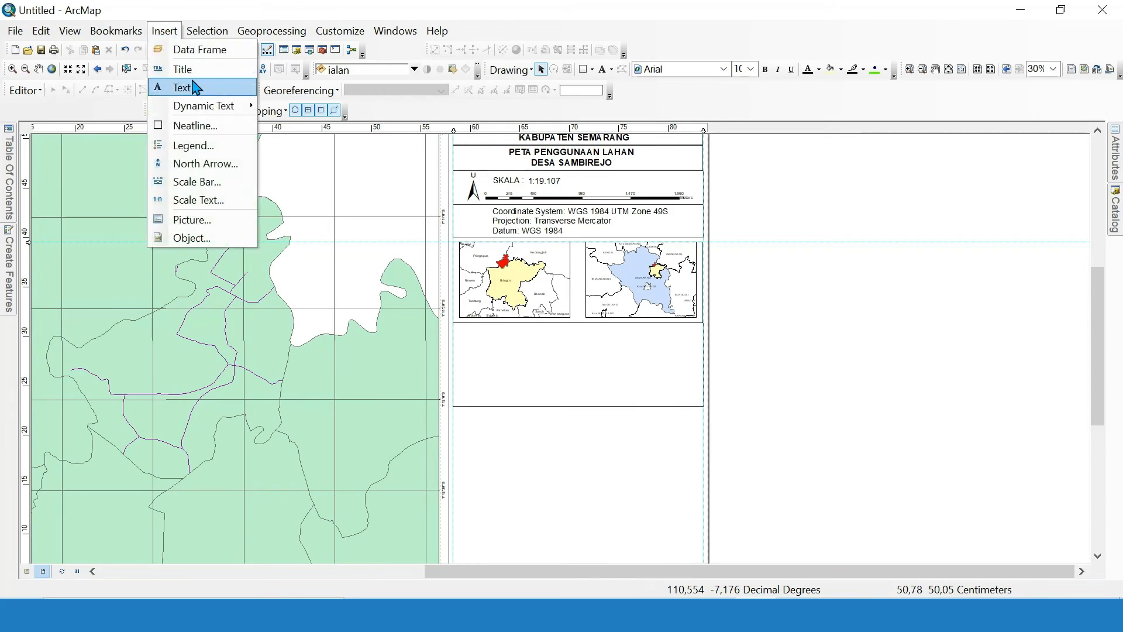
click(220, 146)
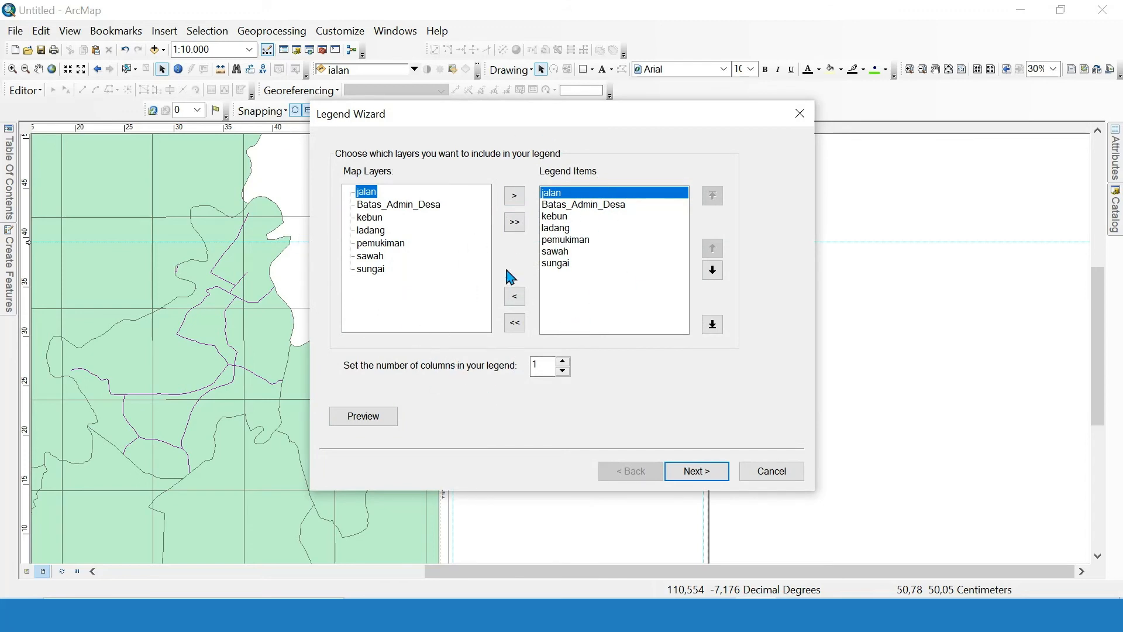
Order the legend items as Batas_Admin_Desa, jalan, sungai, pemukiman, kebun, ladang, sawah.
click(594, 206)
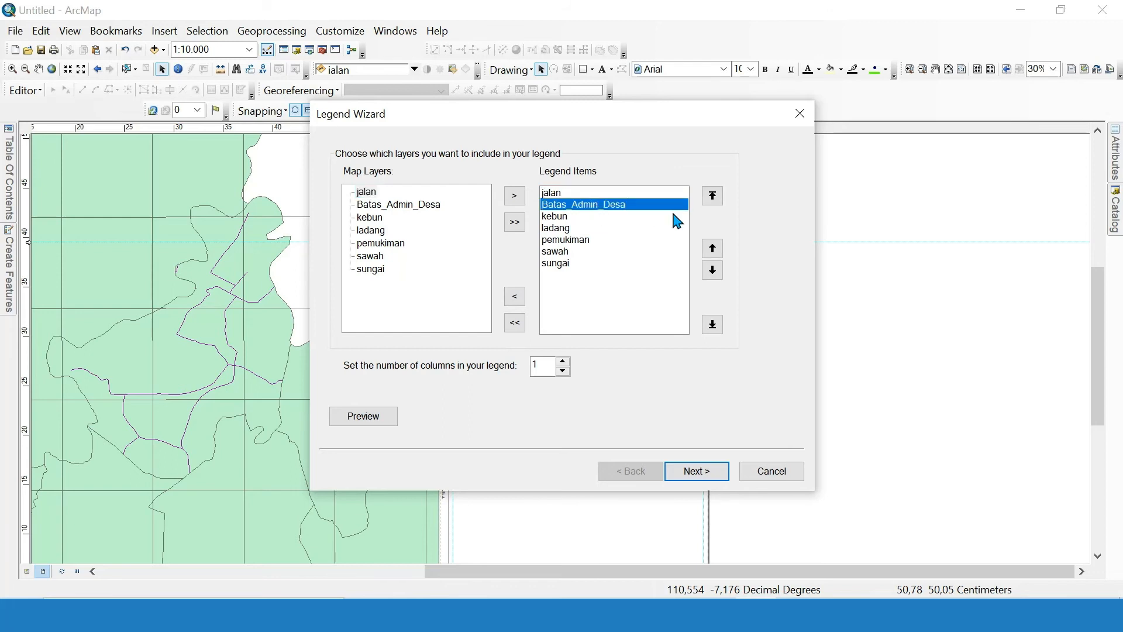
click(712, 249)
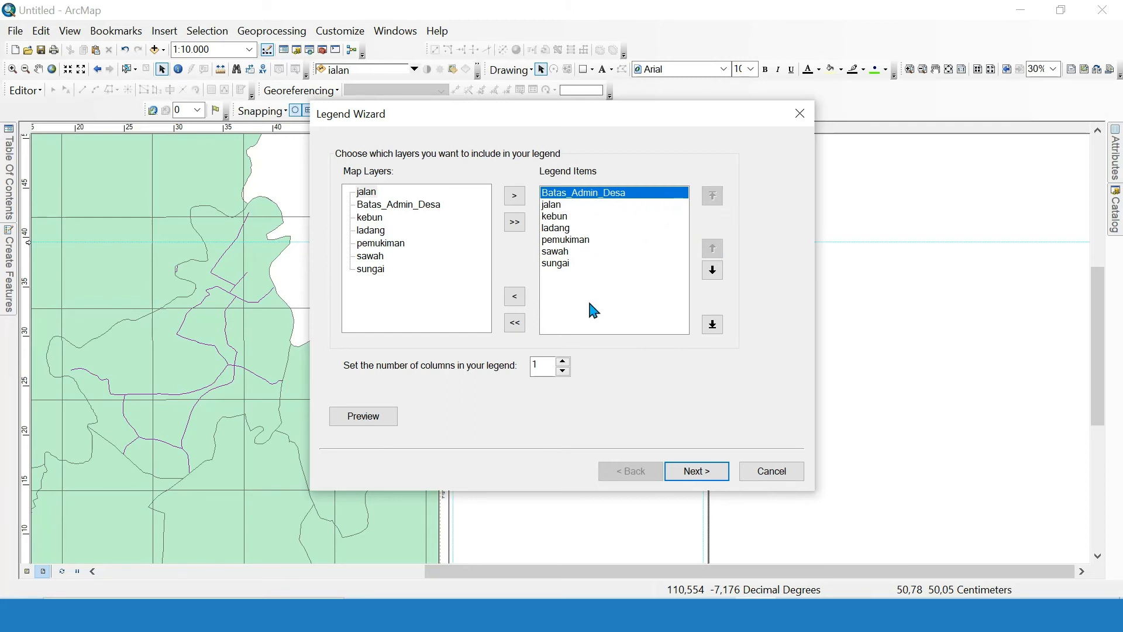
click(557, 206)
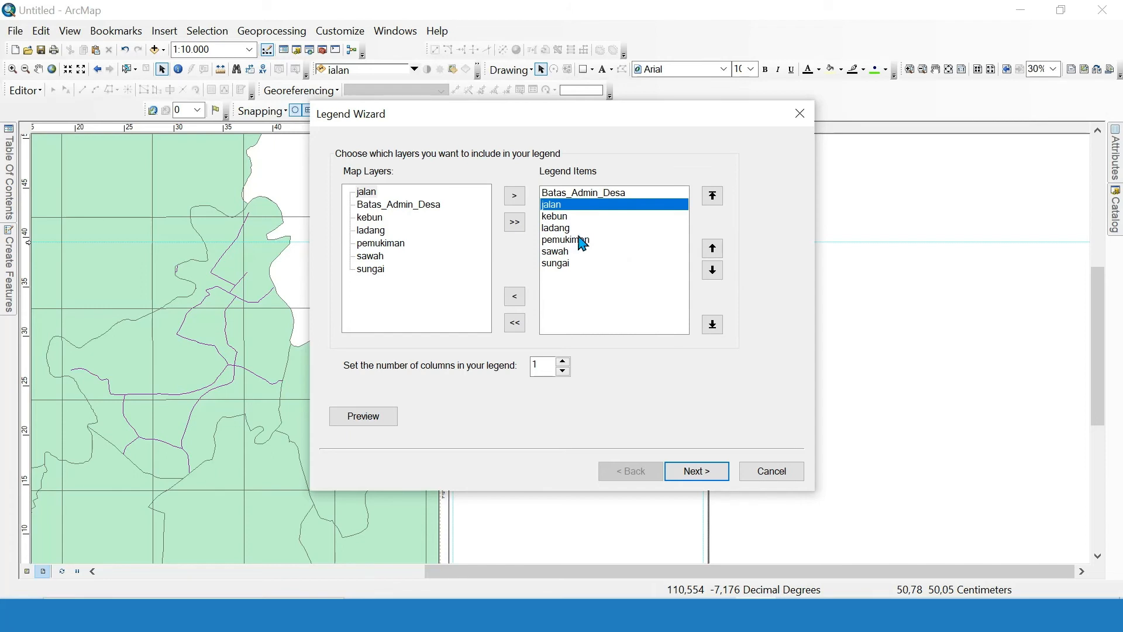
click(583, 241)
click(714, 249)
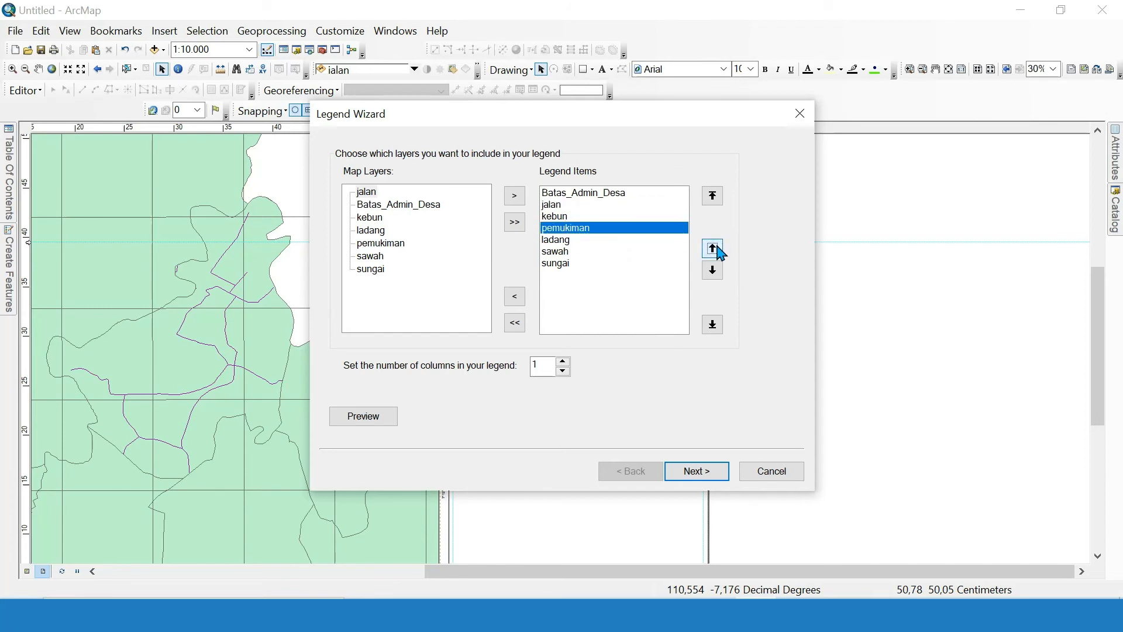
click(714, 249)
click(563, 263)
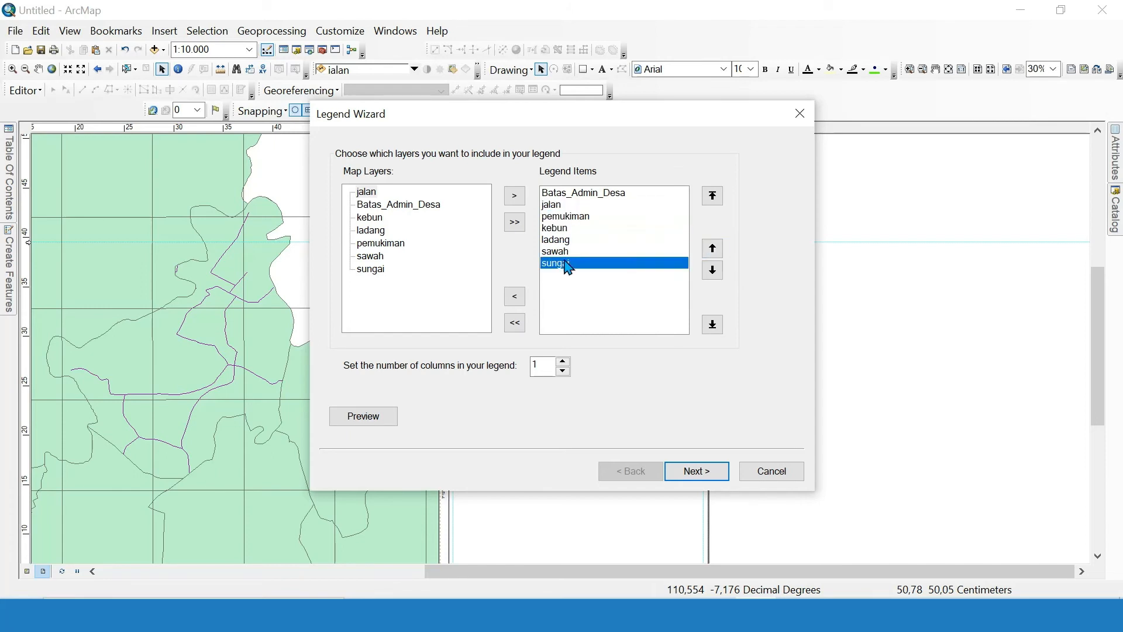
click(710, 248)
click(713, 251)
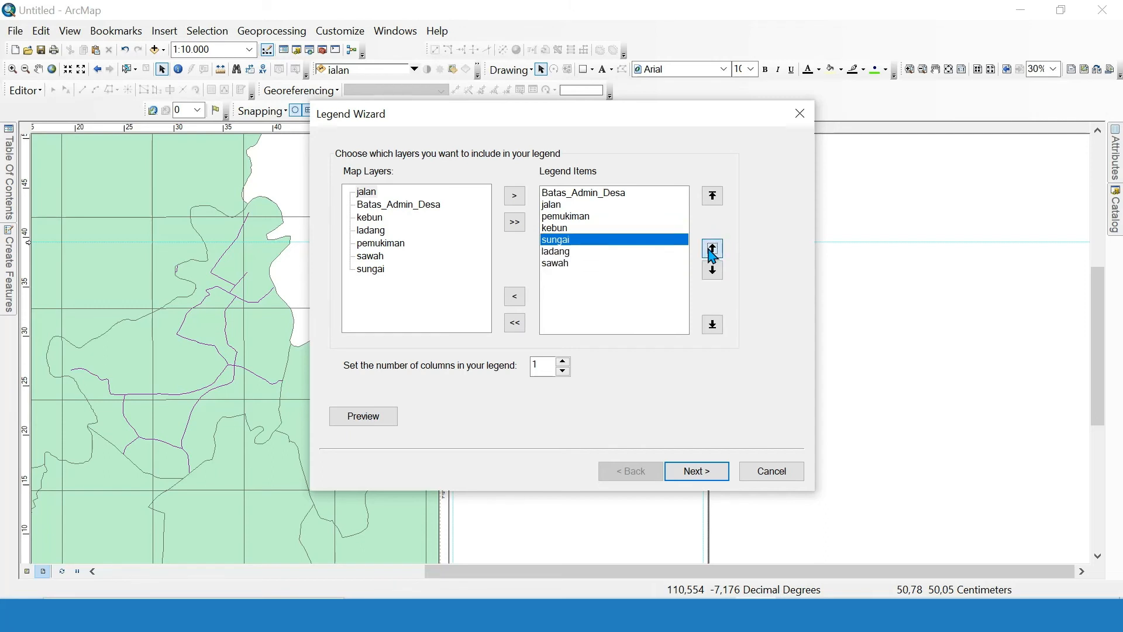
click(713, 252)
click(712, 252)
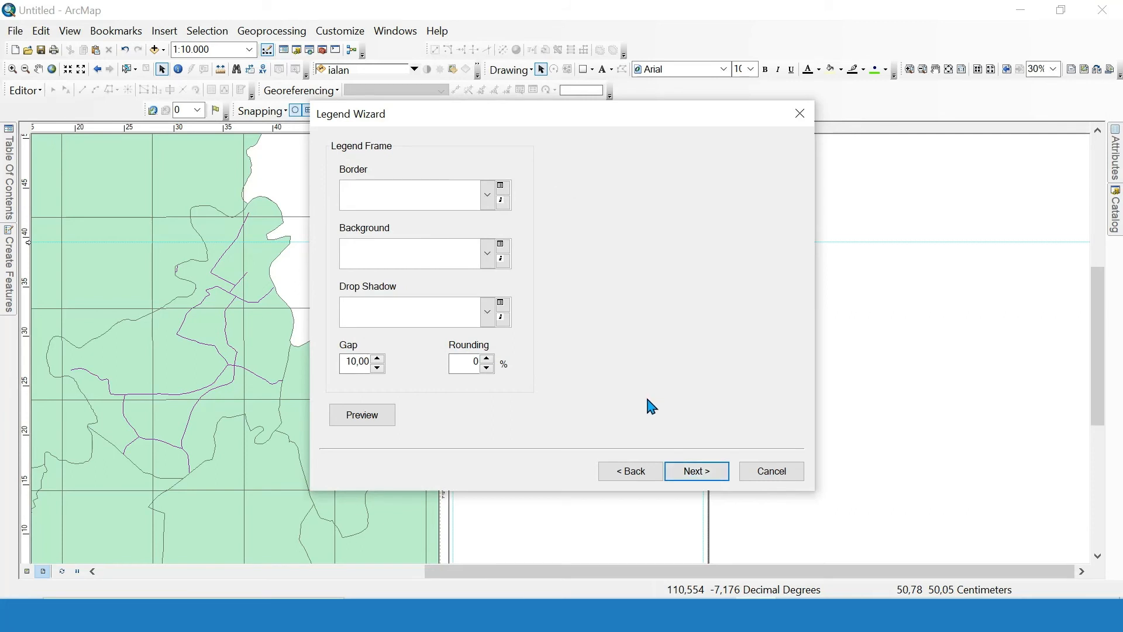
Finish the legend with the default frame, patch and spacing settings and move it into the empty box below the inset maps.
click(687, 475)
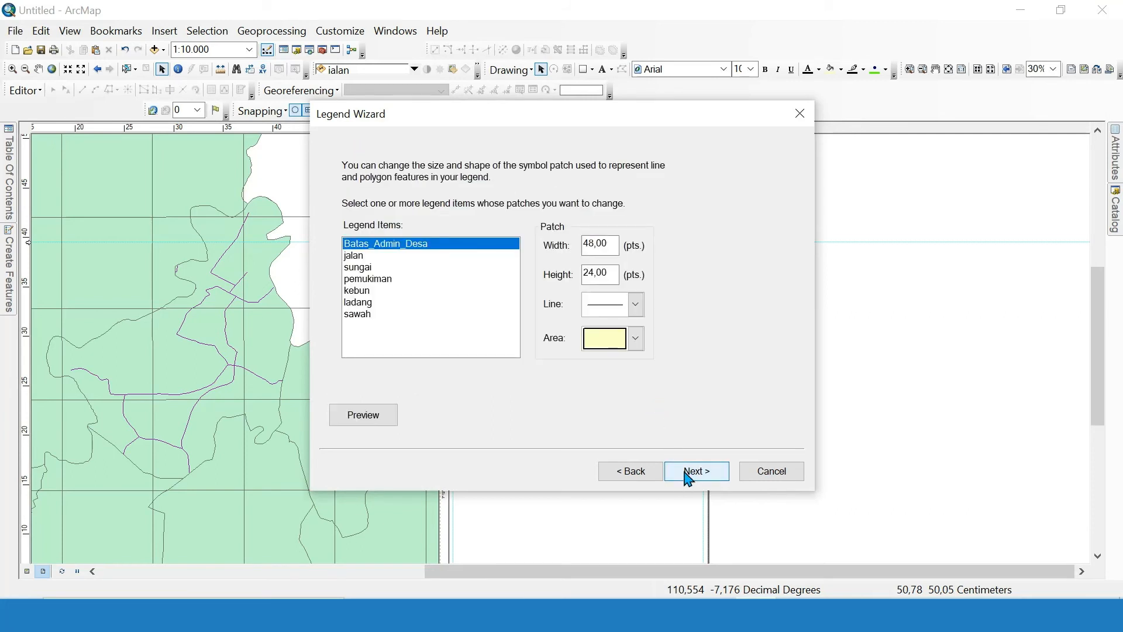
click(688, 474)
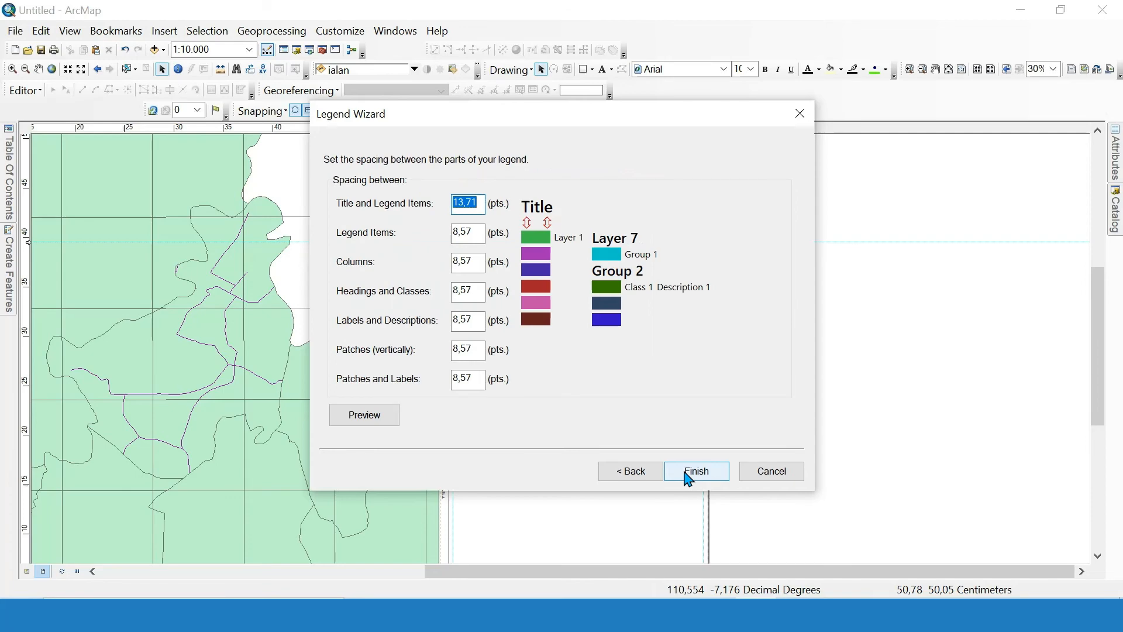
click(689, 475)
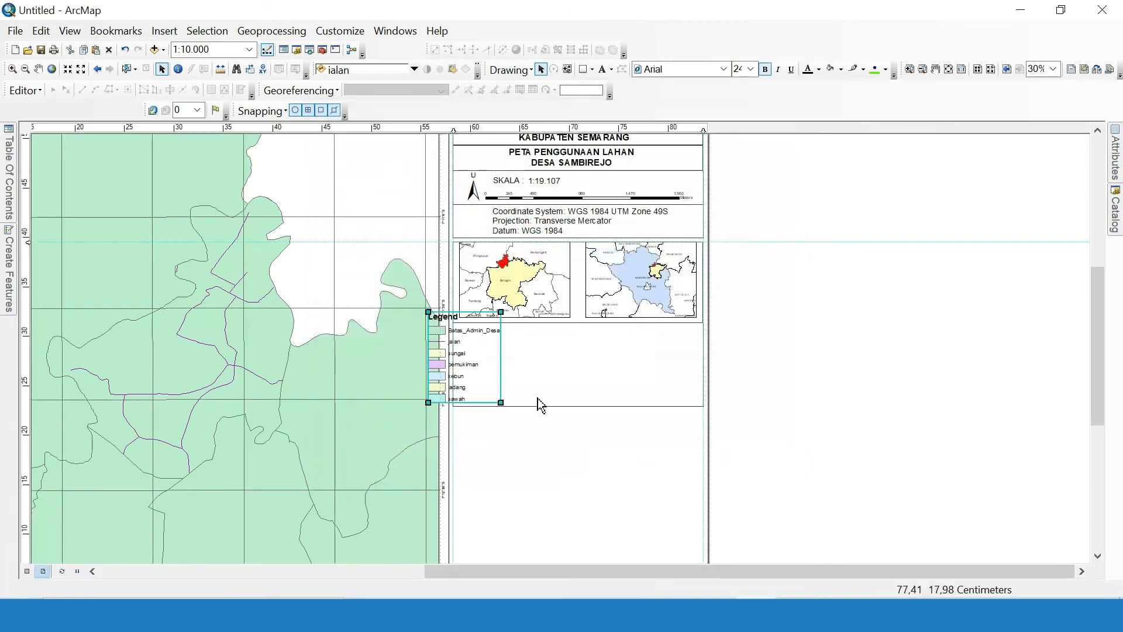
drag(465, 361, 496, 376)
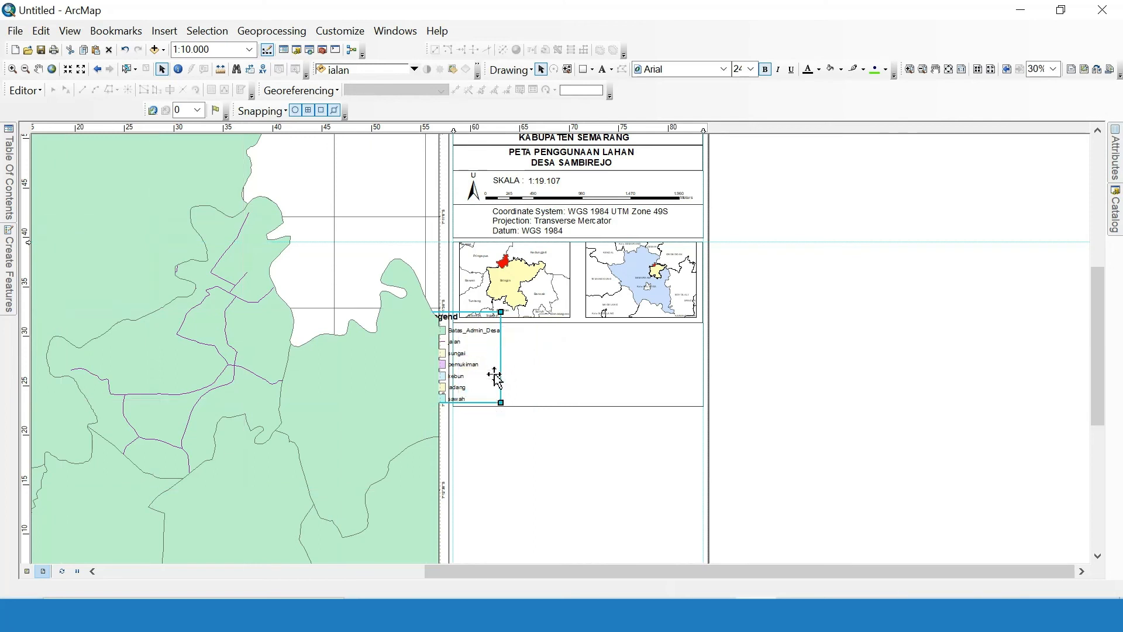
Extend the legend box's lower edge down to the bottom border of the map layout.
click(580, 406)
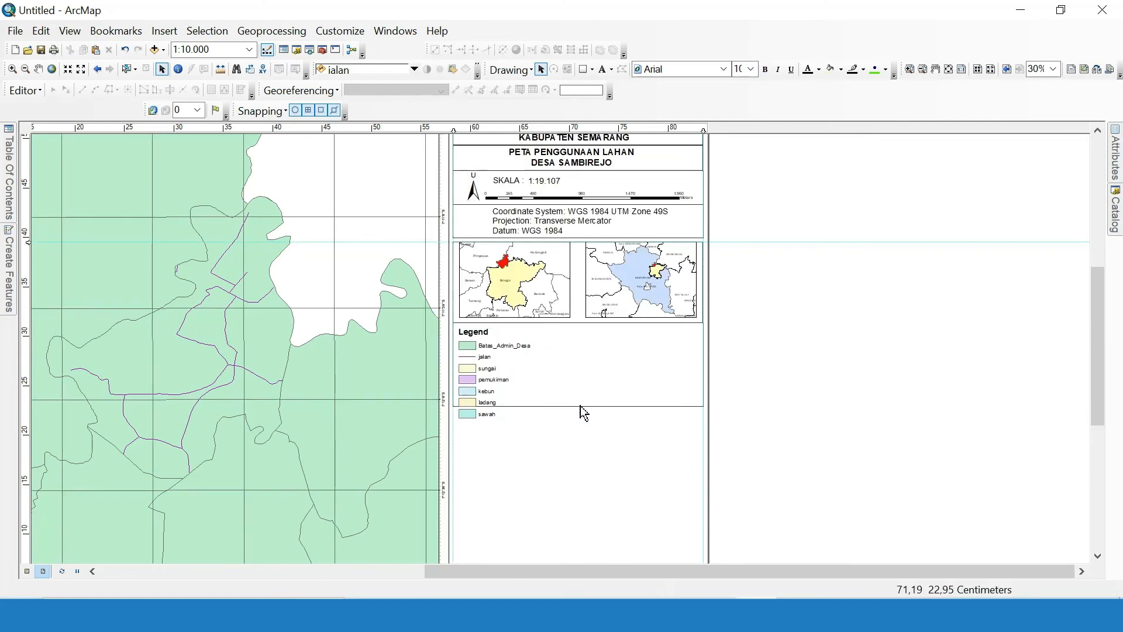
drag(1096, 333, 1100, 375)
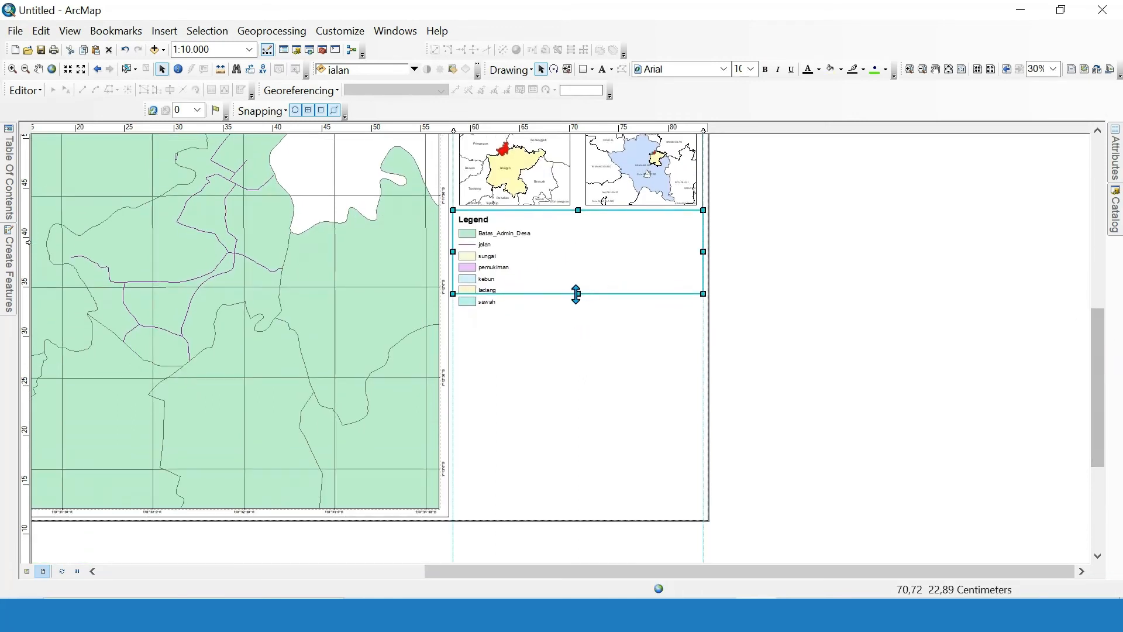
drag(571, 313, 548, 523)
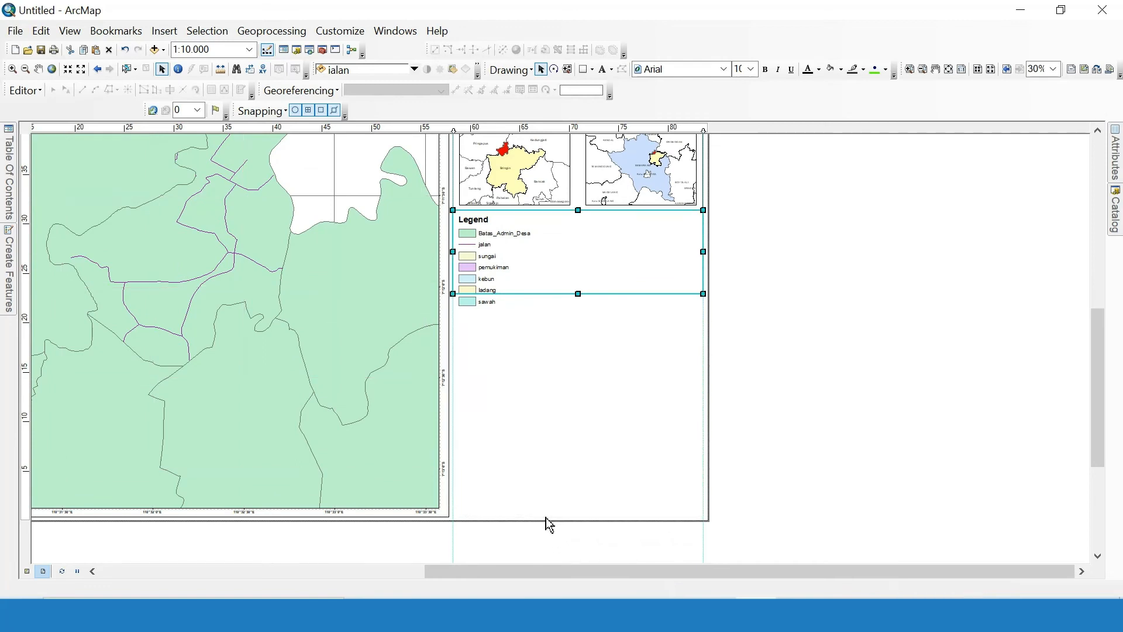
Change the legend's title to KETERANGAN and accept the legend properties.
click(483, 275)
right_click(483, 275)
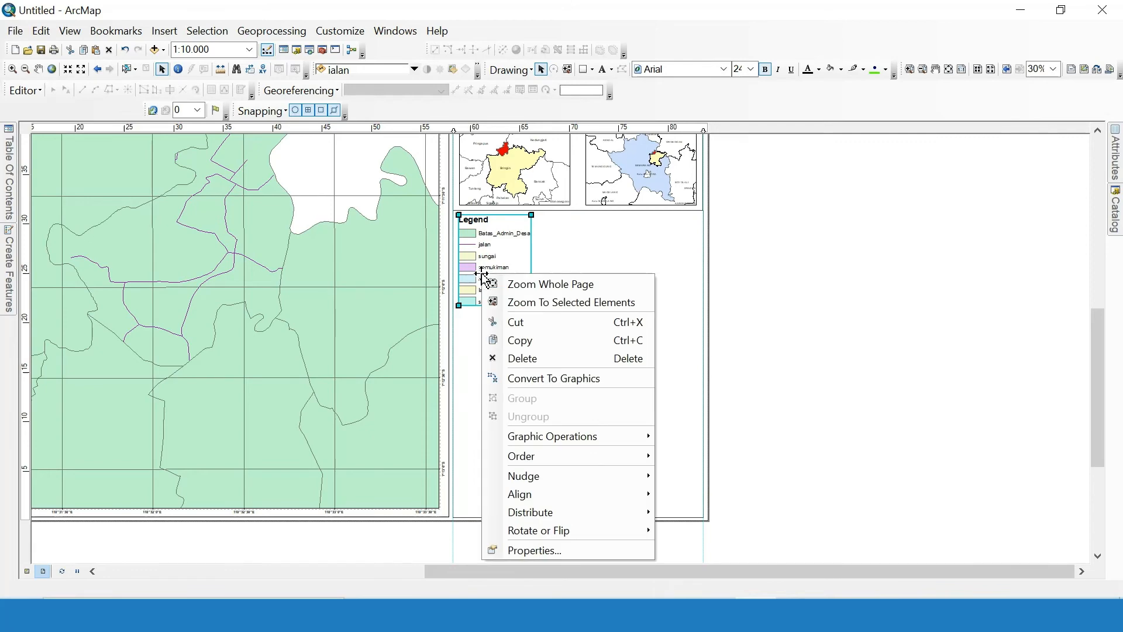
click(554, 551)
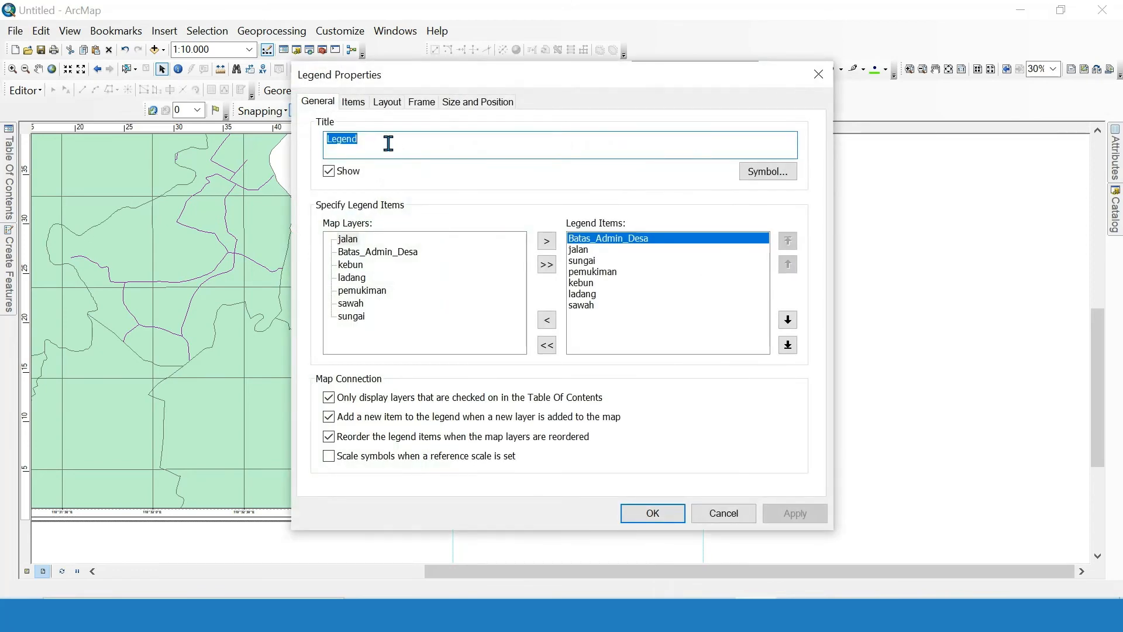
text(LE)
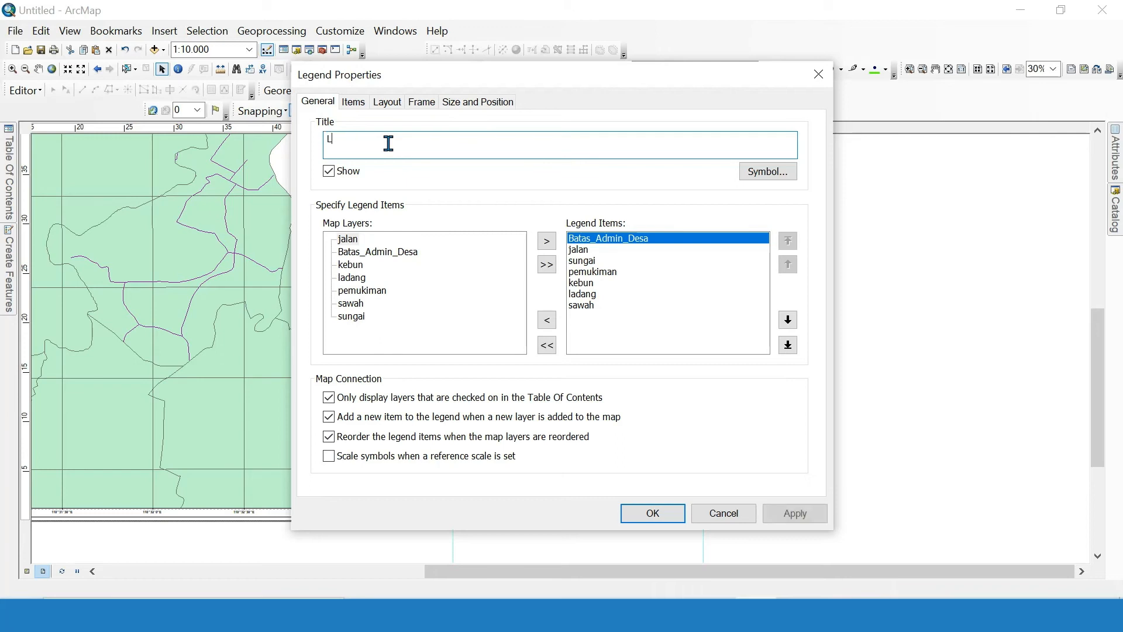
key(BackSpace)
key(BackSpace)
text(KETERANGAN)
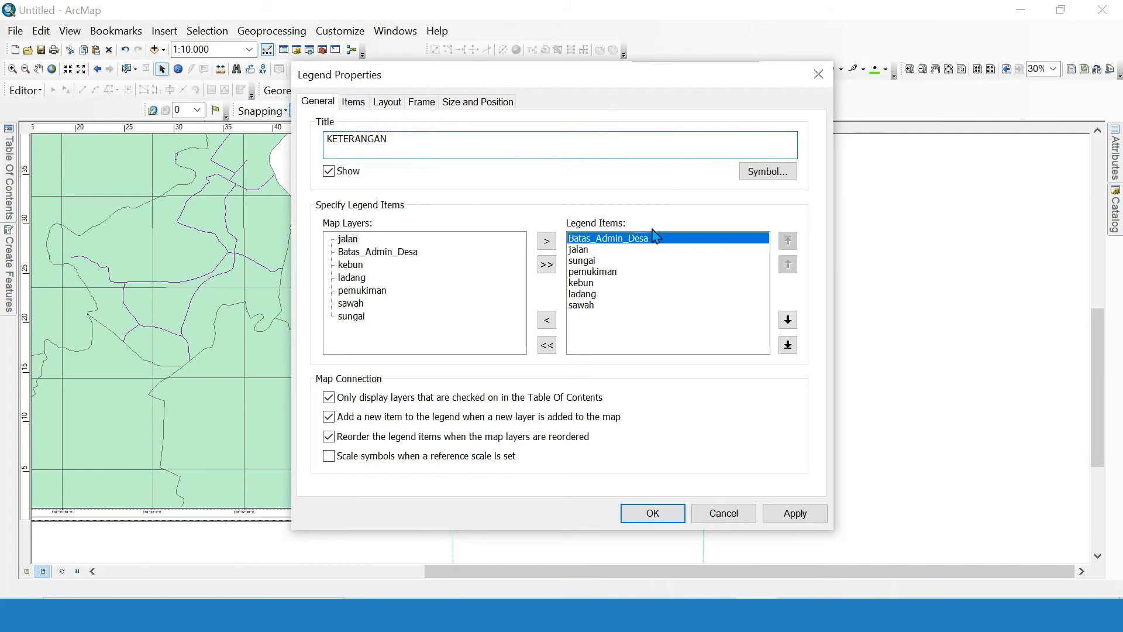
click(670, 515)
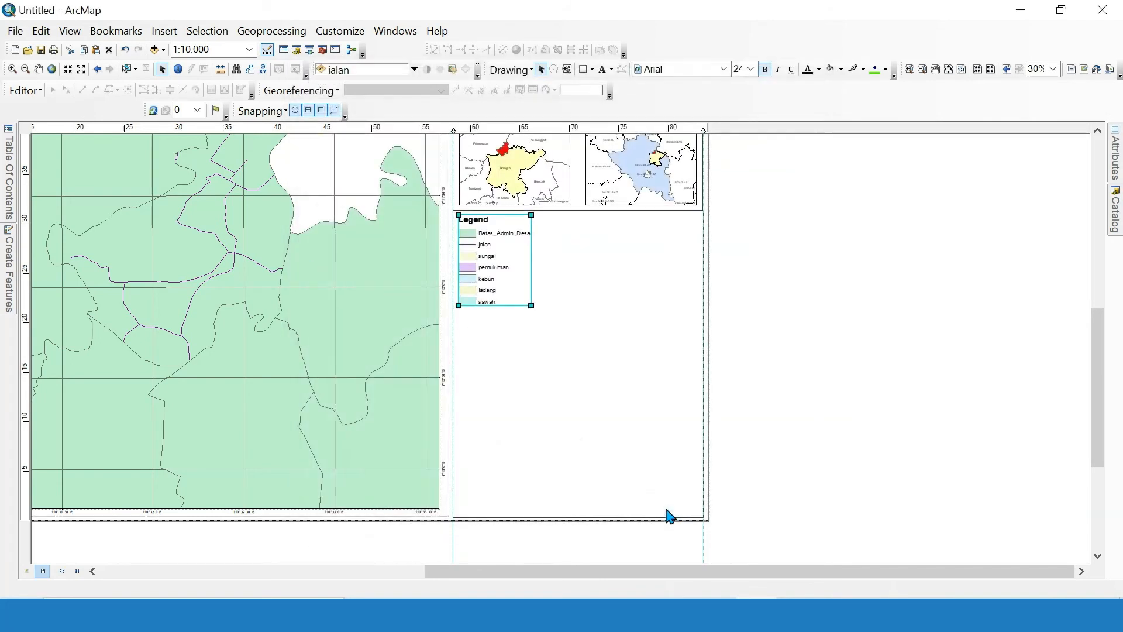
click(883, 228)
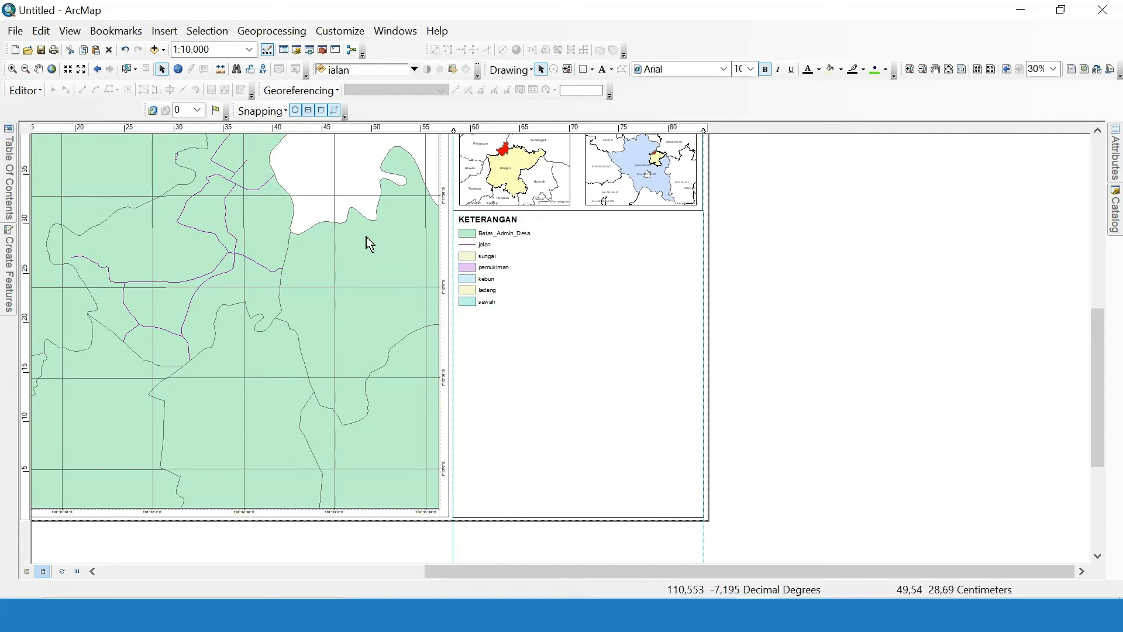
Rename the Batas_Admin_Desa layer in the main data frame as Batas Administrasi Desa.
mouse_move(11, 191)
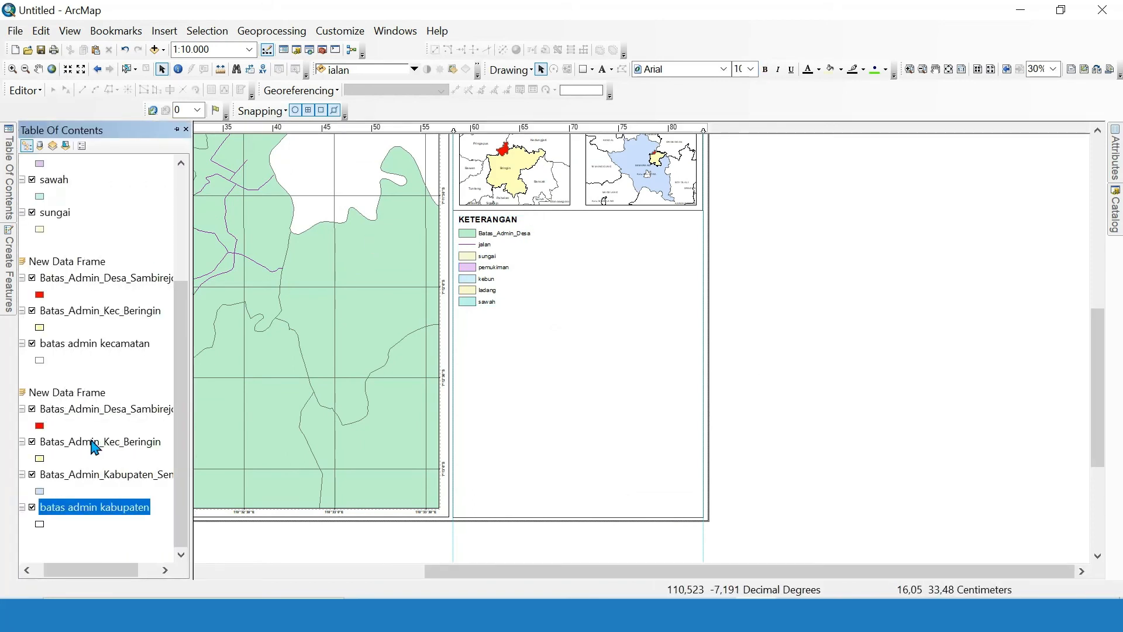
scroll(111, 351, up, 5)
click(100, 217)
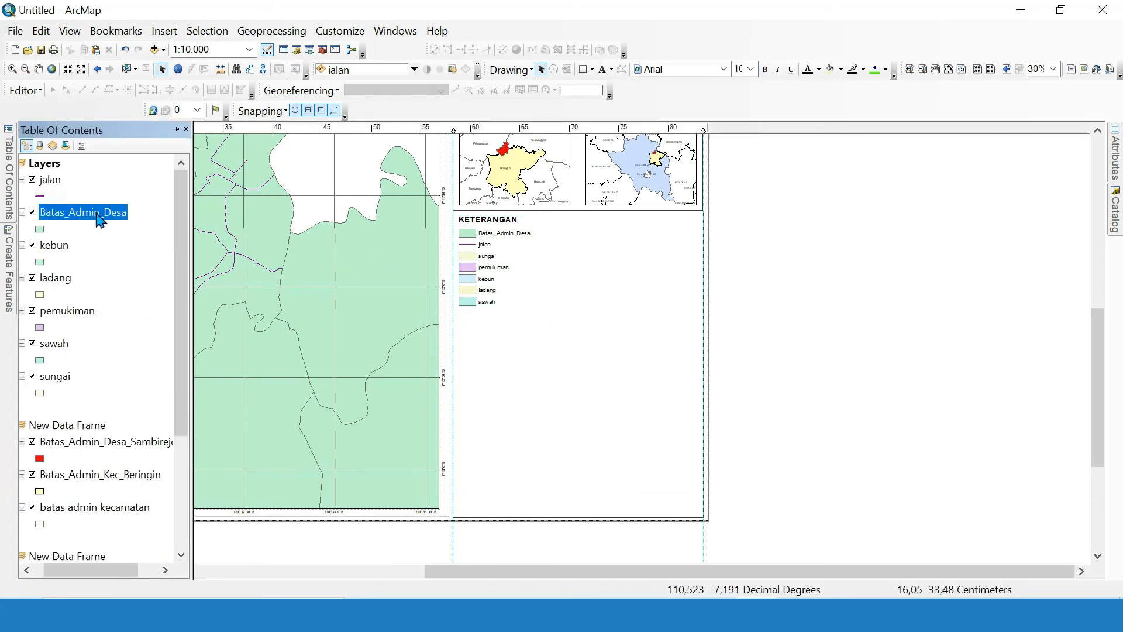
click(98, 214)
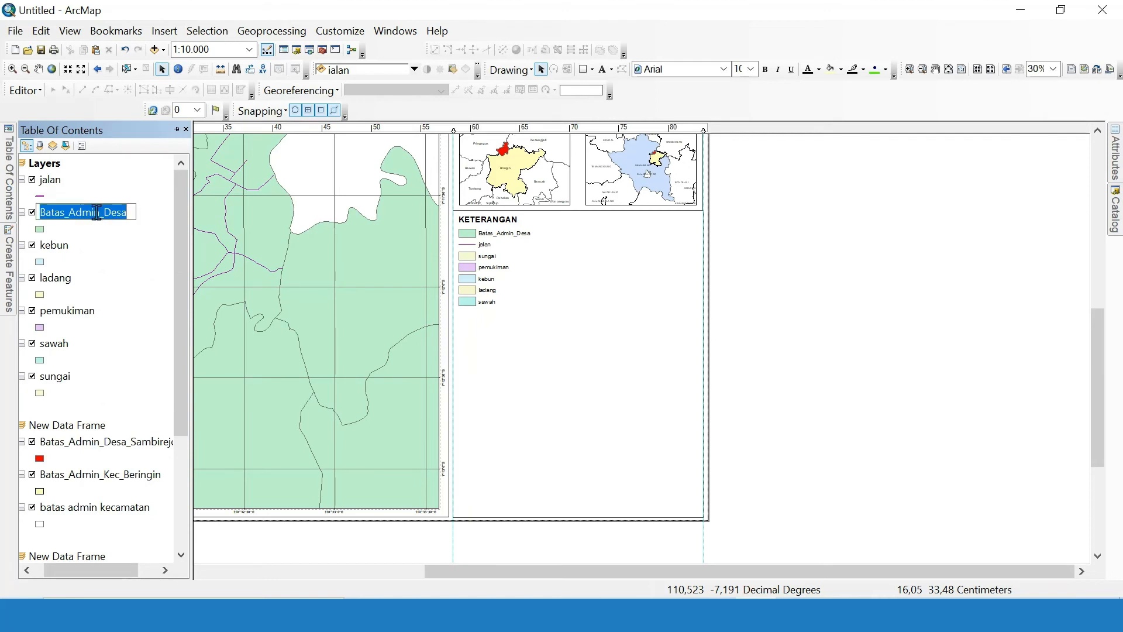
text(Batas A)
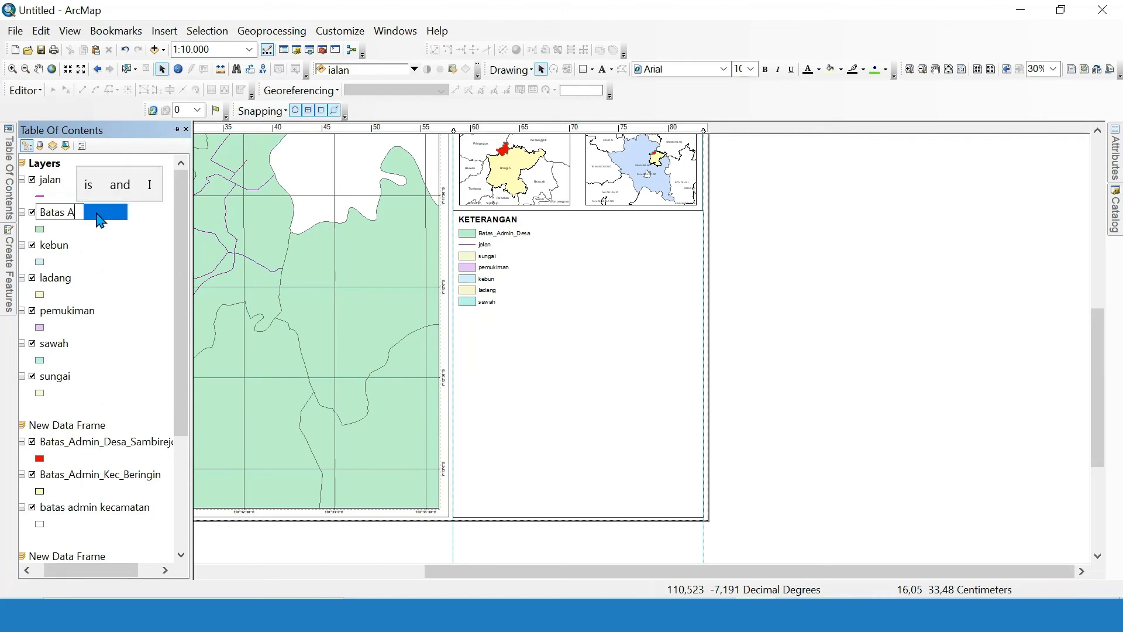
text(dministr)
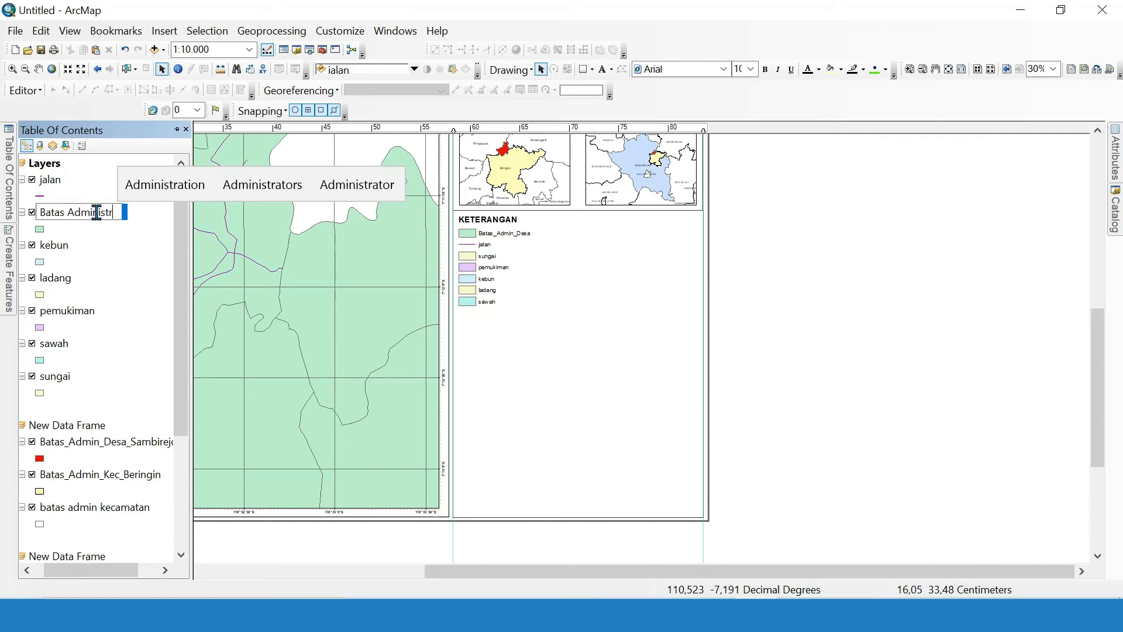
text(asi Desa)
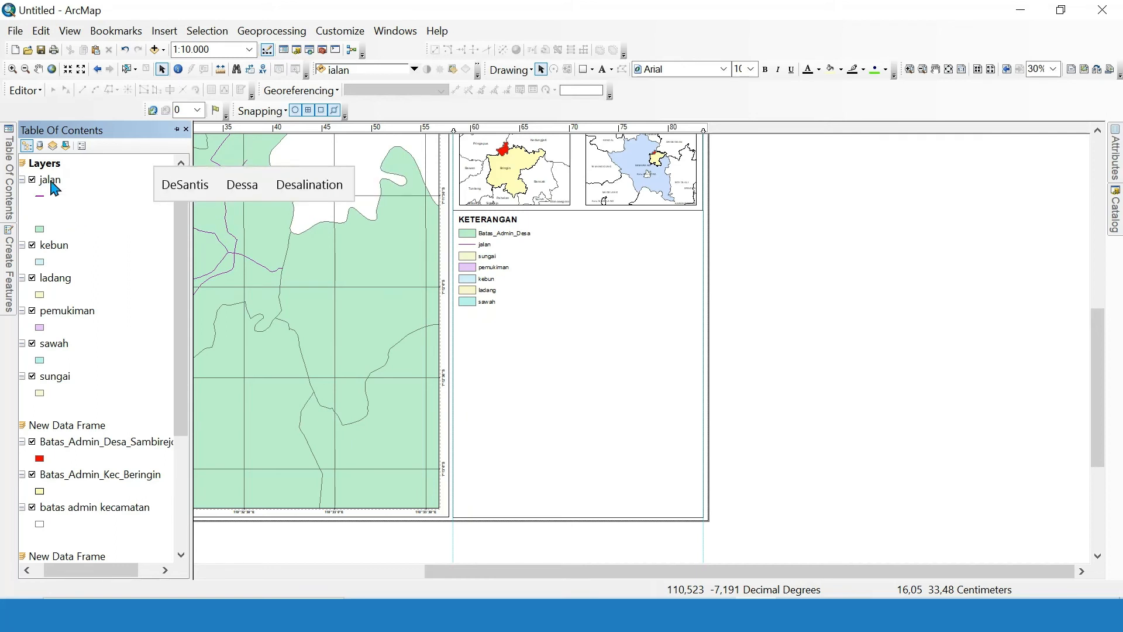
key(Return)
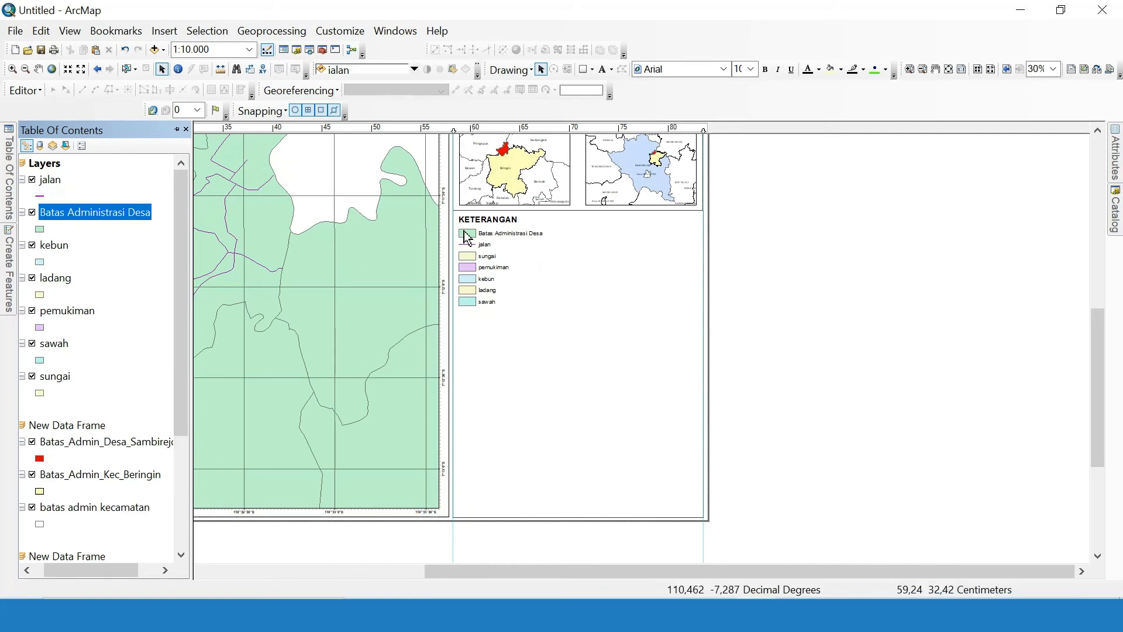
Capitalize the names of the jalan and kebun layers as Jalan and Kebun.
click(51, 180)
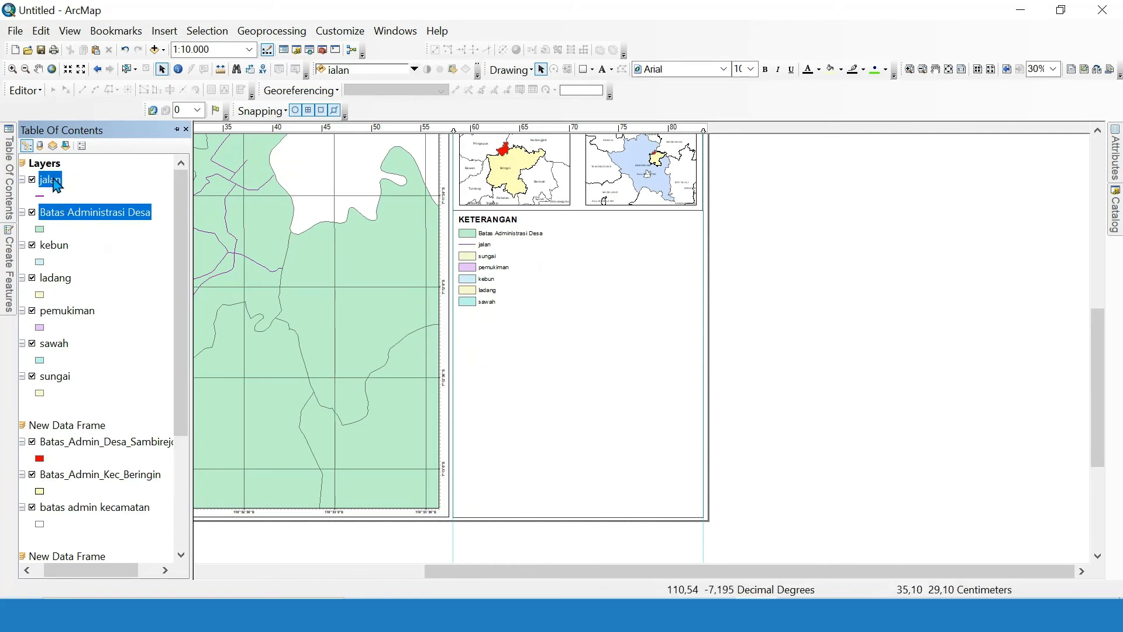
click(51, 179)
text(Jalan)
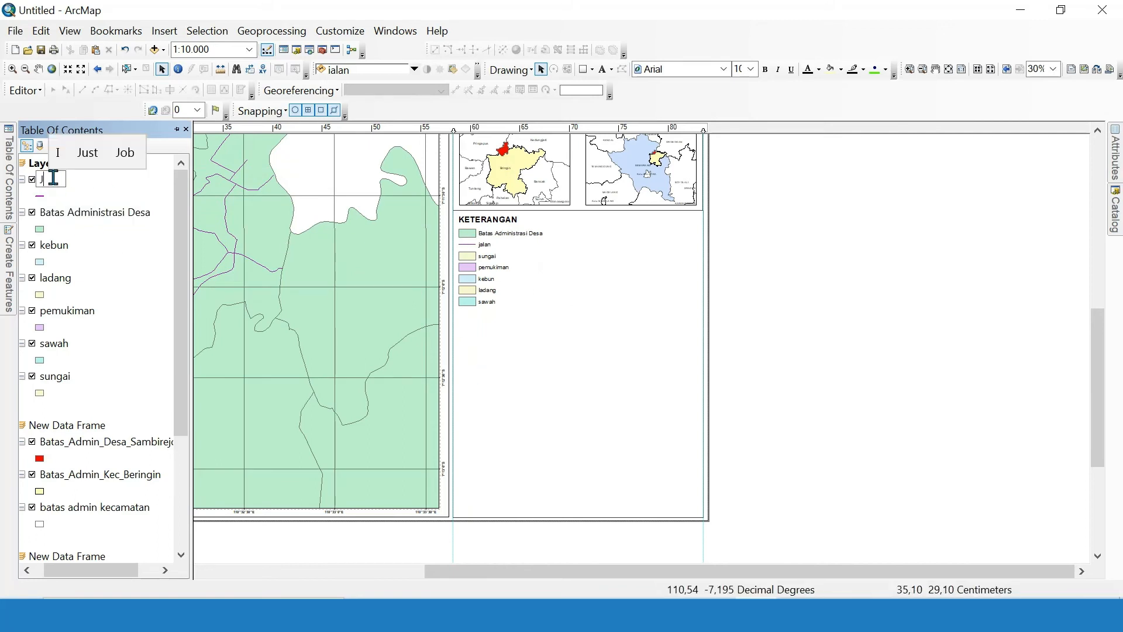
key(Return)
ctrl+click(59, 248)
click(59, 248)
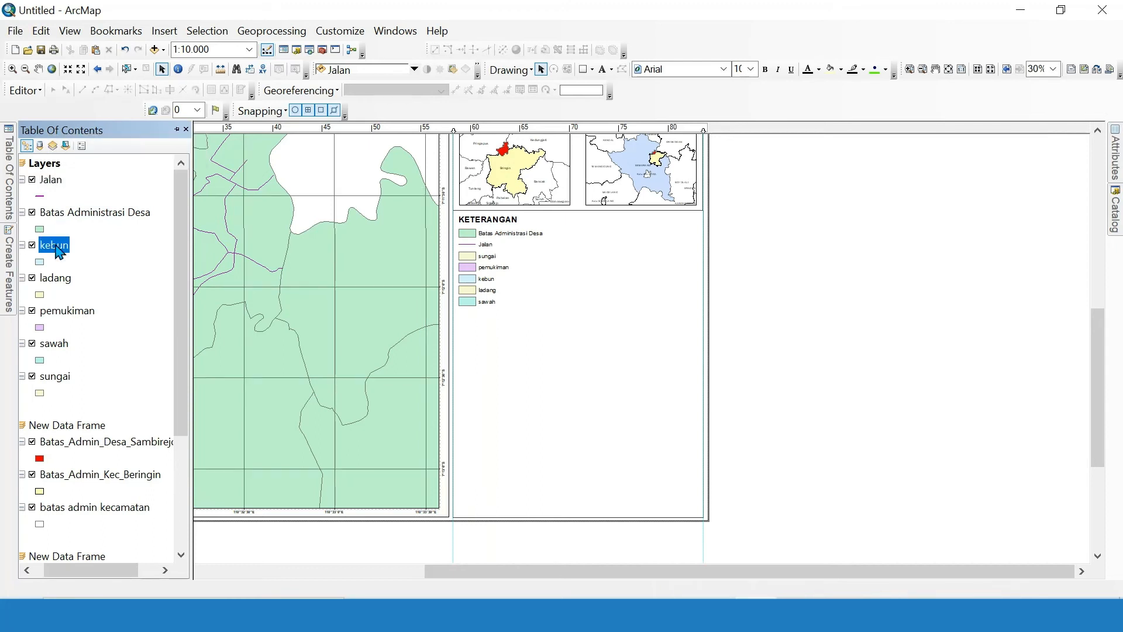
click(58, 248)
text(Kebu)
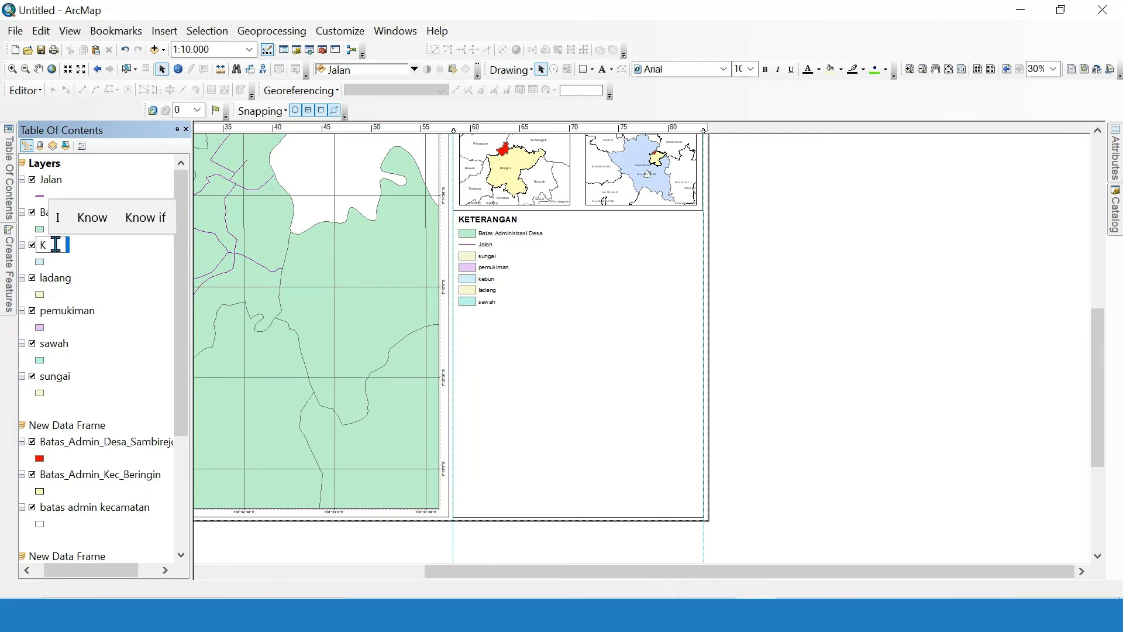
text(n)
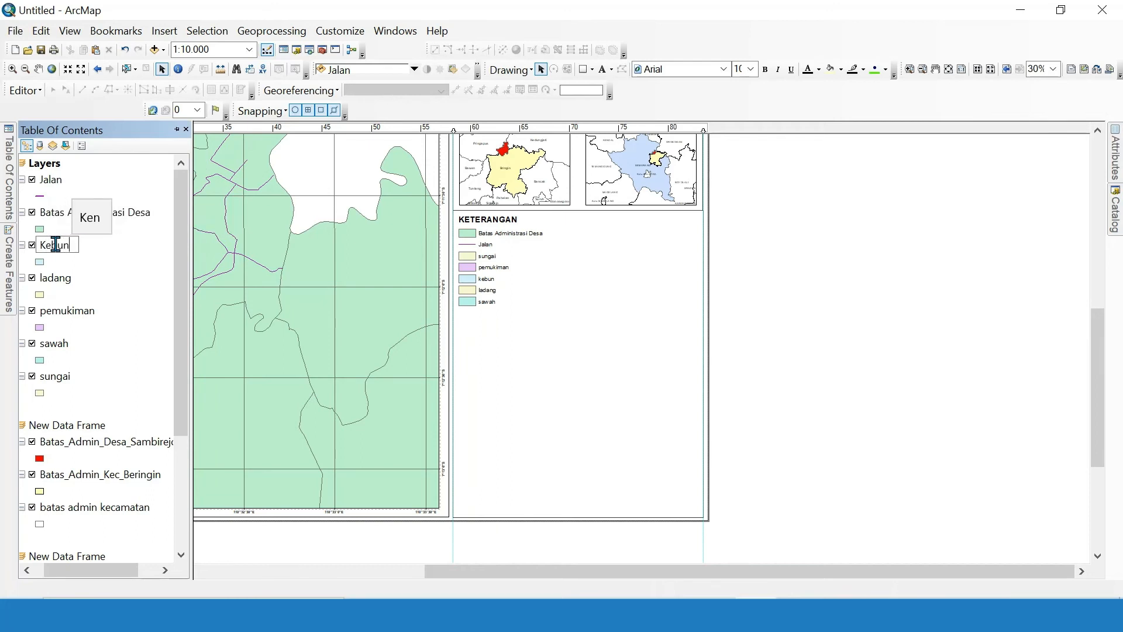
key(Return)
Capitalize the names of the ladang and pemukiman layers as Ladang and Pemukiman.
ctrl+click(65, 282)
click(64, 283)
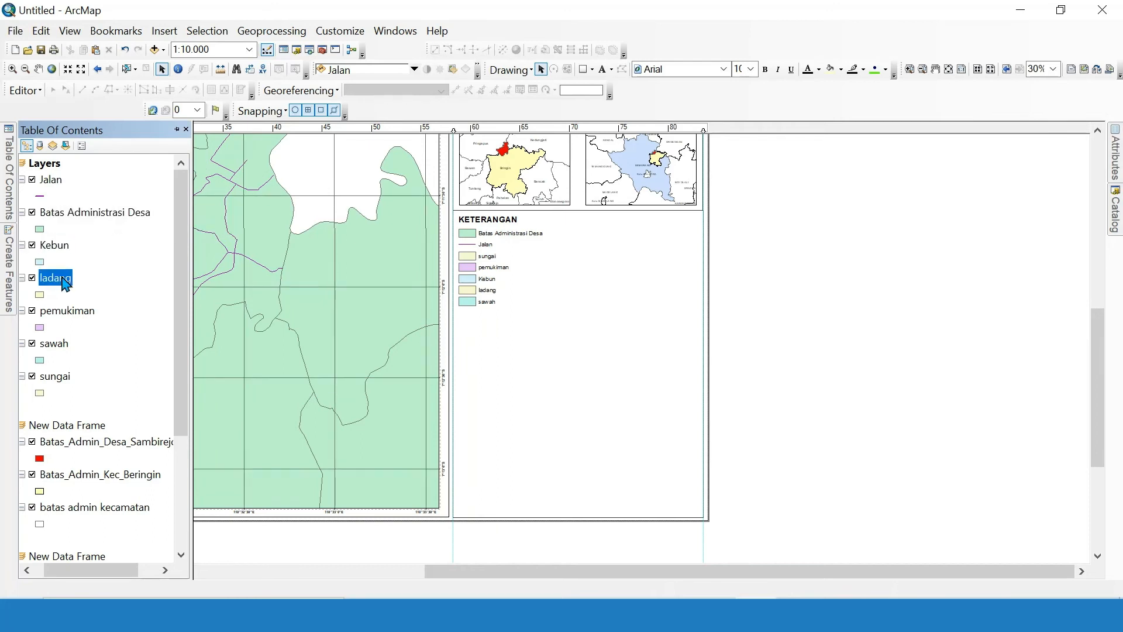
text(Ladang)
key(Return)
click(76, 317)
click(76, 316)
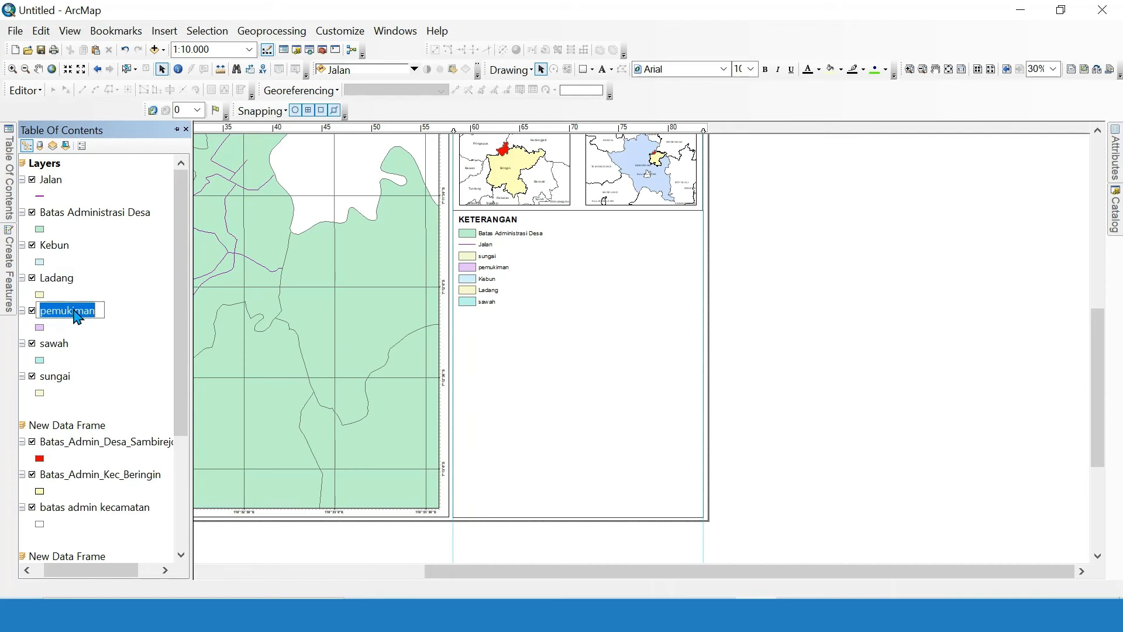
text(Pemukiman)
key(Return)
Capitalize the names of the sawah and sungai layers as Sawah and Sungai.
click(58, 346)
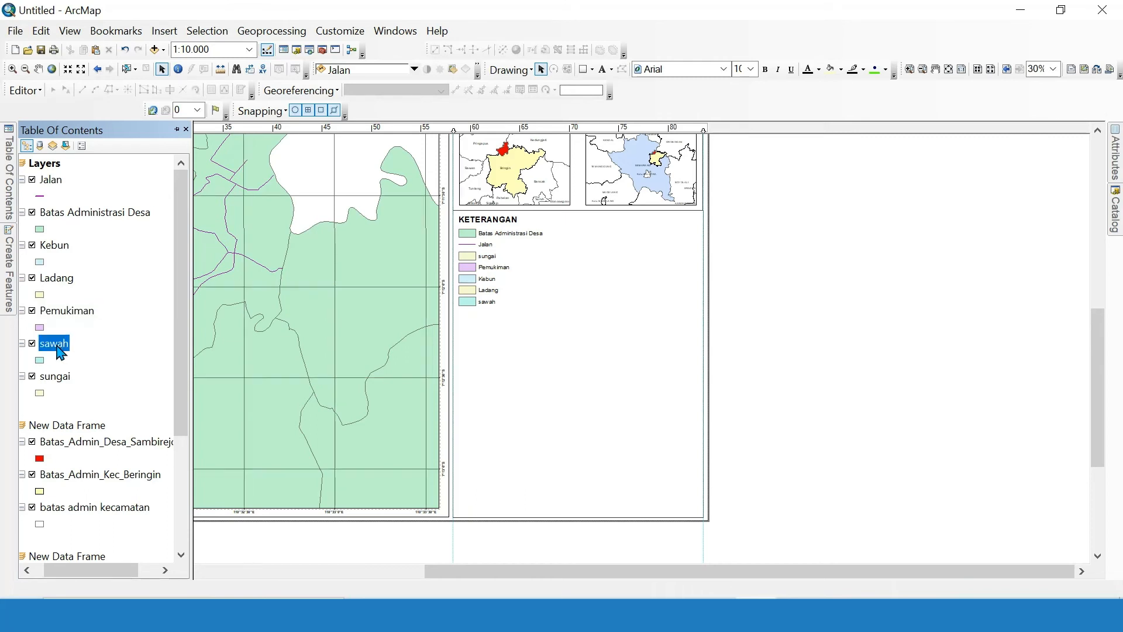
text(Sawah)
key(Return)
click(67, 379)
text(Sungai)
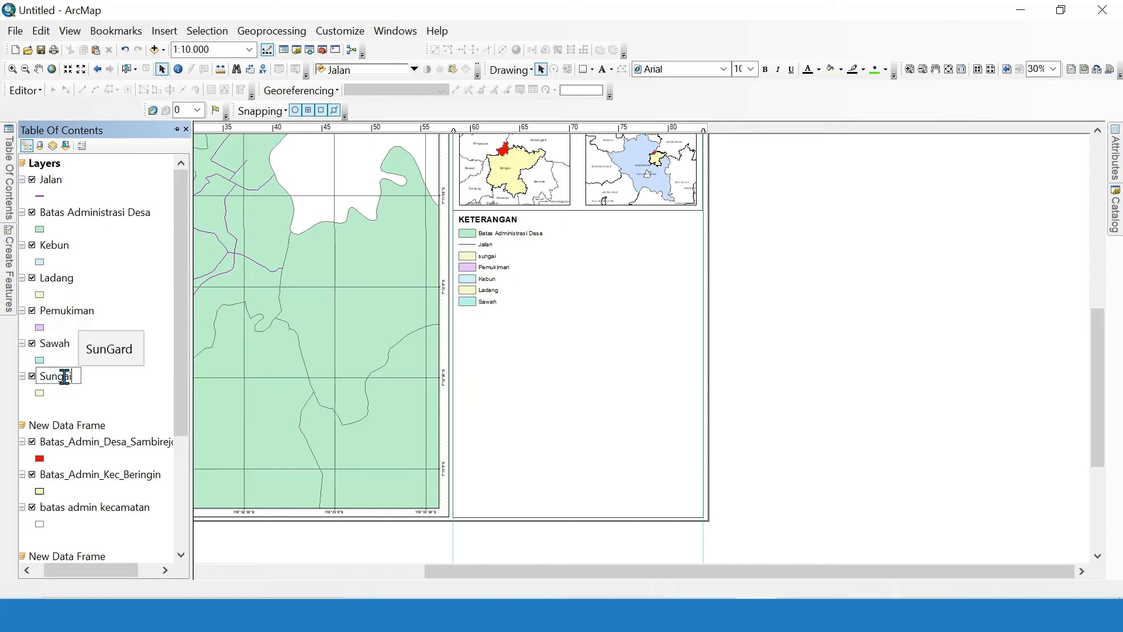
key(Return)
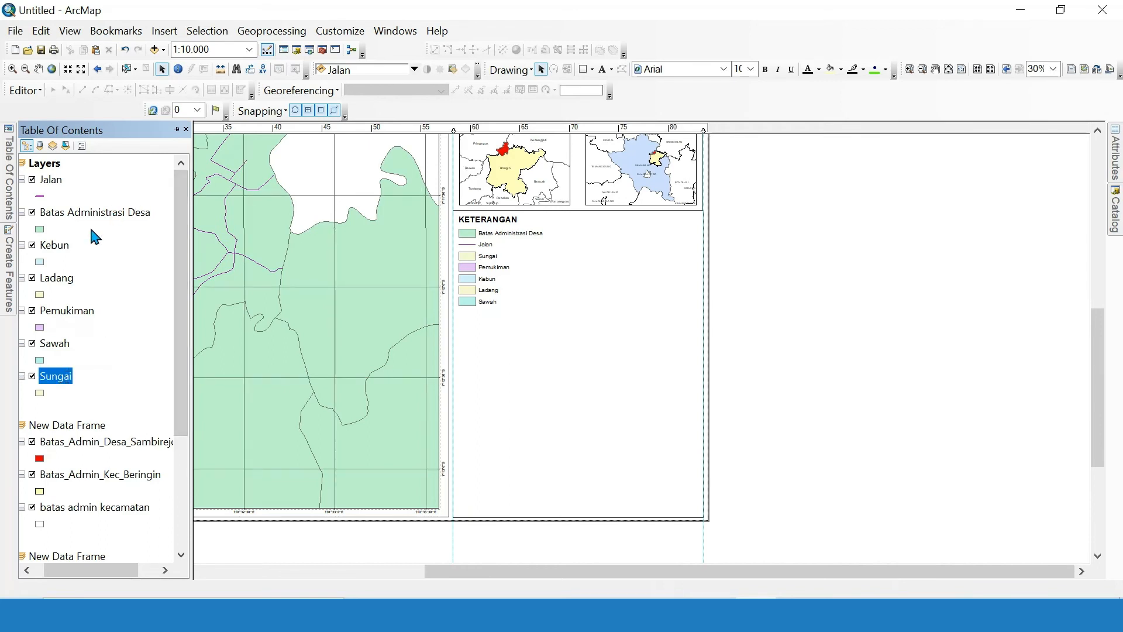
Move the Batas Administrasi Desa layer below the other layers in the main data frame and make it the first legend item.
drag(89, 223, 104, 373)
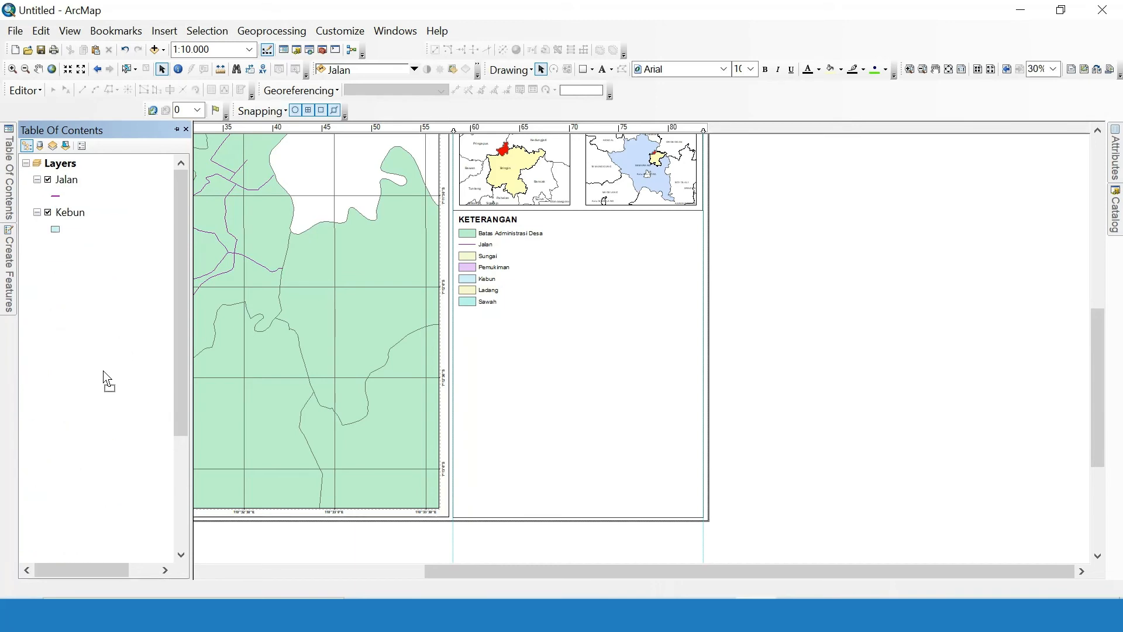
click(483, 267)
right_click(484, 266)
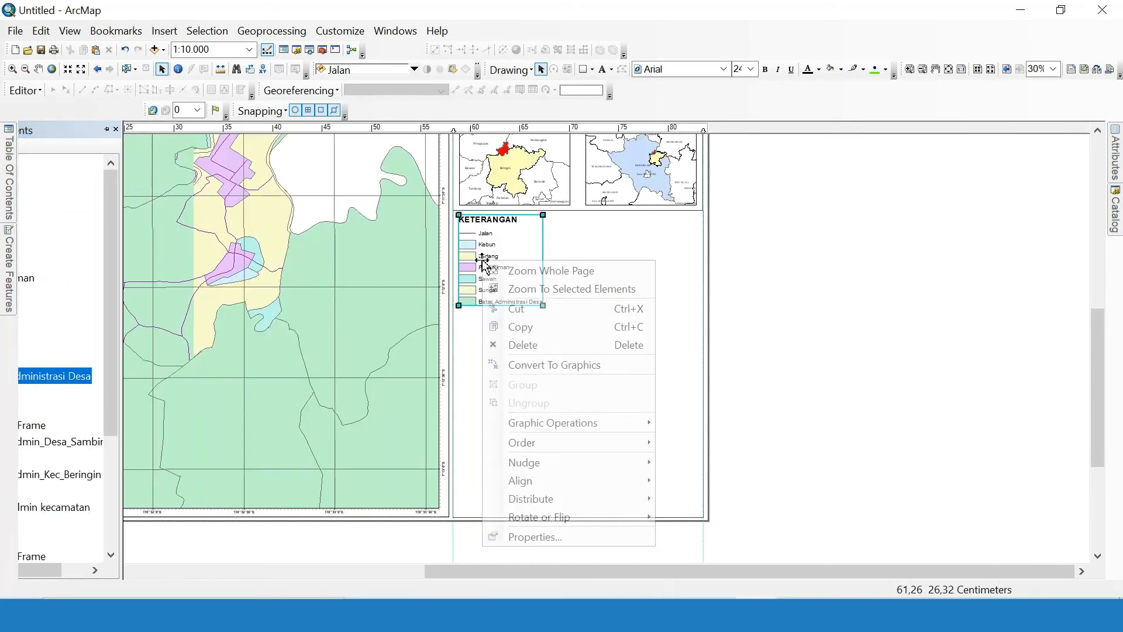
click(556, 539)
click(593, 305)
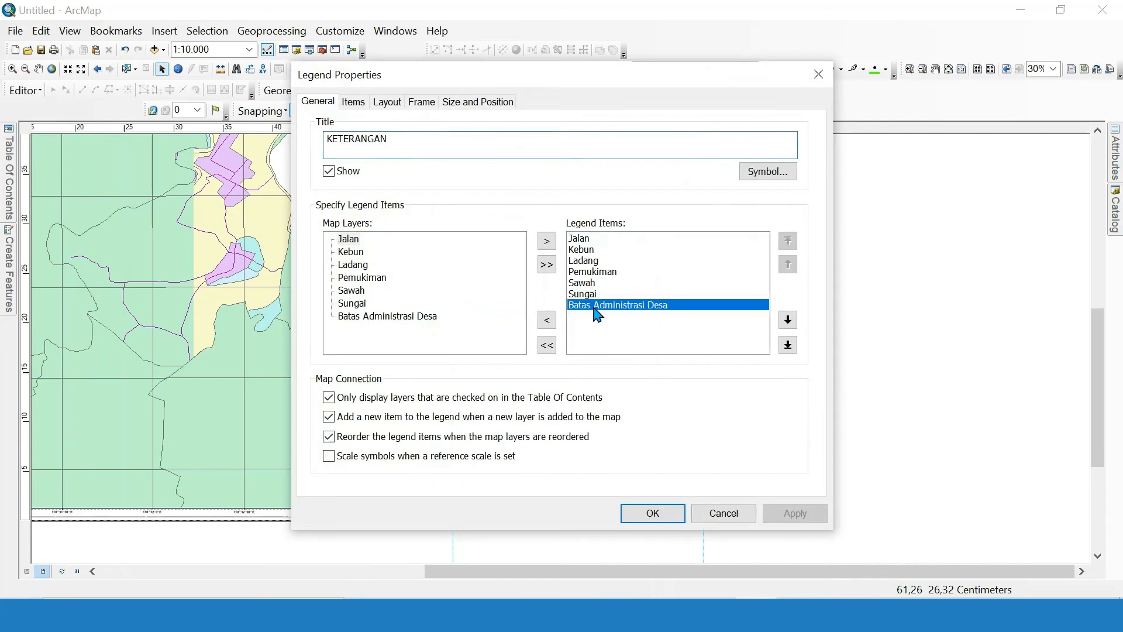
click(790, 242)
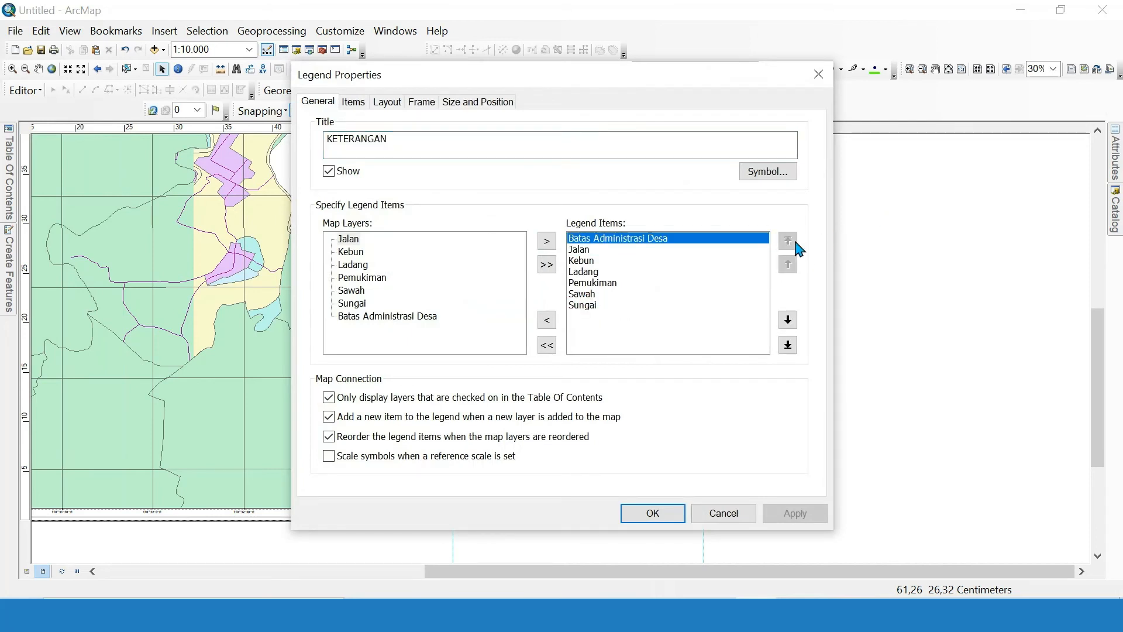
click(676, 518)
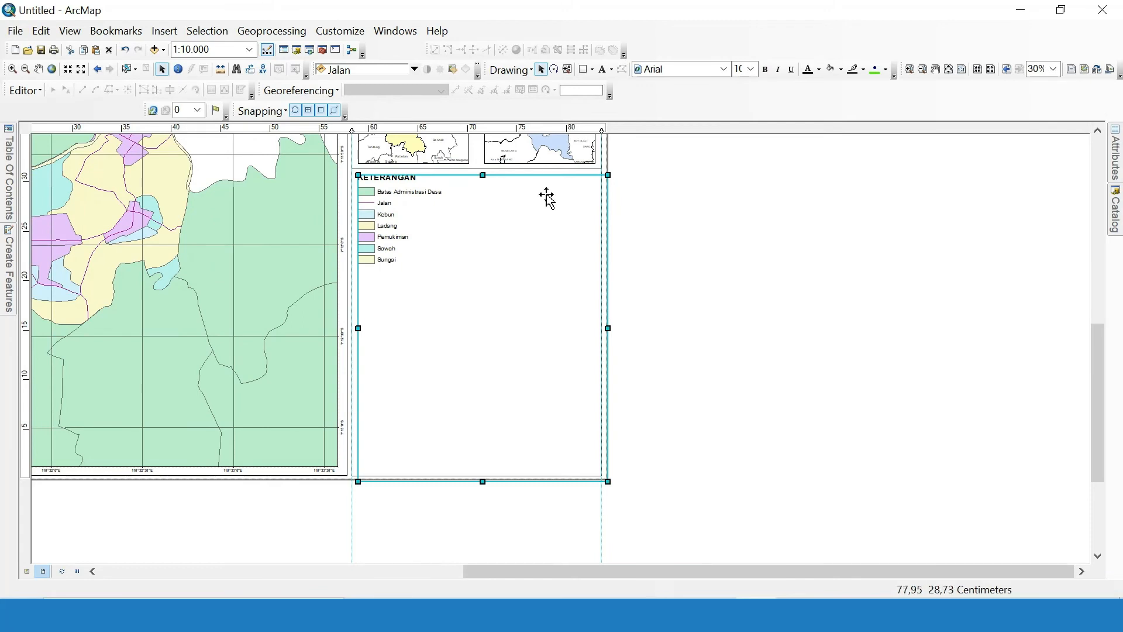
Shrink the copied box below the legend to a shallow strip and fit it against the lower edge of the information column.
drag(482, 175, 472, 444)
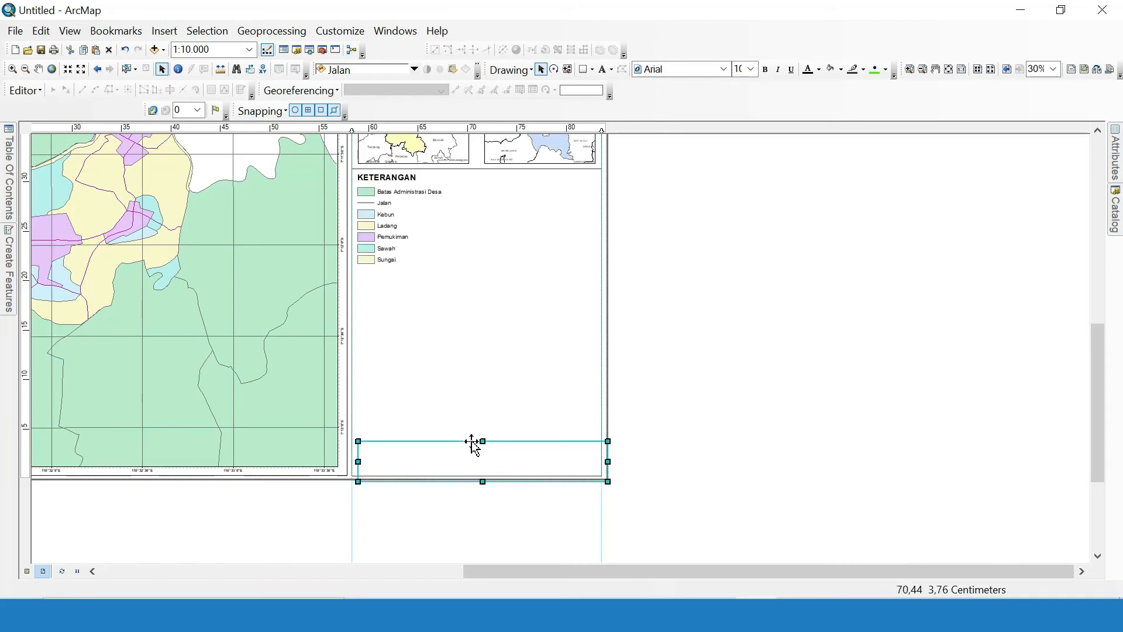
mouse_move(475, 445)
mouse_down()
mouse_move(469, 417)
mouse_move(468, 436)
mouse_up()
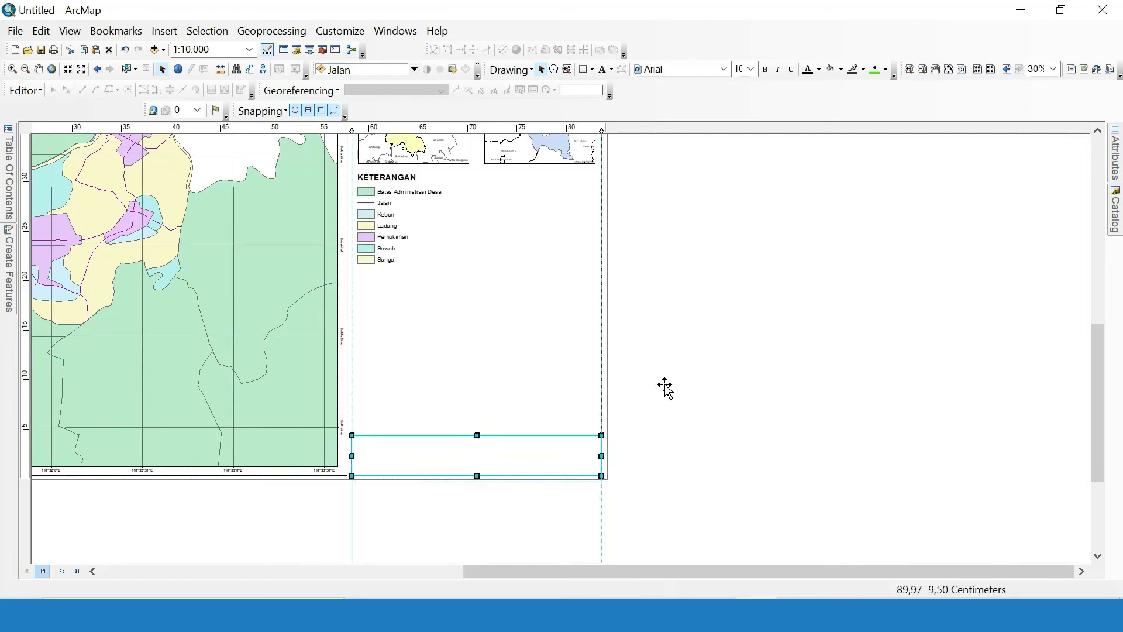
click(643, 379)
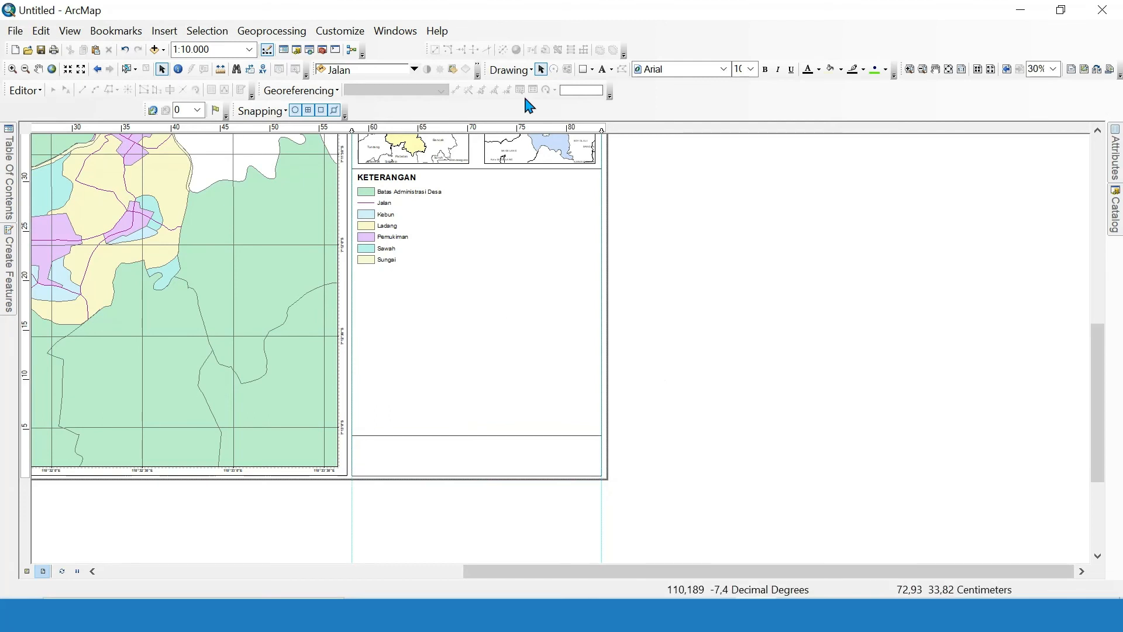
Insert a text element in the strip below the legend and enter "Sumber Peta :" as its first line.
click(601, 70)
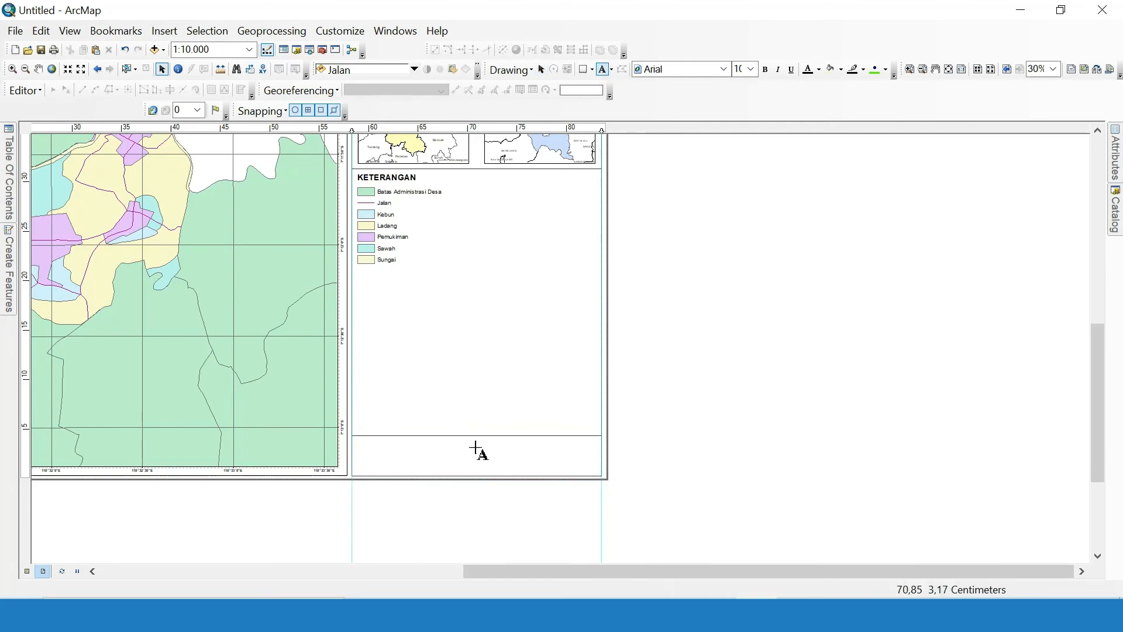
click(377, 446)
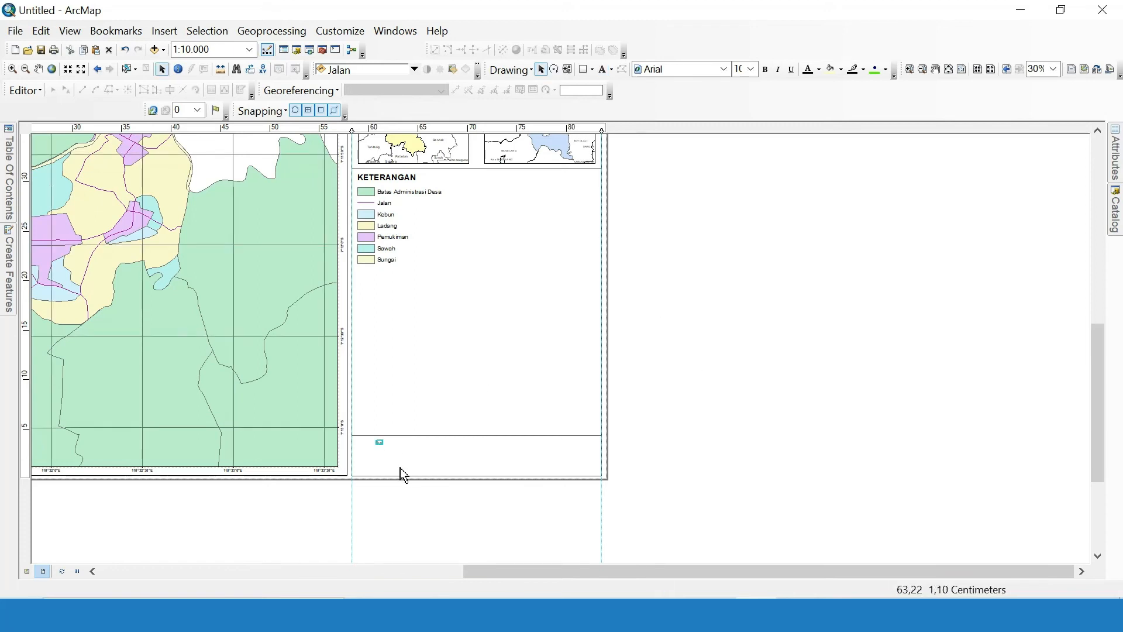
scroll(400, 468, down, 3)
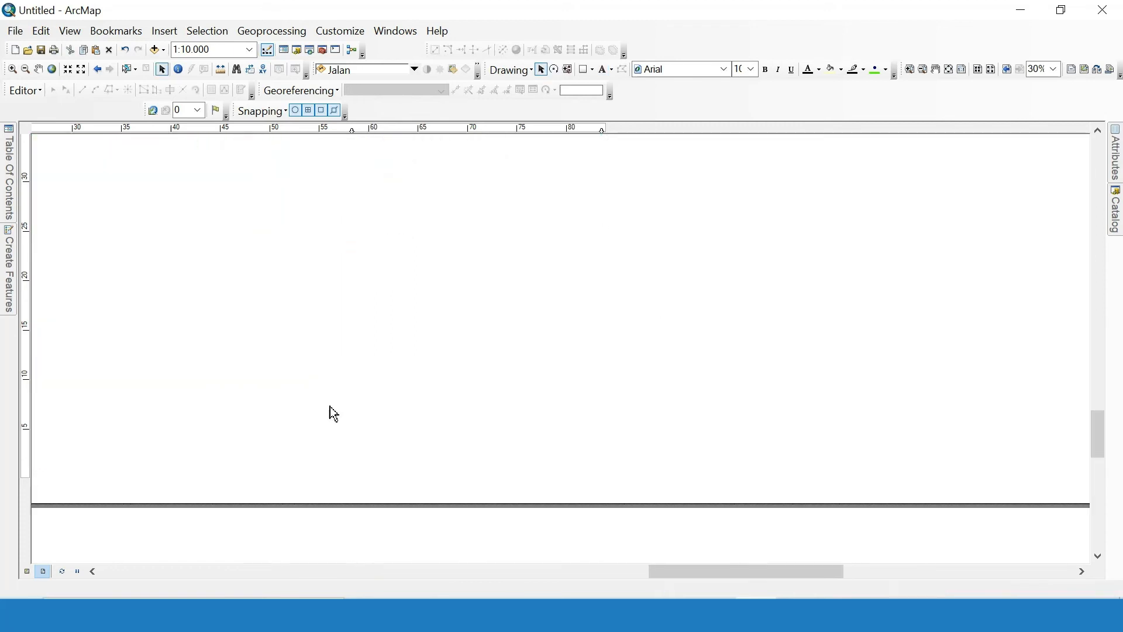
right_click(336, 388)
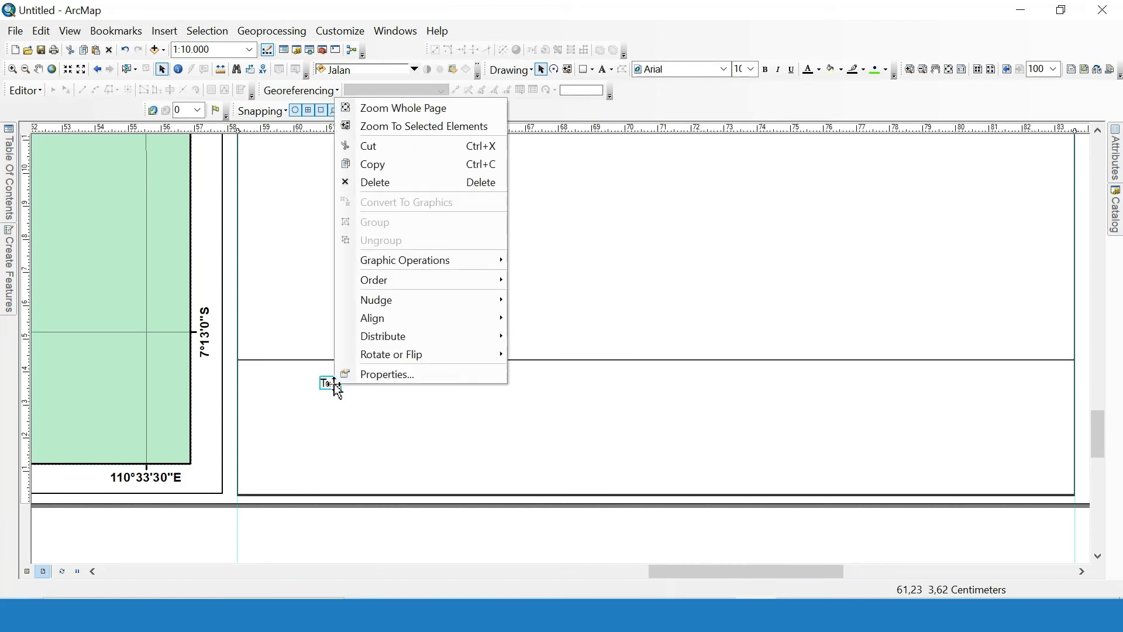
click(368, 374)
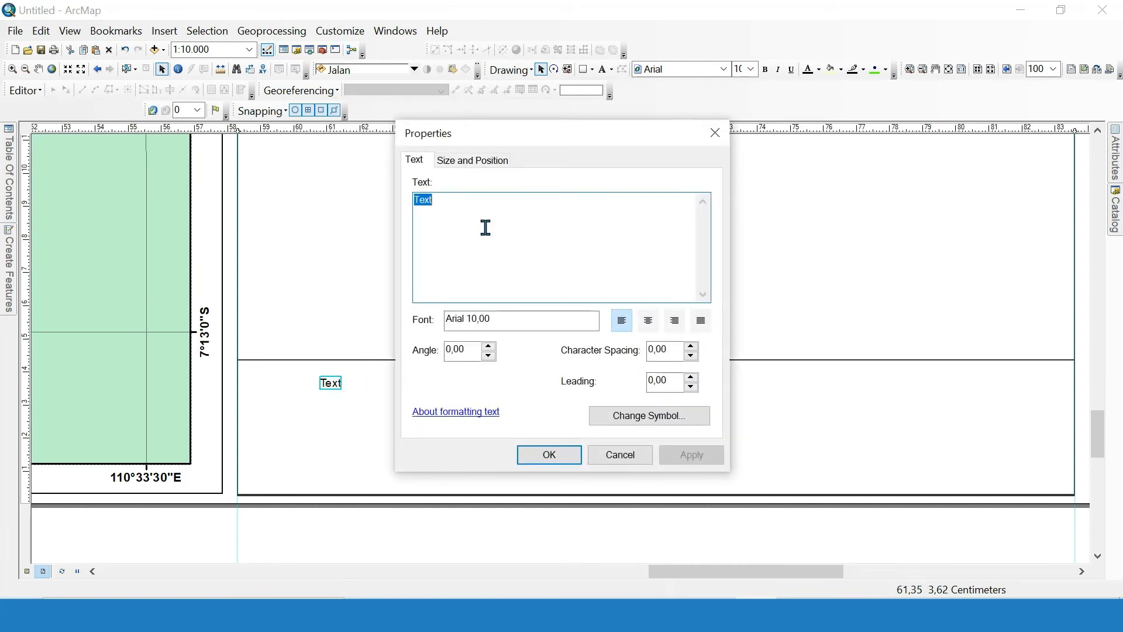
text(Sumber )
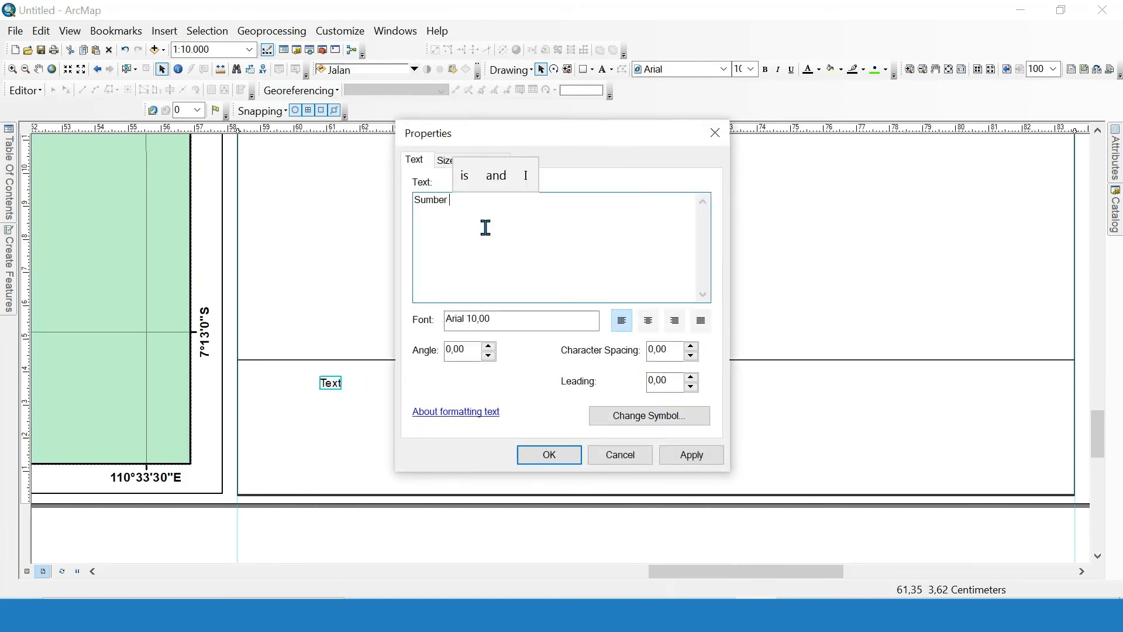
text(Peta :)
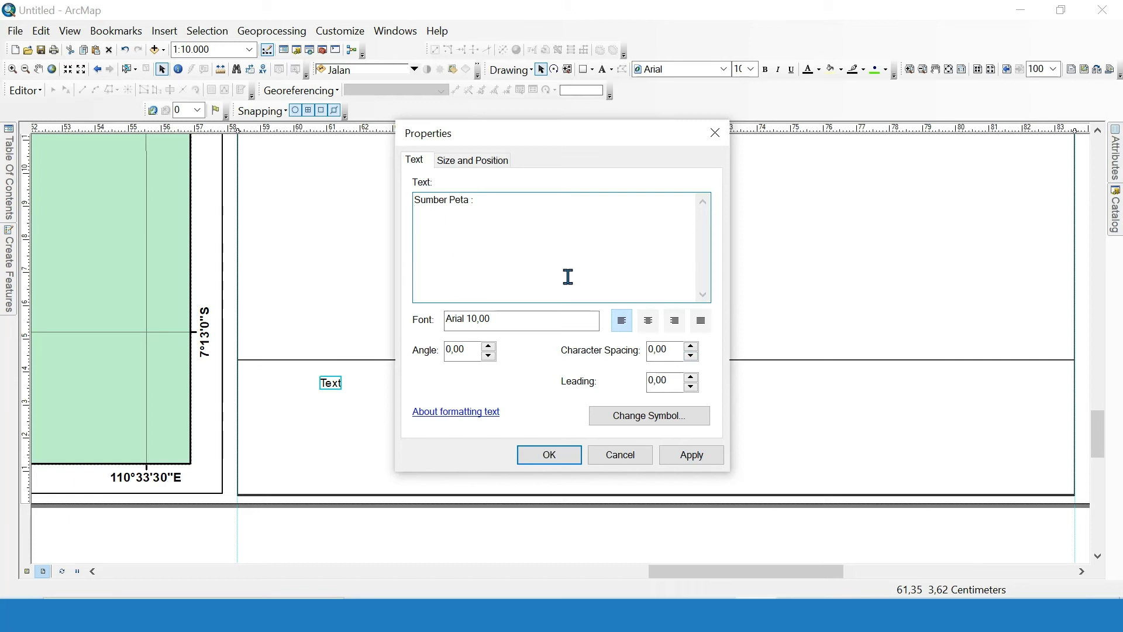
Add "Data SHP, BIG Tahun 2021" as the second line of the source text and accept the text properties.
text(Data )
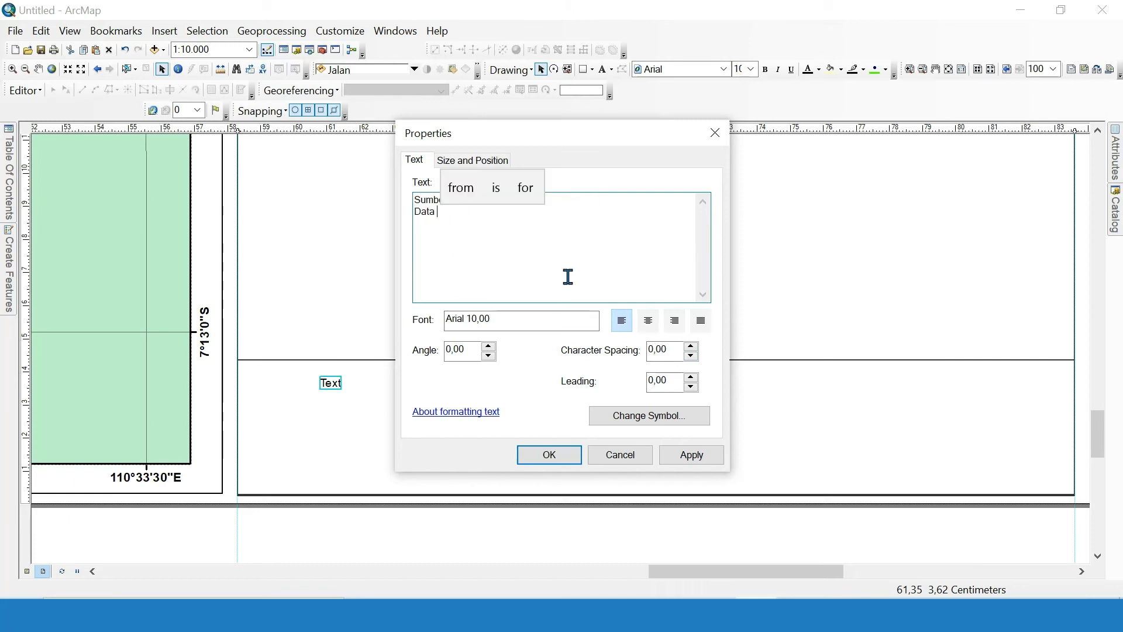
text(SHP)
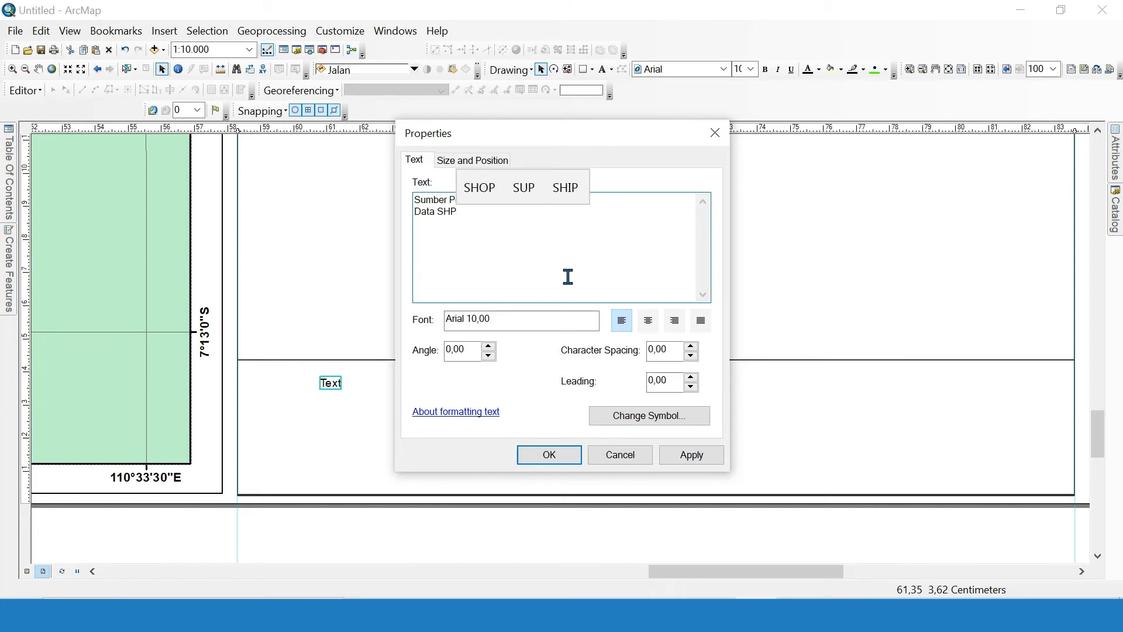
text(,)
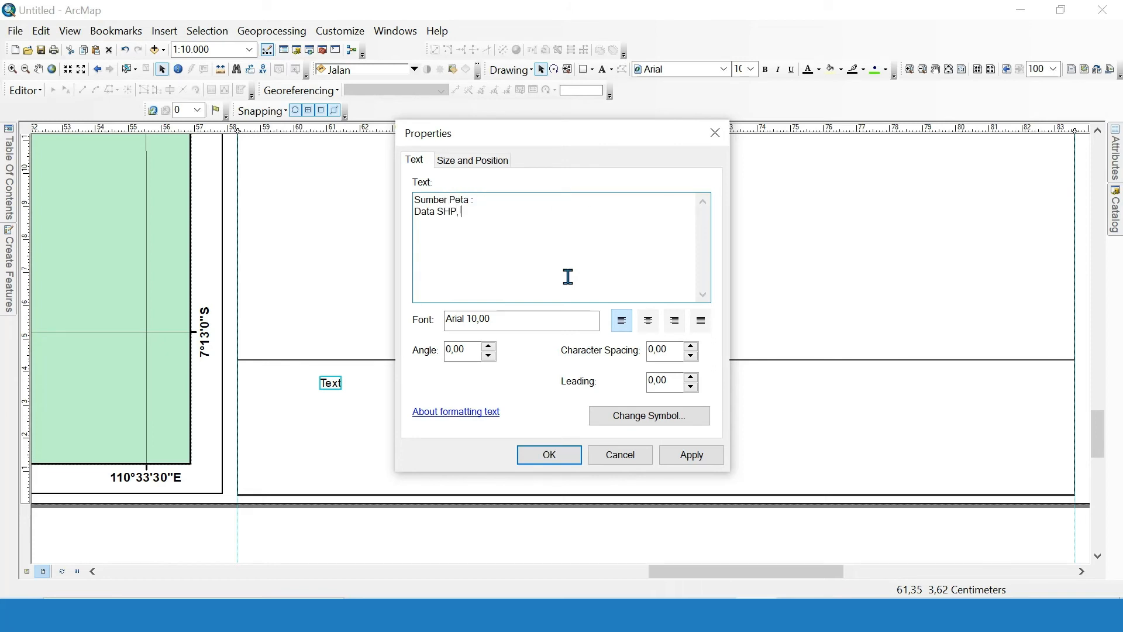
key(BackSpace)
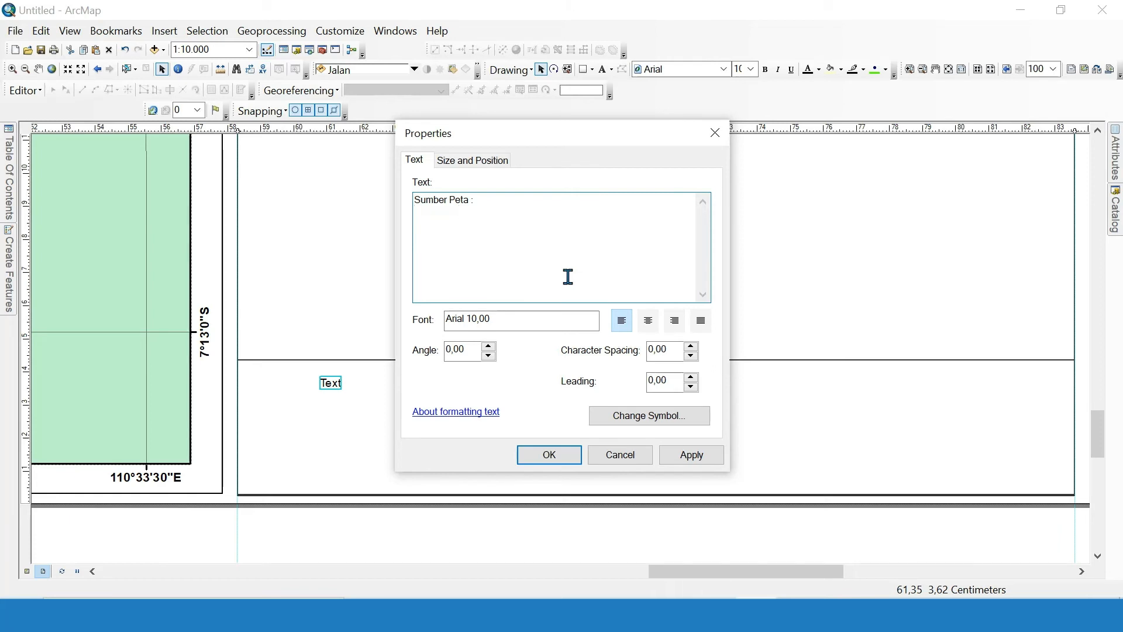
text(D)
key(BackSpace)
key(BackSpace)
text(ata )
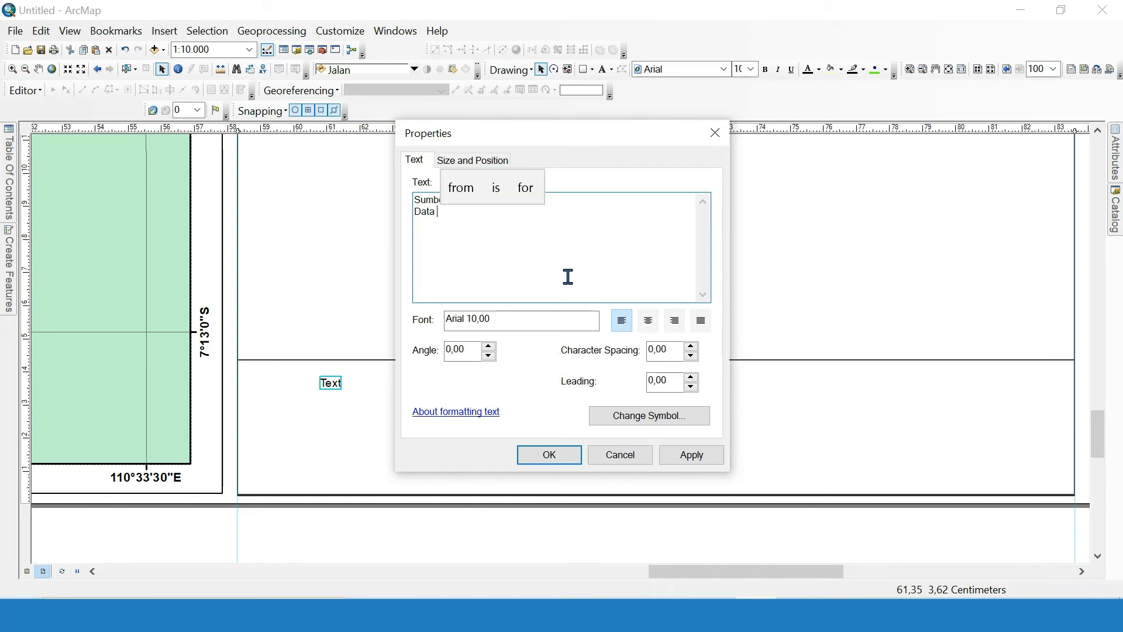
text(SH)
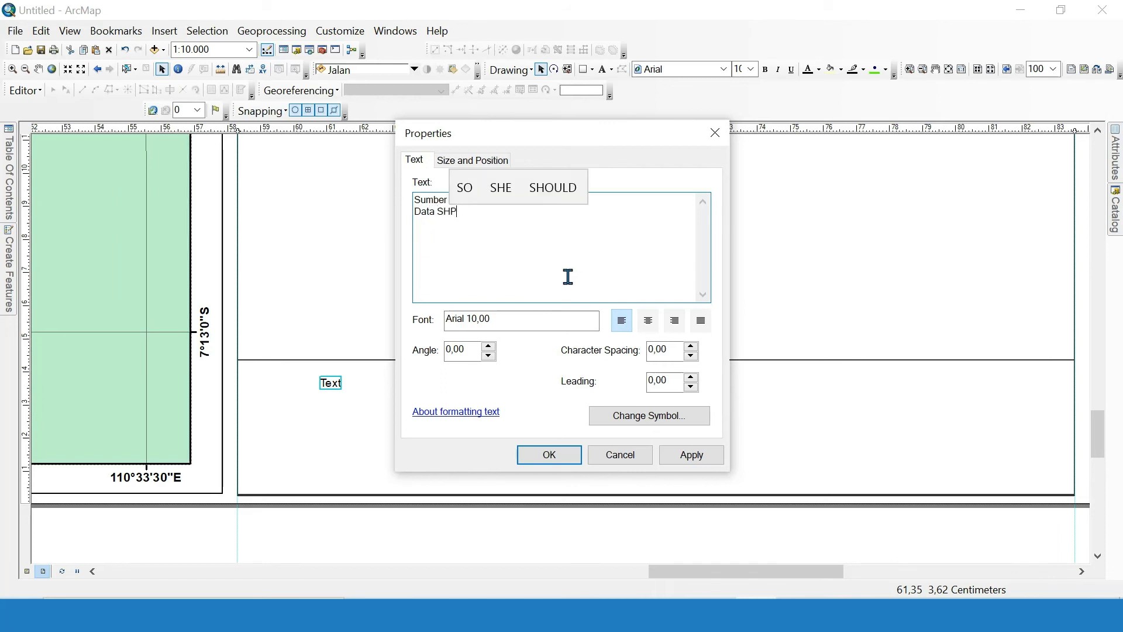
text(P, )
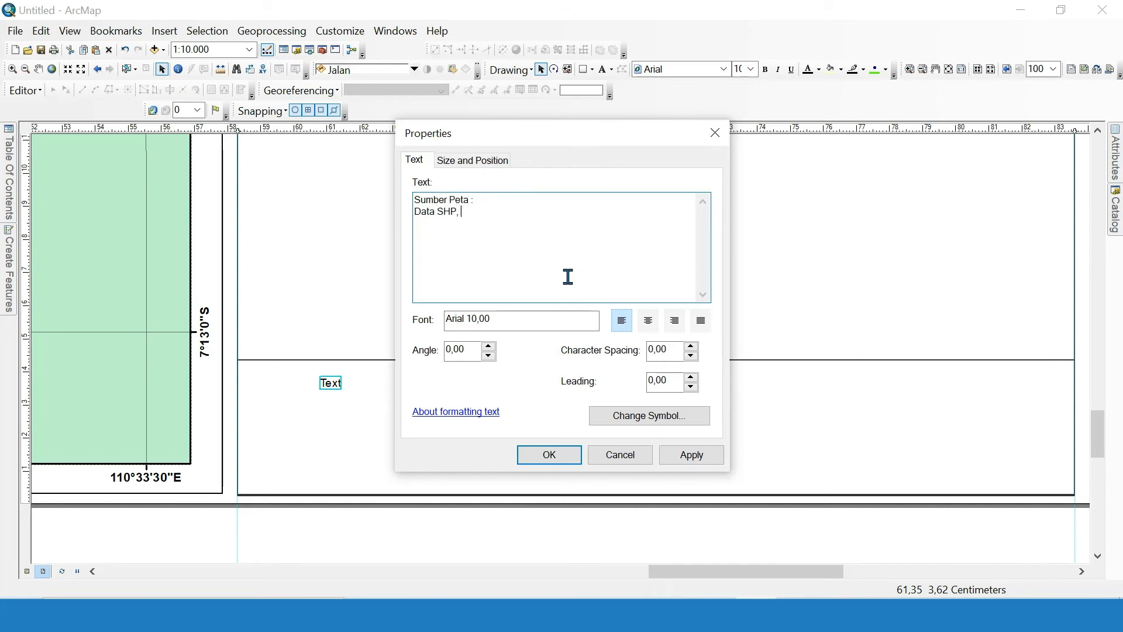
text(BIG )
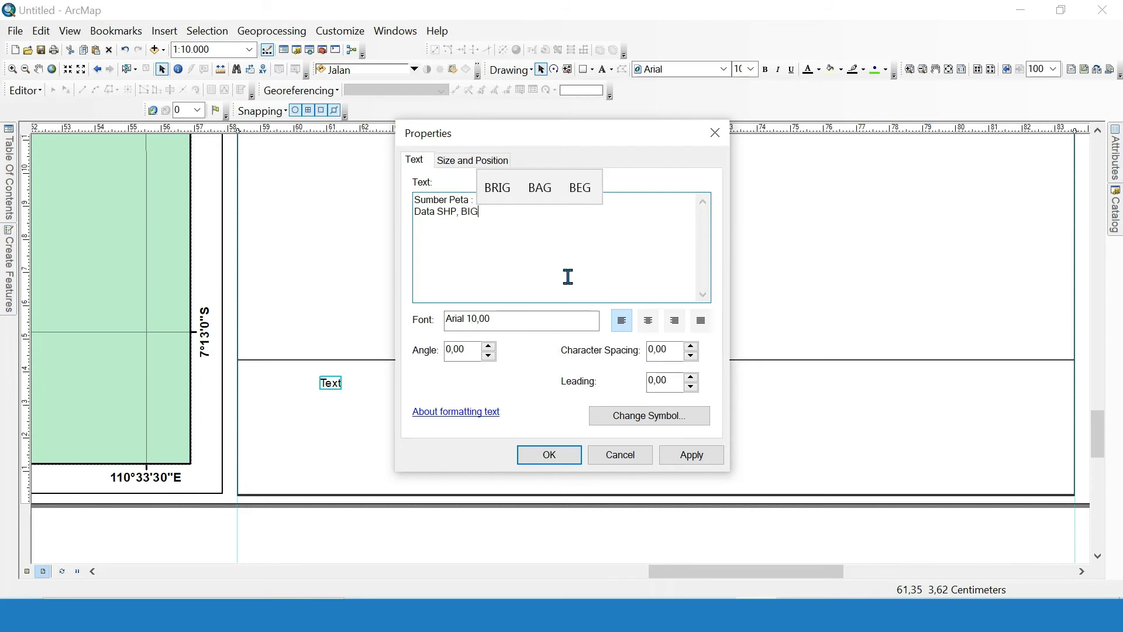
text(Tahun 2021)
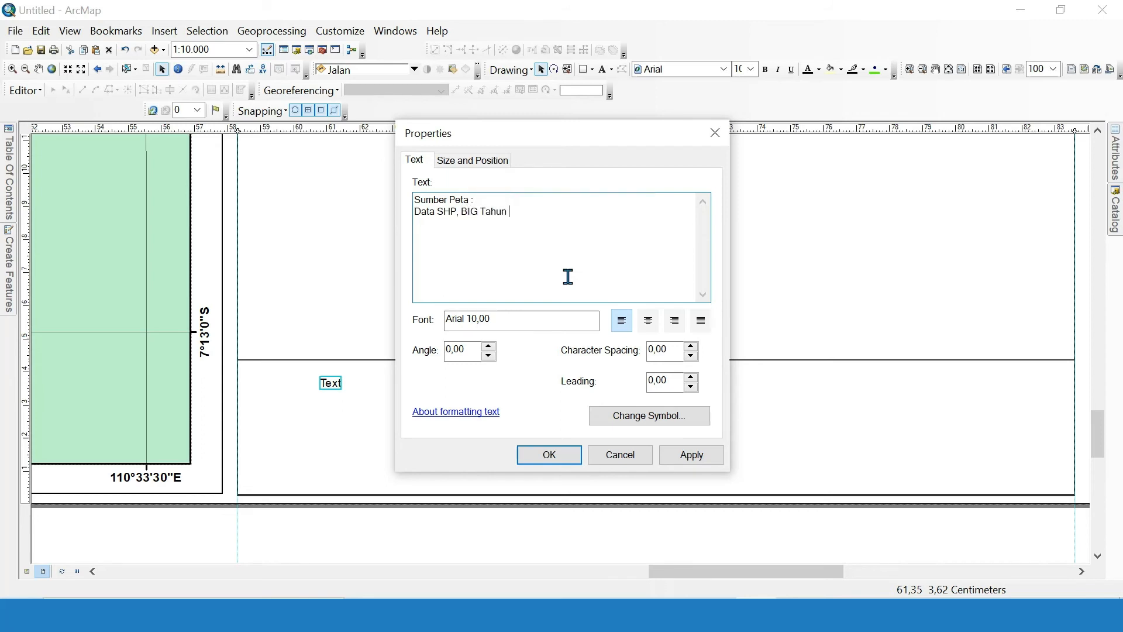
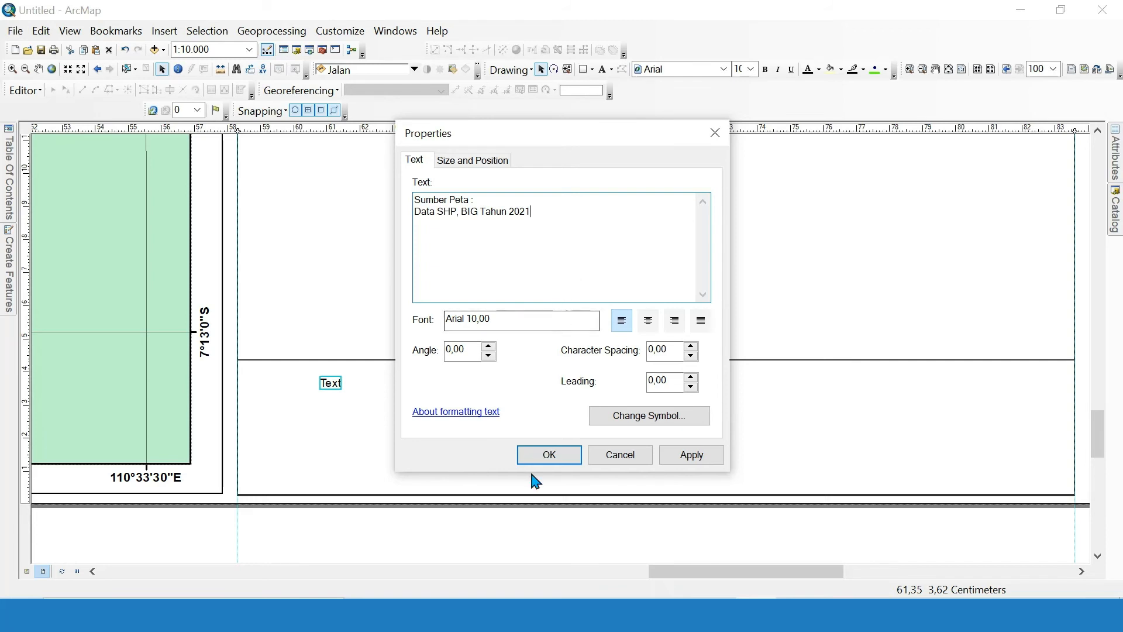
click(529, 454)
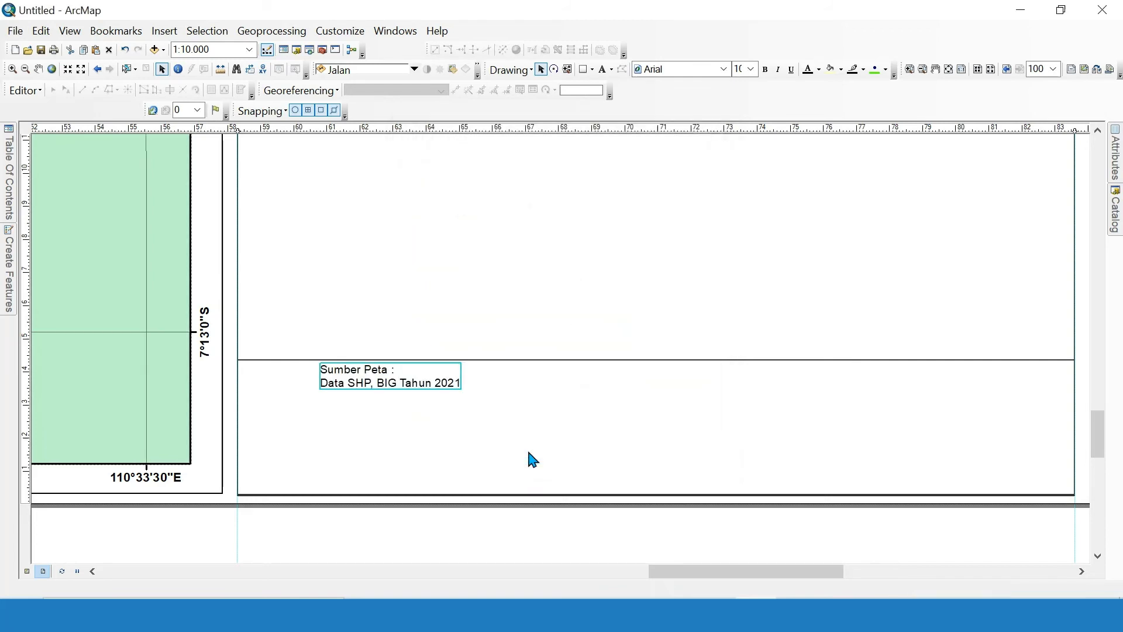
Set the source text's font size to 20 and align it to a guide just inside the strip's left border.
click(751, 70)
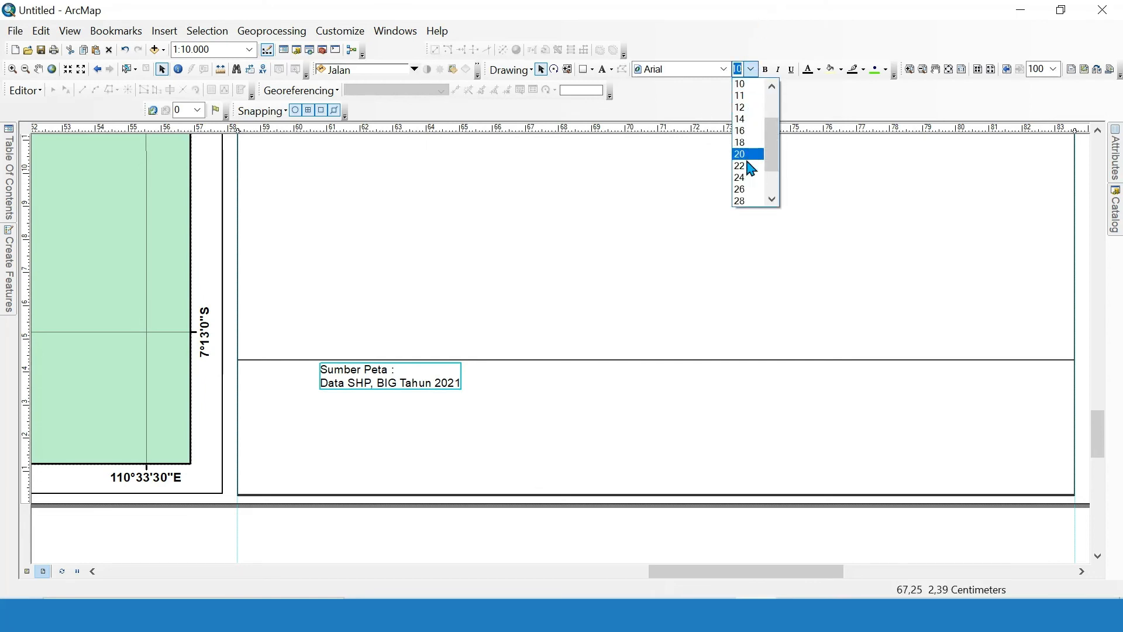
click(747, 154)
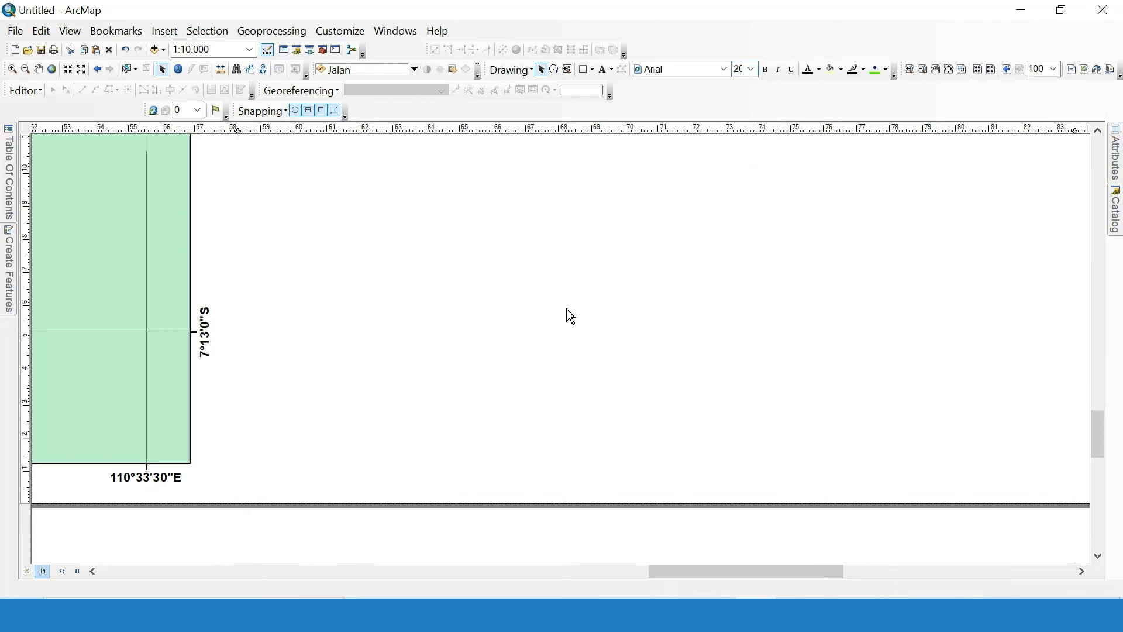
drag(481, 371, 413, 406)
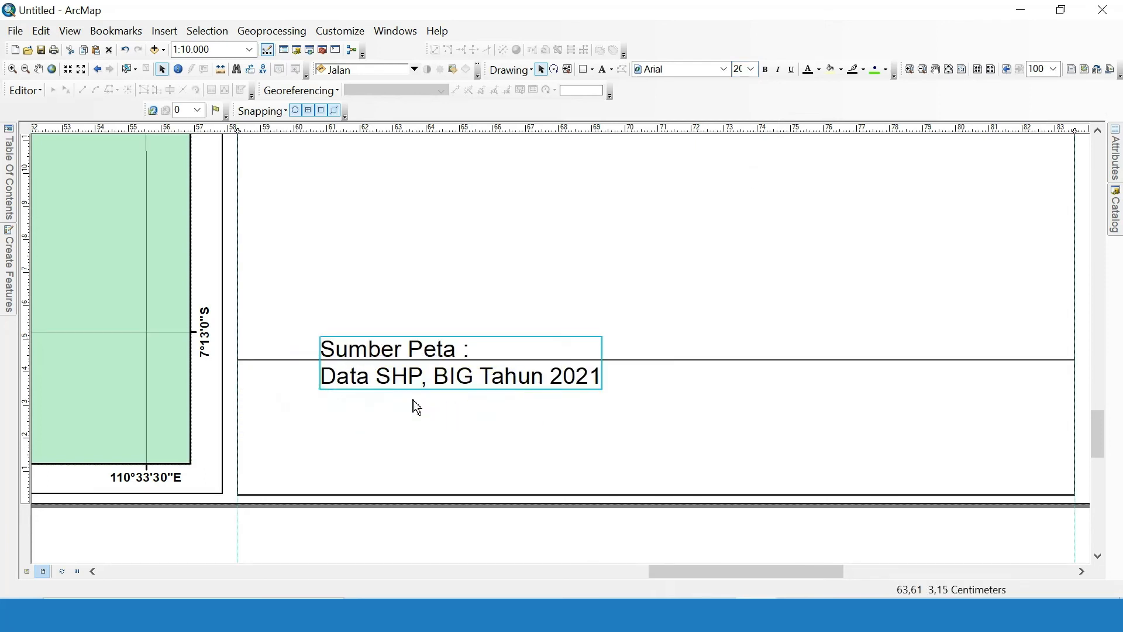
drag(238, 128, 244, 128)
drag(427, 408, 435, 407)
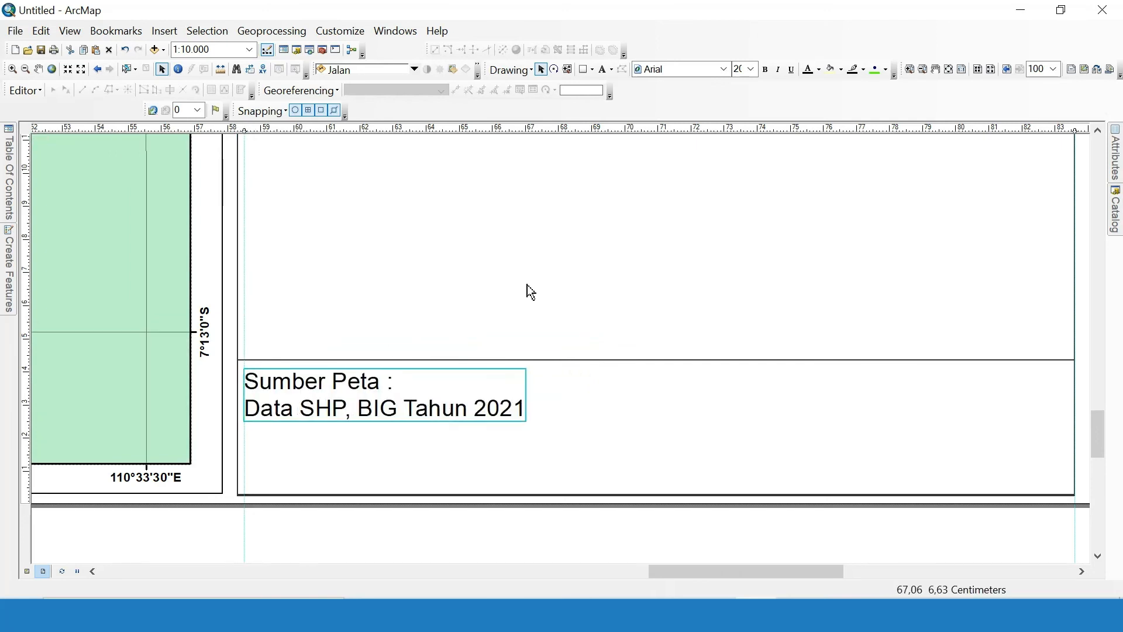
scroll(507, 247, up, 2)
scroll(508, 247, up, 7)
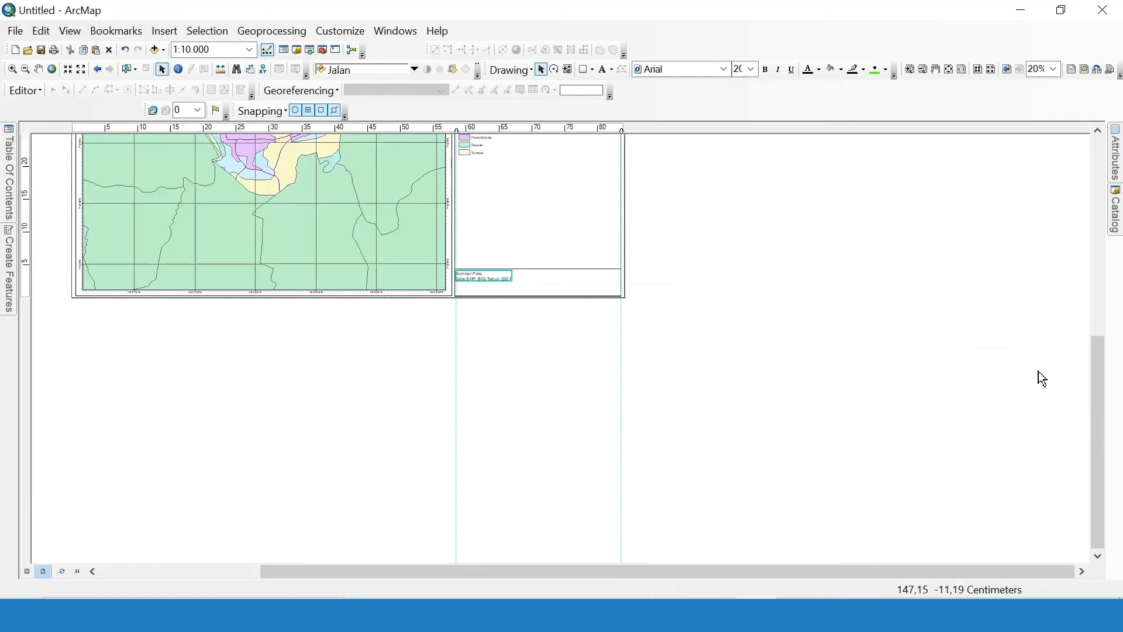
drag(1095, 414, 1062, 296)
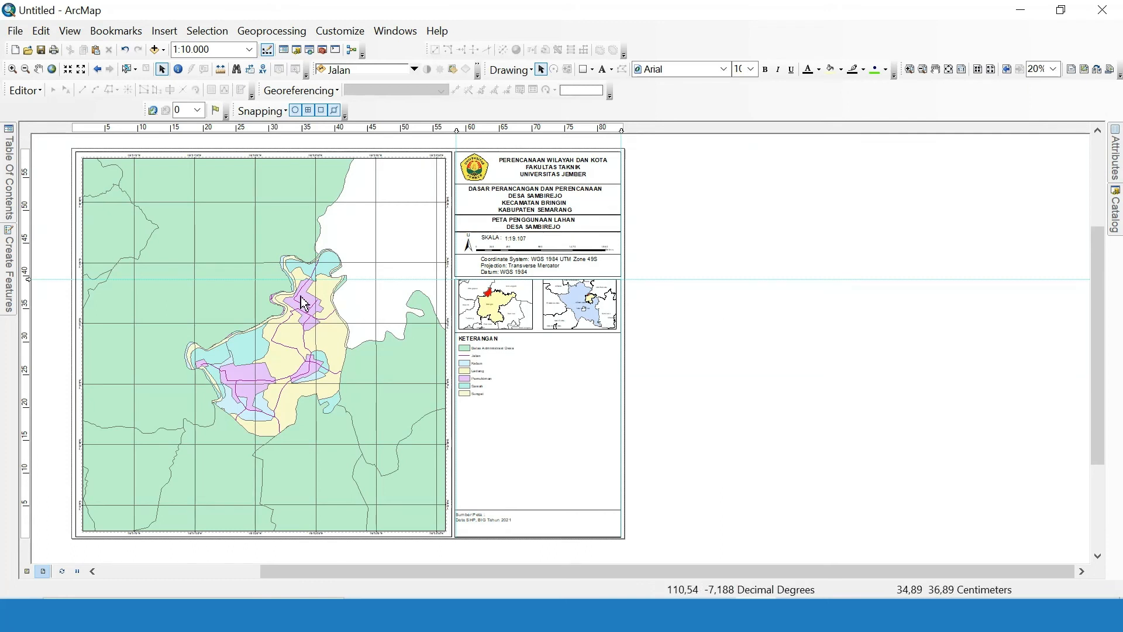
Symbolize the Batas Administrasi Desa layer as Hollow with a red outline of width 2.
mouse_move(5, 199)
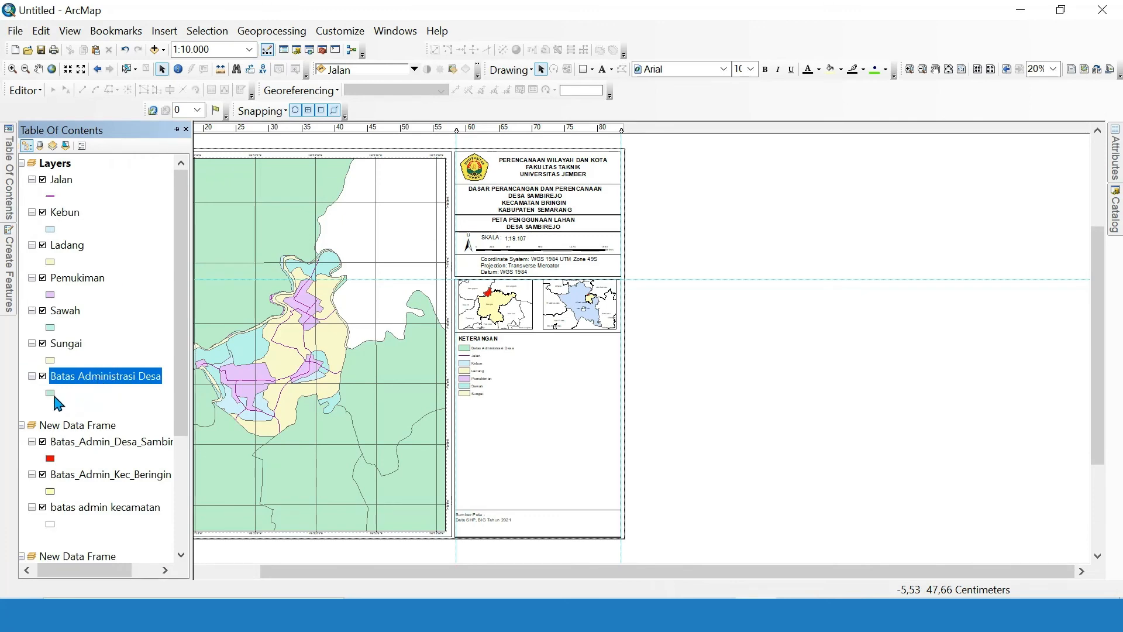
click(50, 393)
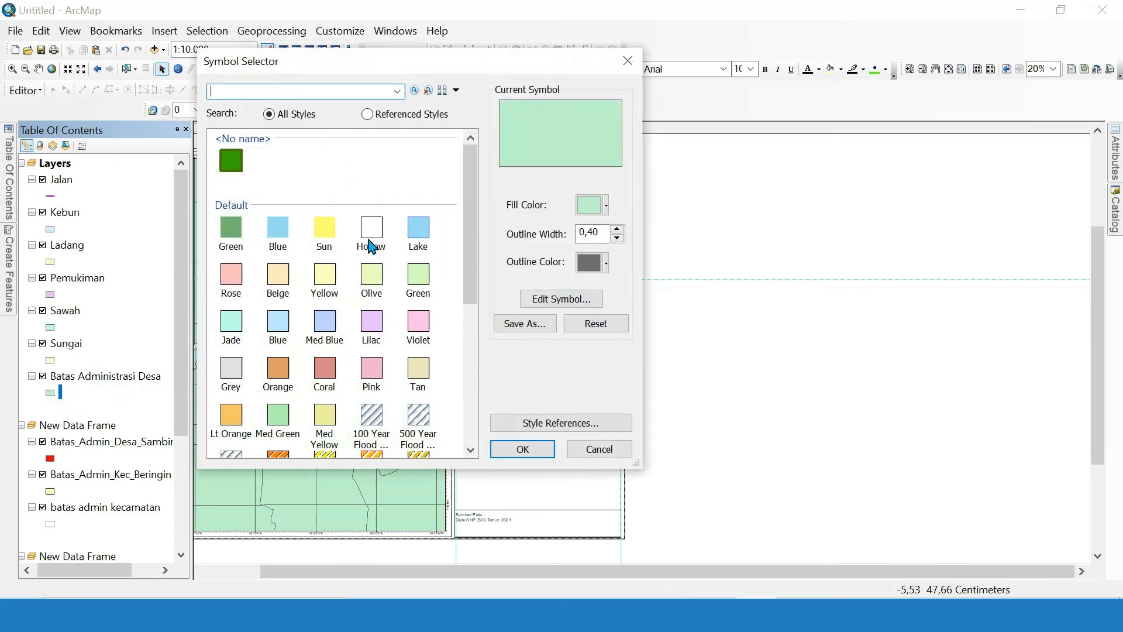
click(371, 234)
click(606, 263)
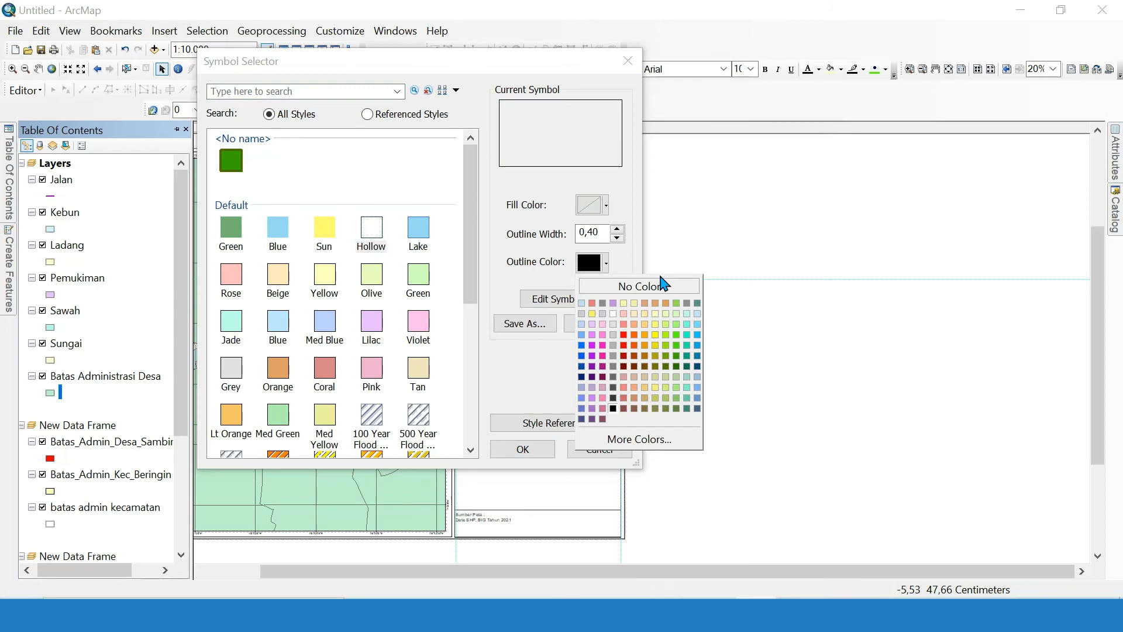
click(624, 346)
click(616, 229)
click(616, 229)
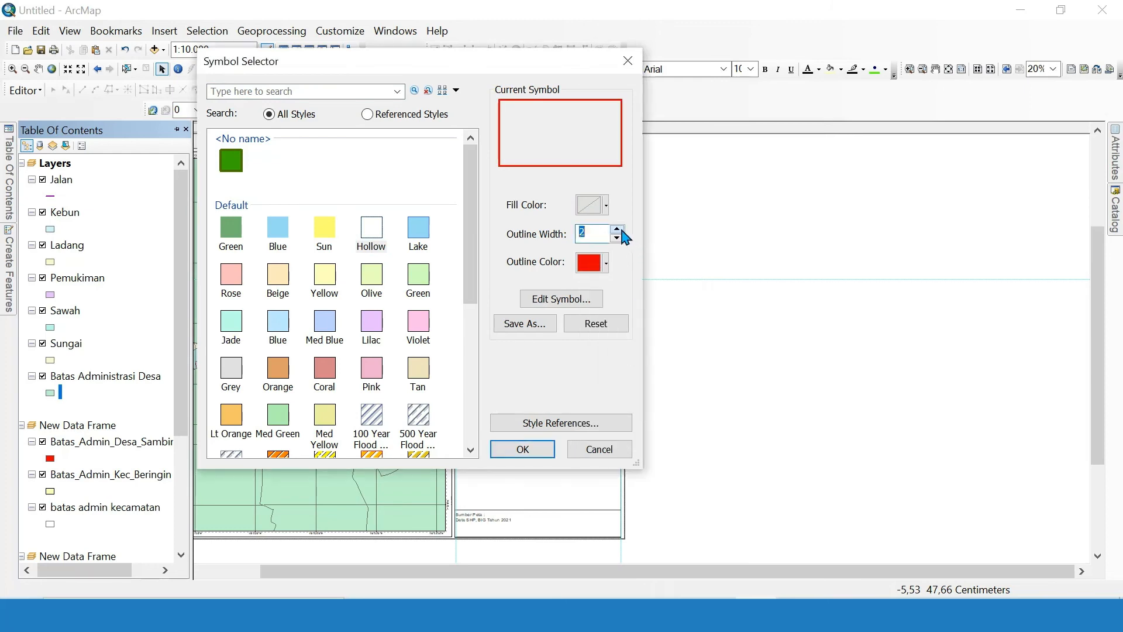
click(523, 449)
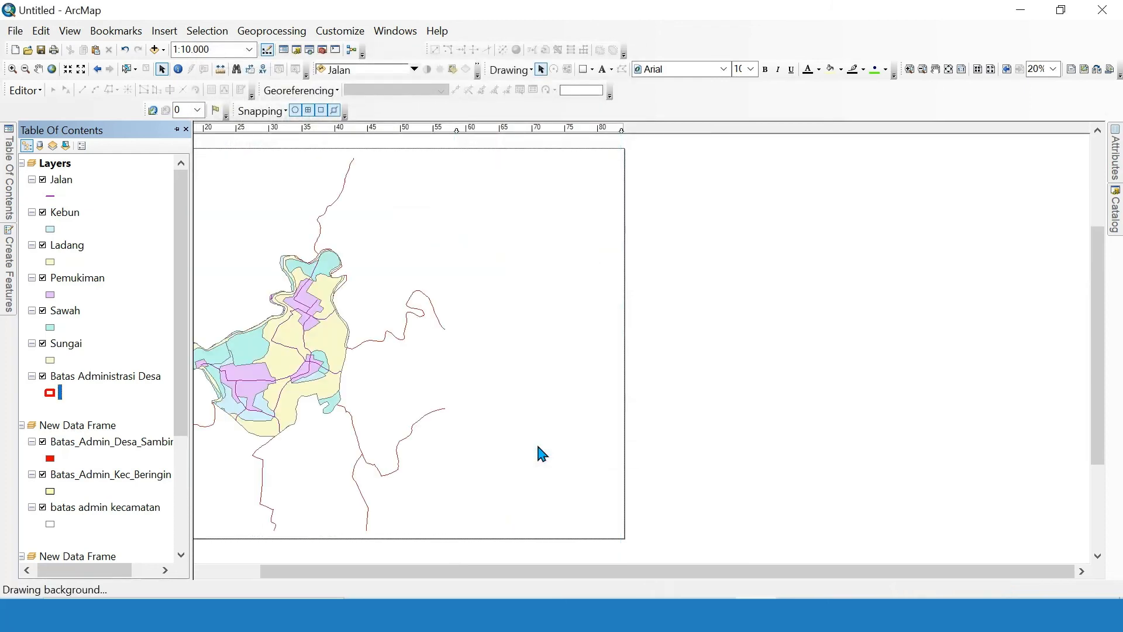
Turn on labels for the Batas Administrasi Desa layer and use NAME_4 as the label field.
click(127, 384)
right_click(127, 381)
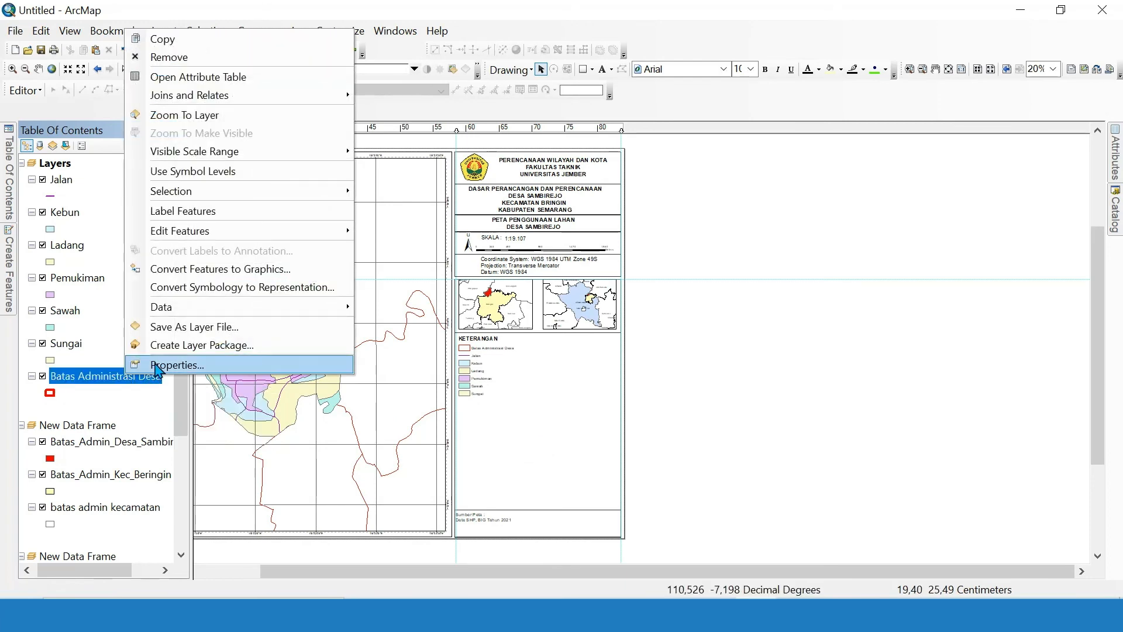
click(156, 367)
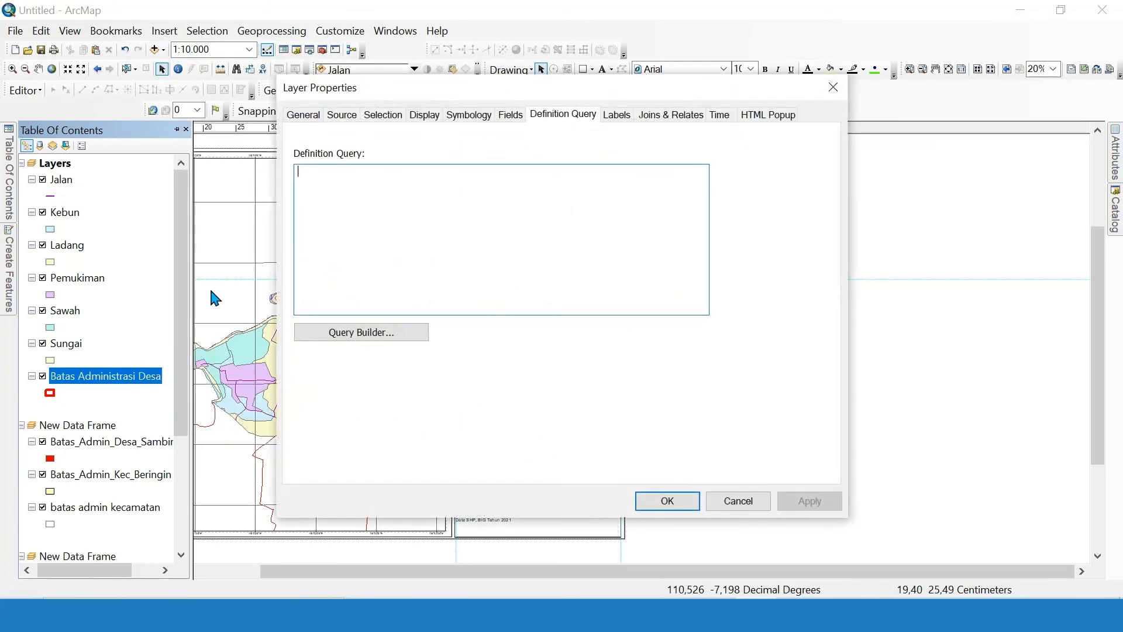
click(614, 117)
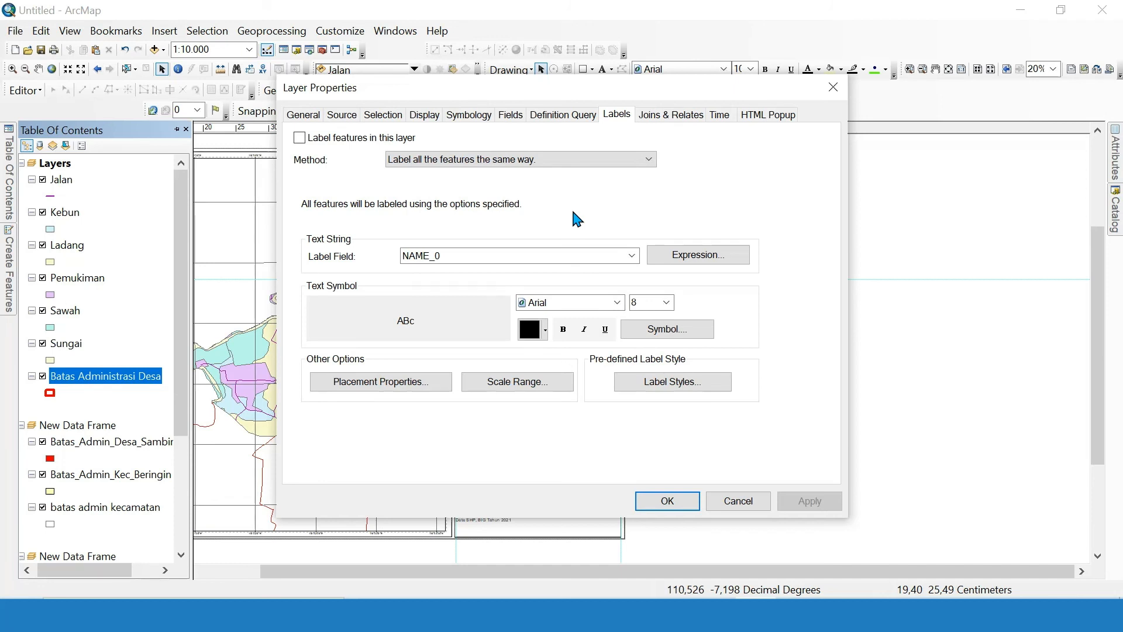
click(300, 139)
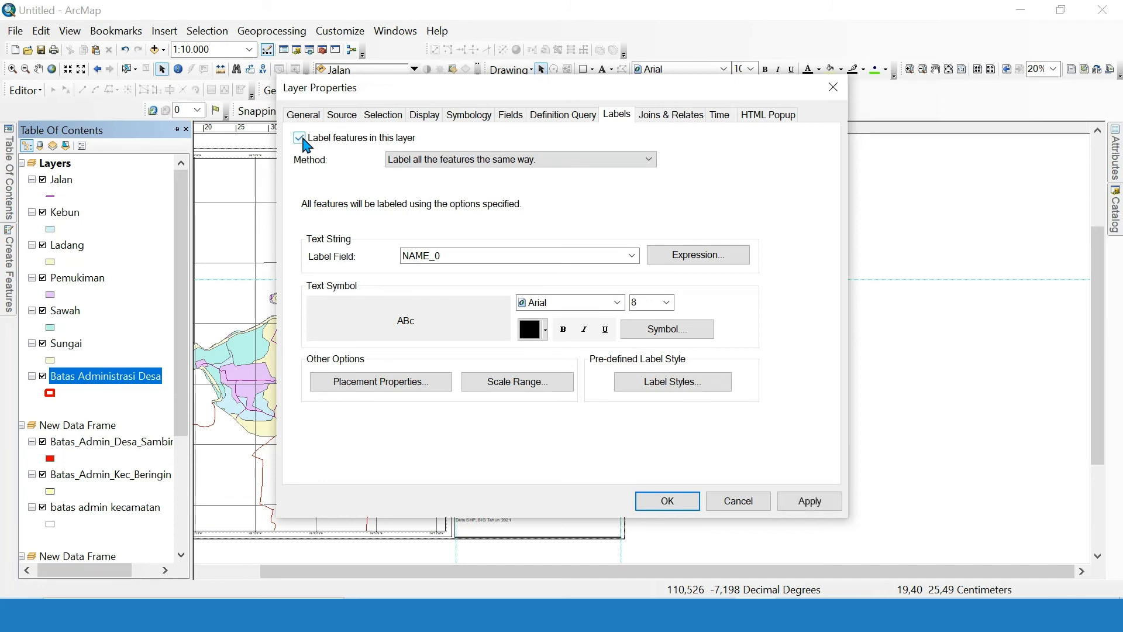
click(632, 256)
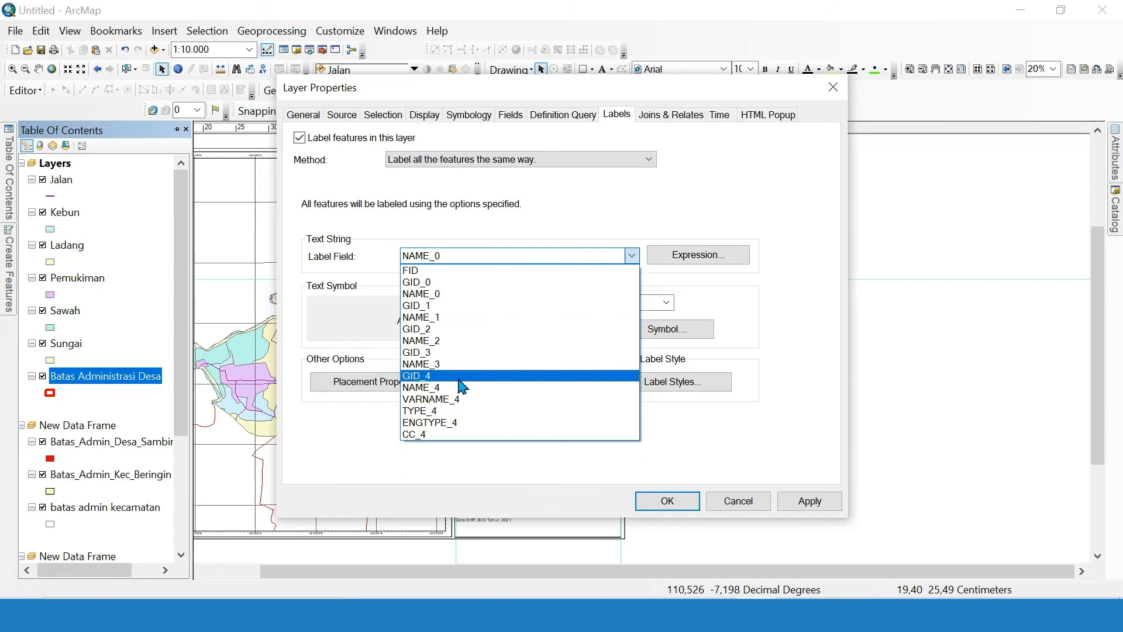
click(455, 364)
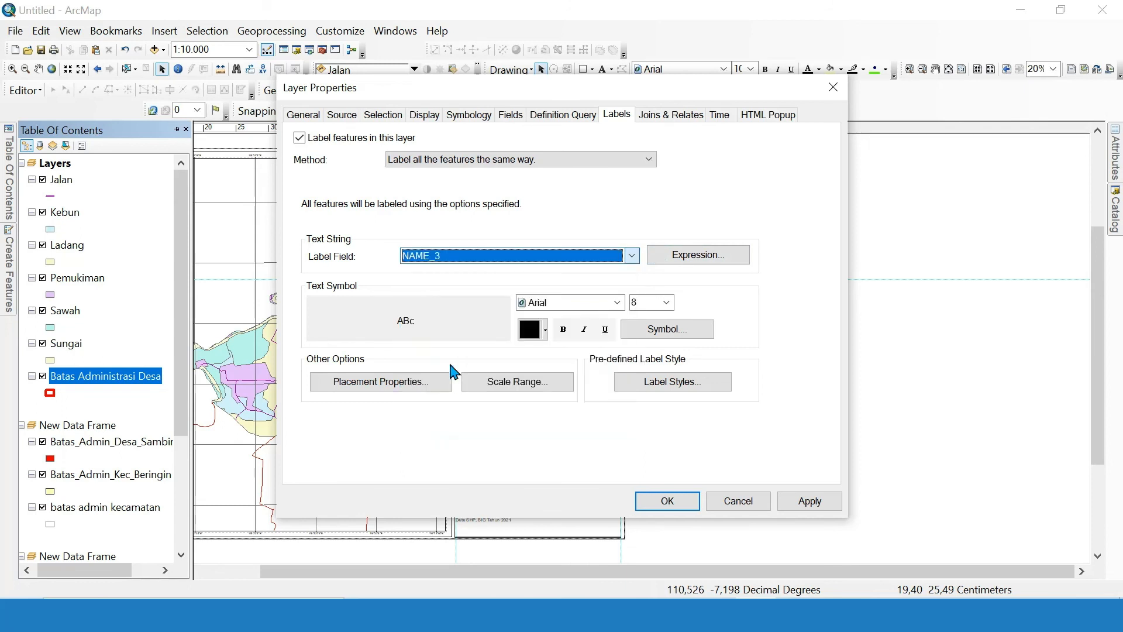
click(631, 255)
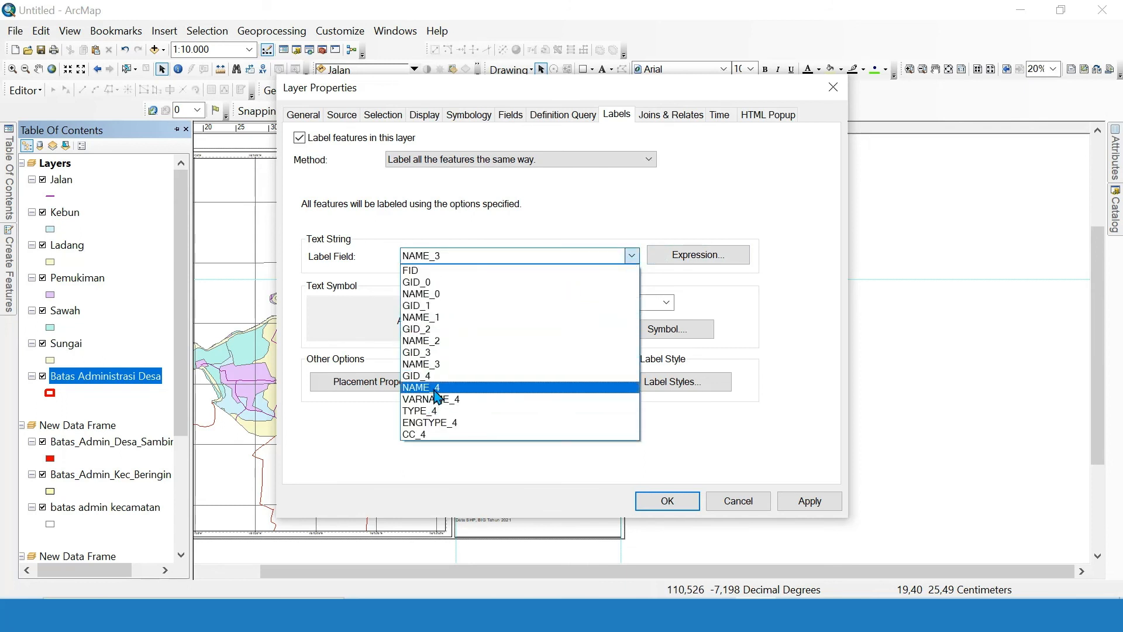
click(434, 390)
Make the village labels bold at font size 12 and apply them to the map.
click(666, 303)
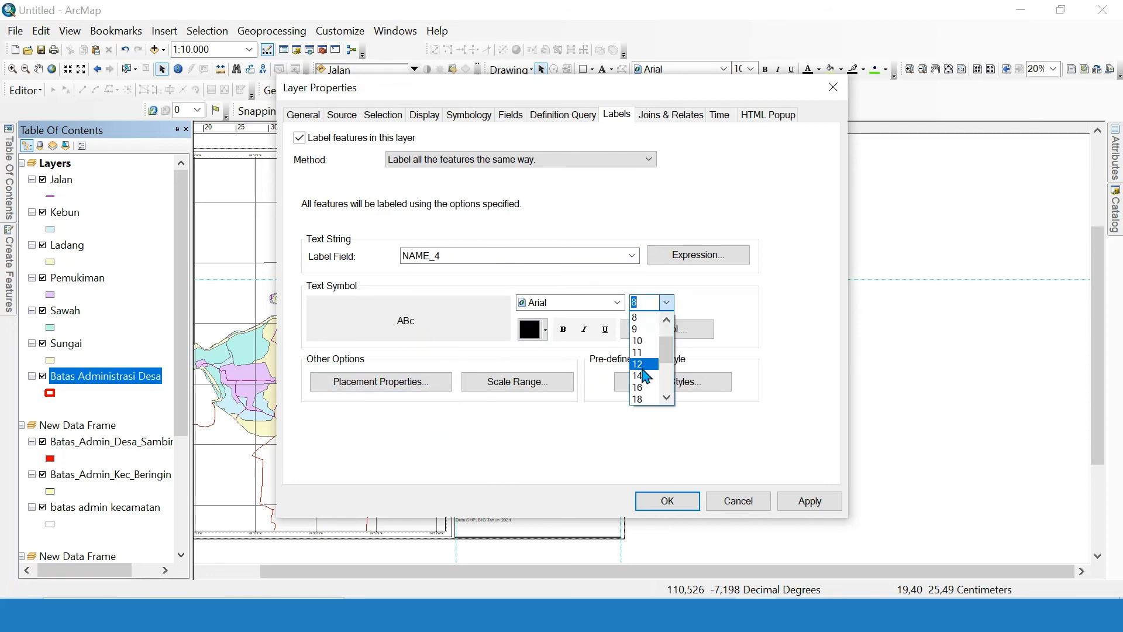
click(643, 365)
click(563, 330)
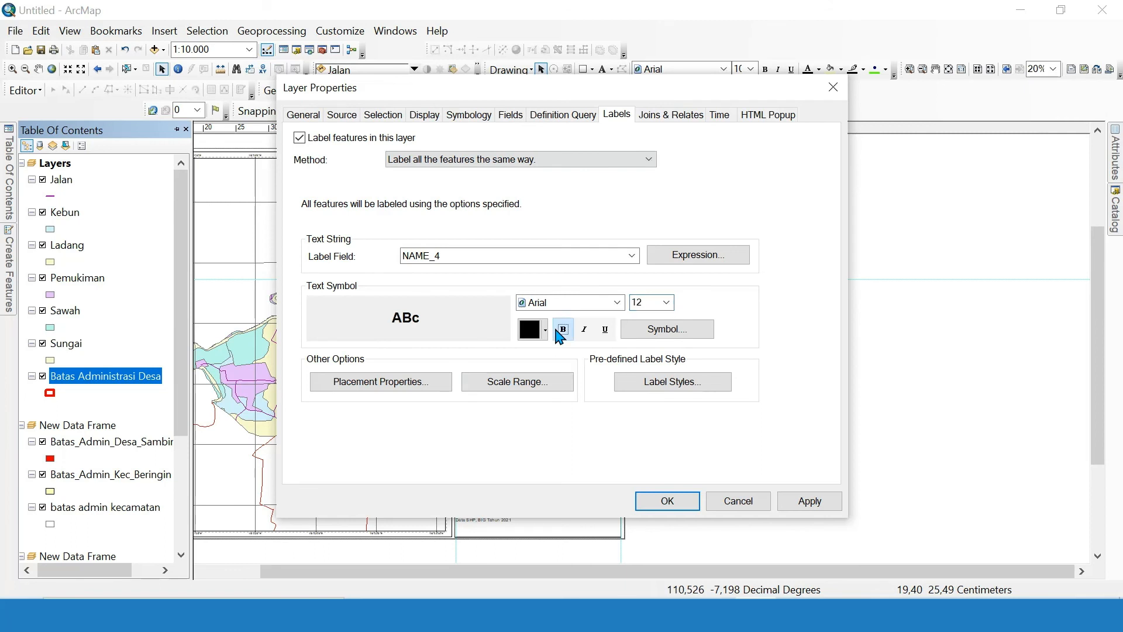
drag(543, 79, 743, 47)
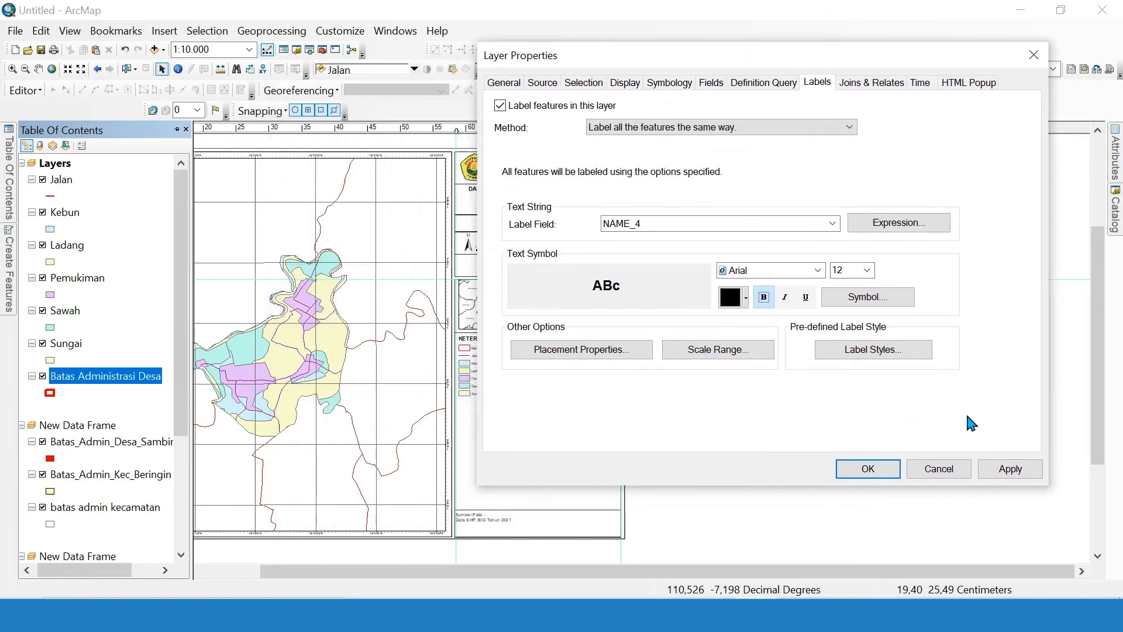
click(1011, 470)
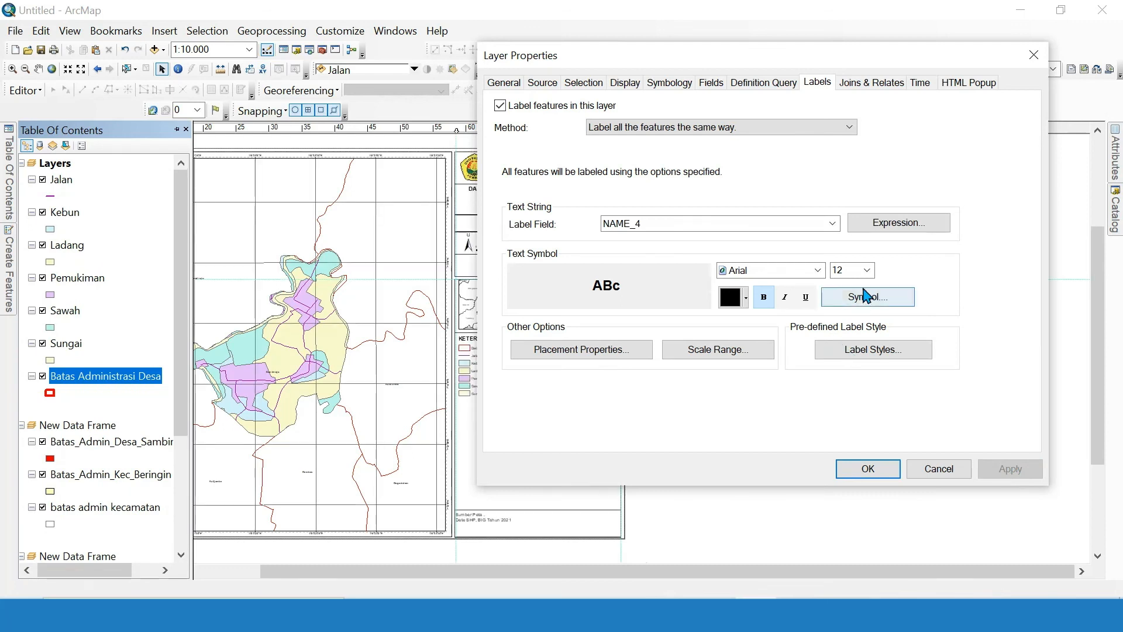
Enlarge the village labels to size 22, preview them on the map, settle on size 24 and accept the layer properties.
click(867, 270)
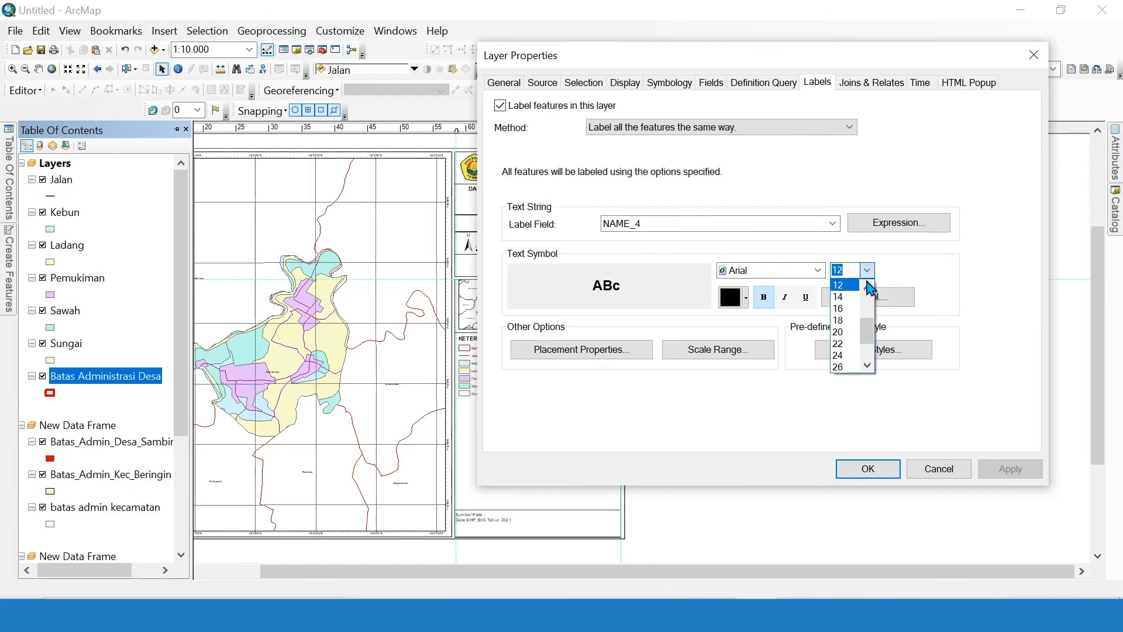
click(844, 343)
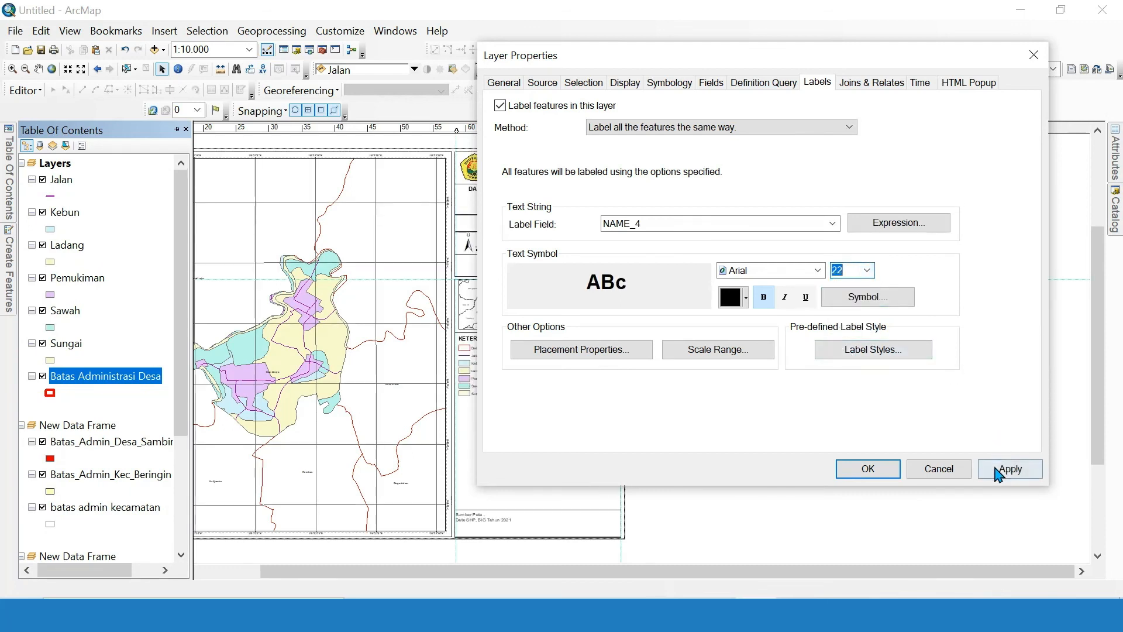
click(1000, 471)
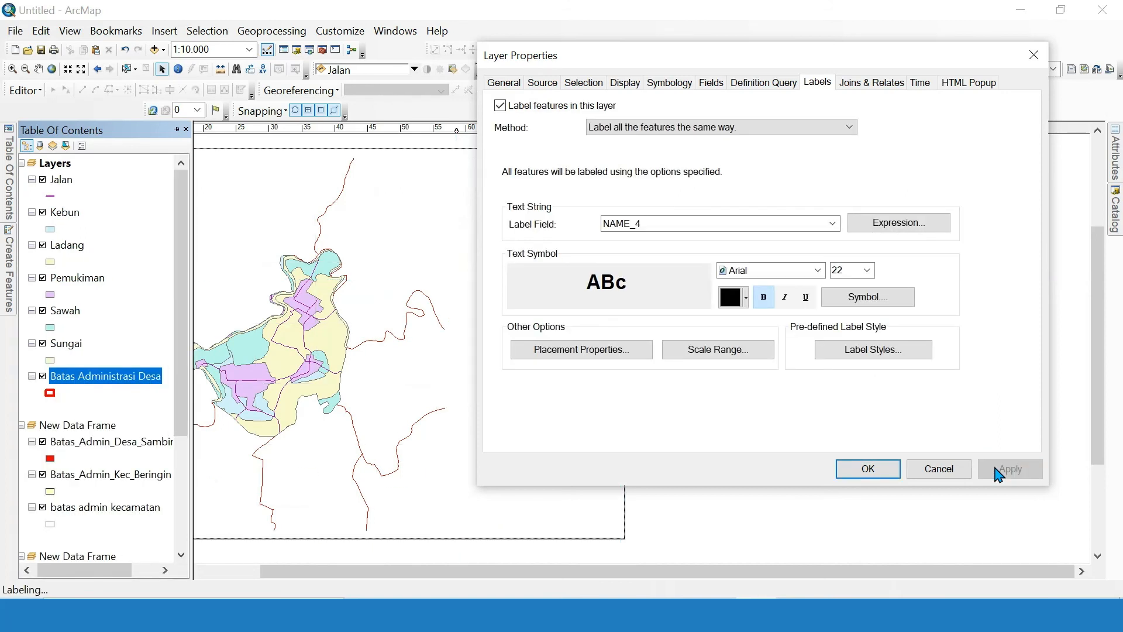
click(867, 270)
click(847, 309)
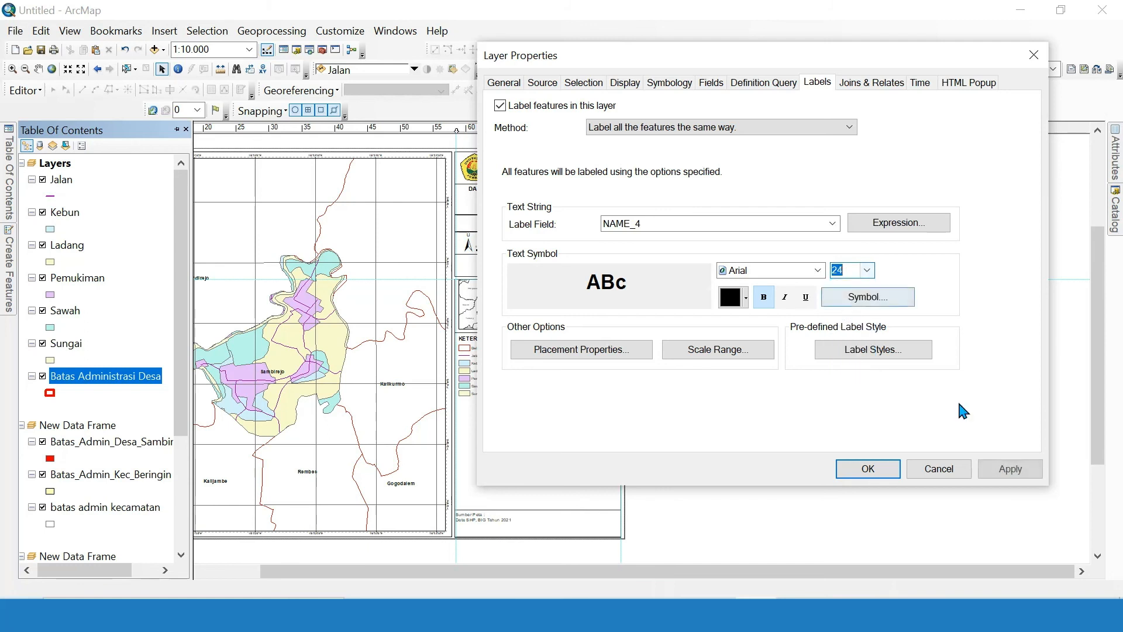
click(1000, 470)
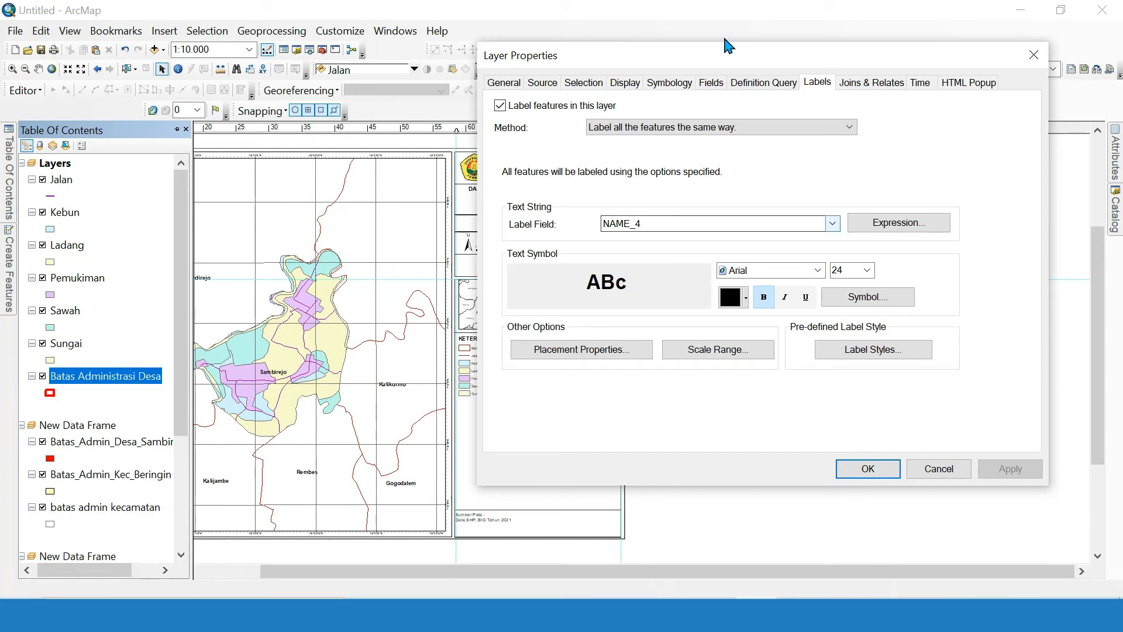
click(745, 82)
click(868, 468)
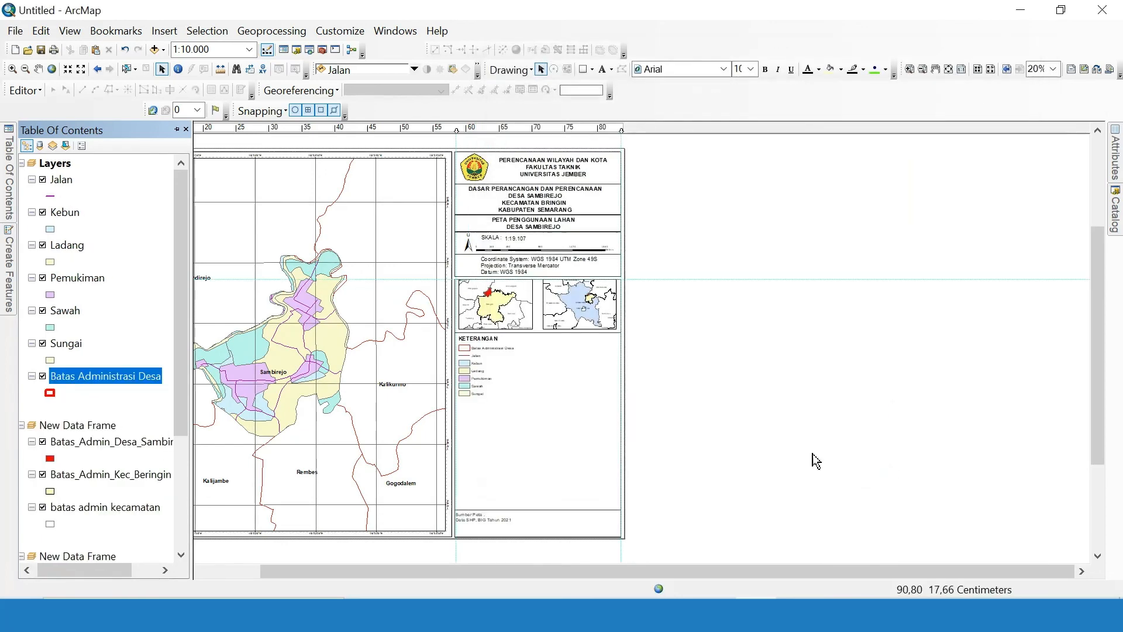
Enlarge the main map frame's content to 1:6.000 and centre Desa Sambirejo inside the frame.
click(331, 322)
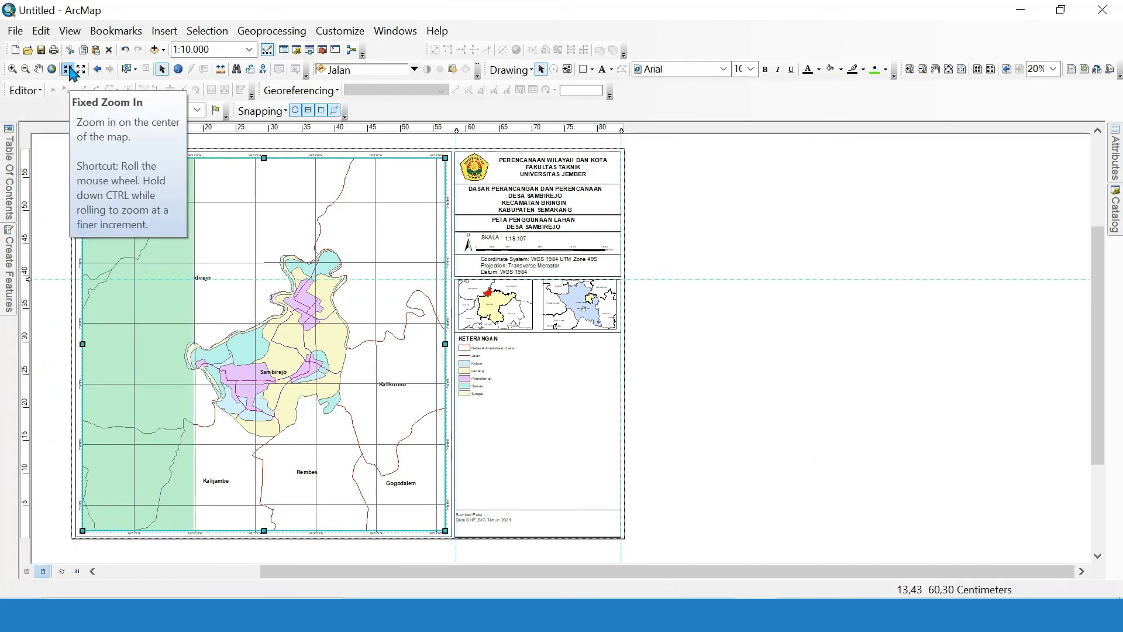
scroll(306, 328, down, 1)
scroll(306, 328, up, 1)
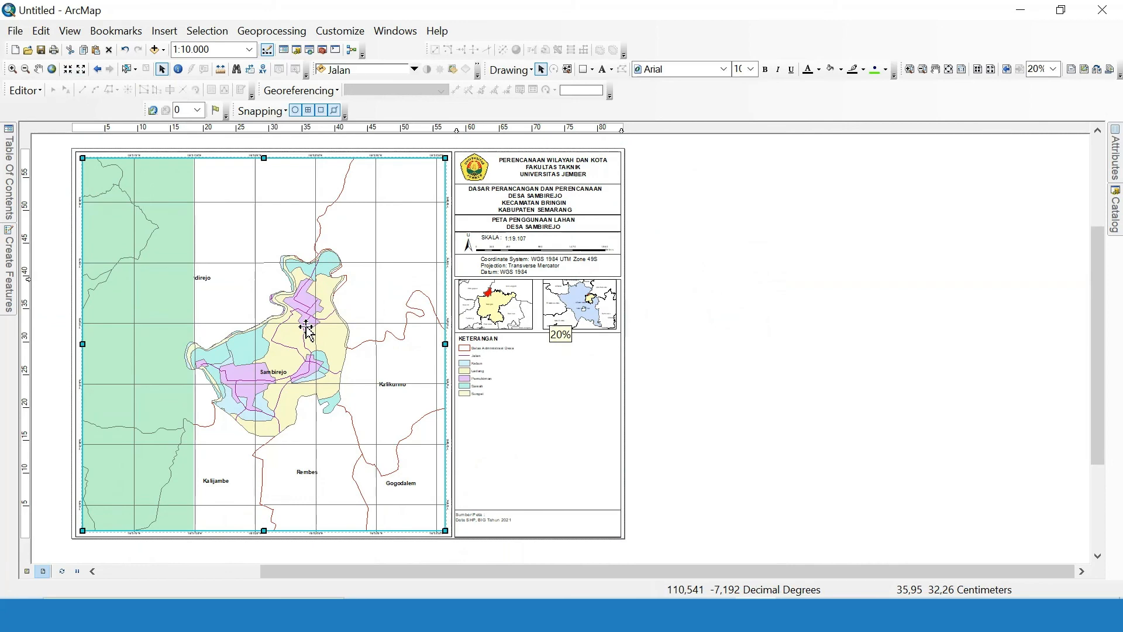
click(68, 70)
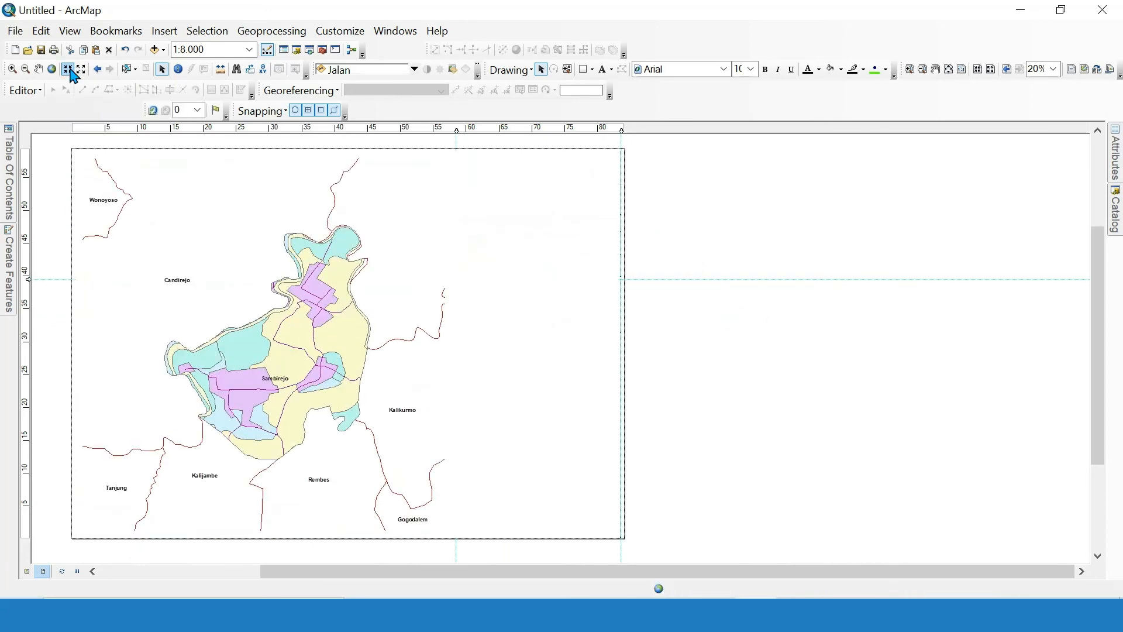
click(68, 70)
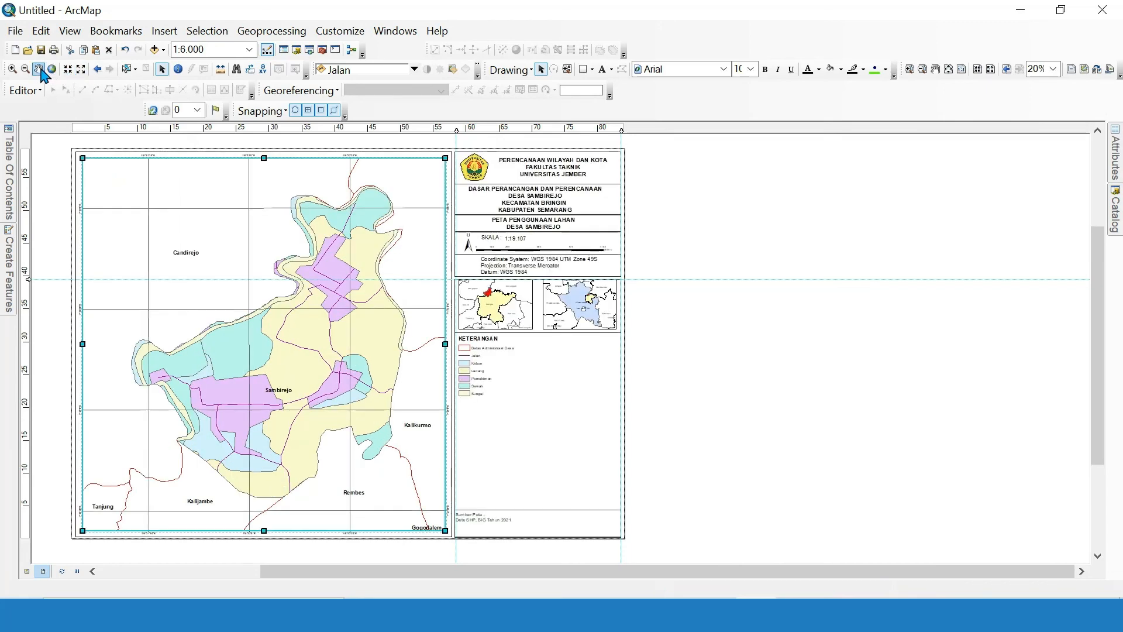
click(38, 69)
drag(379, 376, 354, 372)
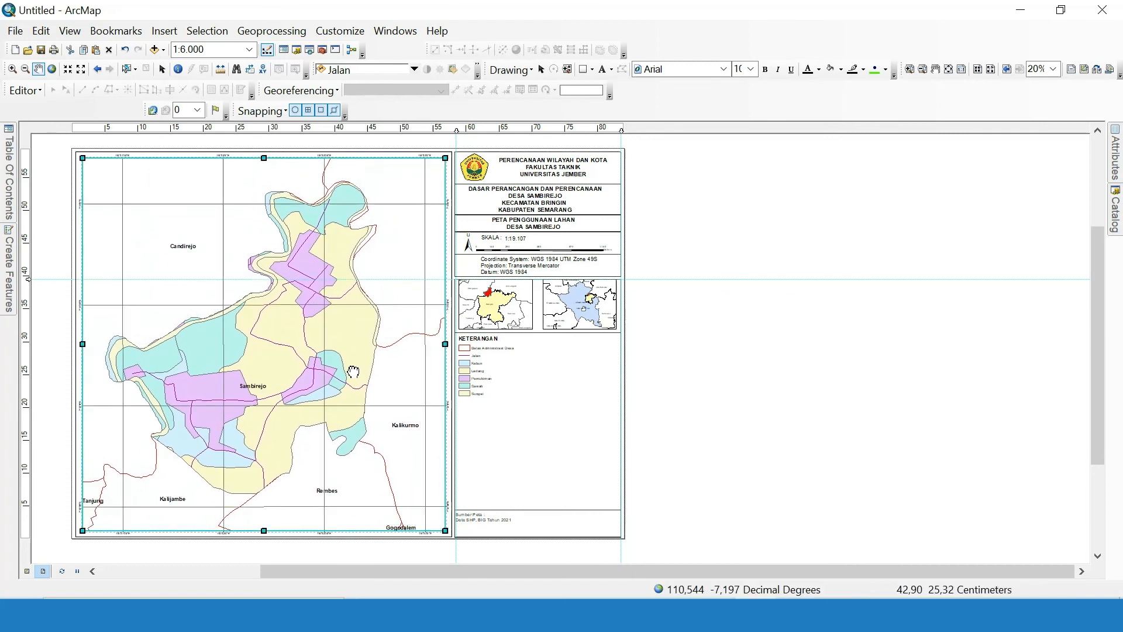
drag(352, 372, 351, 371)
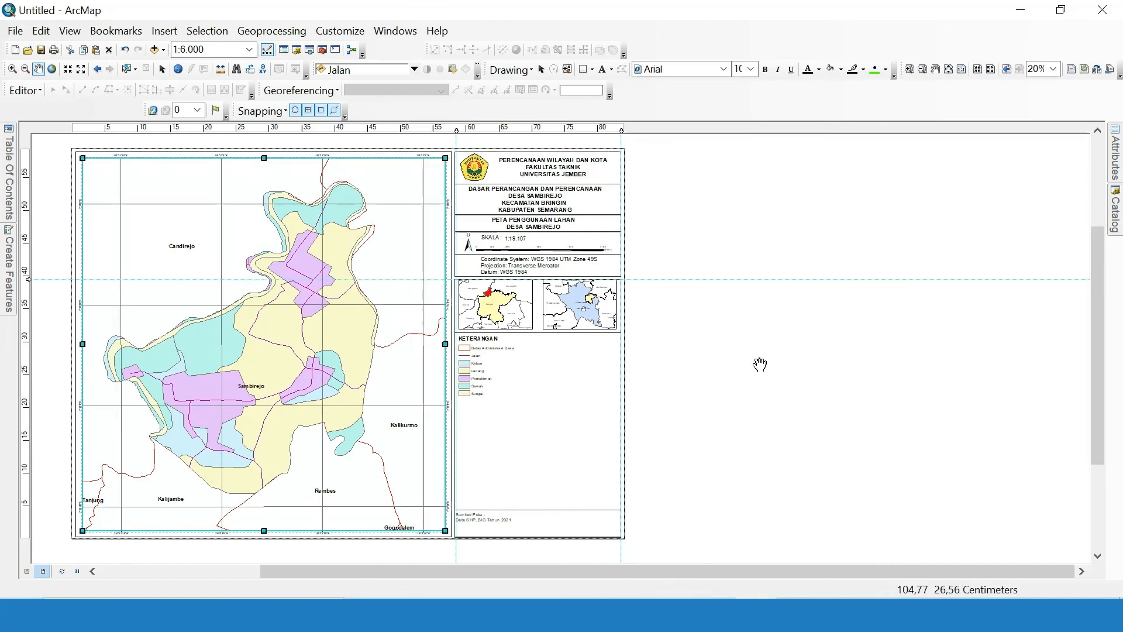
click(541, 70)
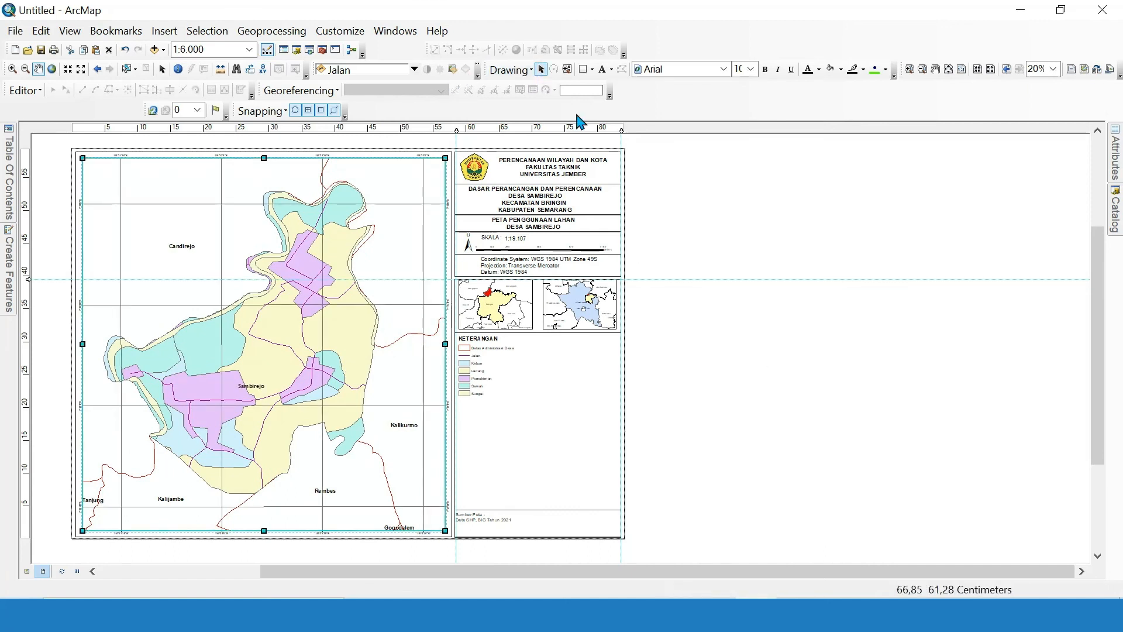
click(712, 236)
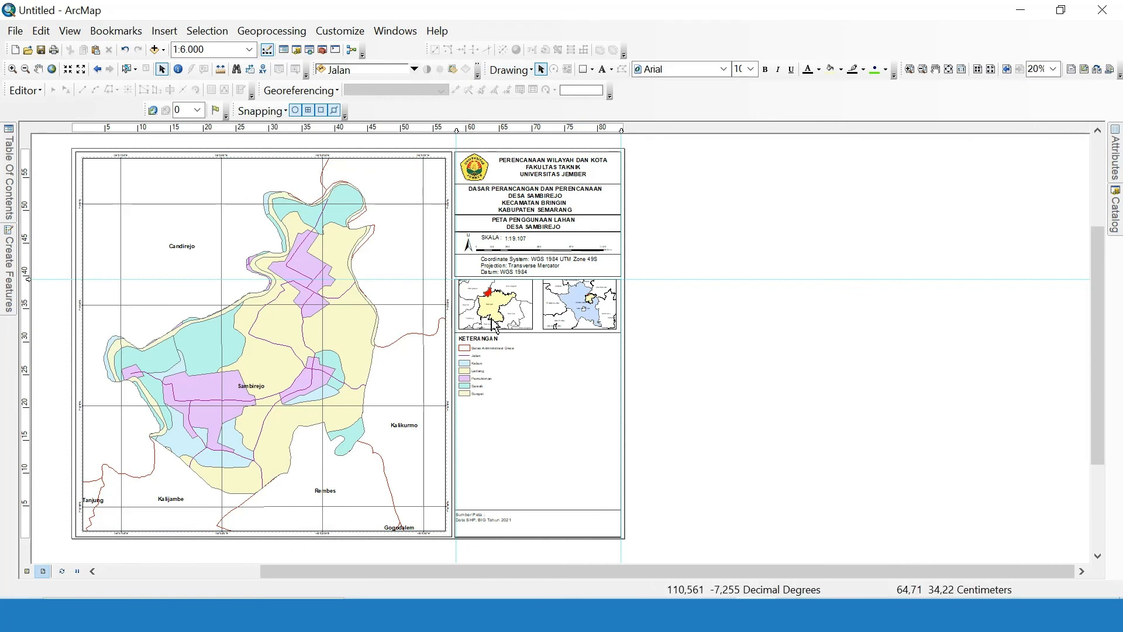
Symbolize the Kebun layer with the light Green style outlined at 0,40 and the Ladang layer with the darker Green style without outline.
mouse_move(12, 205)
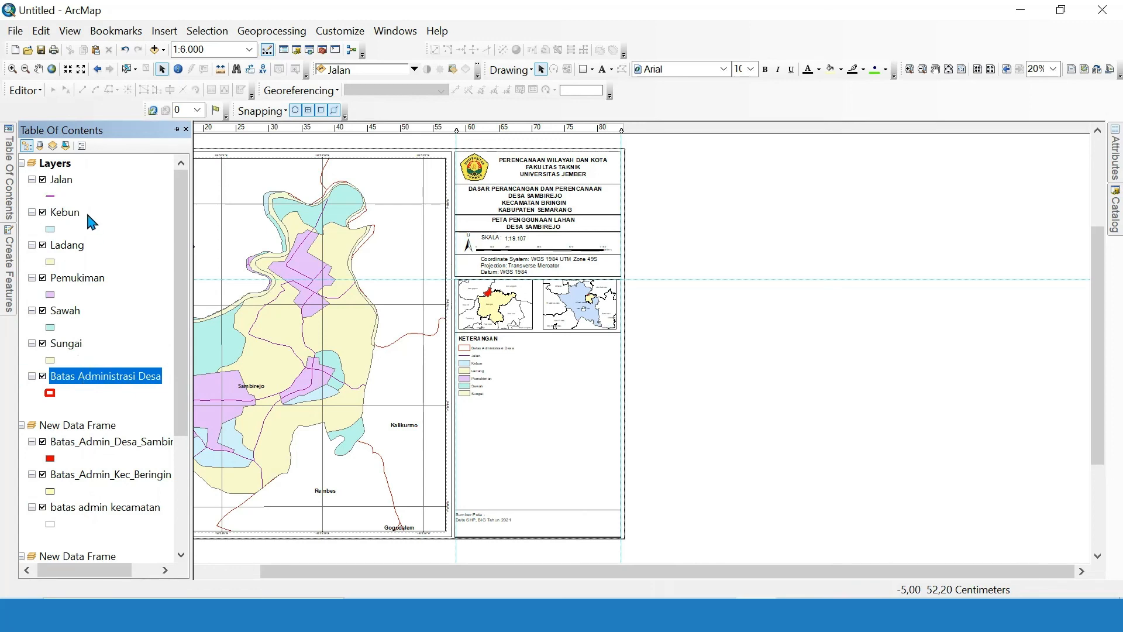
click(51, 231)
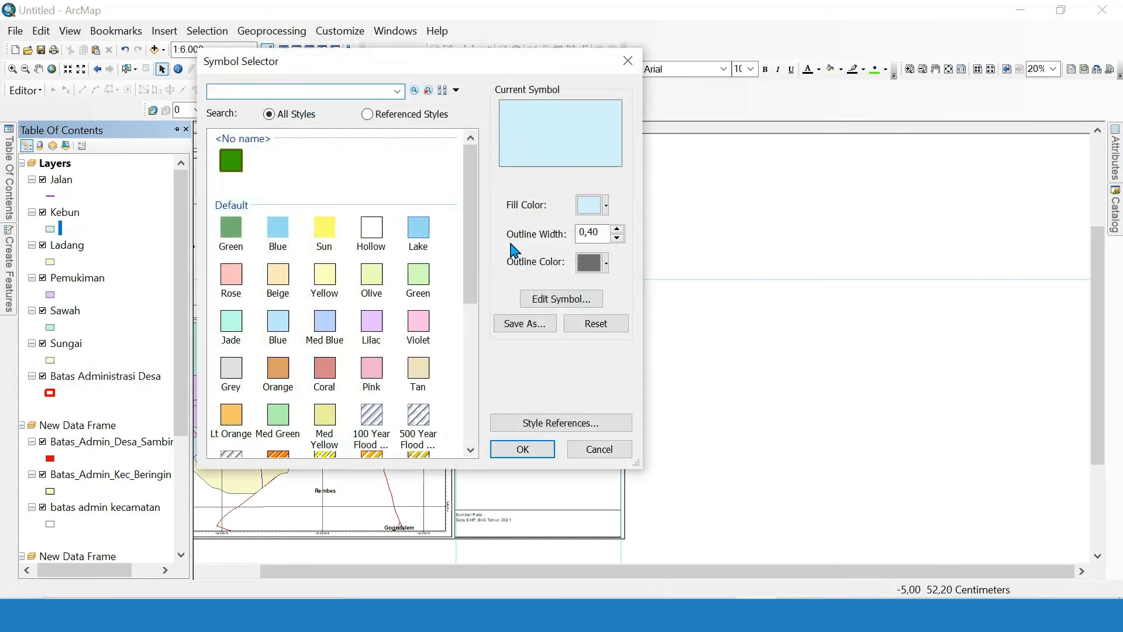
click(419, 274)
click(522, 450)
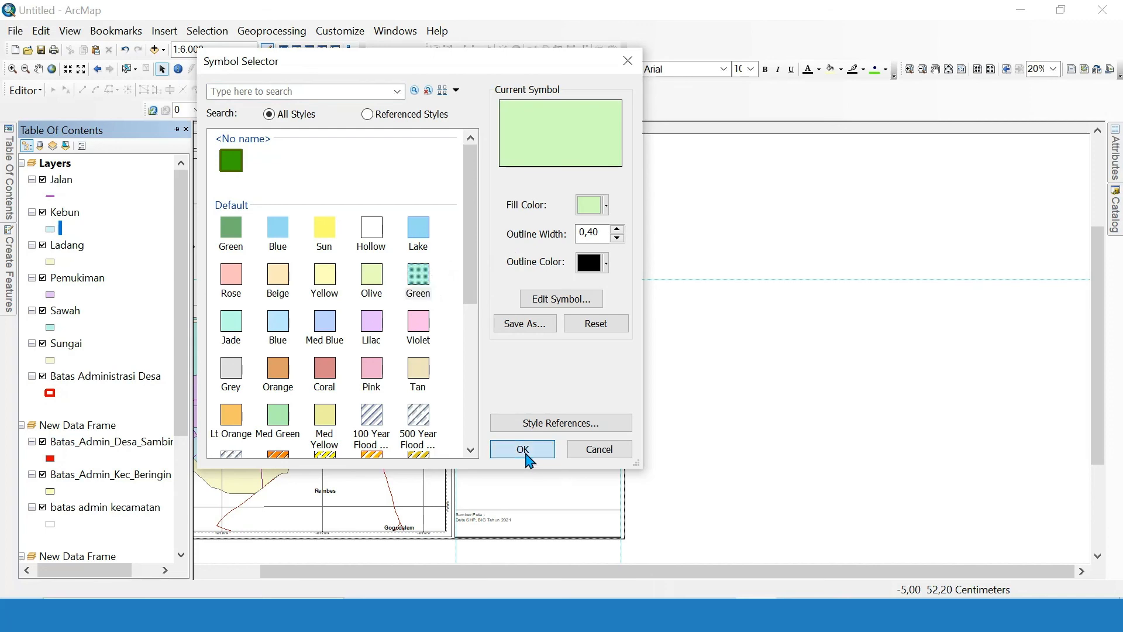
click(51, 262)
click(232, 246)
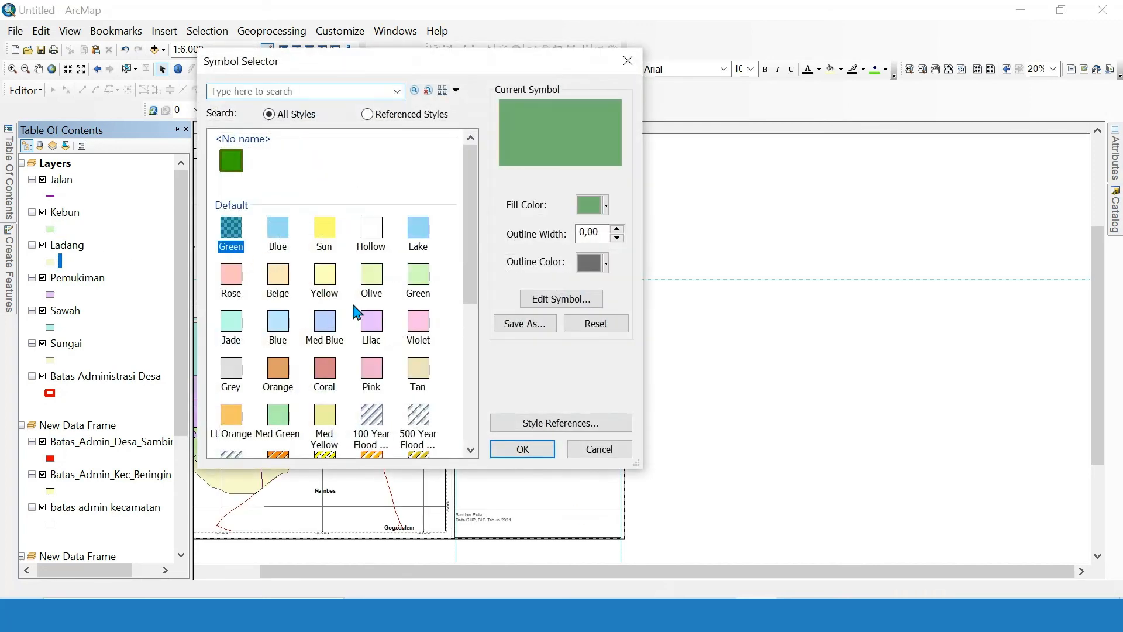
click(522, 451)
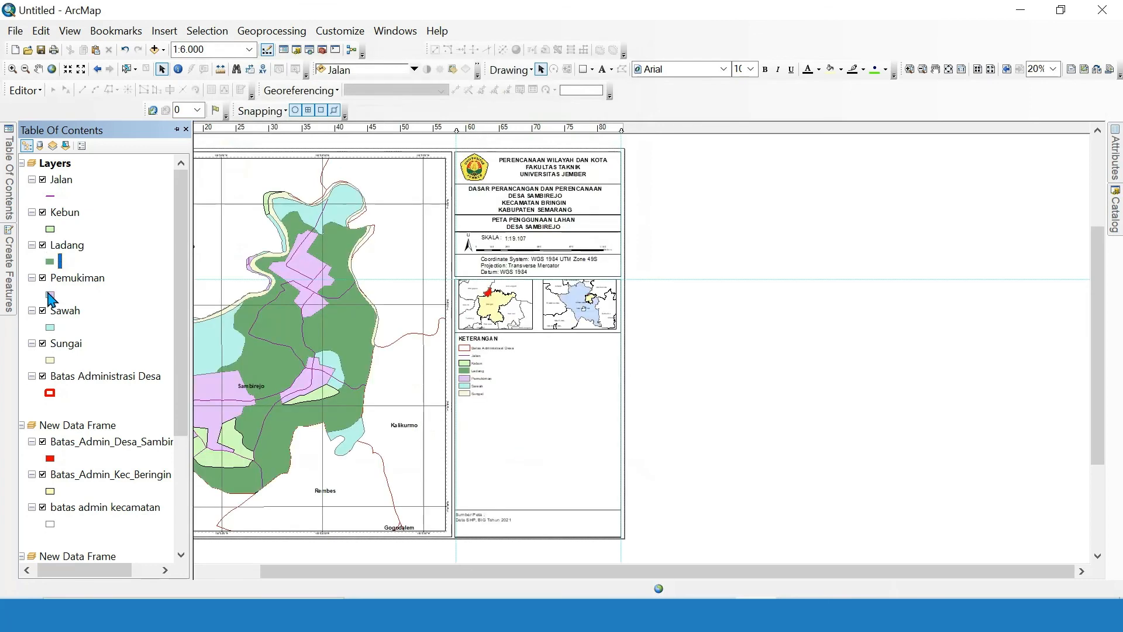
Symbolize the Pemukiman layer with the yellow Sun style and the Sawah layer with the Med Green style.
click(50, 294)
click(324, 228)
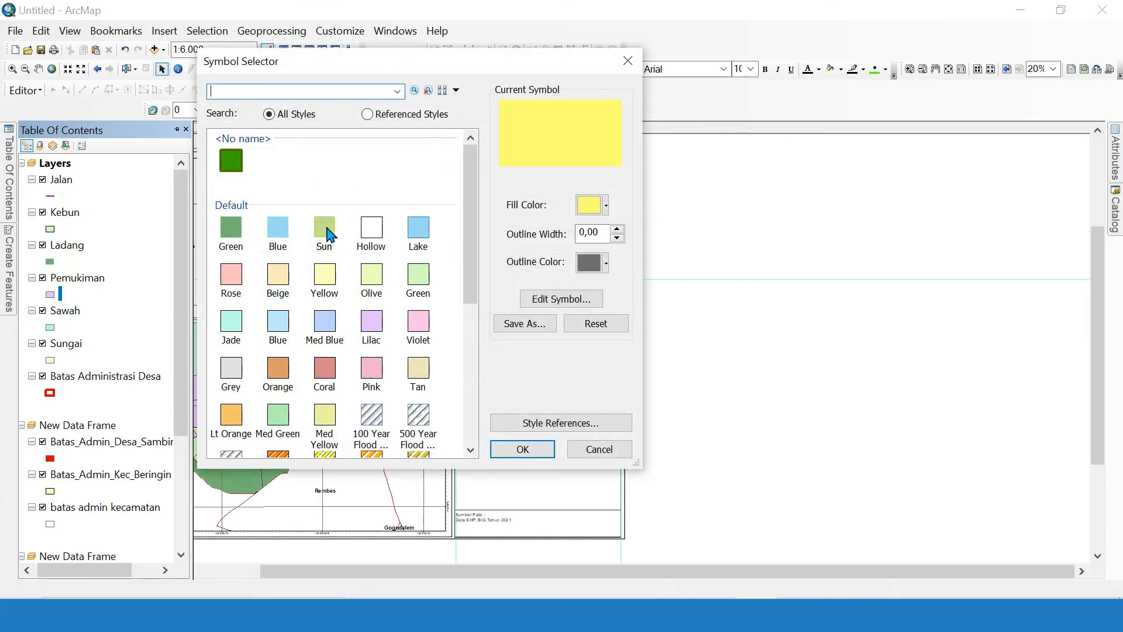
click(531, 452)
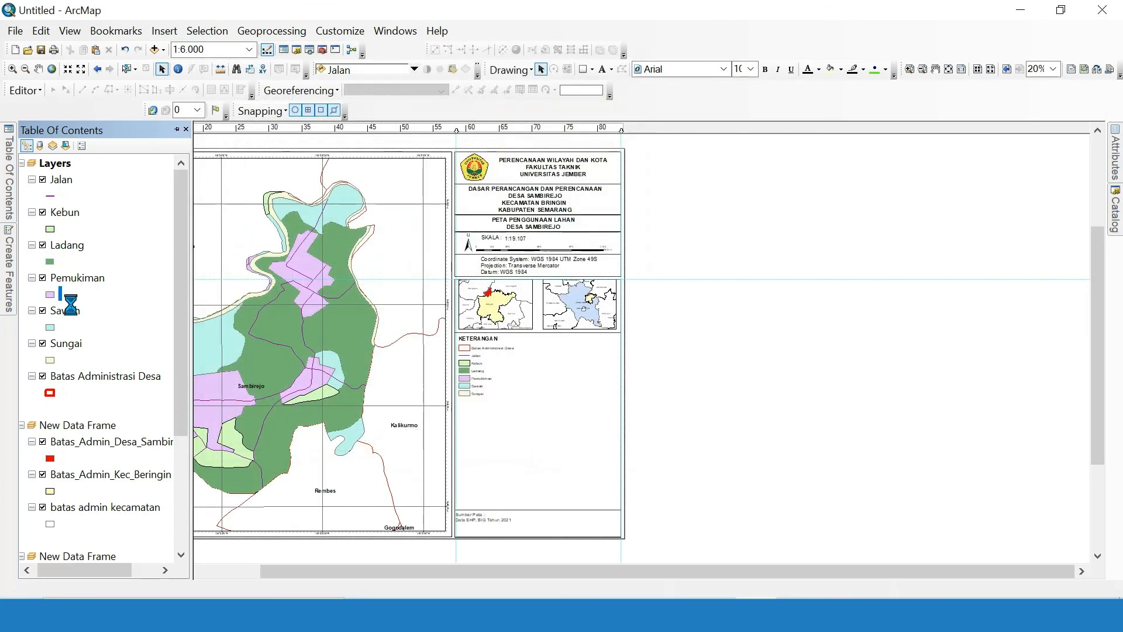
click(51, 328)
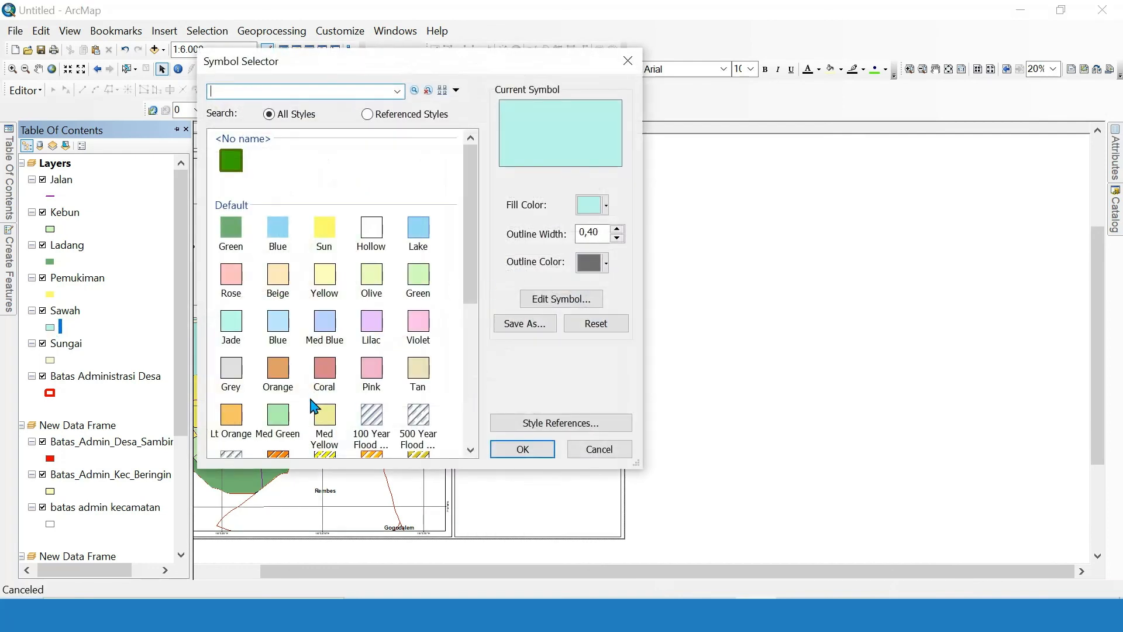
click(279, 416)
click(516, 448)
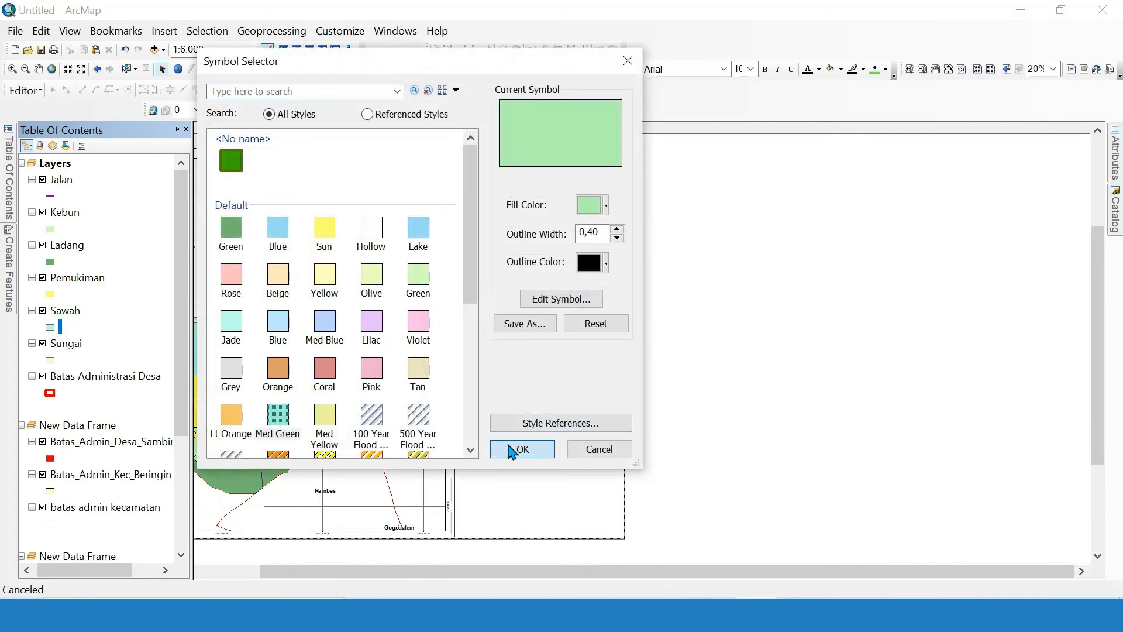
Symbolize the Sungai layer with the blue Lake style.
click(51, 361)
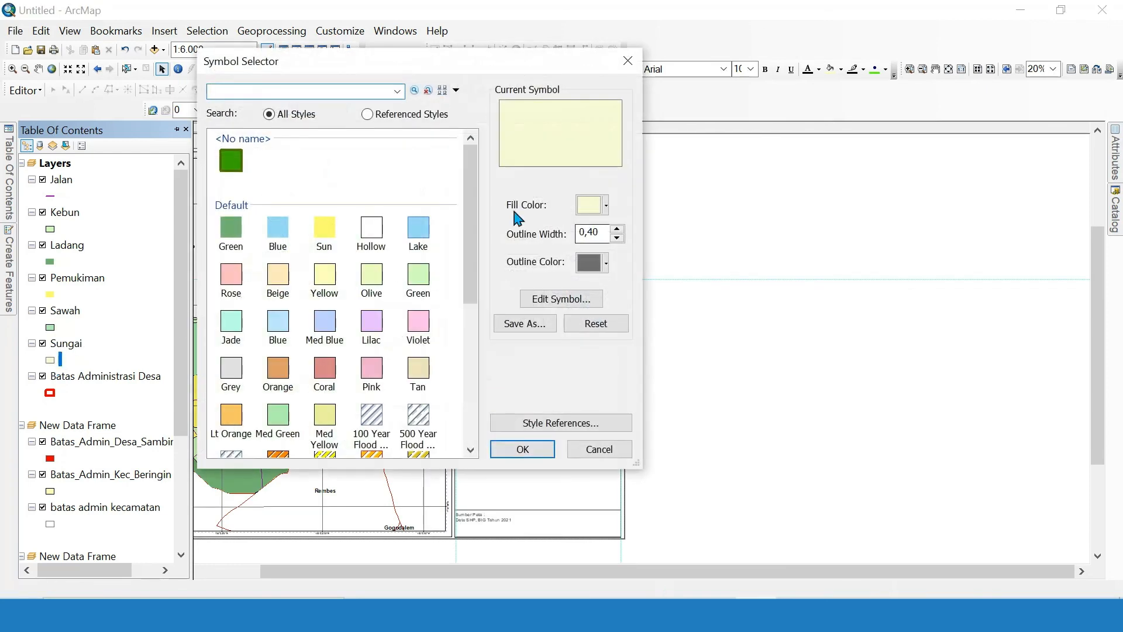
click(425, 232)
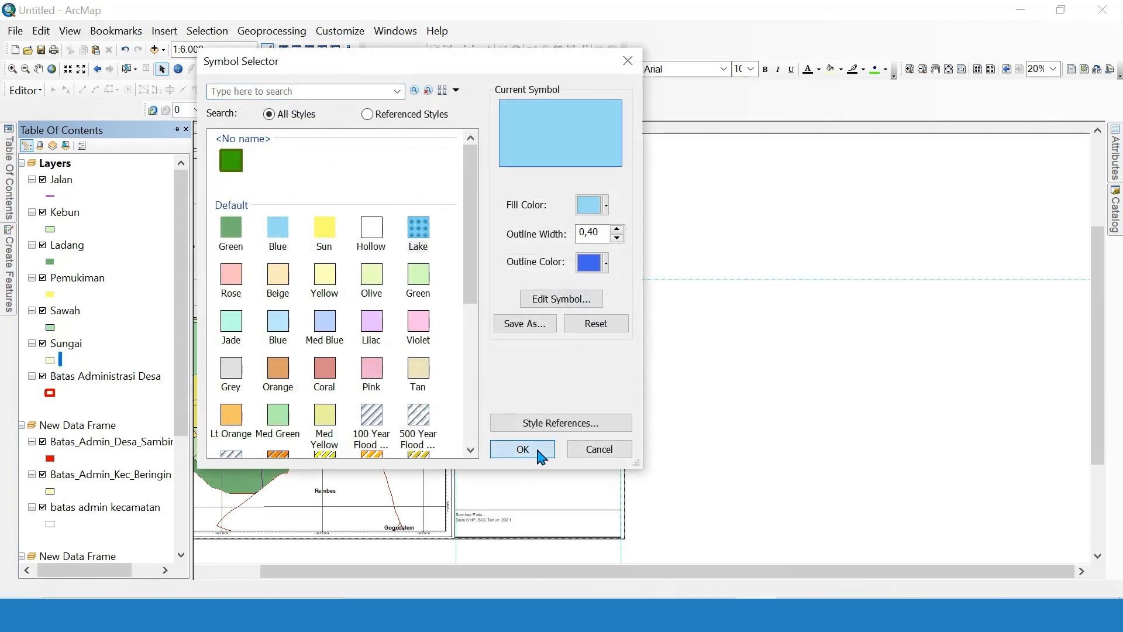
click(536, 453)
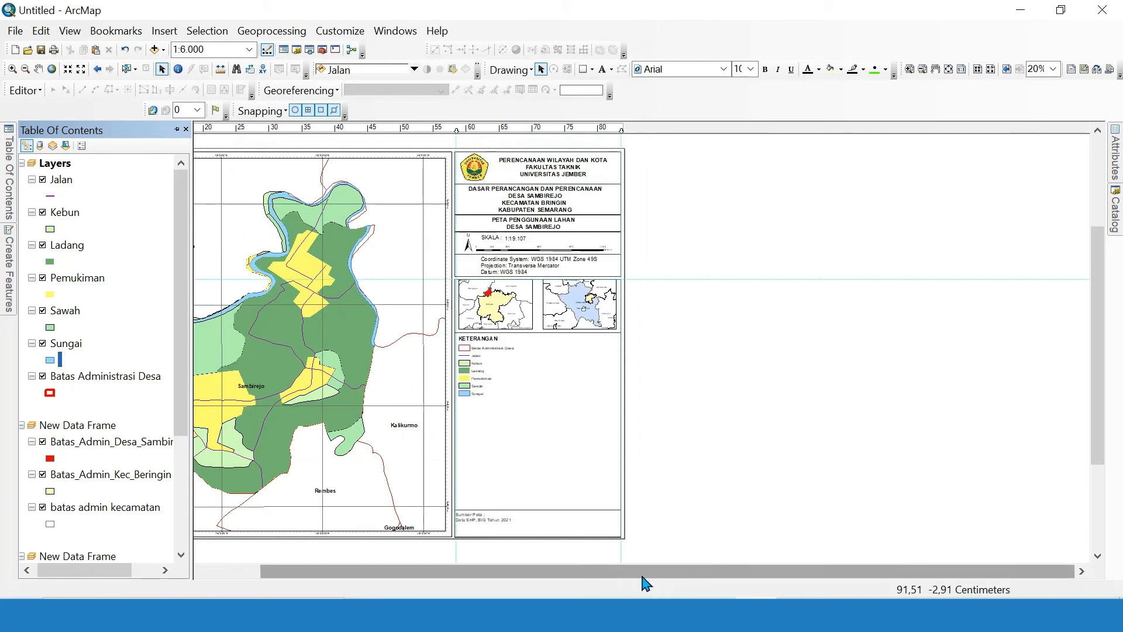
drag(643, 579, 509, 579)
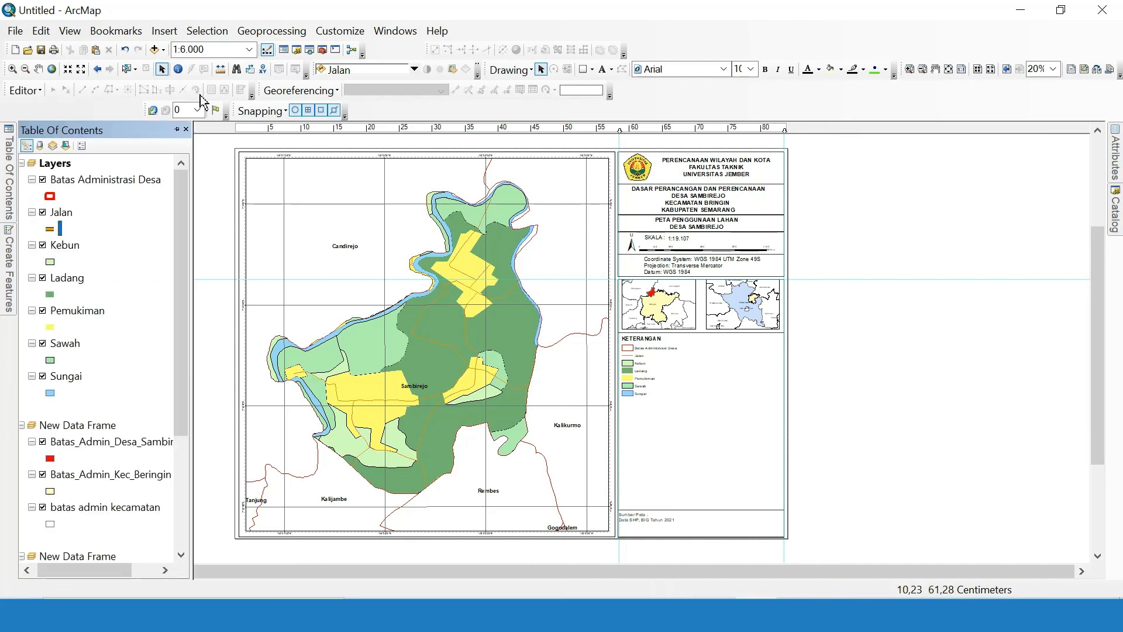
Start exporting the map layout and choose Downloads as the destination folder.
click(14, 30)
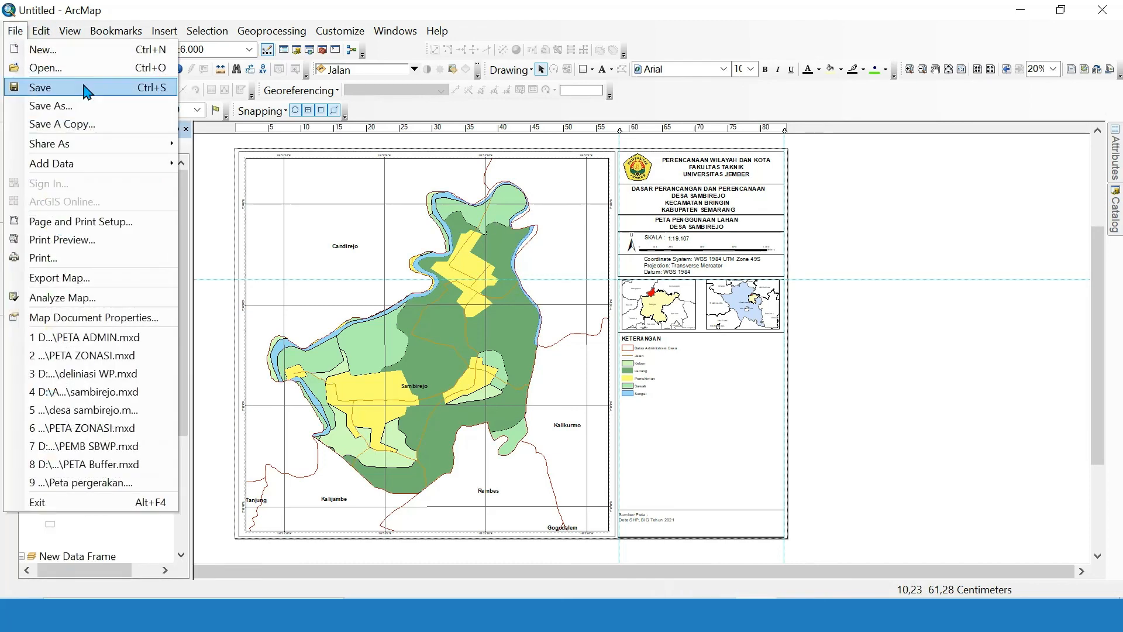
click(132, 281)
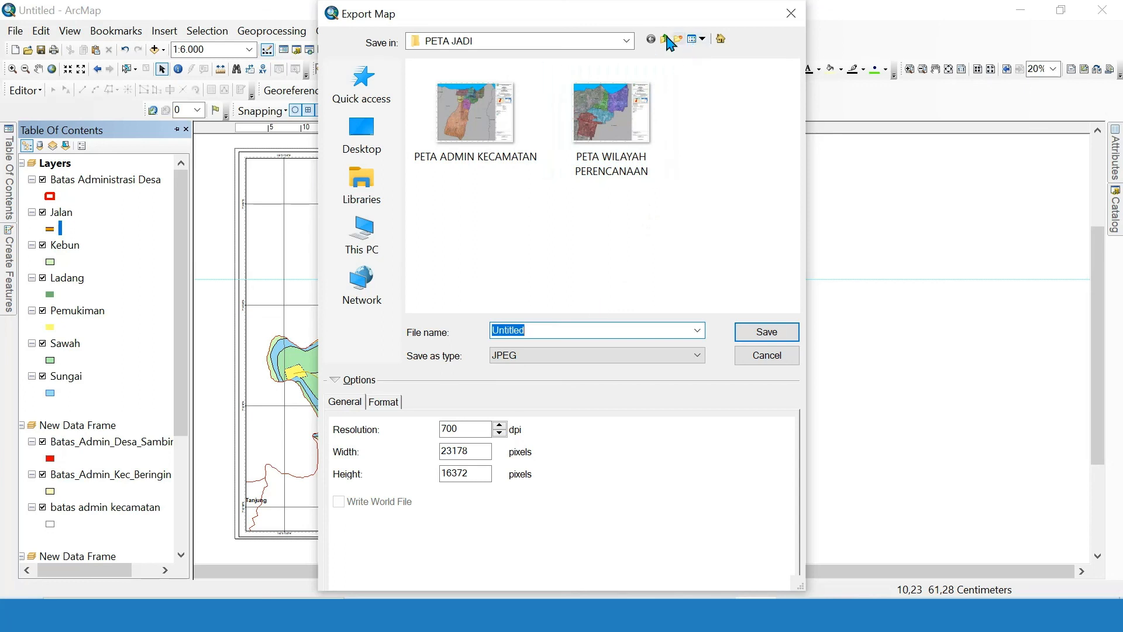
click(626, 41)
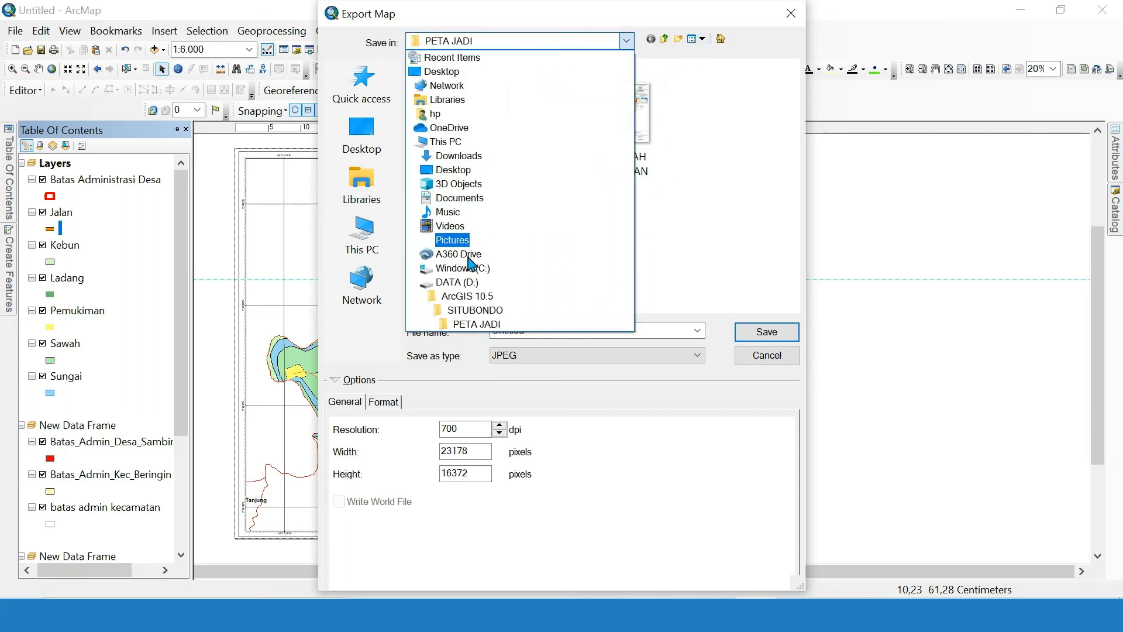
click(466, 157)
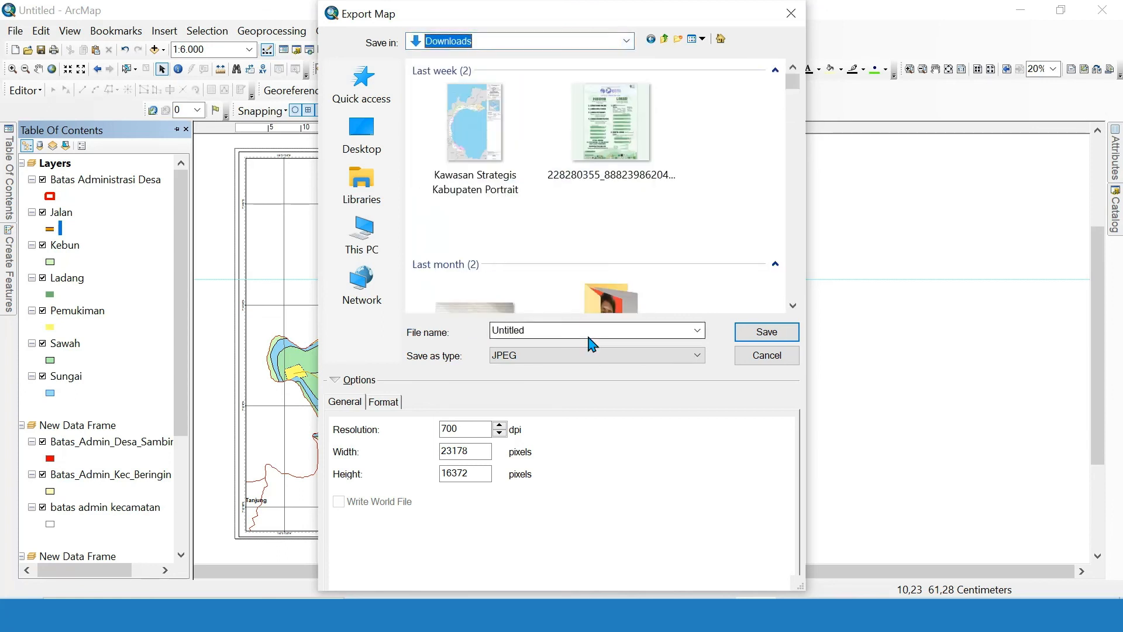
Name the exported map Peta Desa Sambirejo Penggunaan Lahan and set its file type to JPEG.
double_click(535, 329)
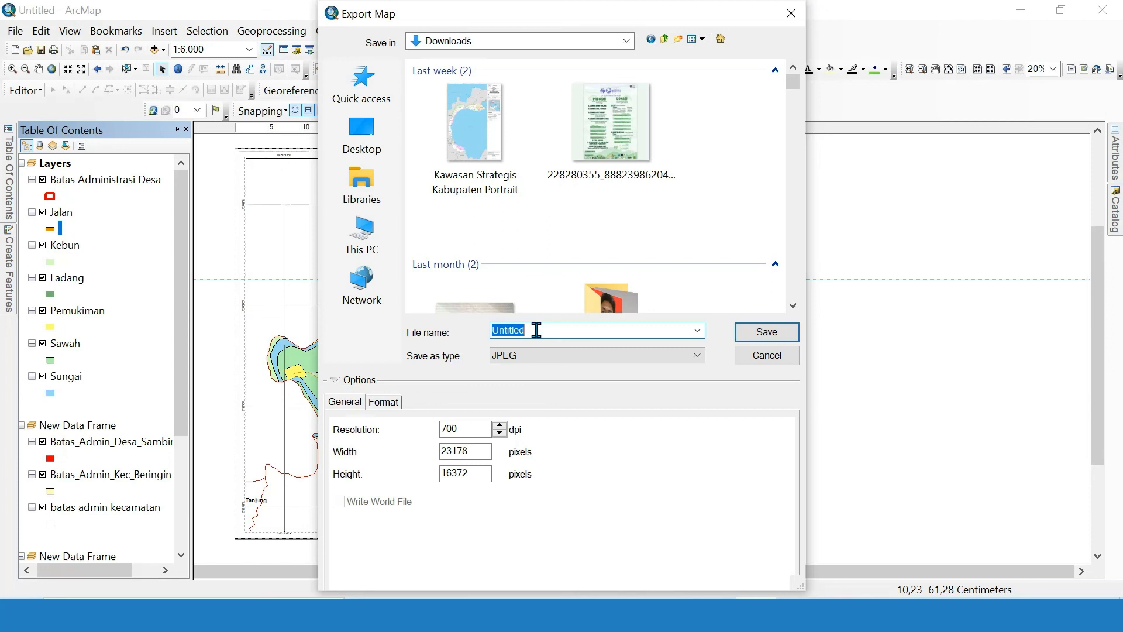
text(Peta )
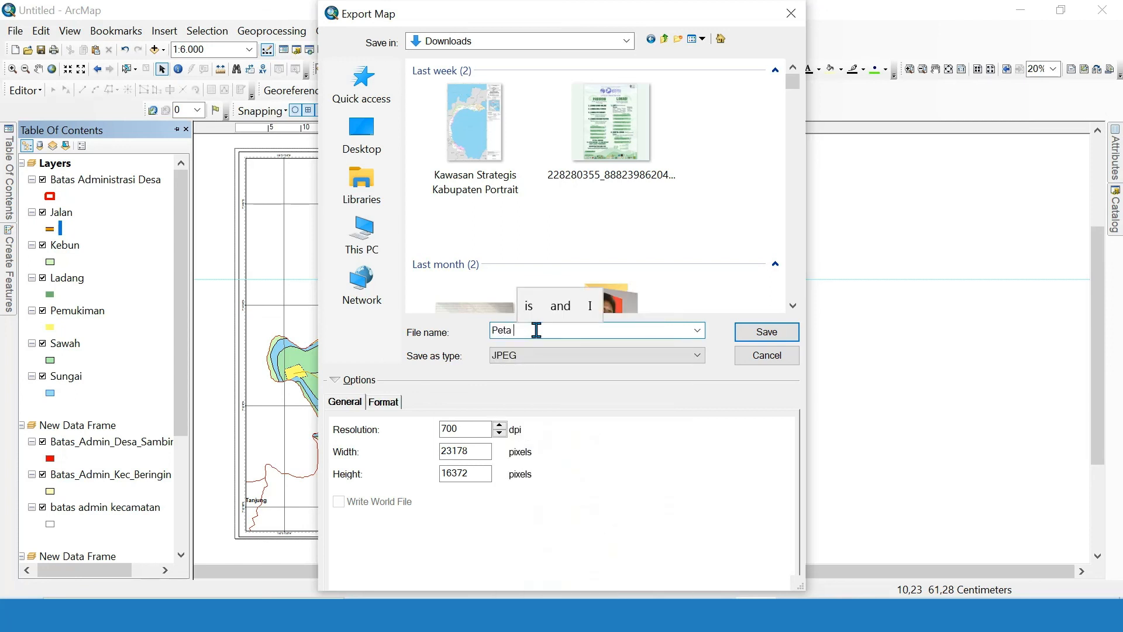
text(Desa Samb)
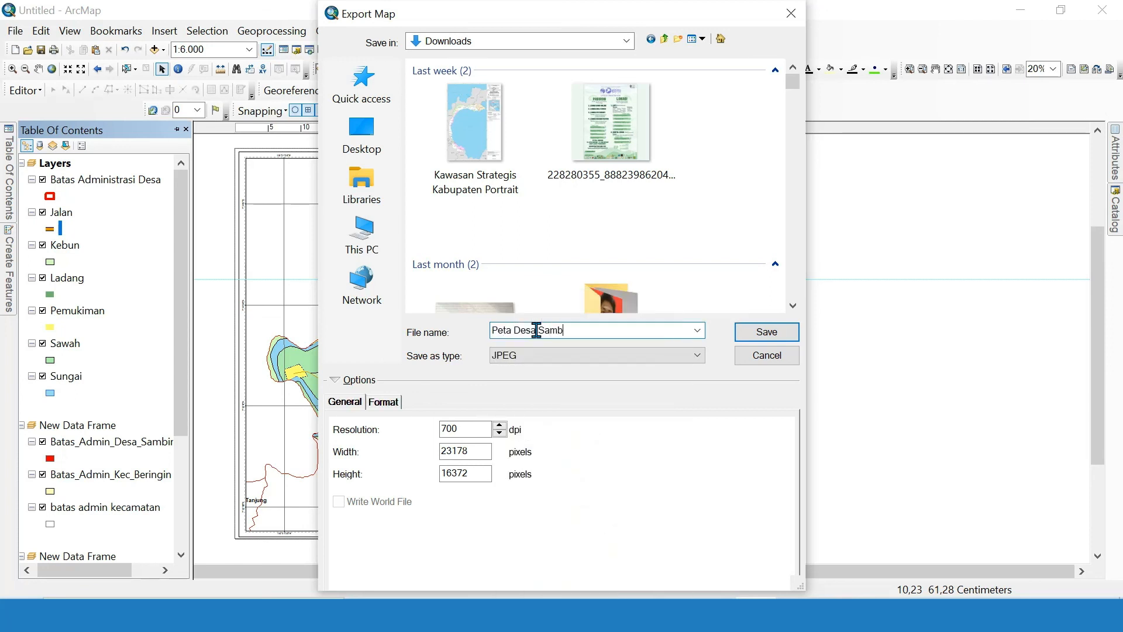
text(irejo Pe)
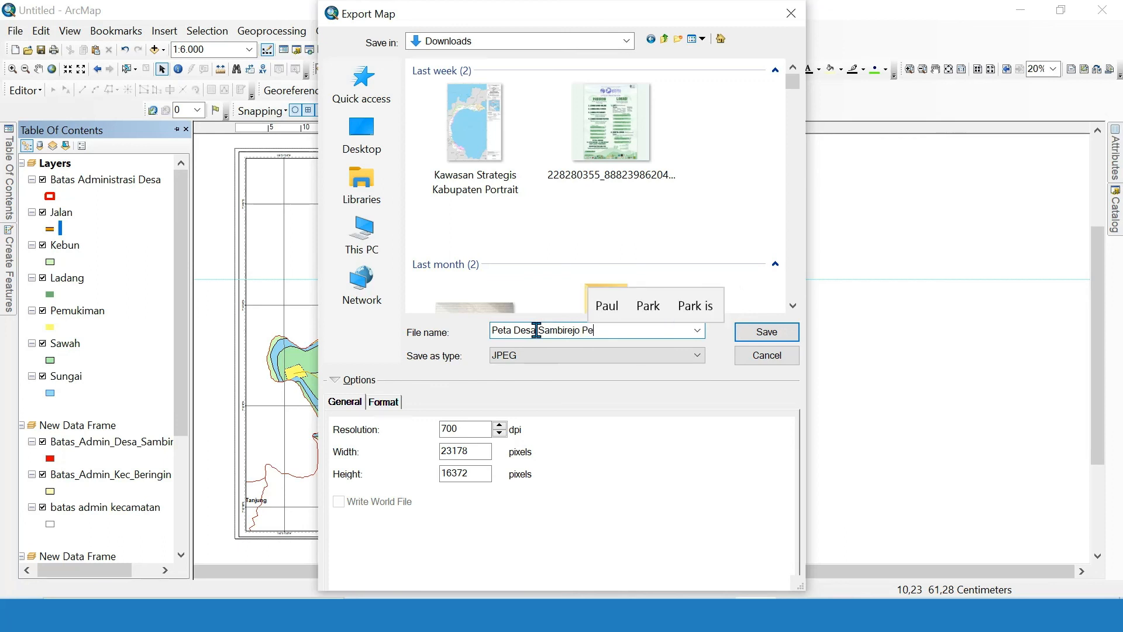
text(nggu)
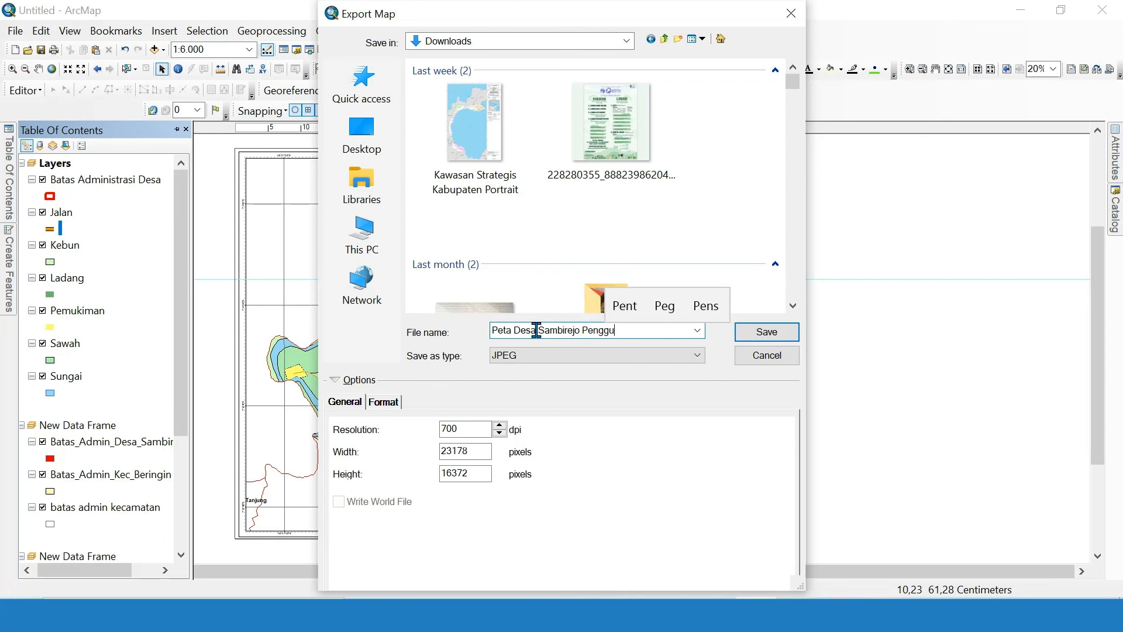
text(naan Lahan)
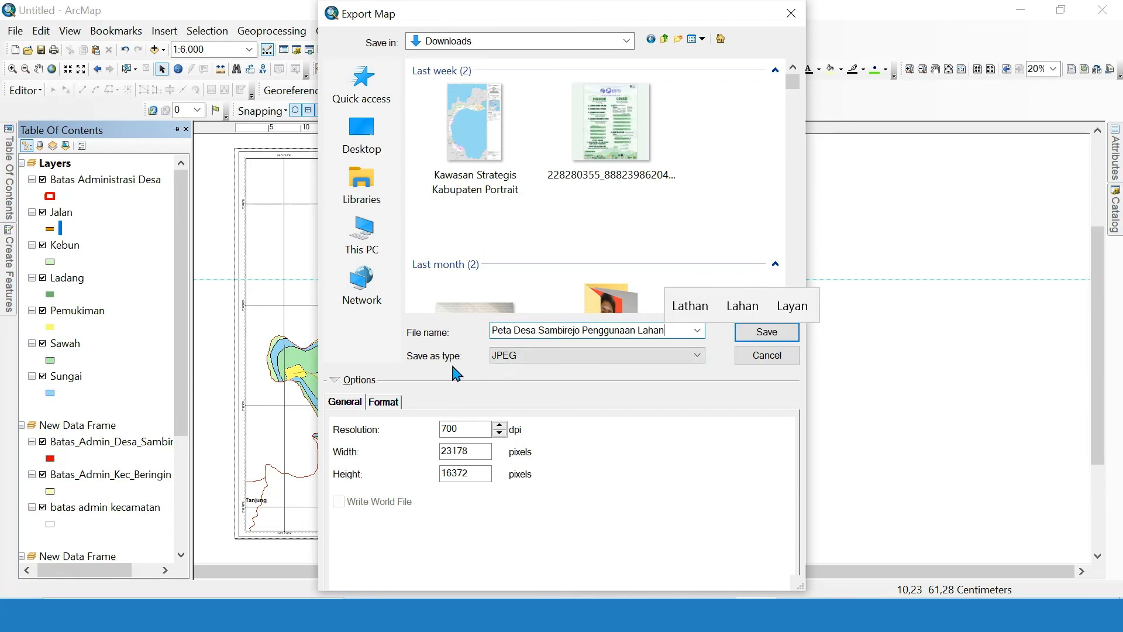
click(641, 358)
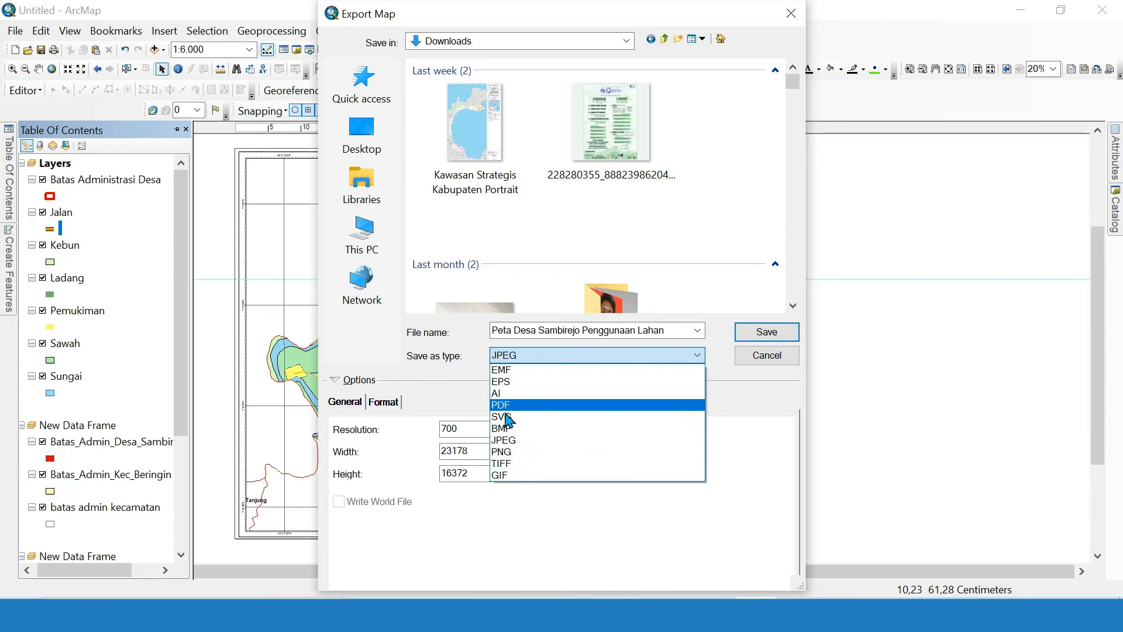
click(509, 443)
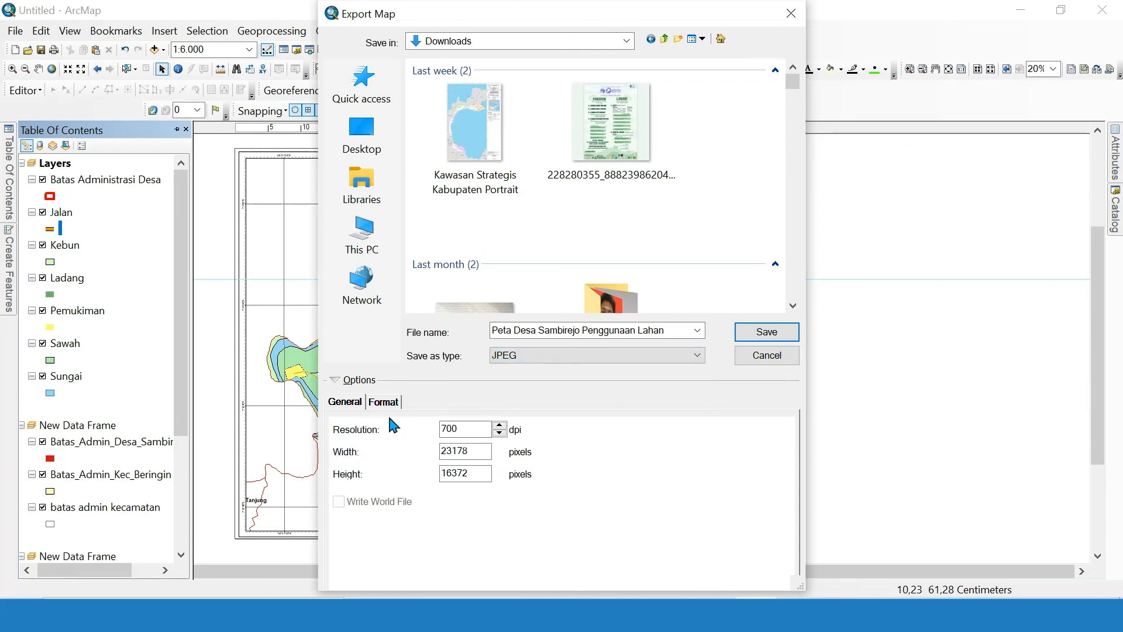
Set the export resolution to 200 dpi and export the map.
click(461, 431)
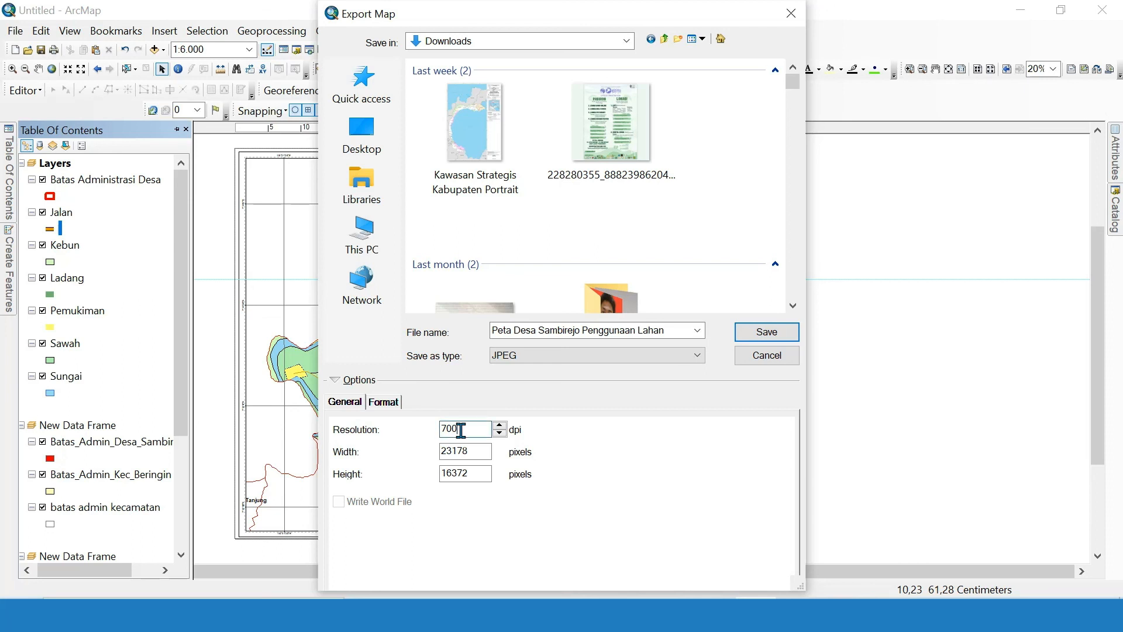
drag(461, 430, 436, 433)
text(2)
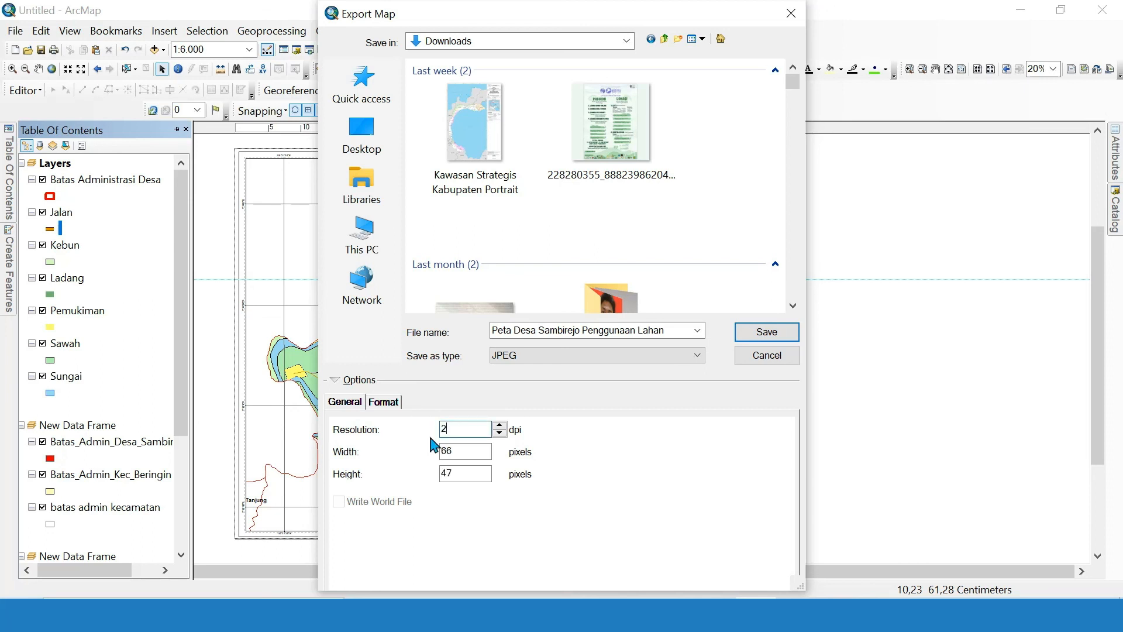
text(00)
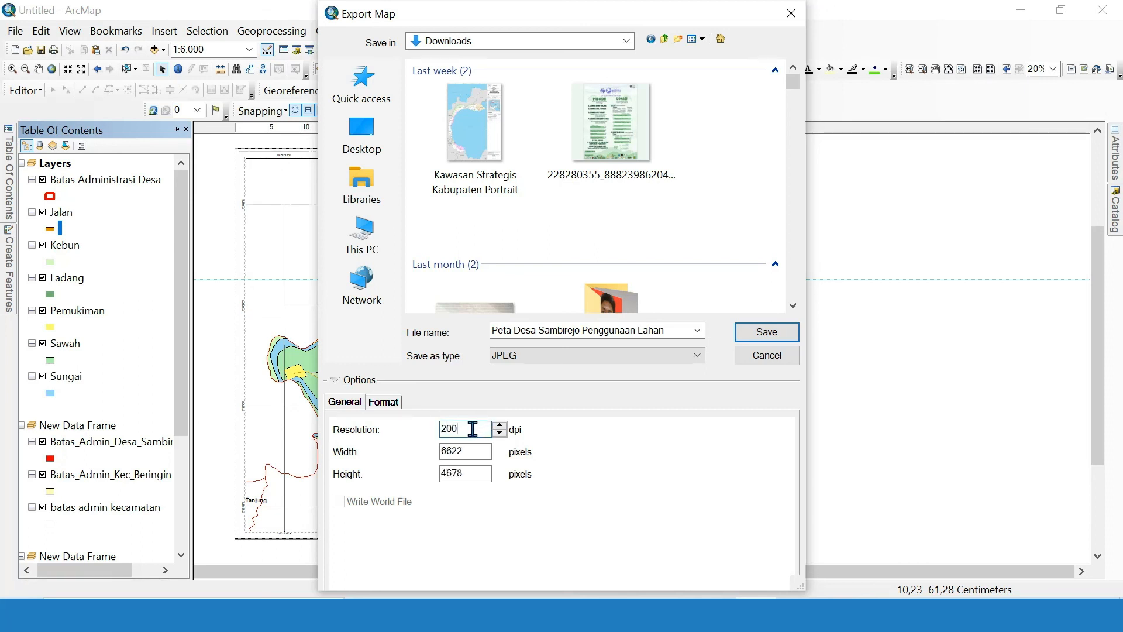
scroll(721, 157, down, 1)
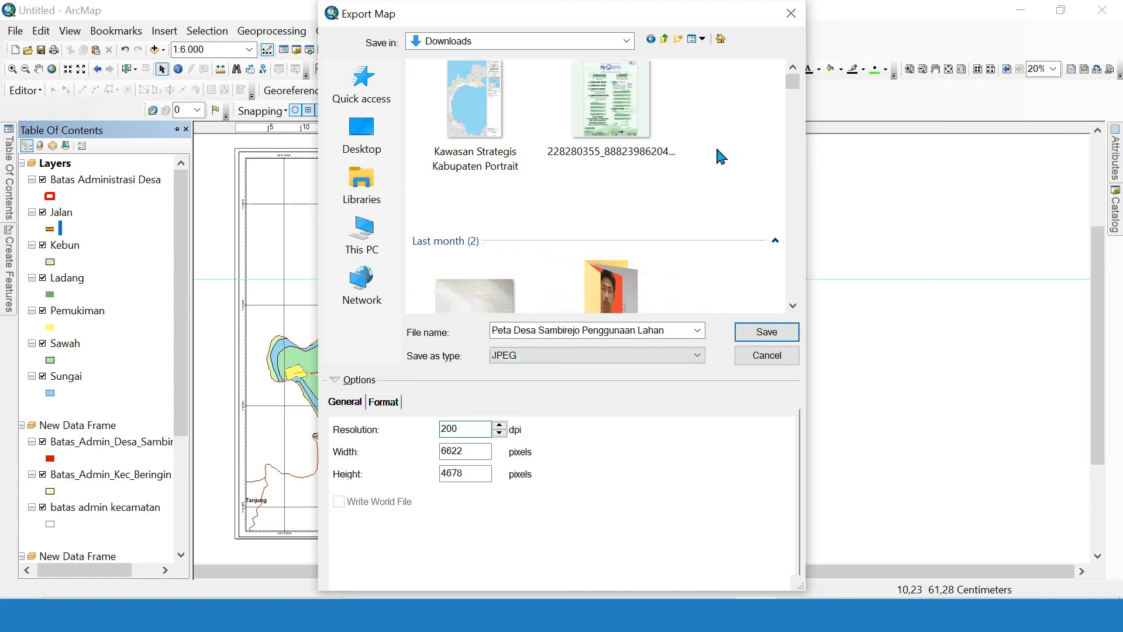
scroll(717, 151, up, 1)
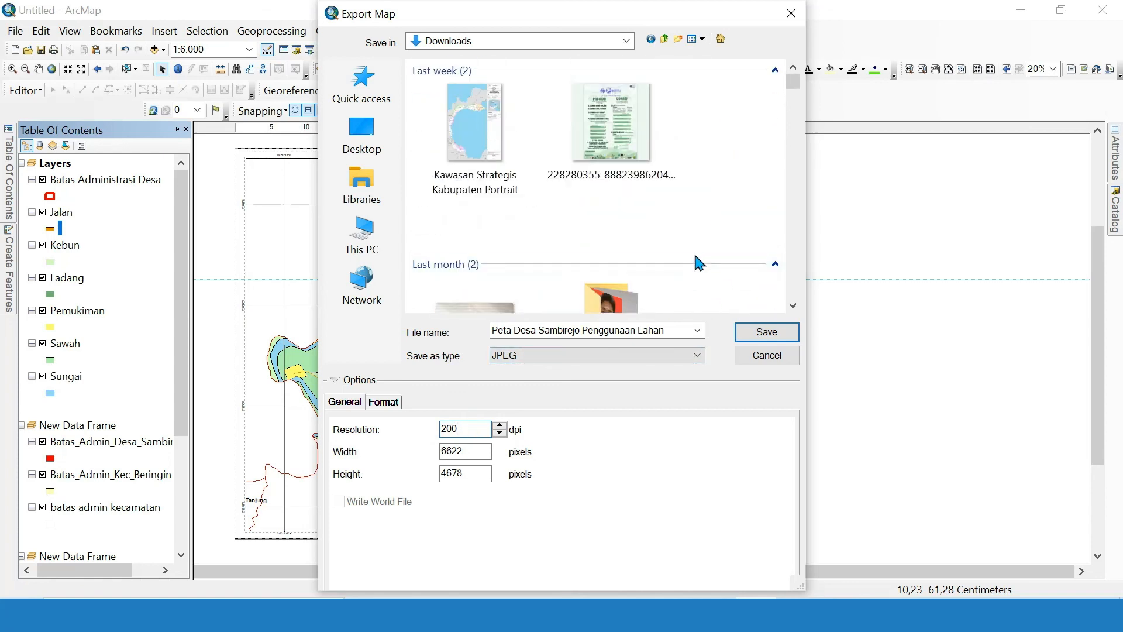
click(768, 333)
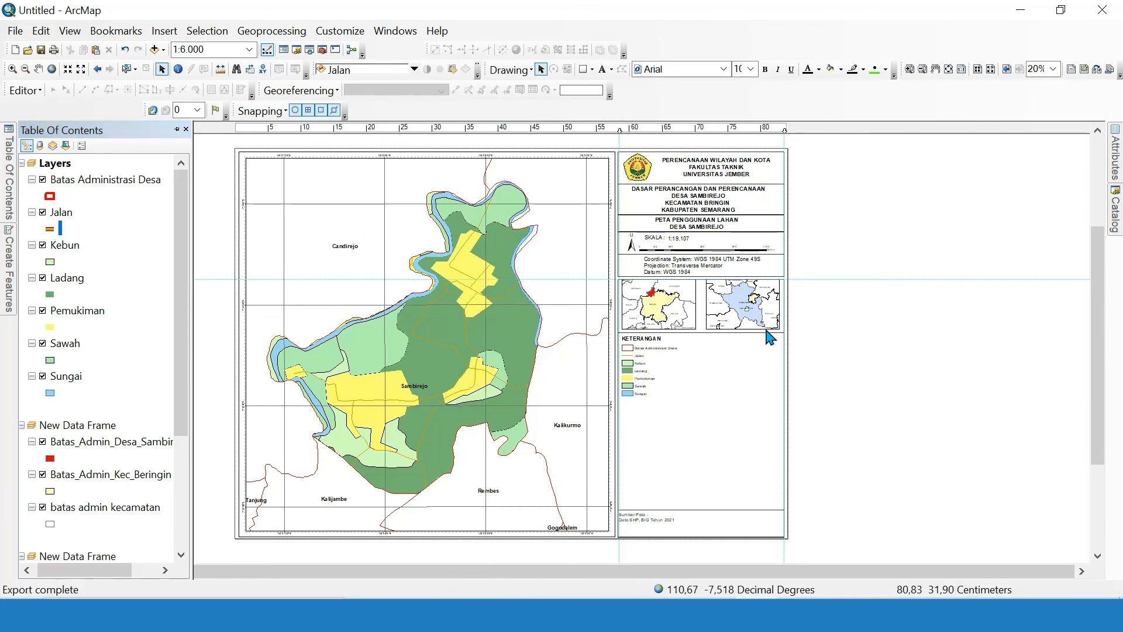
Open the exported Peta Desa Sambirejo Penggunaan Lahan image from File Explorer, check the layout and close it.
key(super+e)
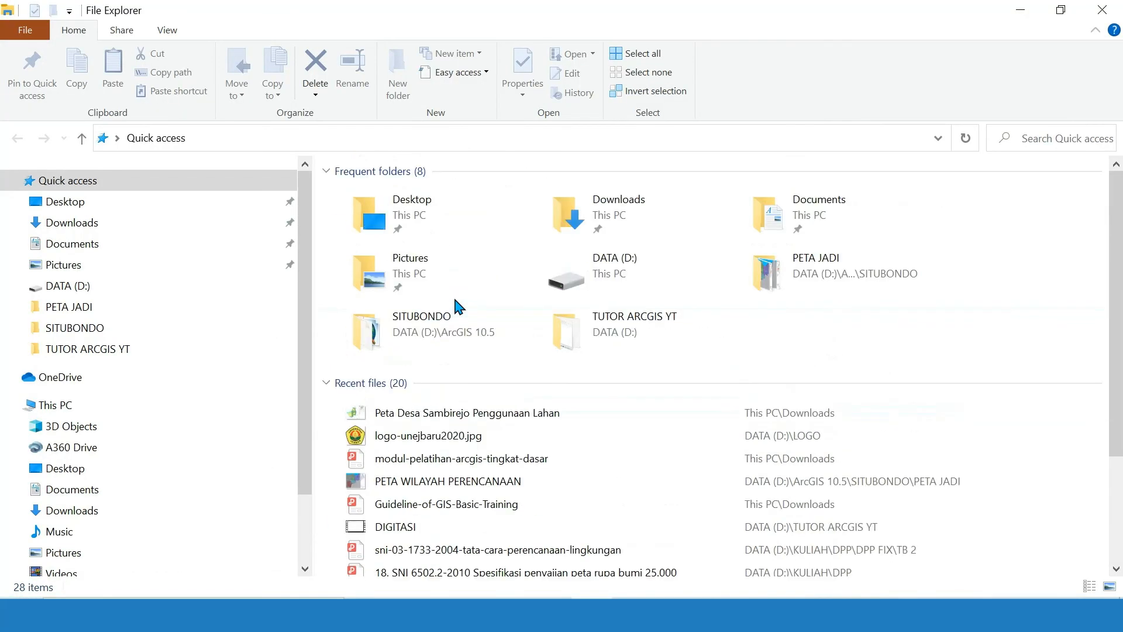
double_click(449, 414)
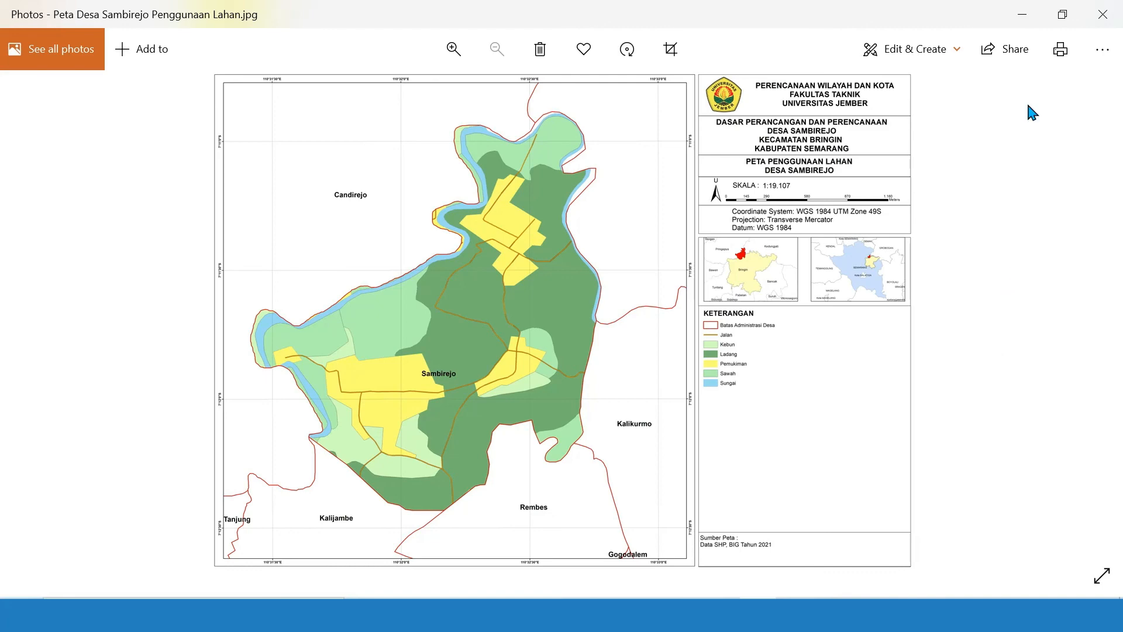
click(1103, 14)
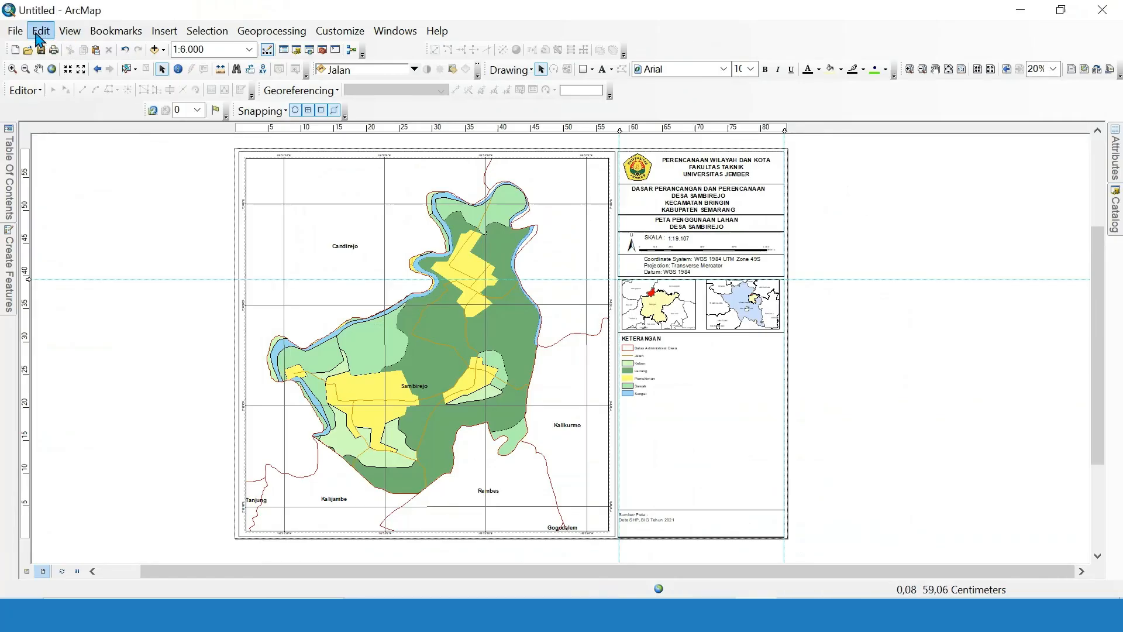
Start saving the map under a new name as an ArcMap Document called Peta Sambirejo Penggunaan Lahan.
click(17, 31)
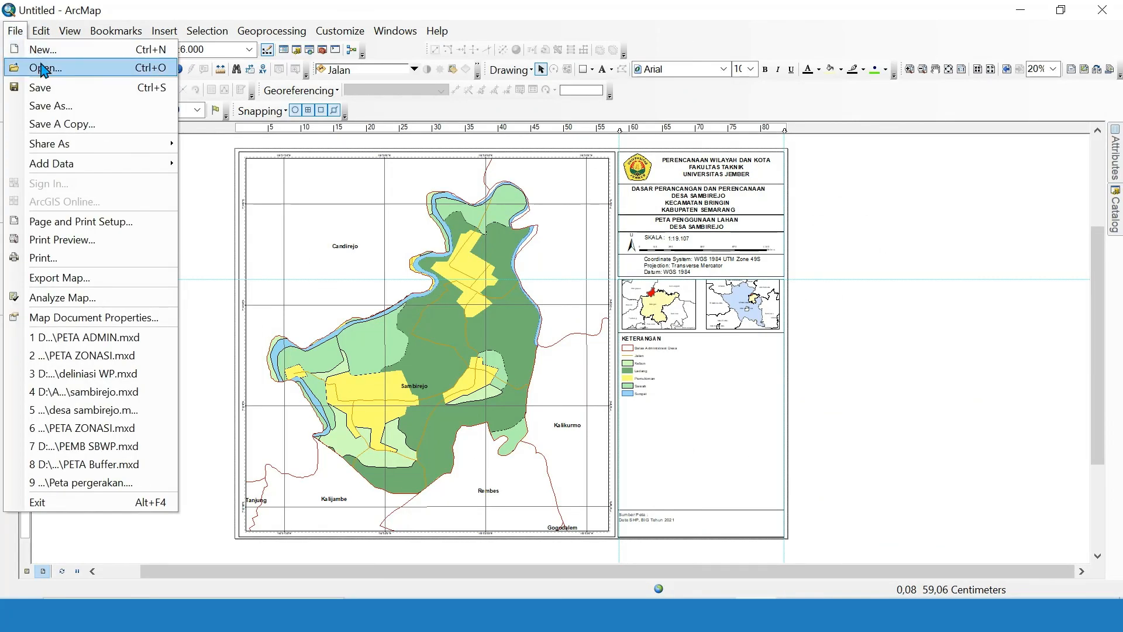
click(123, 109)
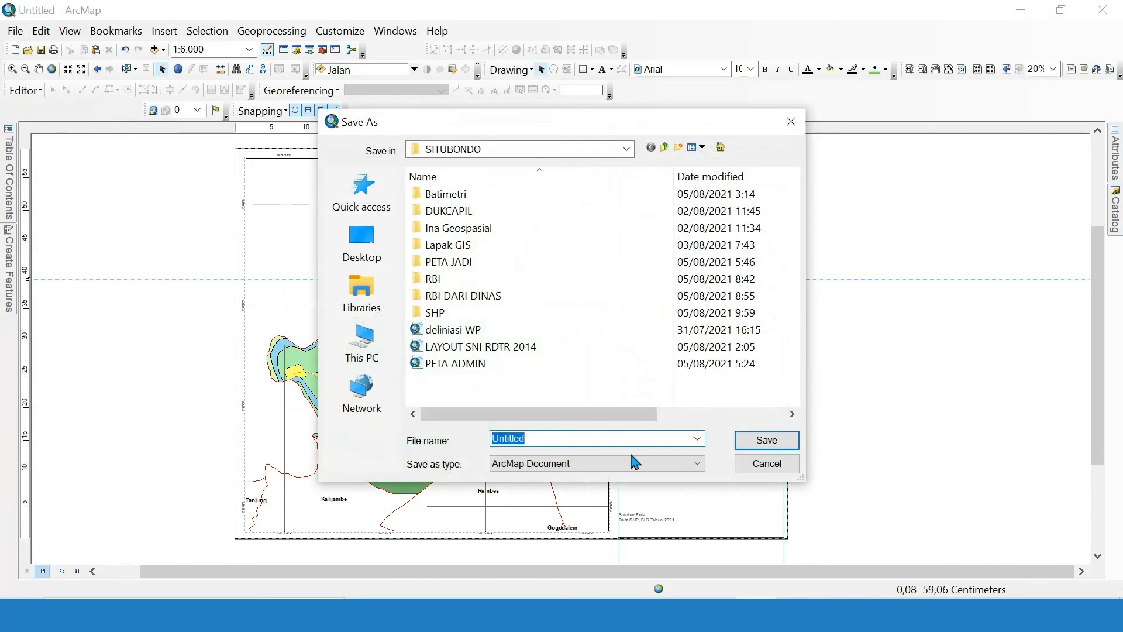
click(696, 465)
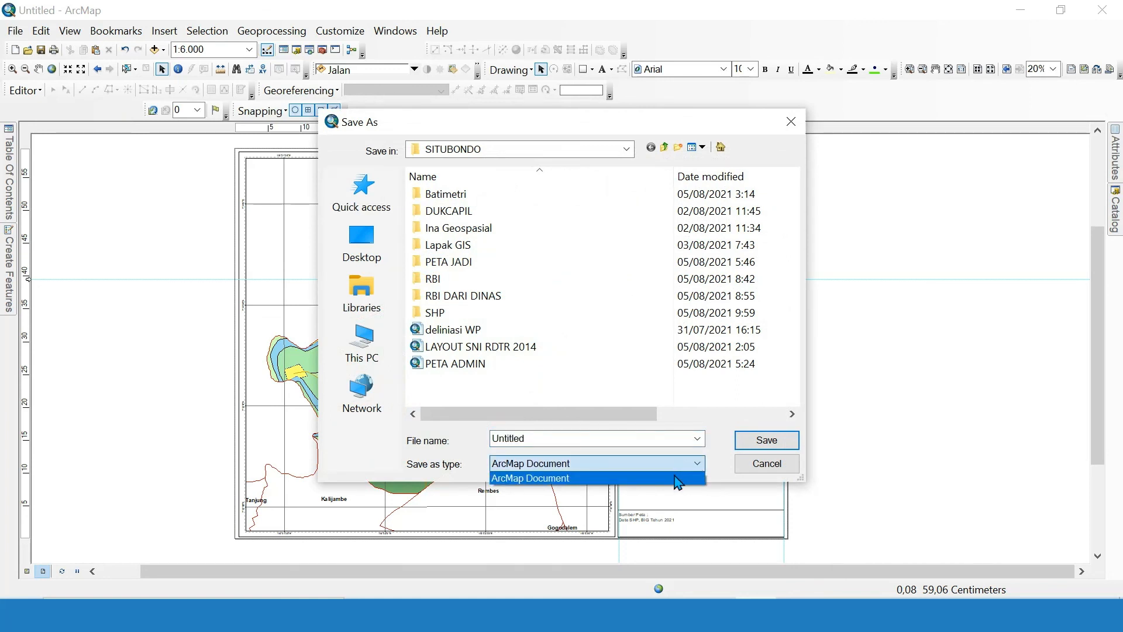
click(677, 483)
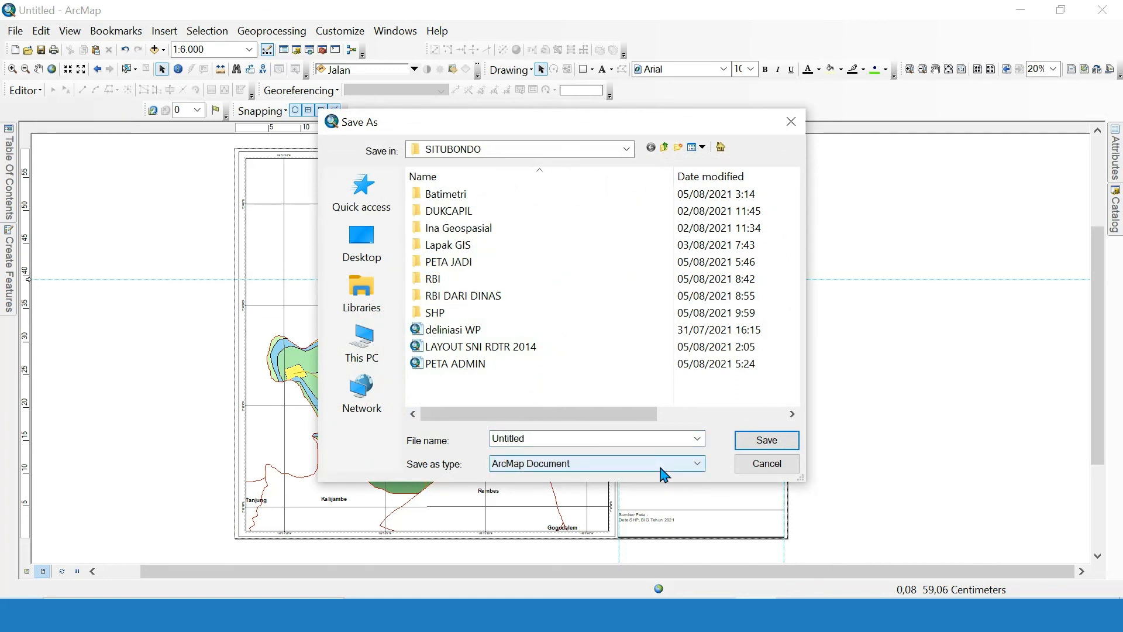
click(634, 438)
text(Peta)
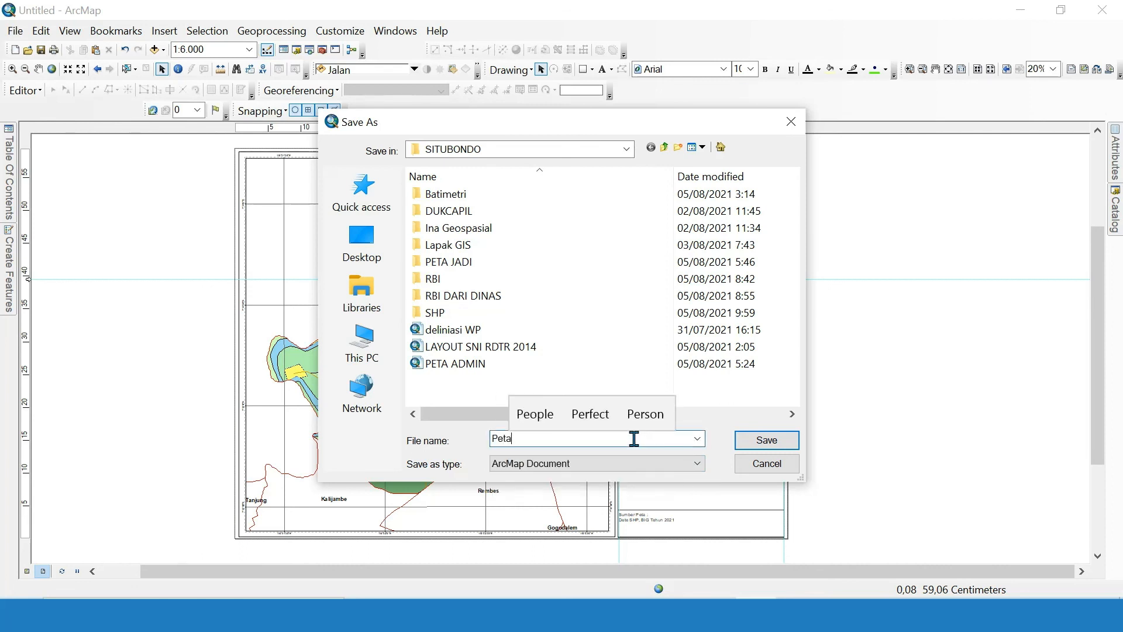
text( Sambi rejo)
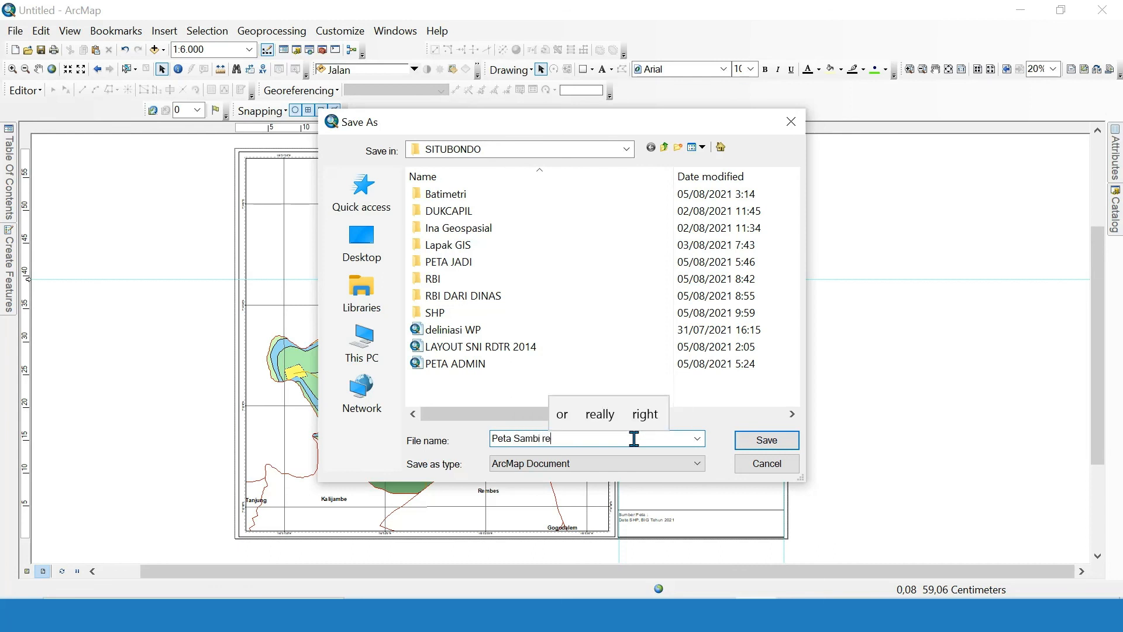
key(BackSpace)
key(BackSpace)
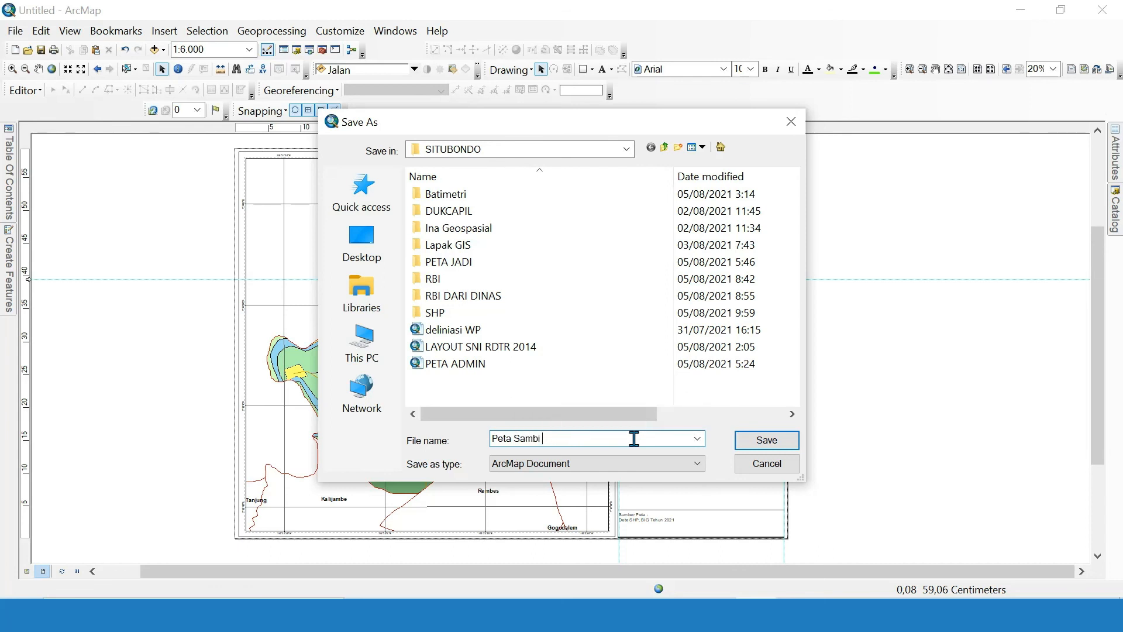
text(Pen)
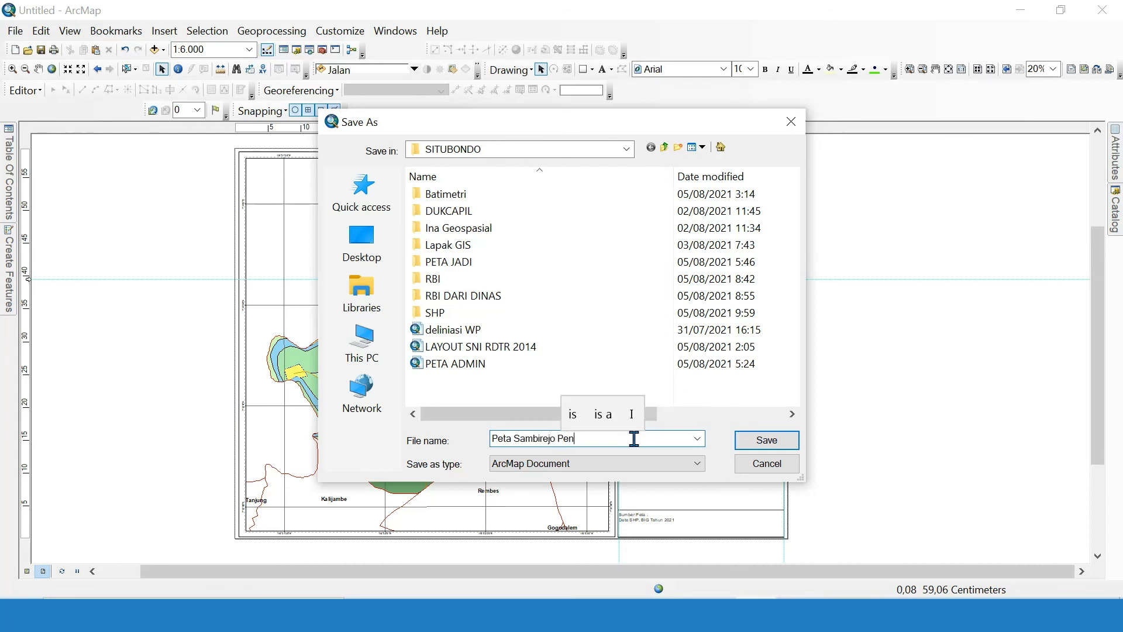
text(ggunaan Lahan)
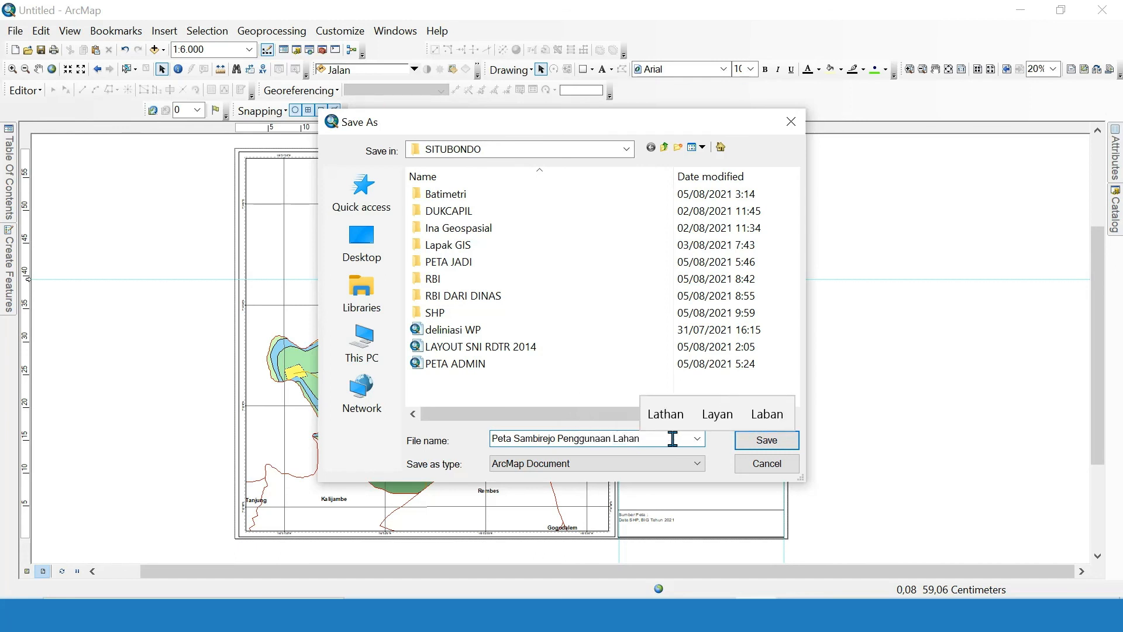
Choose Downloads as the destination folder and save the map document there.
click(627, 150)
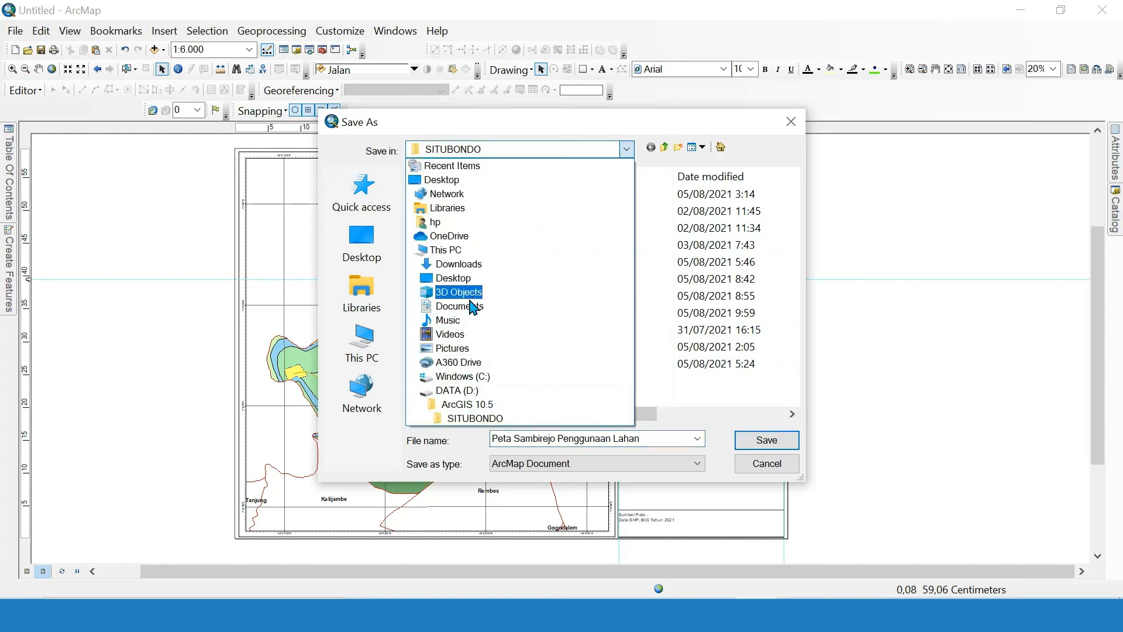
click(458, 264)
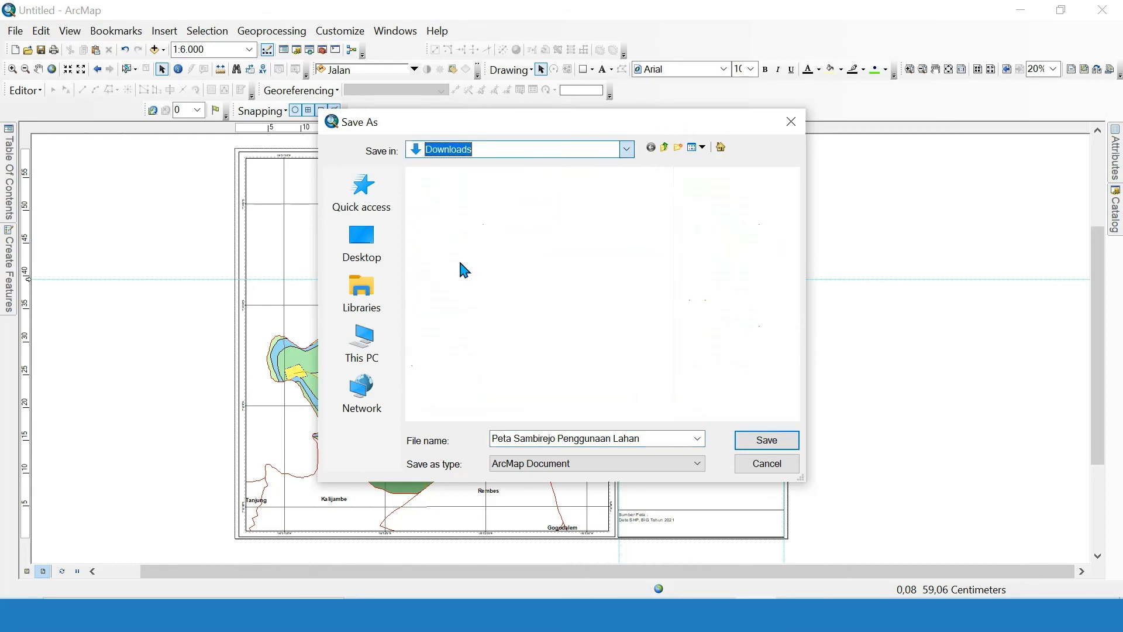
click(765, 440)
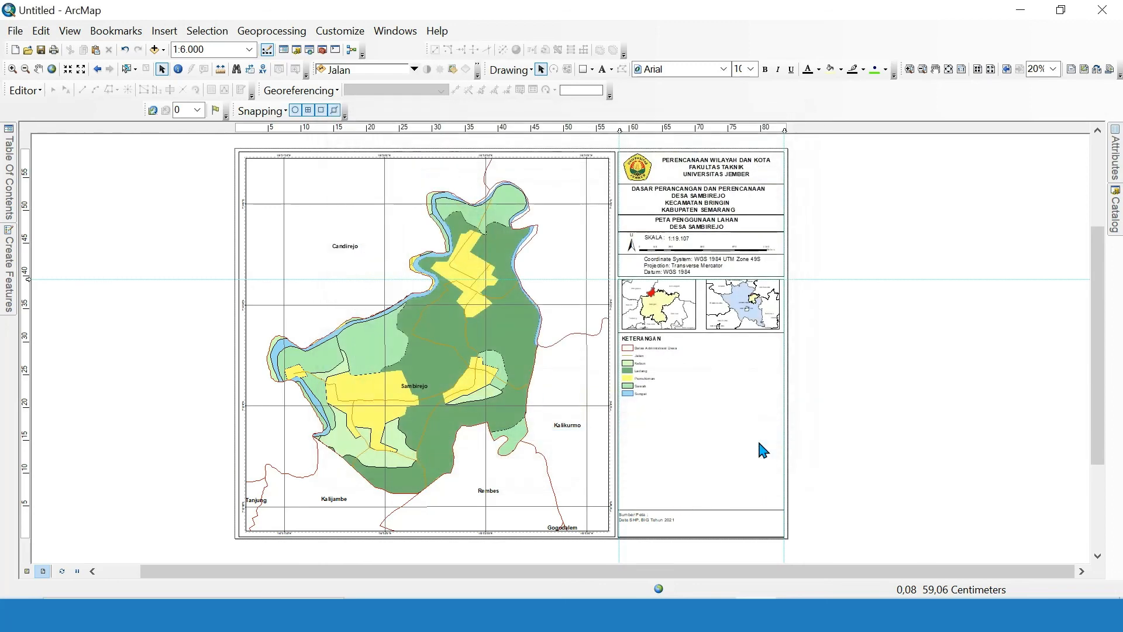